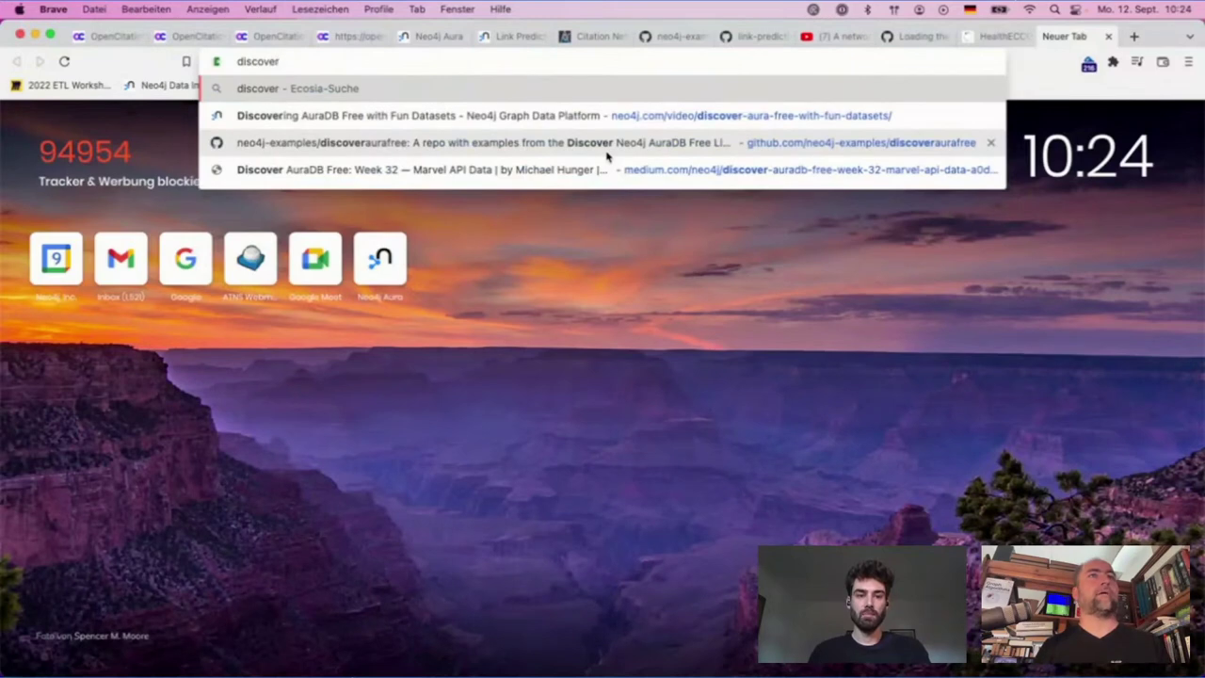
- Open the "Discovering AuraDB Free with Fun Datasets" video page on neo4j.com and select its web address for sharing
key("Return")
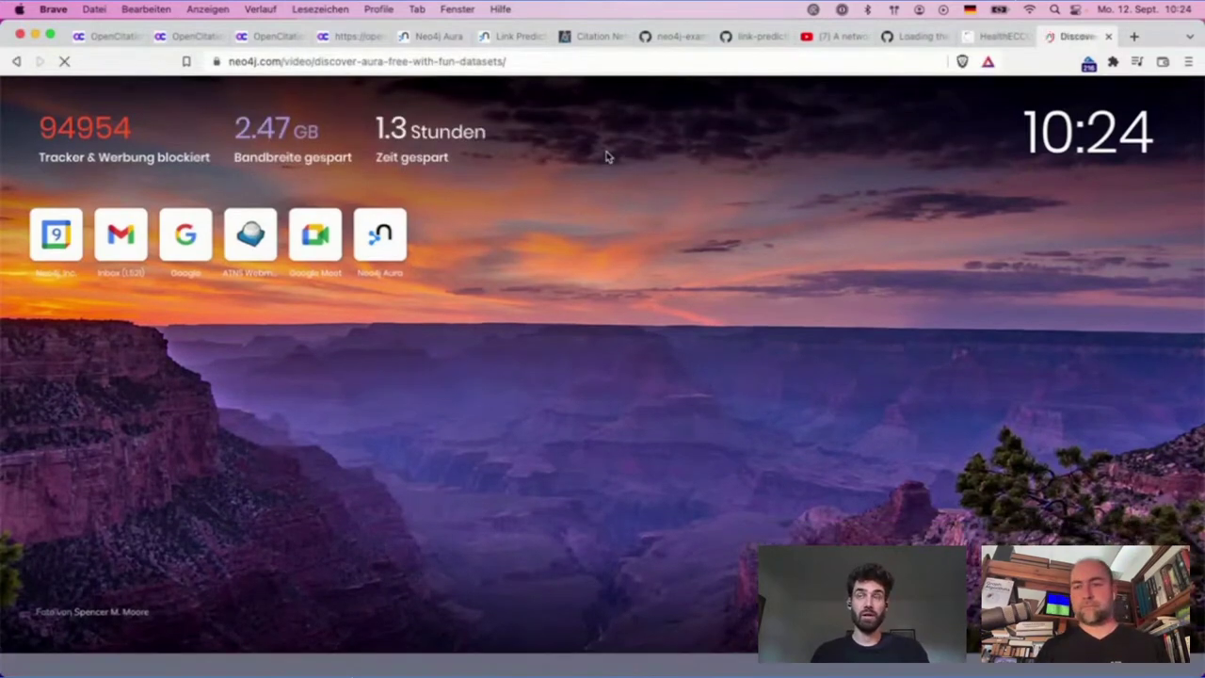
key("super+l")
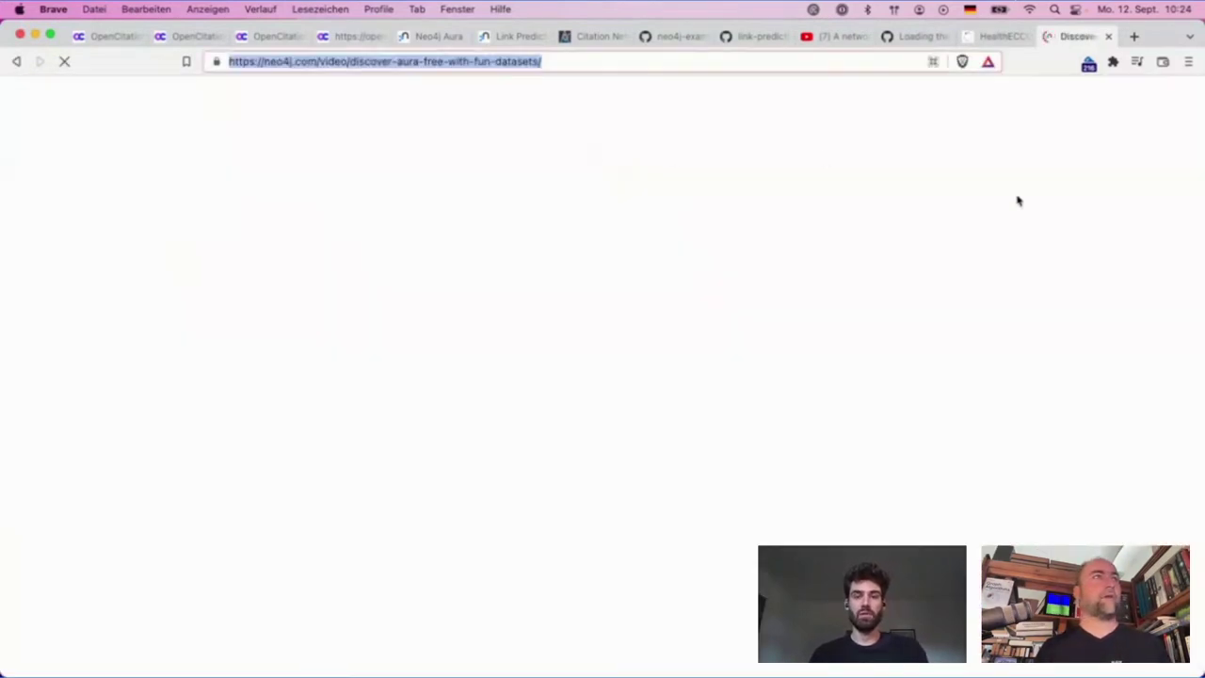
scroll(1016, 201, "down", 5)
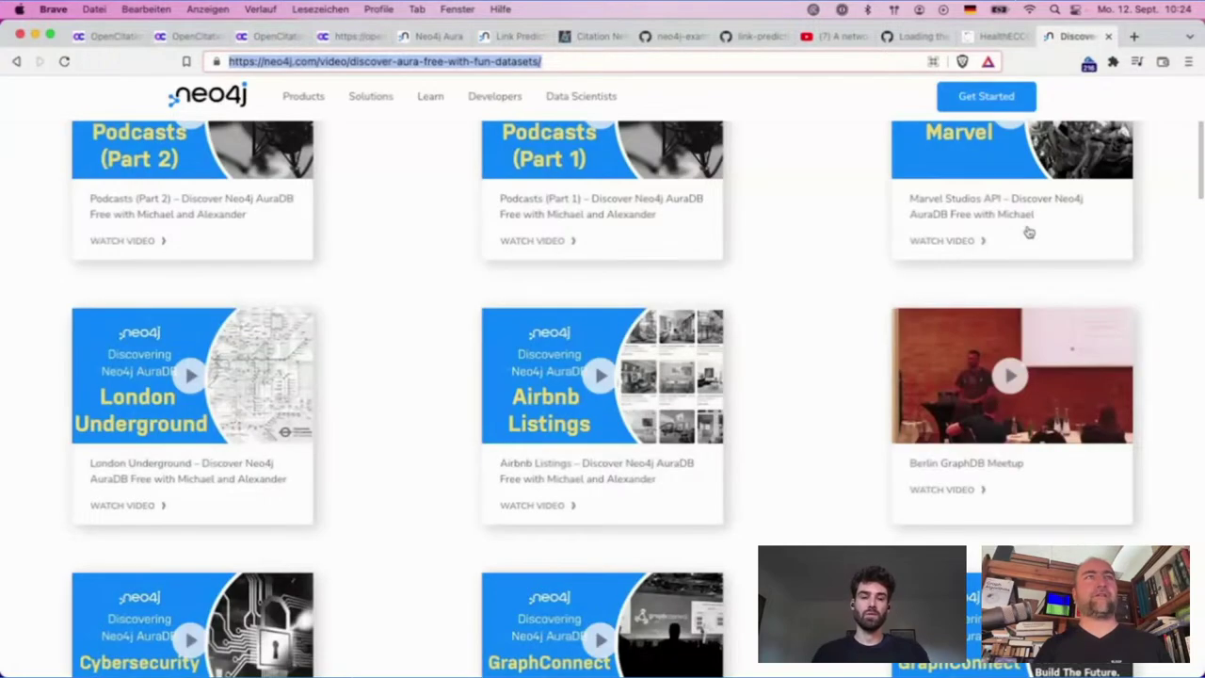
scroll(1027, 231, "up", 3)
scroll(1026, 230, "down", 1)
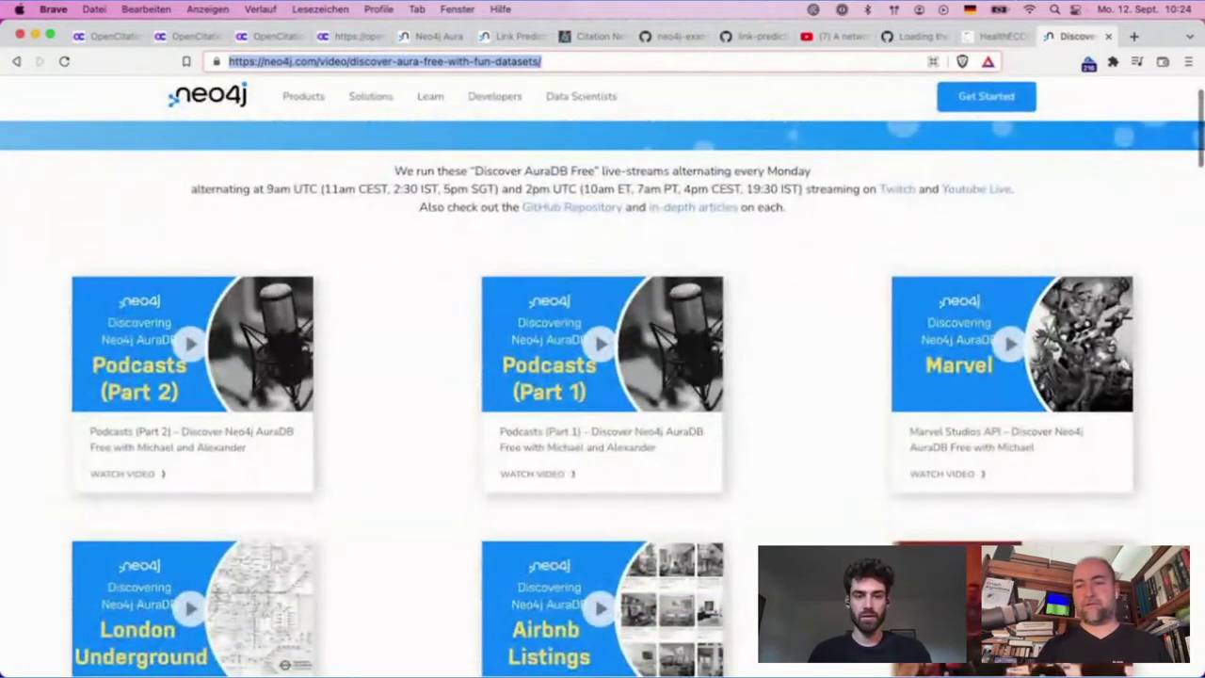
key("super+Tab")
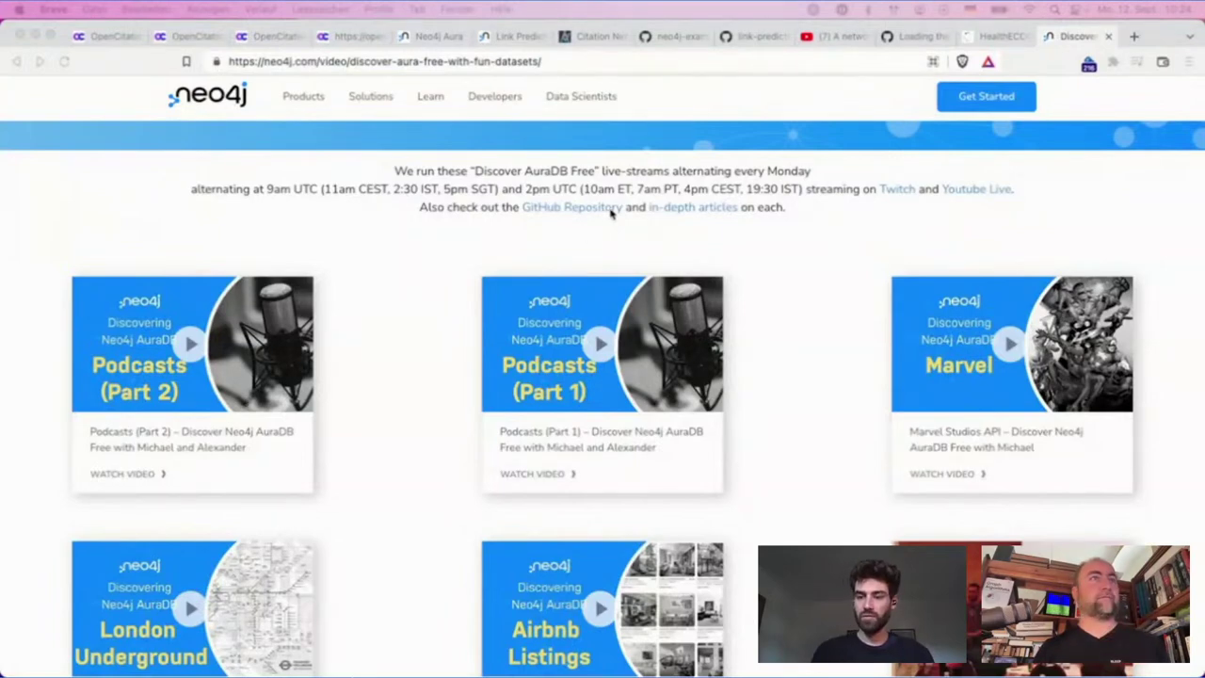
- Open the live-stream series' GitHub repository from the video page and select the repository's web address for sharing
left_click(581, 211)
left_click(1074, 37)
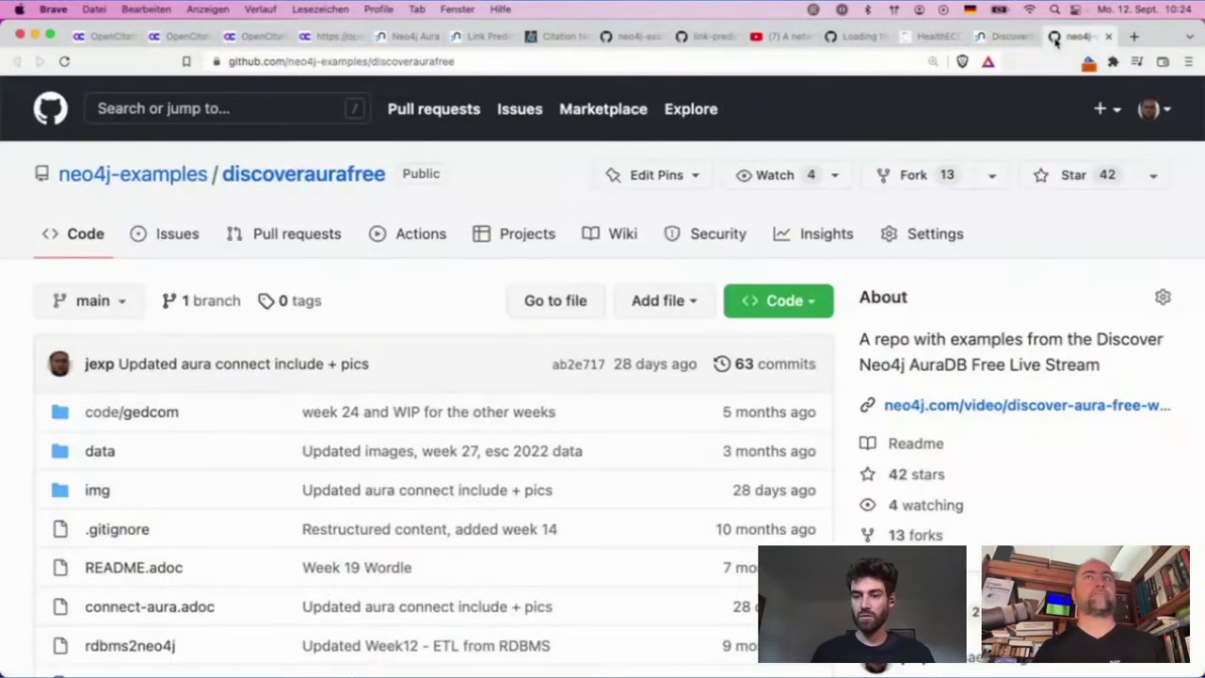
key("super+l")
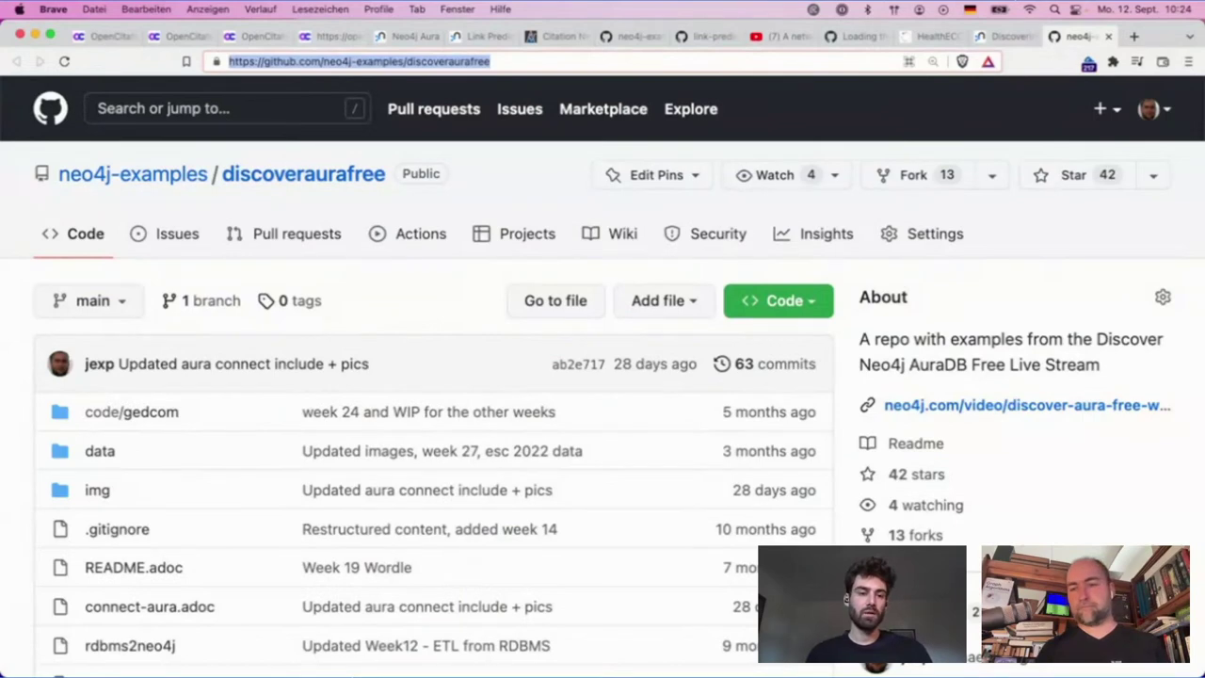
key("super+Tab")
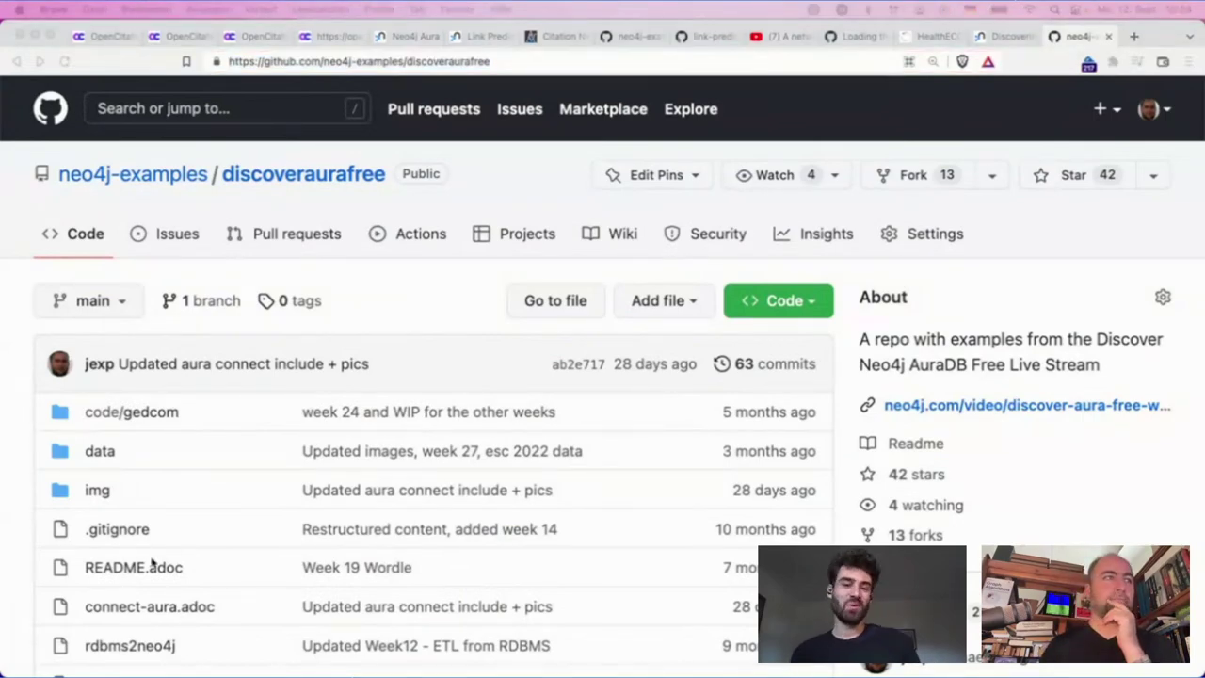
- Look through the weekly files in the discoveraurafree repository, close it and return to the Citations instance page
scroll(150, 565, "down", 5)
scroll(151, 561, "up", 4)
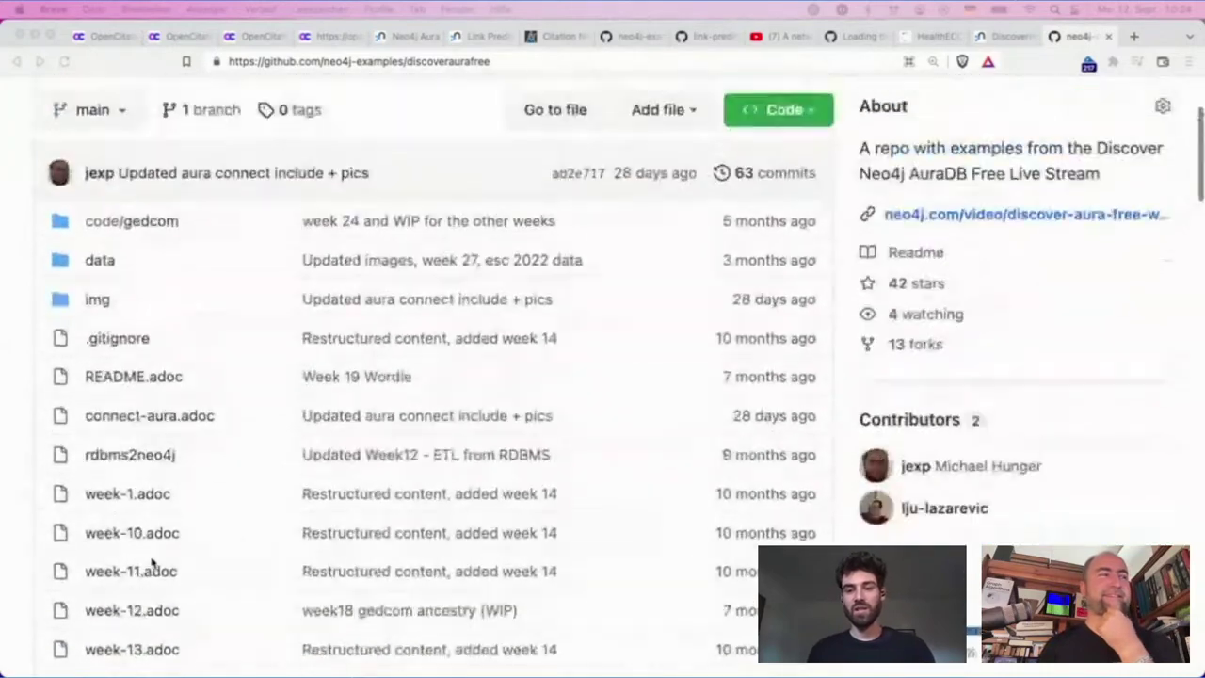
scroll(150, 561, "down", 8)
scroll(150, 562, "down", 8)
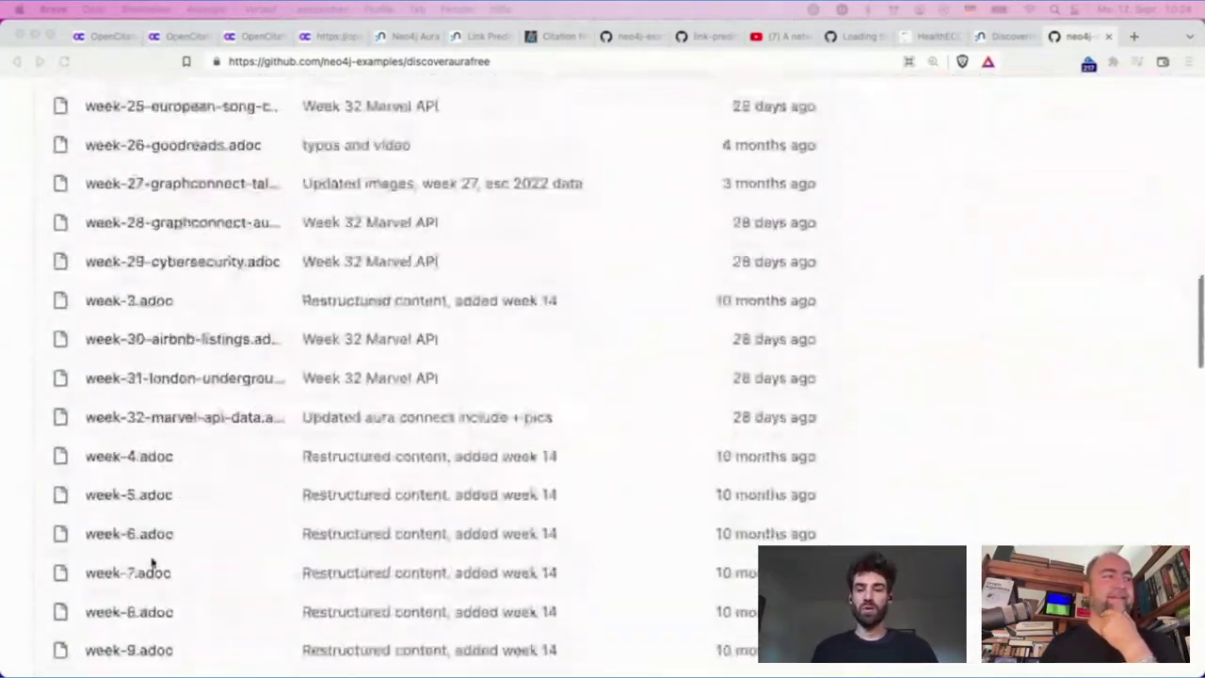
scroll(151, 562, "up", 1)
scroll(151, 562, "up", 1)
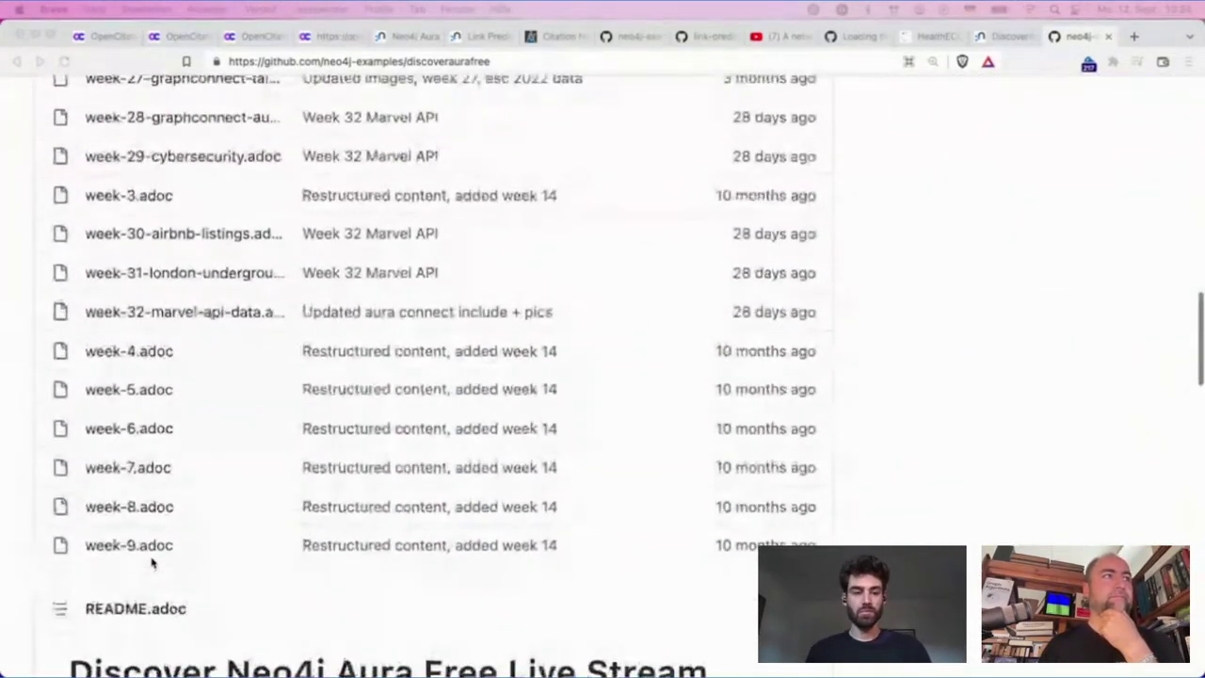
scroll(152, 561, "up", 5)
scroll(150, 561, "up", 10)
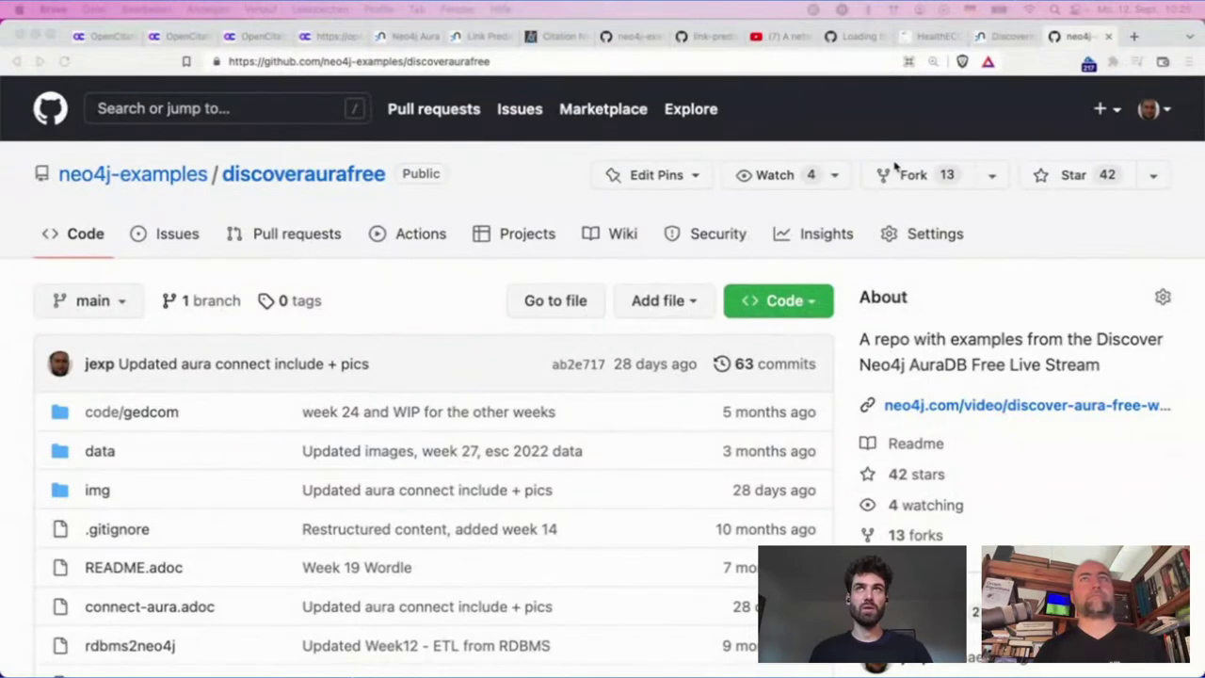
key("super+w")
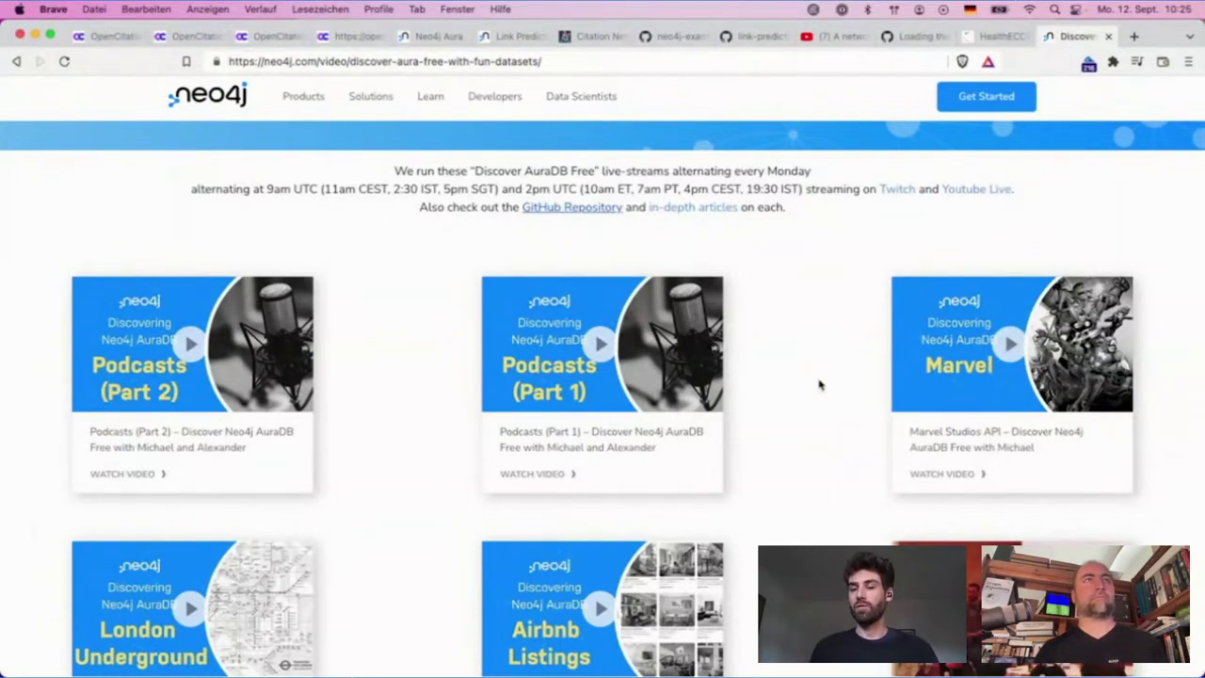
left_click(415, 35)
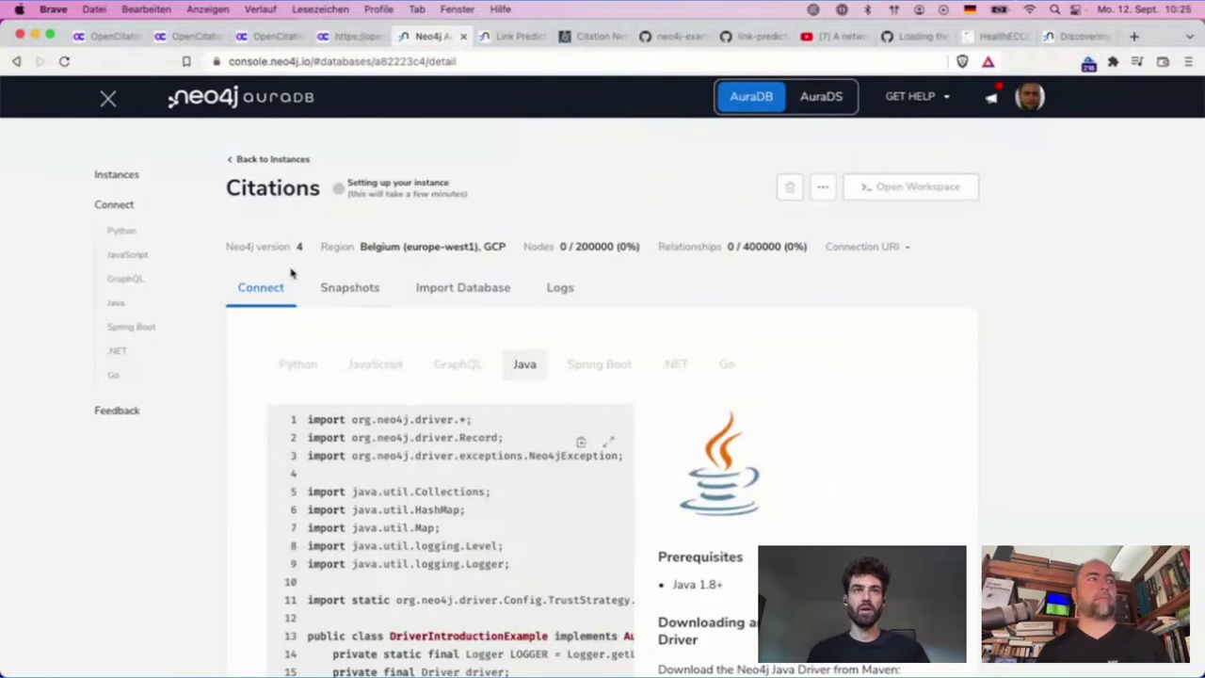
- Open the Aura console separately, review the instance types and sizes offered for a new instance, and close it without creating one
key("super+t")
type("con")
key("Return")
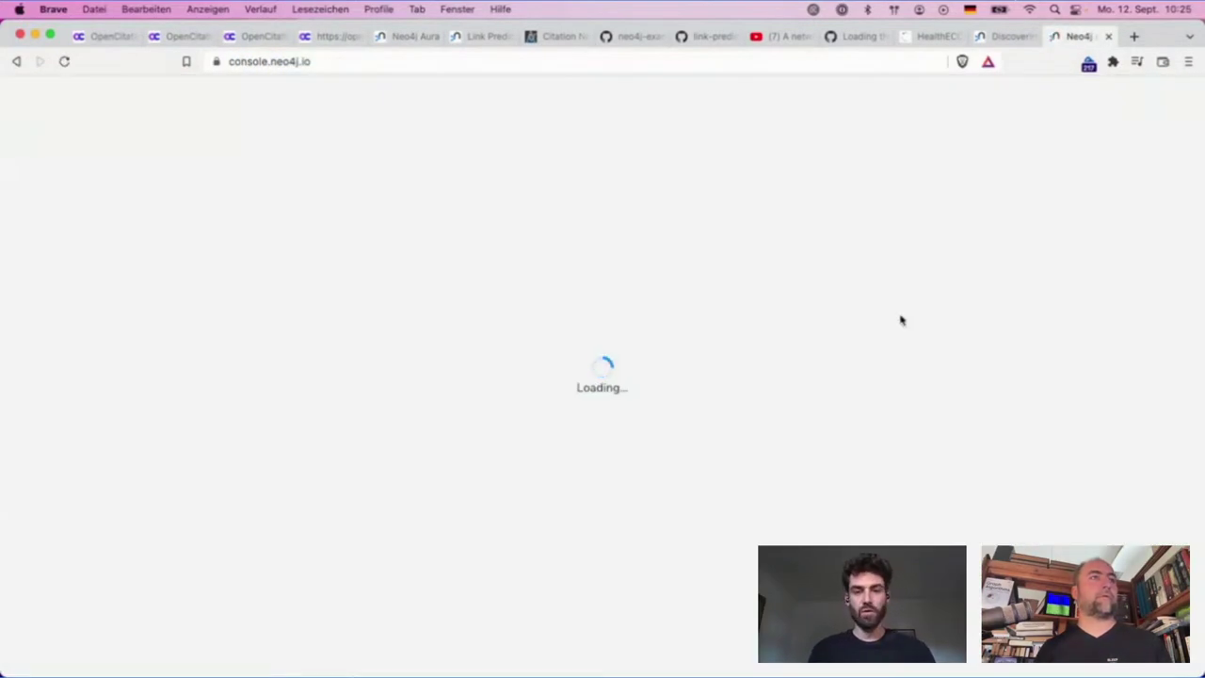
left_click(377, 184)
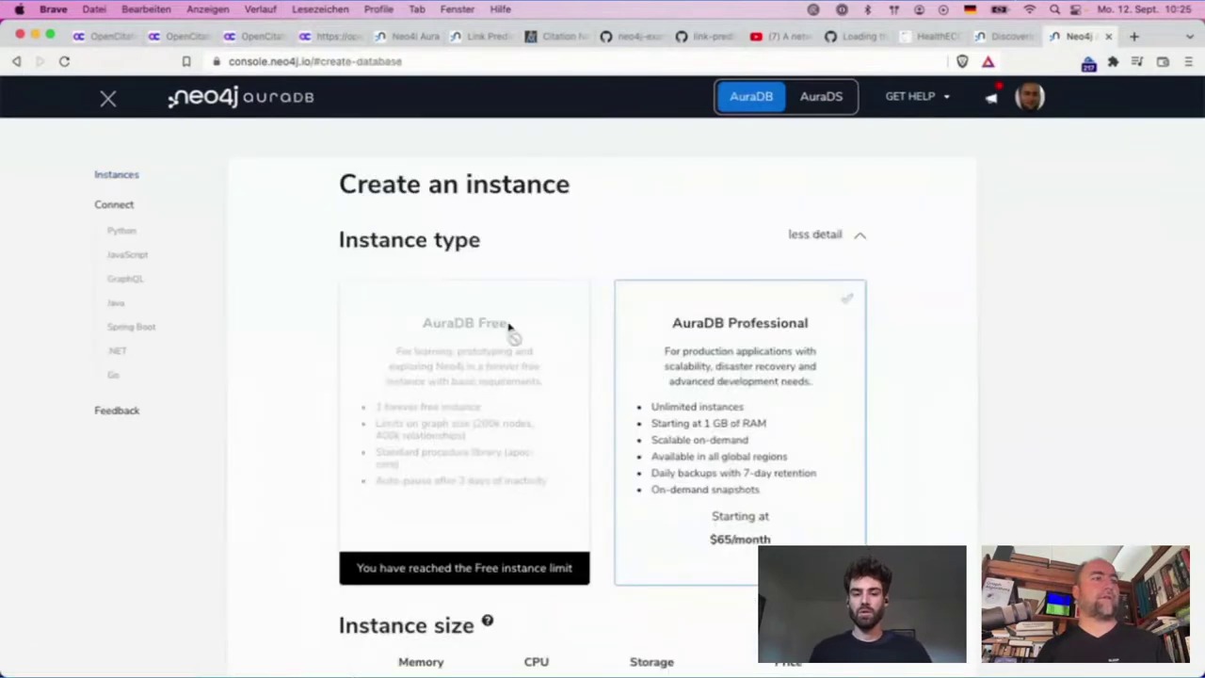
scroll(511, 325, "down", 4)
scroll(511, 331, "up", 4)
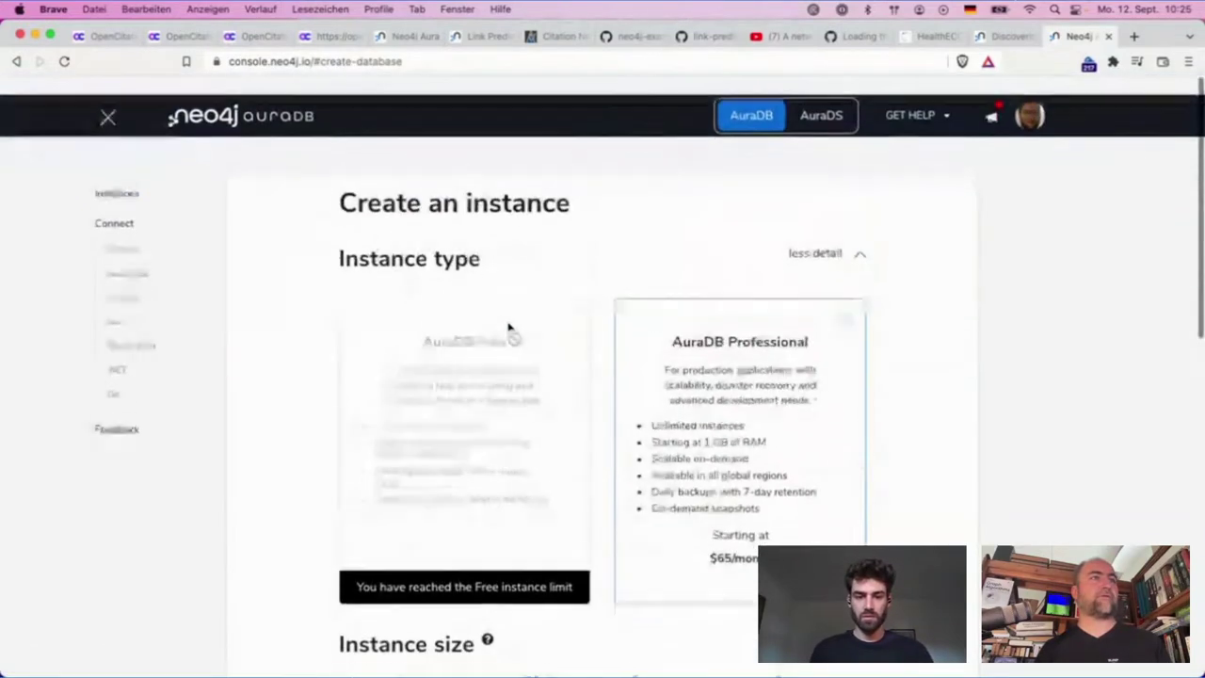
left_click(809, 234)
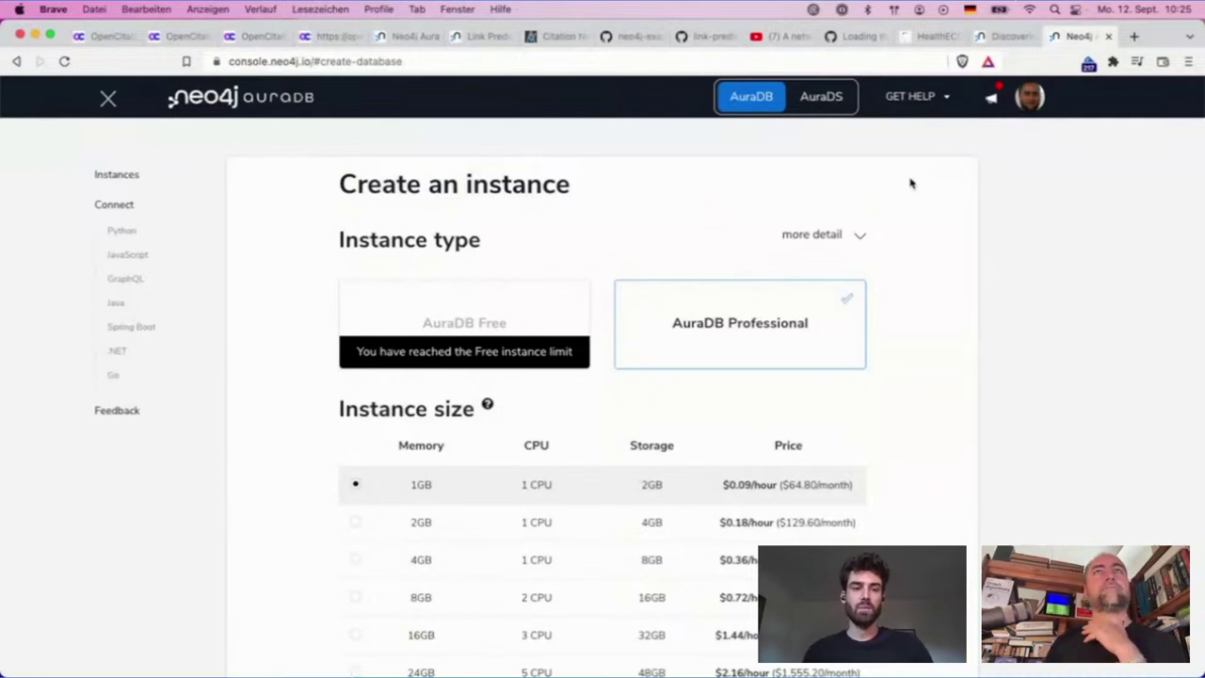
left_click(1109, 36)
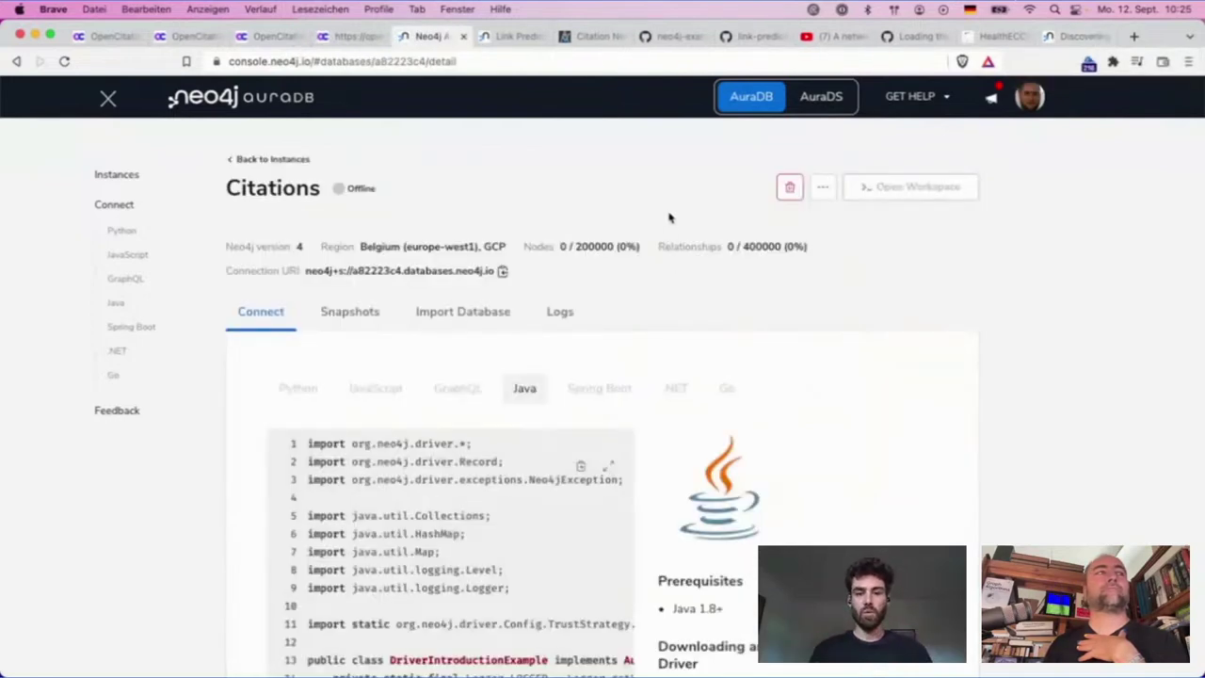
- Reload the Citations instance page to check the status of the database
key("super+r")
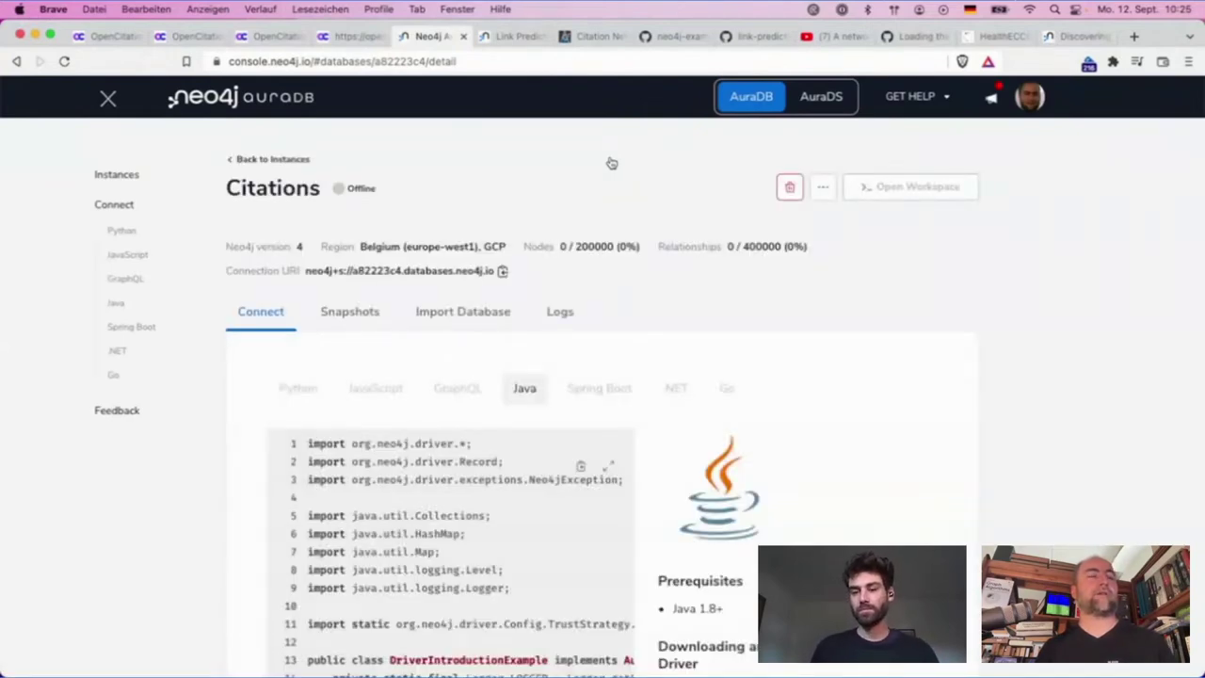
scroll(611, 163, "down", 5)
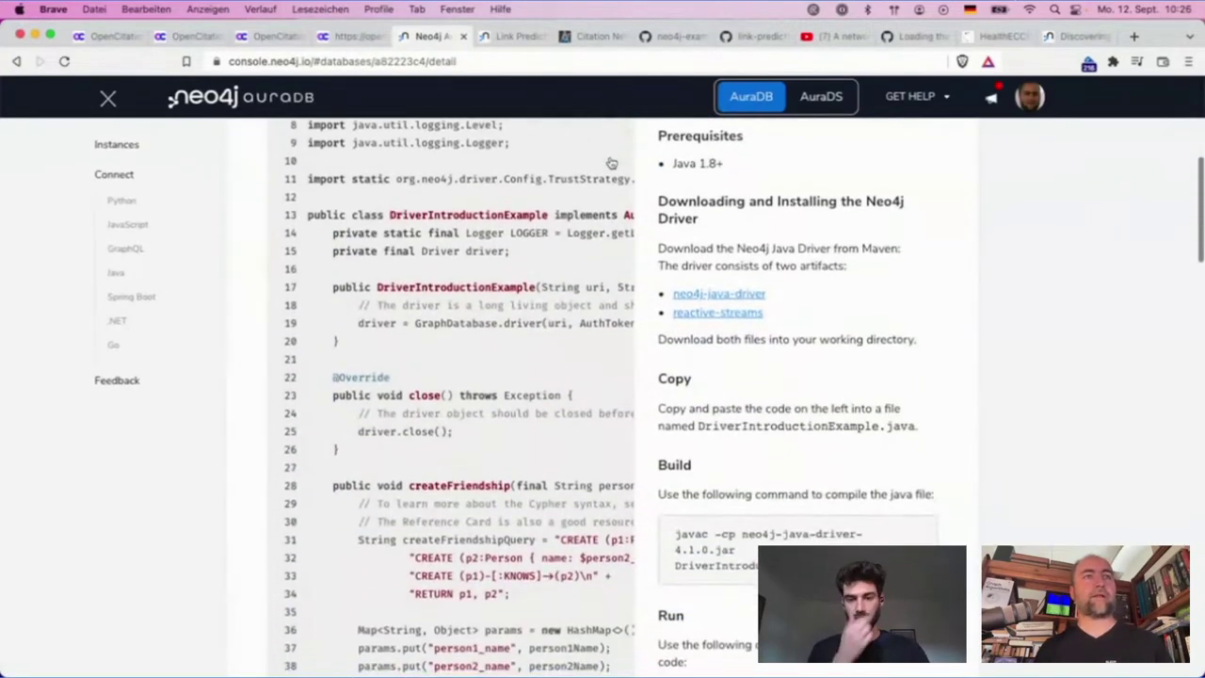
scroll(611, 163, "up", 4)
scroll(611, 164, "up", 2)
key("super+r")
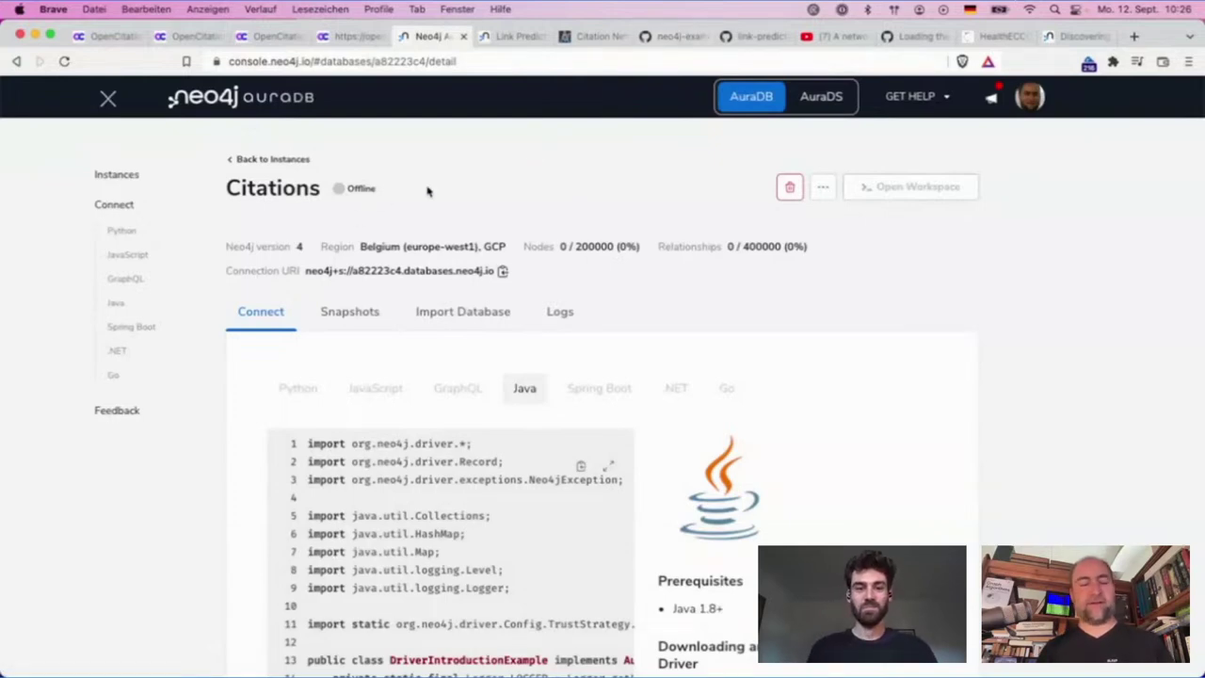
key("super+r")
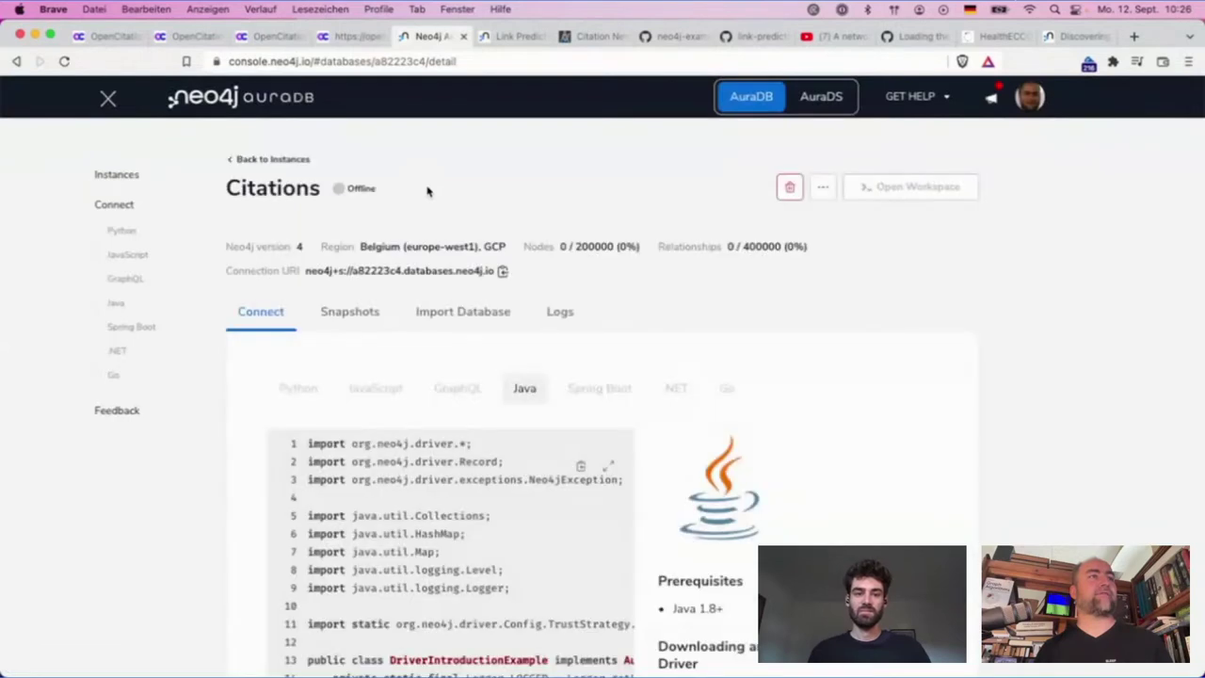
- Review the "Link Prediction with GDSL and scikit-learn" guide, including its citation network datasets, graph diagram, goals and prerequisites
left_click(500, 38)
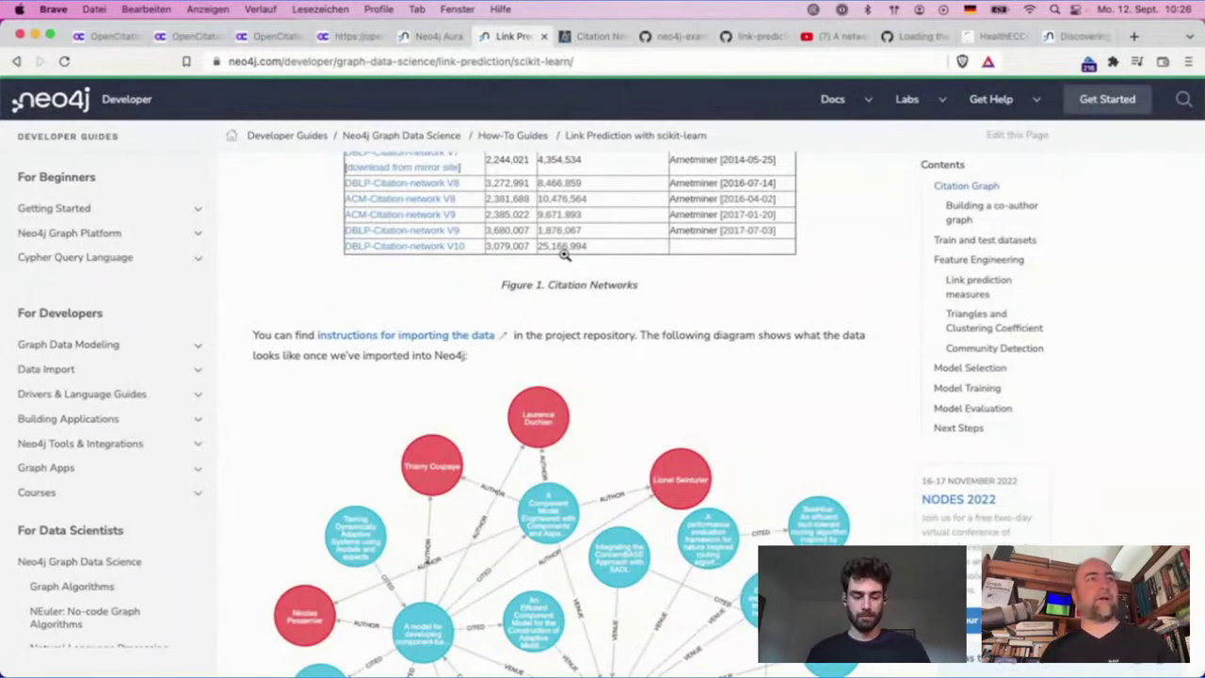
scroll(649, 377, "down", 10)
scroll(648, 377, "up", 10)
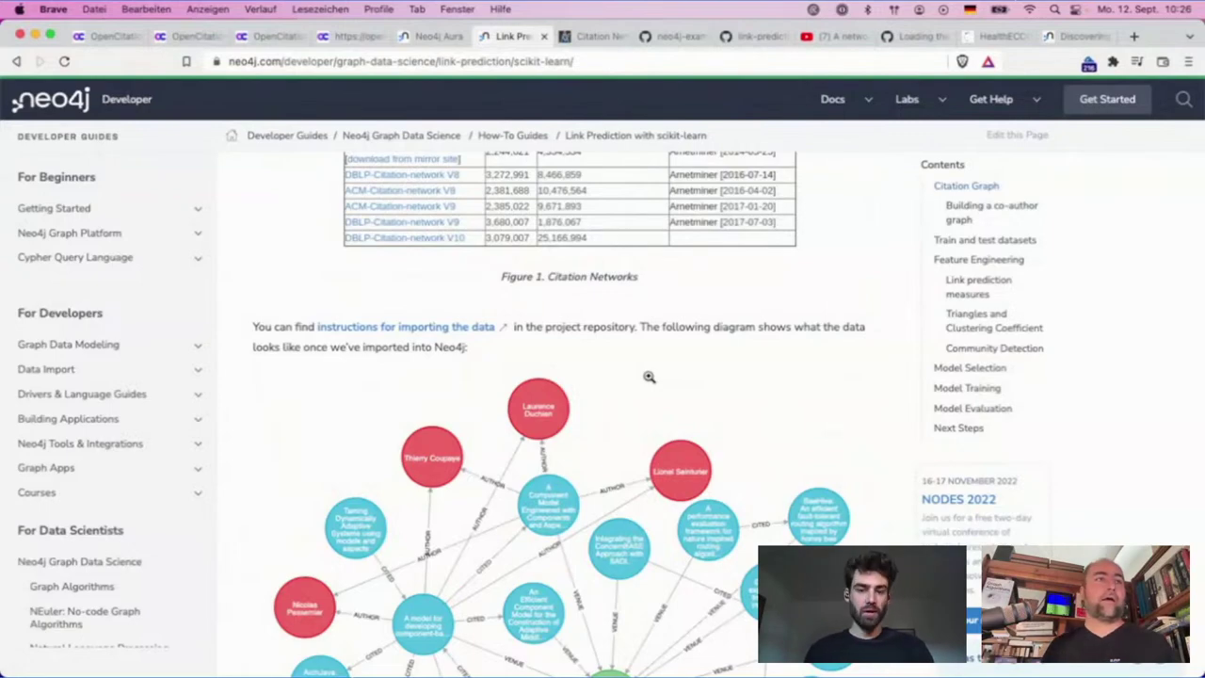
scroll(738, 435, "down", 2)
scroll(737, 435, "down", 15)
scroll(737, 435, "up", 20)
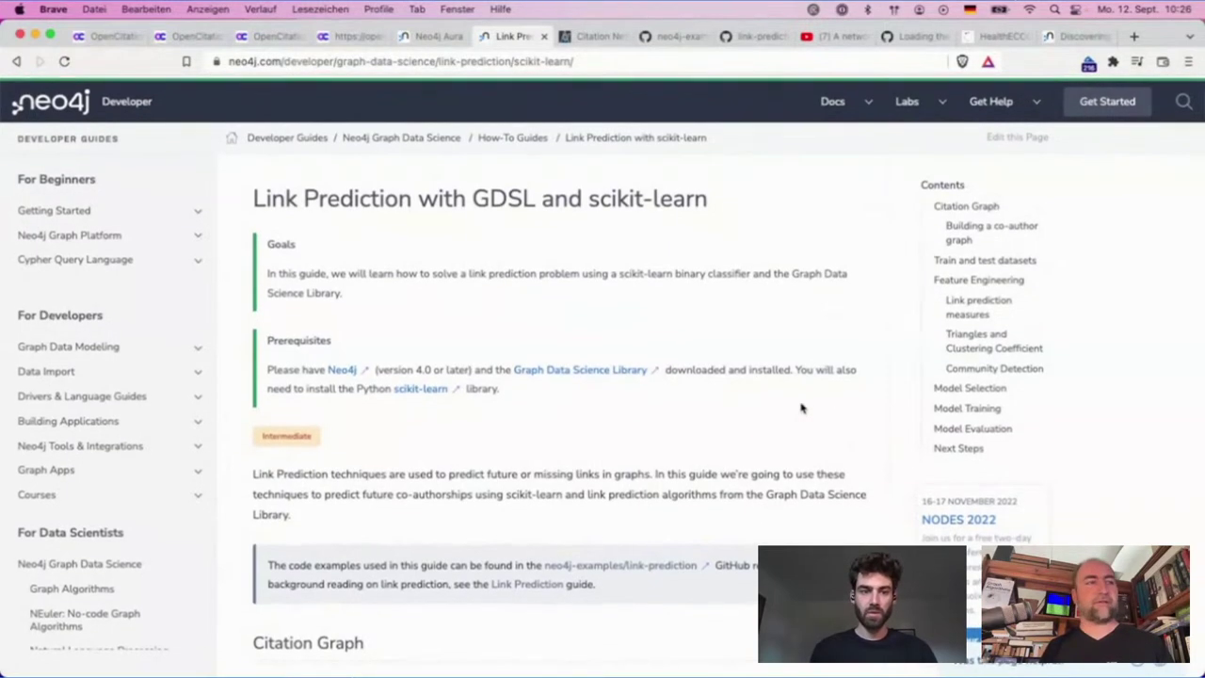
scroll(769, 383, "down", 1)
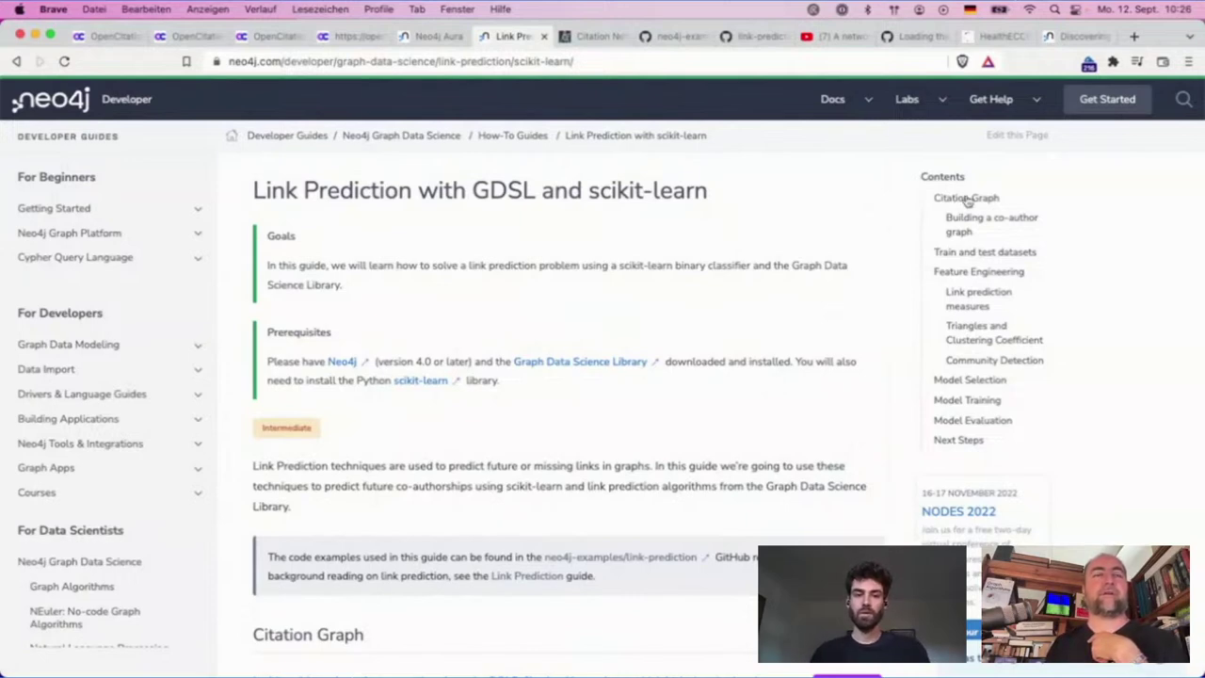
scroll(747, 266, "down", 2)
scroll(747, 266, "down", 1)
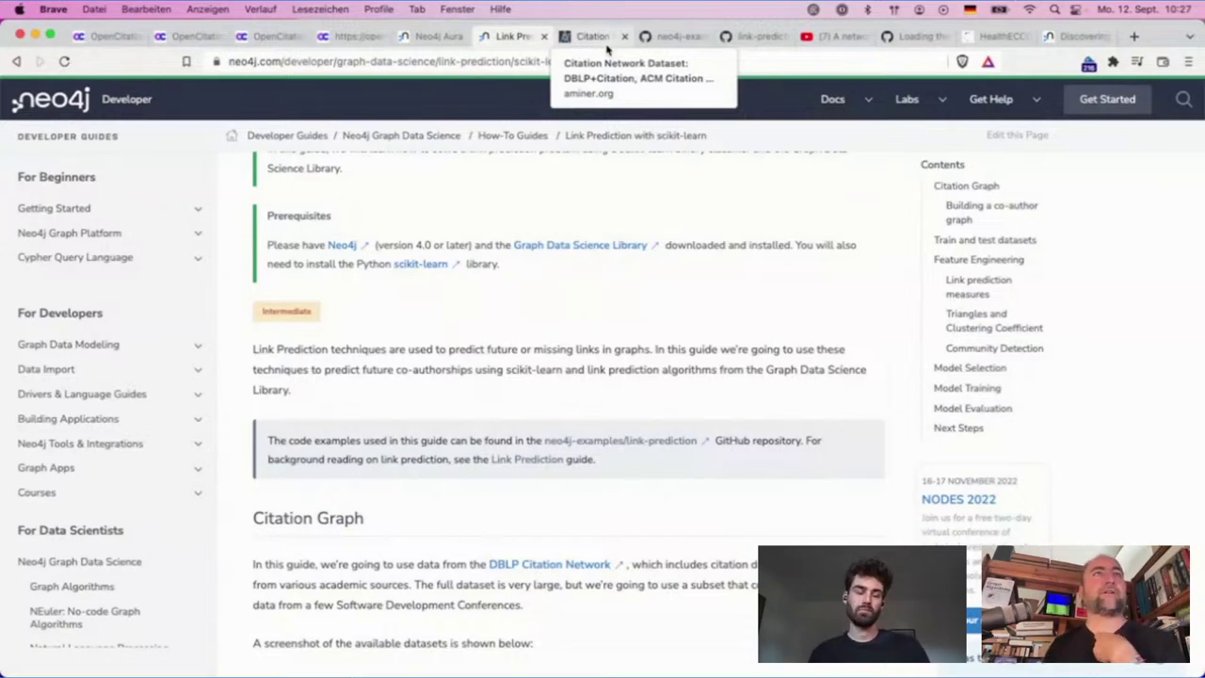
- Open the workspace for the Citations instance and connect to its database as user neo4j by pasting the database password
left_click(428, 36)
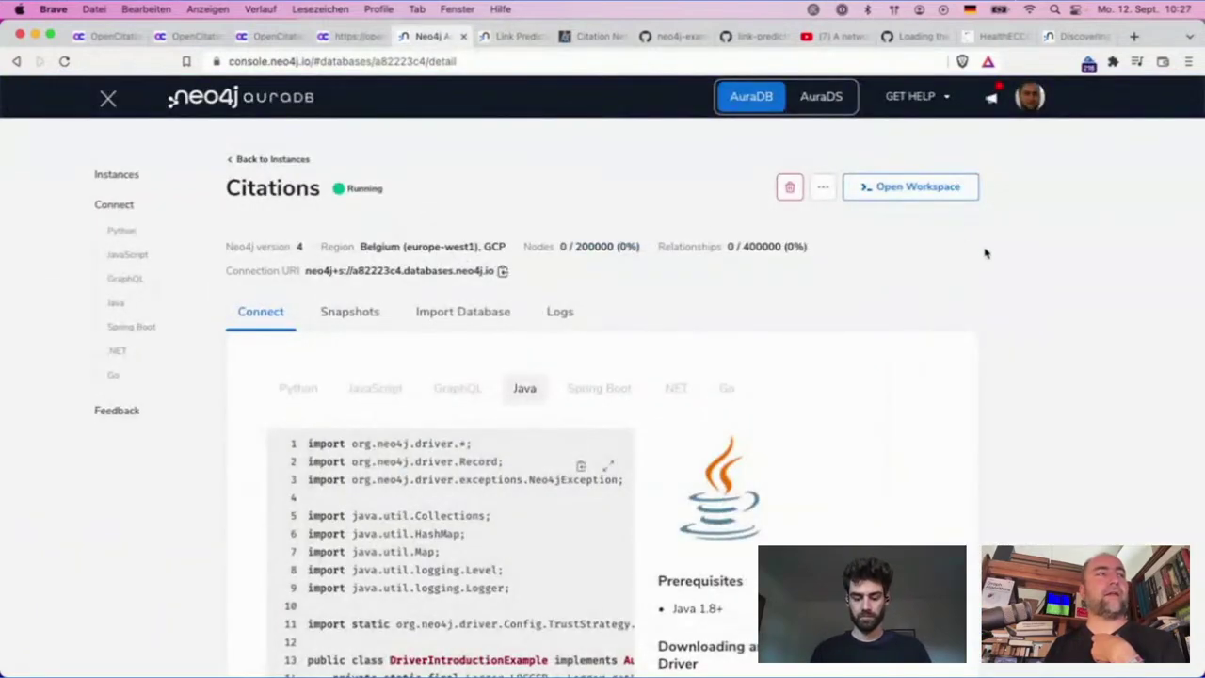
left_click(918, 187)
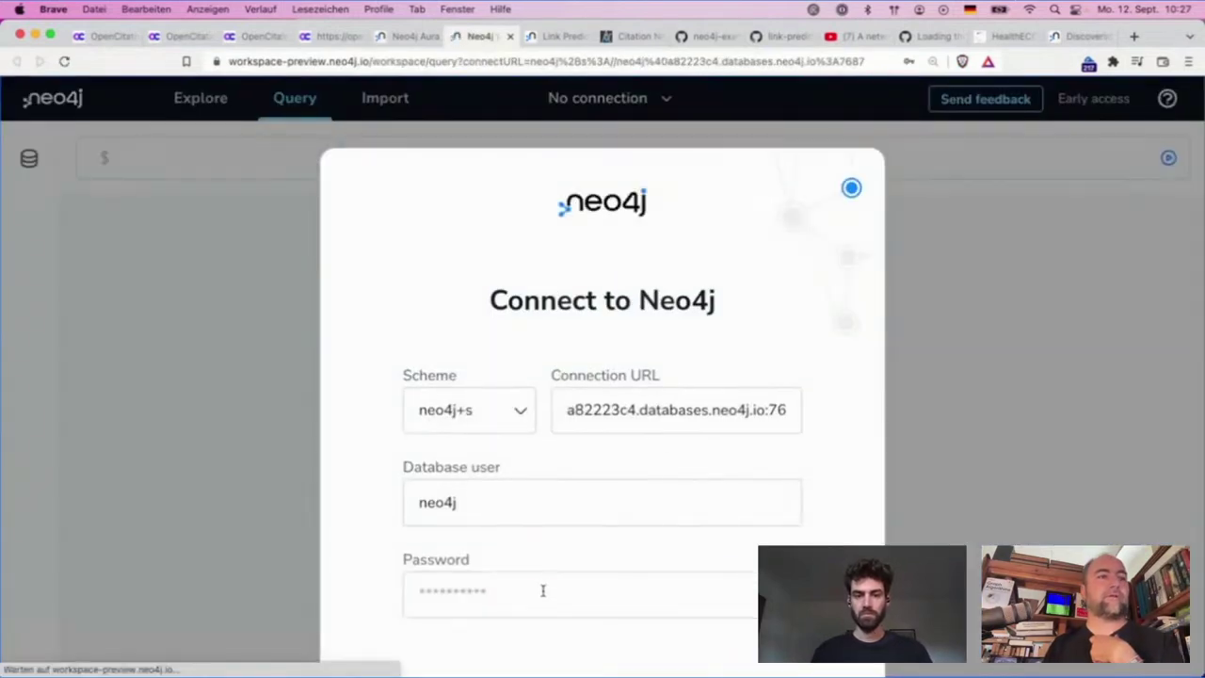
left_click(542, 591)
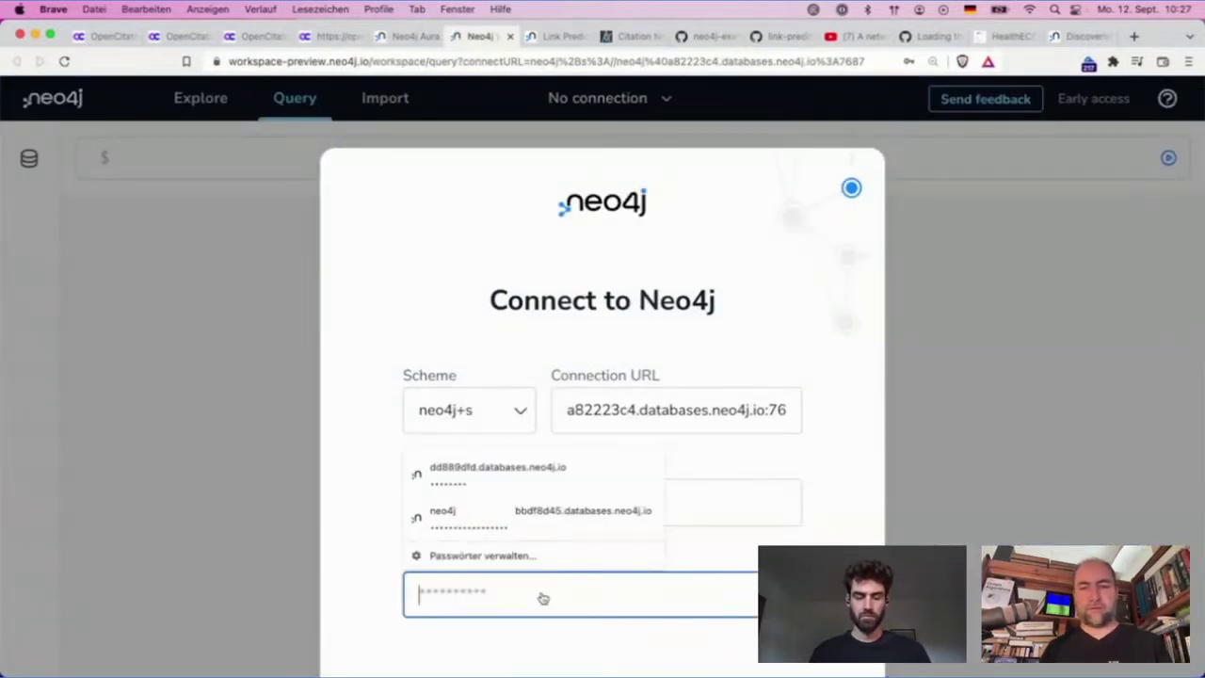
key("super+Tab")
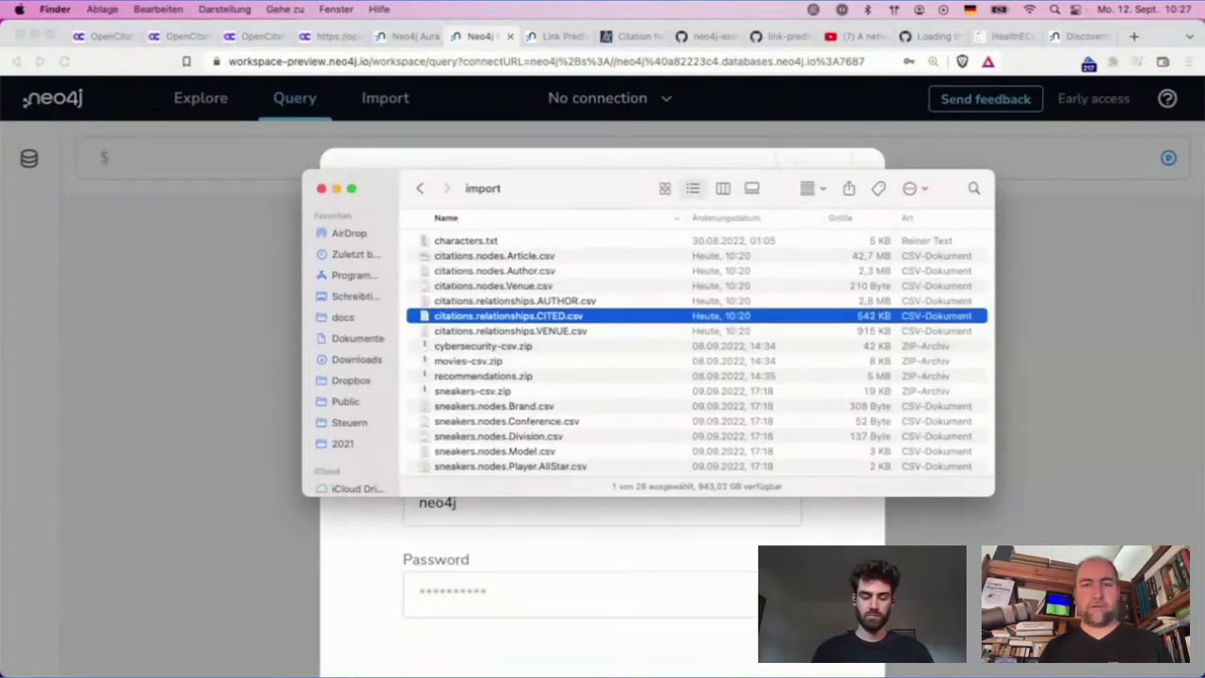
key("super+Tab")
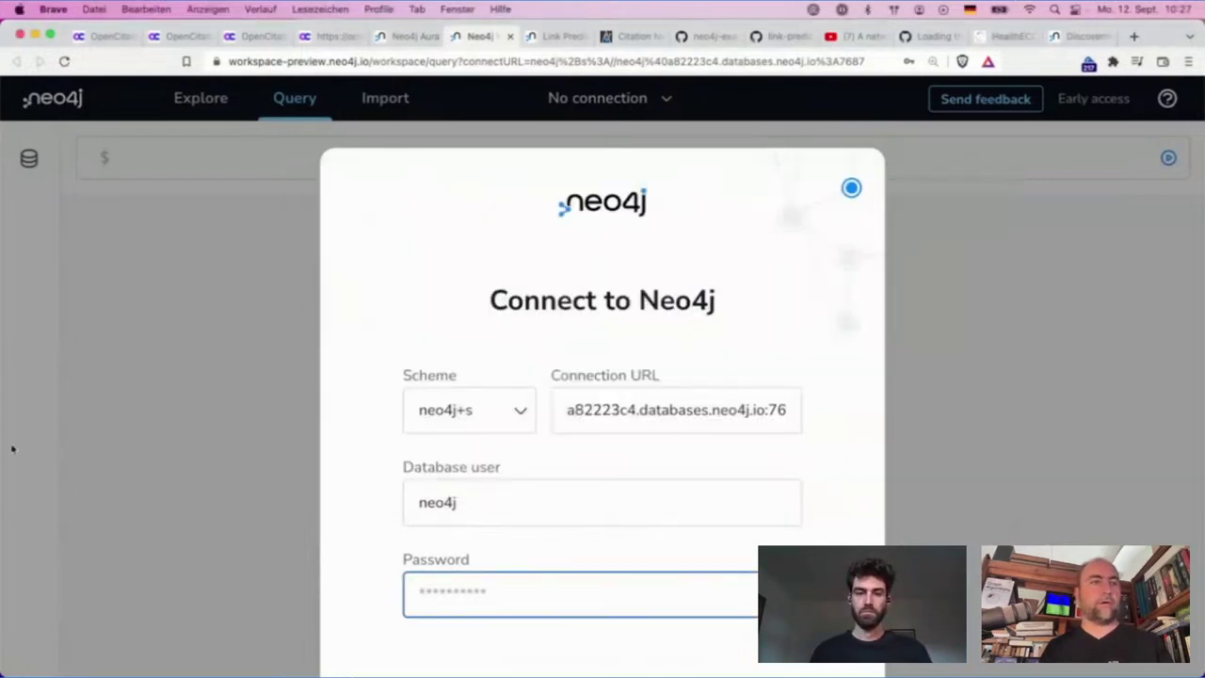
key("super+v")
key("Return")
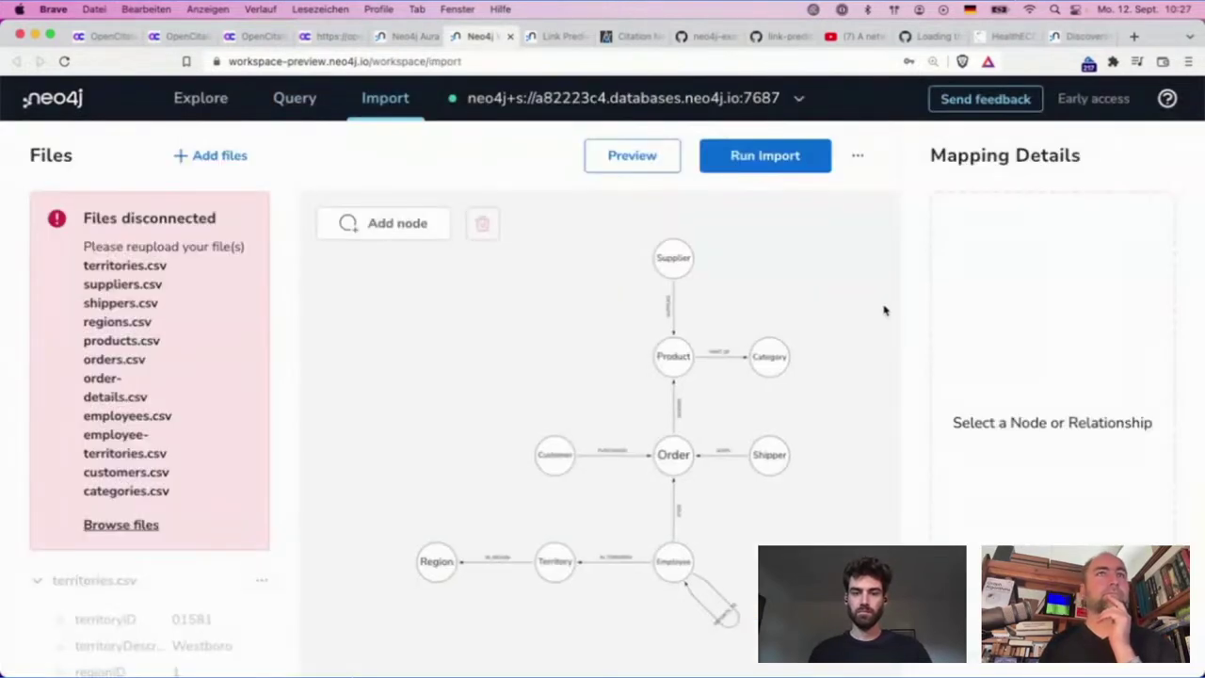
- Clear the existing data model and its file mapping from the import workspace
left_click(858, 156)
left_click(913, 369)
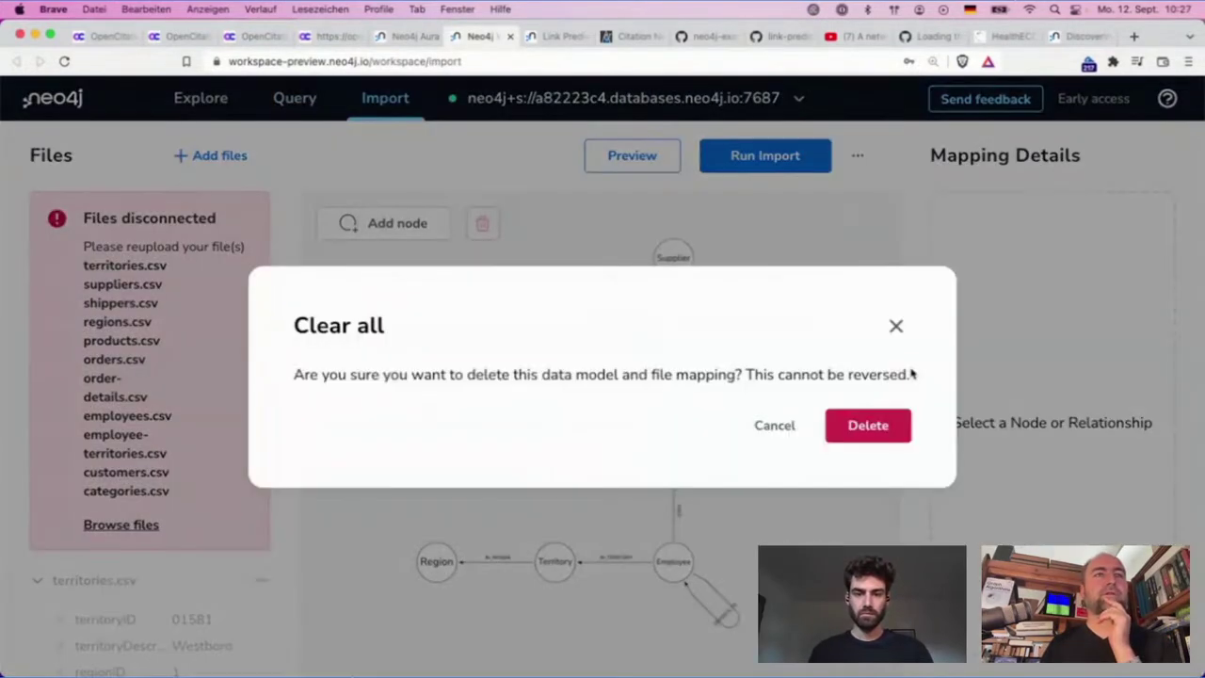
left_click(875, 433)
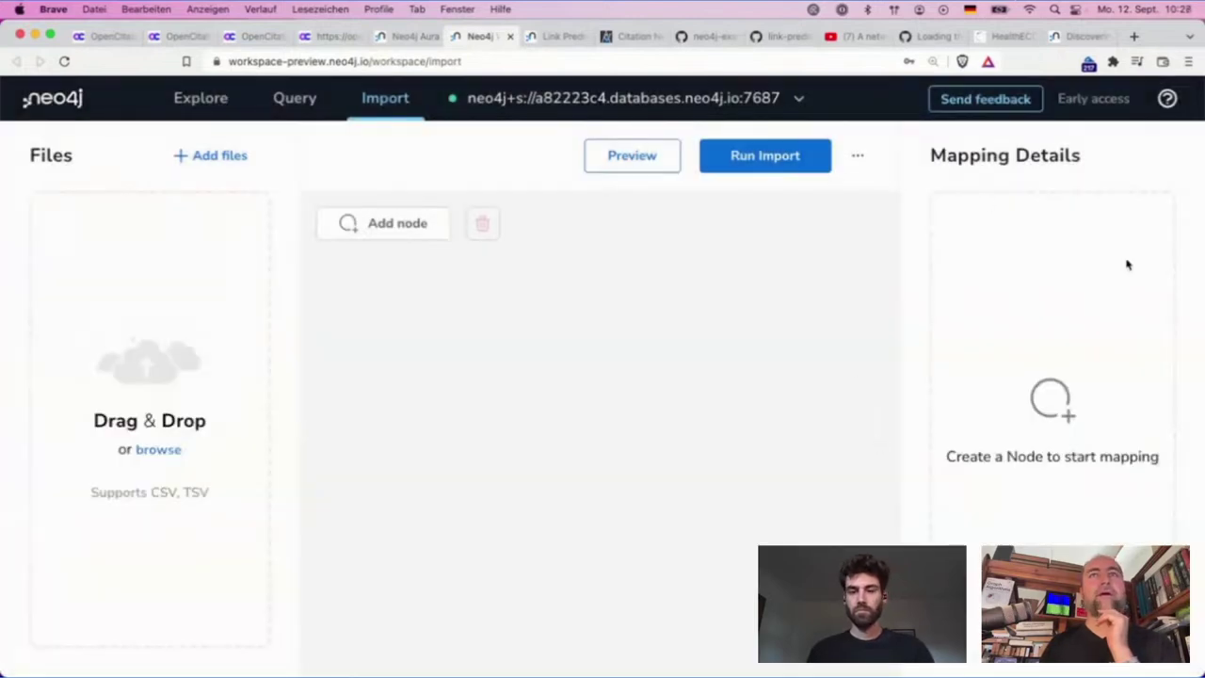
- Add the six citations CSV files from the citations folder: relationships CITED, AUTHOR and VENUE, and nodes Author, Venue and Article
key("super+minus")
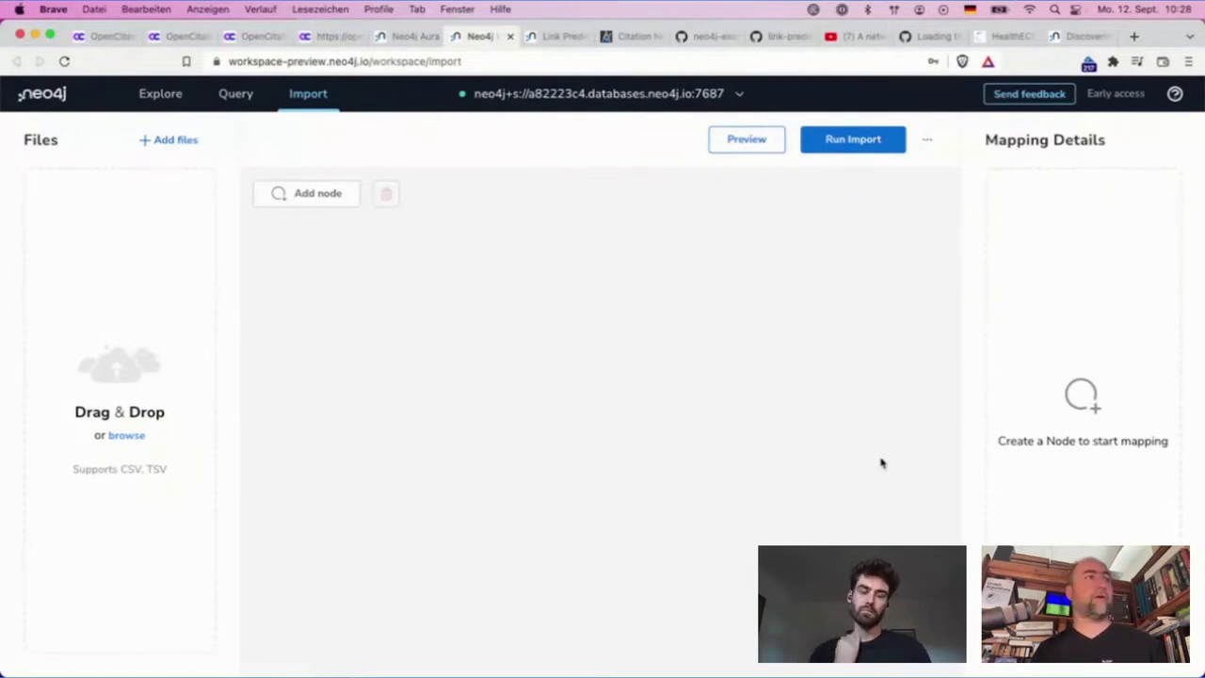
left_click(173, 139)
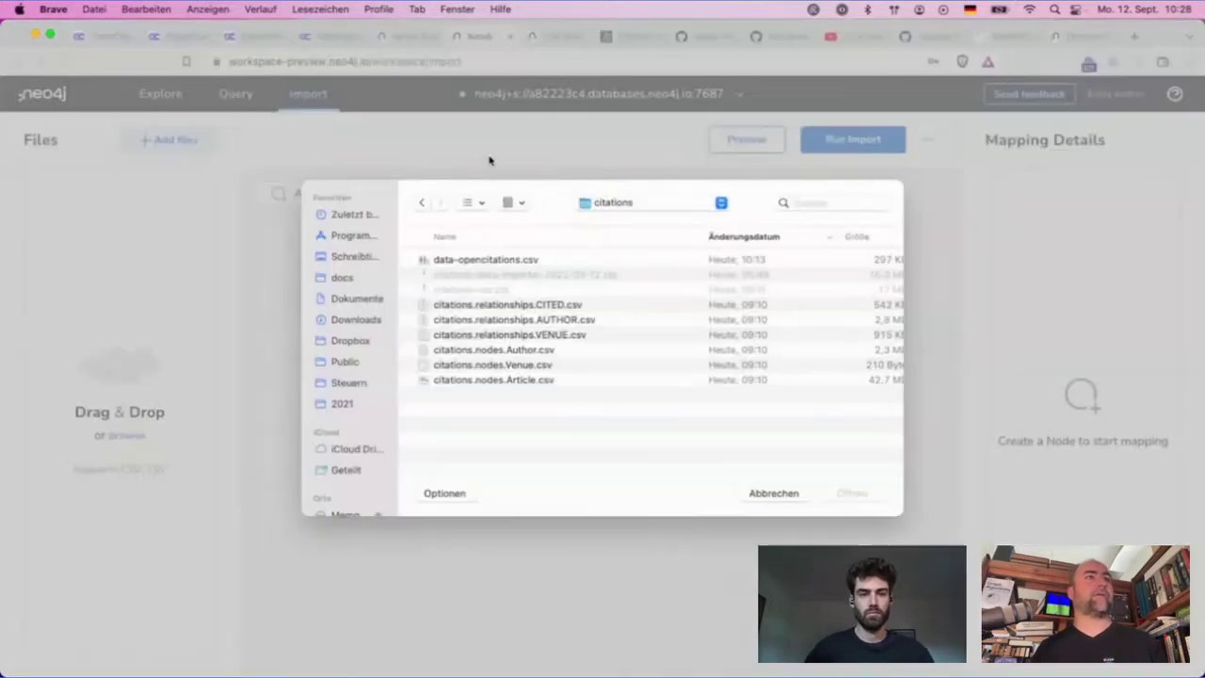
left_click(545, 306)
key("shift+Down")
key("shift+Down")
key("shift+Down")
key("shift+Down")
key("shift+Down")
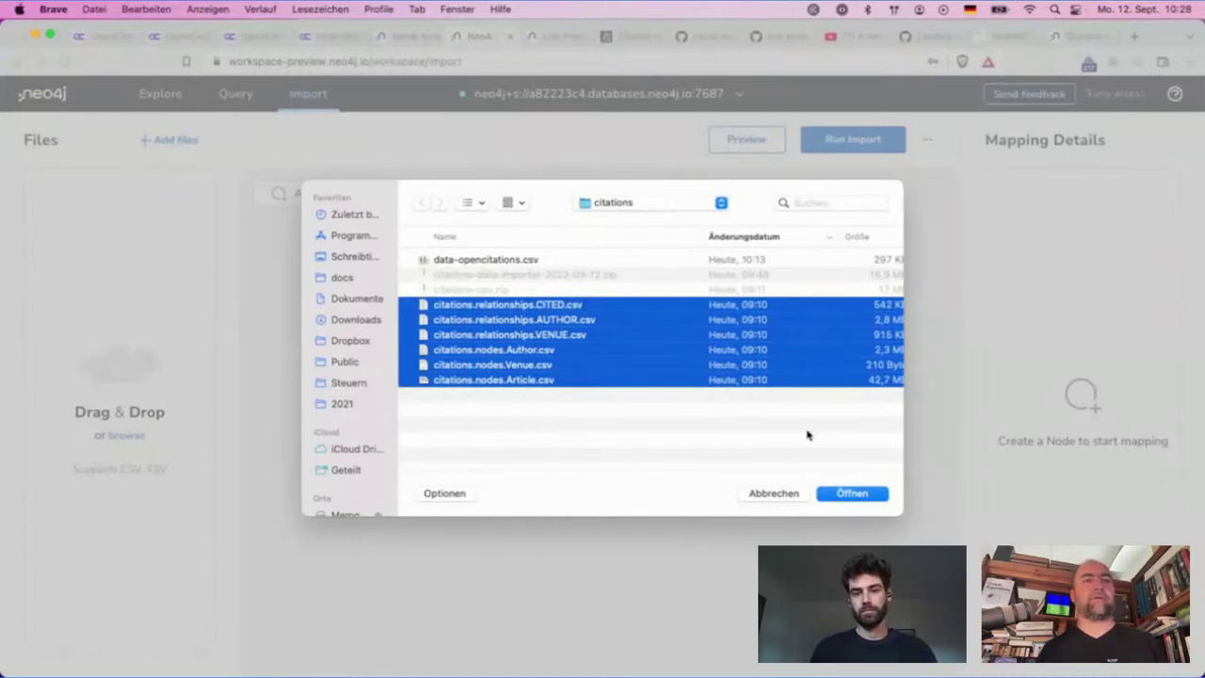
left_click(865, 494)
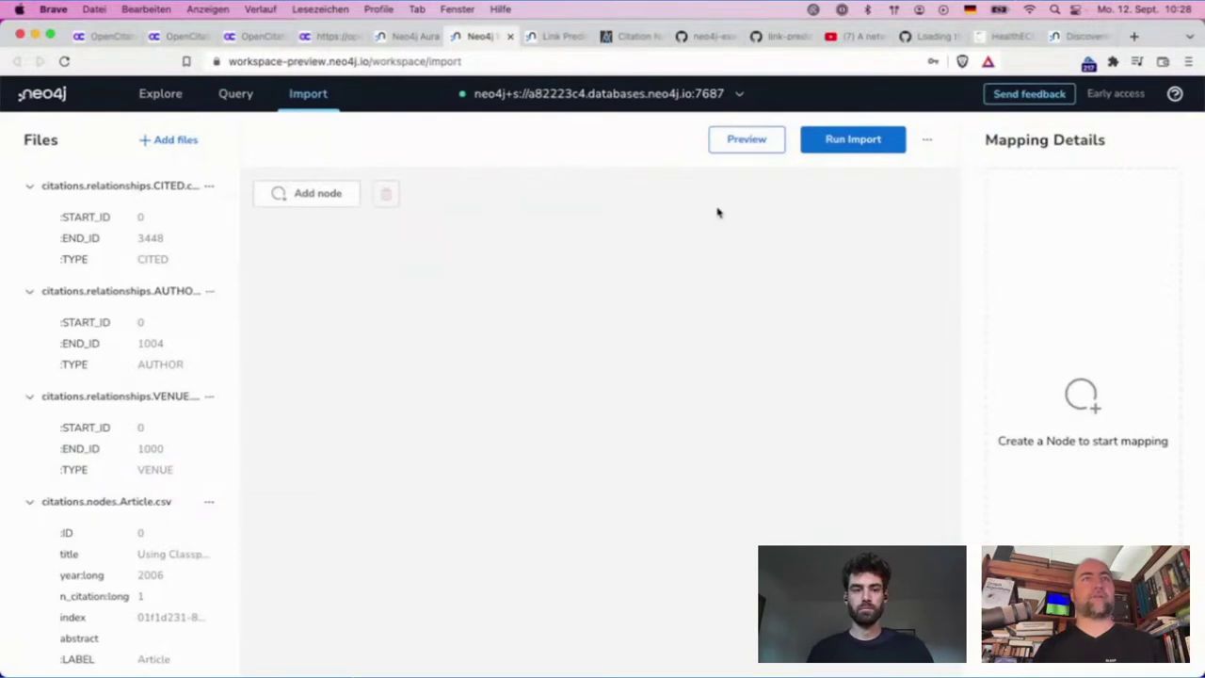
- Add a node labelled Article to the empty data model
left_click(318, 193)
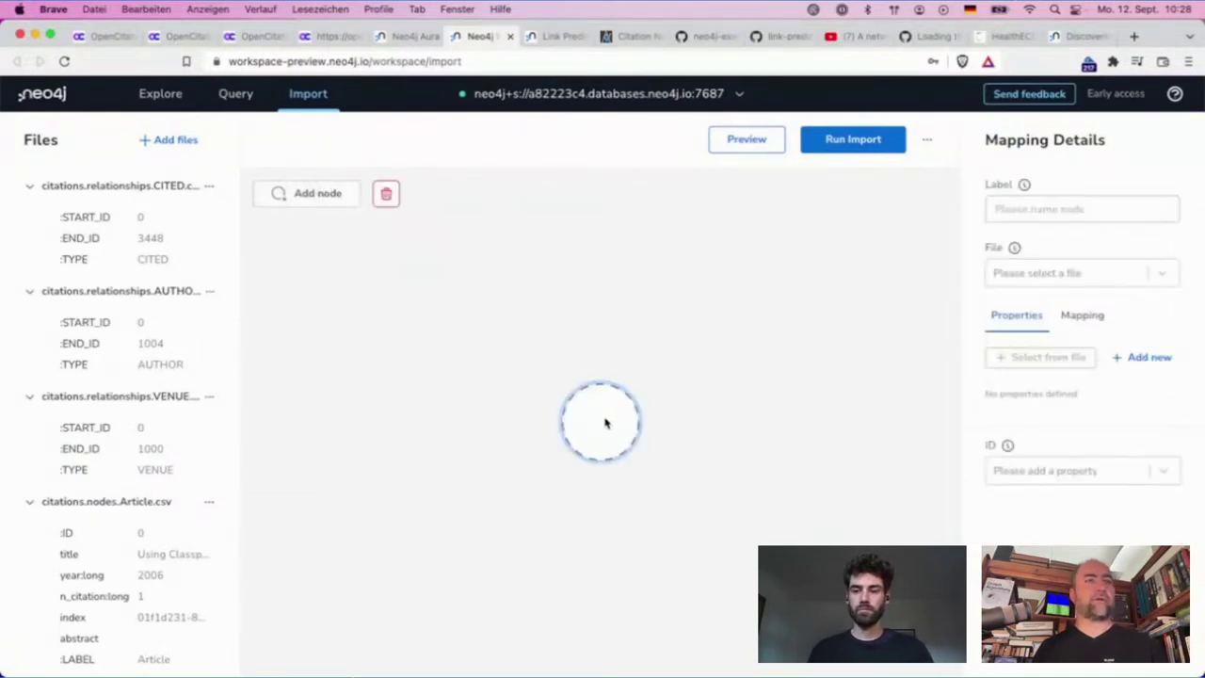
type("A")
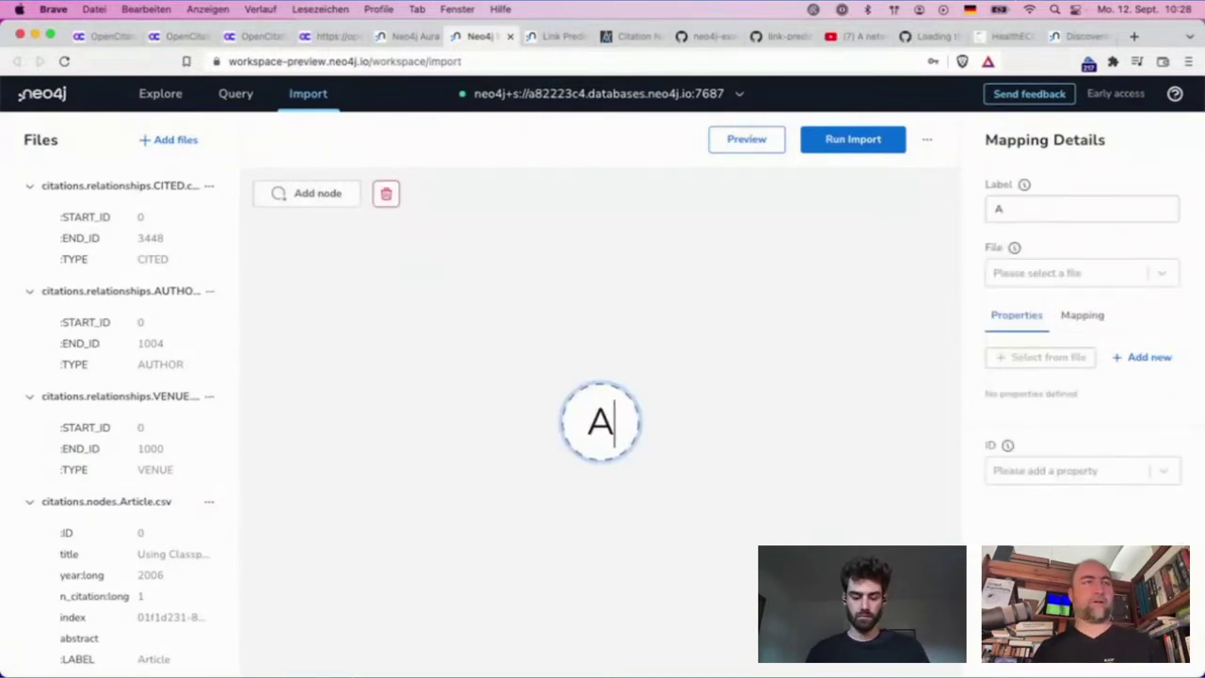
type("rticle")
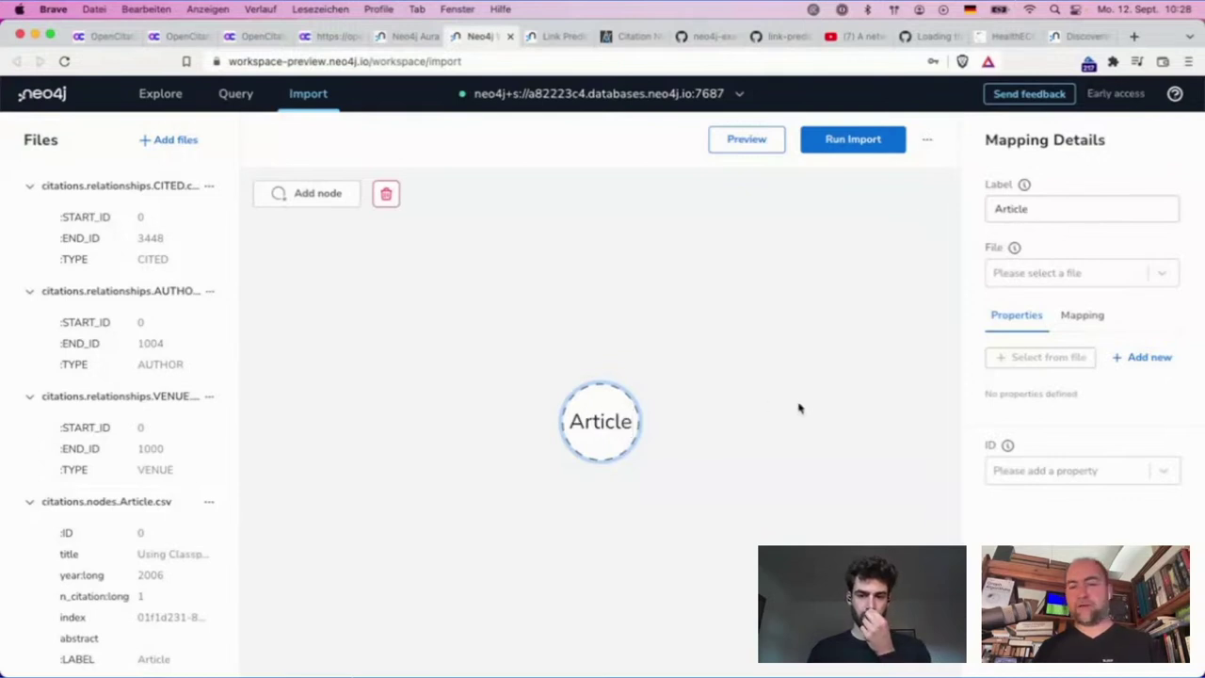
left_click(774, 446)
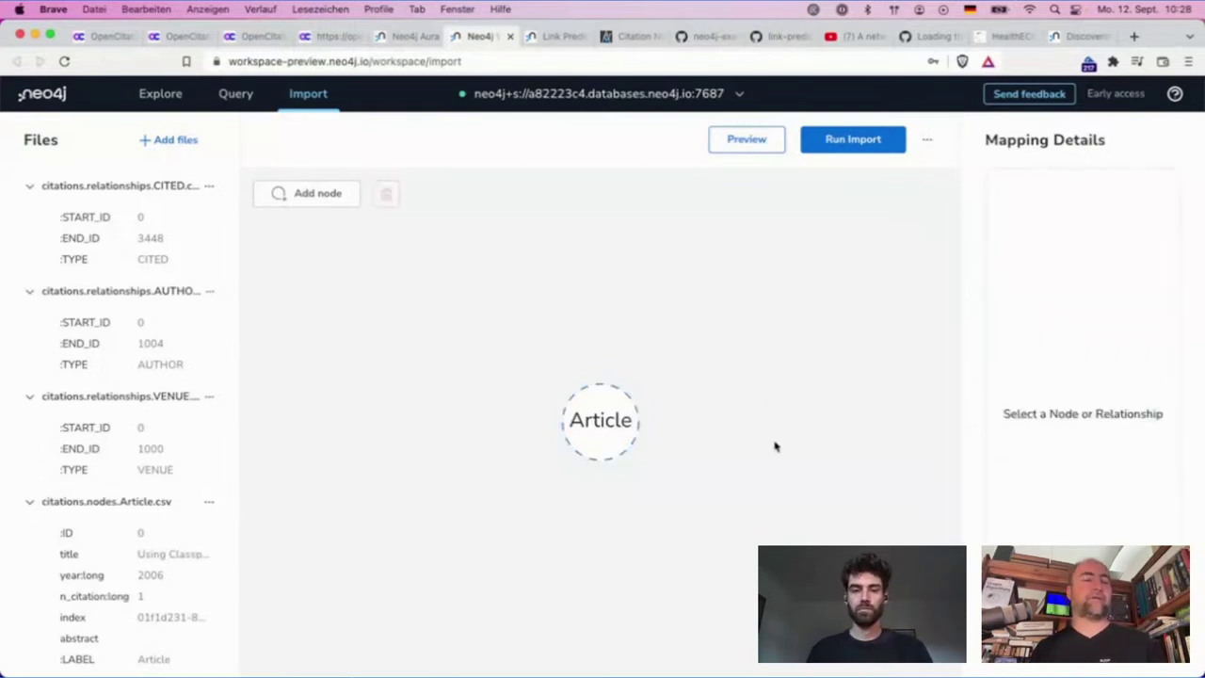
- Map the Article node to the file citations.nodes.Article.csv
left_click(617, 450)
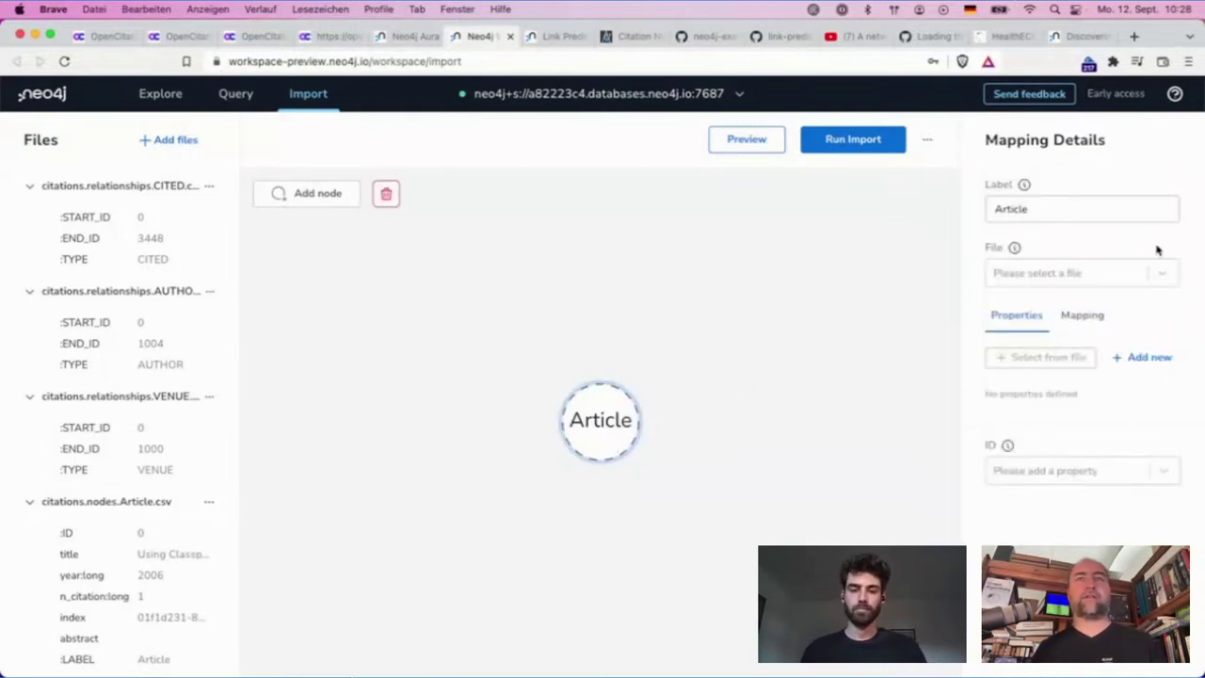
left_click(1158, 274)
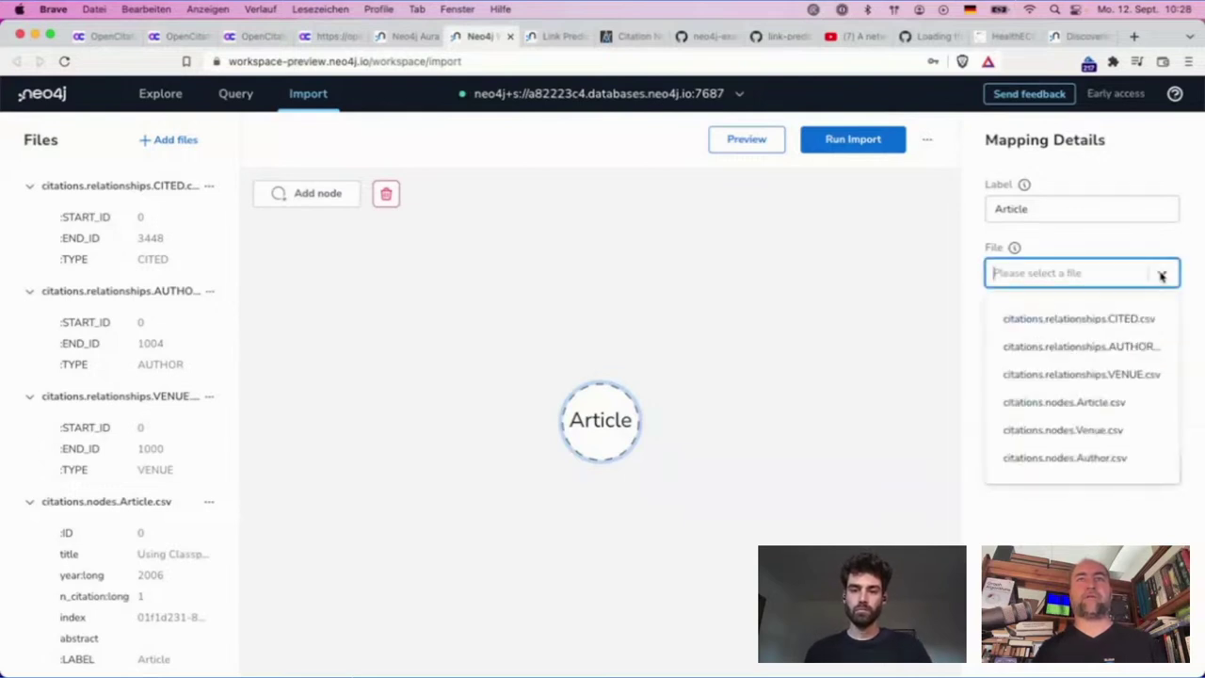
left_click(1135, 344)
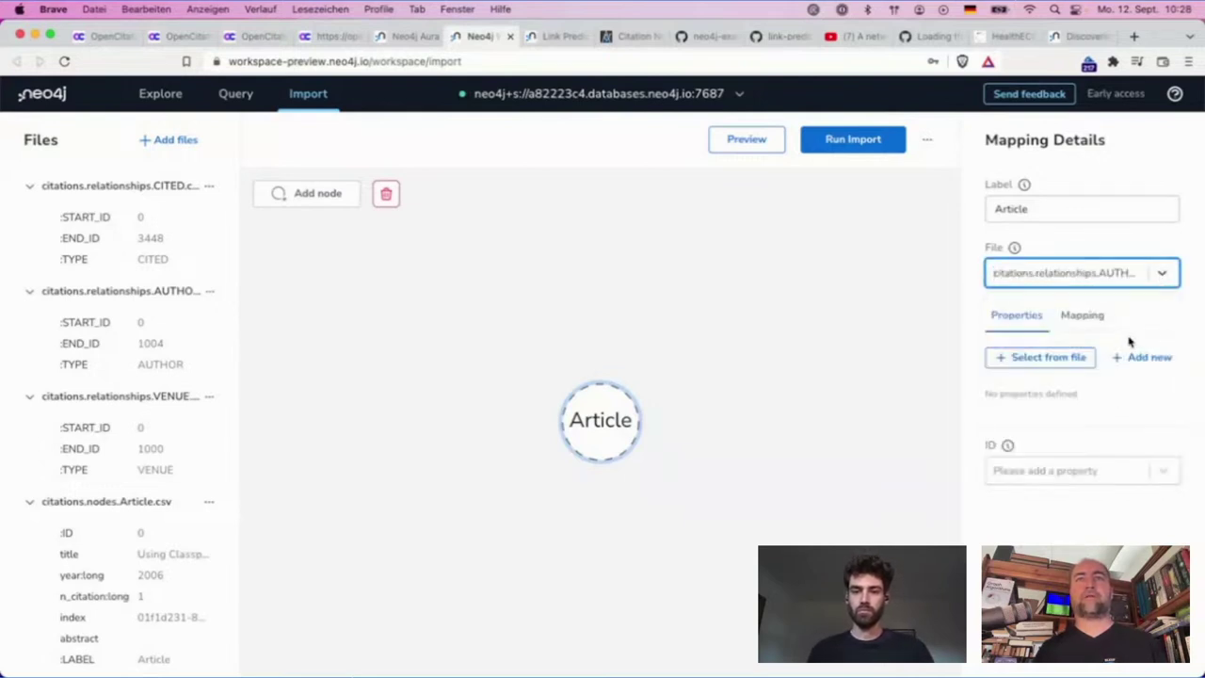
left_click(1164, 274)
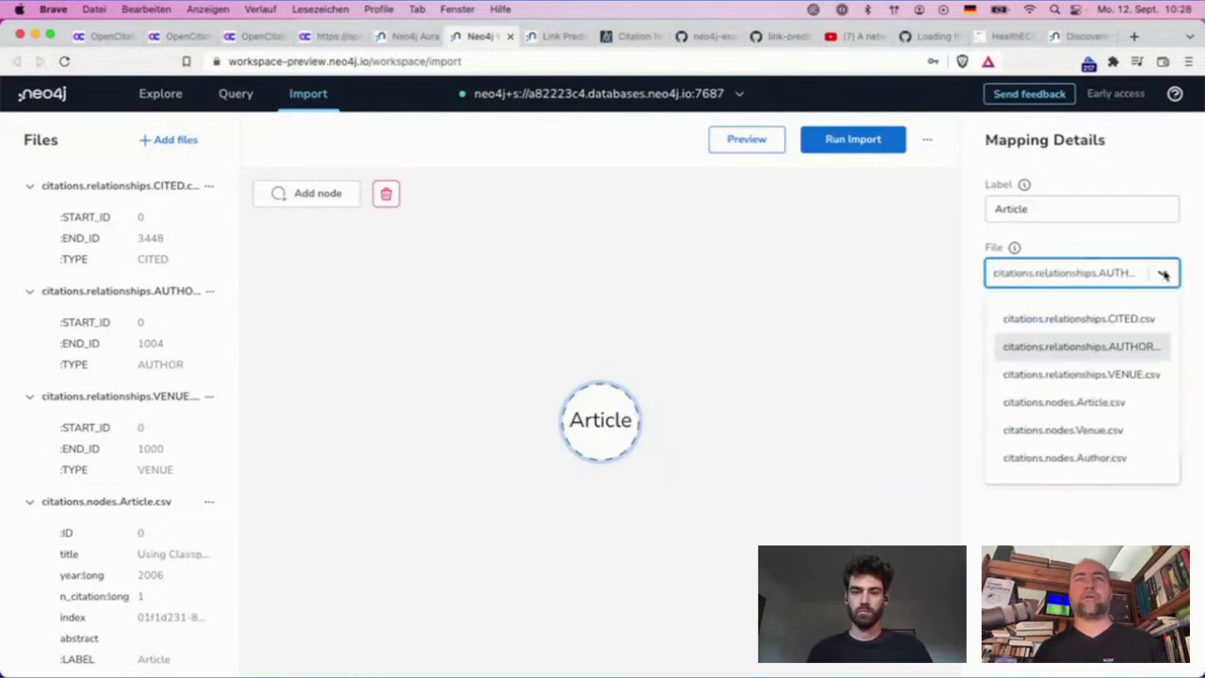
left_click(1139, 401)
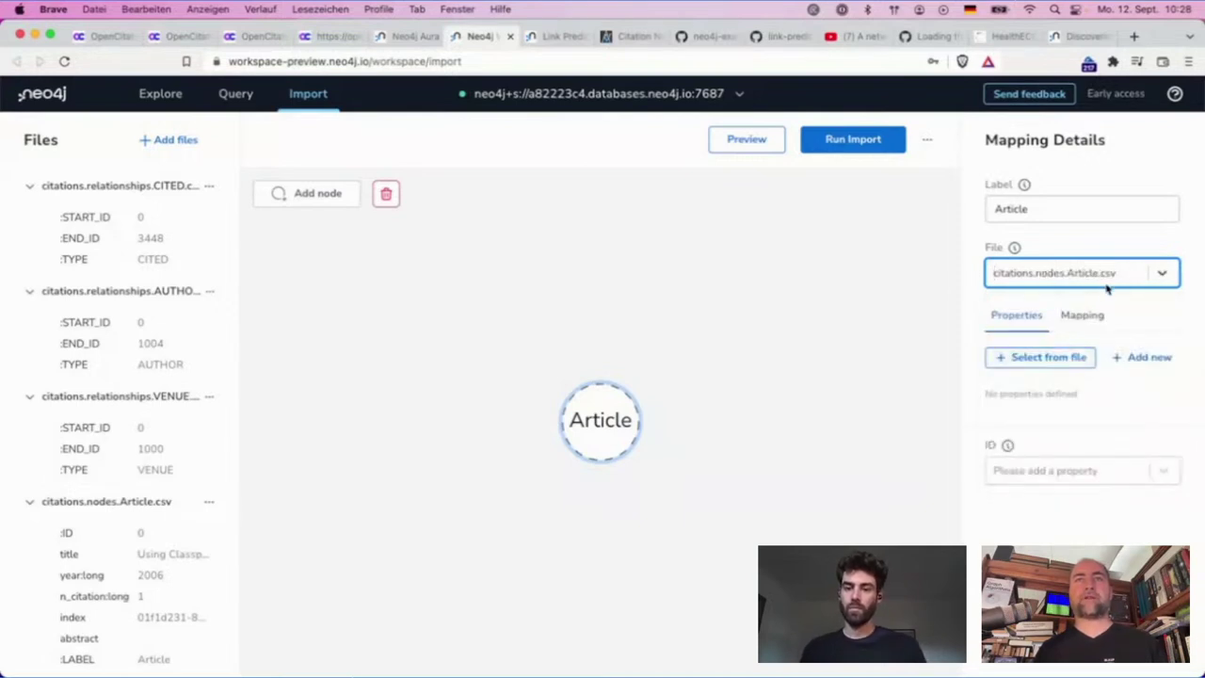
- Add all columns of the mapped file except :LABEL as properties of the Article node
left_click(1072, 361)
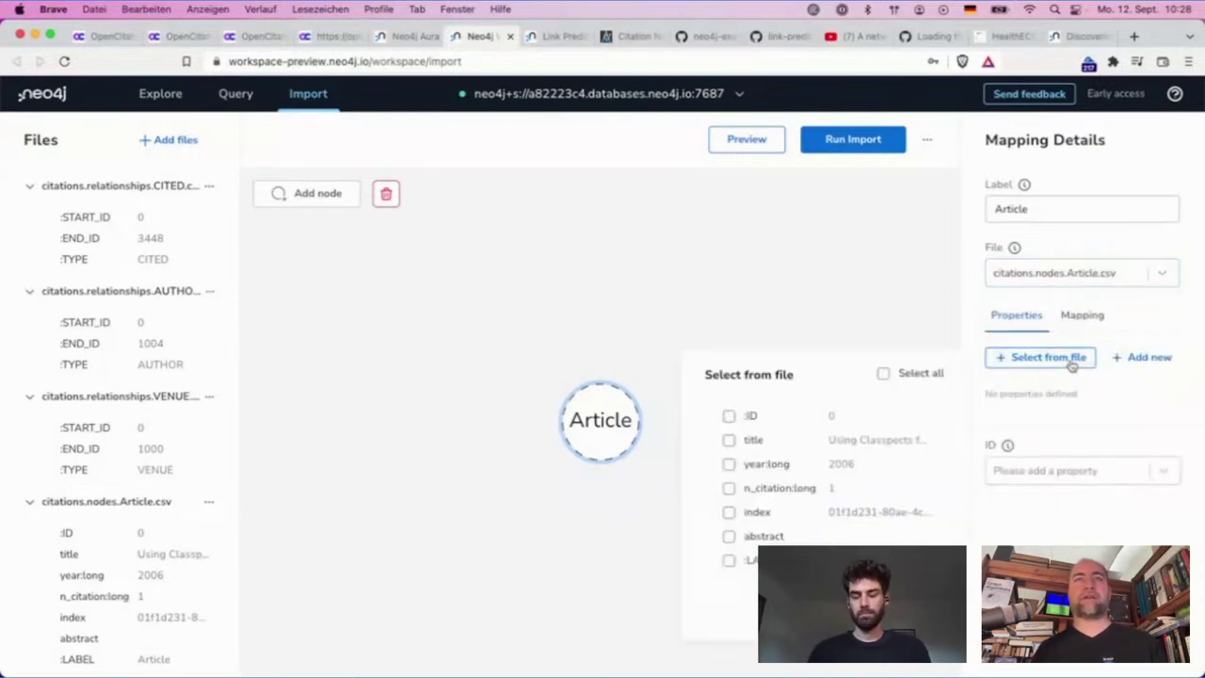
left_click(888, 374)
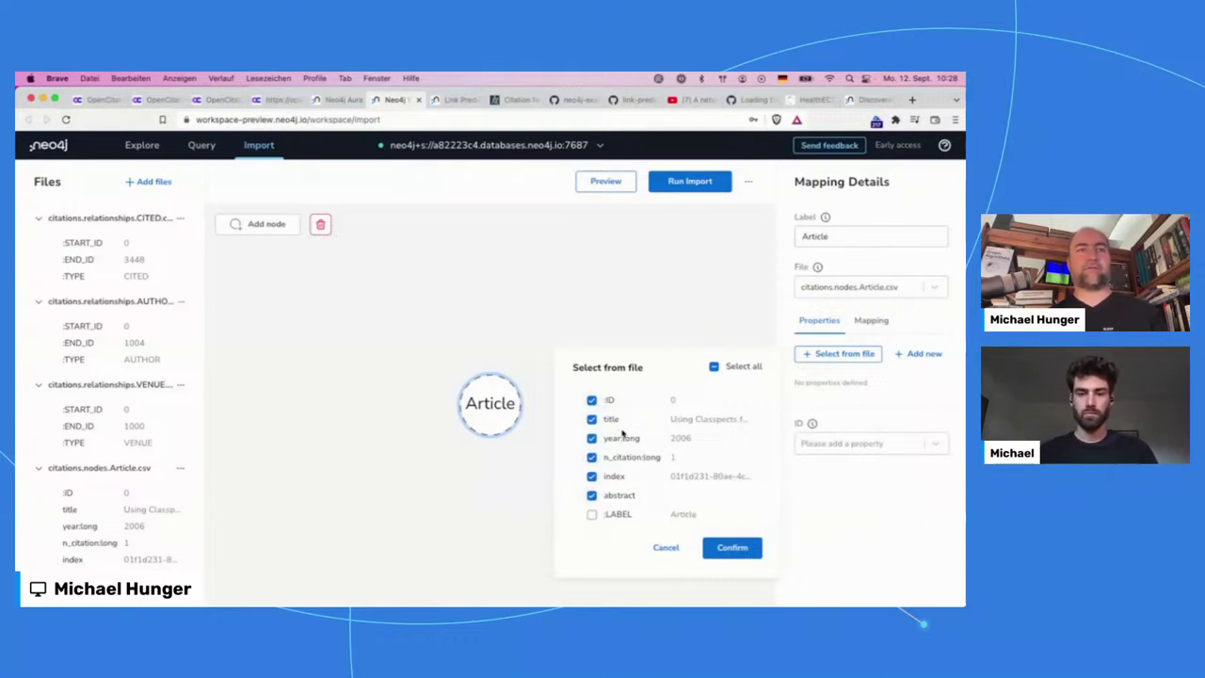
left_click(727, 545)
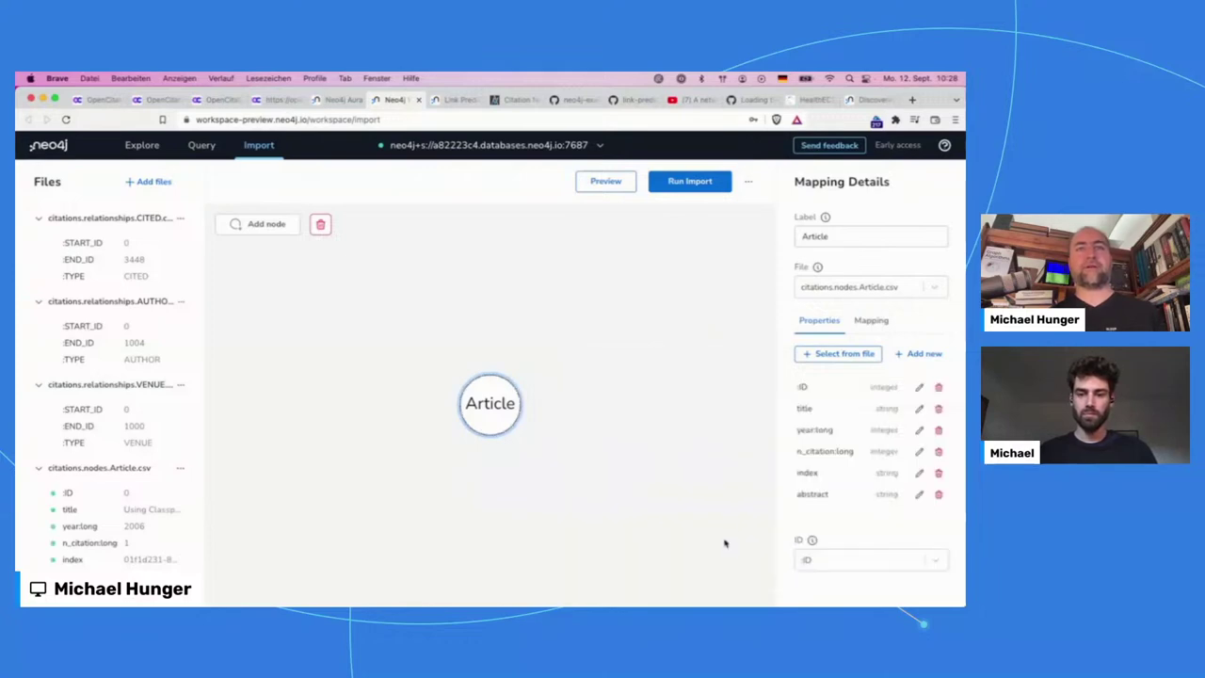
- Rename the Article properties :ID to id and year:long to year
left_click(918, 387)
type("id")
left_click(940, 387)
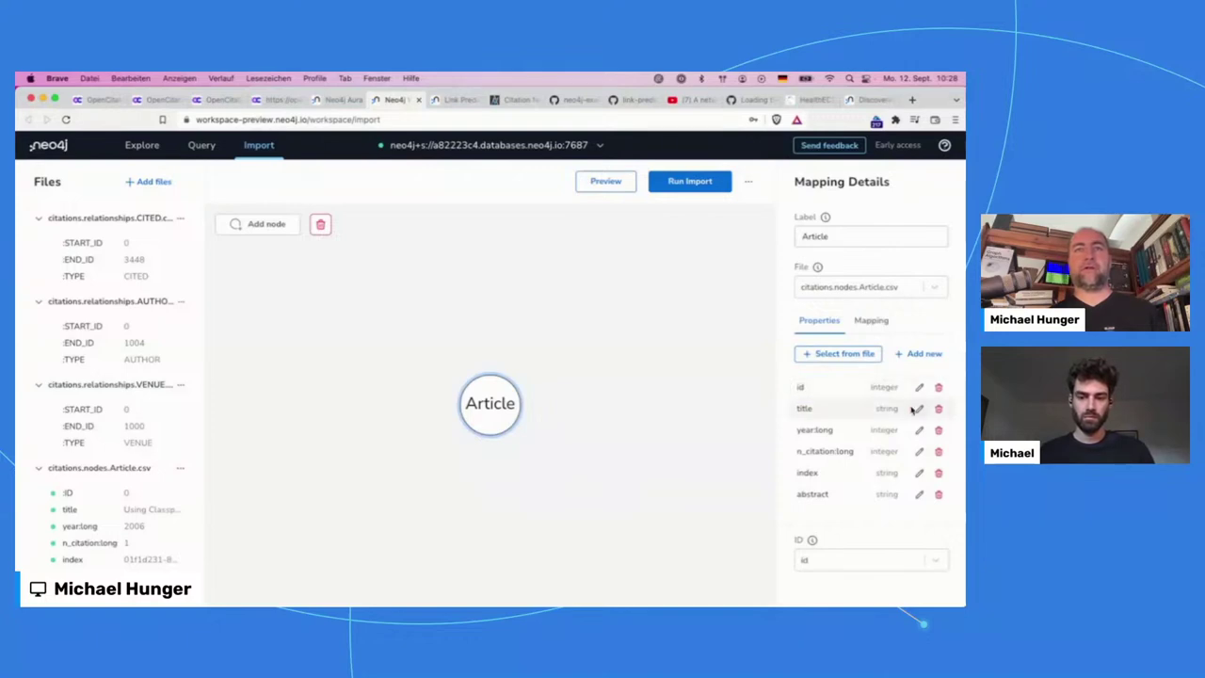
left_click(919, 430)
key("BackSpace")
key("BackSpace")
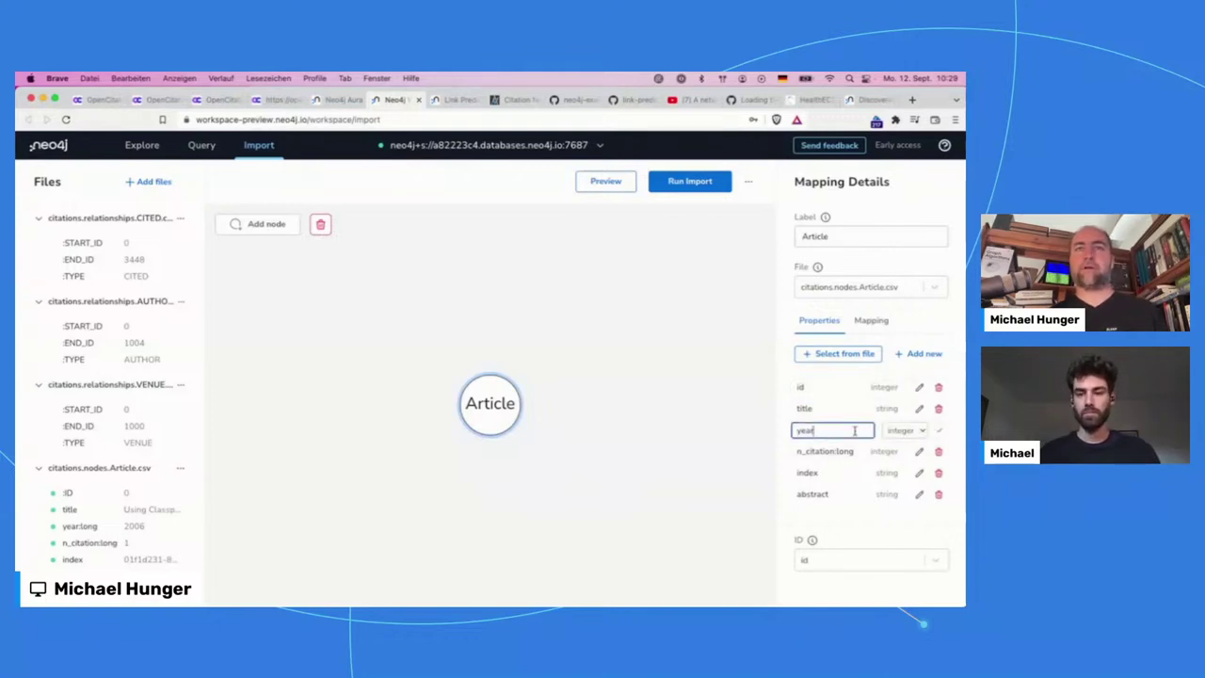
left_click(940, 431)
- Try to rename the Article property n_citation:long to n_citation
left_click(918, 452)
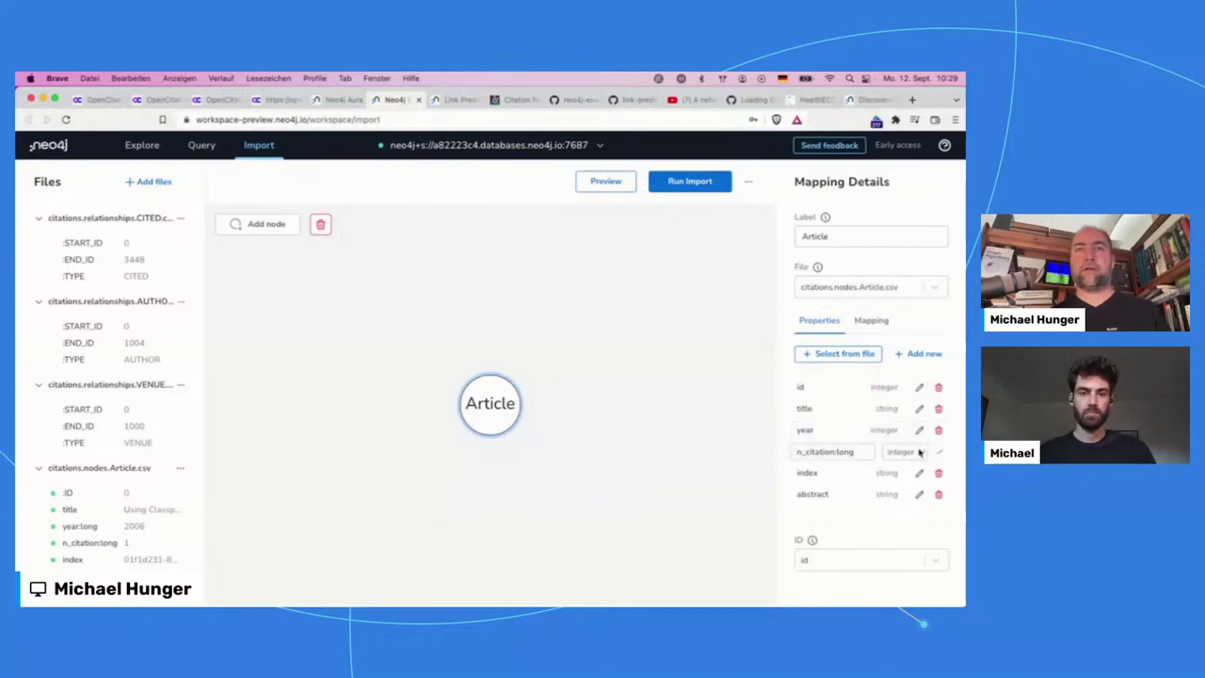
left_click(867, 452)
key("BackSpace")
key("BackSpace")
key("BackSpace")
key("BackSpace")
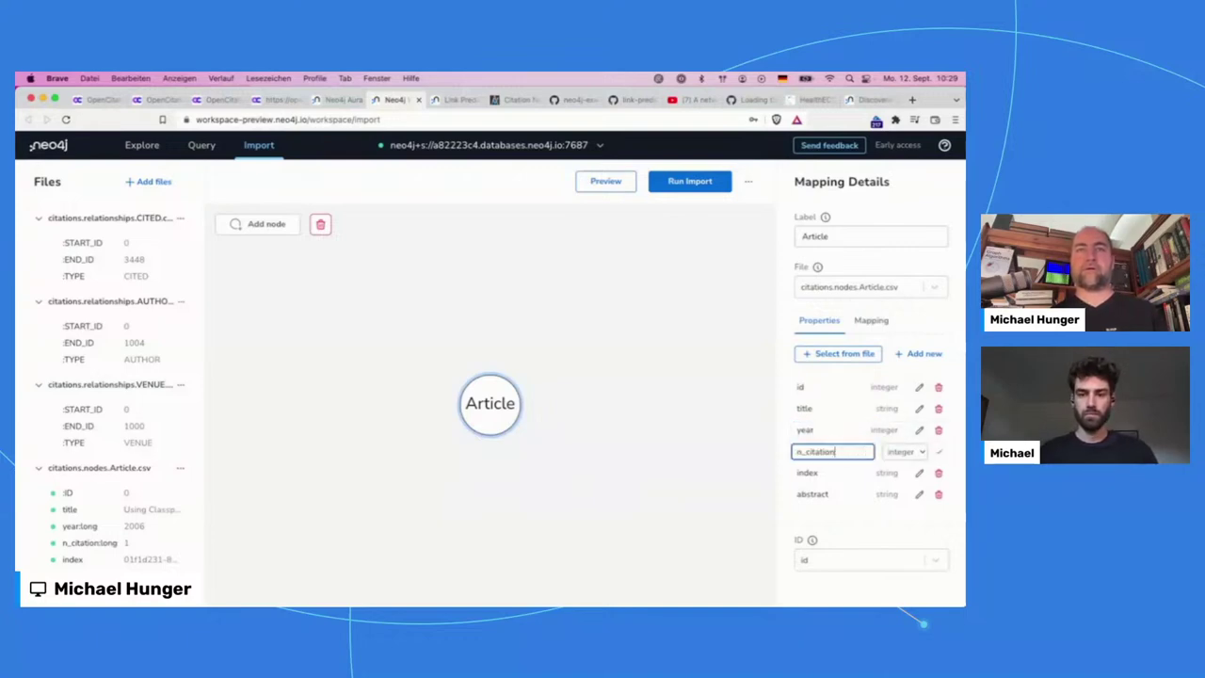
left_click(938, 452)
left_click(938, 452)
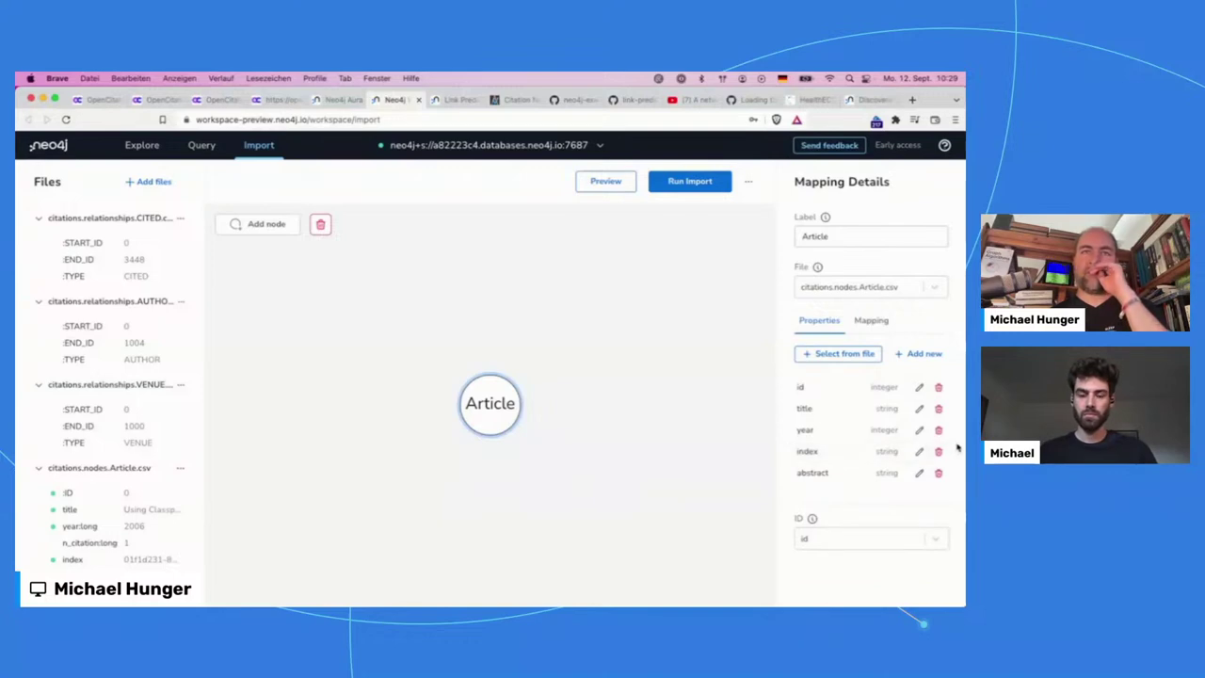
- Add the n_citation:long column back to the Article node from the file and rename the property citations
left_click(838, 353)
left_click(591, 457)
left_click(732, 547)
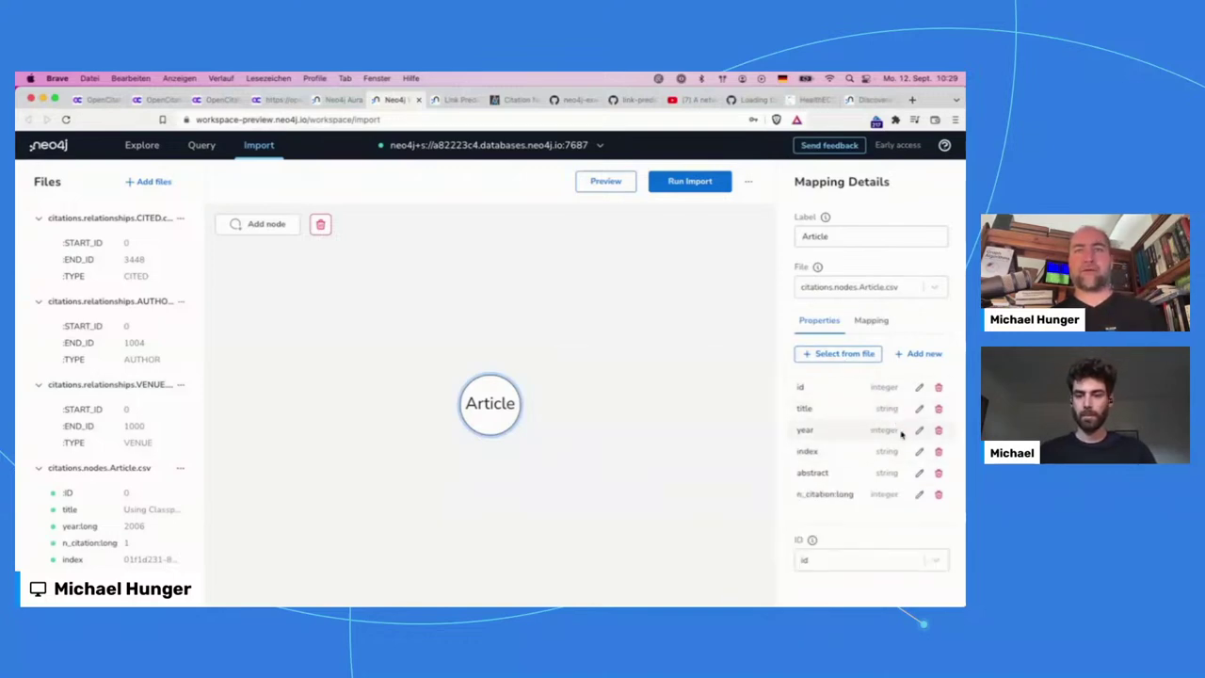
left_click(919, 494)
triple_click(841, 493)
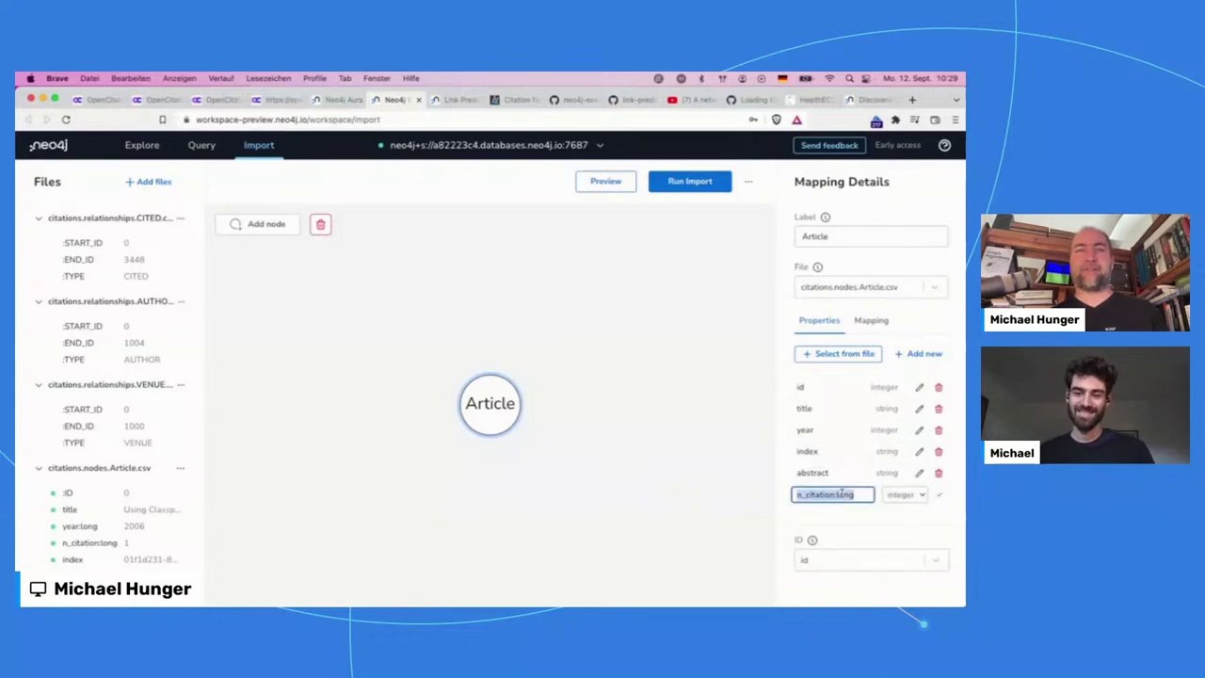
key("Right")
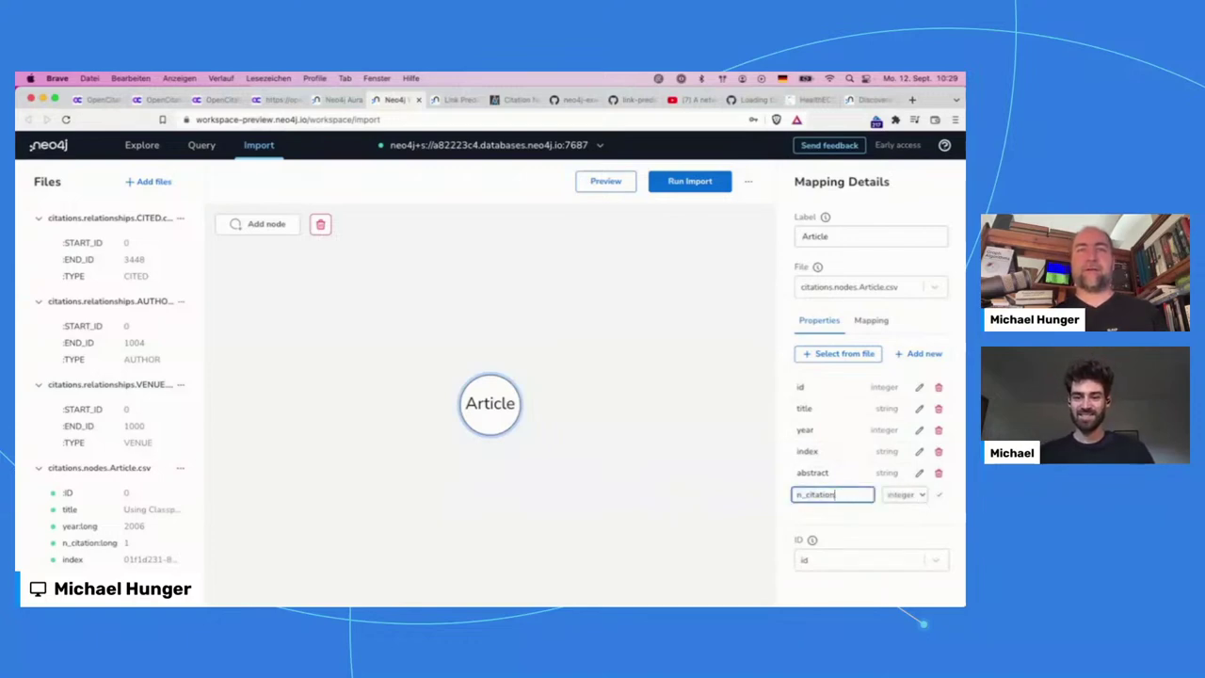
key("BackSpace")
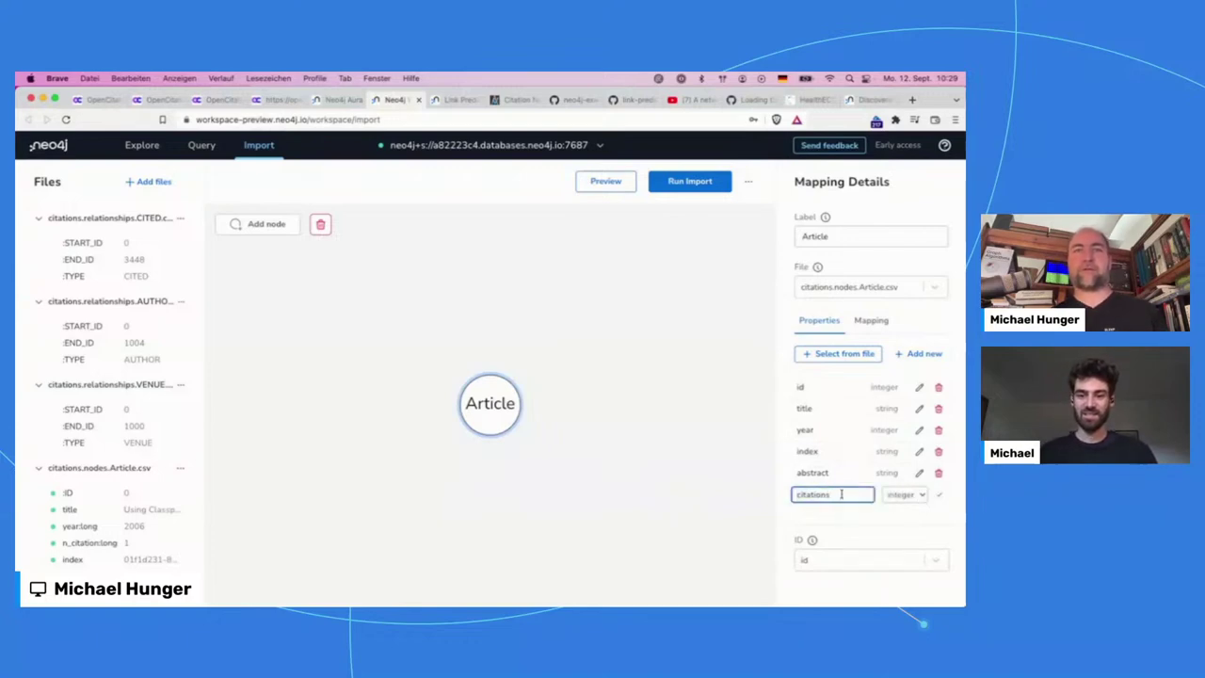
left_click(938, 495)
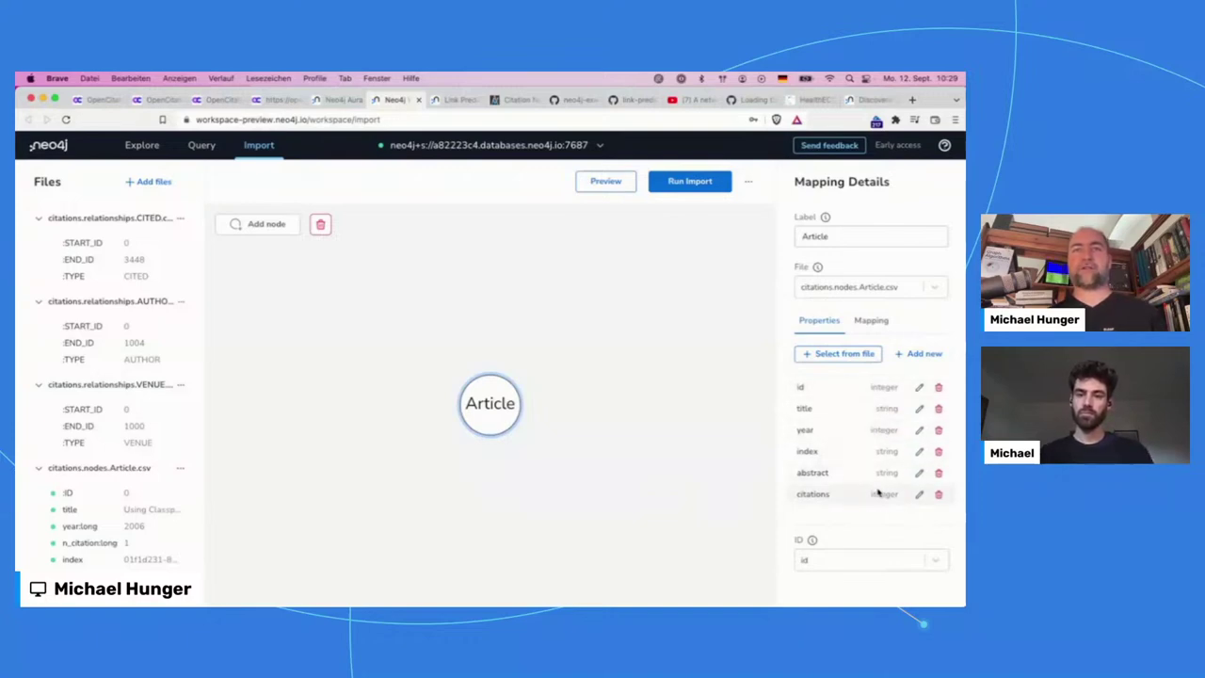
- Create an Author node with a relationship coming from Article and map the node to citations.nodes.Author.csv
scroll(95, 386, "down", 4)
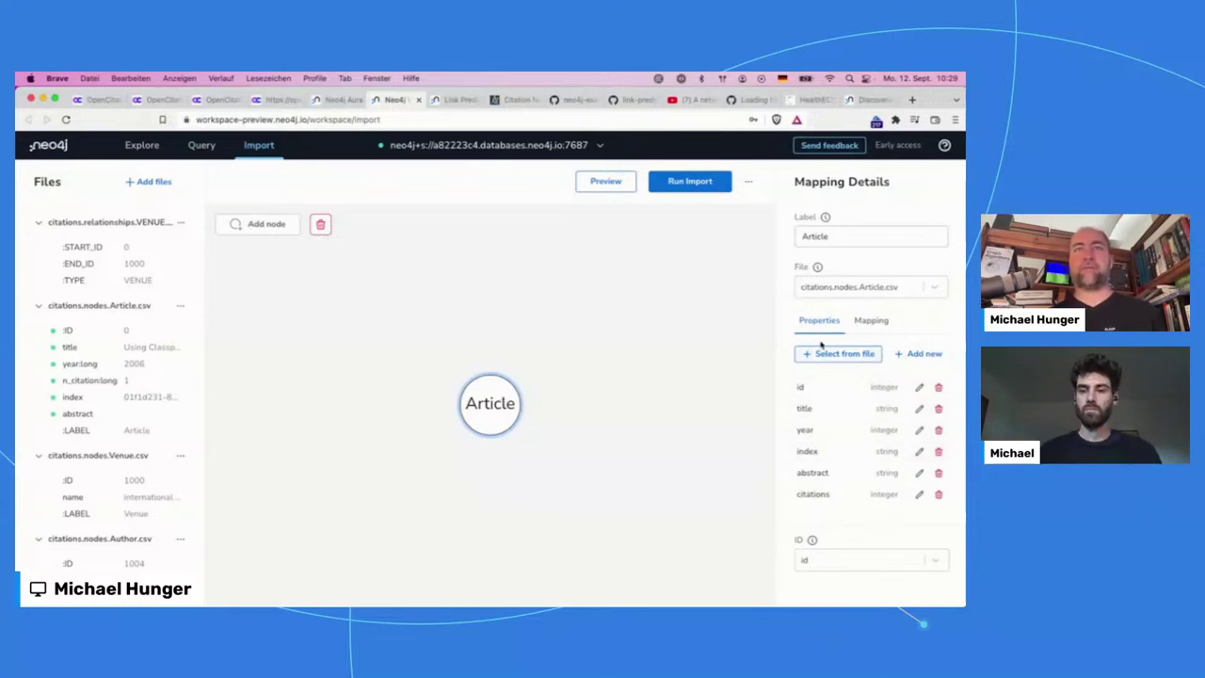
left_click_drag(519, 407, 655, 410)
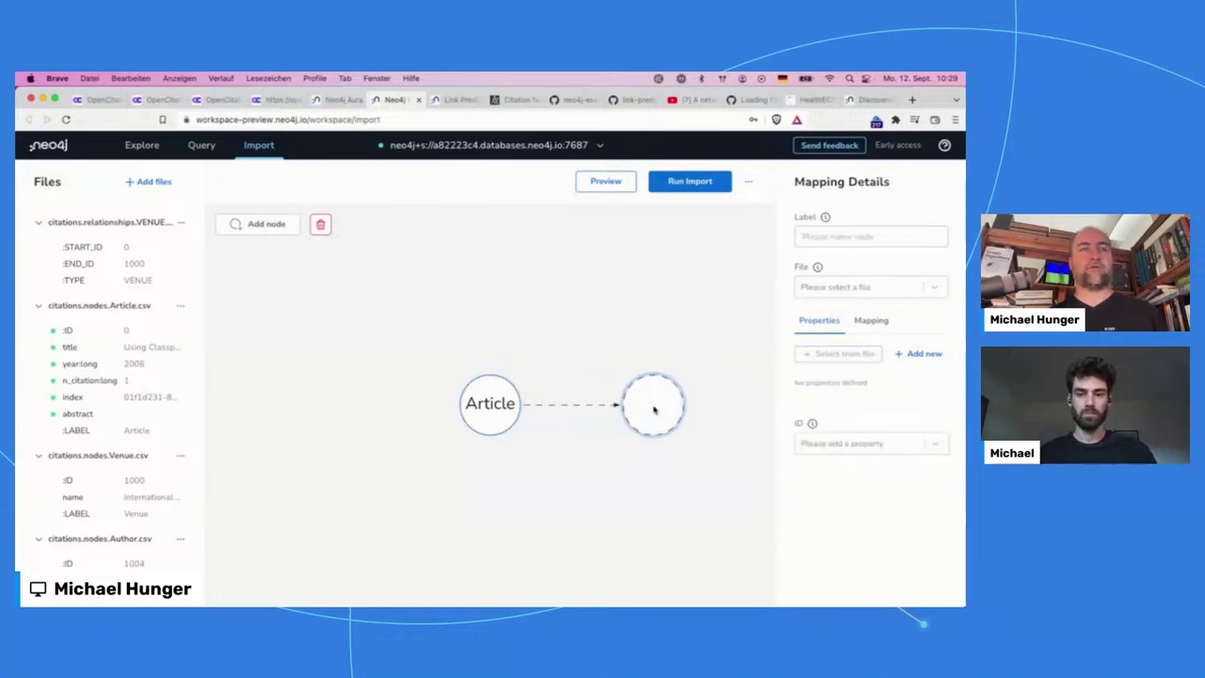
type("Author")
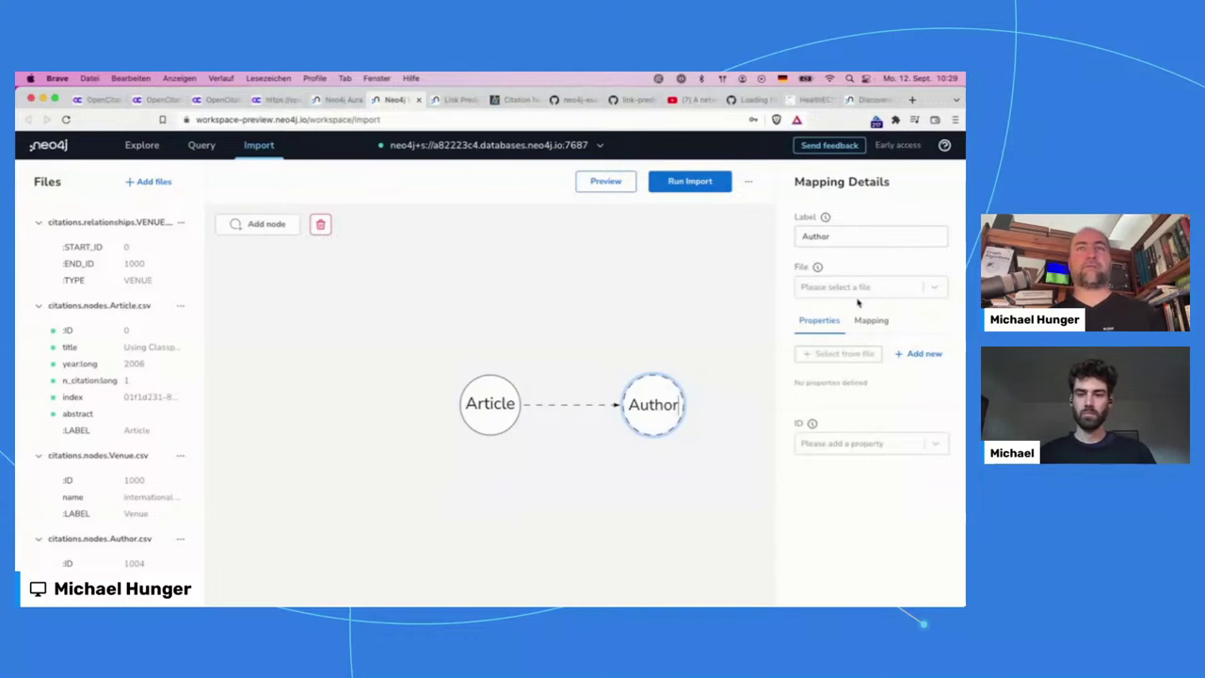
left_click(923, 289)
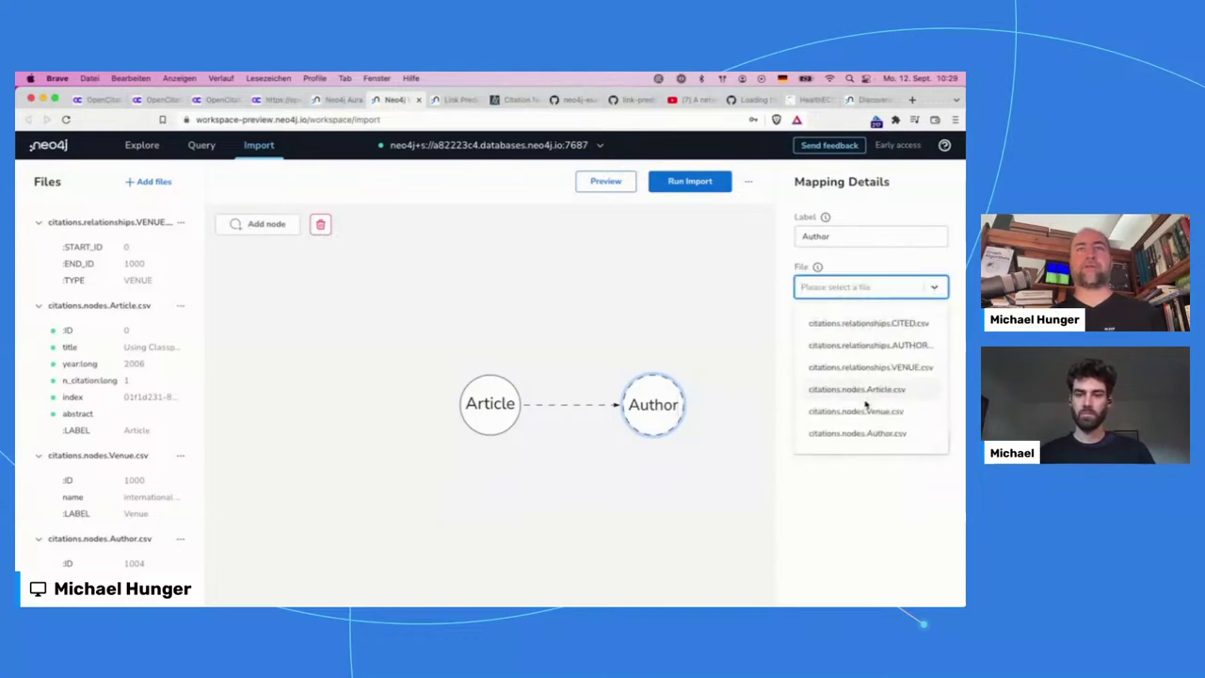
left_click(852, 432)
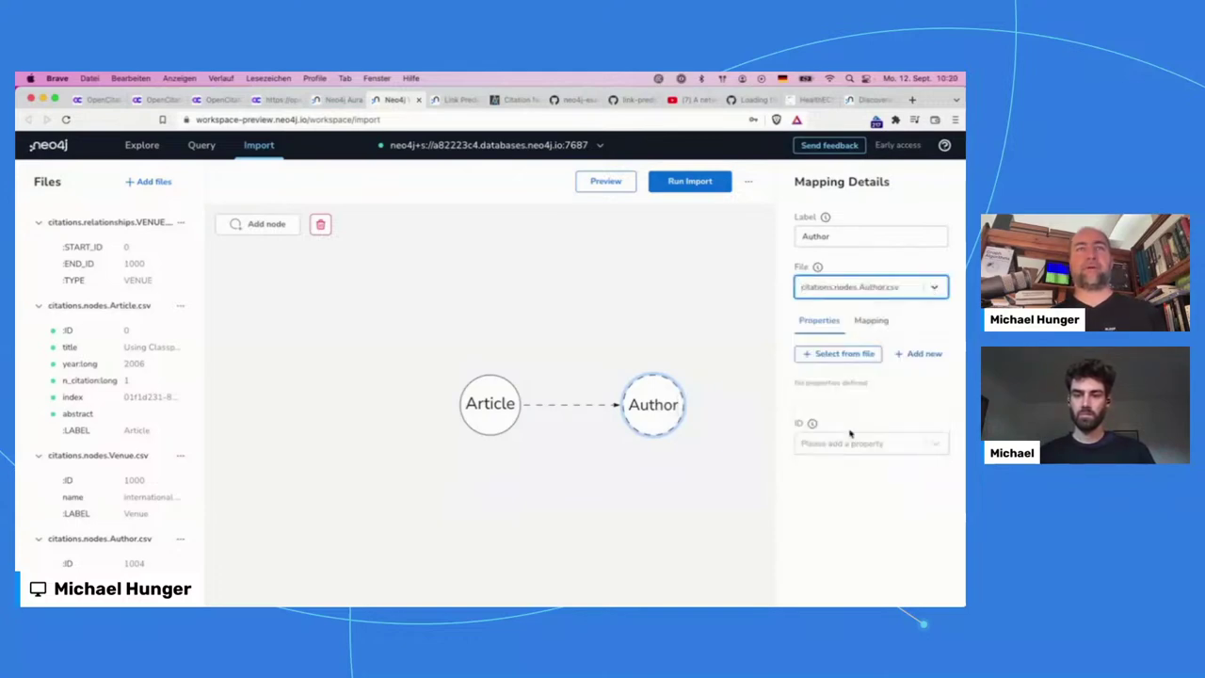
- Add the :ID and name columns as properties of the Author node and rename :ID to id
left_click(841, 356)
left_click(612, 400)
left_click(612, 419)
left_click(735, 474)
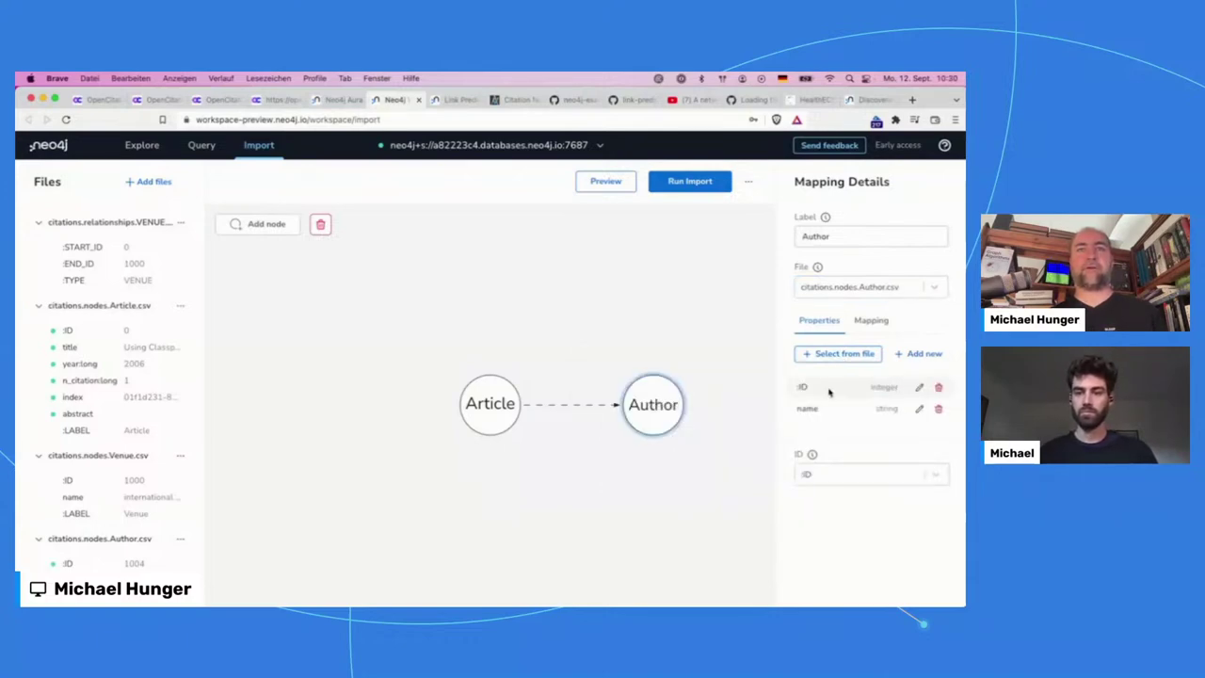
left_click(918, 387)
type("id")
left_click(938, 387)
- Map the Article-to-Author relationship to the citations.relationships AUTHOR file, from :START_ID to :END_ID, and name its type AUTHOR
left_click(589, 407)
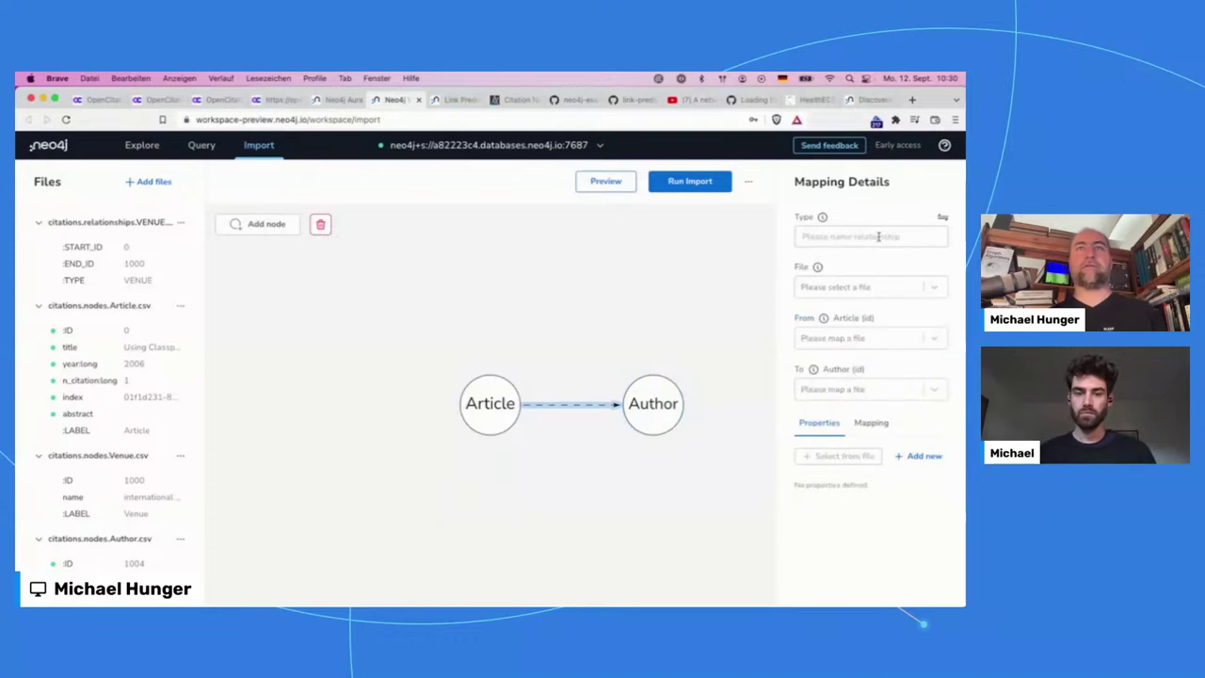
left_click(874, 289)
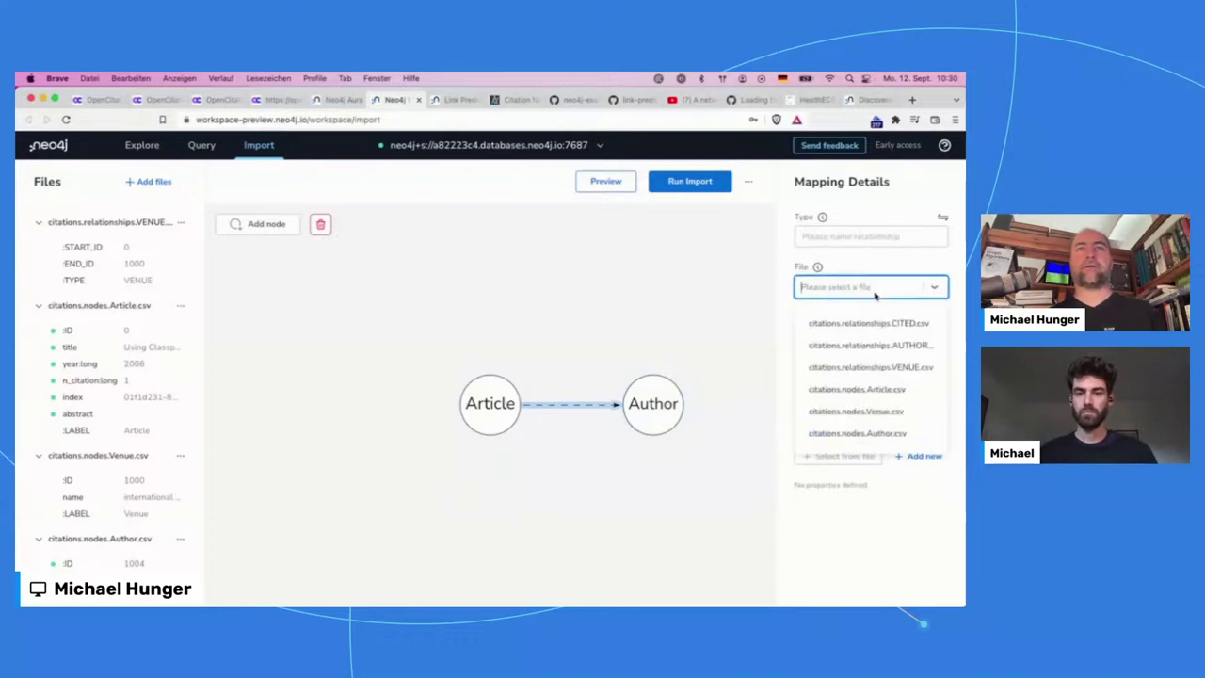
left_click(894, 346)
left_click(902, 339)
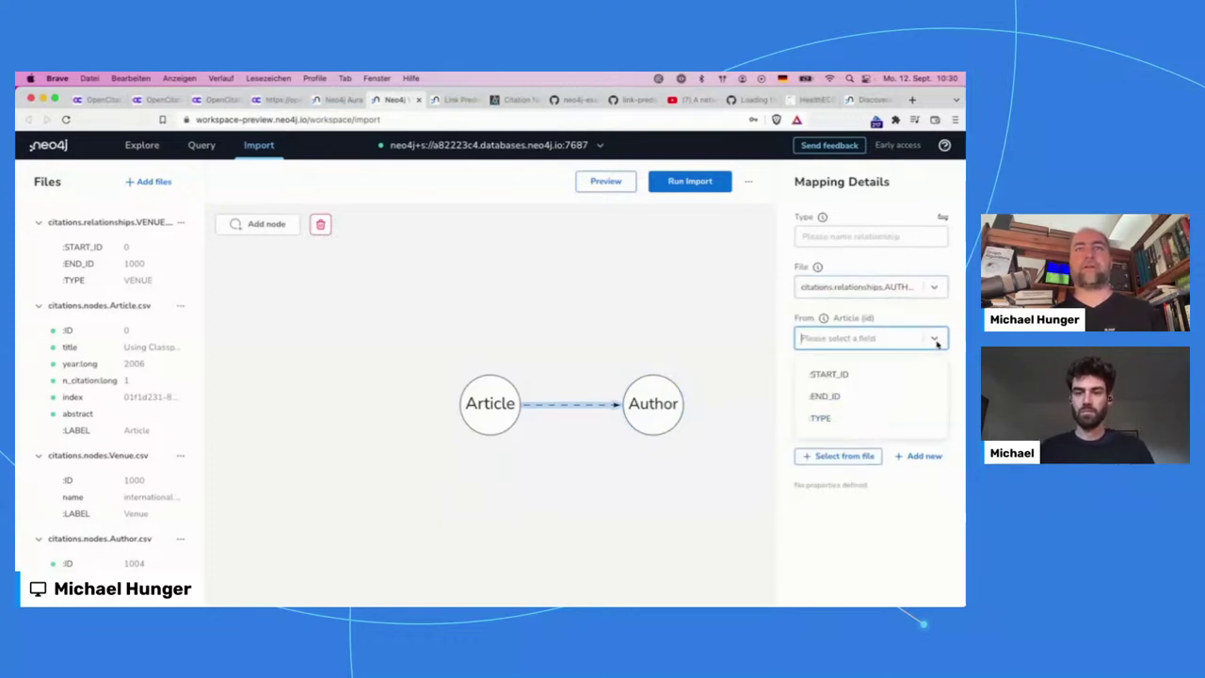
left_click(915, 375)
left_click(941, 389)
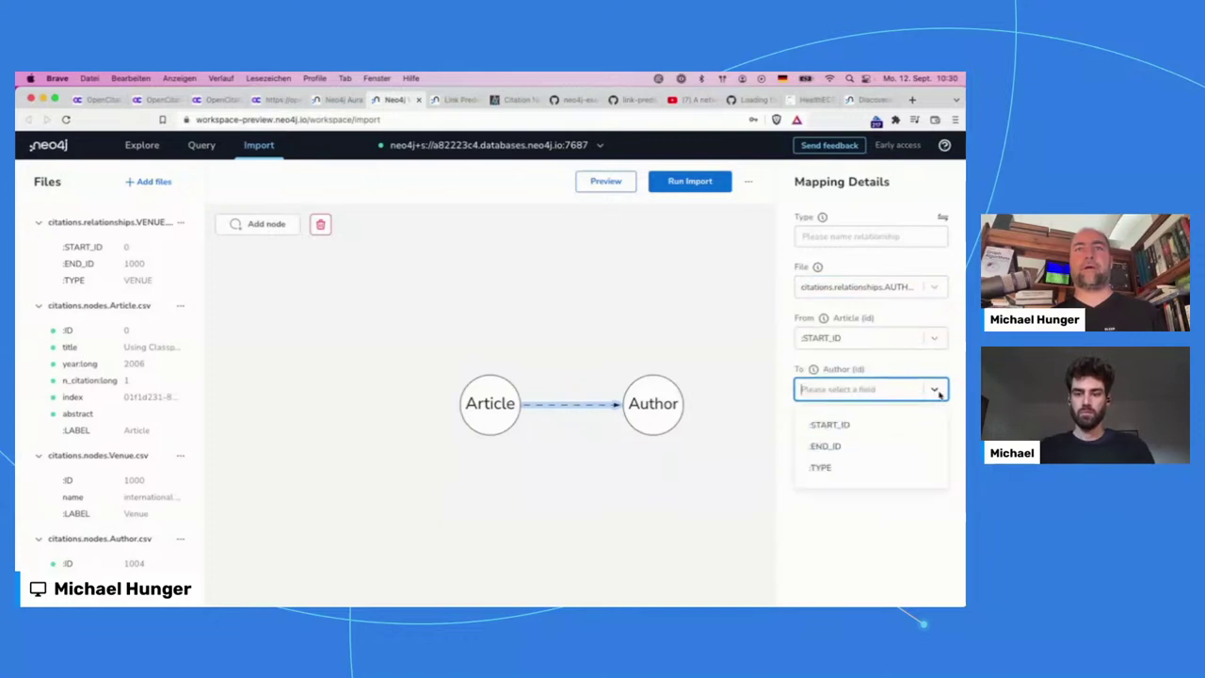
left_click(914, 448)
left_click(857, 238)
type("AUTHOR")
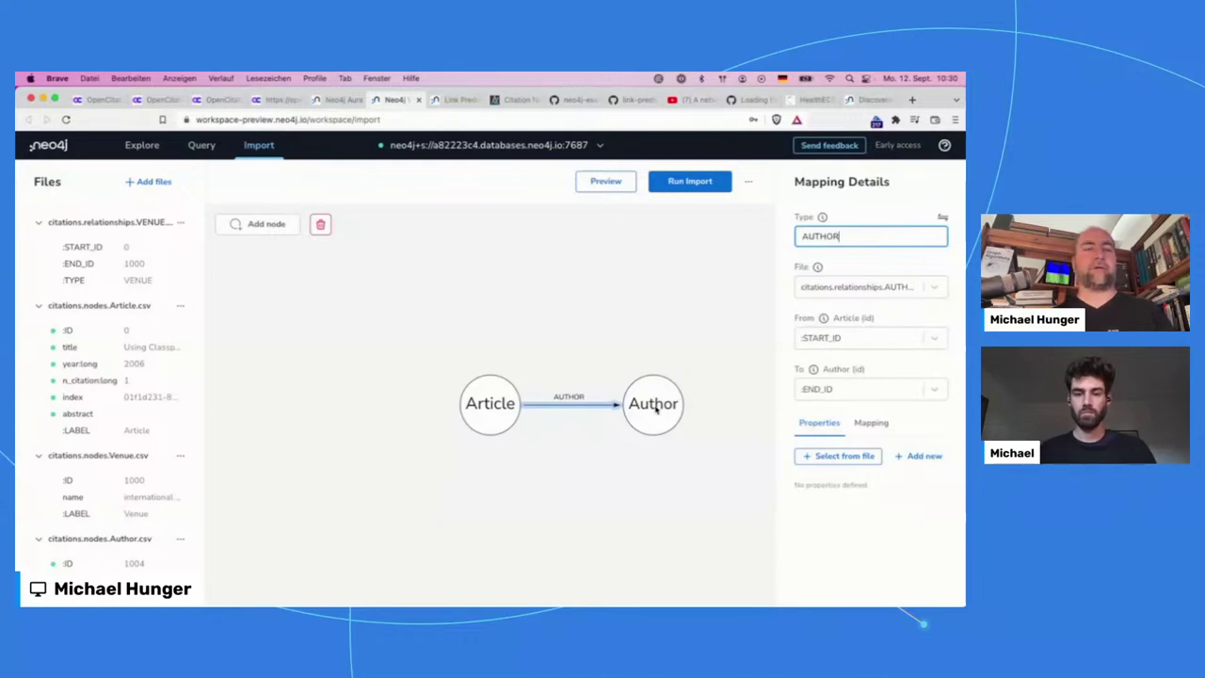
left_click(624, 454)
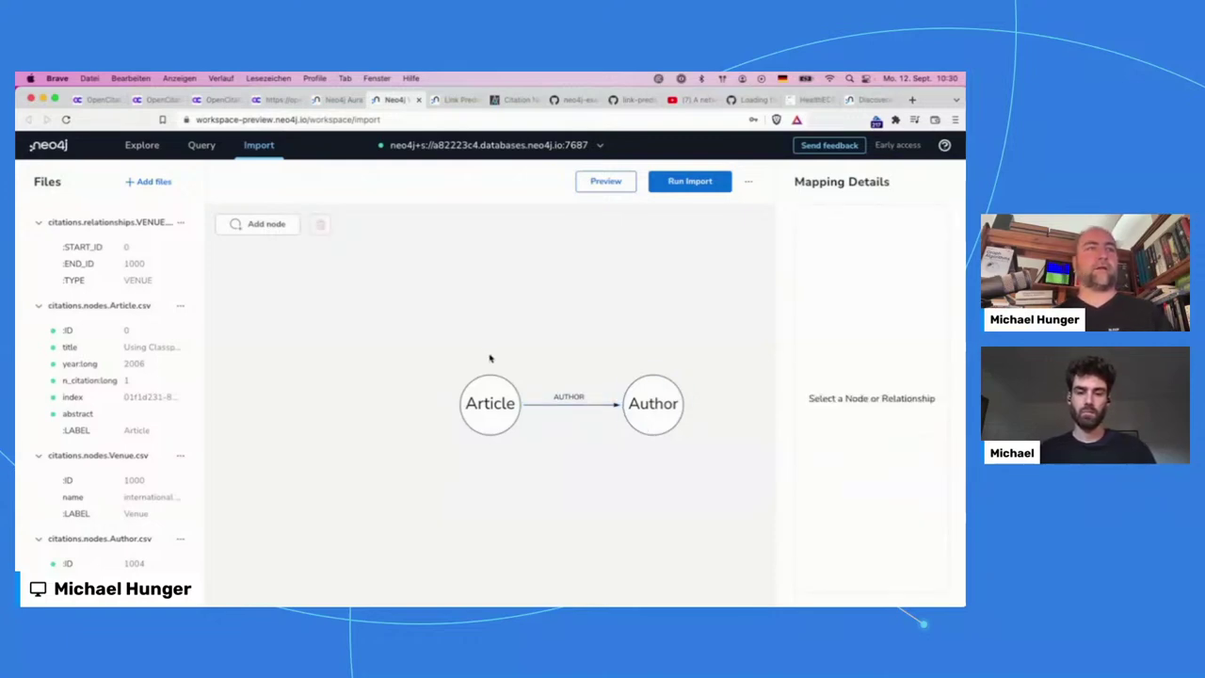
- Create a Venue node with a relationship coming from Article and map the node to citations.nodes.Venue.csv
left_click_drag(490, 377, 492, 292)
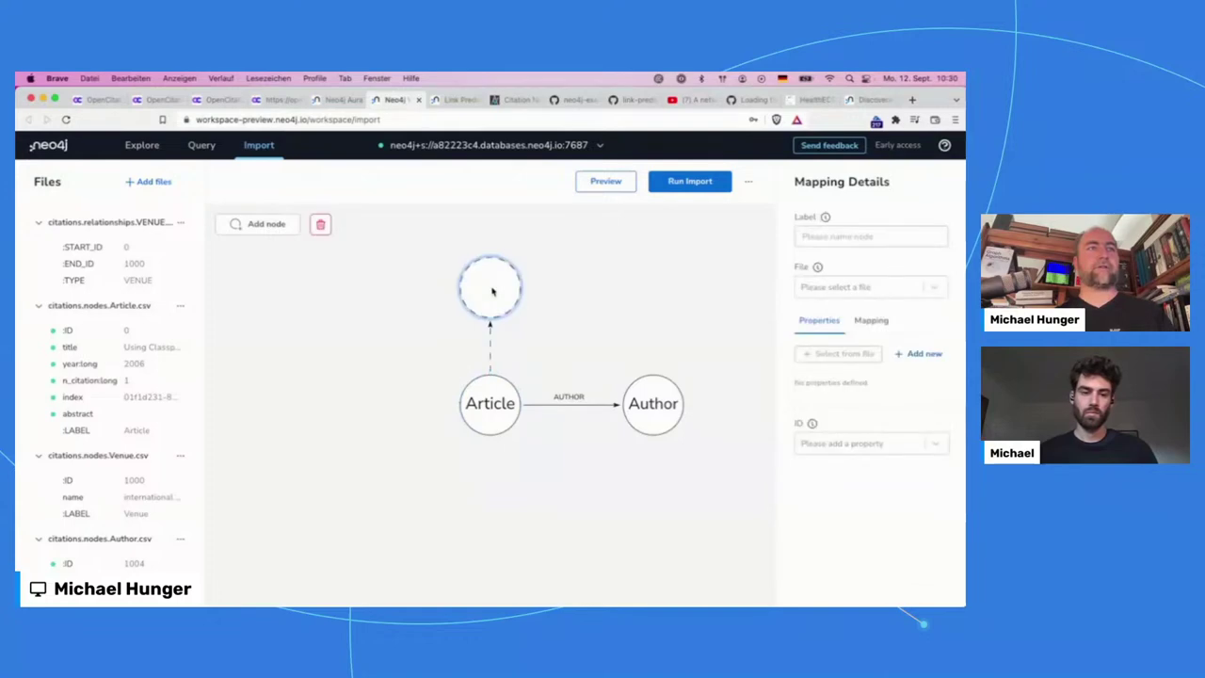
type("Venue")
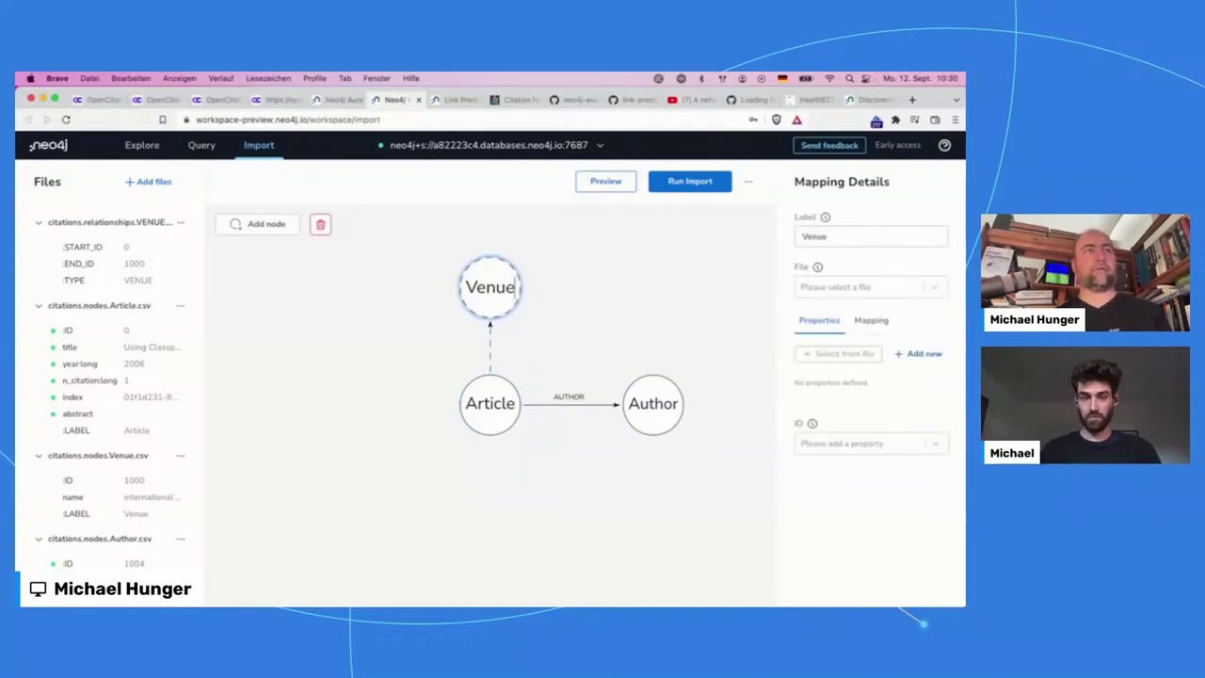
left_click(934, 287)
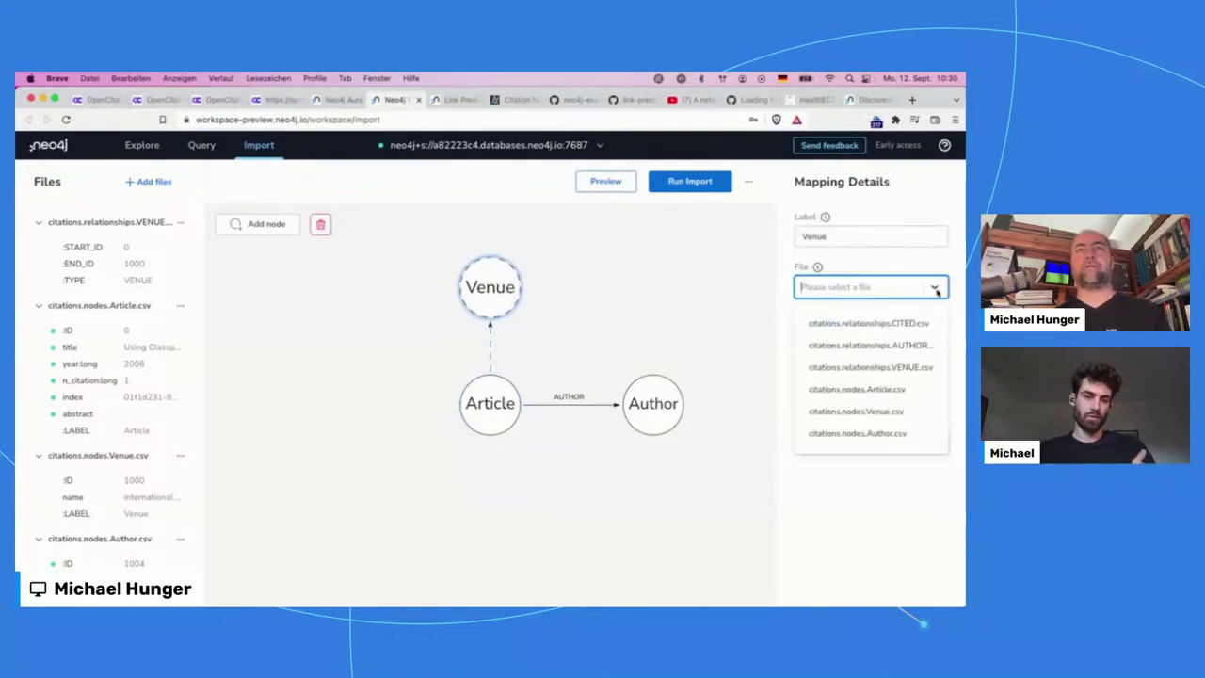
left_click(908, 412)
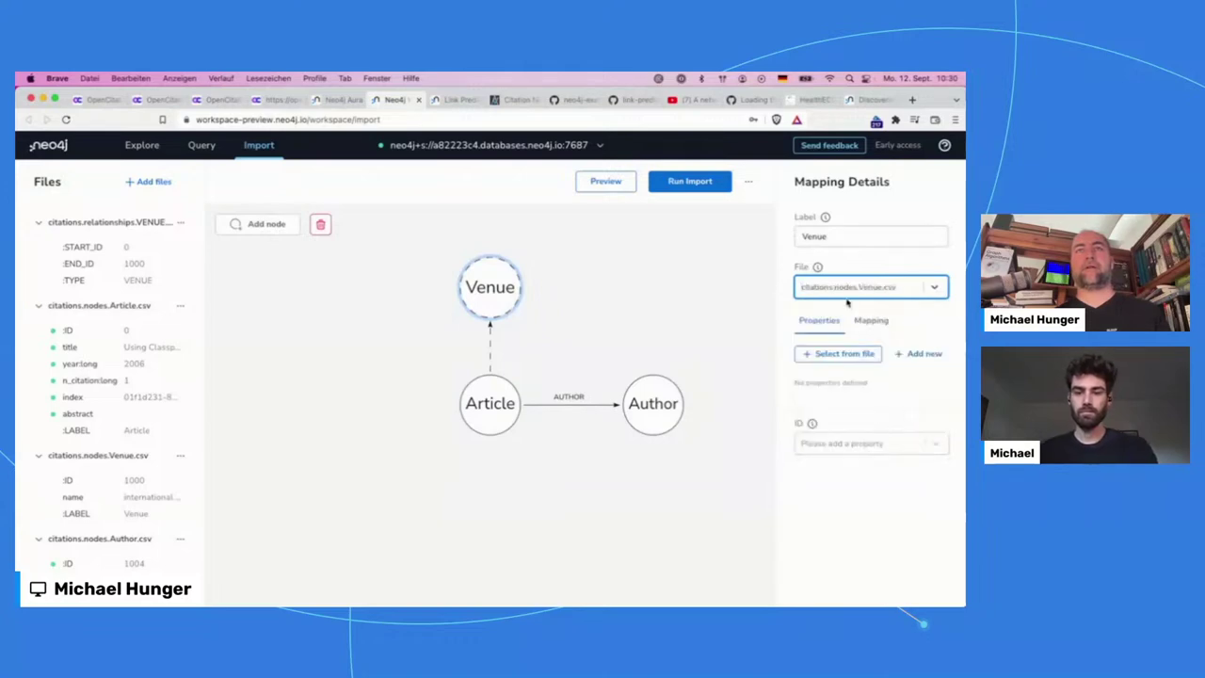
- Add the :ID and name columns as properties of the Venue node and rename :ID to id
left_click(829, 452)
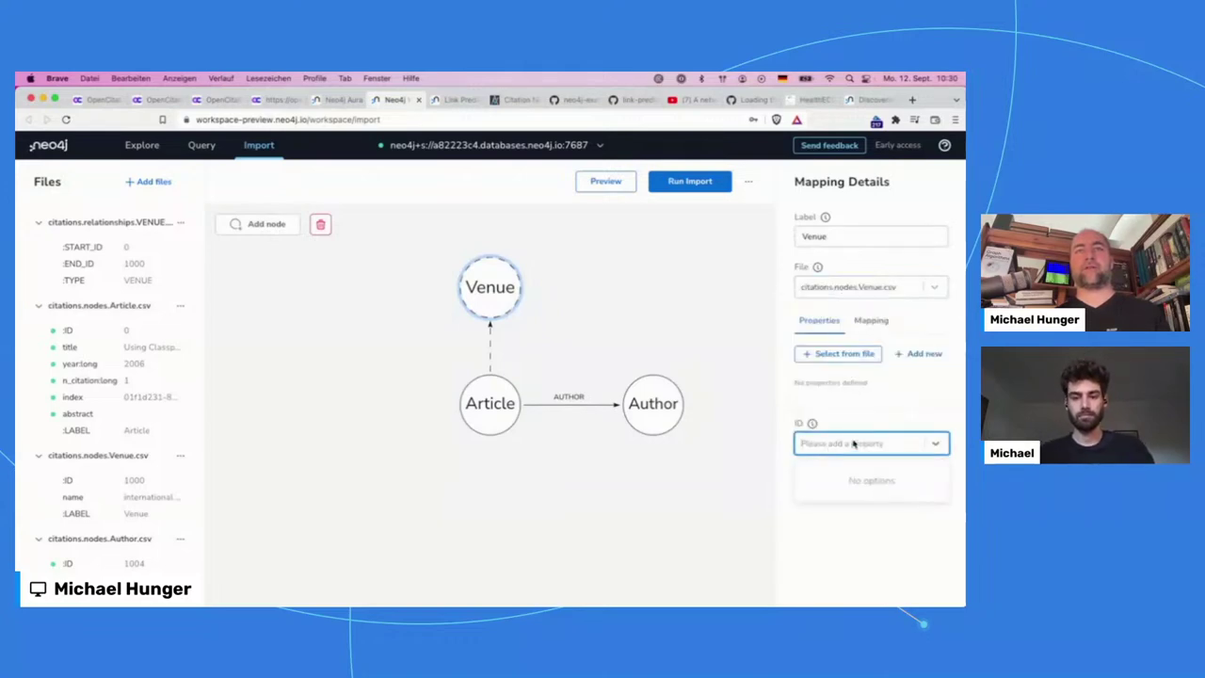
left_click(836, 353)
left_click(591, 401)
left_click(592, 419)
left_click(732, 470)
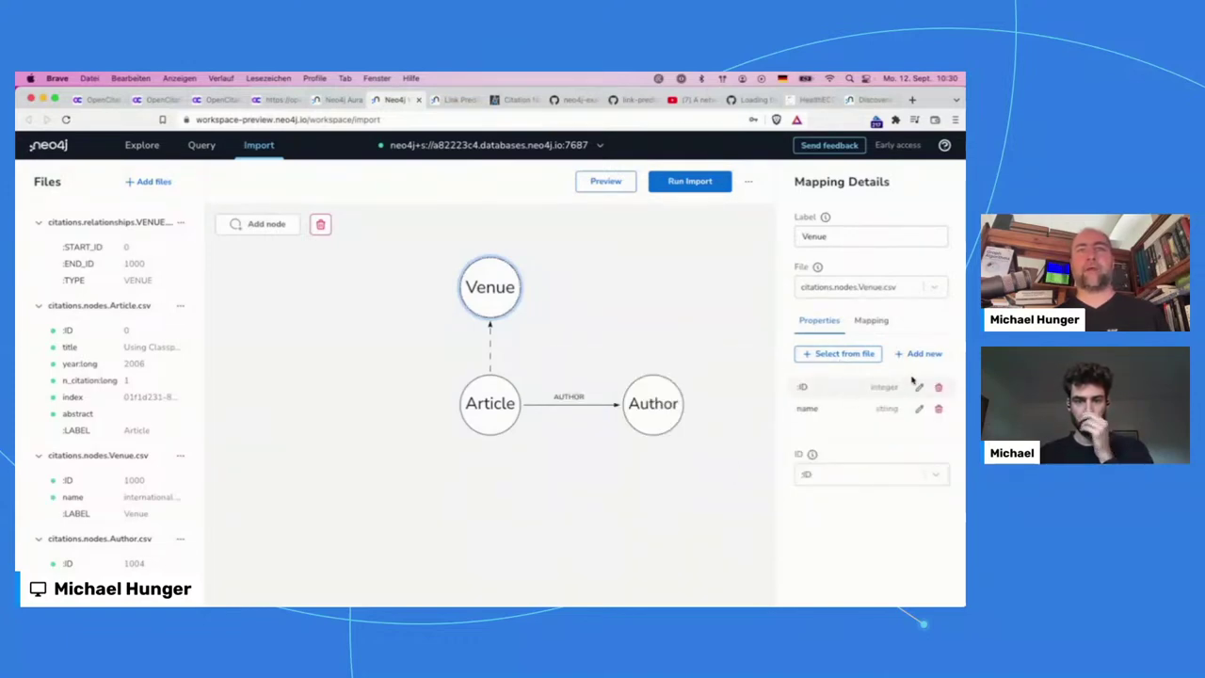
left_click(918, 387)
left_click(831, 385)
type("id")
left_click(938, 387)
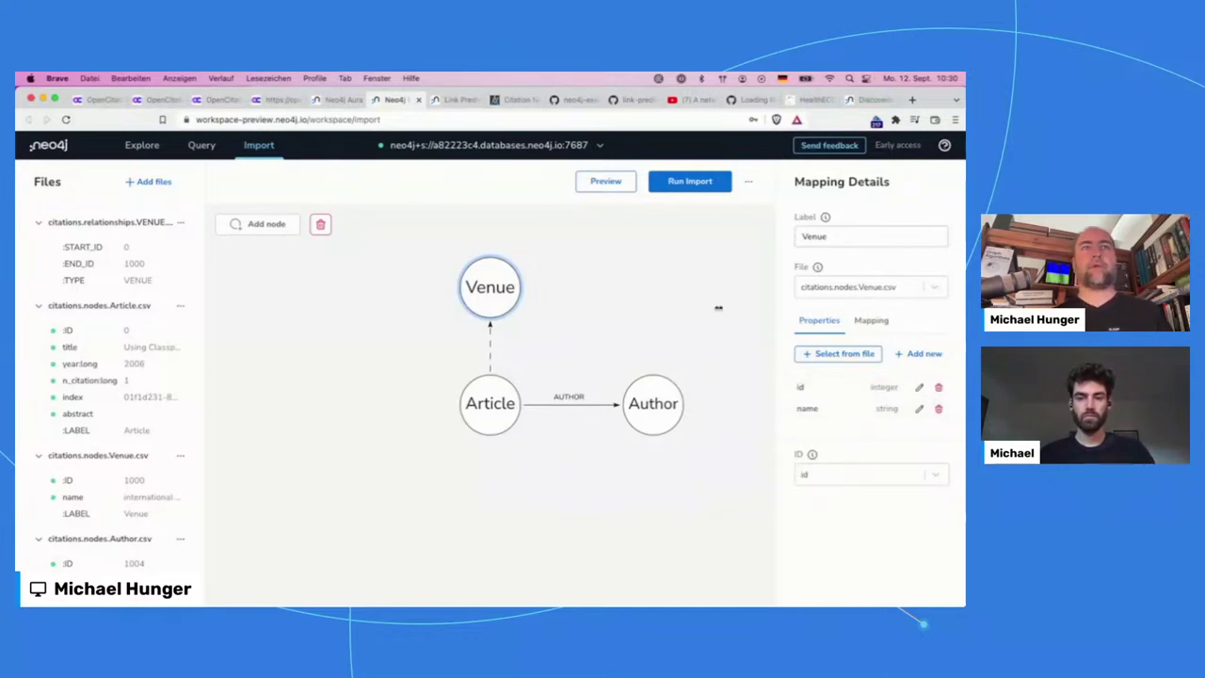
- Name the Article-to-Venue relationship VENUE and map it to citations.relationships.VENUE.csv, from :START_ID to :END_ID
left_click(489, 361)
left_click(826, 236)
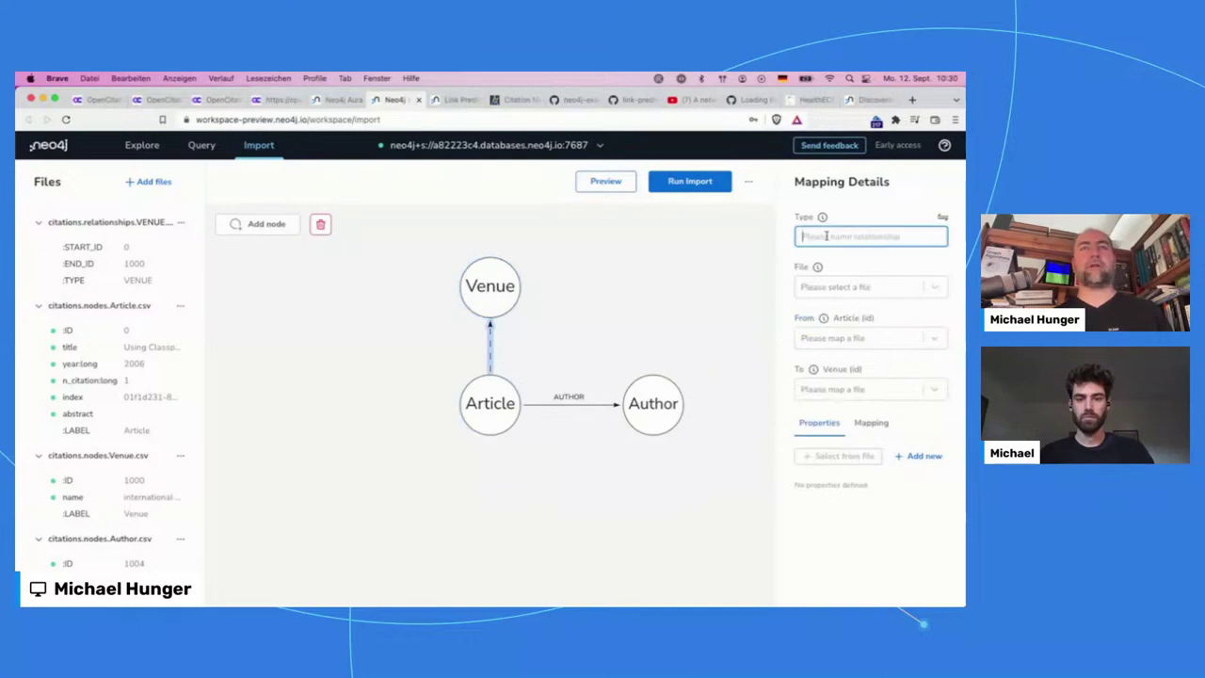
type("VENUE")
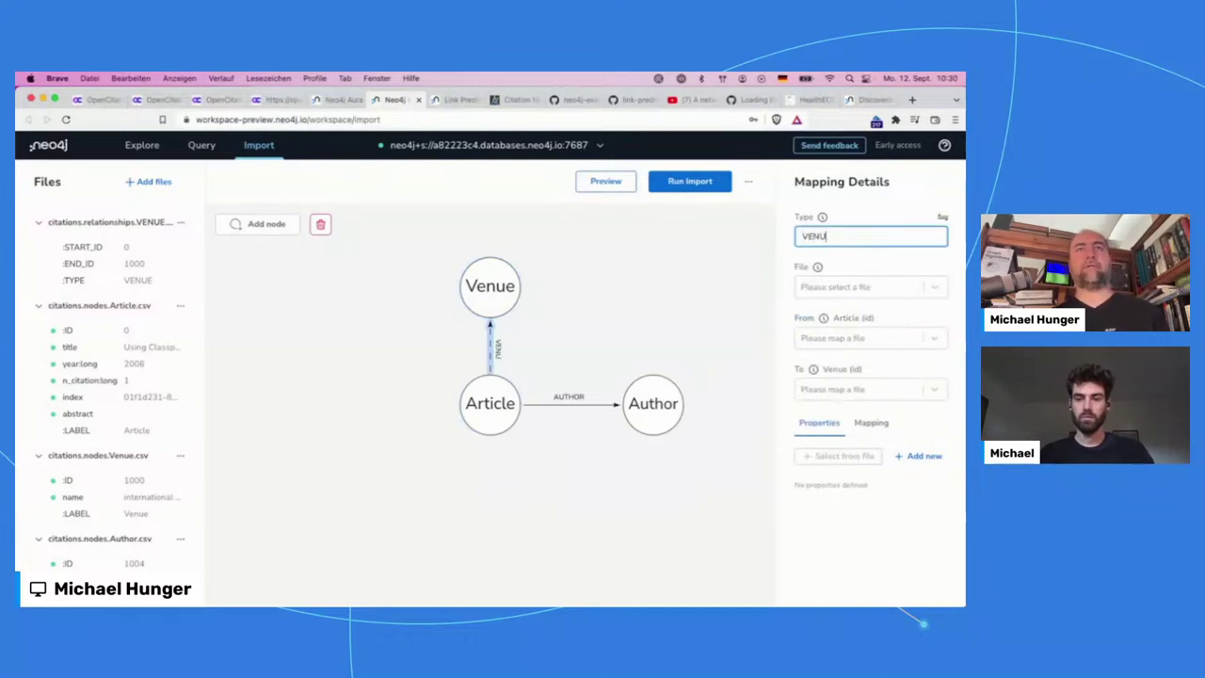
left_click(936, 288)
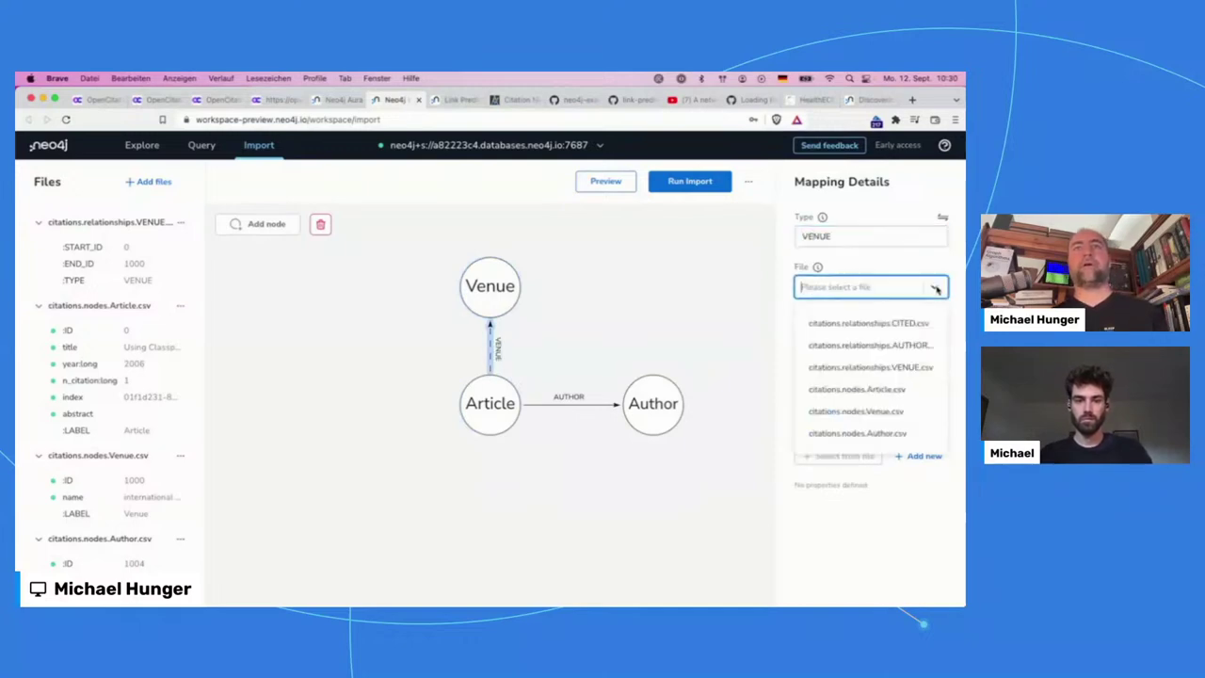
left_click(915, 366)
left_click(937, 340)
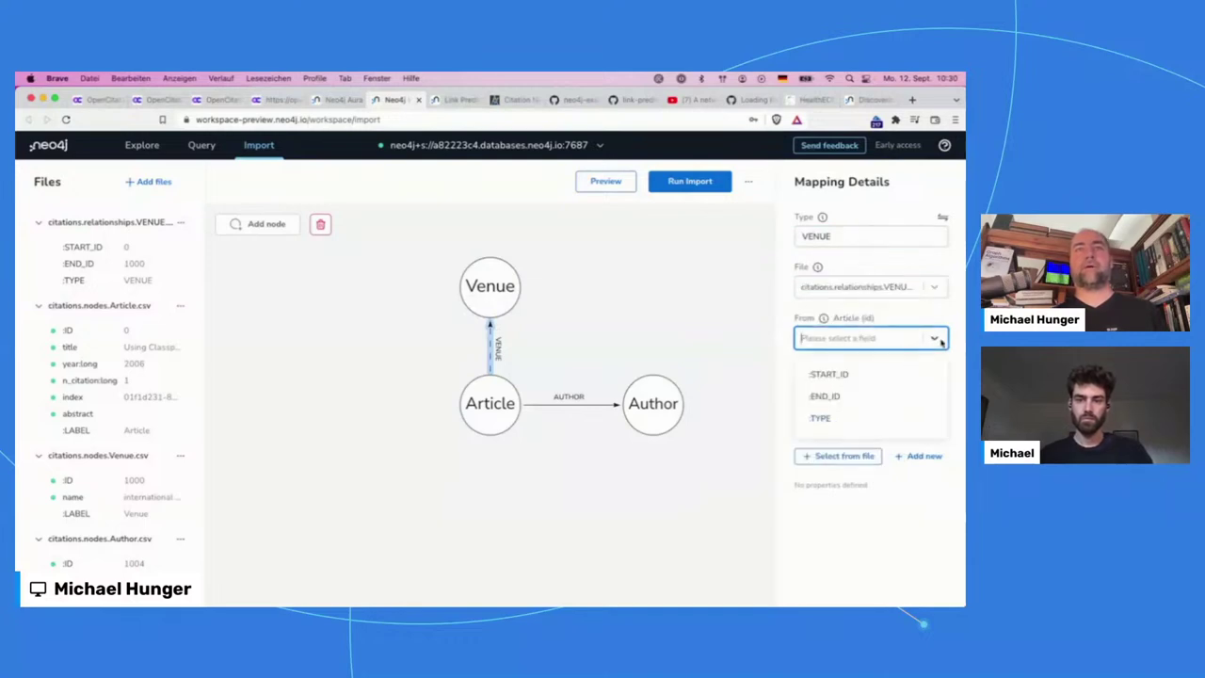
left_click(924, 379)
left_click(935, 389)
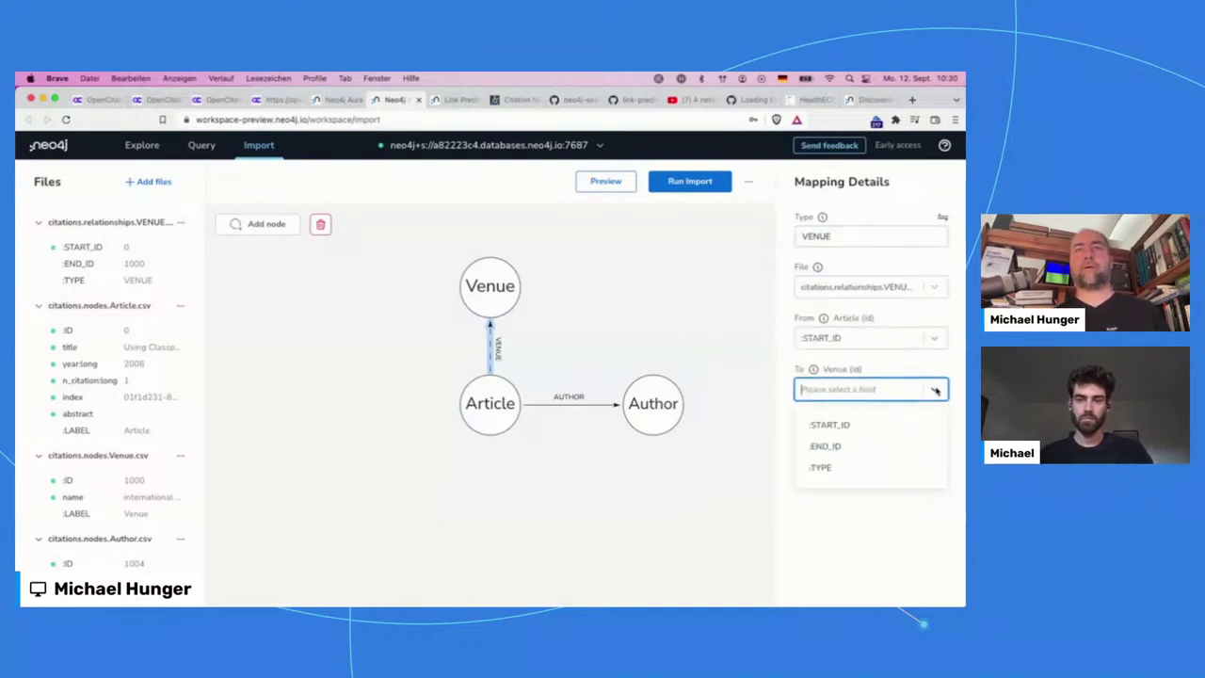
left_click(910, 442)
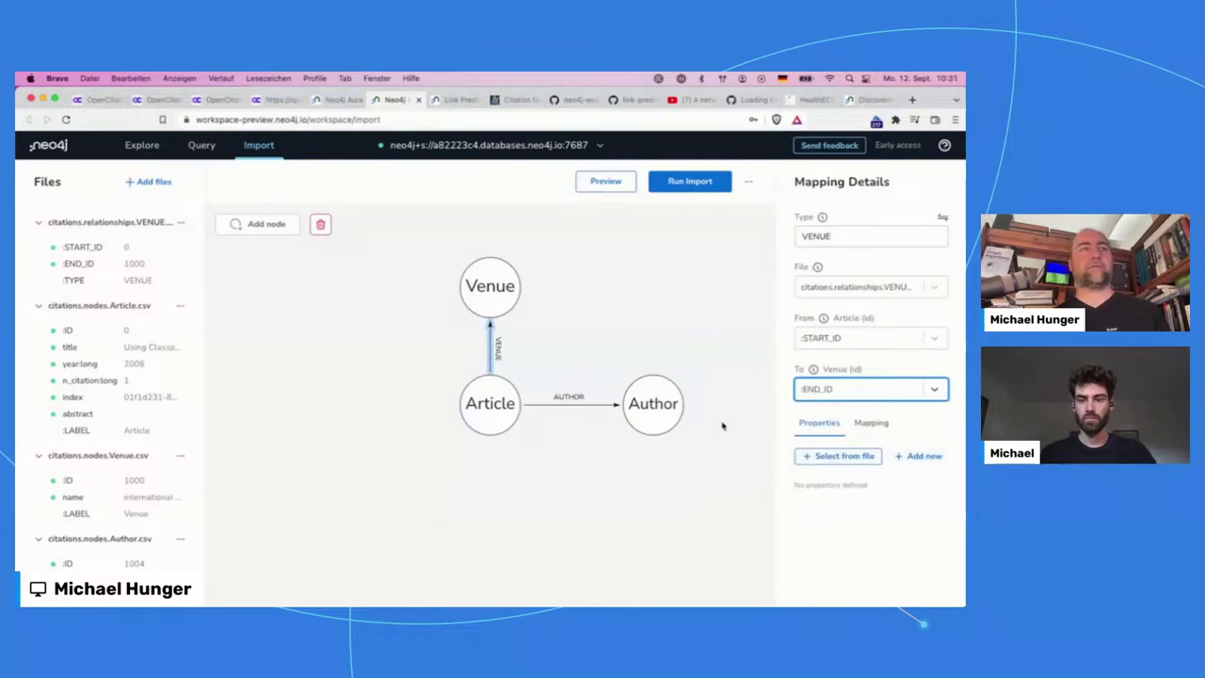
- Create a relationship from Article back to itself and enter CITE as its type
left_click_drag(474, 437, 491, 403)
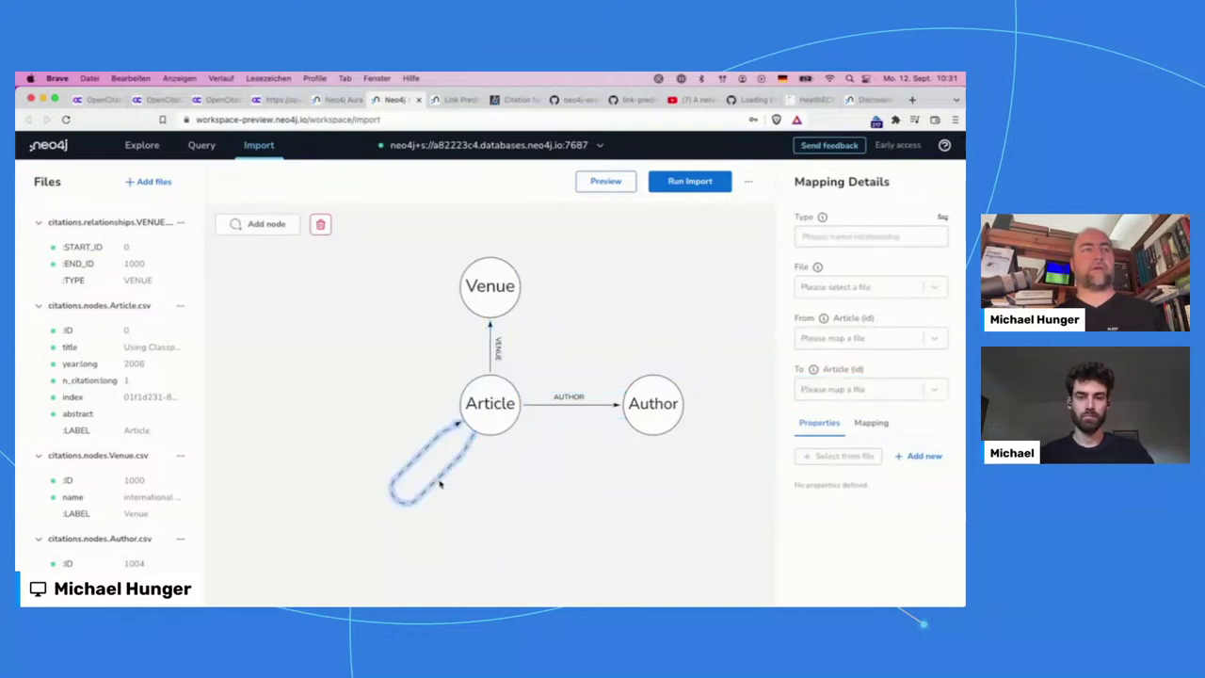
left_click(896, 236)
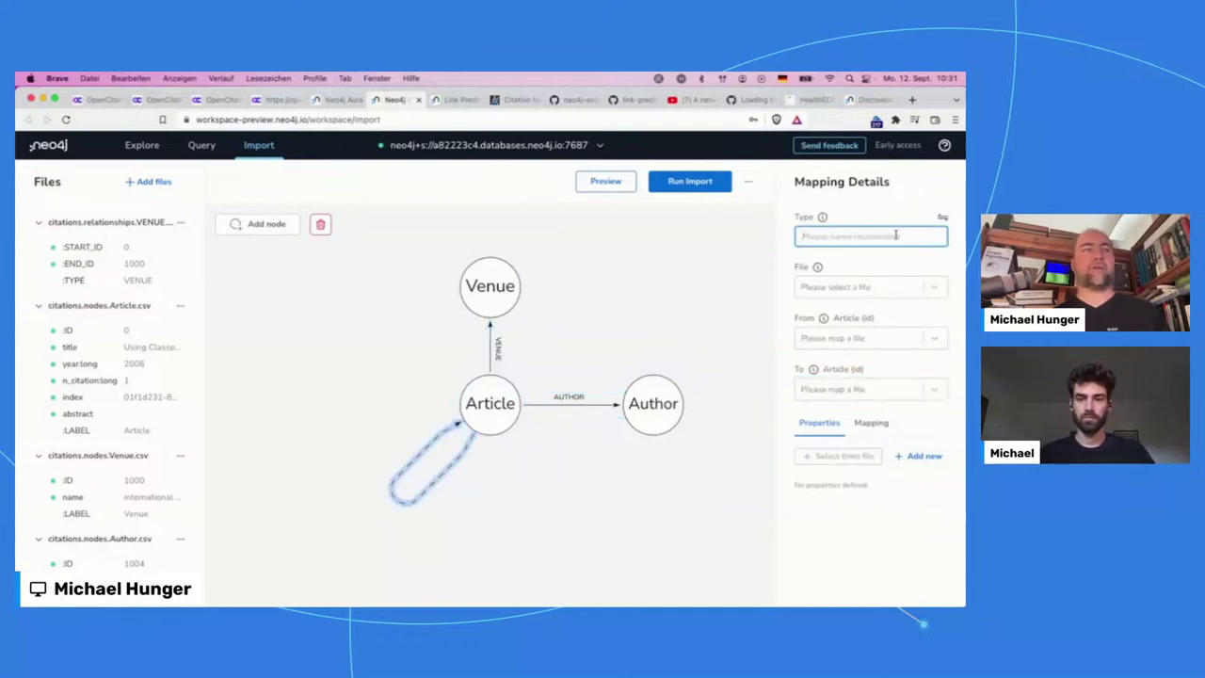
type("CITE")
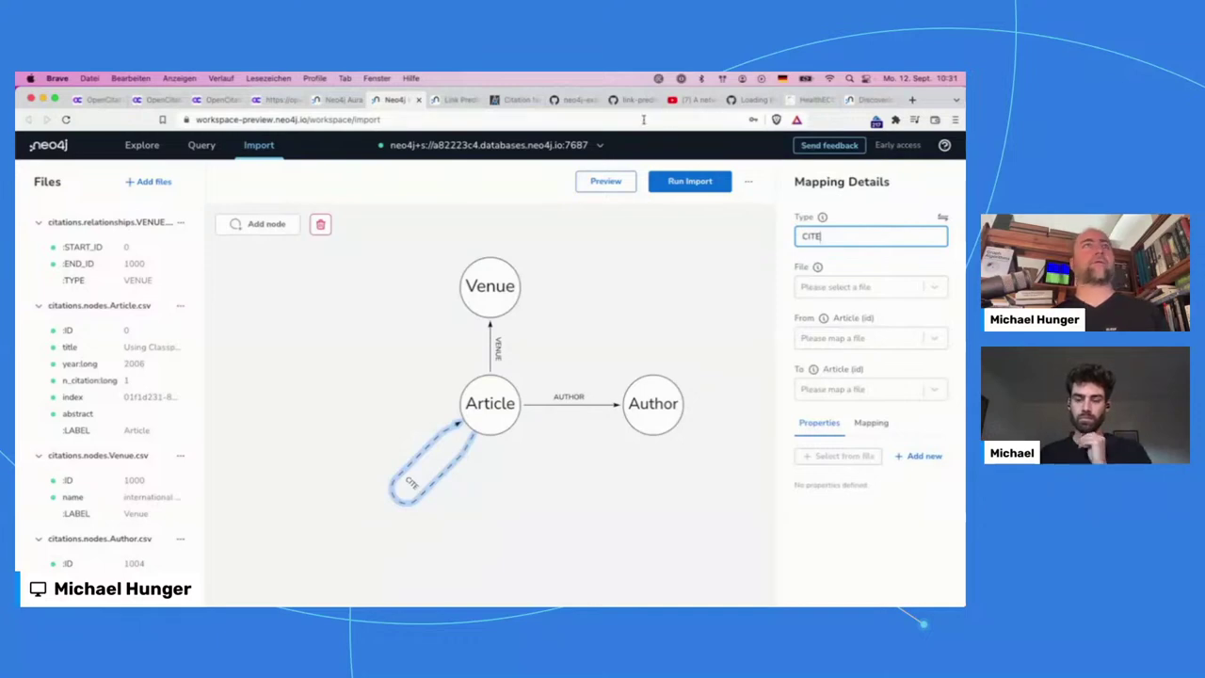
- Check the relationship names in the citation network diagram of the Link Prediction guide, and return to the import workspace
left_click(453, 99)
scroll(425, 404, "down", 5)
scroll(424, 405, "down", 3)
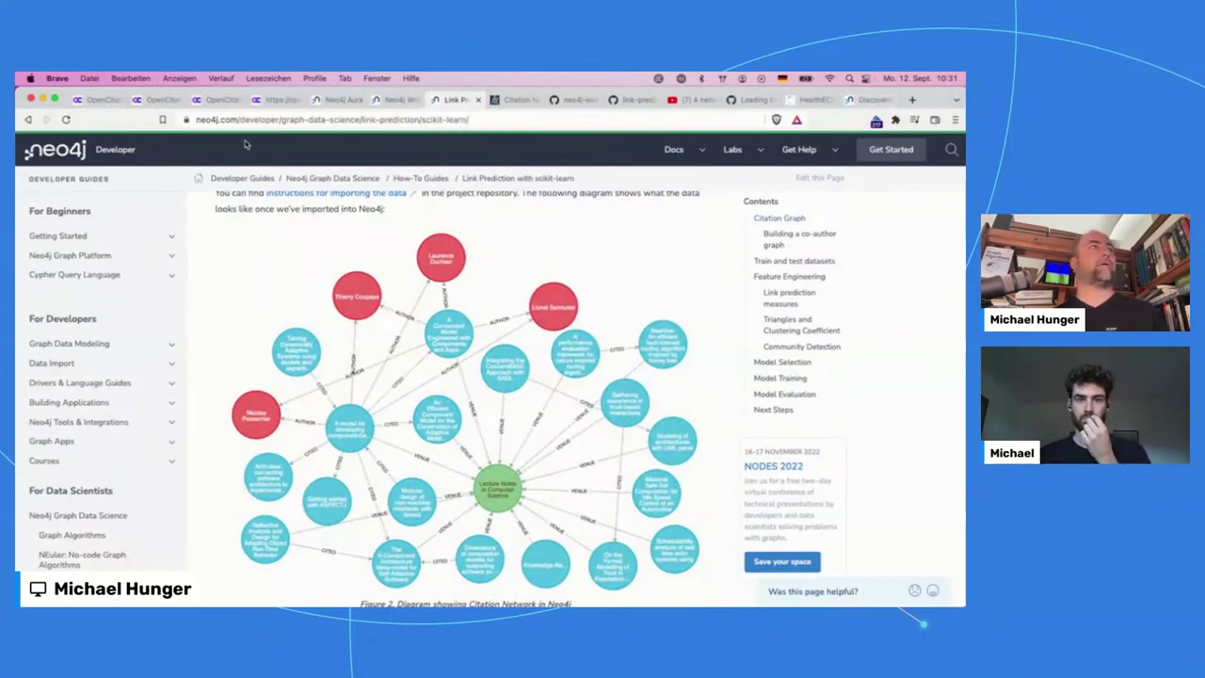
left_click(390, 100)
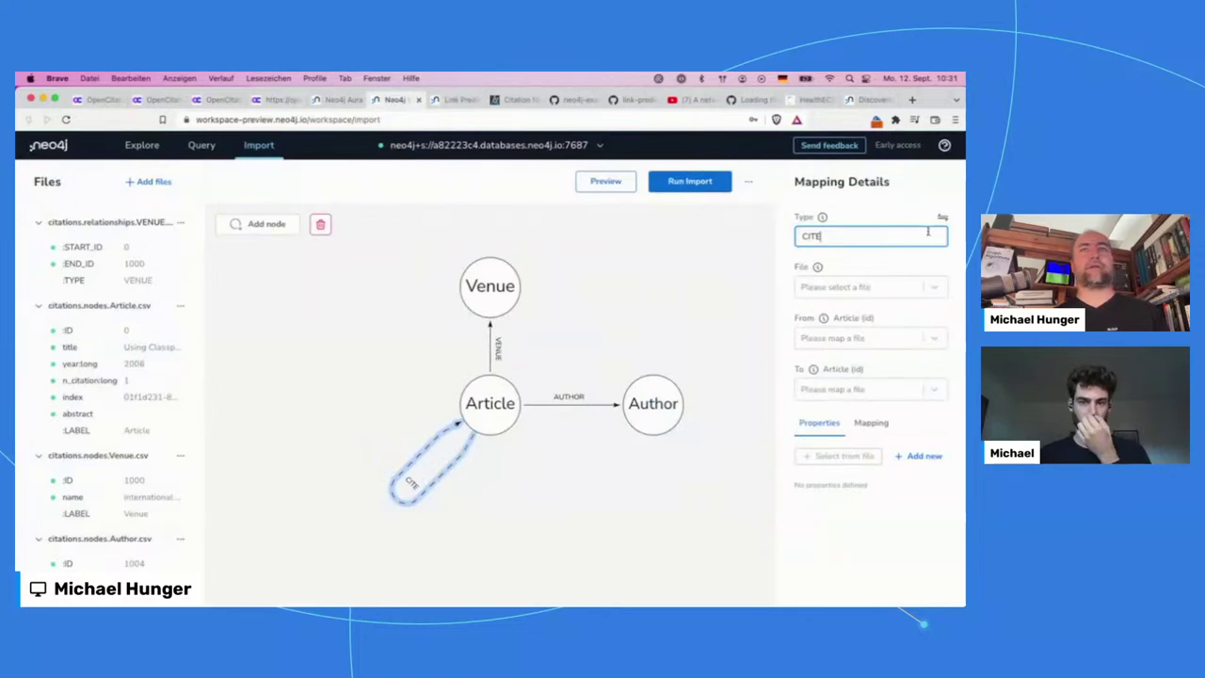
- Complete the Article self-relationship's type as CITED and map it to citations.relationships.CITED.csv, from :START_ID to :END_ID
type("D")
left_click(943, 298)
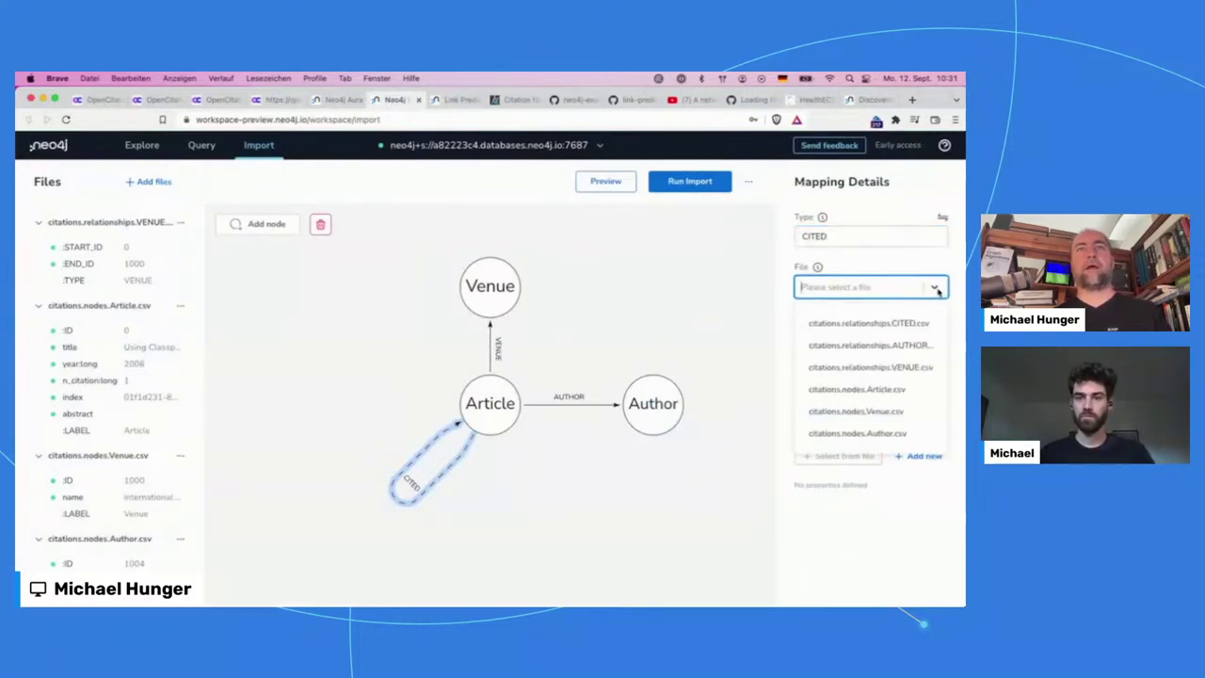
left_click(903, 323)
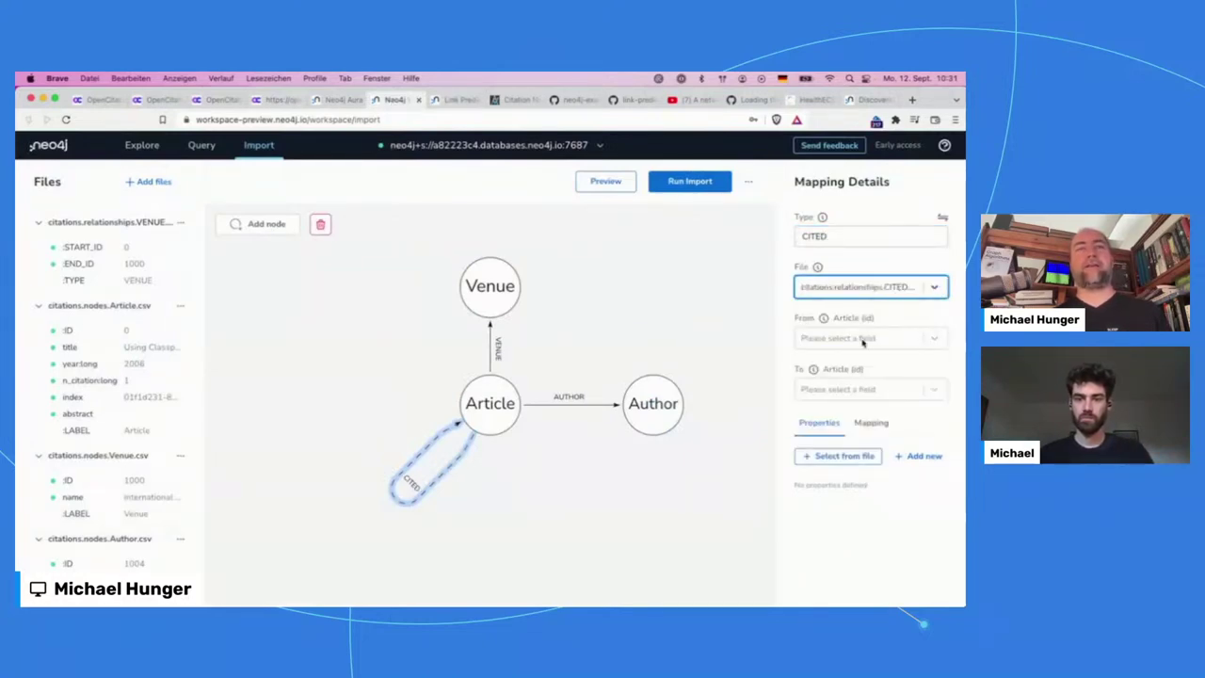
left_click(941, 341)
left_click(930, 375)
left_click(932, 392)
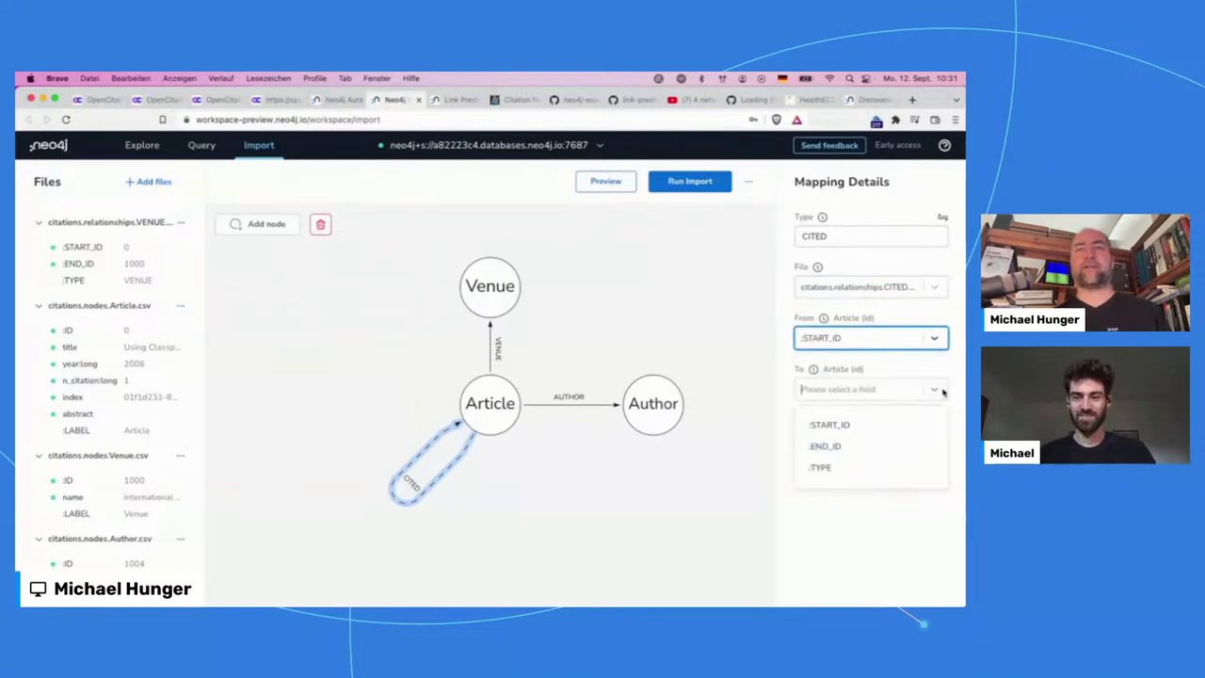
left_click(928, 446)
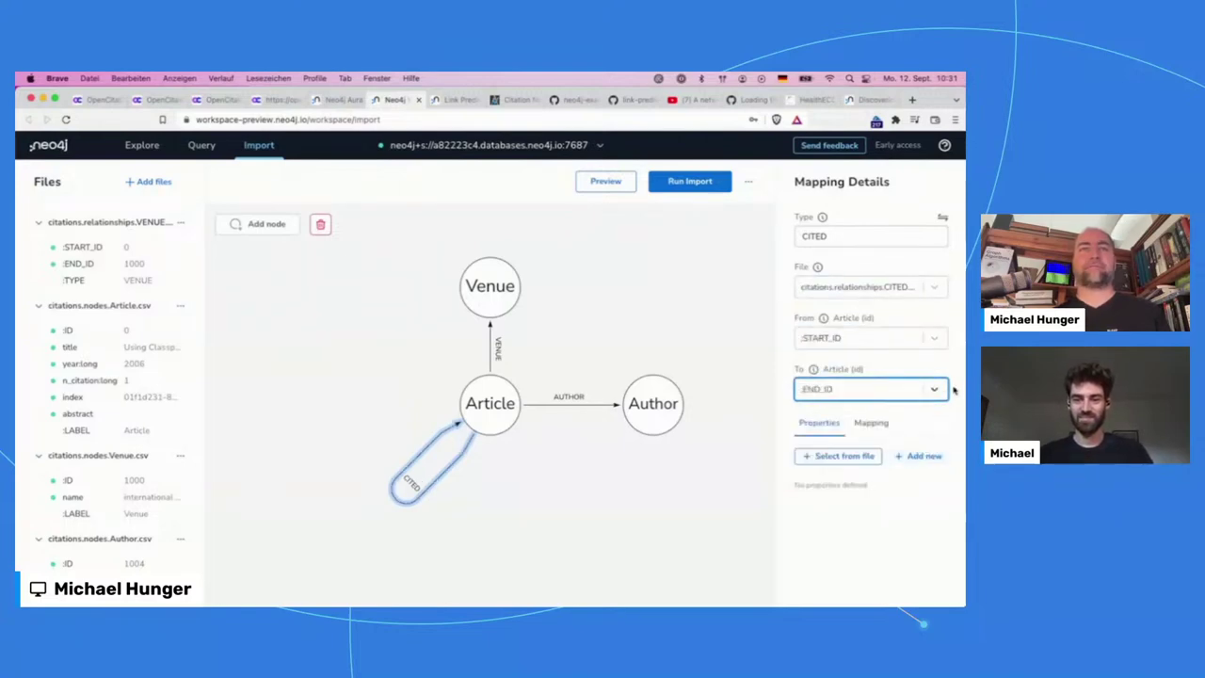
left_click(607, 286)
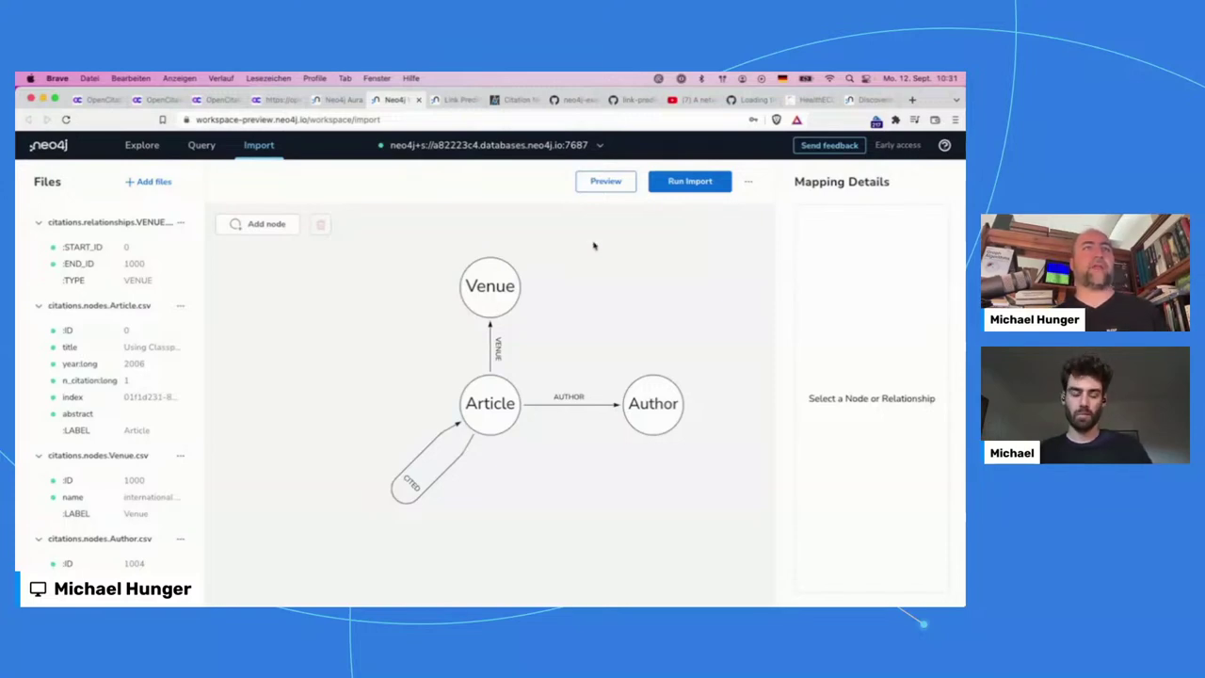
- Preview the import graph and examine its venue, article and author connections and a VENUE relationship's properties
left_click(592, 185)
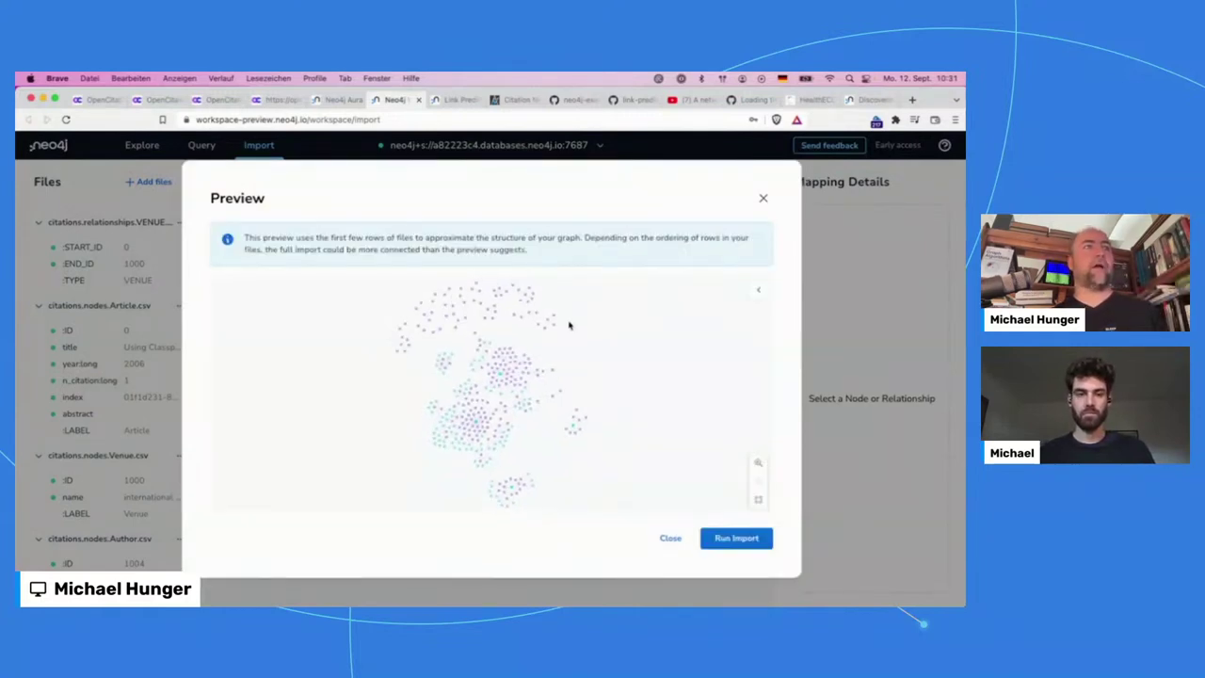
scroll(569, 325, "up", 2)
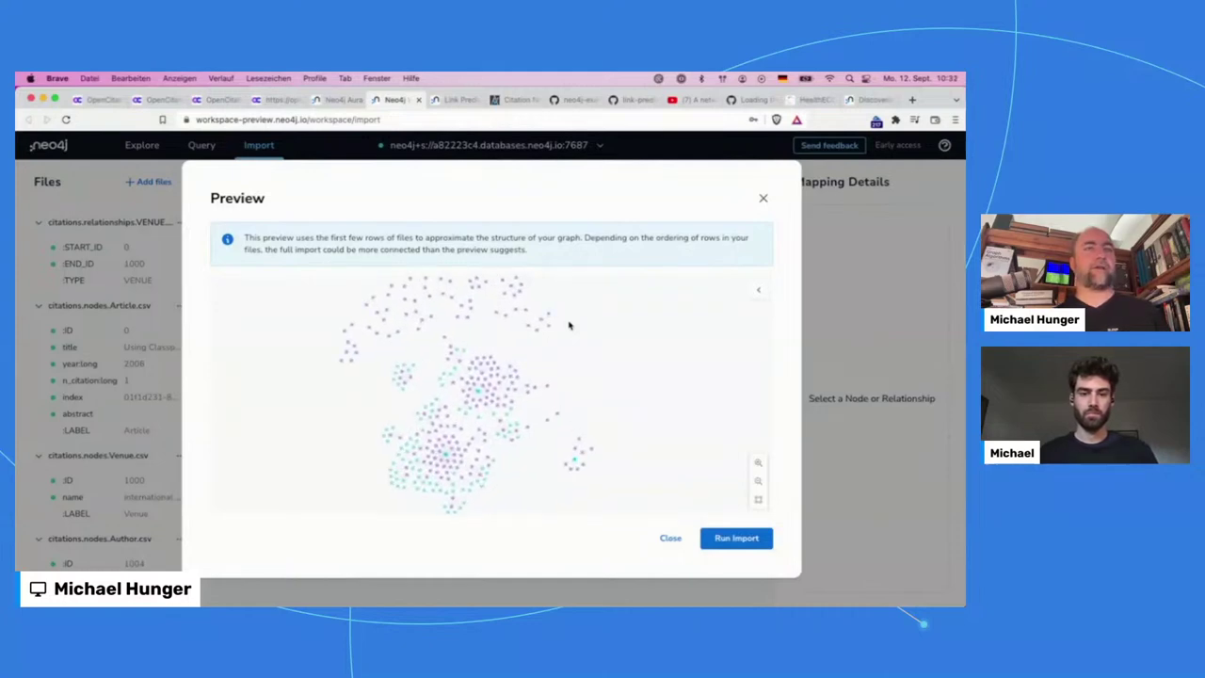
scroll(533, 440, "up", 5)
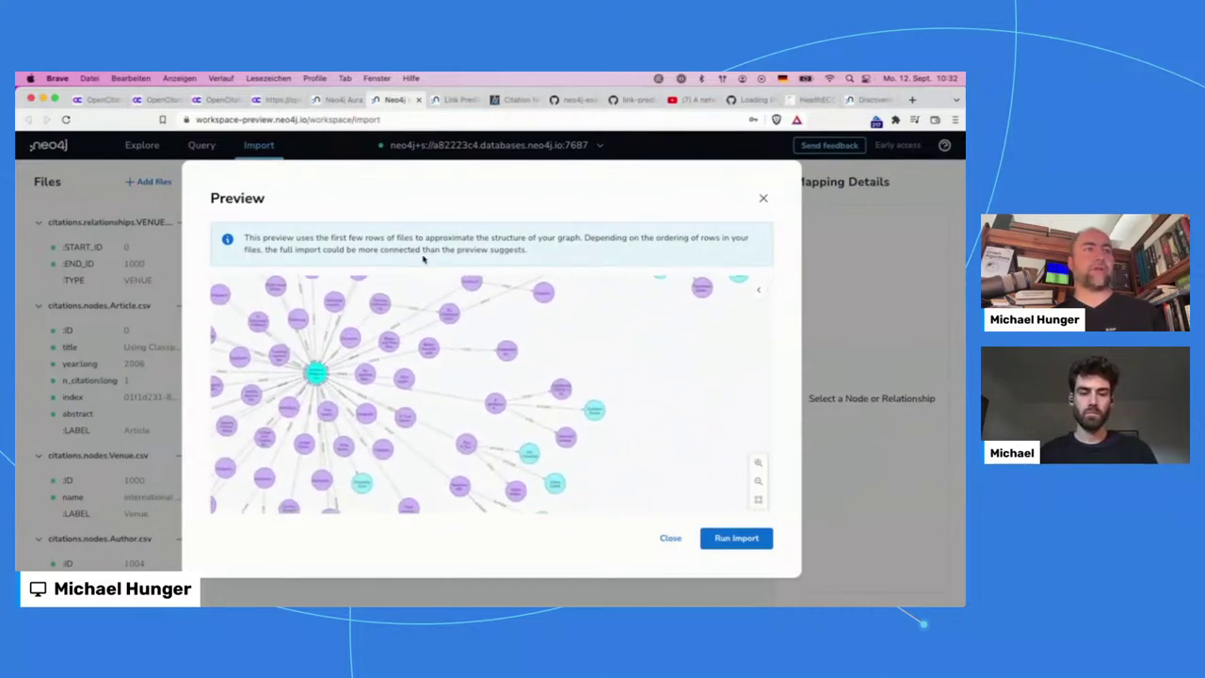
scroll(404, 372, "up", 5)
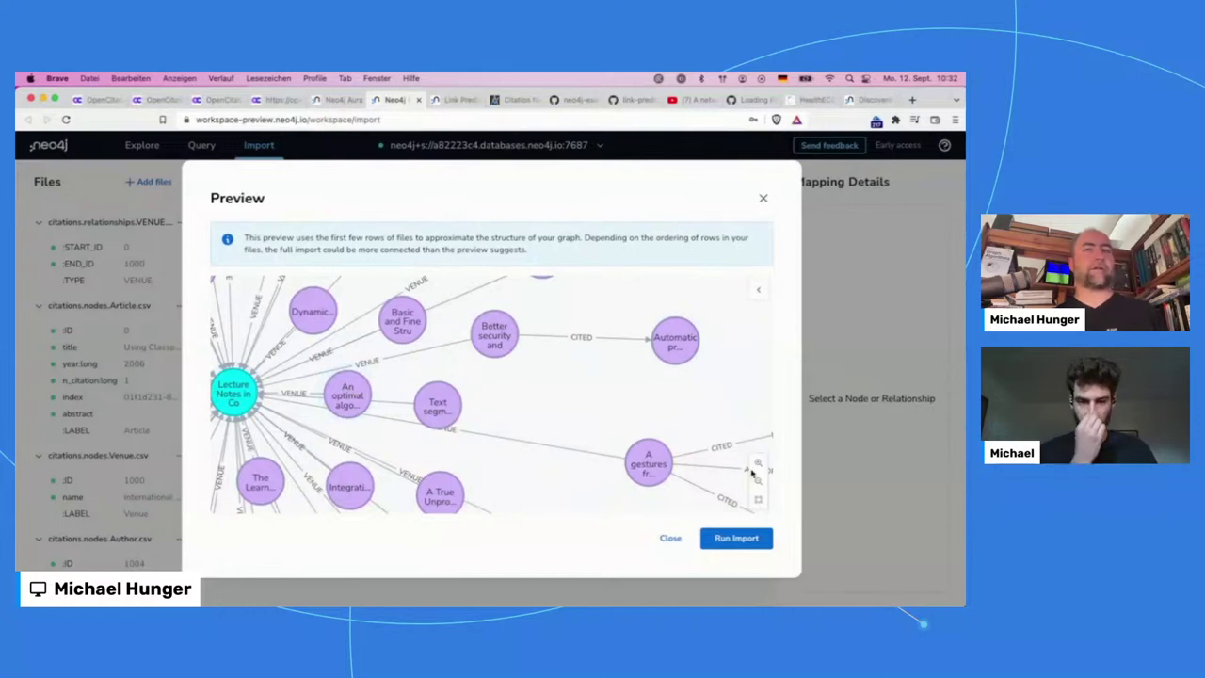
left_click(758, 504)
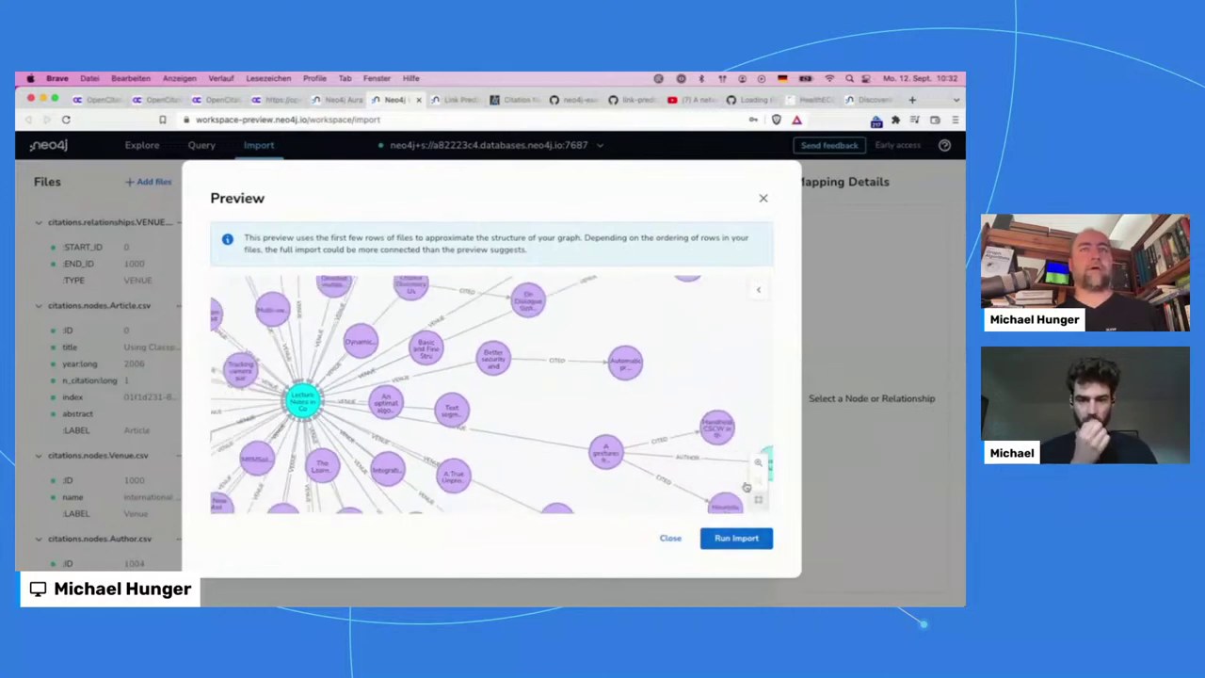
left_click(757, 289)
left_click(427, 390)
left_click_drag(362, 442, 330, 441)
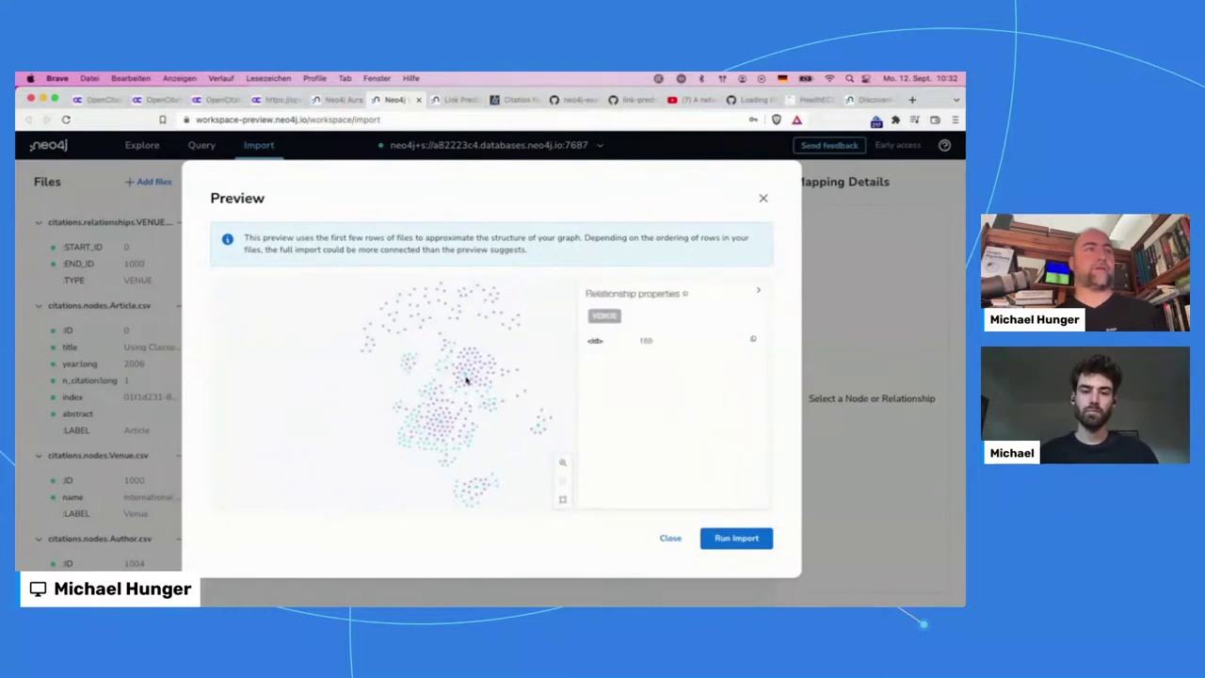
- Run the import of the mapped citation files from the graph preview
mouse_move(465, 373)
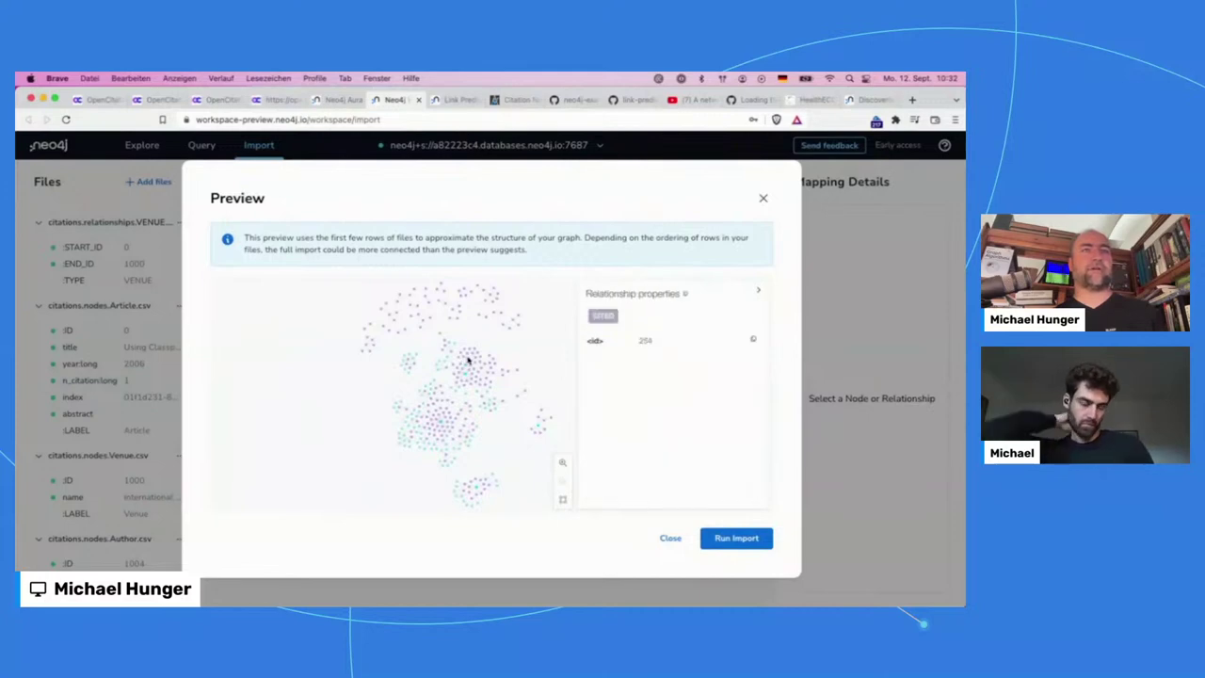
left_click(734, 539)
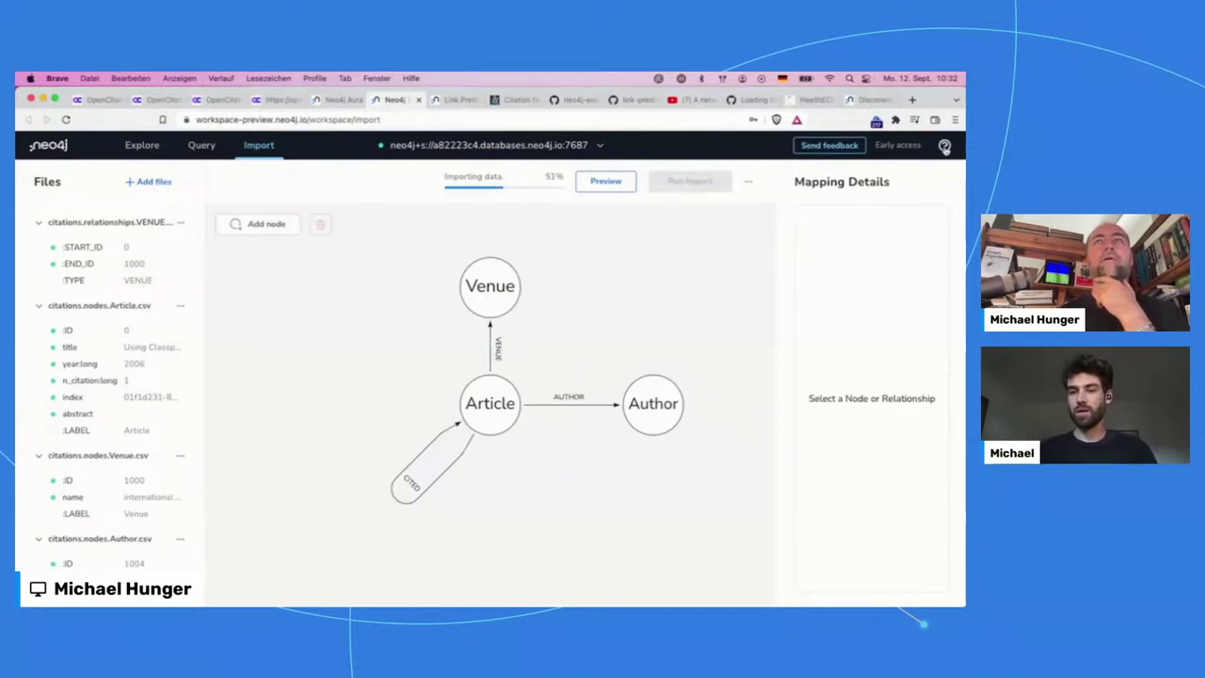
- Open the Neo4j Workspace product page at neo4j.com/workspace in a new browser tab
left_click(913, 100)
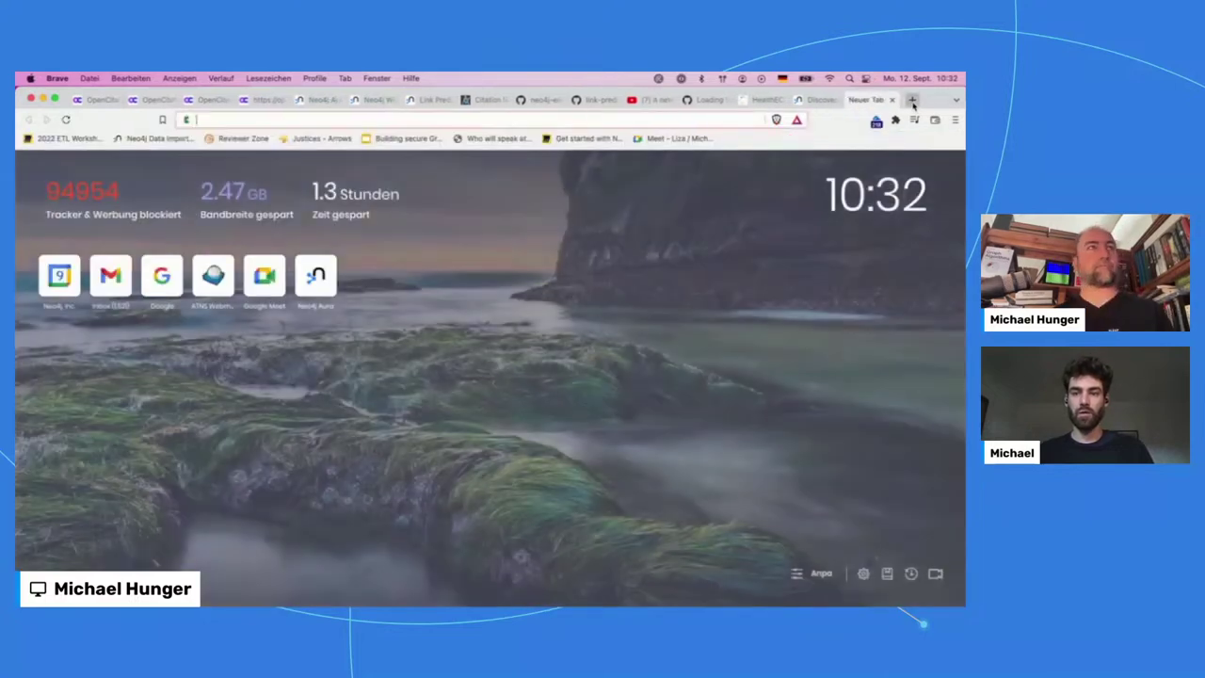
type("workspace")
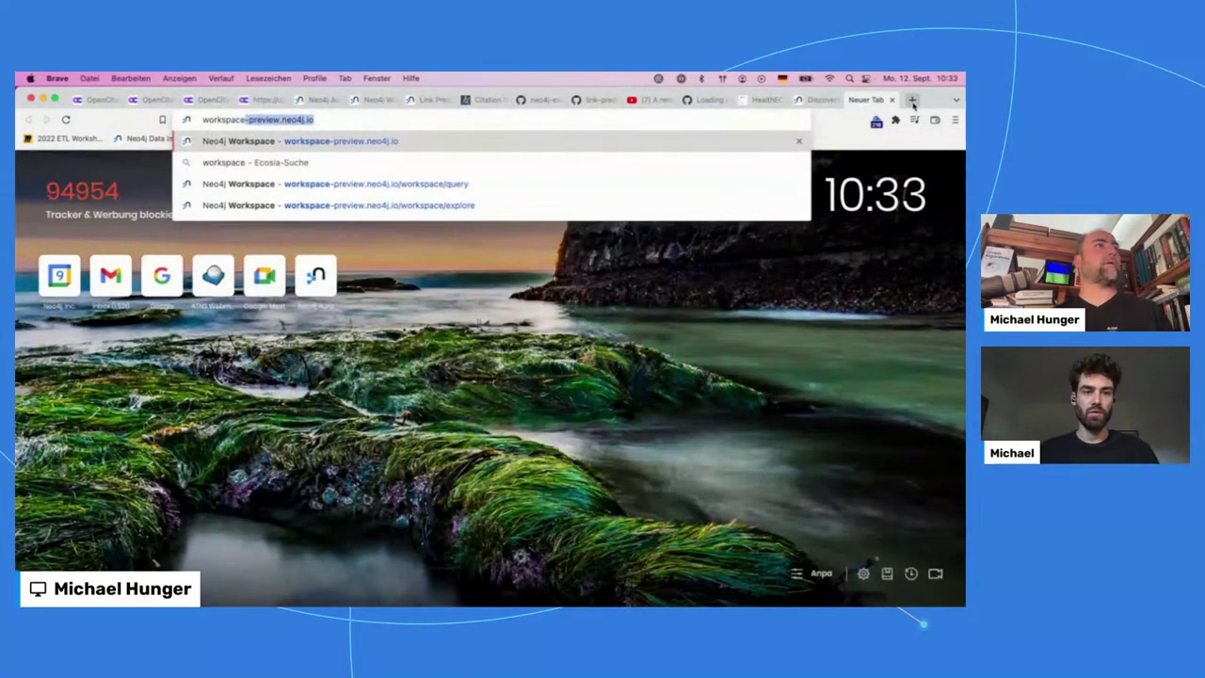
key("BackSpace")
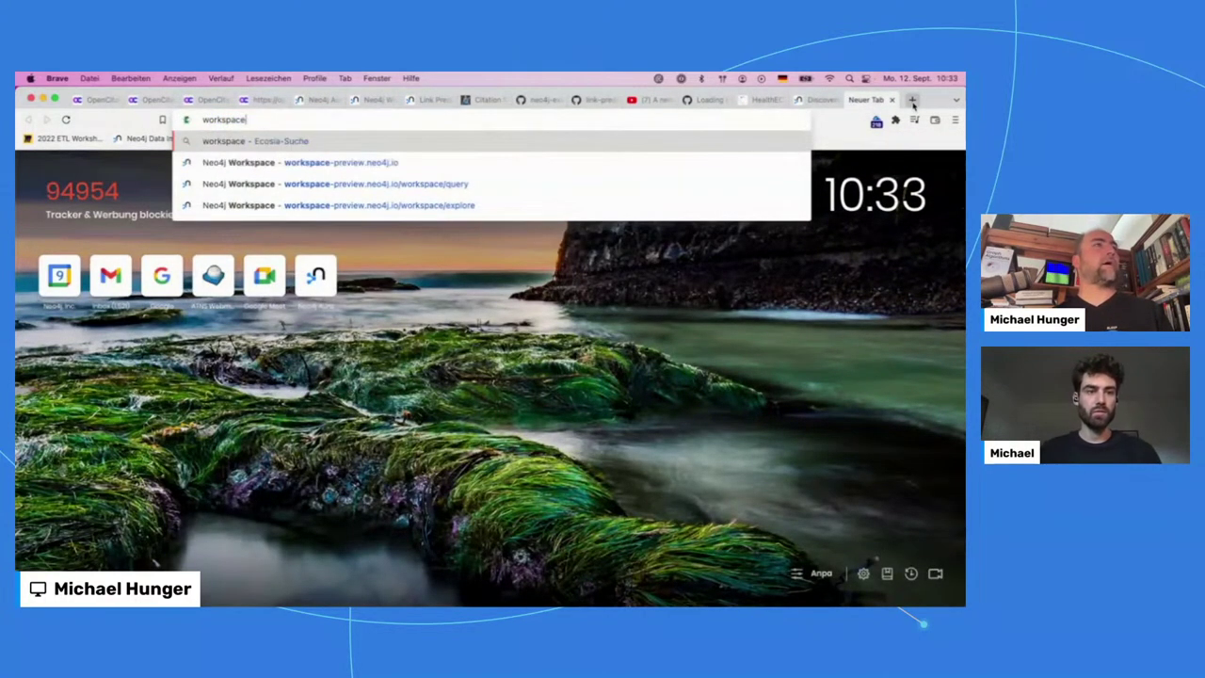
type("neo4j.com/")
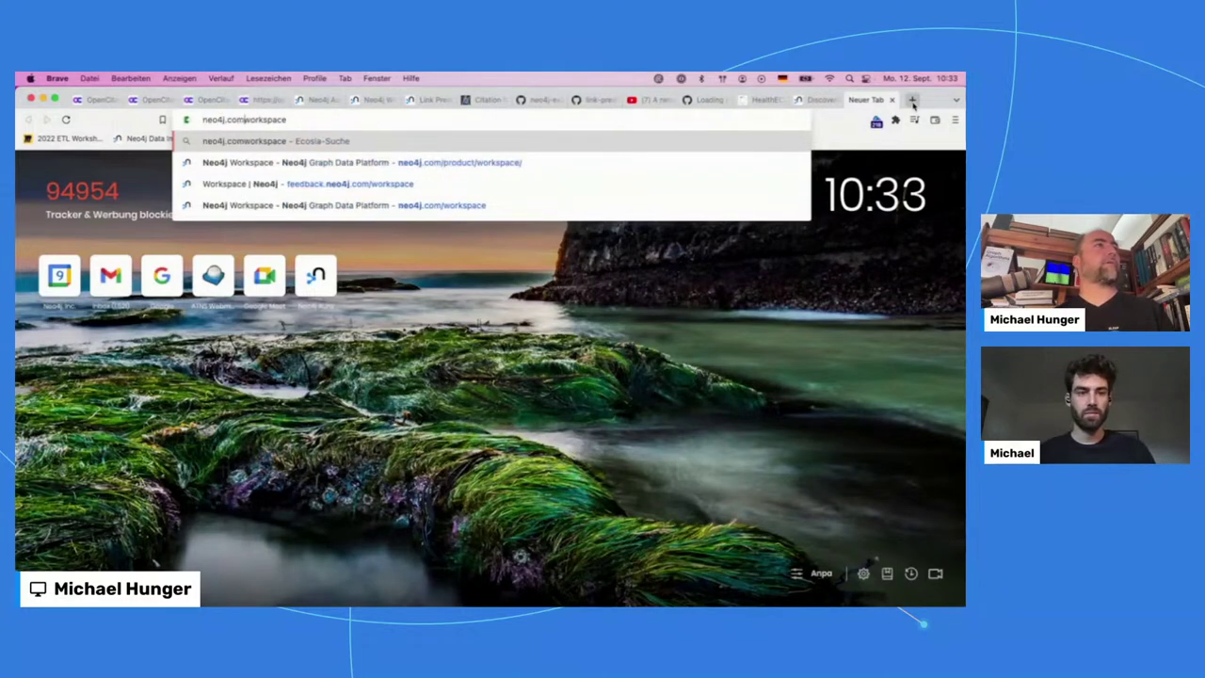
key("Return")
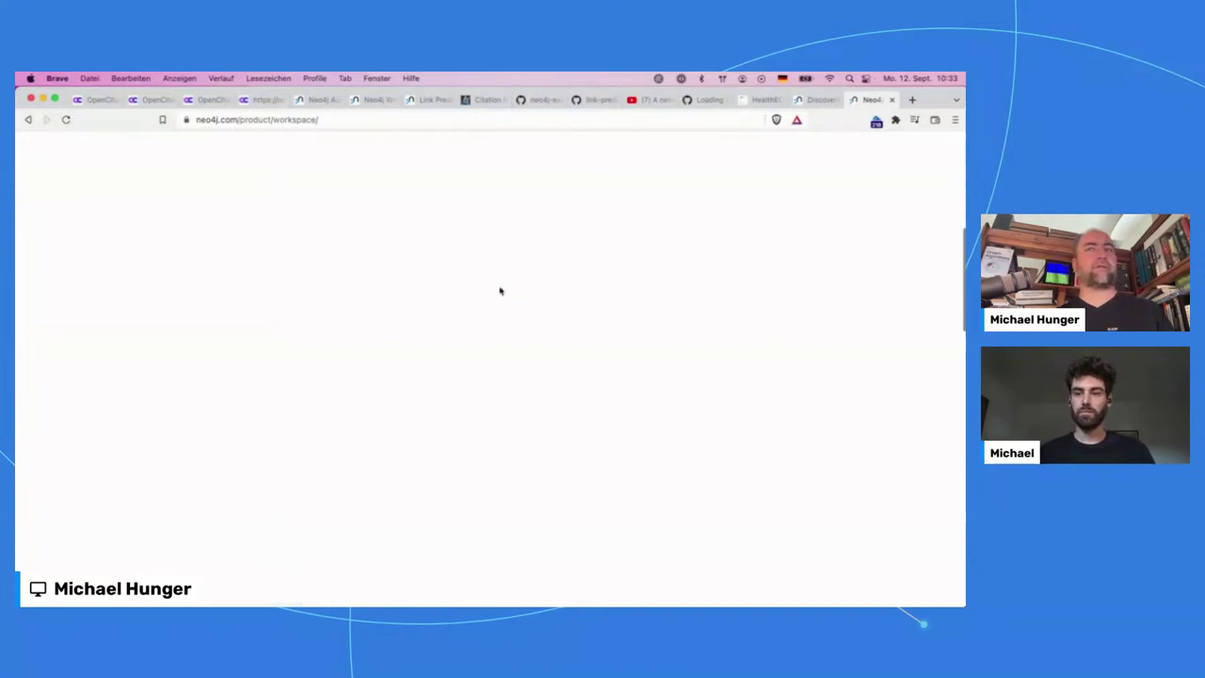
- Look through the Workspace page's early-access sign-up section and FAQ, and close the page to return to the import
scroll(498, 290, "up", 5)
scroll(490, 283, "down", 5)
scroll(480, 273, "up", 3)
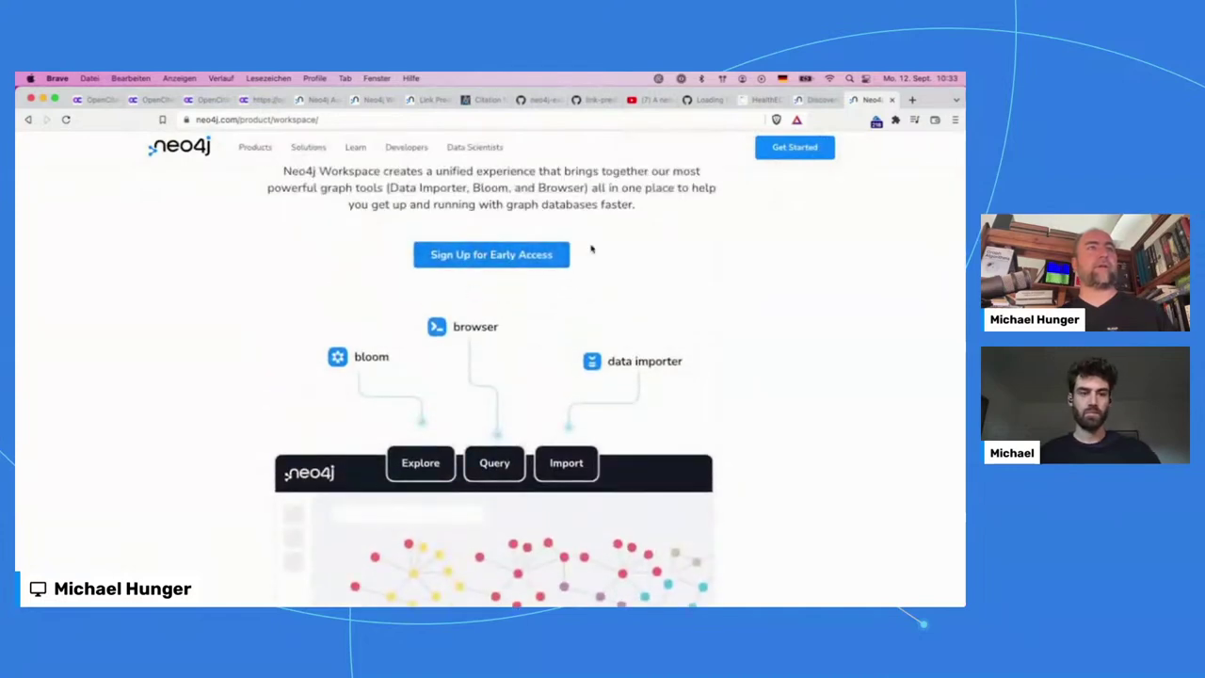
scroll(593, 250, "down", 10)
scroll(591, 248, "down", 10)
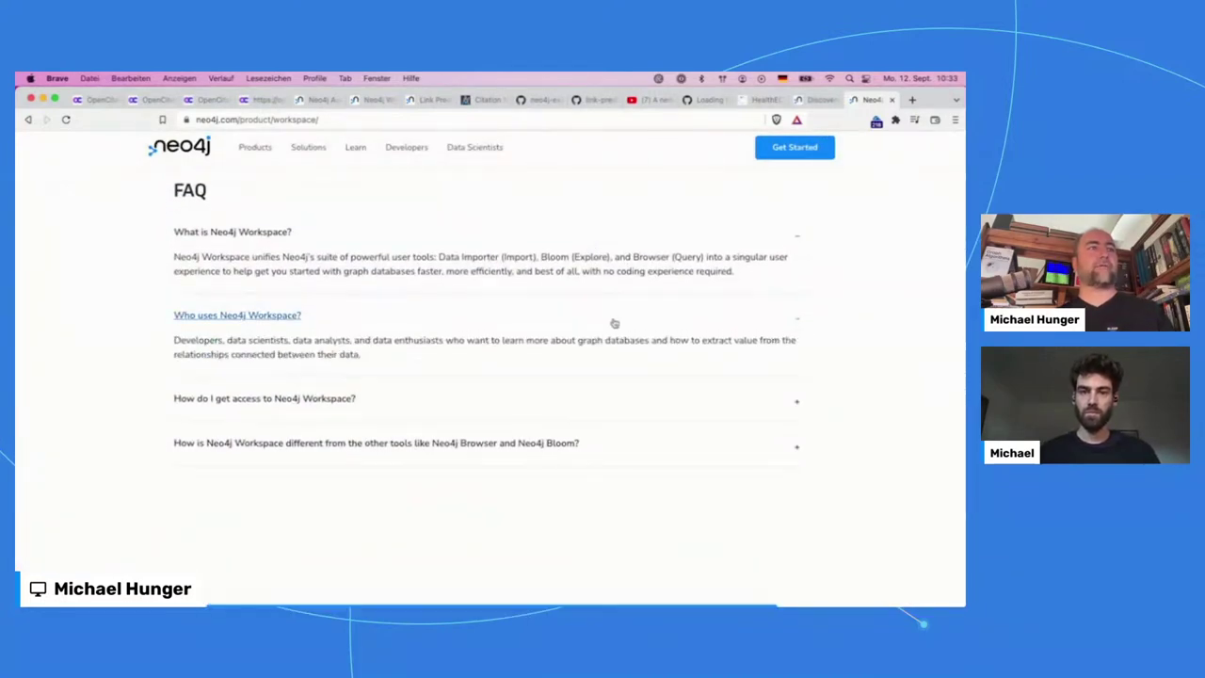
scroll(614, 323, "up", 15)
scroll(691, 243, "up", 1)
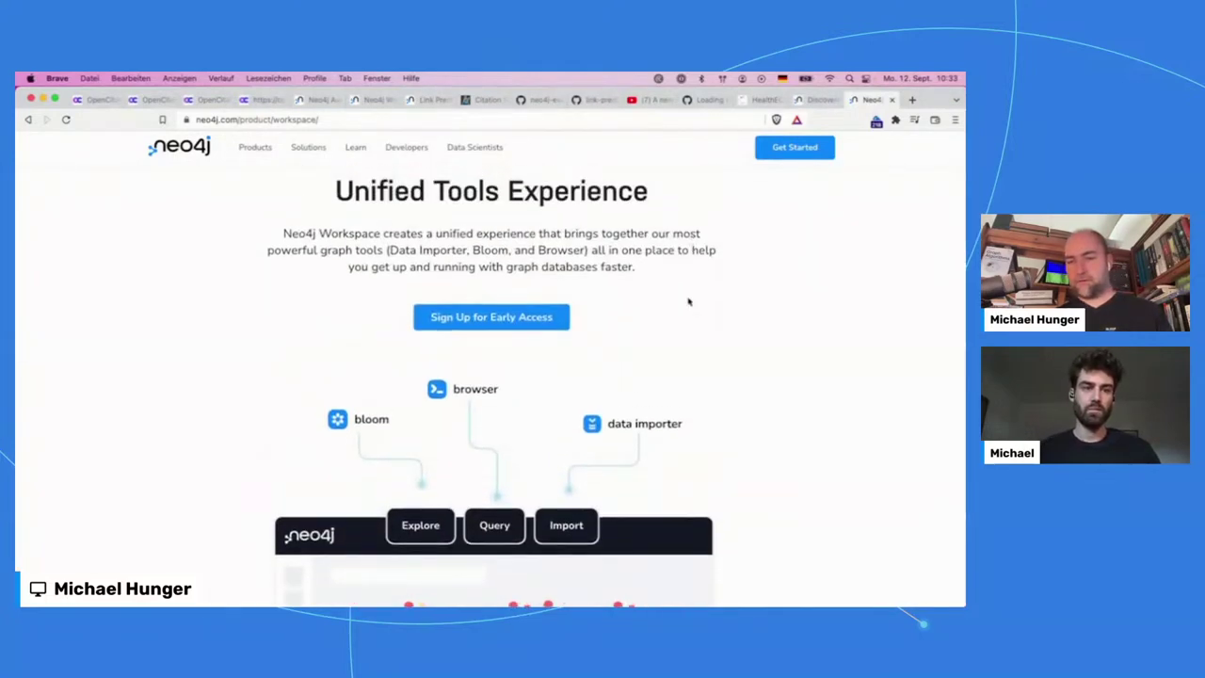
key("super+Tab")
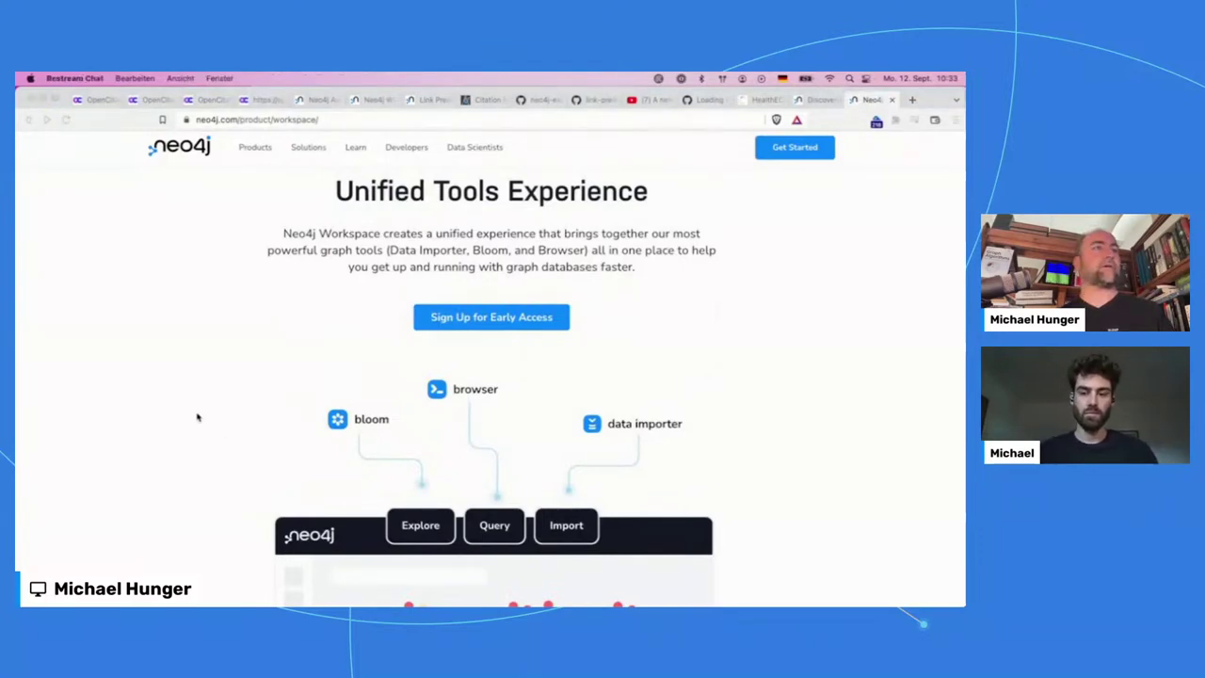
left_click(198, 418)
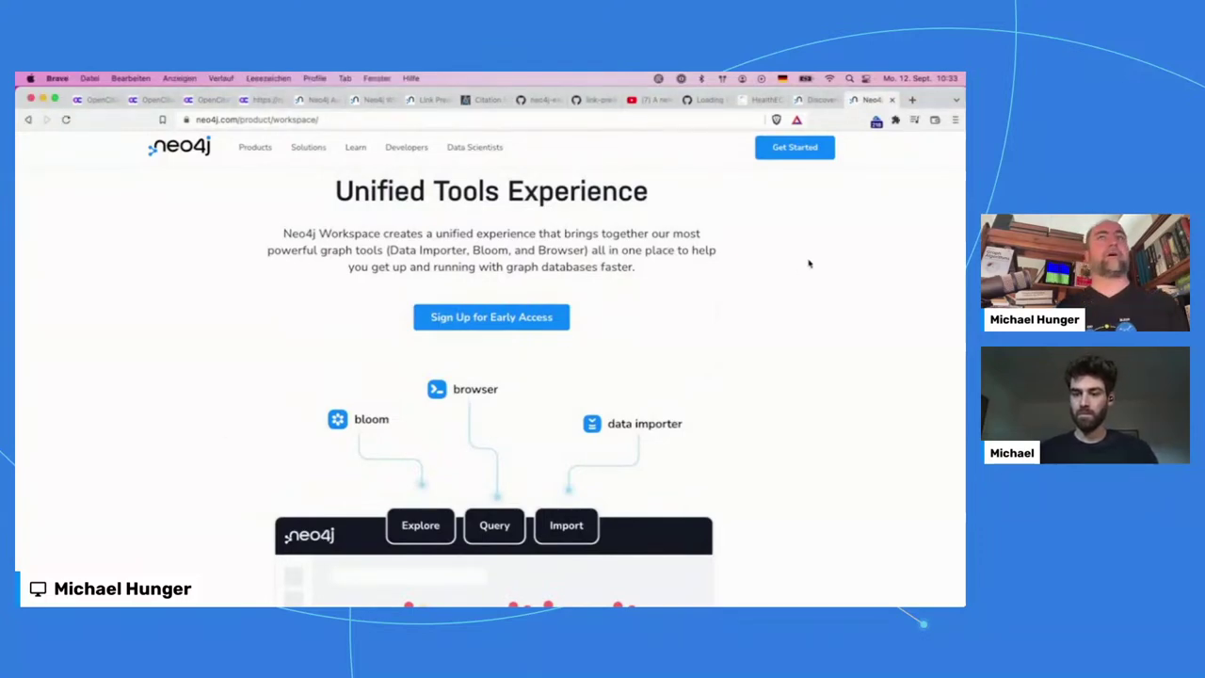
key("super+w")
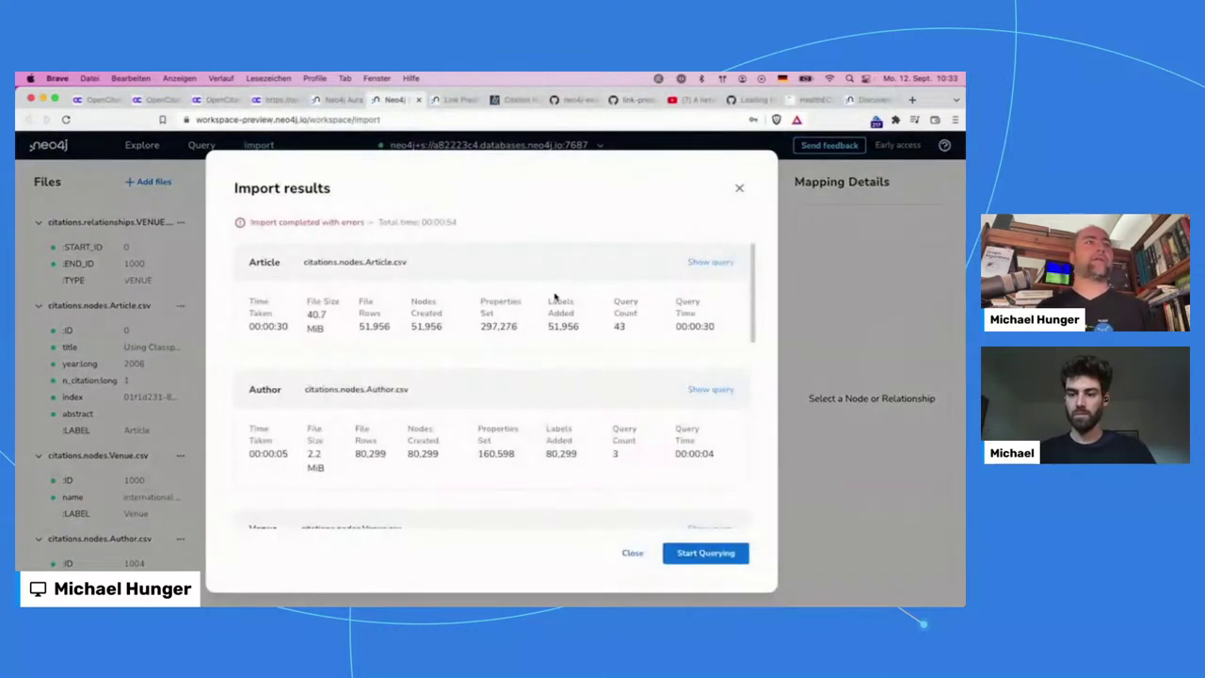
- Review the import results for each node and relationship file, and close the report
scroll(533, 303, "down", 8)
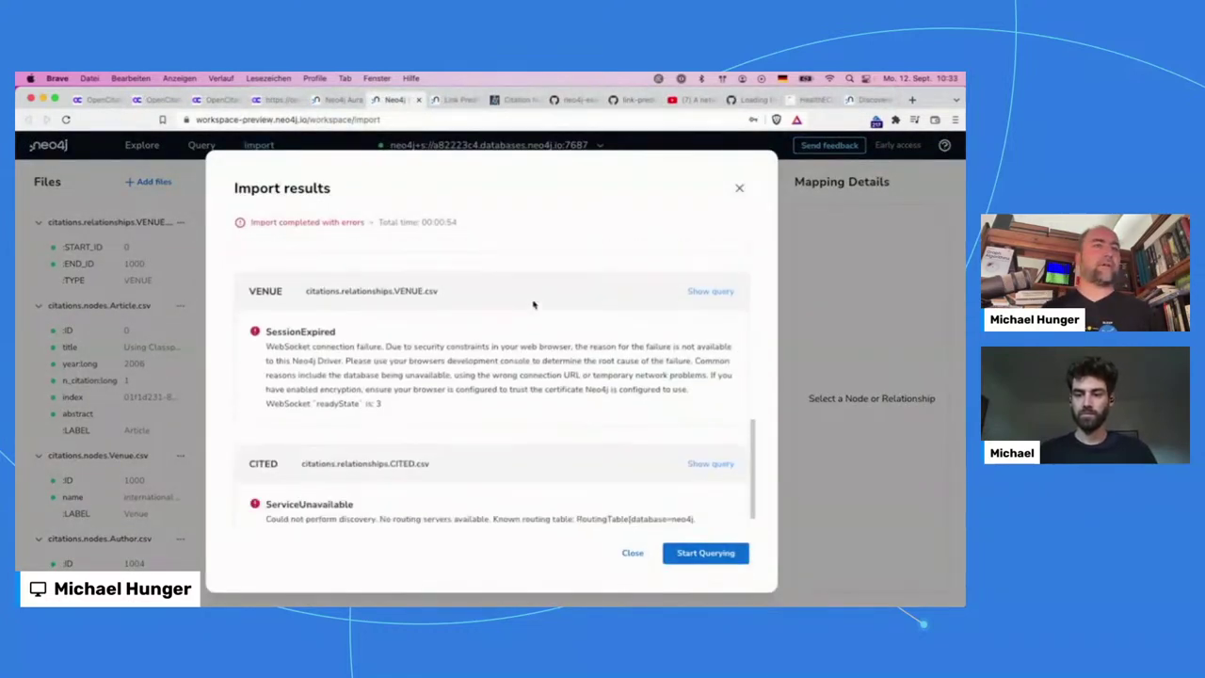
scroll(433, 482, "up", 2)
scroll(433, 482, "up", 8)
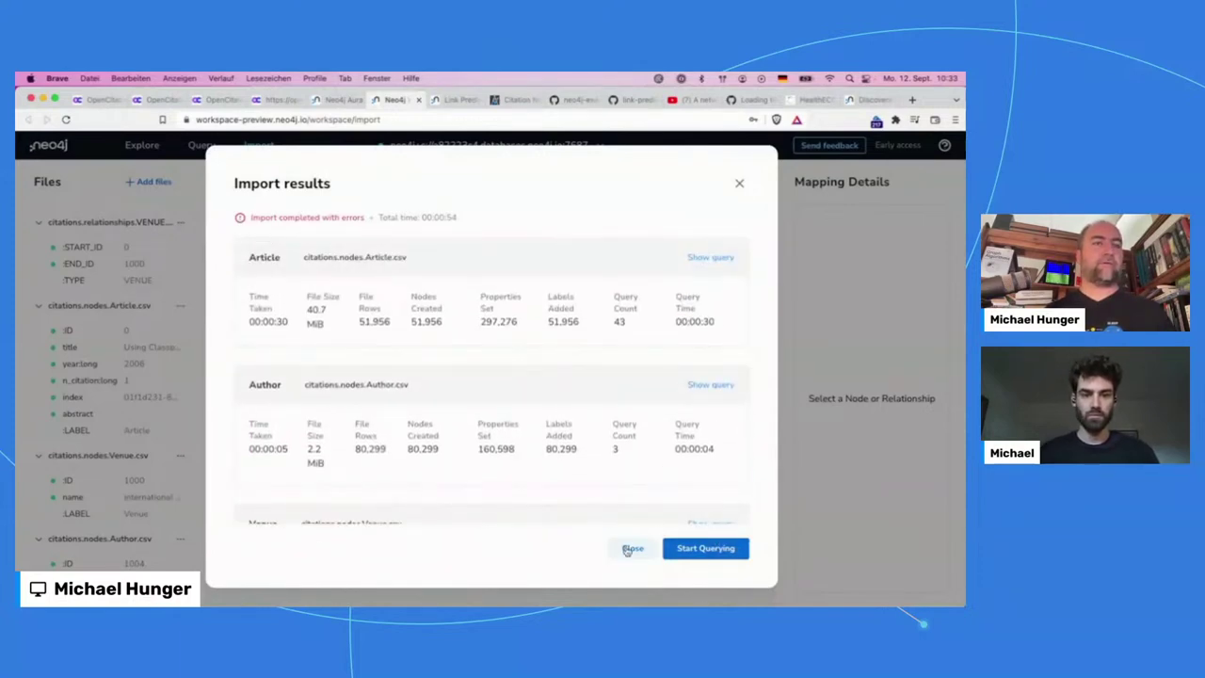
left_click(740, 187)
- Try to rerun the import, check the Citations instance in the AuraDB console, and retry the import
left_click(684, 183)
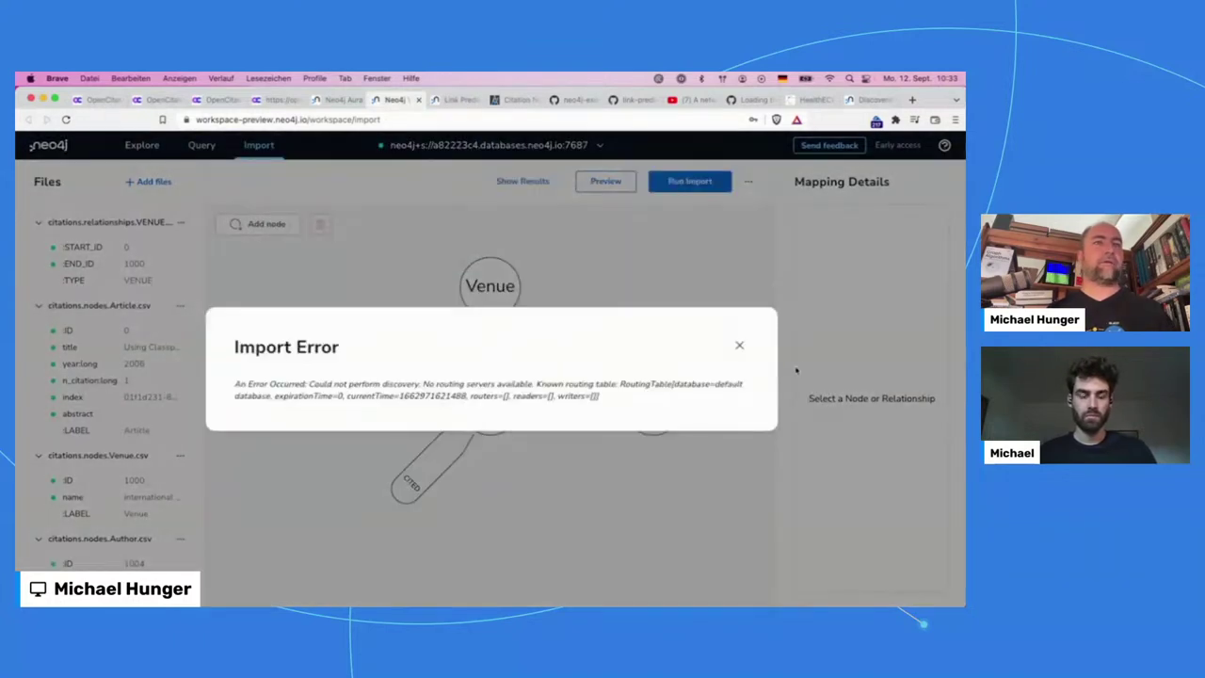
left_click(739, 345)
left_click(341, 100)
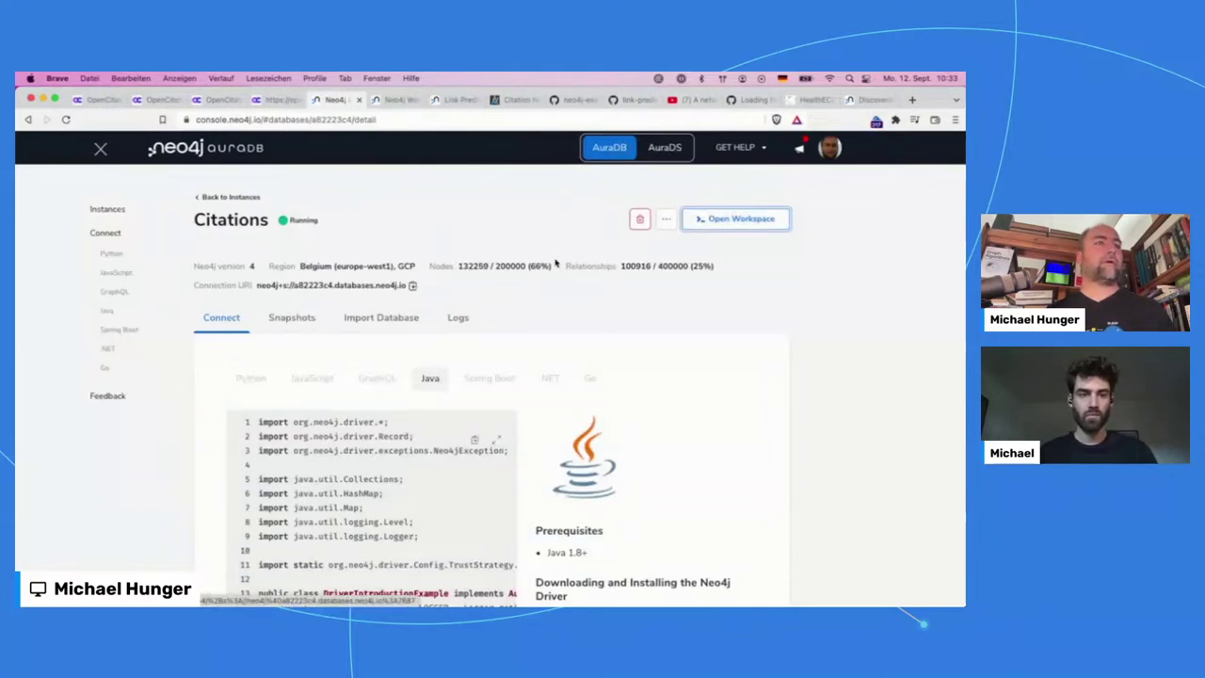
left_click(395, 100)
left_click(714, 184)
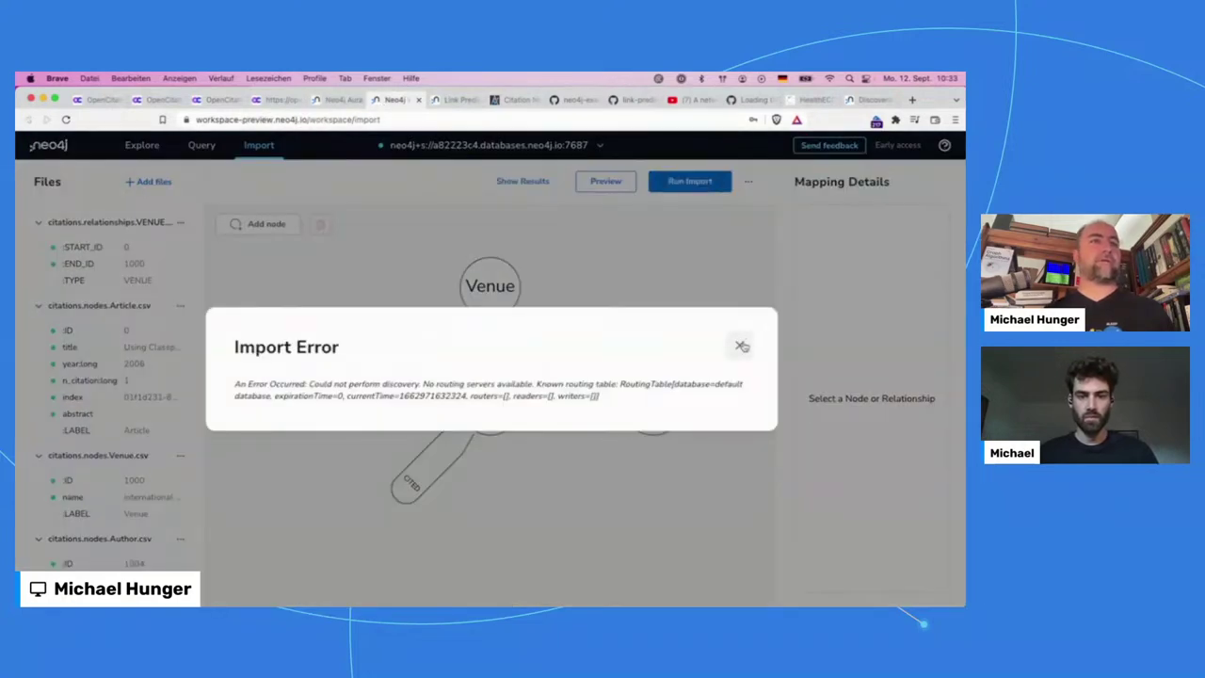
left_click(742, 346)
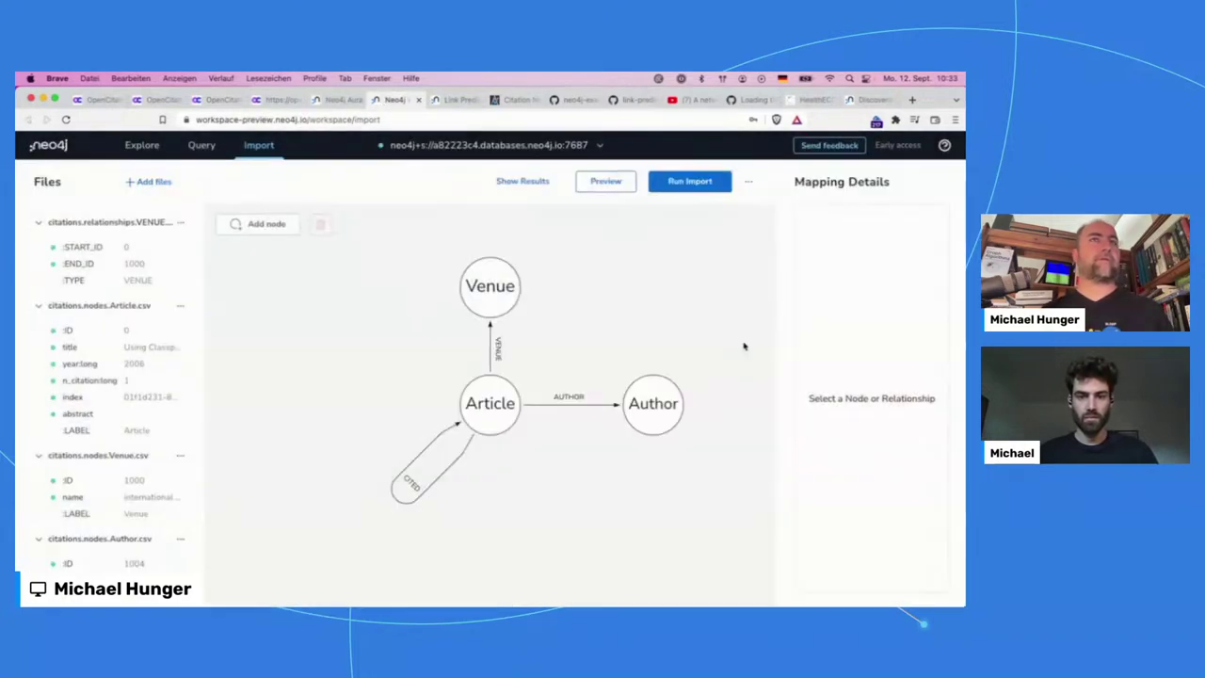
- Disconnect the workspace from the current database and dismiss the import error
left_click(532, 147)
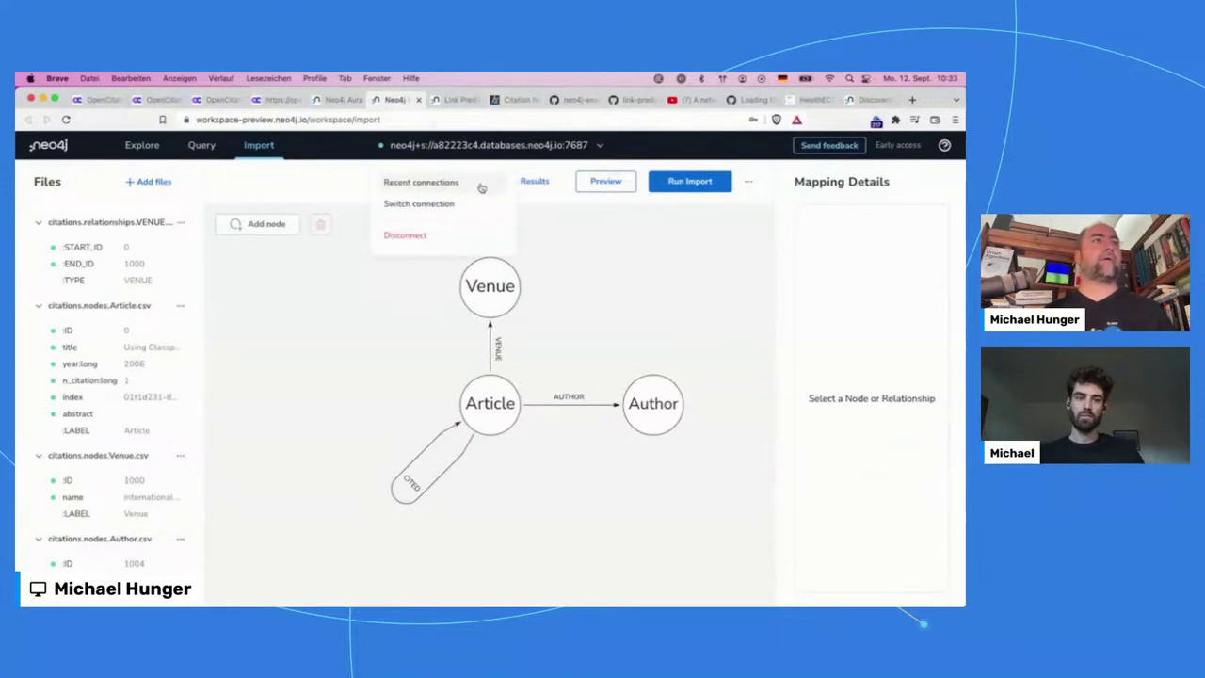
left_click(449, 238)
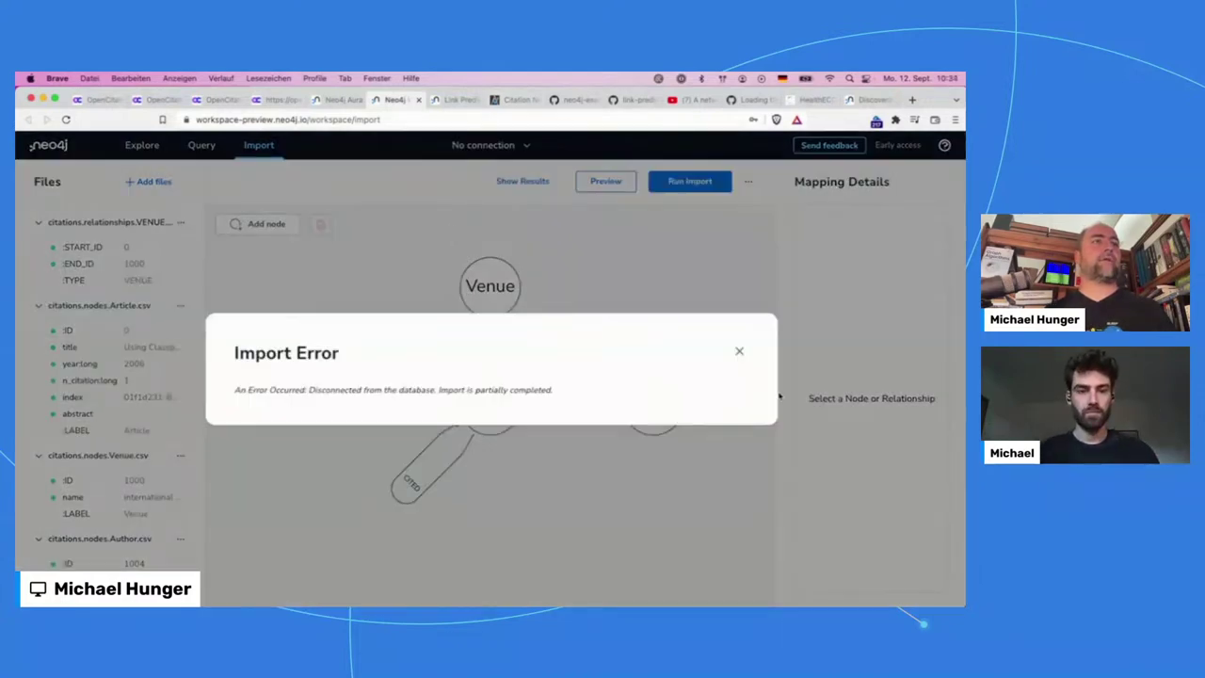
left_click(742, 350)
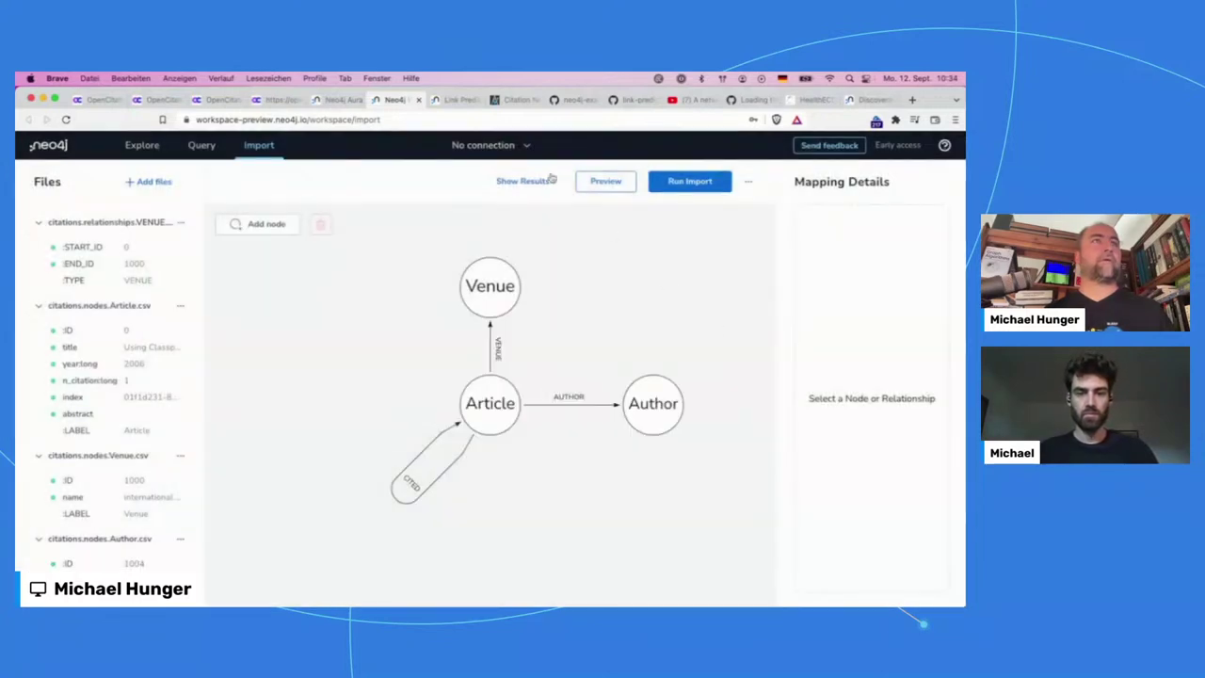
- Reconnect to Neo4j with scheme neo4j+s, URL a82223c4.databases.neo4j.io and user neo4j, entering the database password
left_click(514, 149)
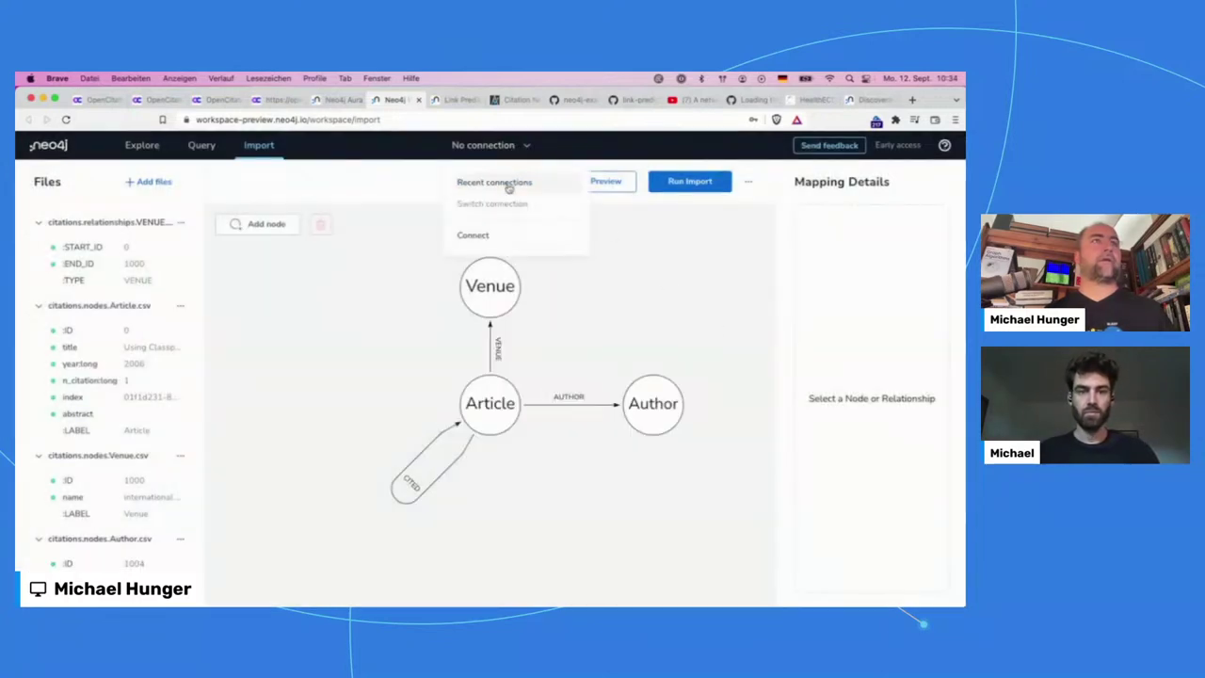
left_click(489, 237)
left_click(481, 340)
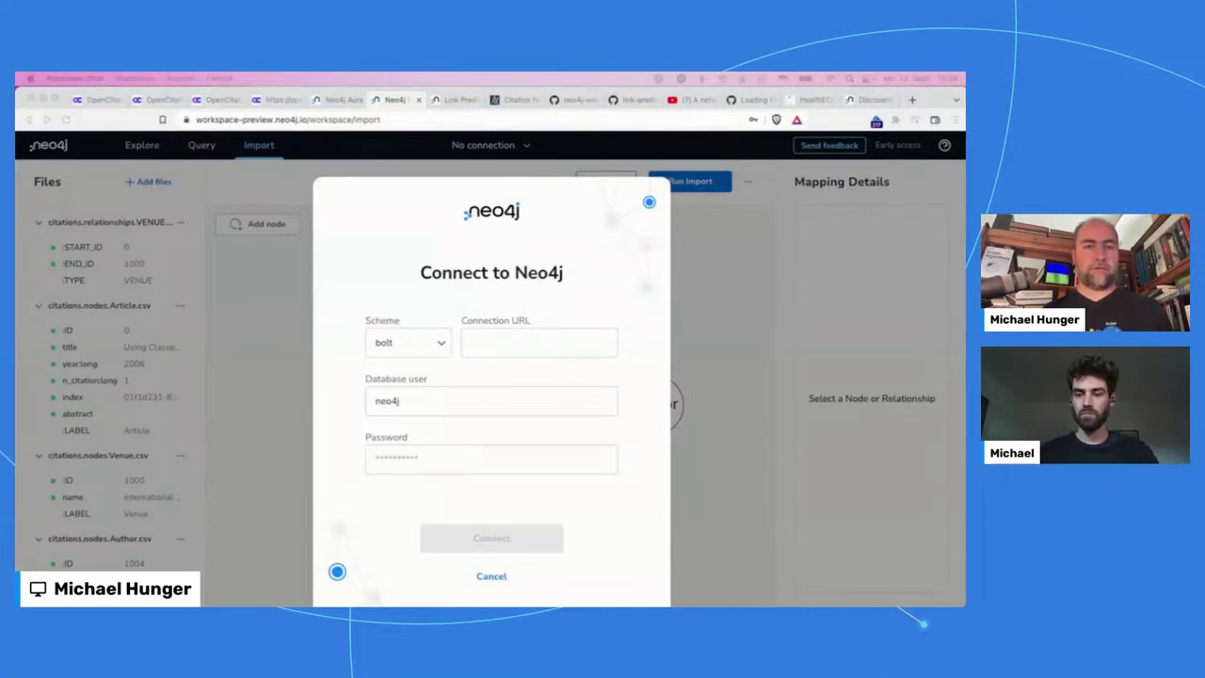
left_click(524, 349)
type("a82223c4.databases.neo4j.io")
left_click(457, 460)
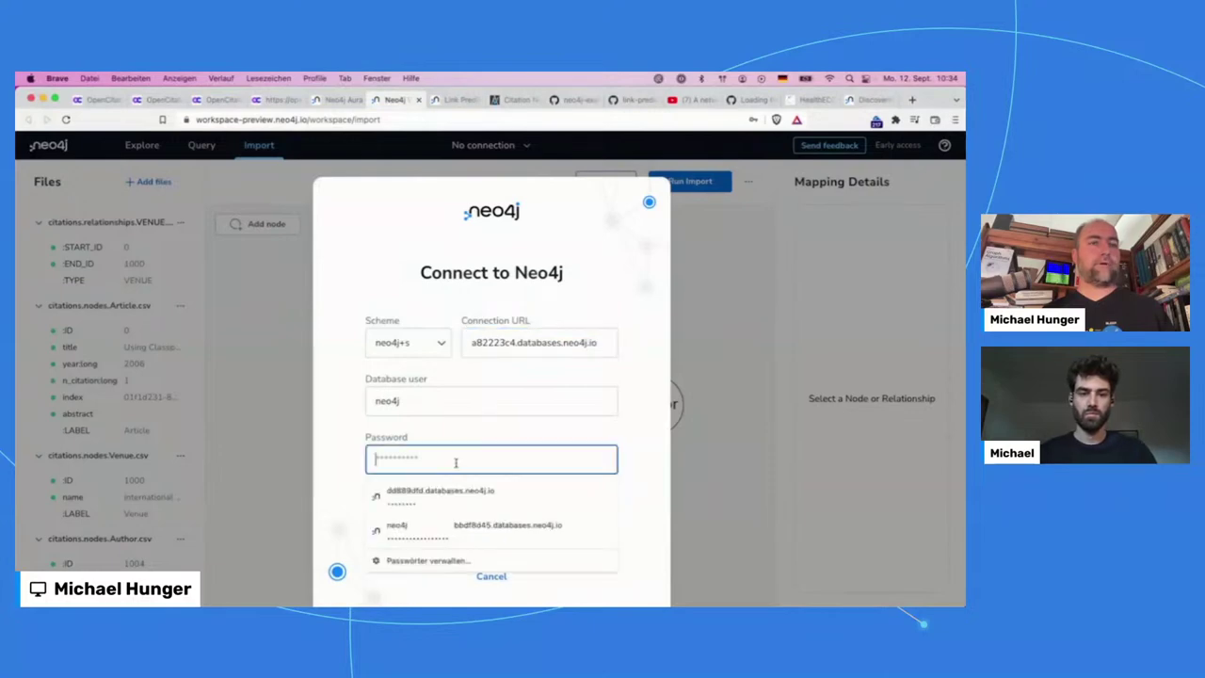
key("super+Tab")
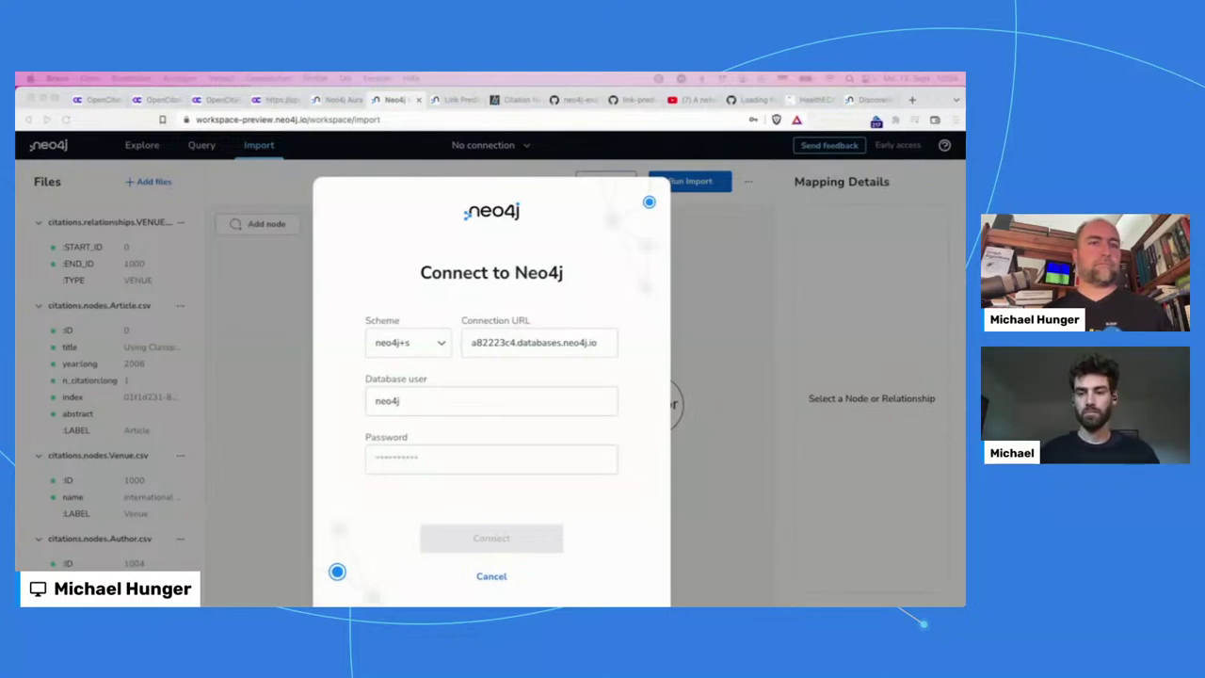
left_click(504, 457)
key("super+v")
left_click(497, 538)
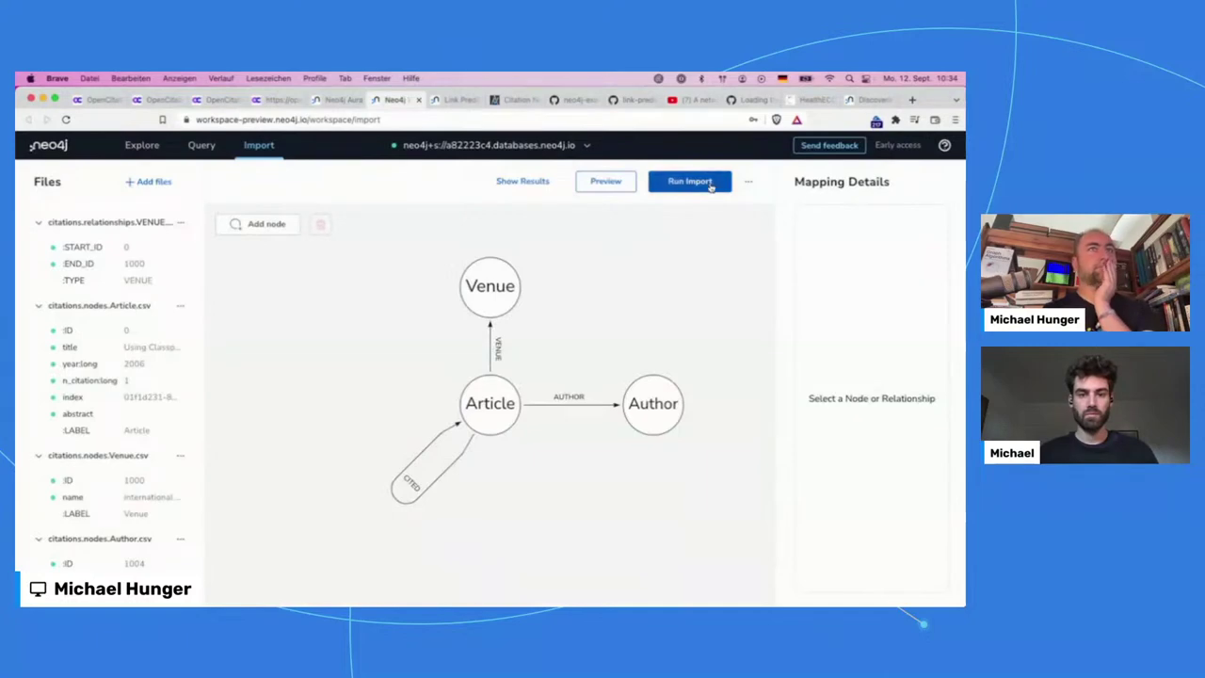
- Rerun the import, check the Citations instance's node and relationship usage in the AuraDB console, and return to the import workspace
left_click(712, 184)
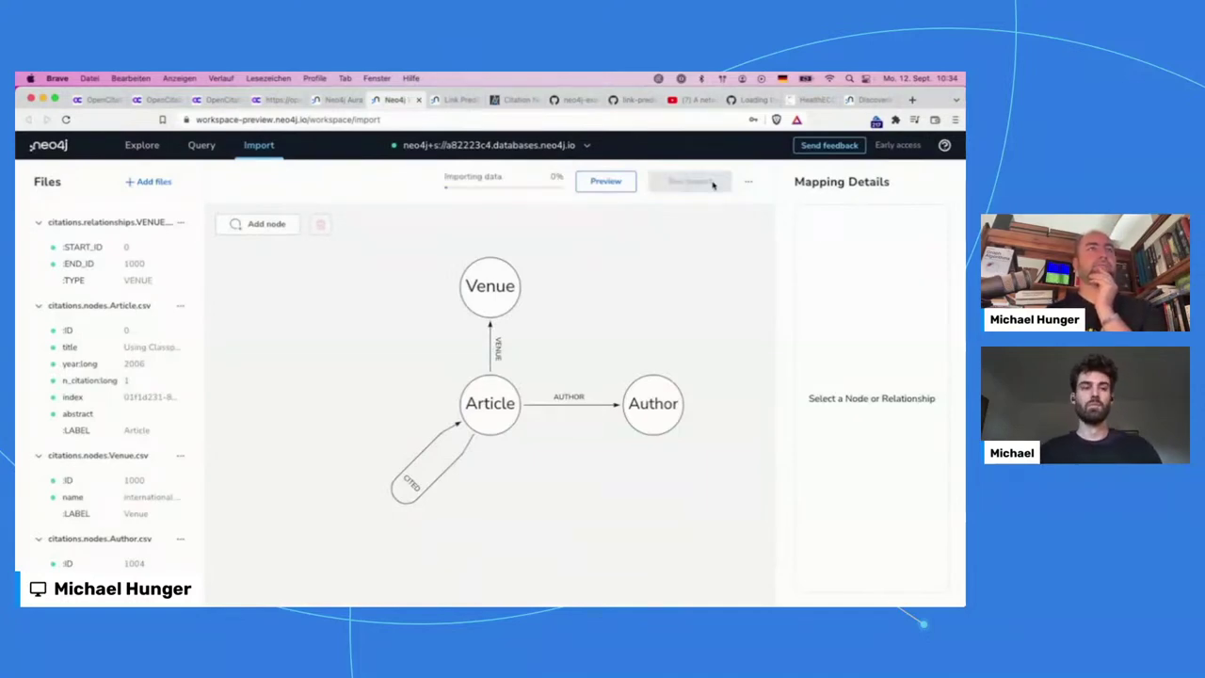
left_click(344, 100)
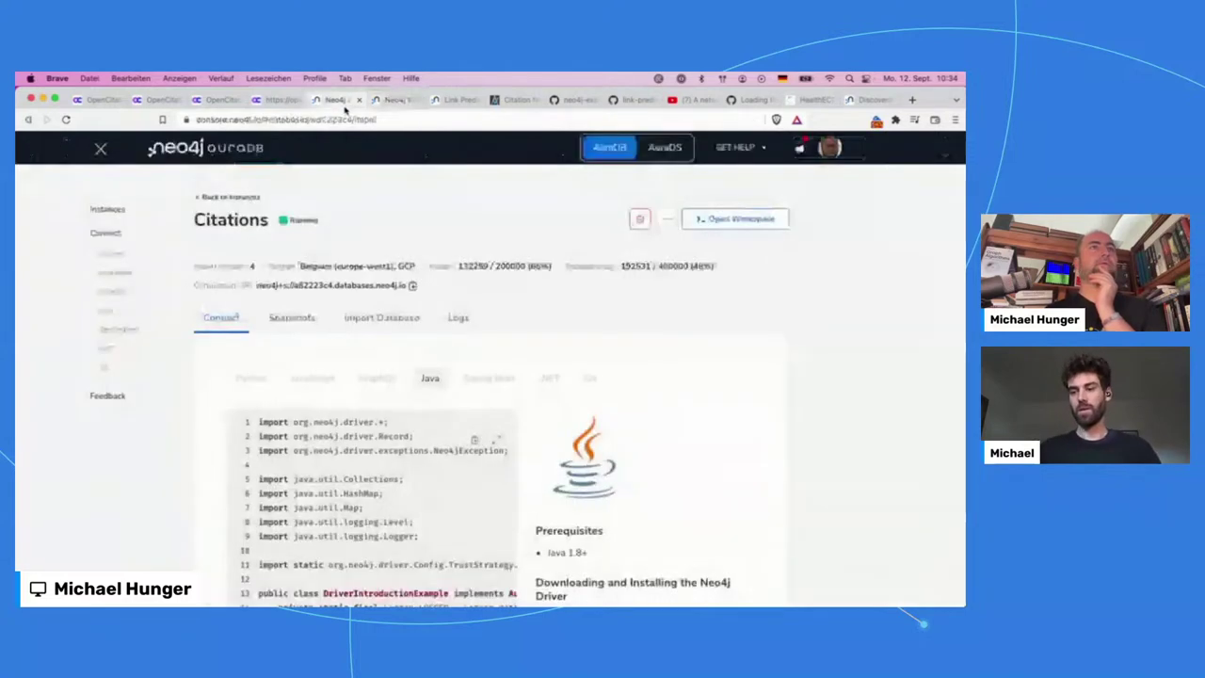
left_click(729, 219)
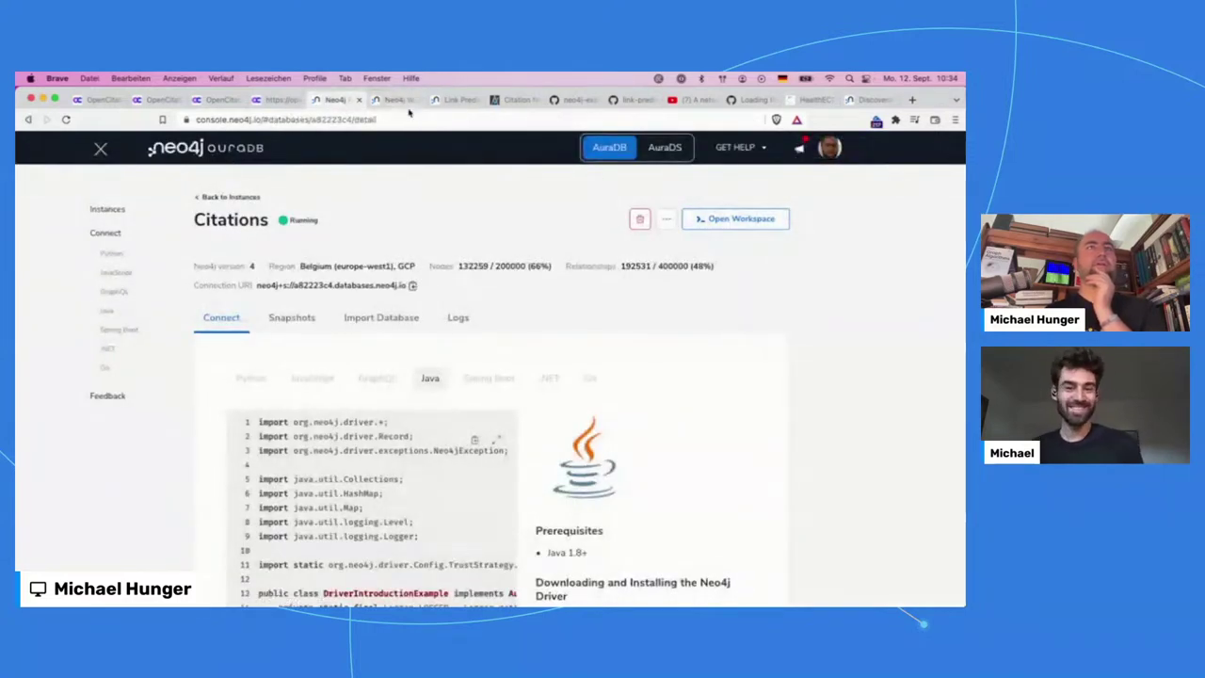
left_click(390, 101)
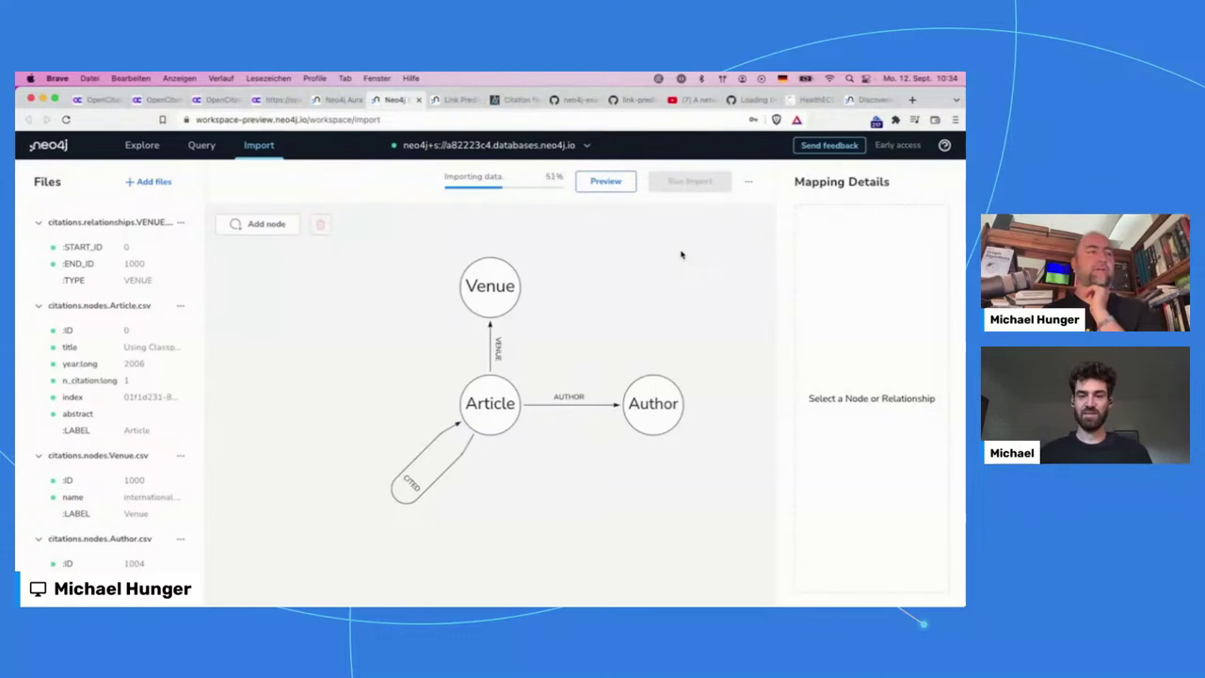
- Examine the rerun's import results for the Article, Author and Venue nodes and the AUTHOR, VENUE and CITED relationships
scroll(58, 535, "down", 1)
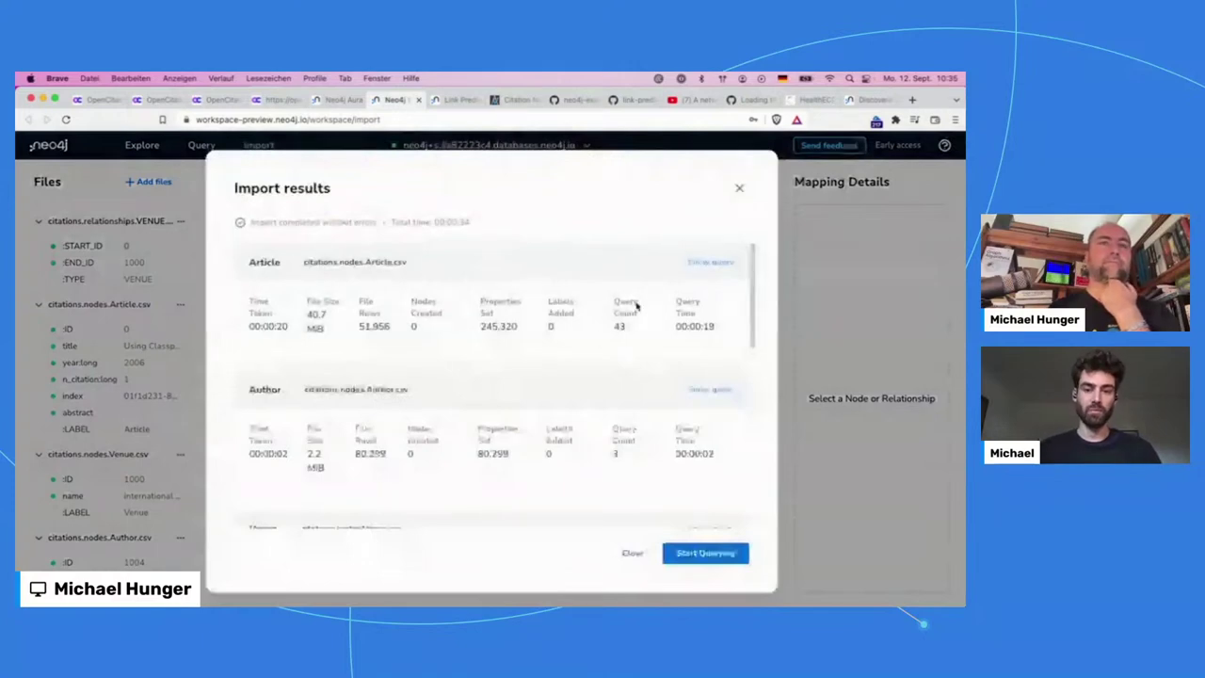
scroll(573, 357, "down", 10)
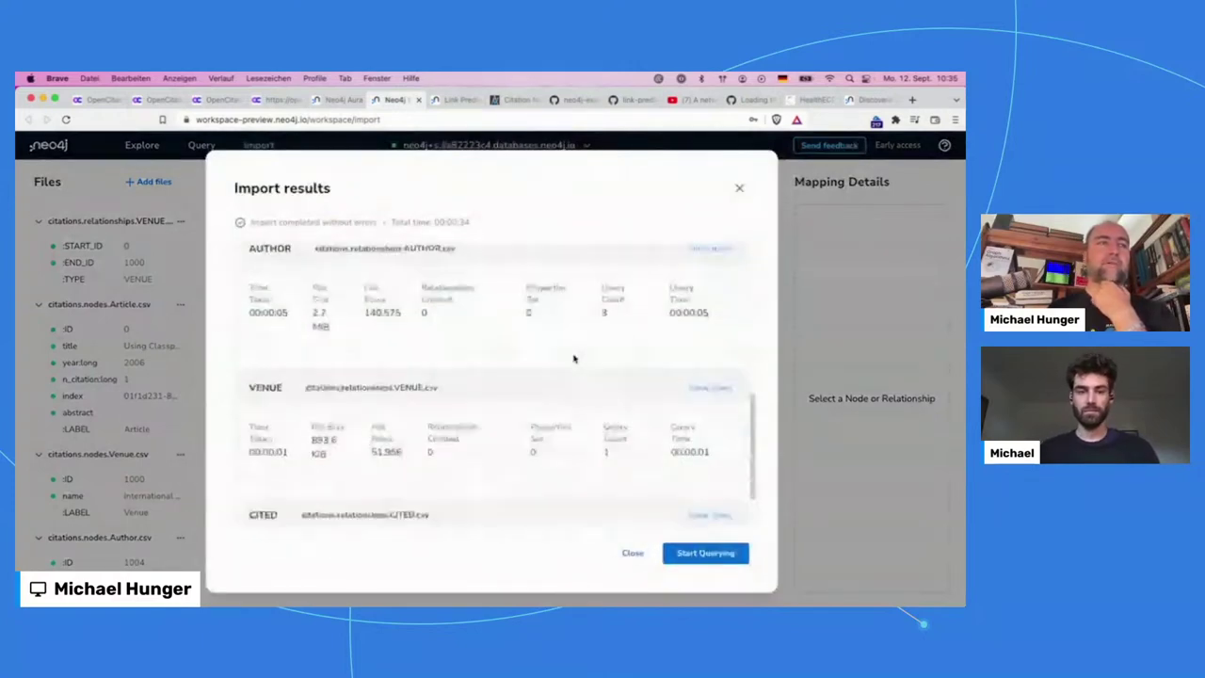
scroll(573, 358, "down", 2)
scroll(574, 357, "up", 12)
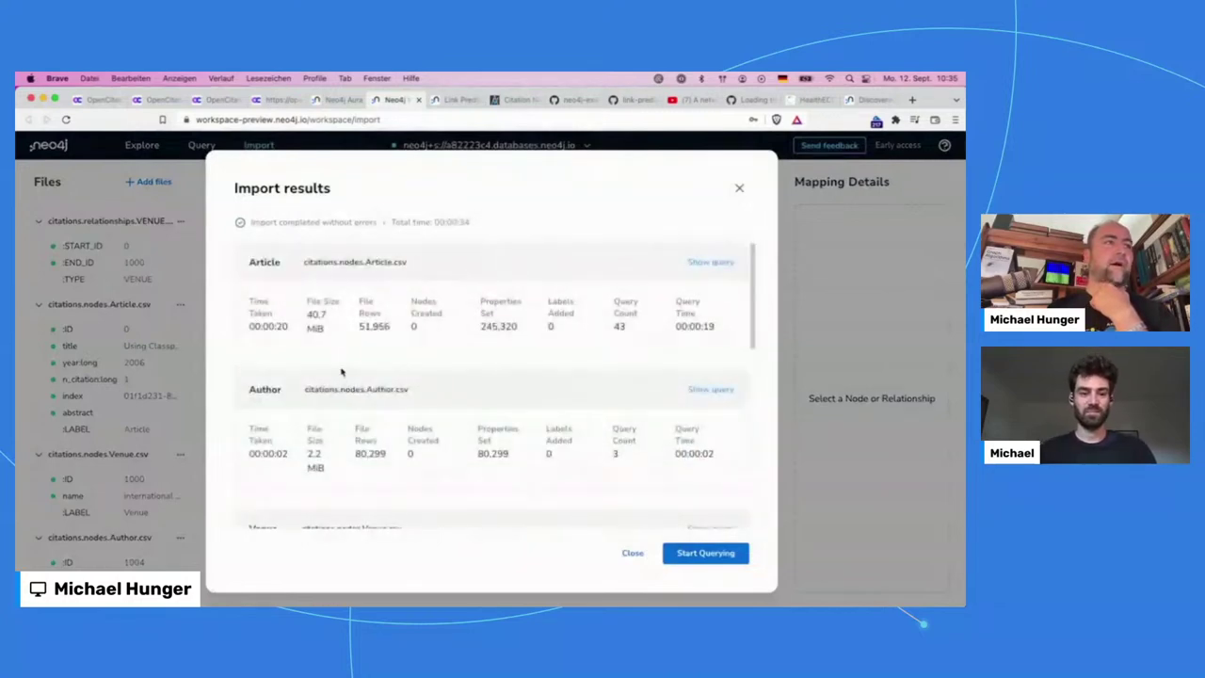
scroll(344, 377, "down", 10)
scroll(346, 378, "up", 2)
scroll(349, 378, "down", 3)
scroll(348, 378, "up", 5)
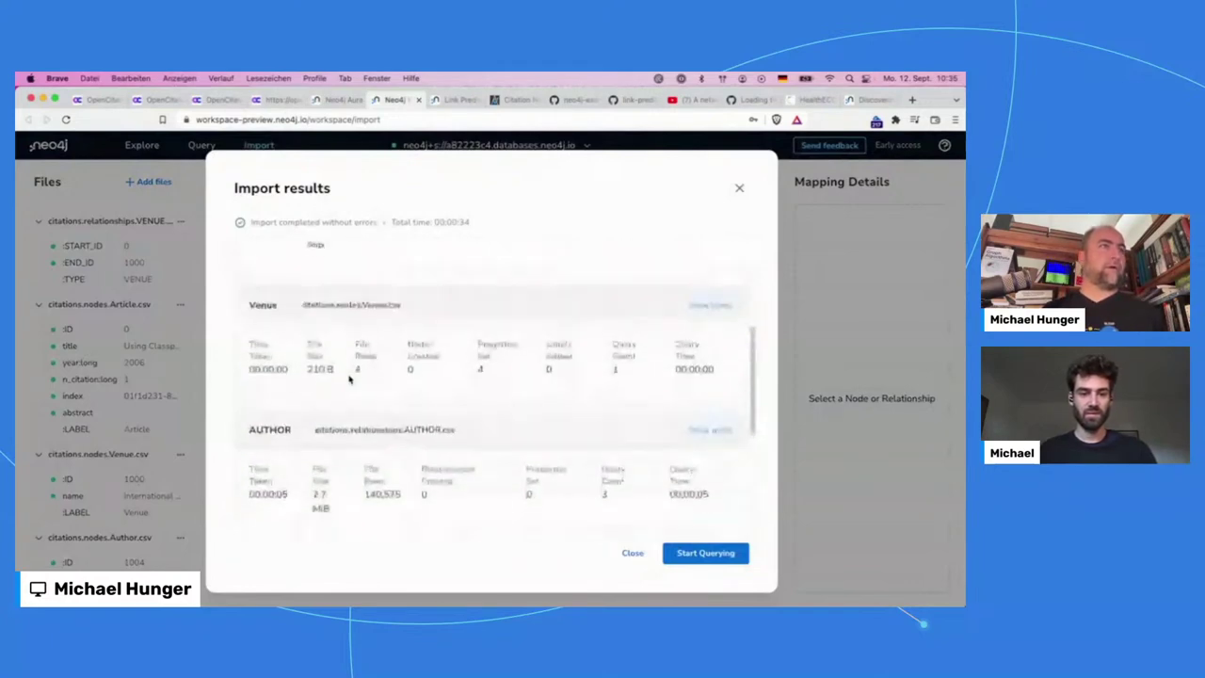
- Review the import results, then reveal the Article node's key and load queries and examine the load query's MERGE statement
scroll(348, 378, "up", 2)
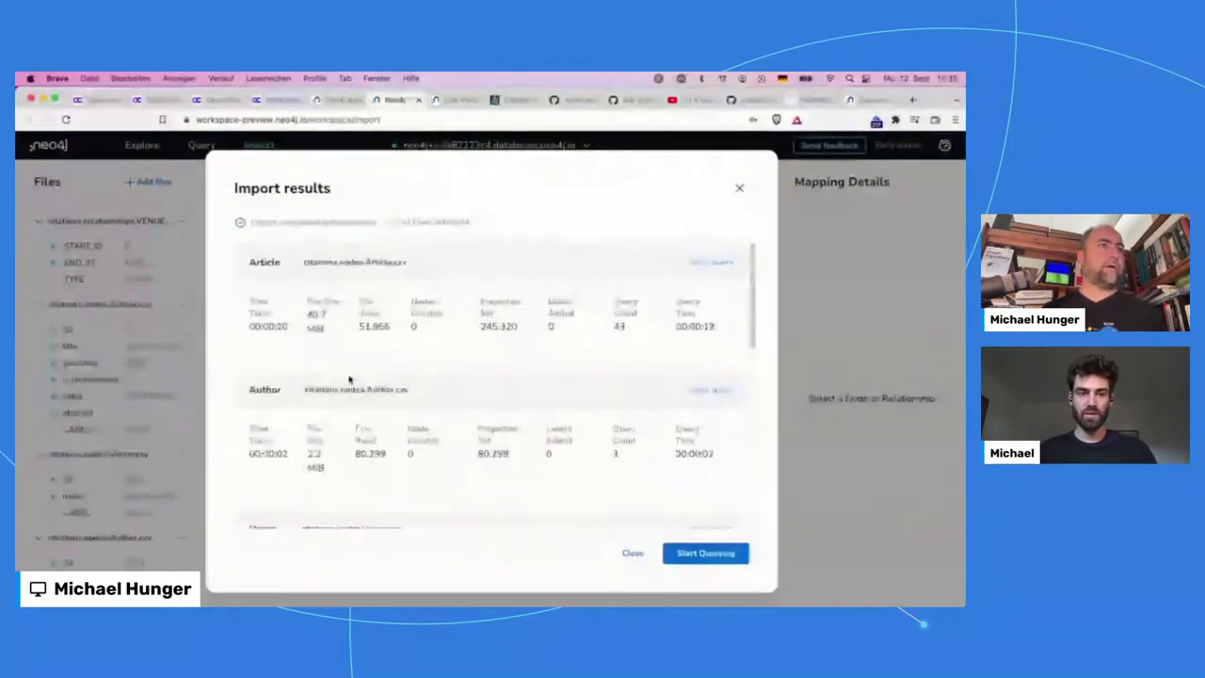
scroll(357, 352, "down", 1)
scroll(358, 356, "up", 1)
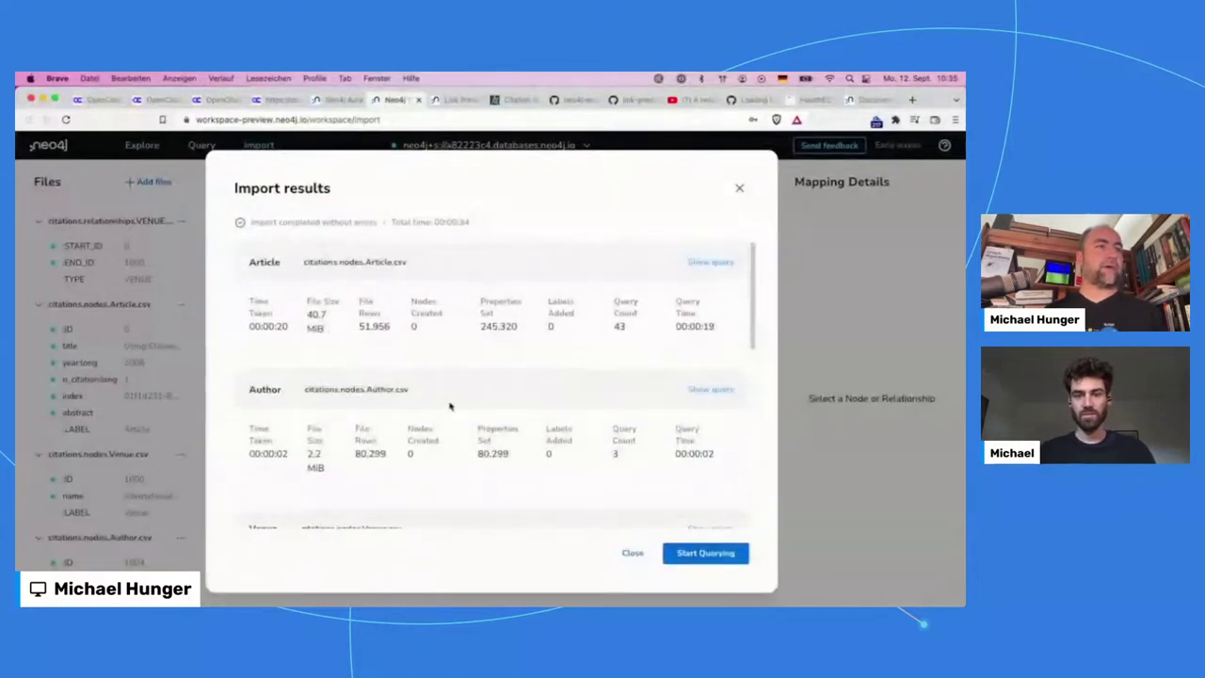
scroll(450, 407, "down", 5)
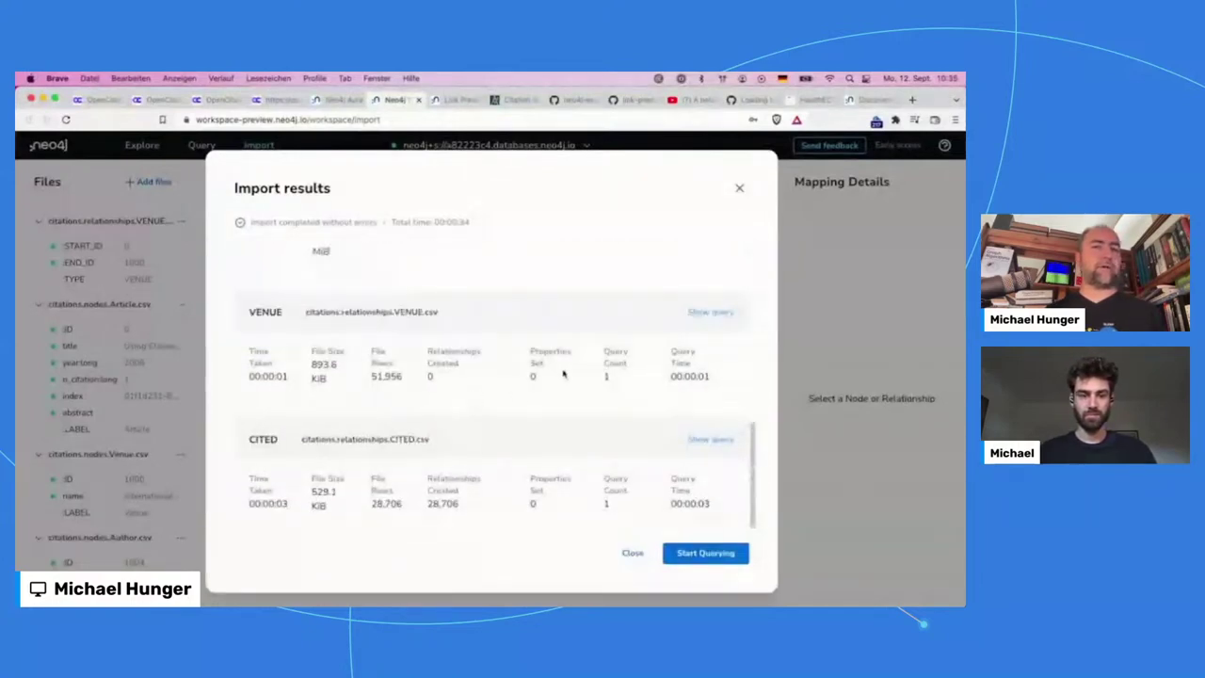
scroll(678, 397, "up", 6)
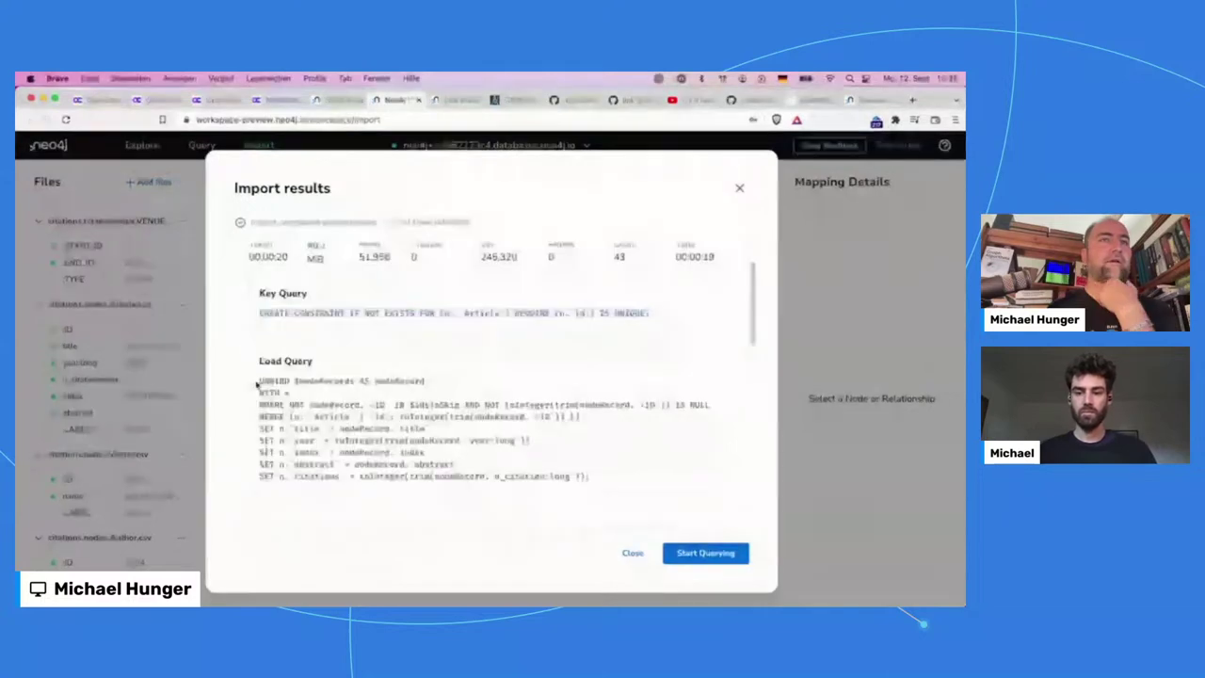
left_click_drag(256, 384, 590, 476)
scroll(626, 485, "down", 1)
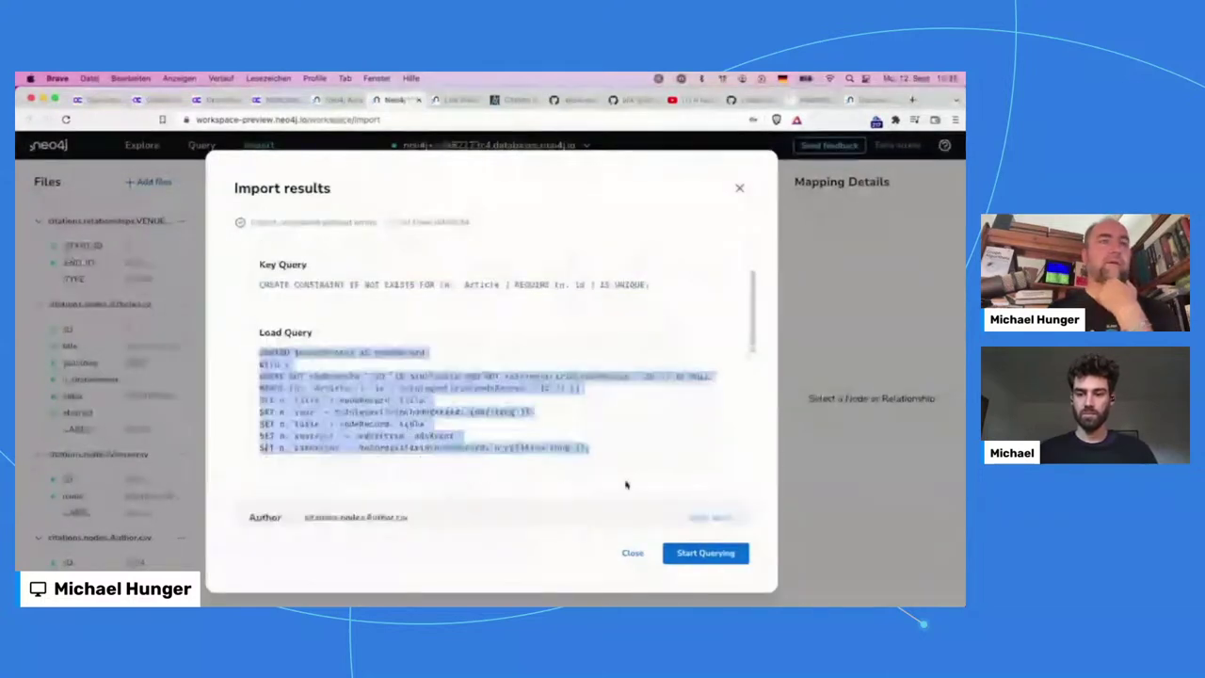
scroll(626, 485, "down", 2)
left_click(265, 334)
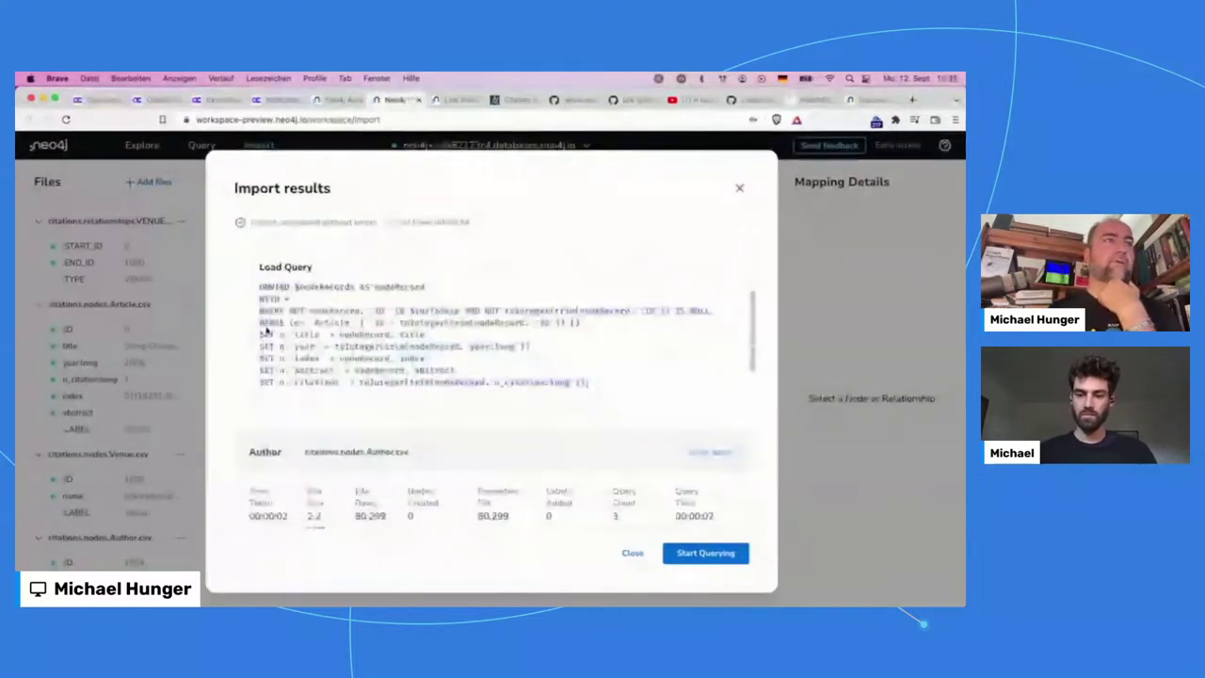
double_click(267, 325)
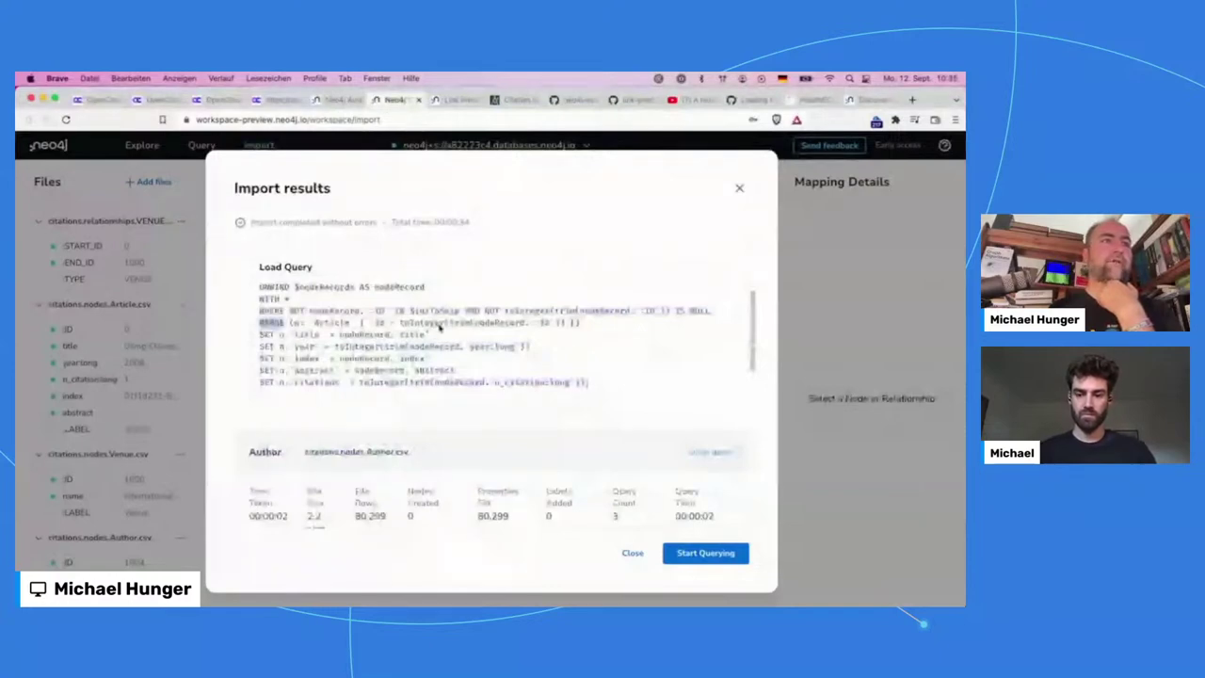
- Start querying the imported data from the import results and look over the resulting sample graph
scroll(439, 327, "down", 5)
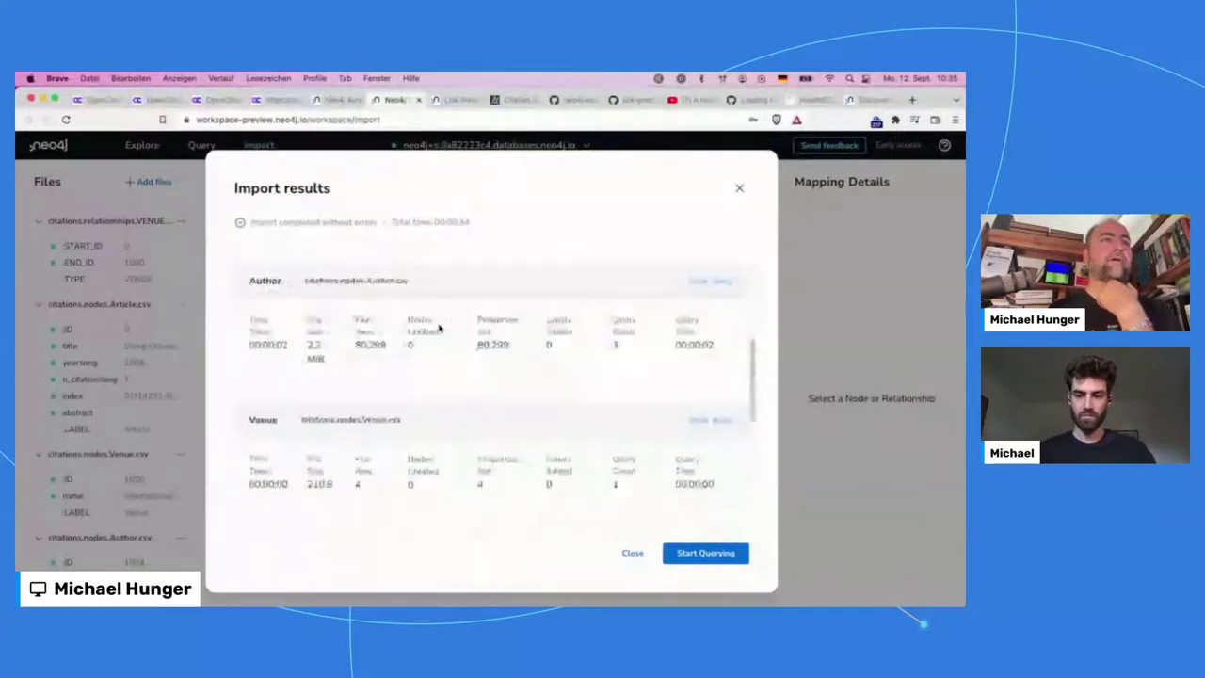
scroll(439, 327, "down", 3)
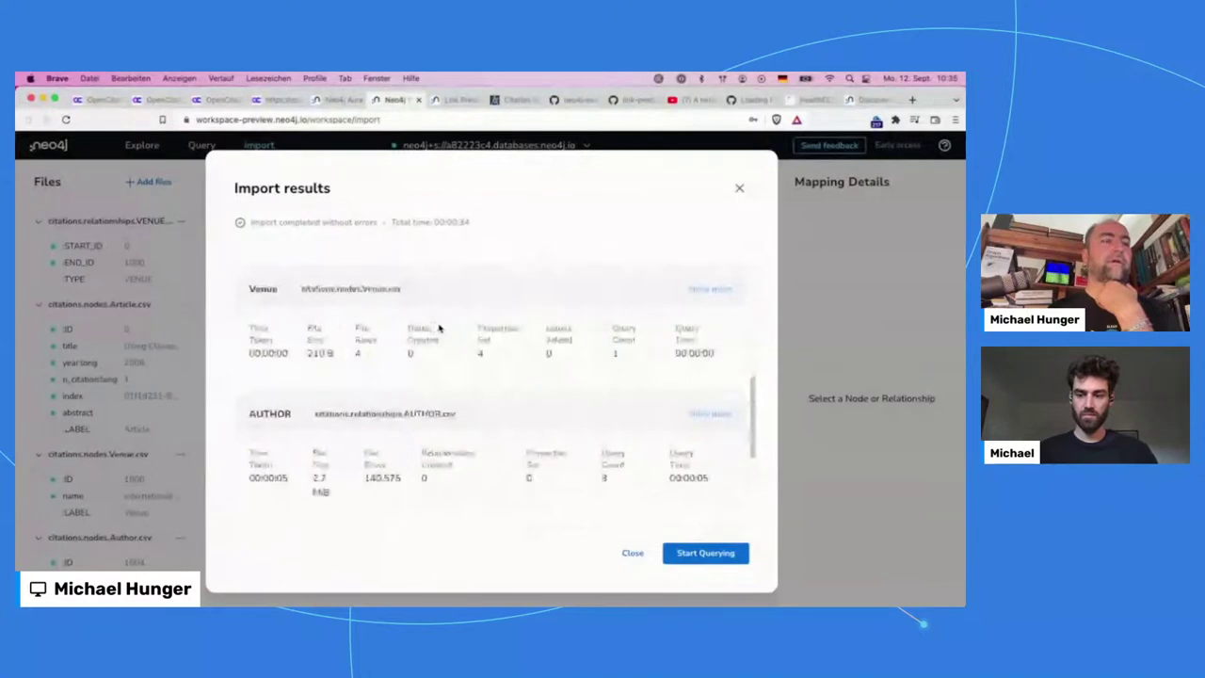
scroll(439, 327, "down", 3)
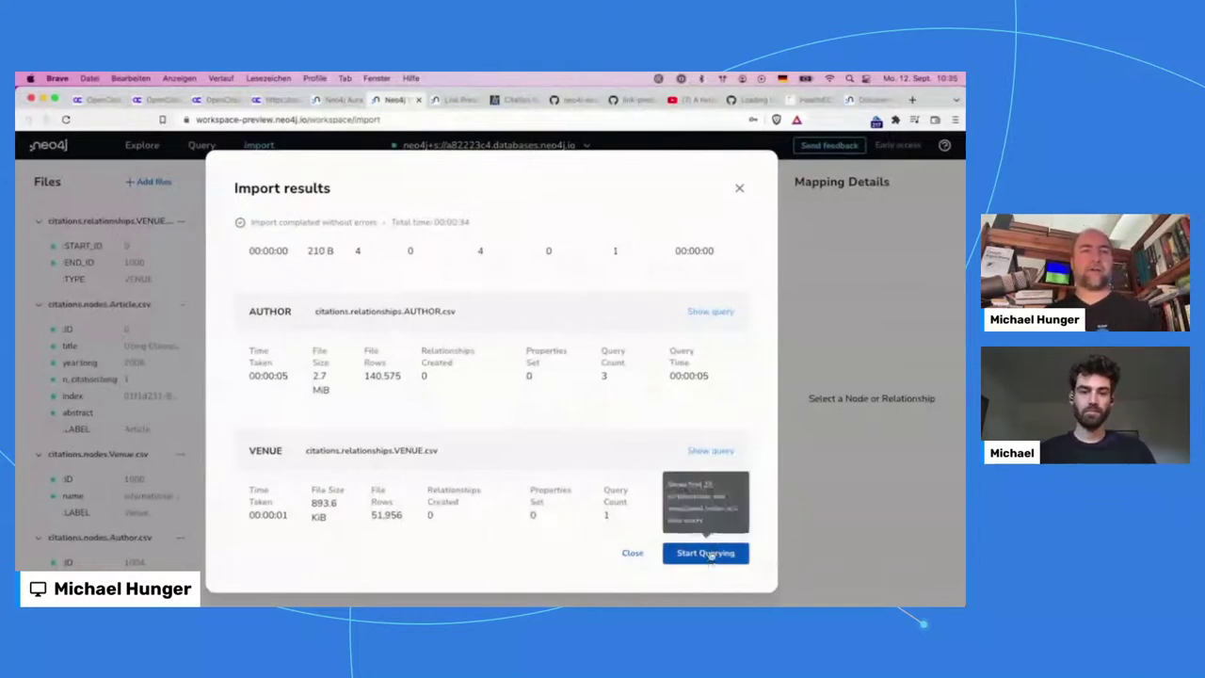
left_click(708, 554)
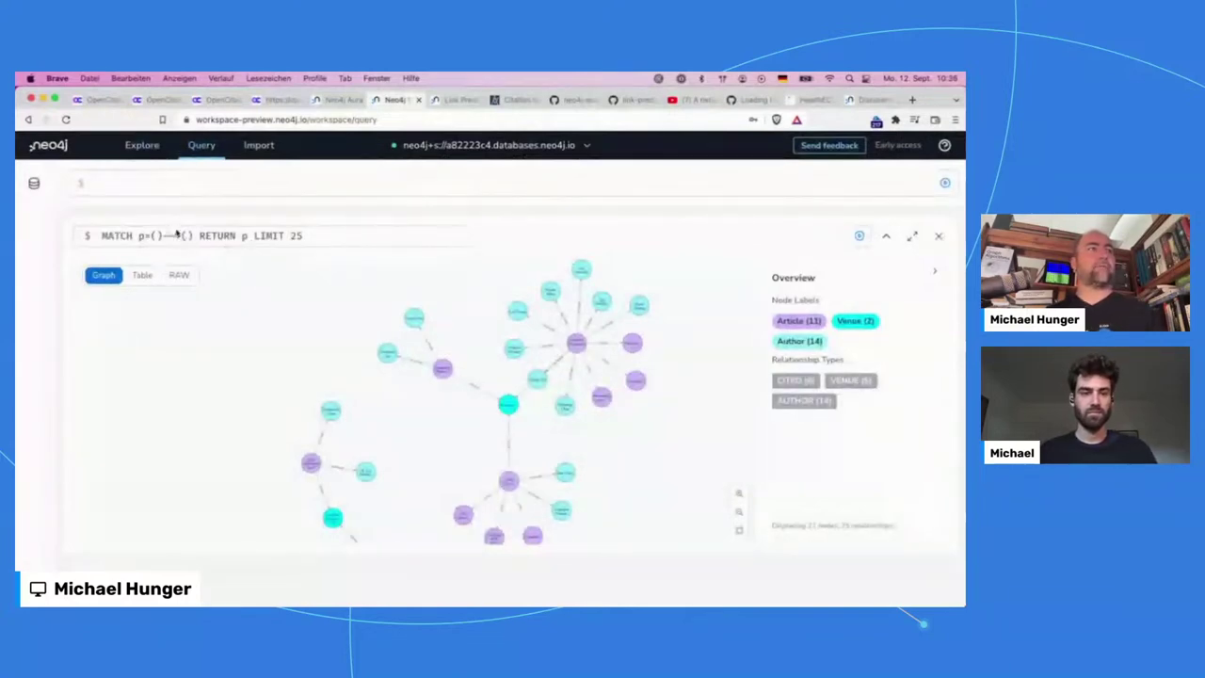
left_click_drag(590, 436, 496, 403)
scroll(496, 403, "down", 2)
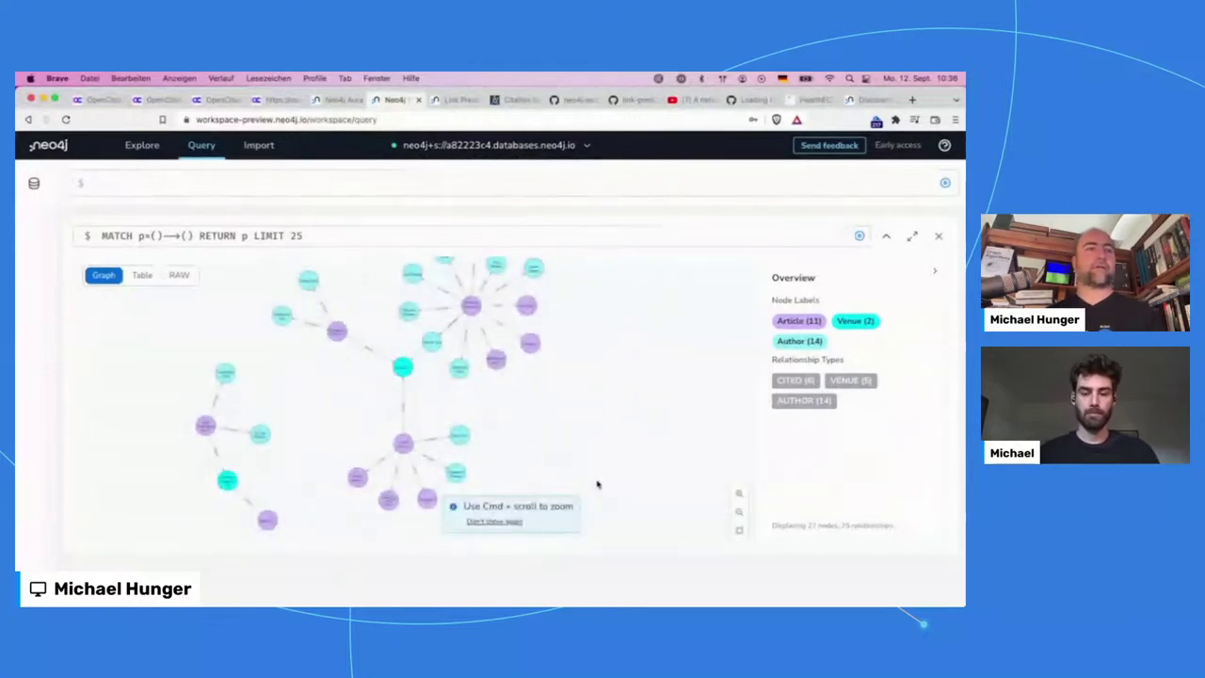
scroll(596, 484, "up", 3)
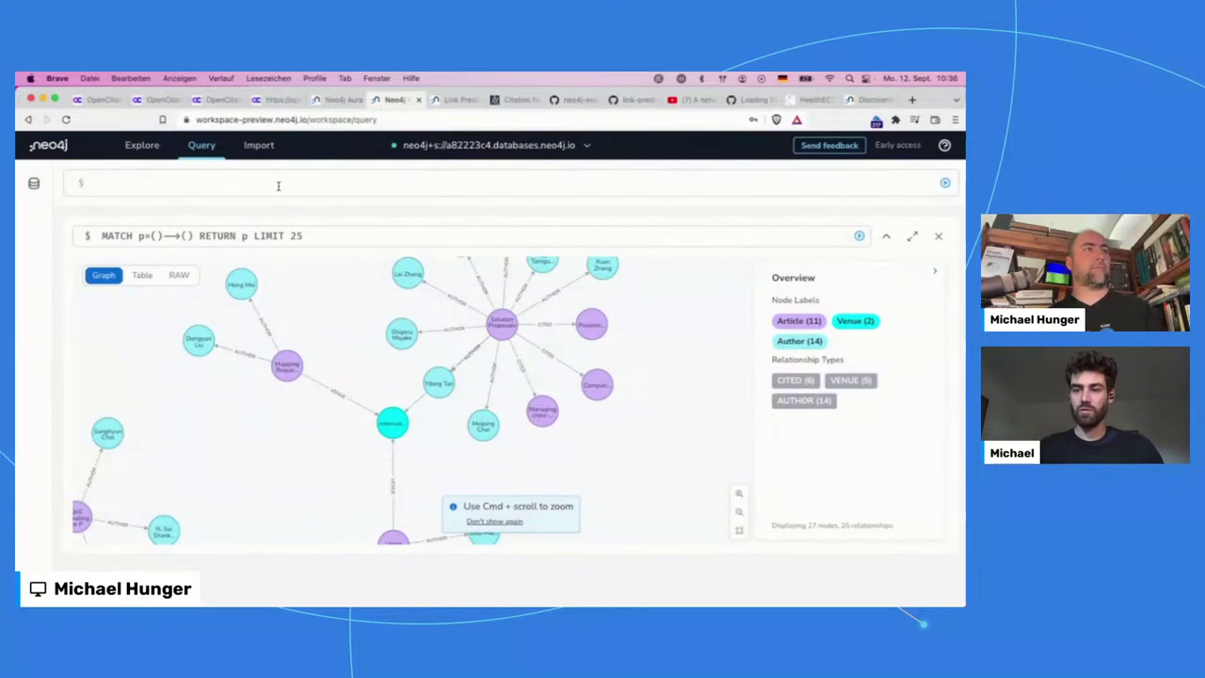
- Run the query "call db.schema.visualization" to display the database schema
type("call db.sche")
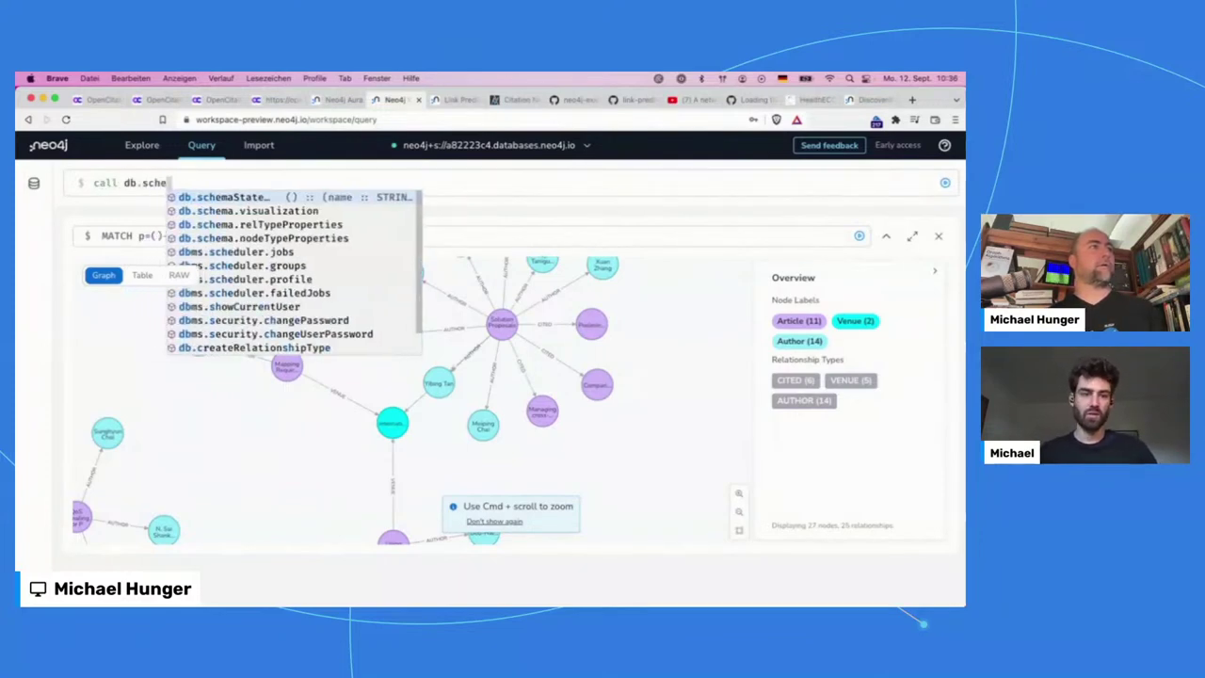
key("Down")
key("Return")
key("Return")
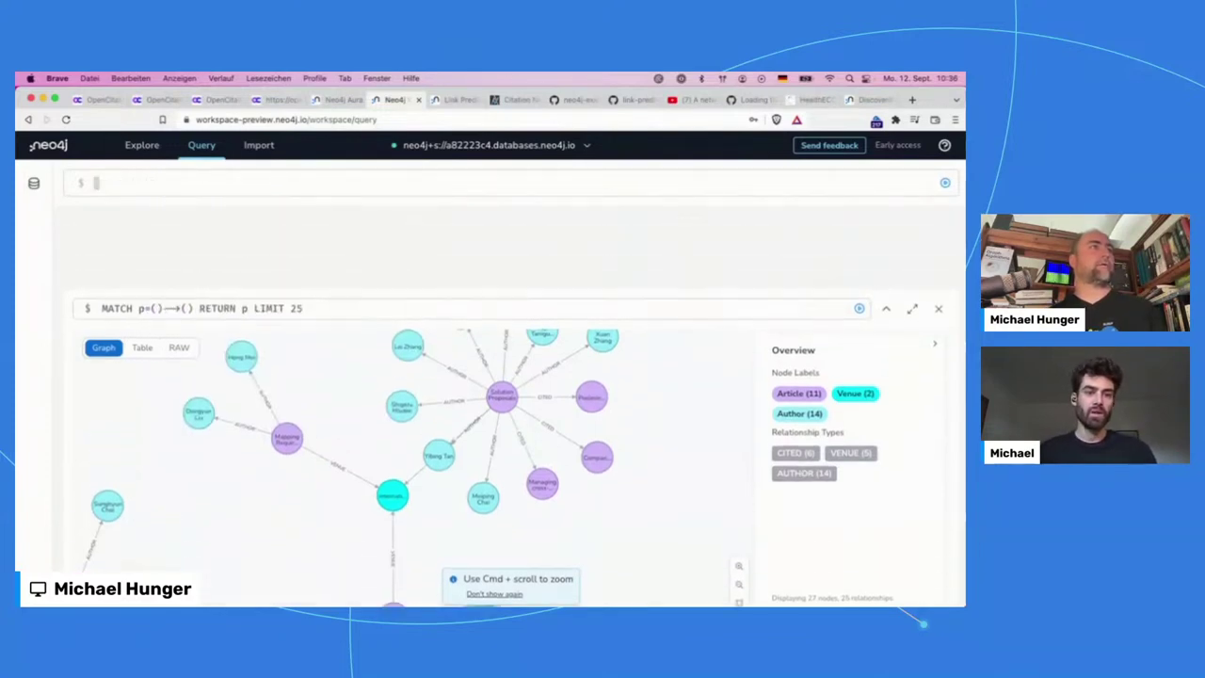
- Reposition the Article, Author and Venue nodes in the schema graph and inspect their properties
left_click(463, 353)
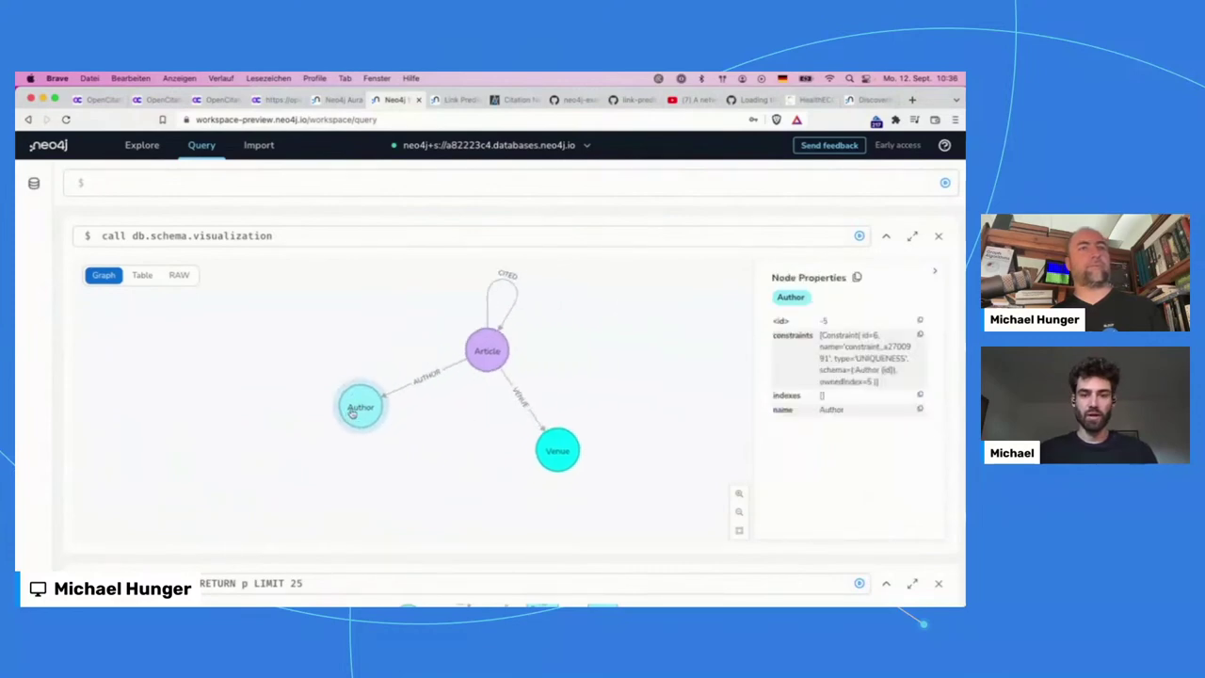
left_click(574, 465)
left_click(565, 434)
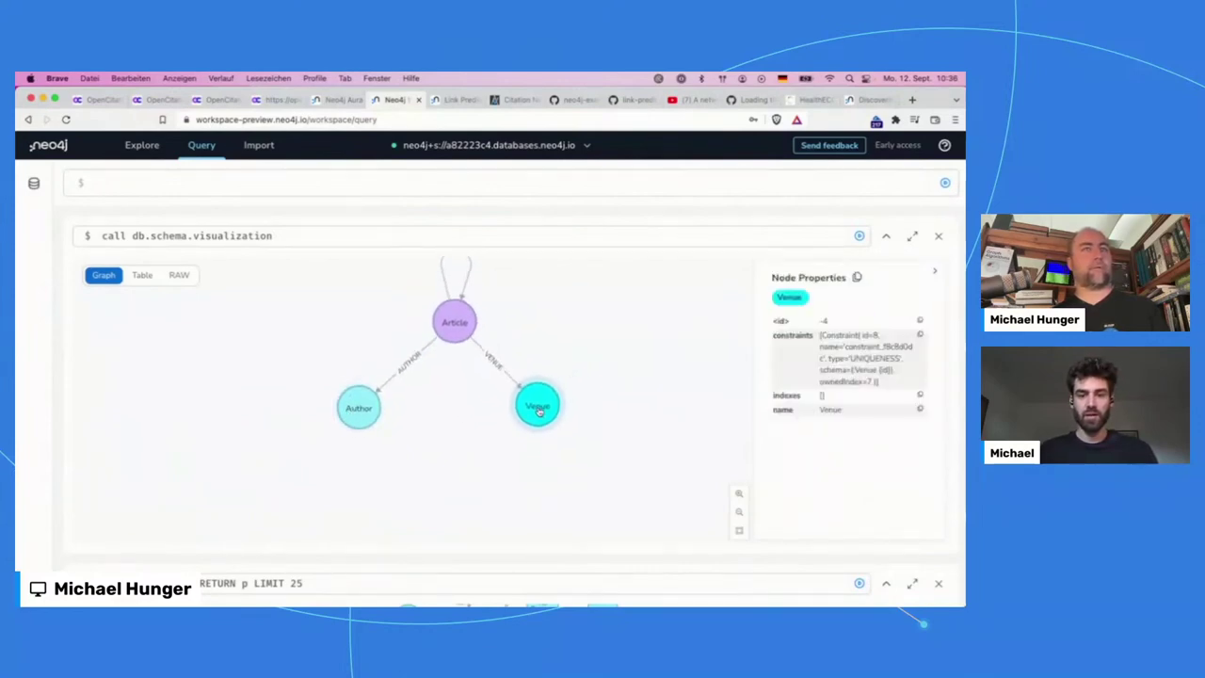
left_click(541, 334)
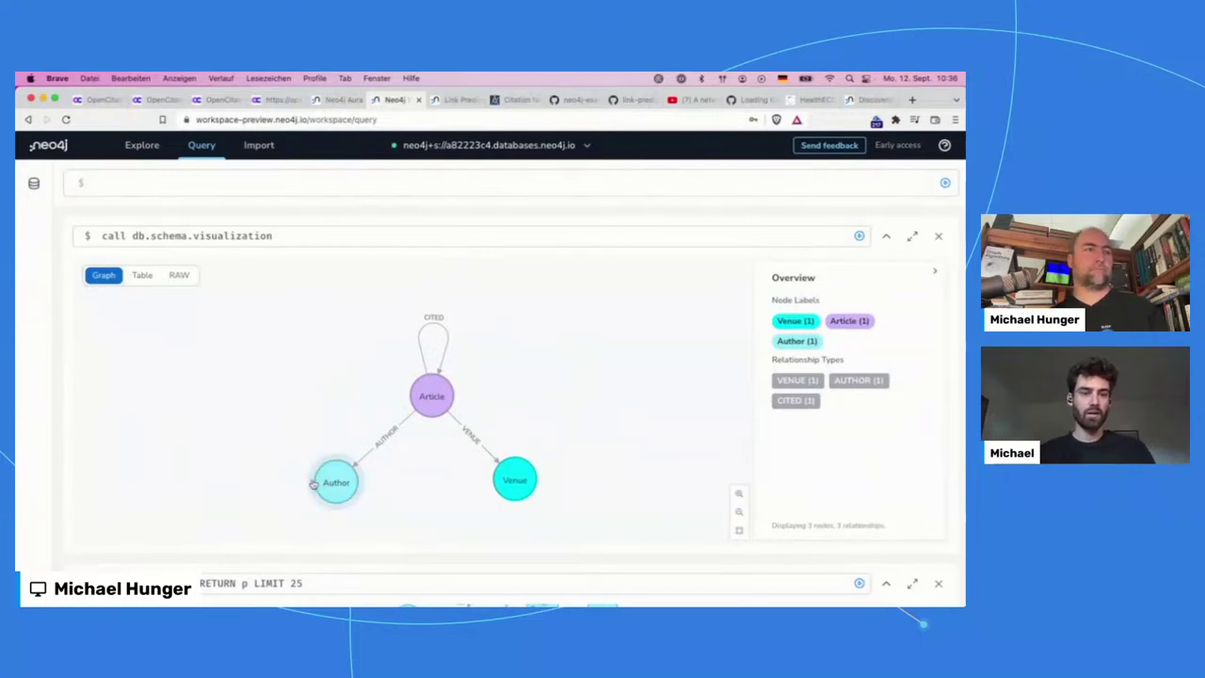
left_click(335, 481)
left_click(571, 348)
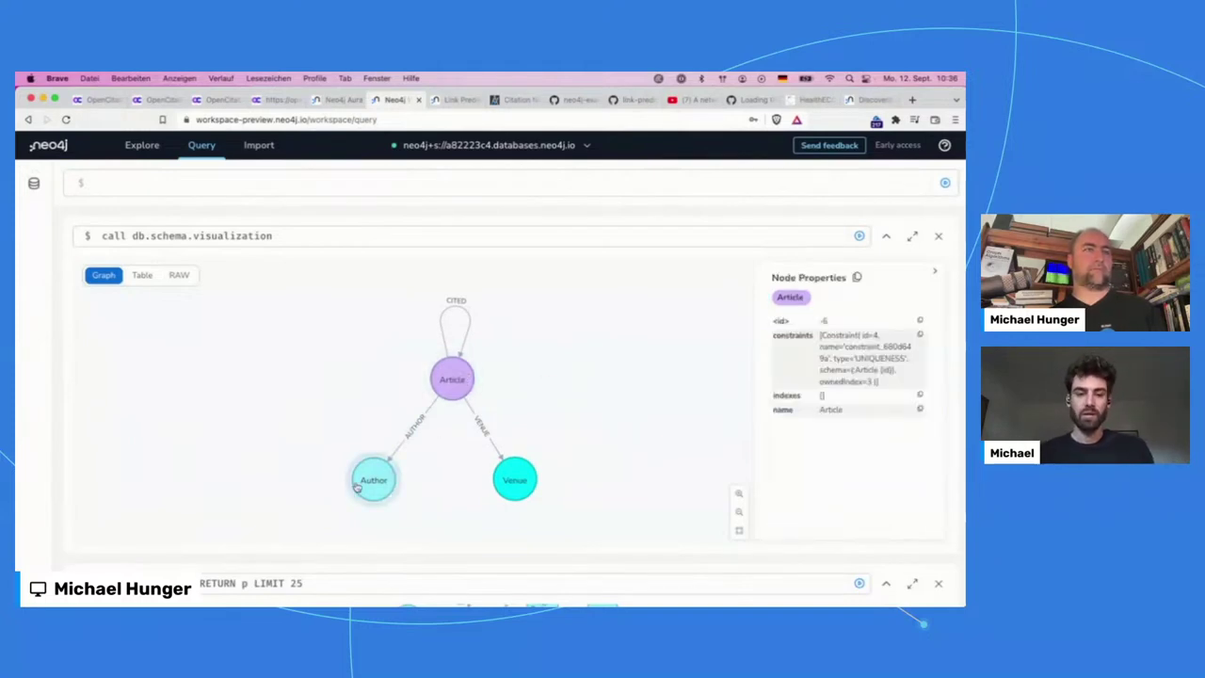
- Compare the schema graph with the import model, arranging Venue above Article and Author to the right of Article to match
left_click(271, 148)
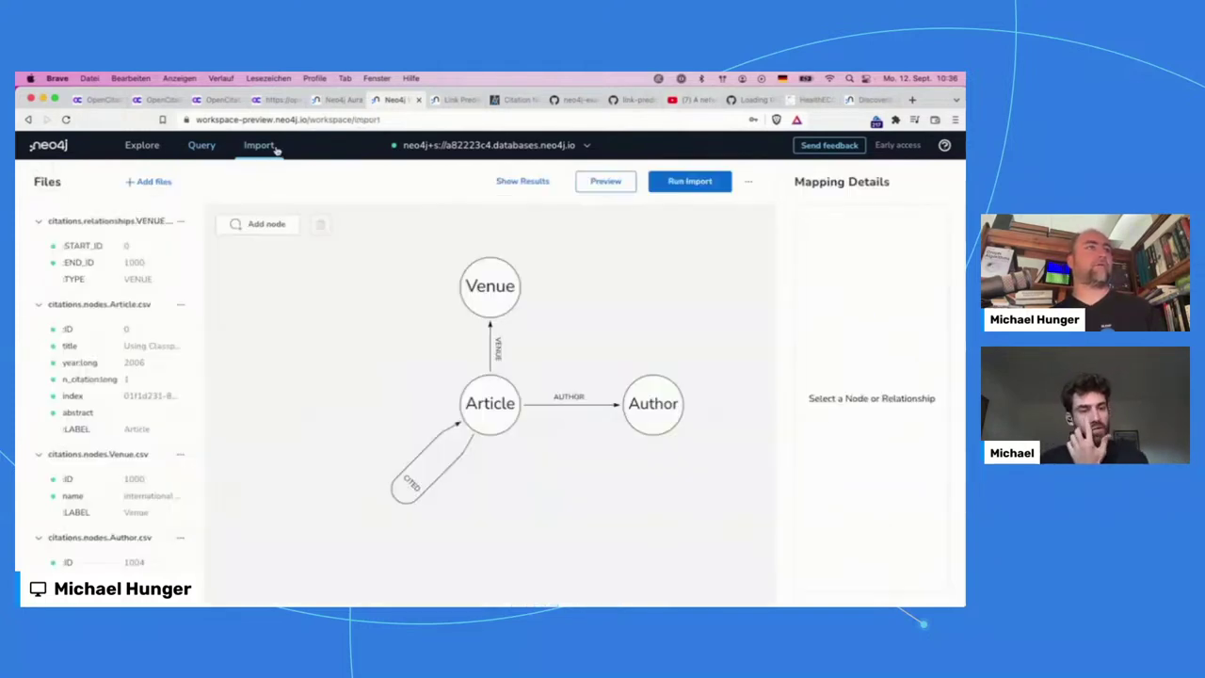
left_click(202, 147)
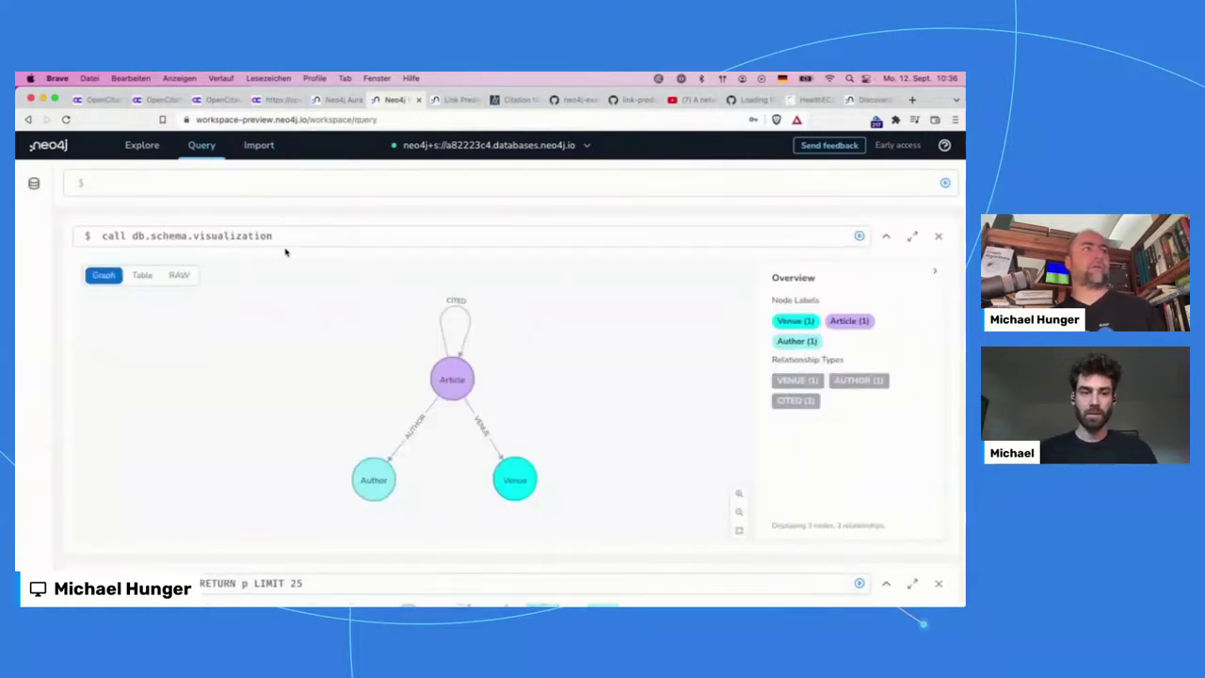
mouse_move(521, 481)
left_click_drag(521, 480, 490, 314)
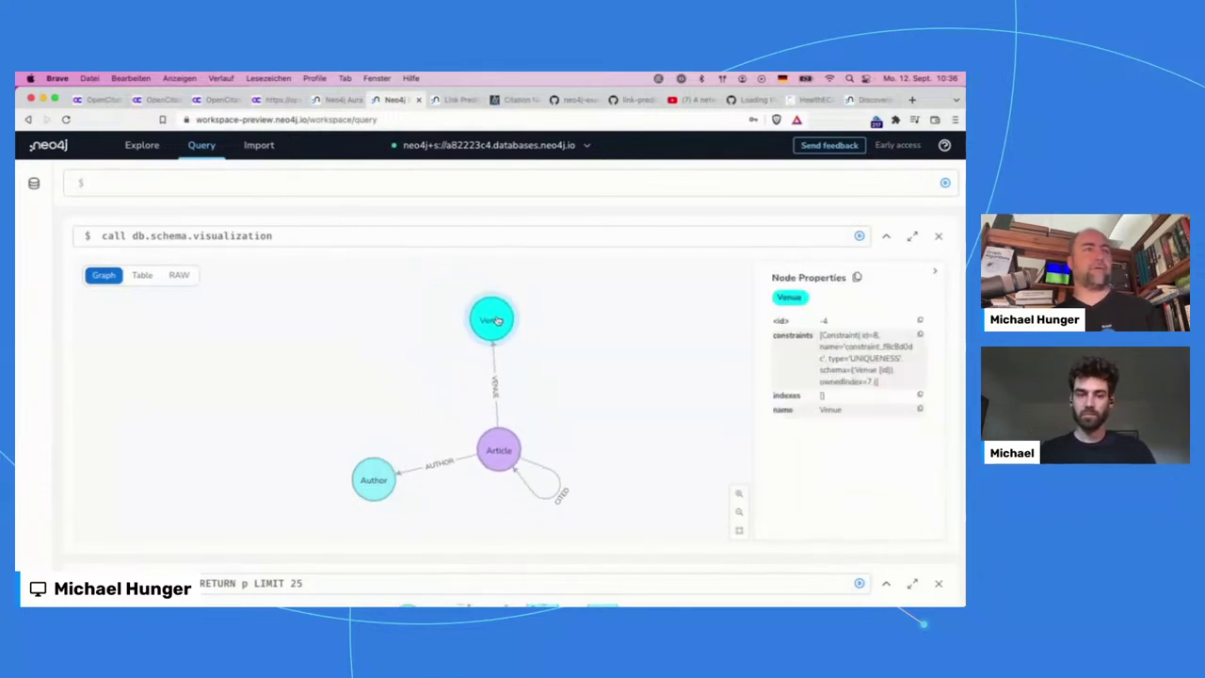
mouse_move(376, 485)
left_click_drag(377, 485, 594, 446)
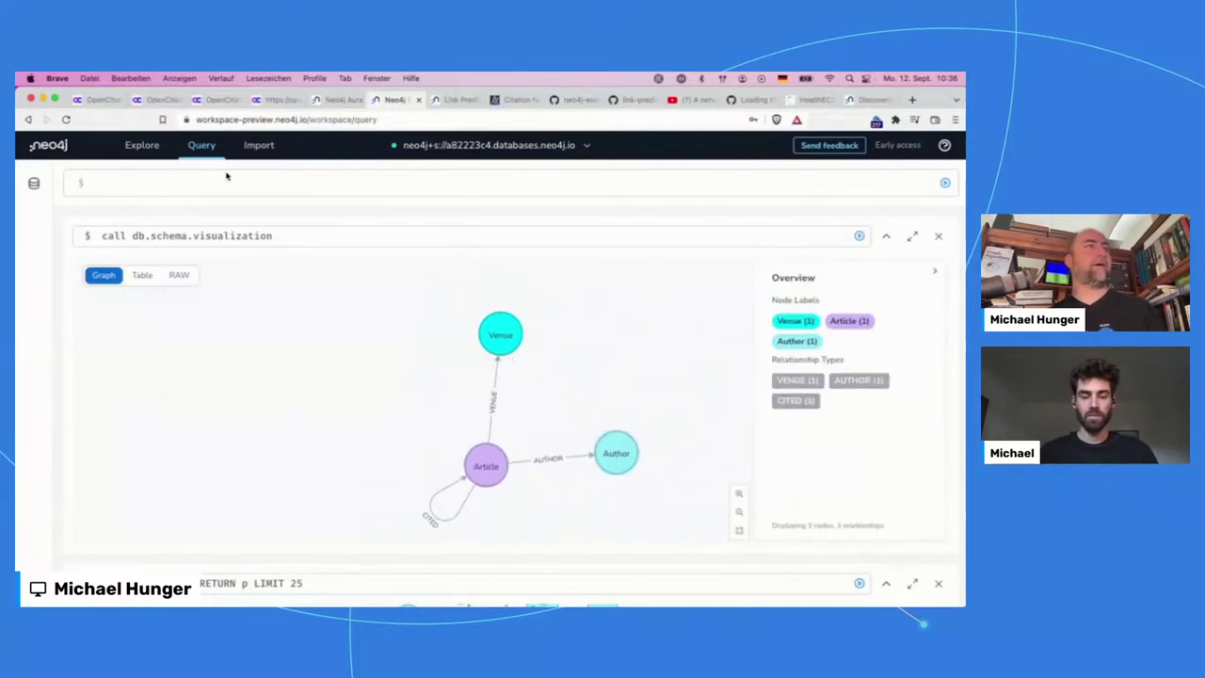
left_click(257, 147)
left_click(193, 147)
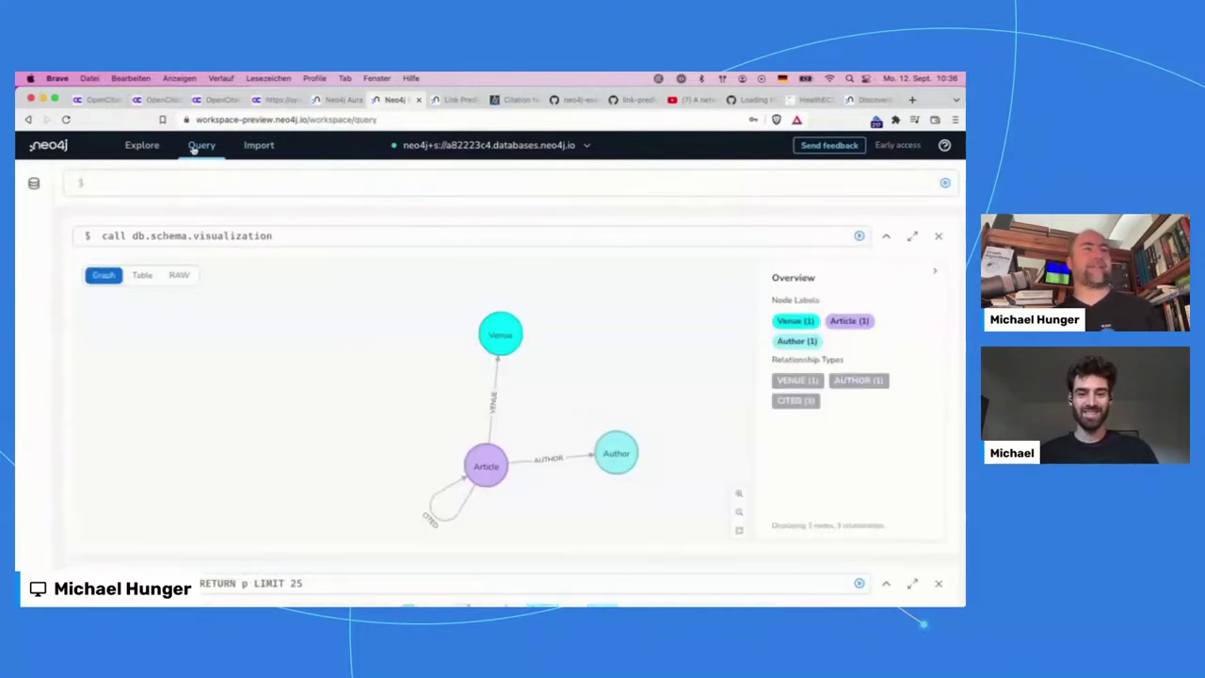
left_click(473, 467)
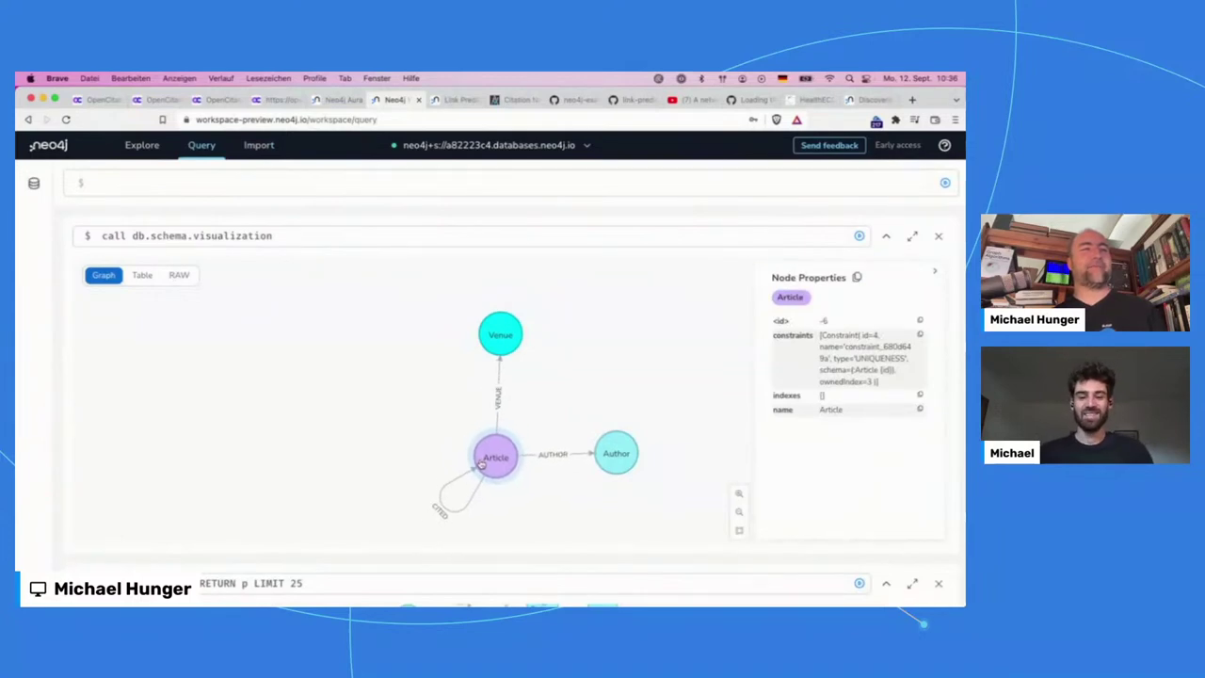
- Close the schema visualization result and look over the sample graph of articles, authors and venues
left_click(942, 236)
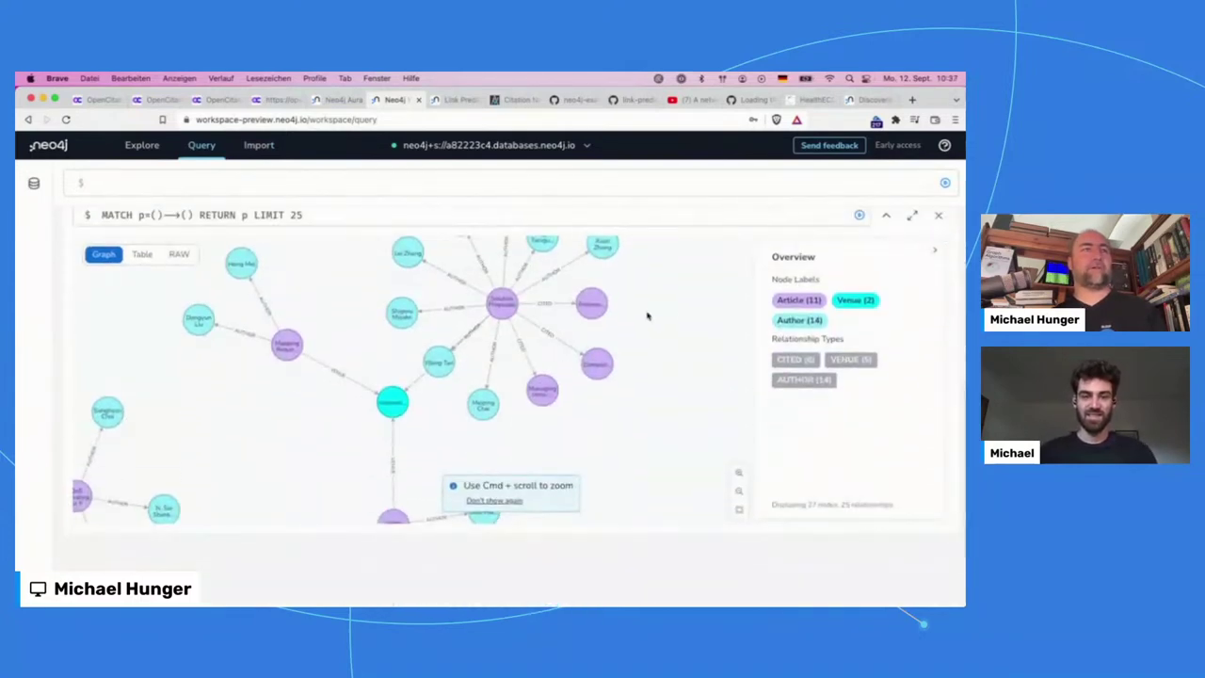
left_click_drag(661, 403, 704, 292)
left_click_drag(301, 410, 327, 317)
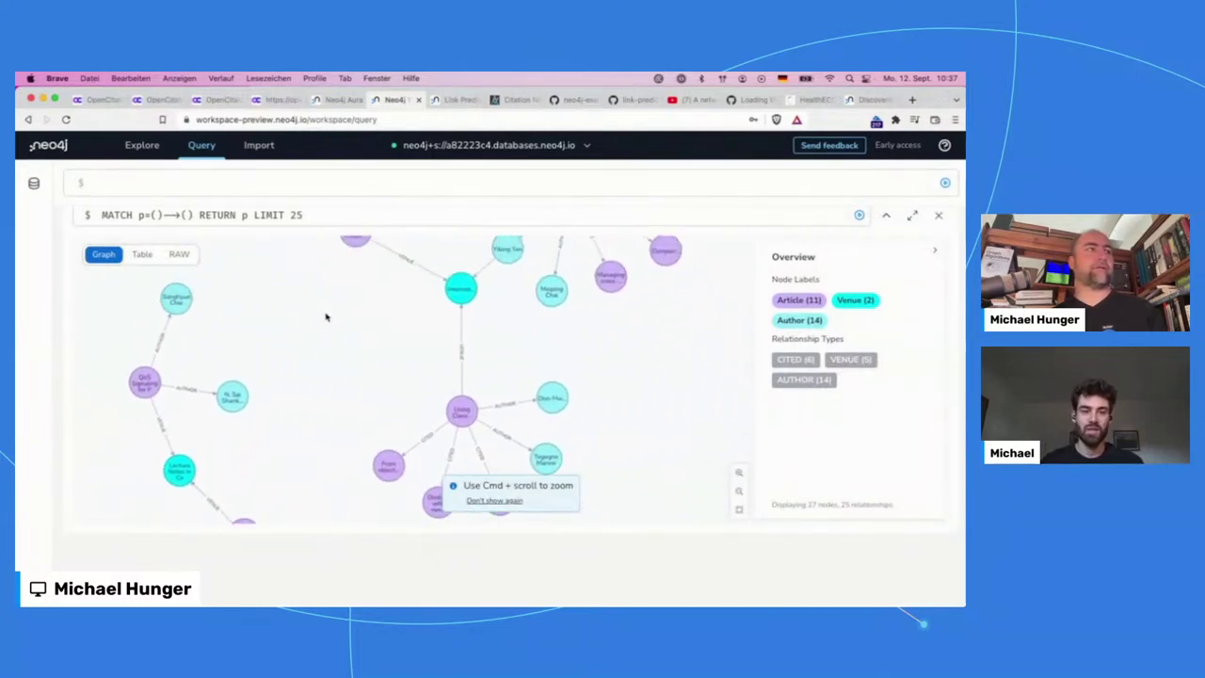
- Check the node and relationship totals in the database information, then hide it again
left_click(33, 186)
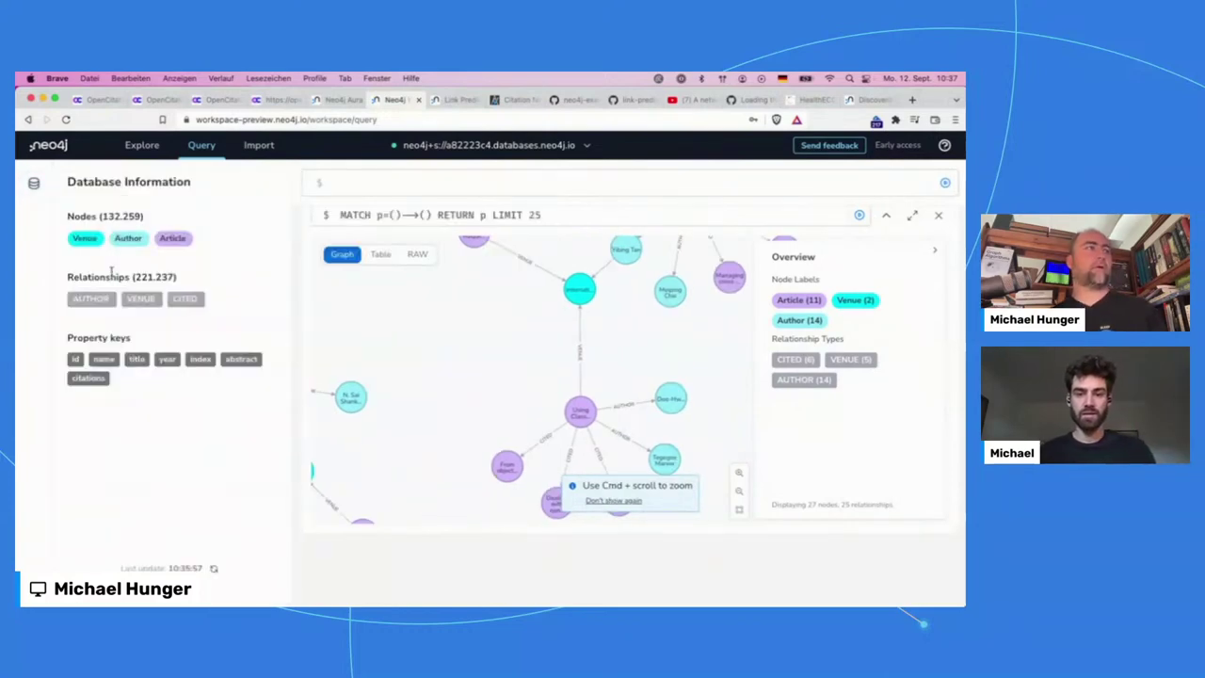
left_click_drag(102, 217, 142, 216)
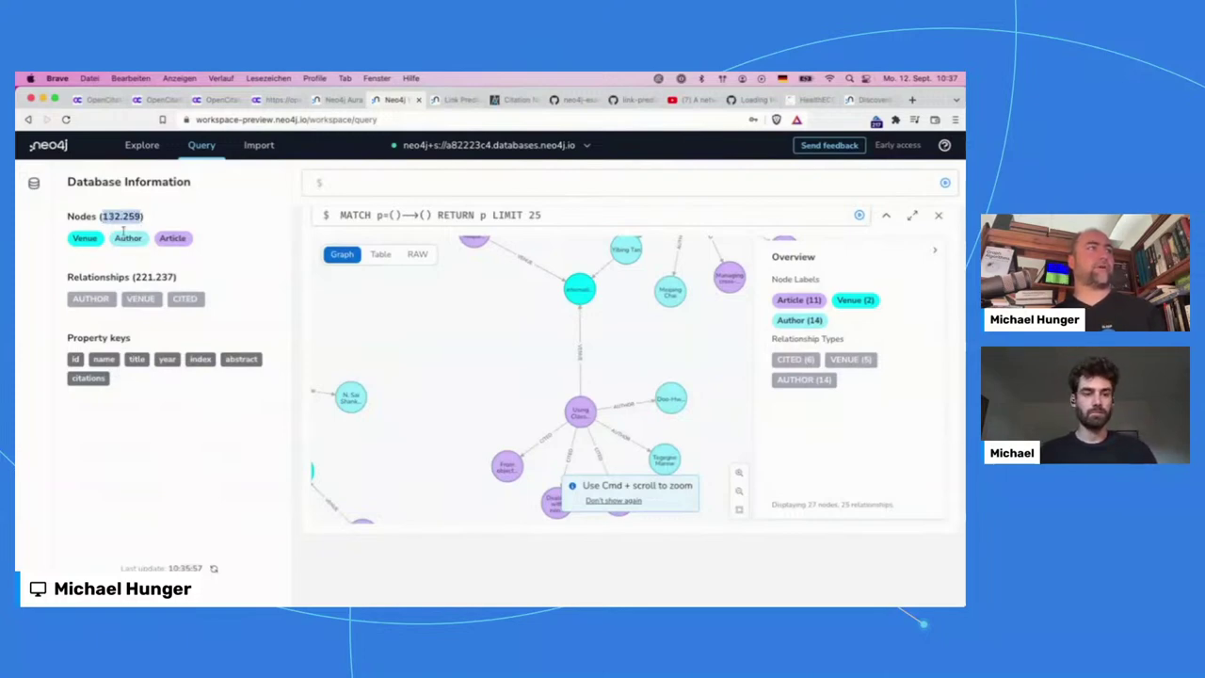
left_click_drag(135, 278, 179, 279)
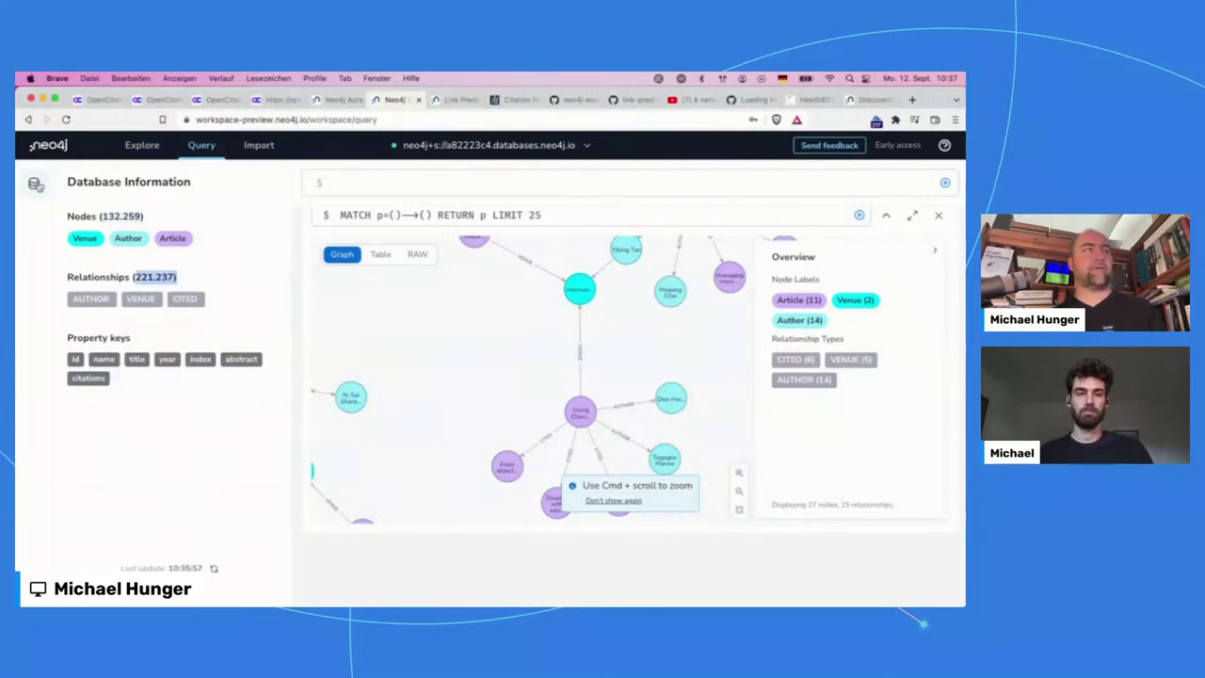
left_click(35, 184)
- Inspect the properties of an Author node in the sample graph
left_click_drag(320, 322, 204, 498)
left_click_drag(634, 291, 686, 267)
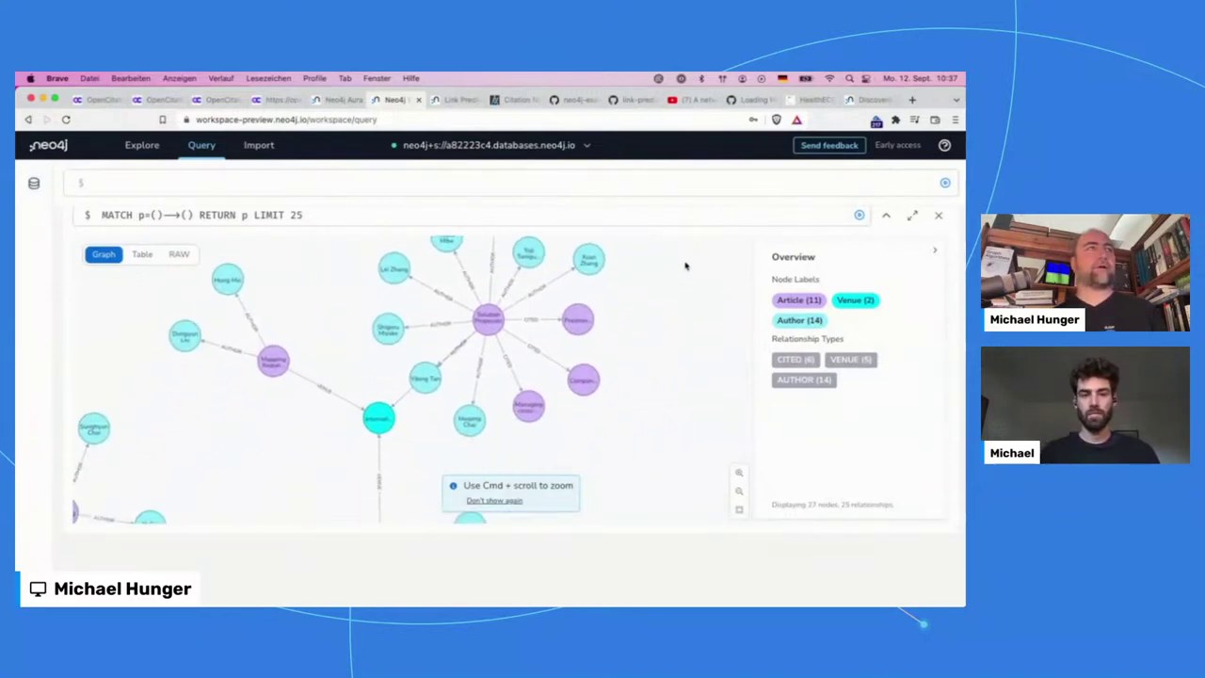
left_click(599, 267)
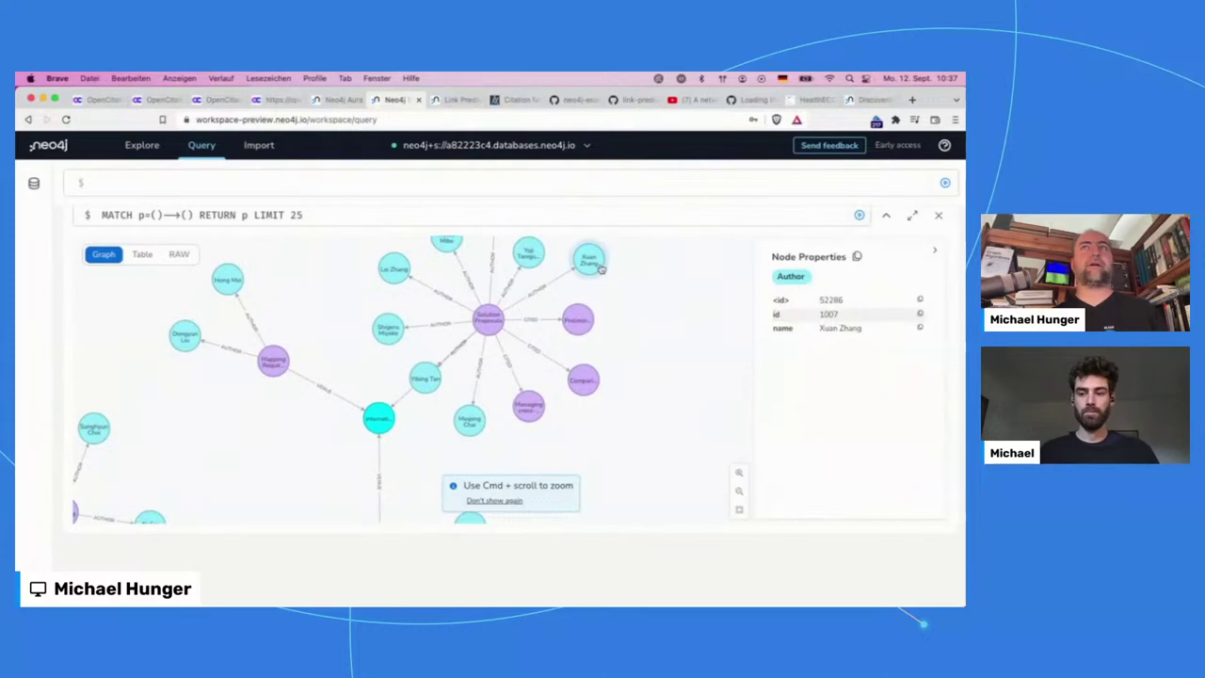
left_click(339, 237)
- Delete the perspective "Untitled Perspective 1" from the neo4j database in Explore
left_click(140, 146)
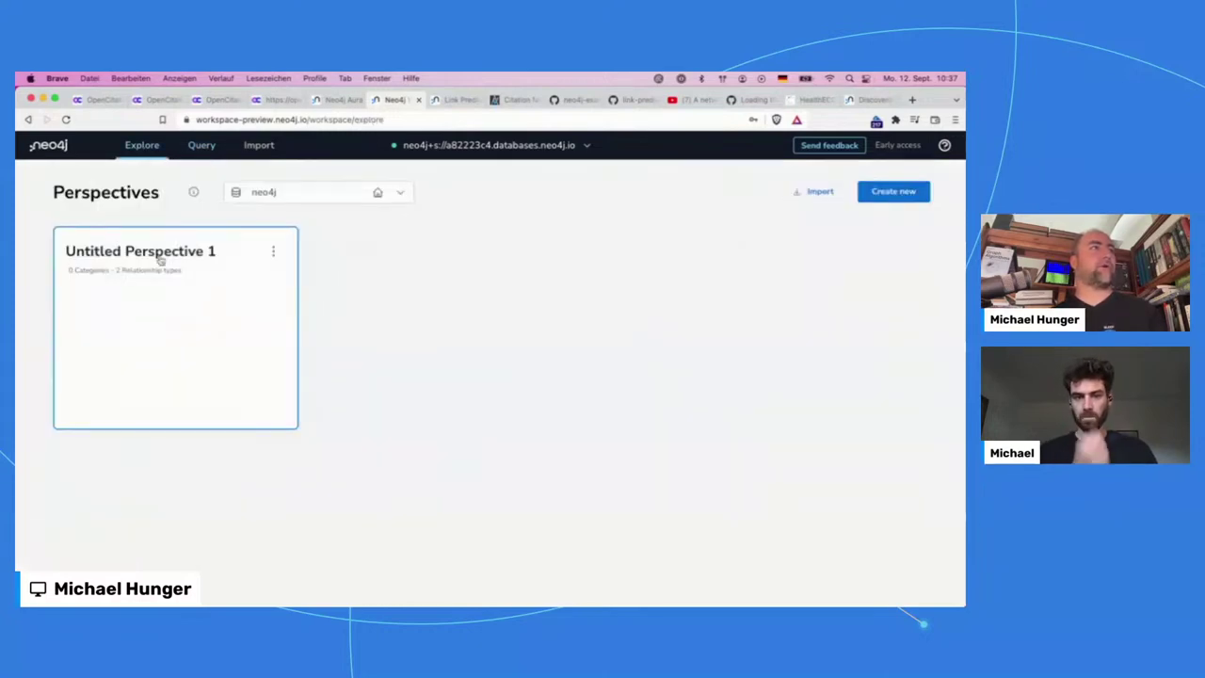
left_click(269, 254)
left_click(261, 335)
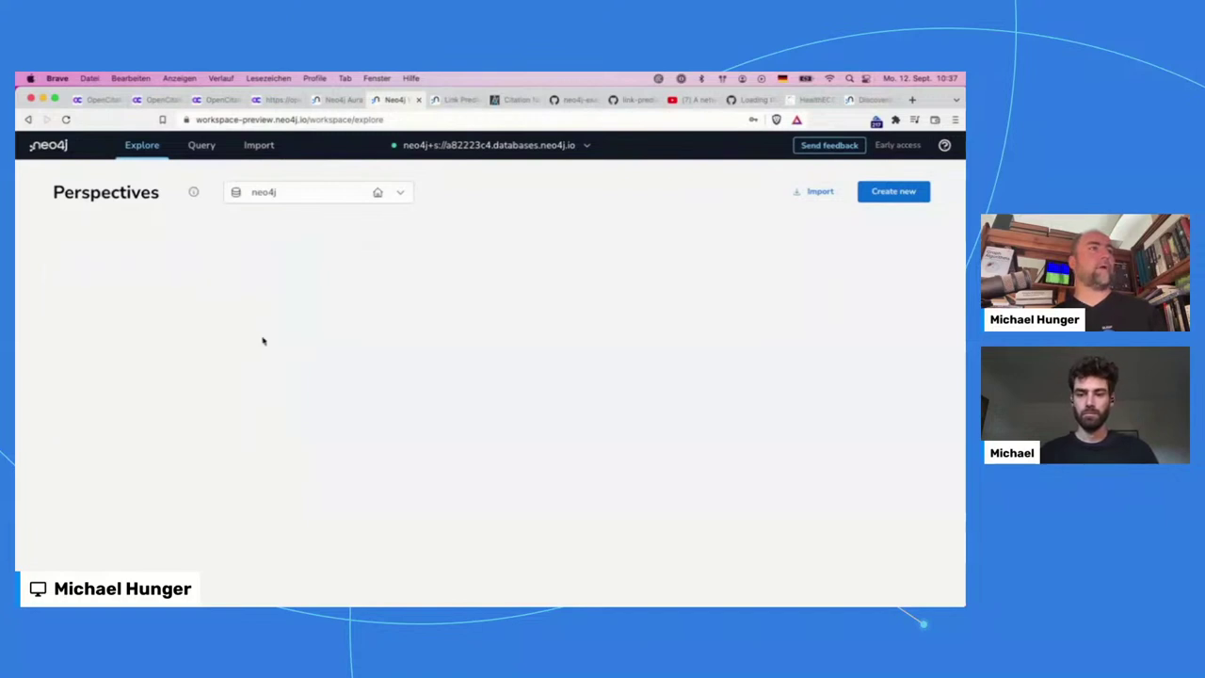
- Generate a perspective with automatically created categories for the neo4j database and rename it "Citations"
left_click(885, 192)
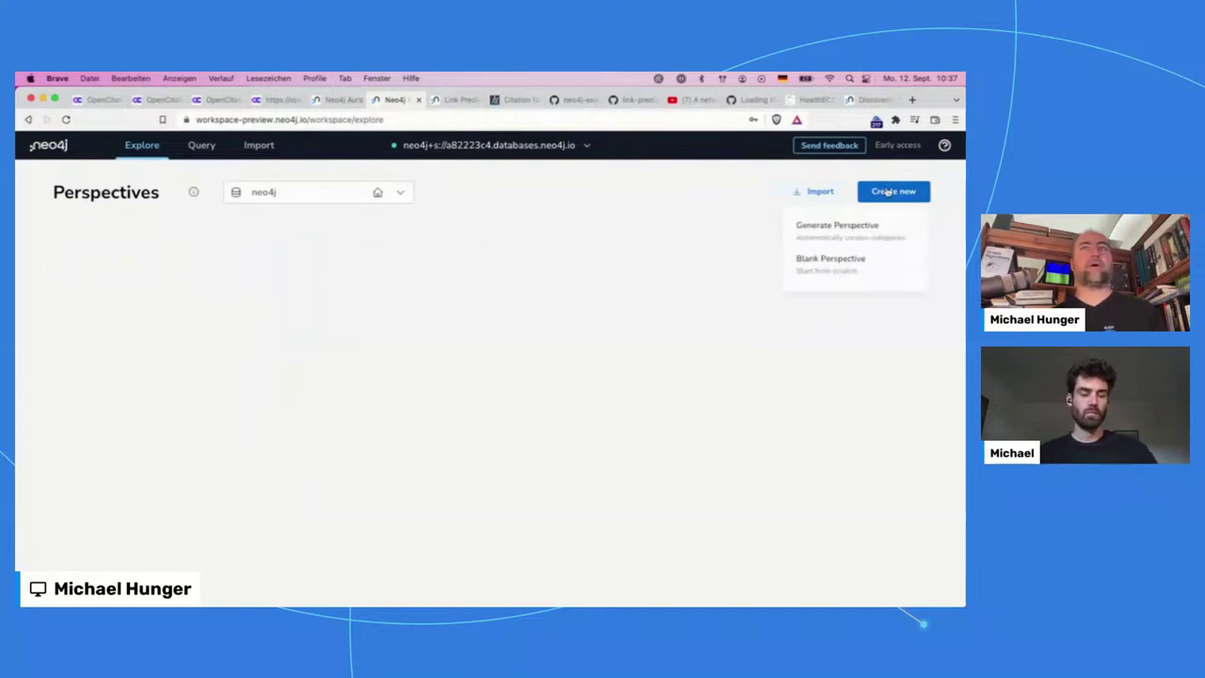
left_click(840, 237)
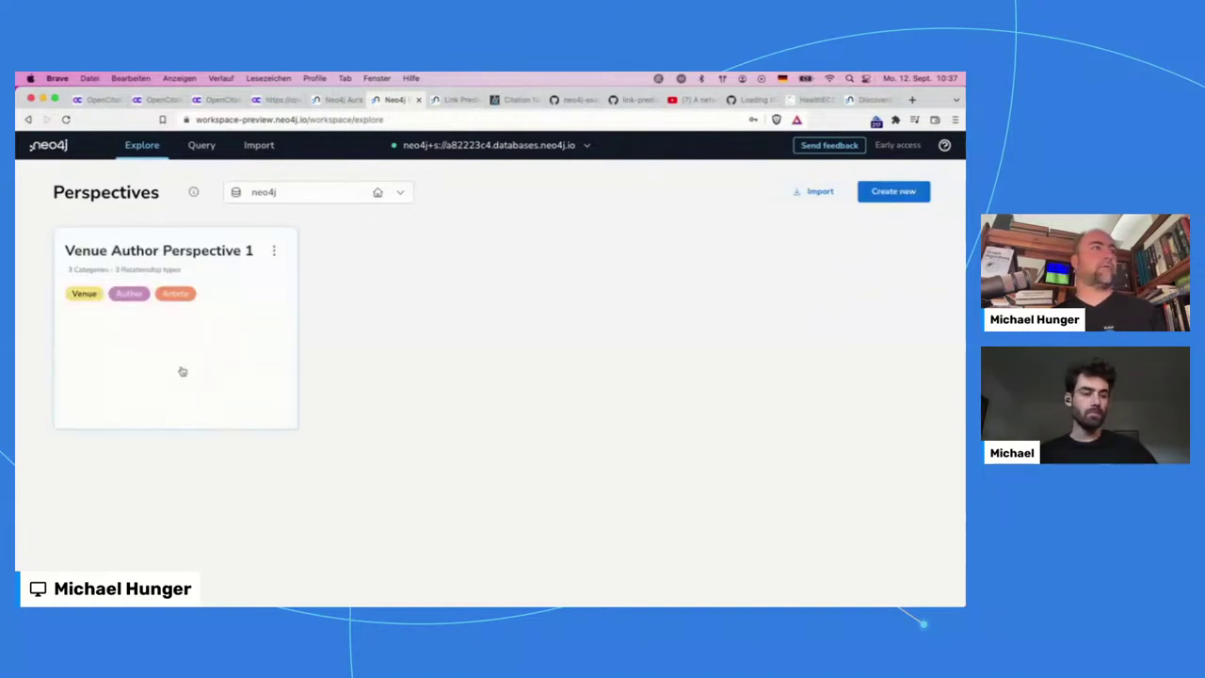
left_click(273, 249)
left_click(260, 285)
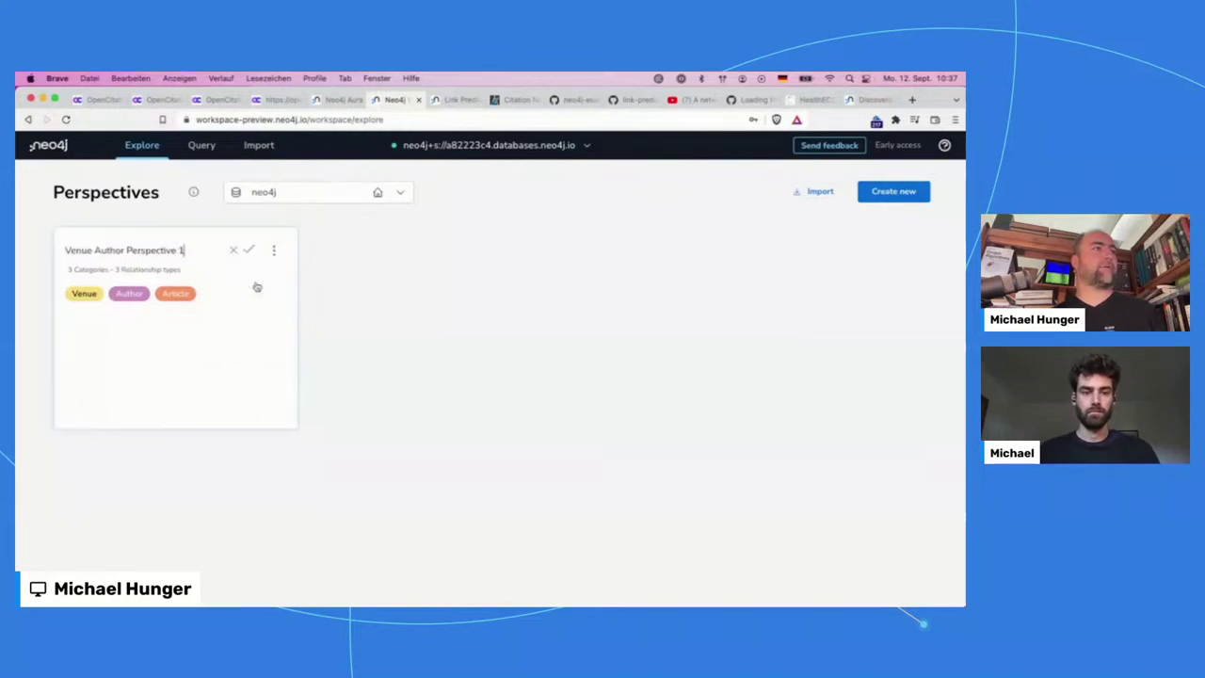
triple_click(216, 254)
type("Citations")
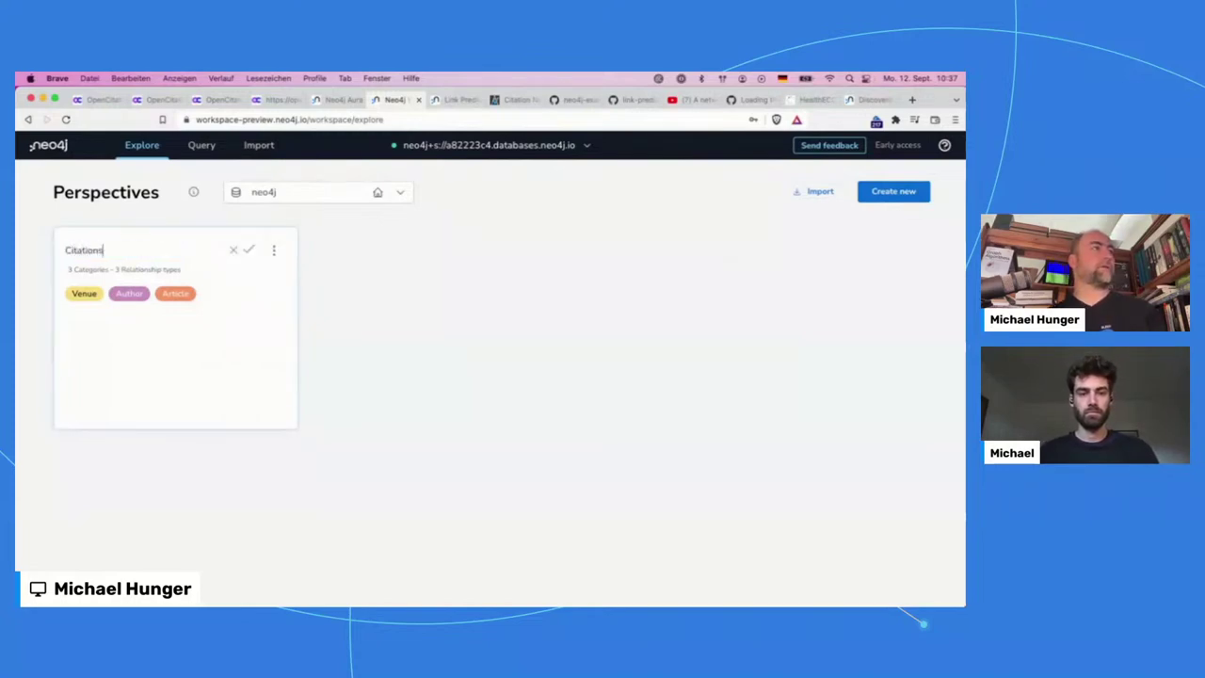
left_click(250, 250)
- Open the Citations perspective and run the "Show me a graph" search to load a sample of the data
left_click(204, 361)
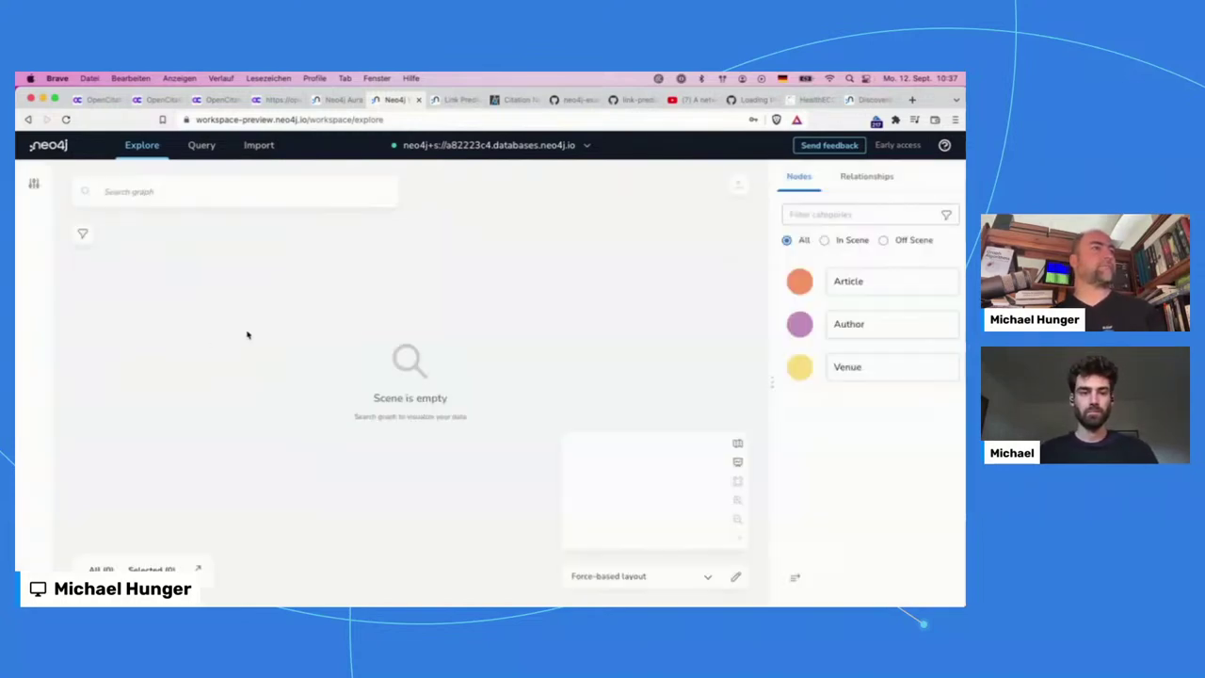
left_click(263, 188)
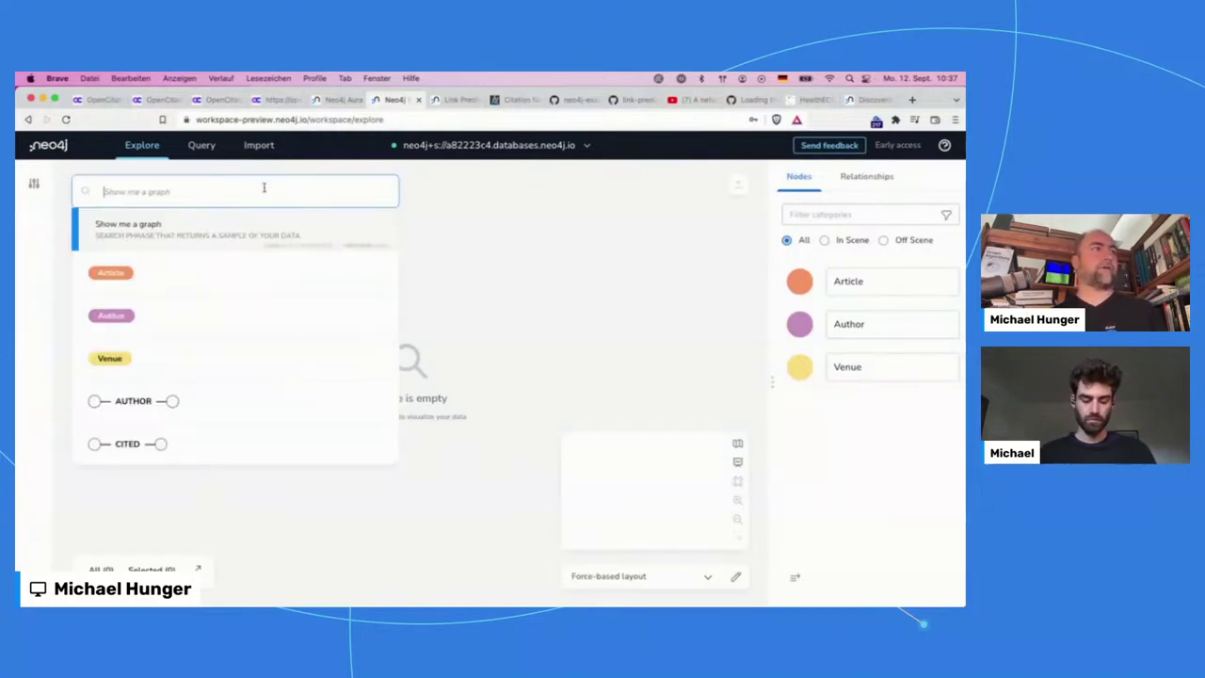
type("a")
key("Return")
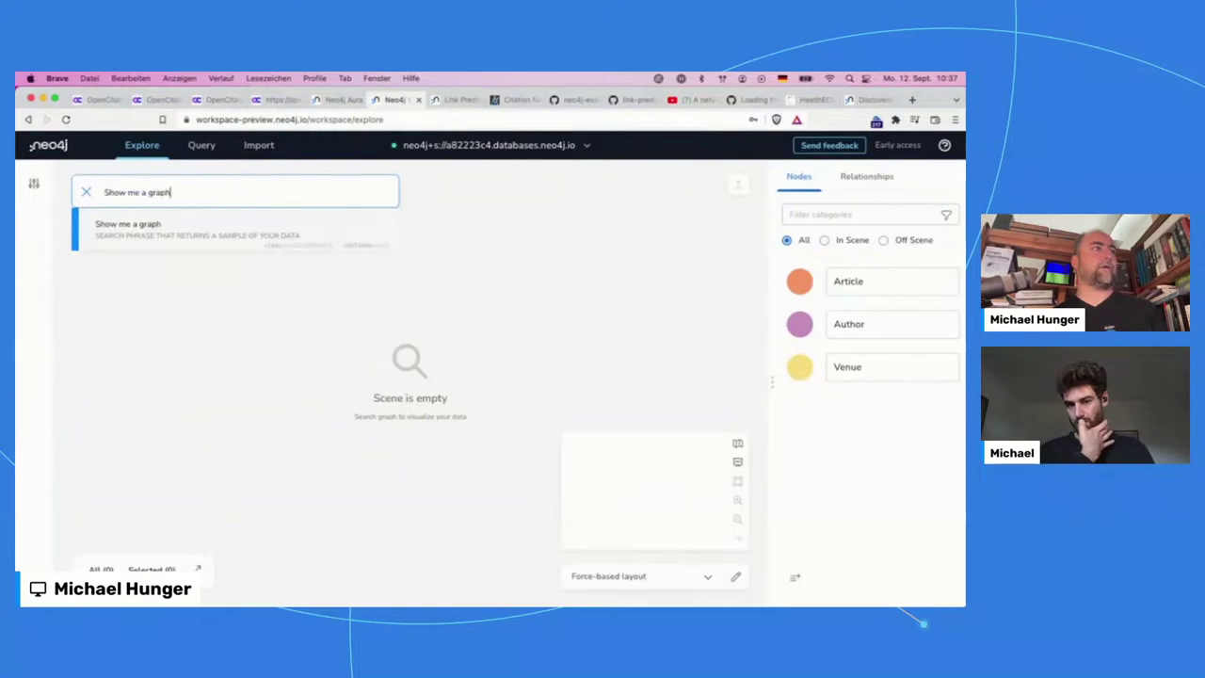
key("super+a")
key("BackSpace")
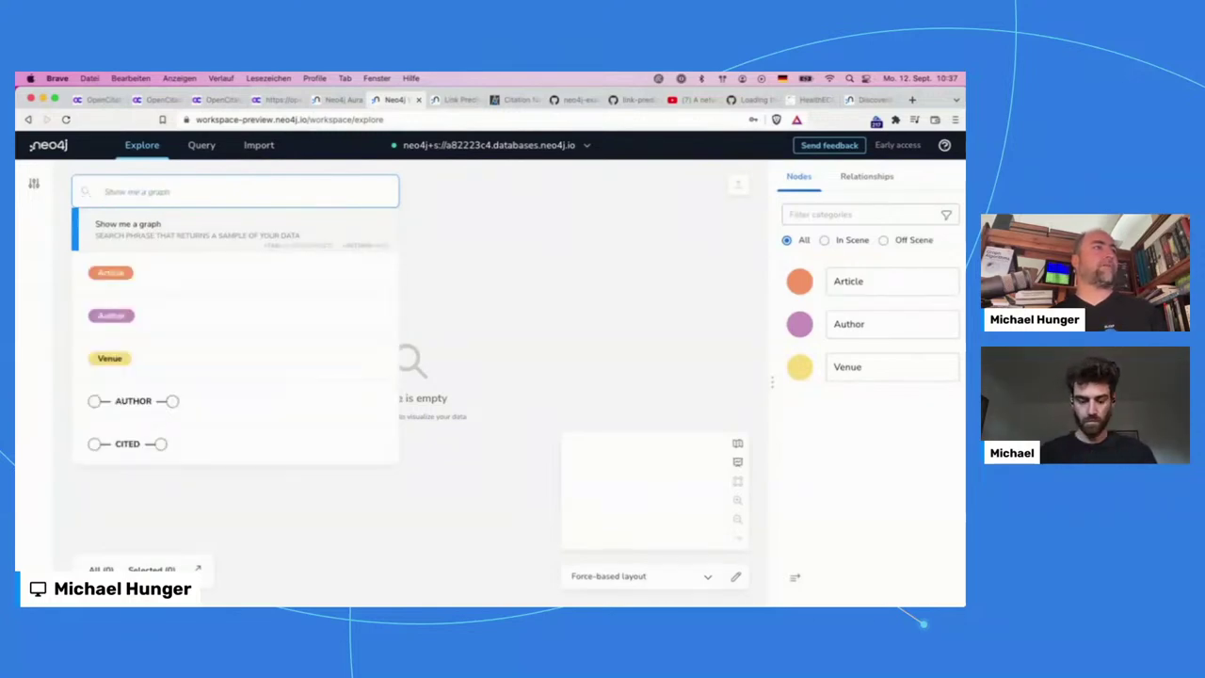
left_click(162, 236)
left_click(162, 236)
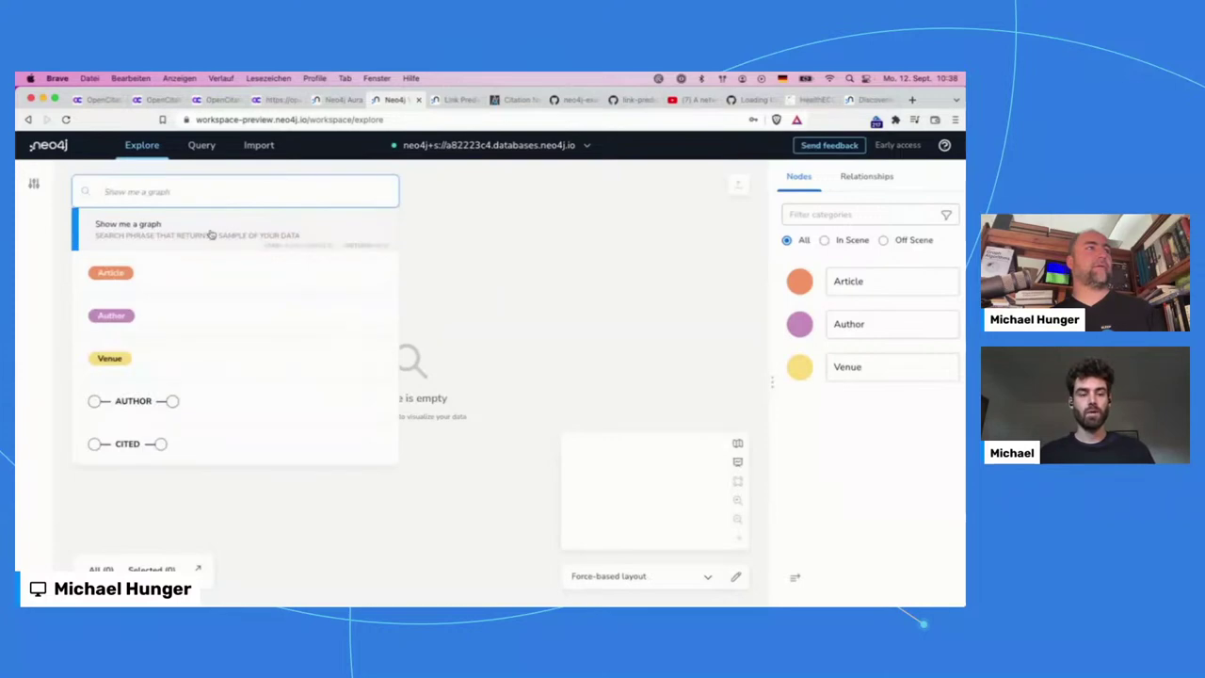
left_click(206, 242)
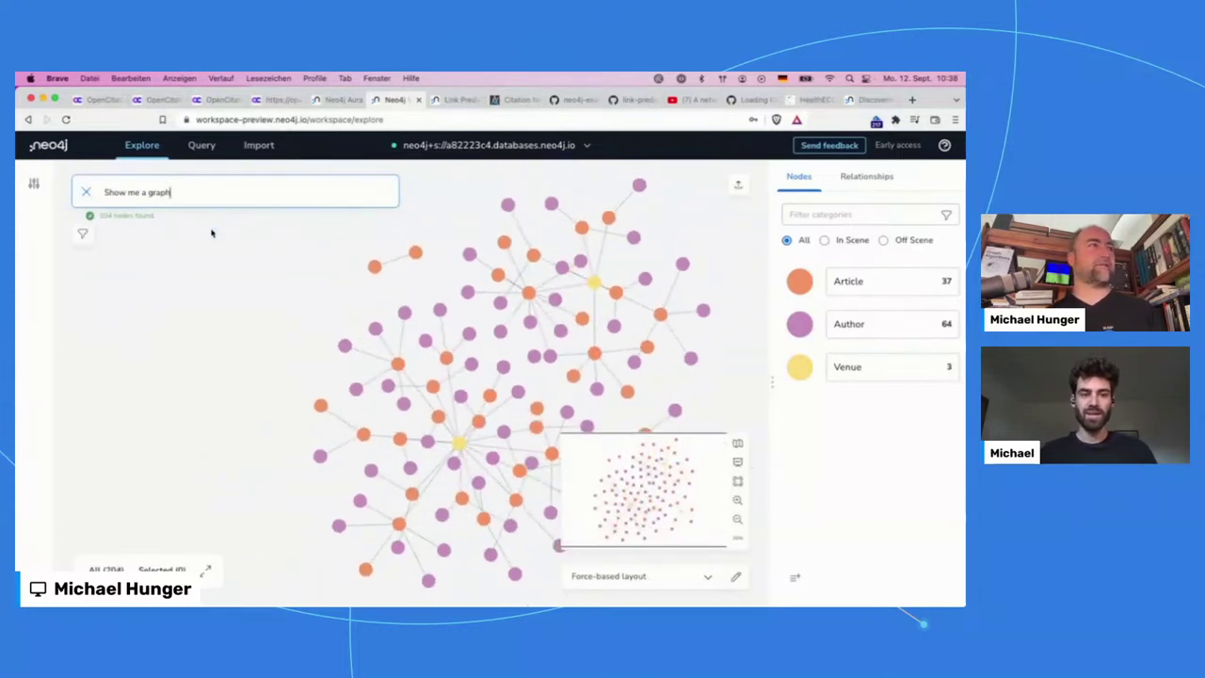
- Look over the sampled articles, authors and venues up close, and clear the scene
scroll(398, 329, "up", 5)
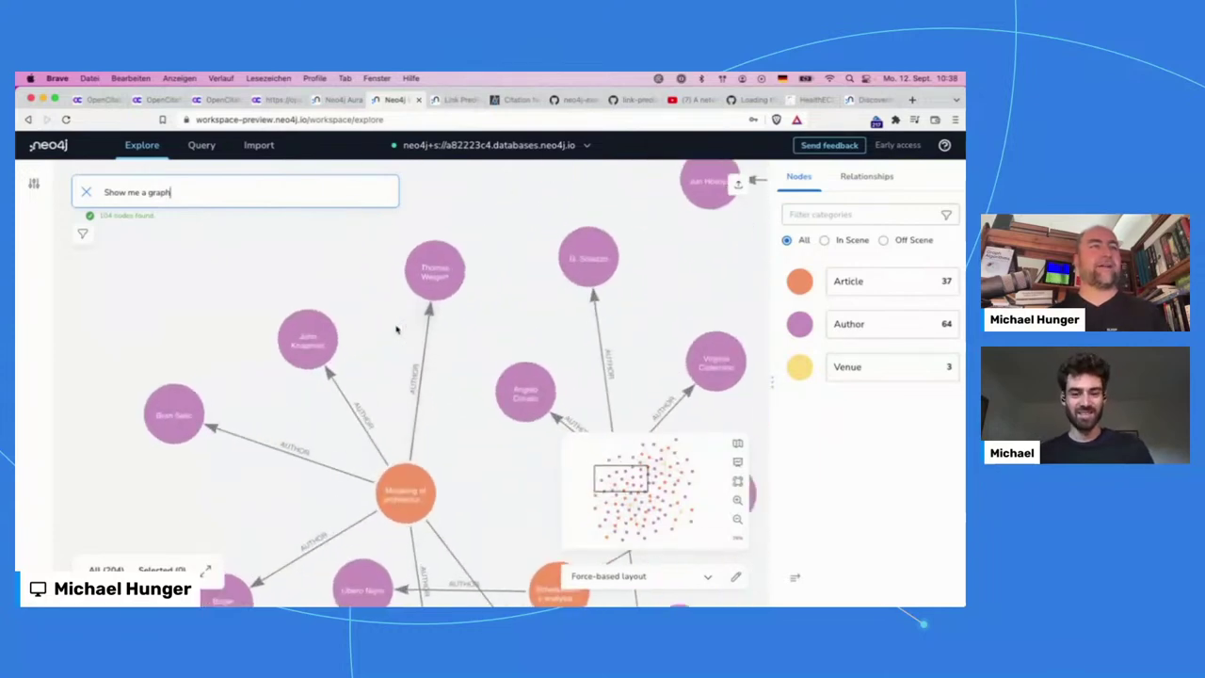
left_click_drag(519, 449, 286, 221)
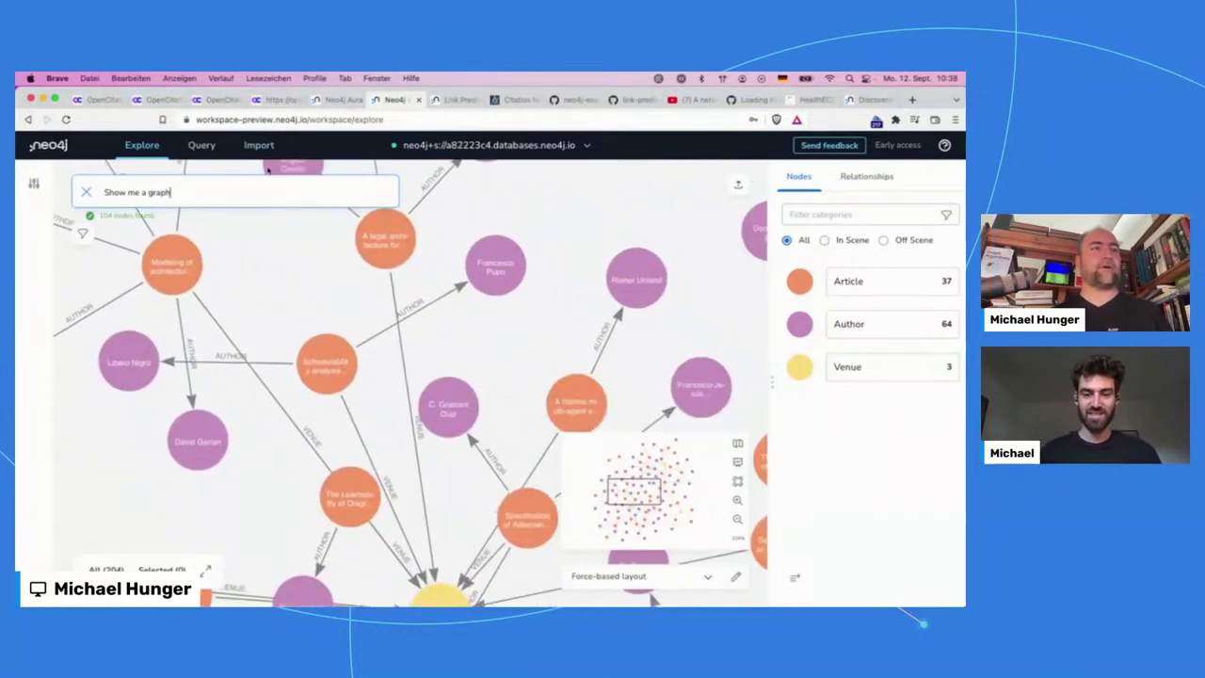
left_click_drag(645, 360, 658, 163)
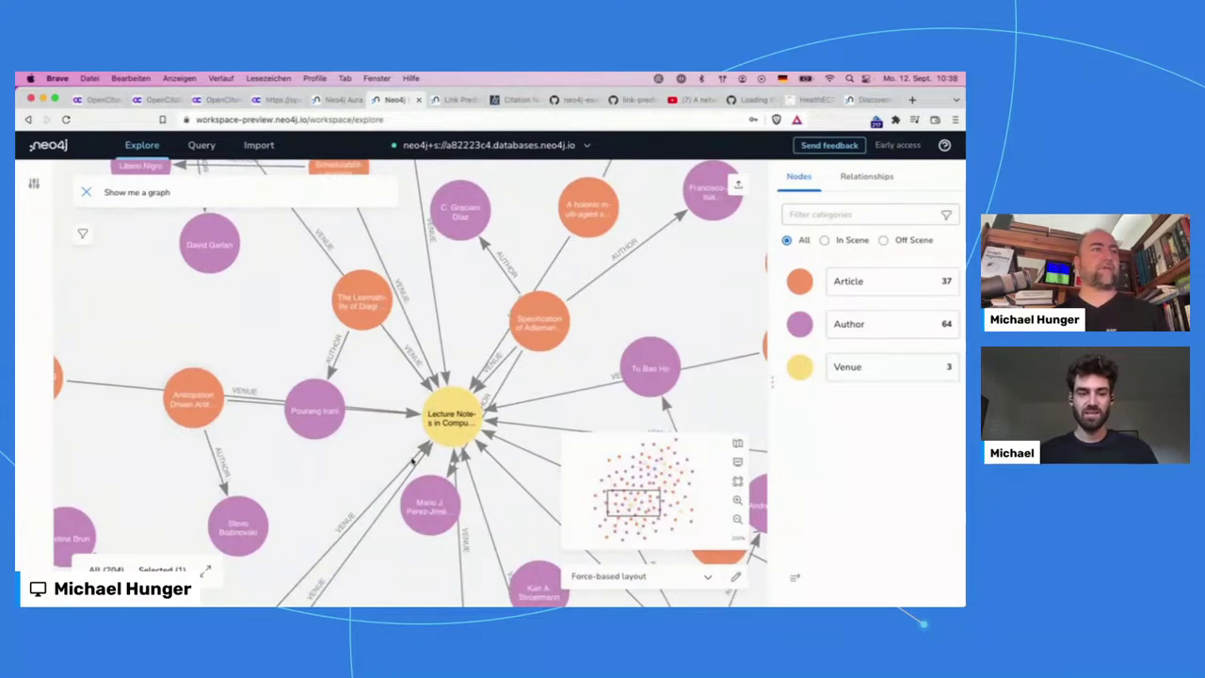
scroll(306, 459, "down", 10)
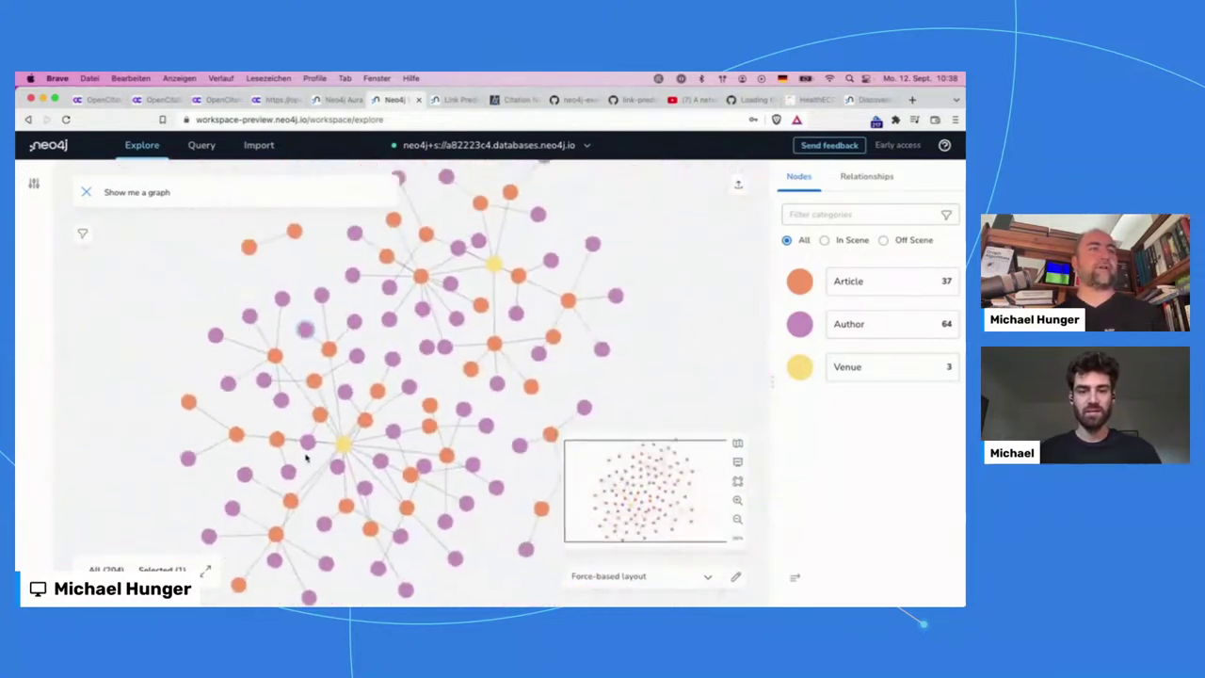
right_click(129, 322)
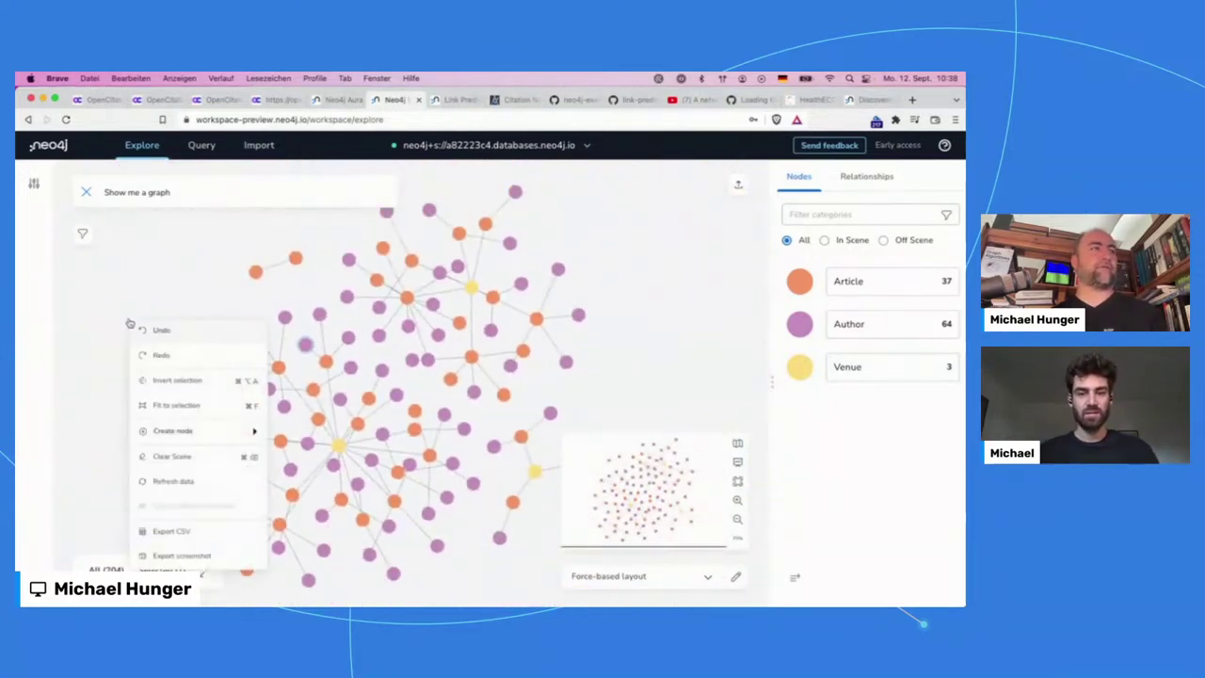
left_click(172, 457)
- Search the graph for the pattern Article—Article
left_click(182, 189)
key("super+a")
type("A")
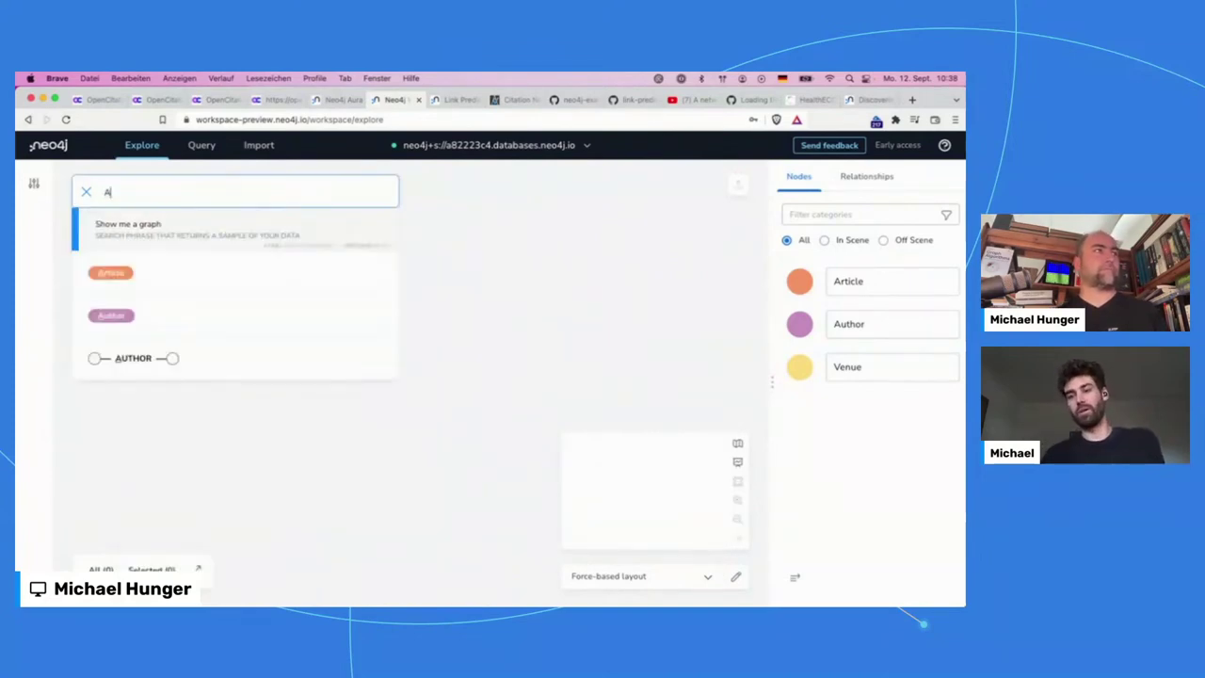
left_click(177, 282)
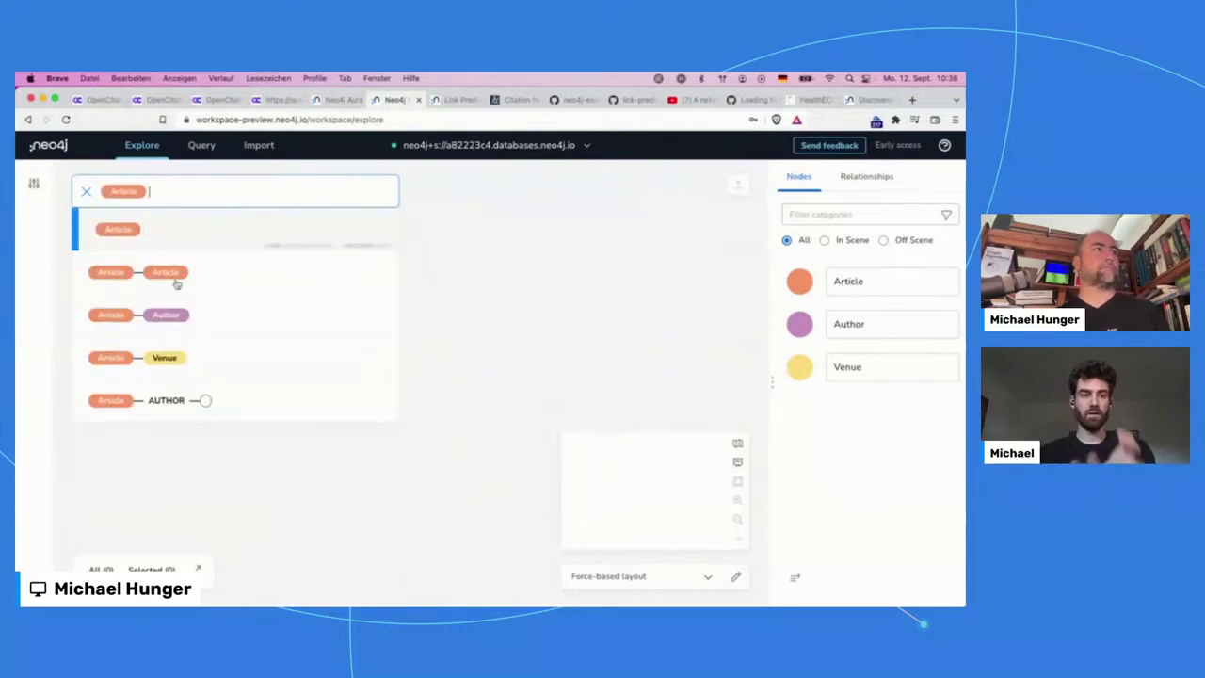
left_click(242, 273)
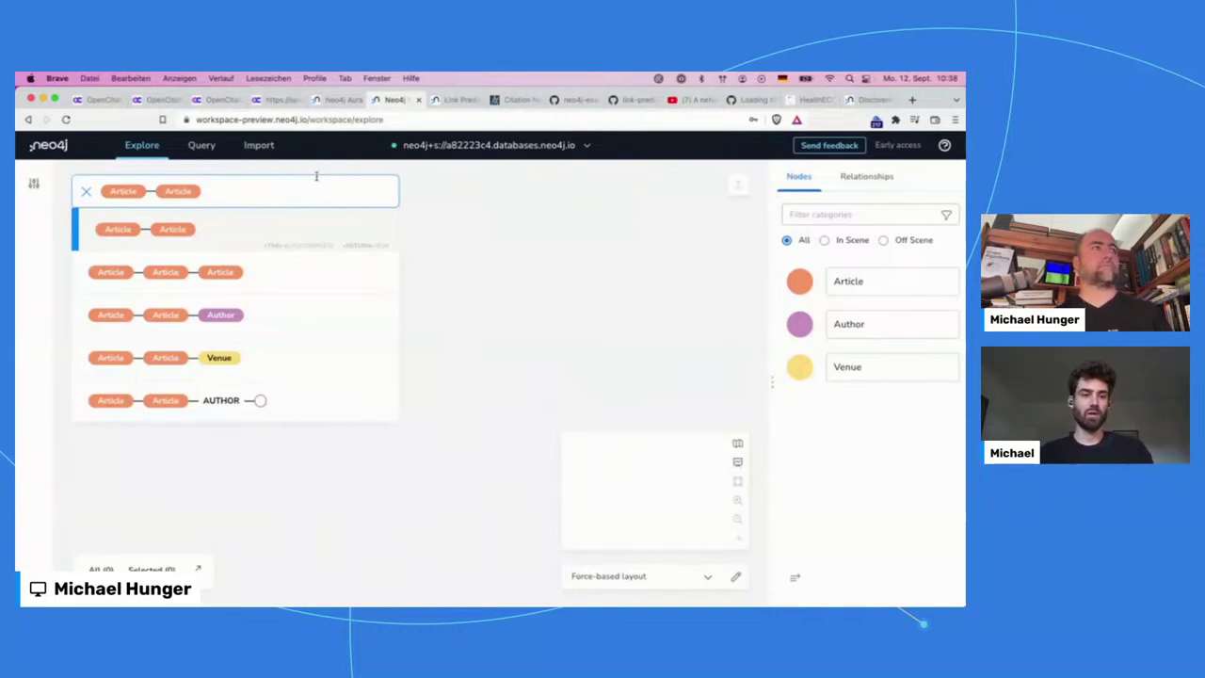
key("Return")
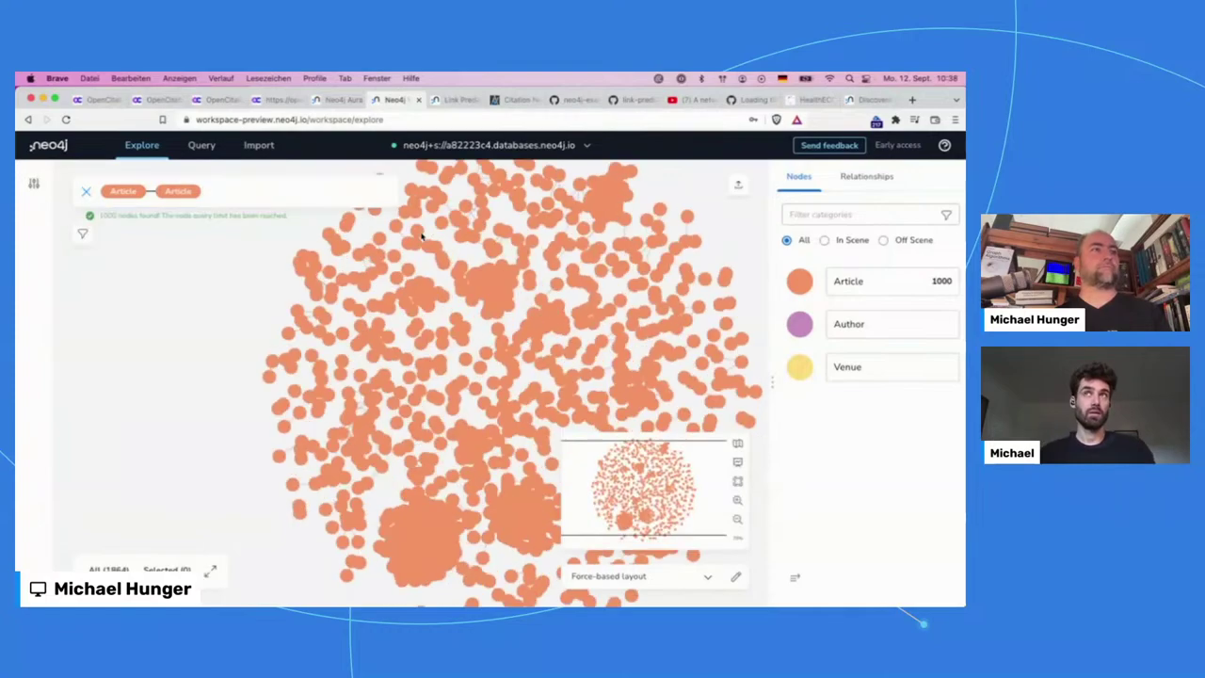
- Look over the connected article pairs and clear them from the scene
scroll(484, 316, "down", 5)
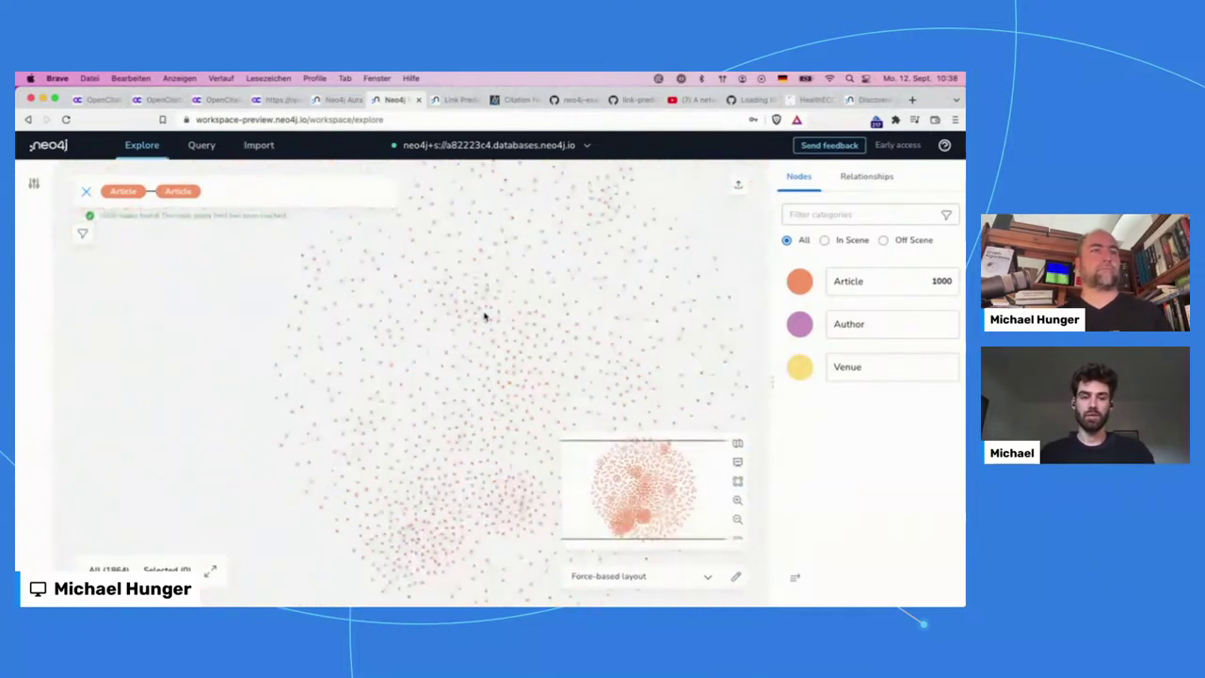
scroll(484, 316, "up", 3)
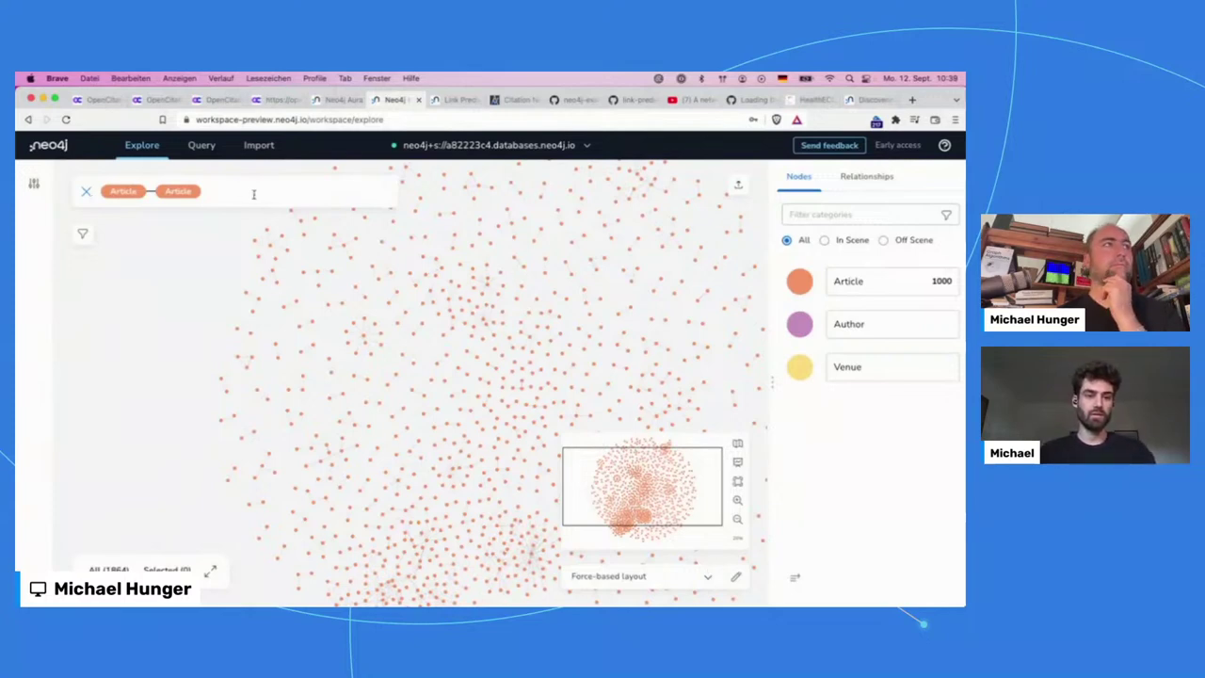
left_click(218, 187)
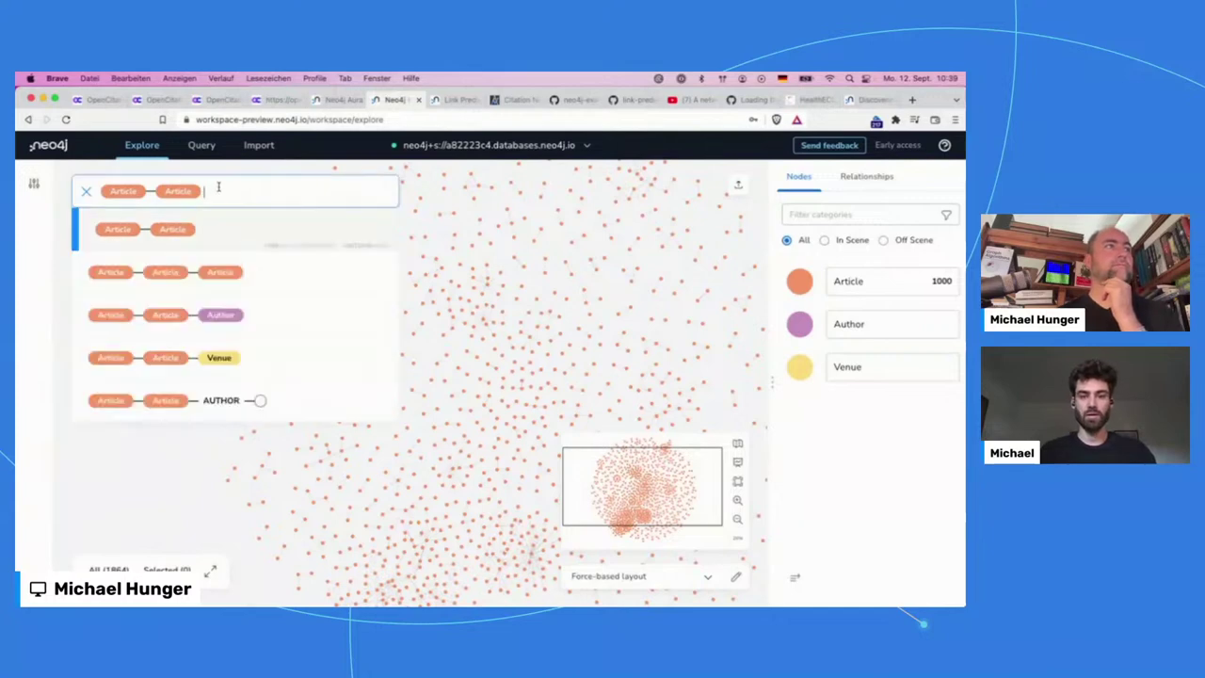
right_click(125, 481)
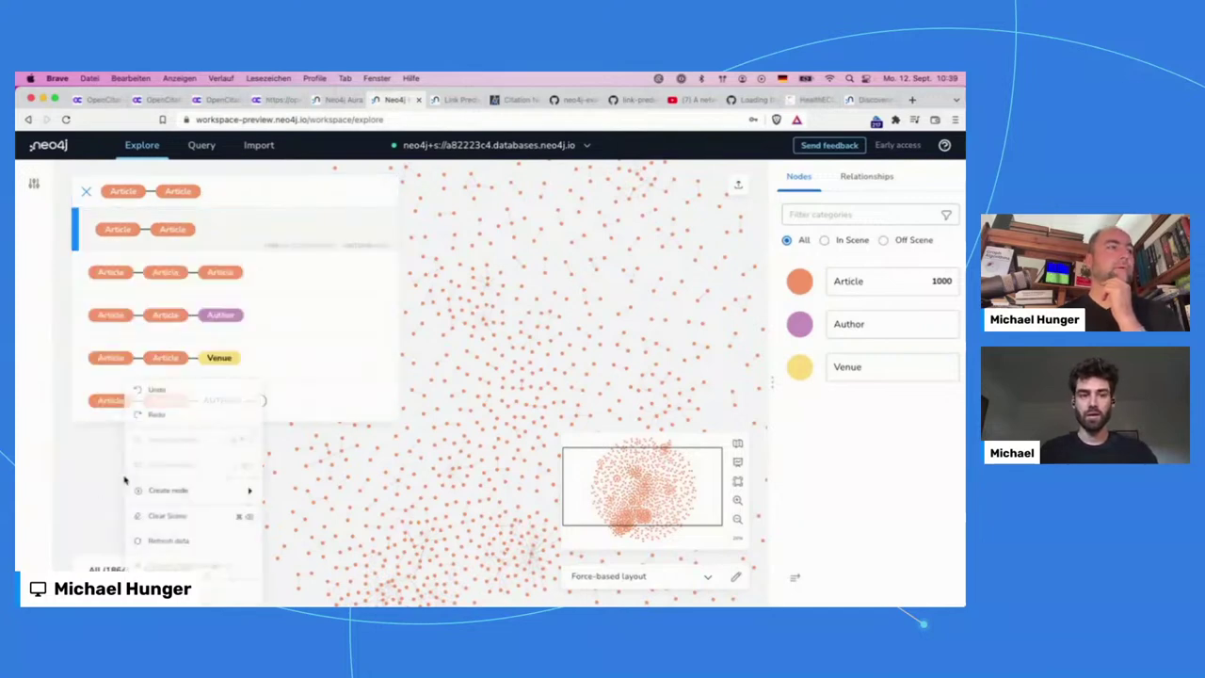
left_click(171, 514)
- Replace the search with the three-article pattern Article—Article—Article and run it
left_click(215, 188)
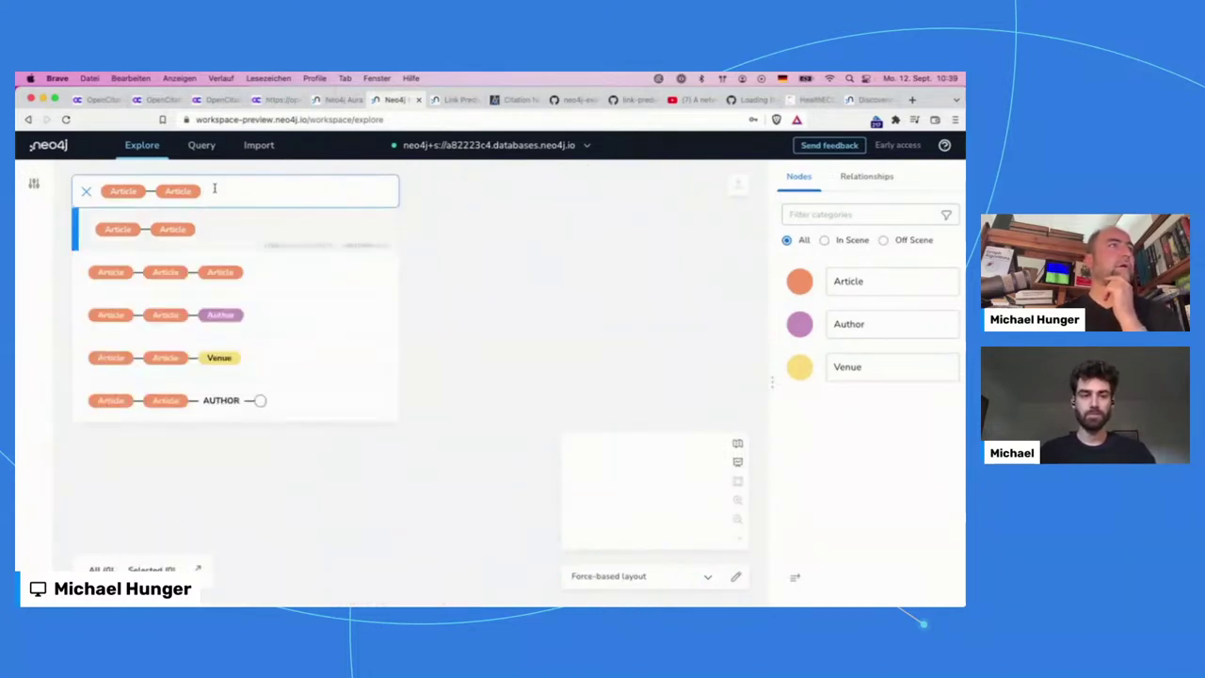
key("BackSpace")
key("BackSpace")
type("Artic")
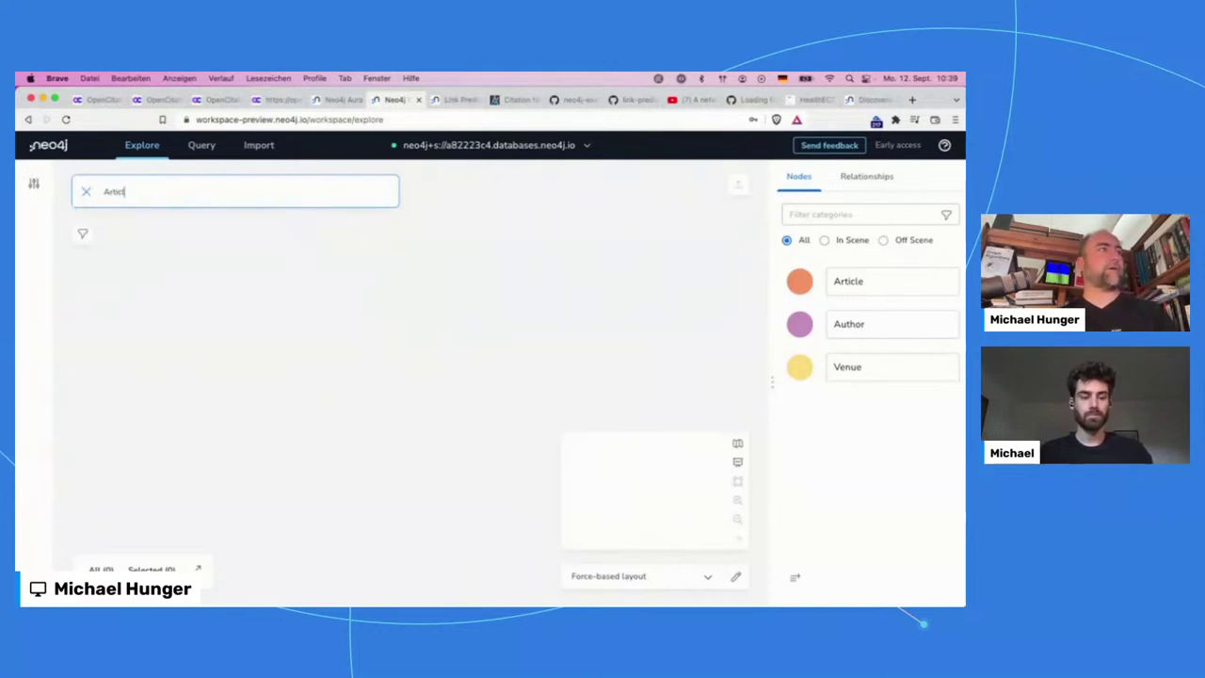
type("le")
key("Return")
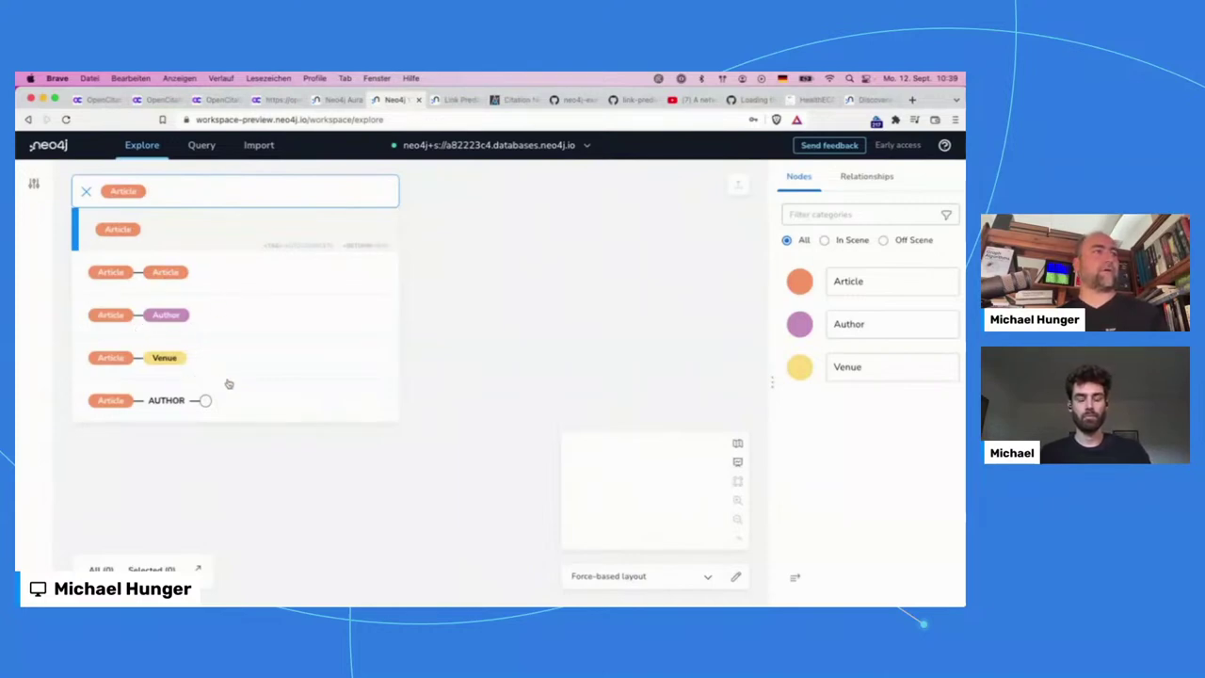
left_click(238, 272)
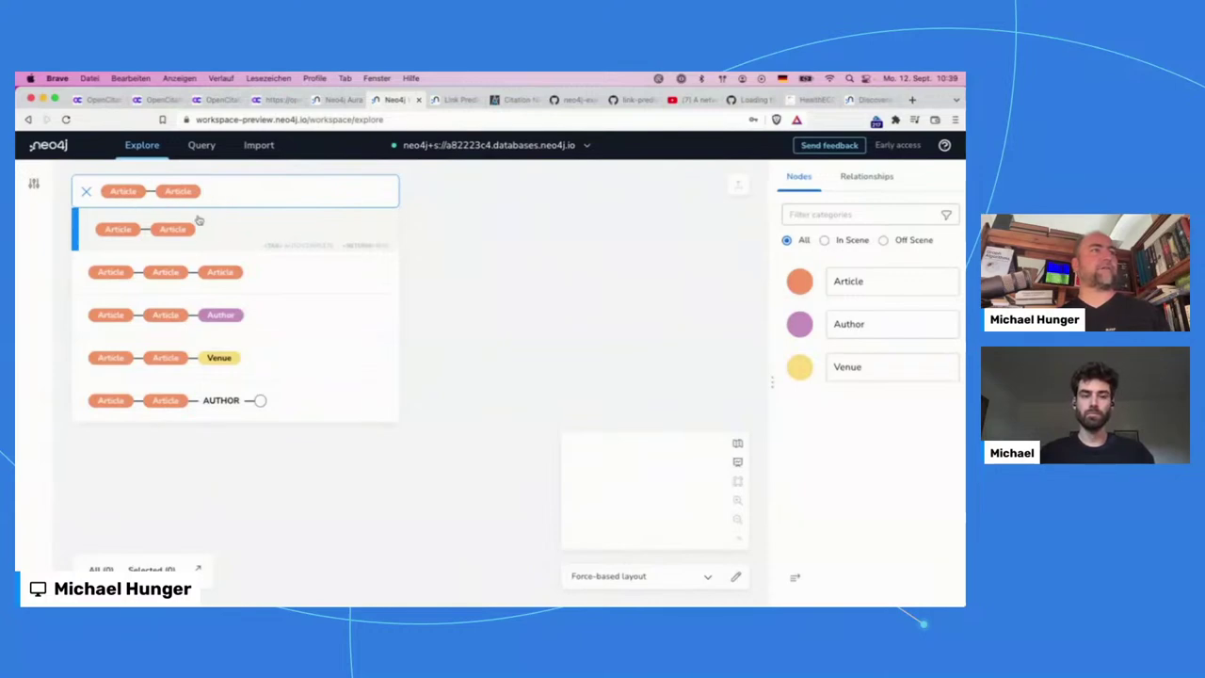
left_click(323, 274)
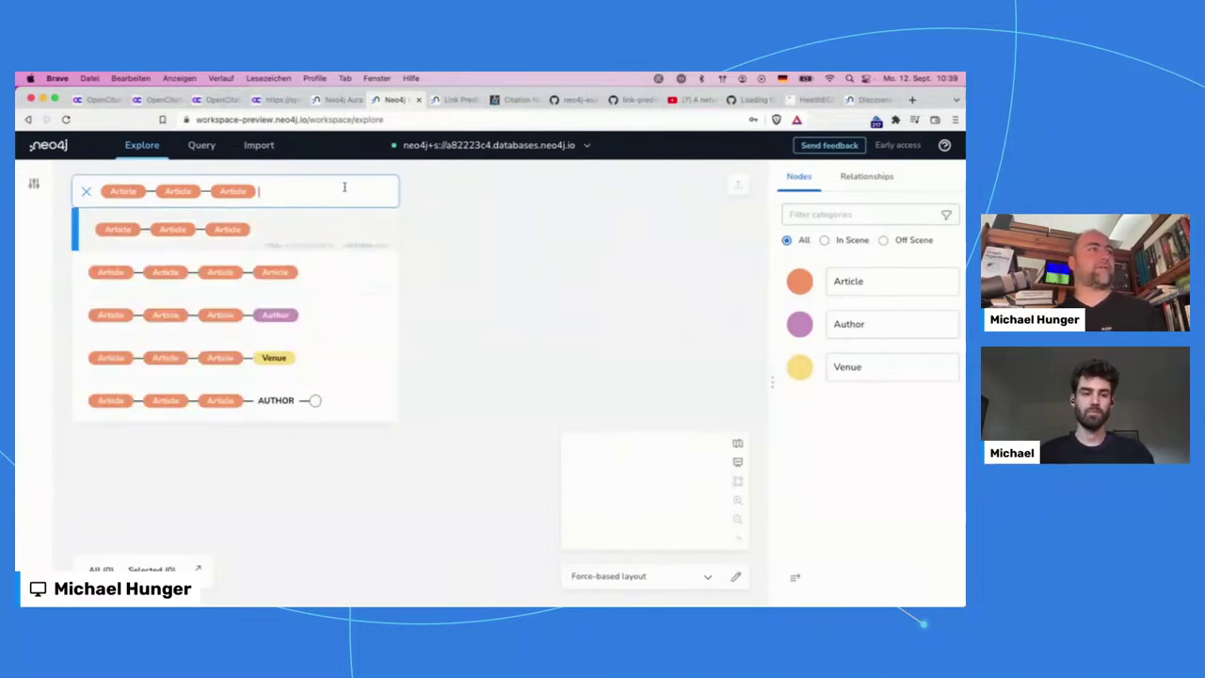
key("Return")
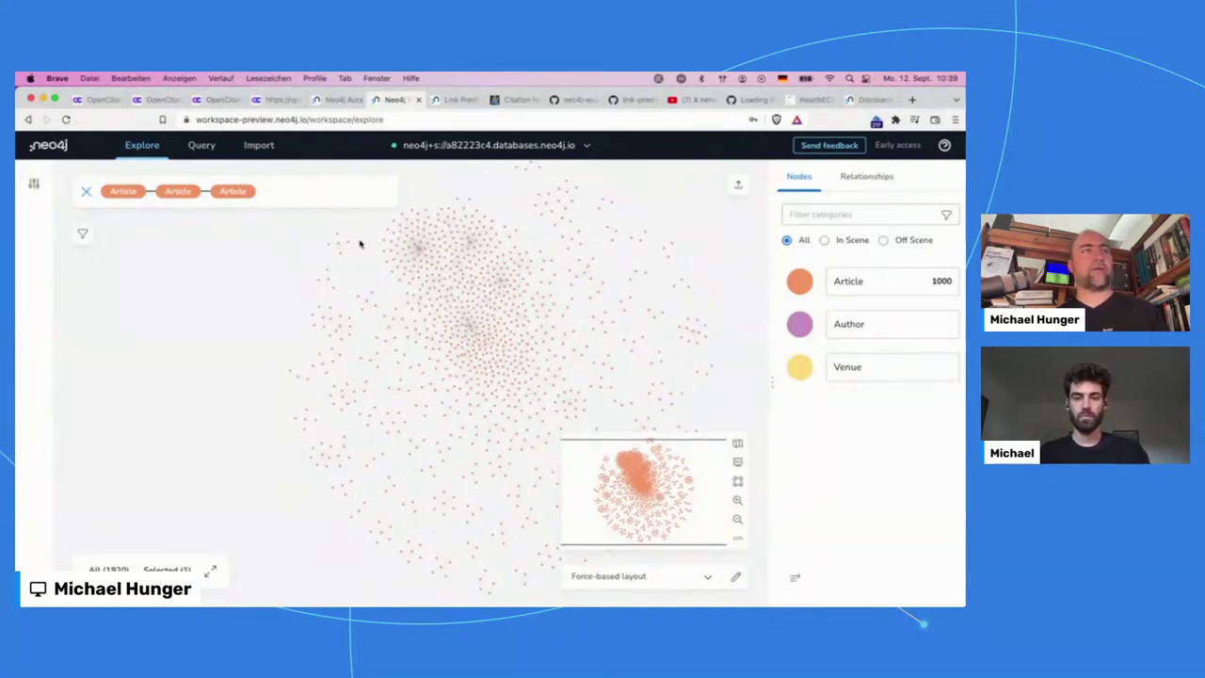
- Hide the node category legend and examine the clusters of articles linked by citations across the scene
scroll(458, 262, "up", 5)
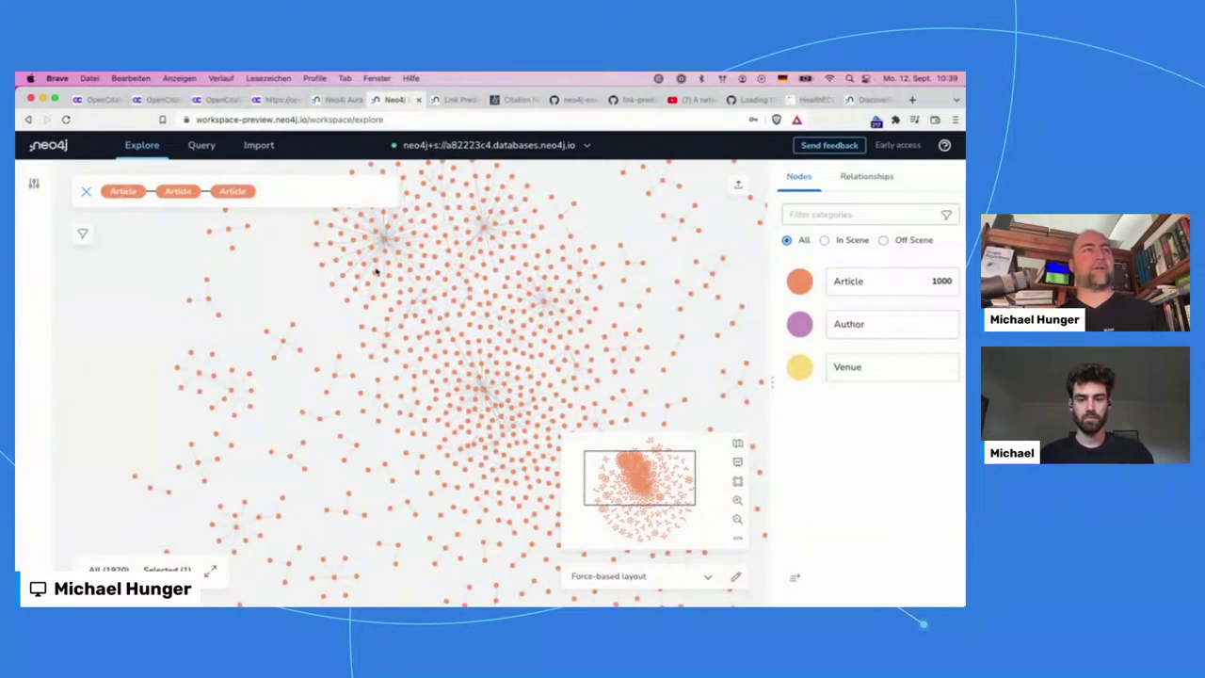
left_click(794, 577)
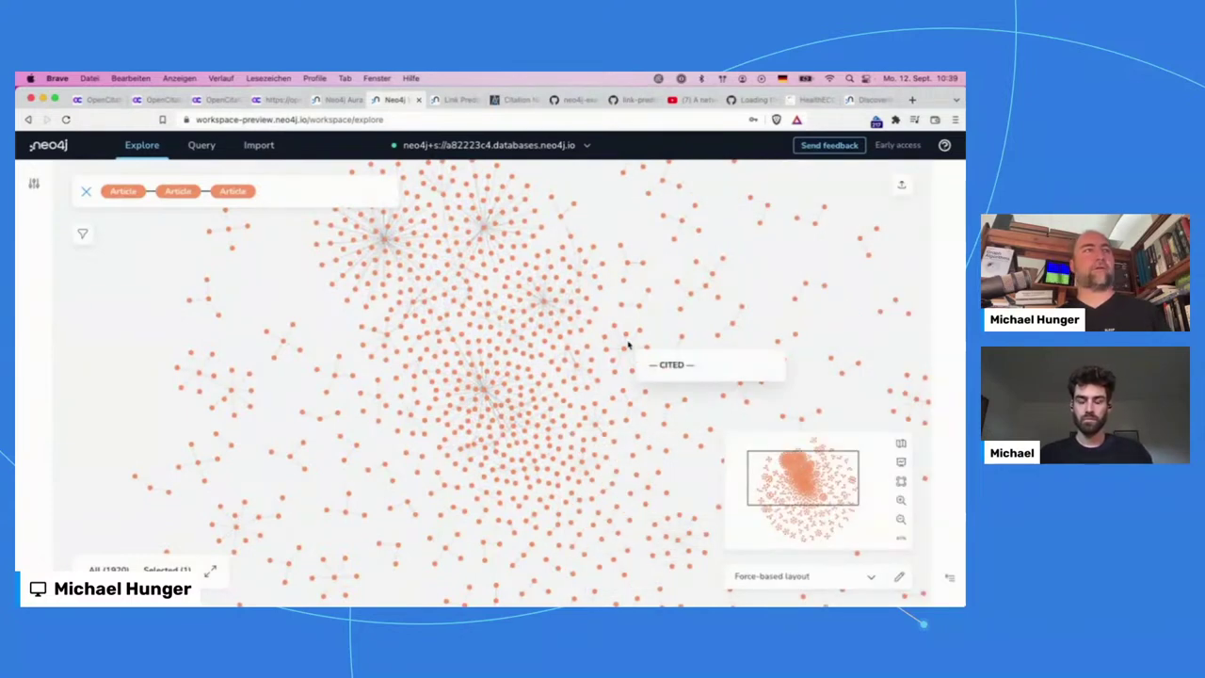
scroll(629, 346, "down", 2)
scroll(629, 346, "down", 1)
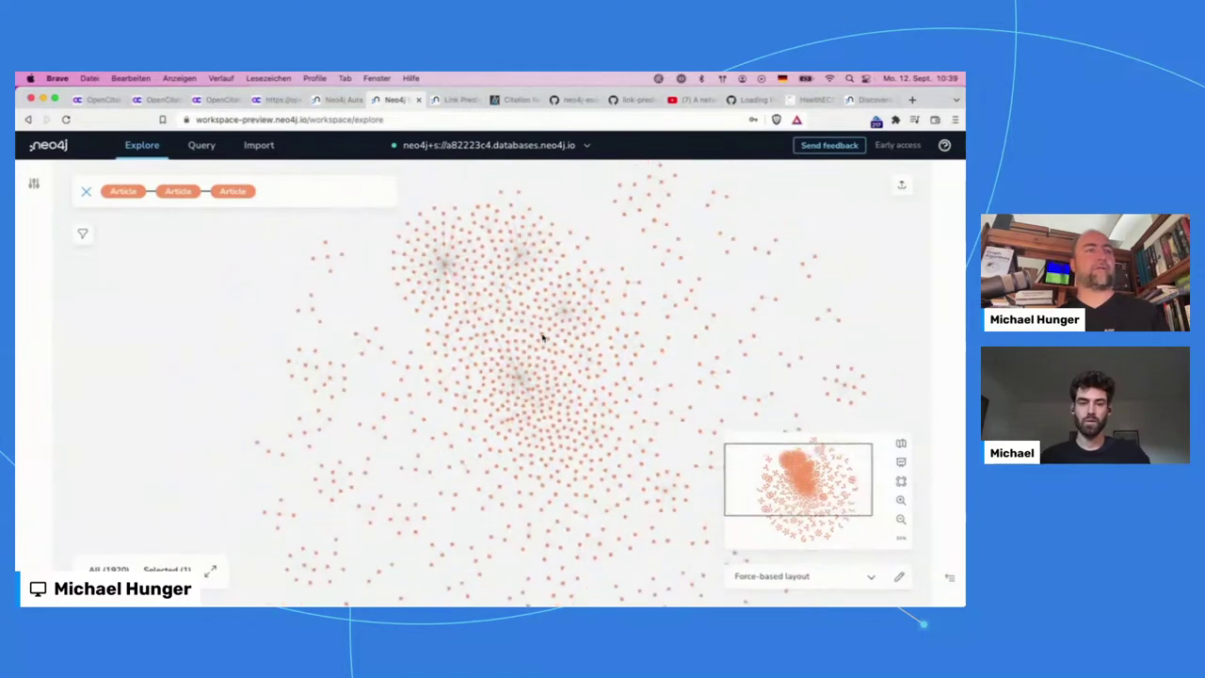
left_click_drag(407, 341, 298, 261)
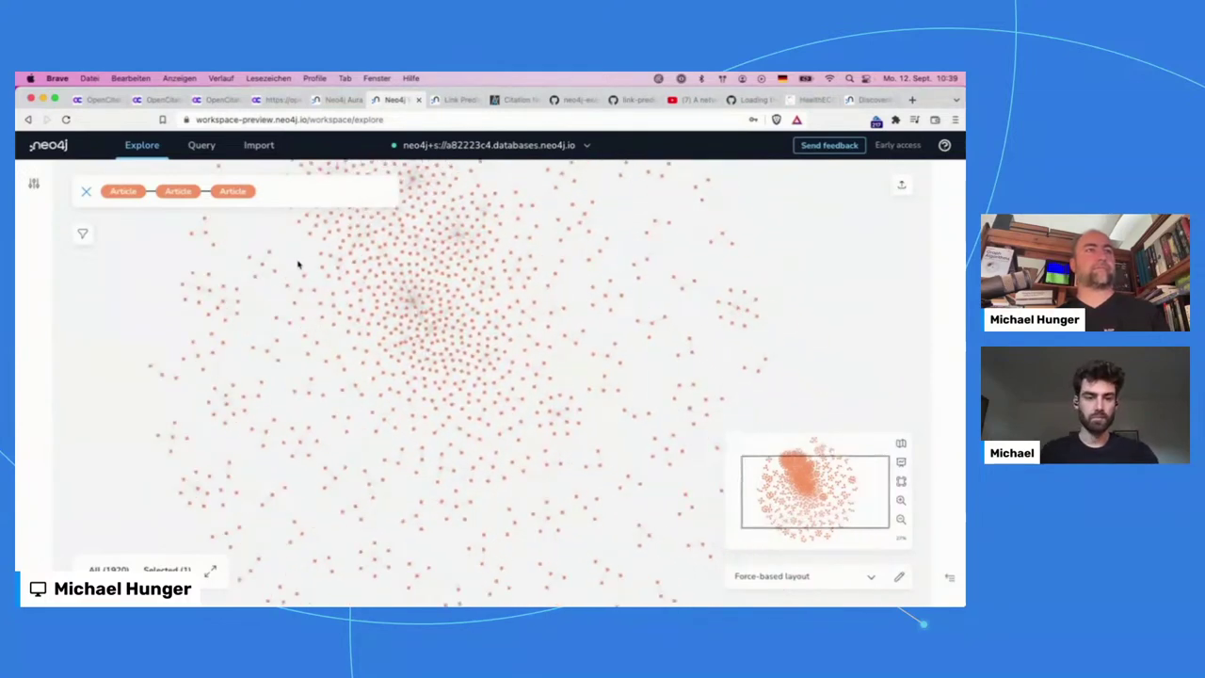
scroll(456, 320, "down", 1)
scroll(456, 320, "up", 3)
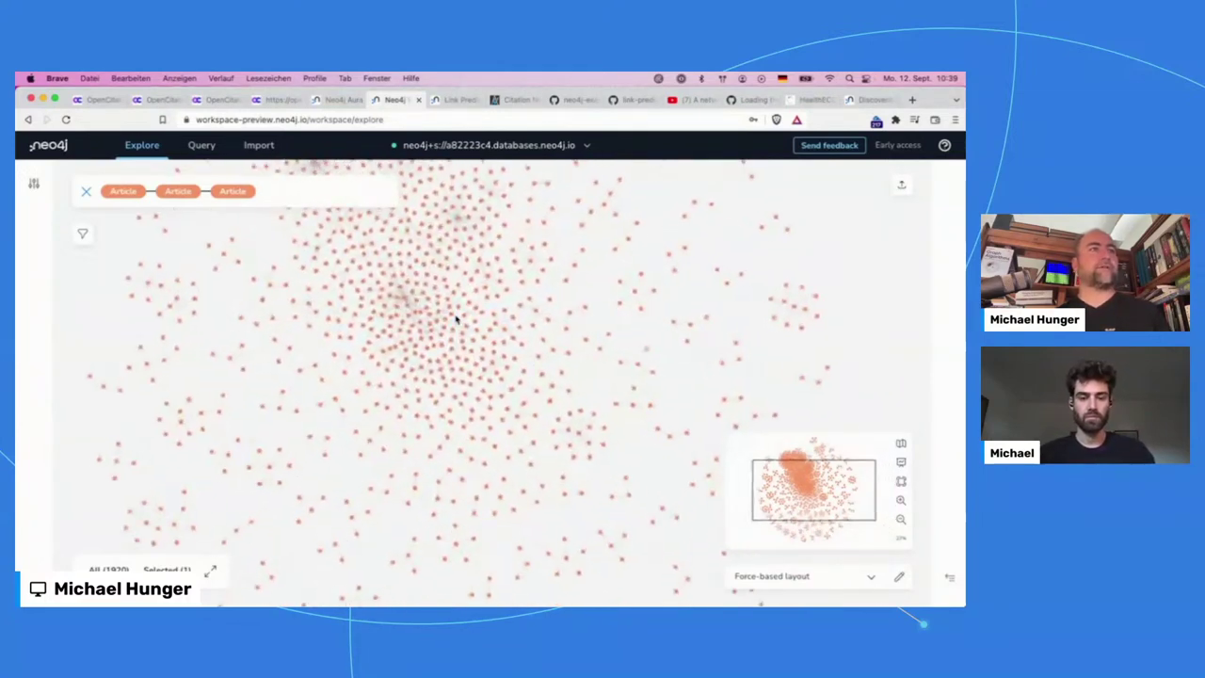
scroll(455, 320, "down", 3)
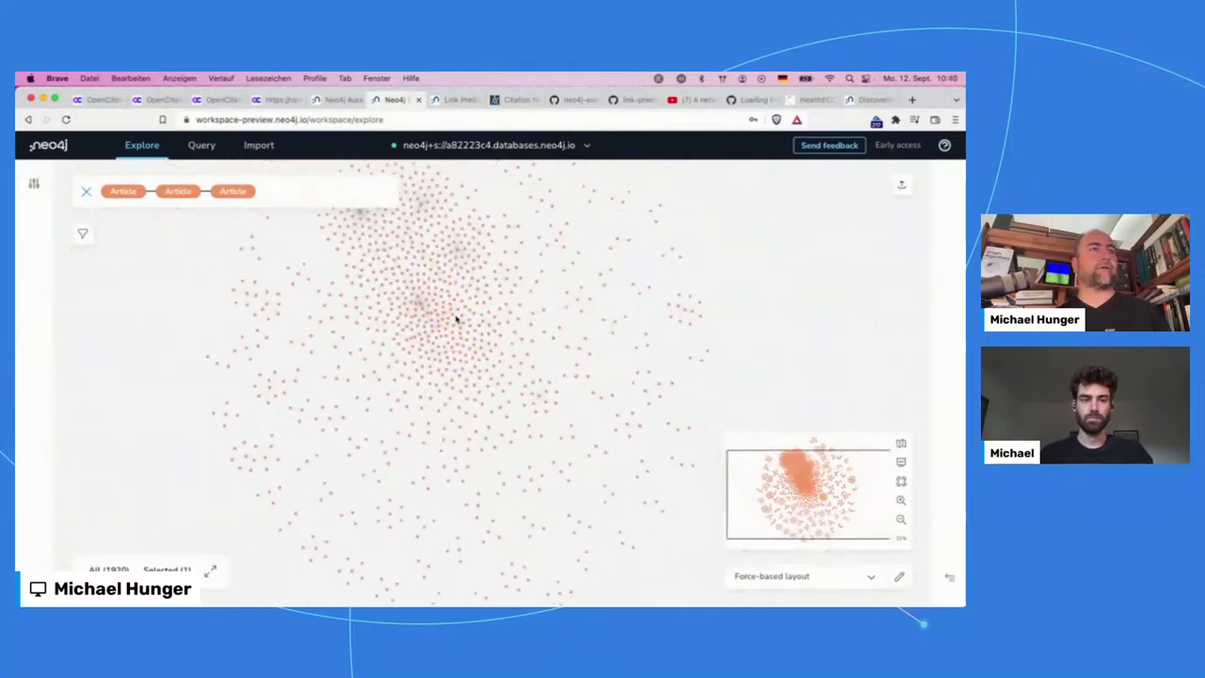
- Switch the scene to the hierarchical layout and inspect how the cited articles are arranged in levels
scroll(150, 288, "up", 1)
left_click_drag(296, 256, 211, 323)
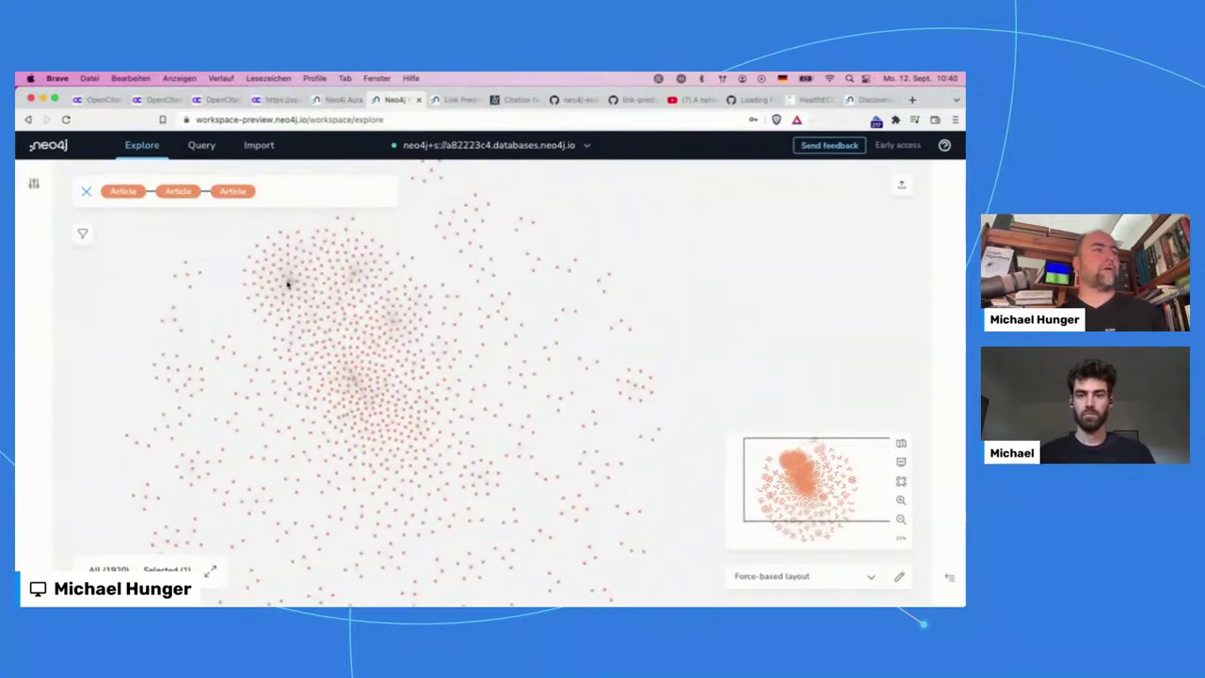
mouse_move(289, 285)
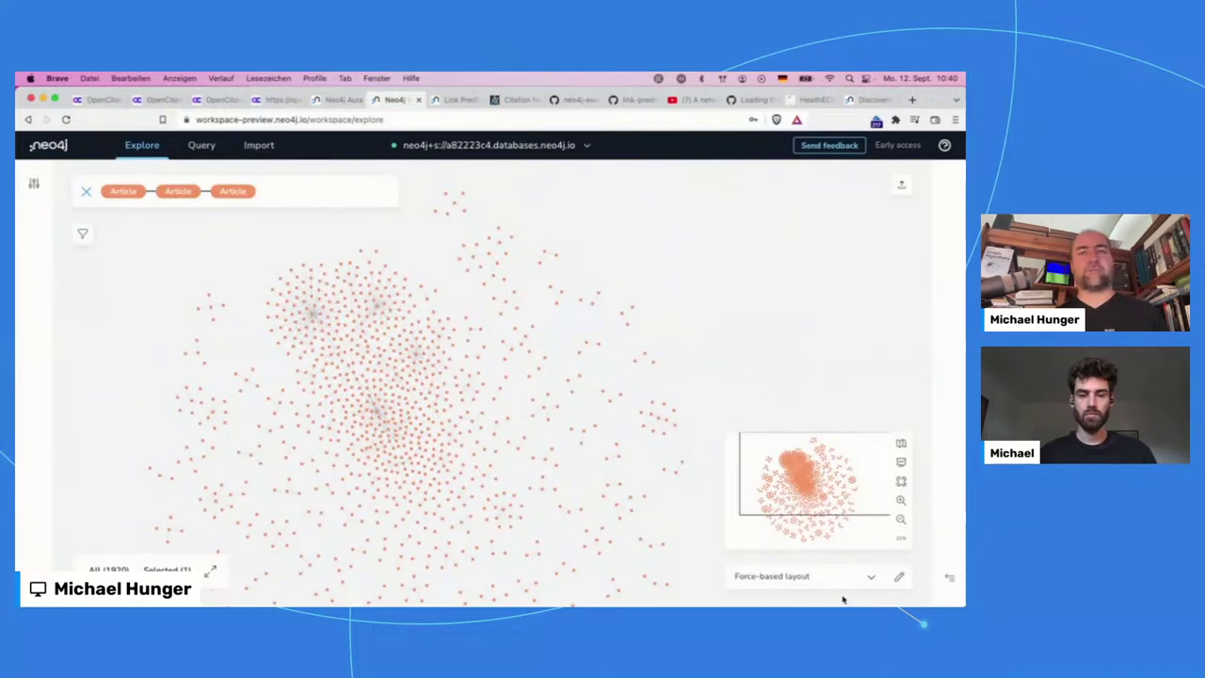
left_click(872, 581)
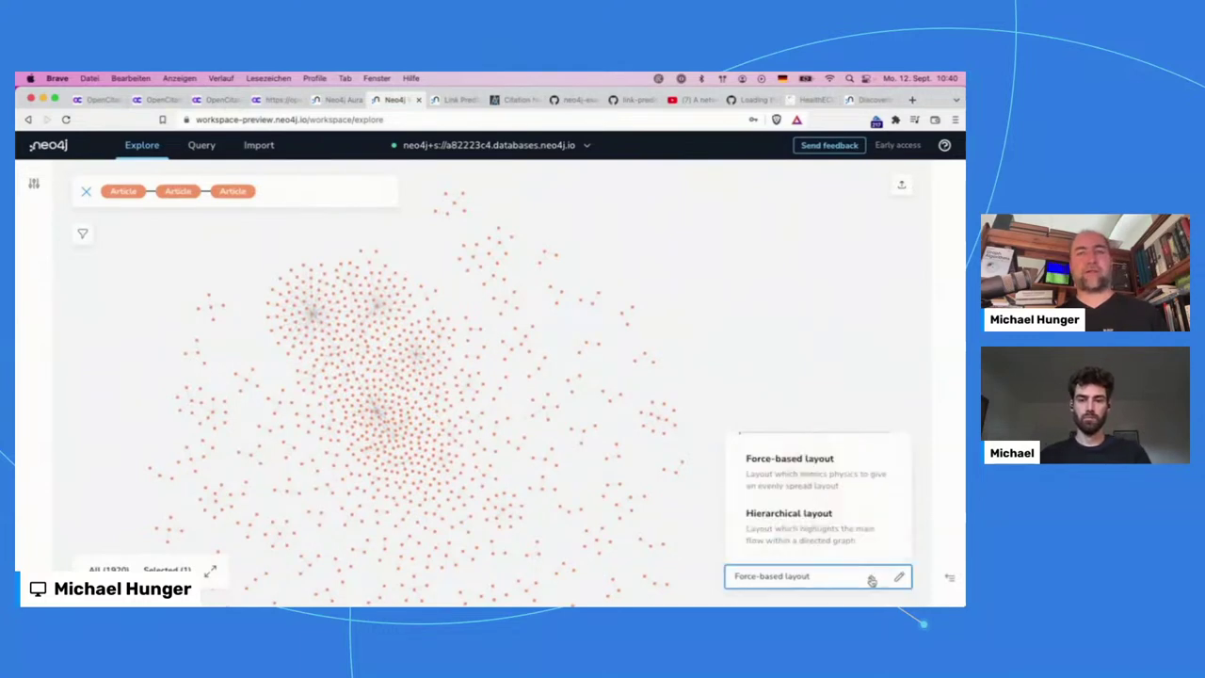
left_click(838, 526)
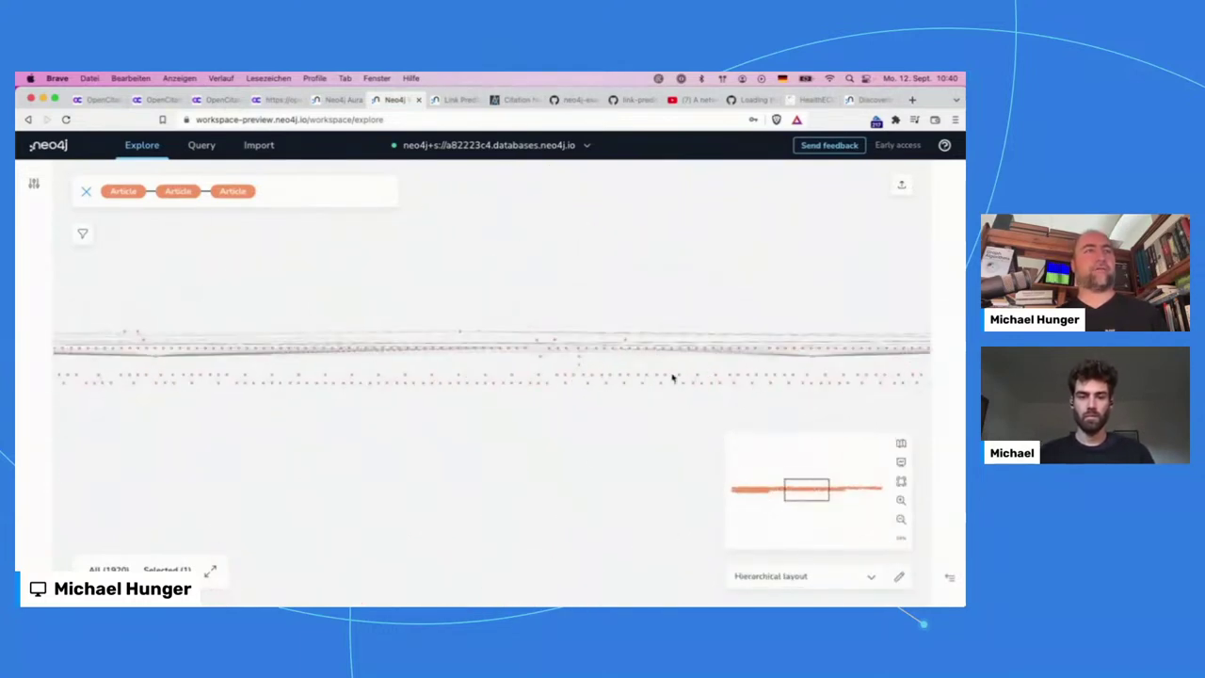
scroll(580, 476, "down", 5)
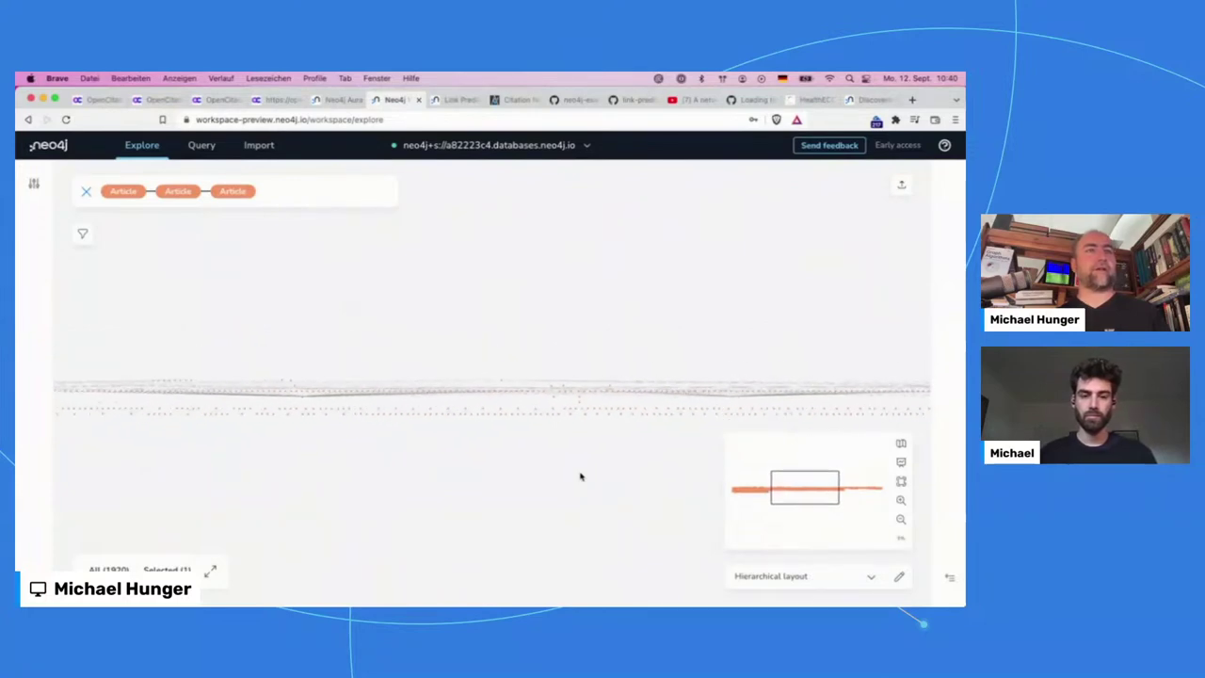
scroll(580, 476, "down", 2)
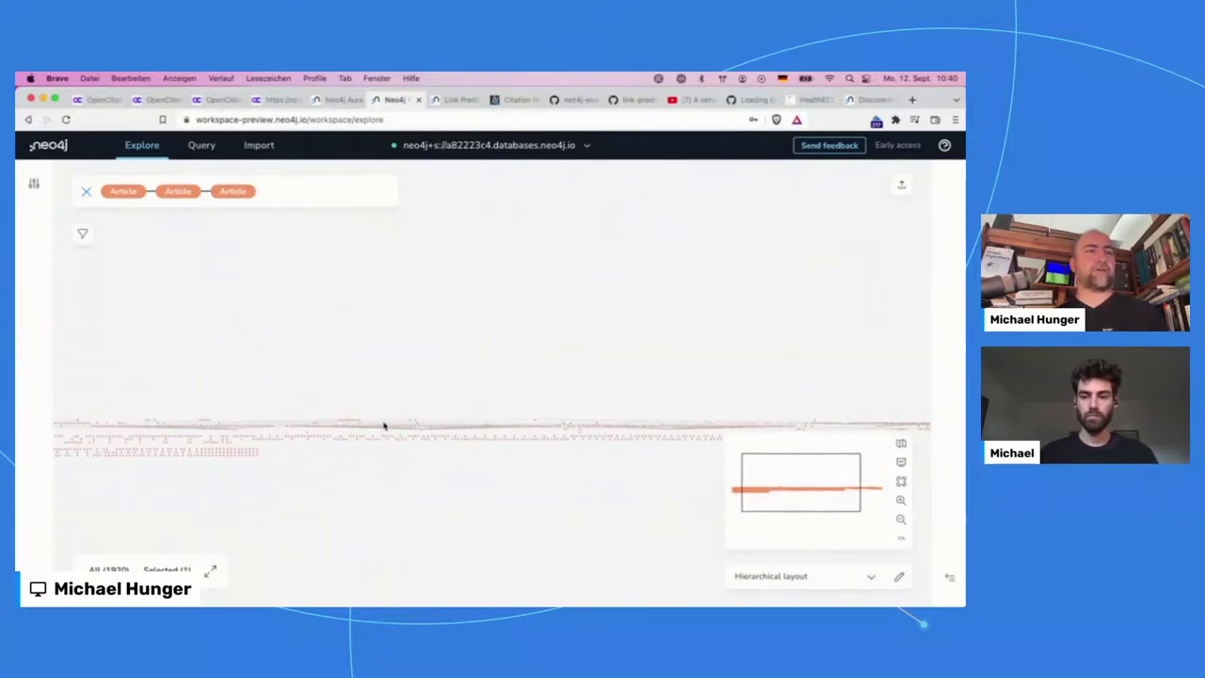
scroll(412, 515, "up", 3)
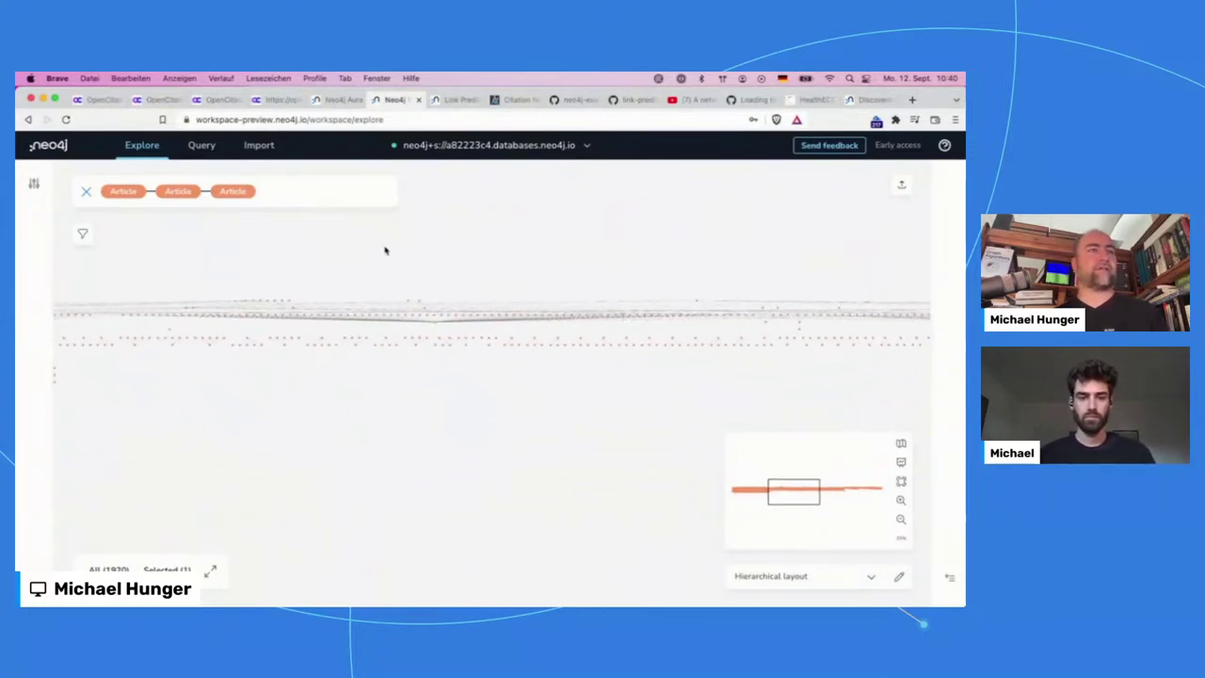
scroll(424, 298, "up", 5)
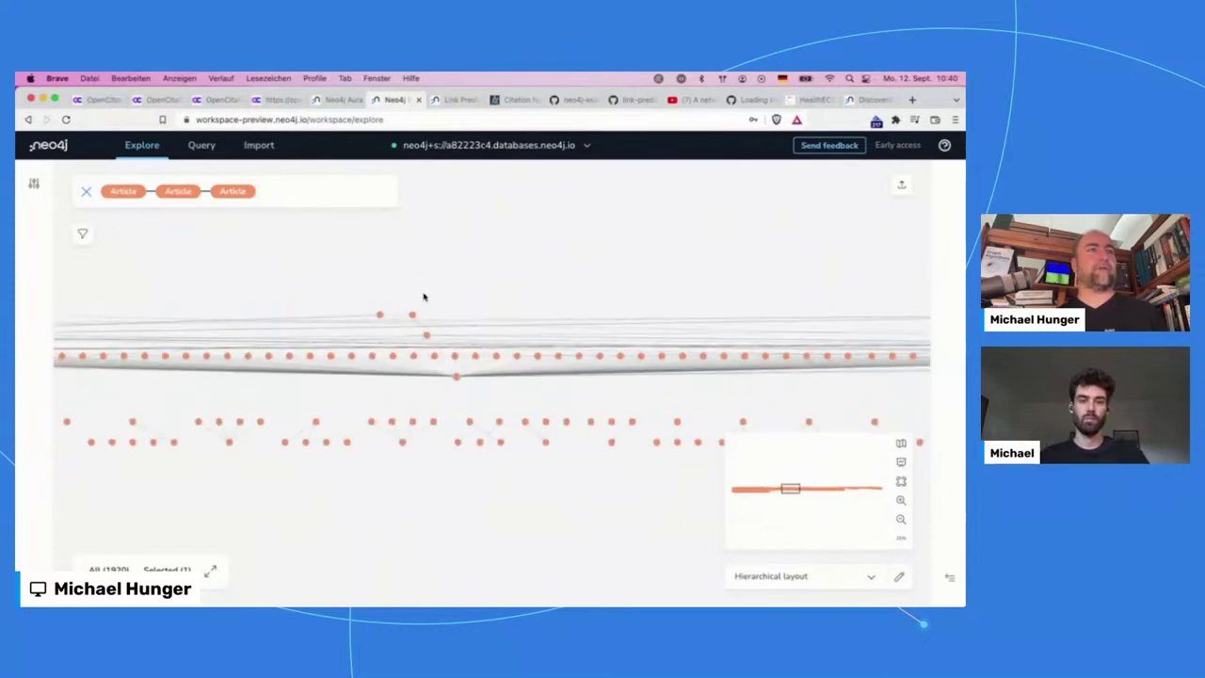
scroll(424, 298, "down", 3)
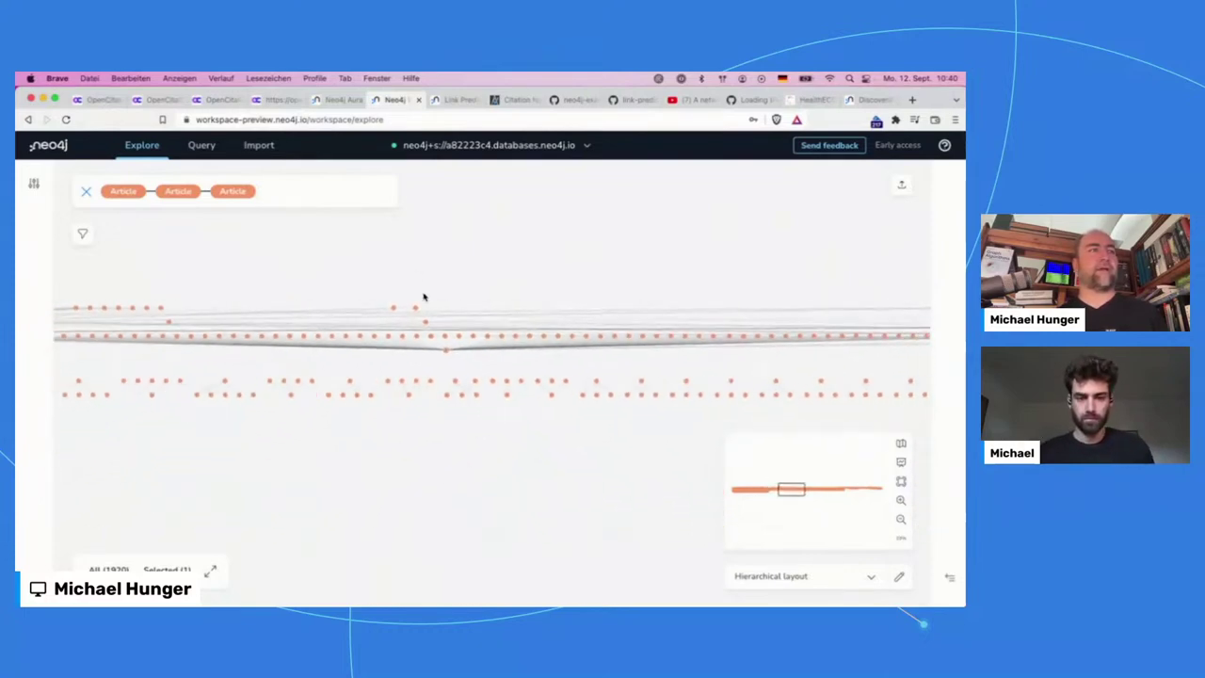
- Return the article scene to the force-based layout
left_click(859, 582)
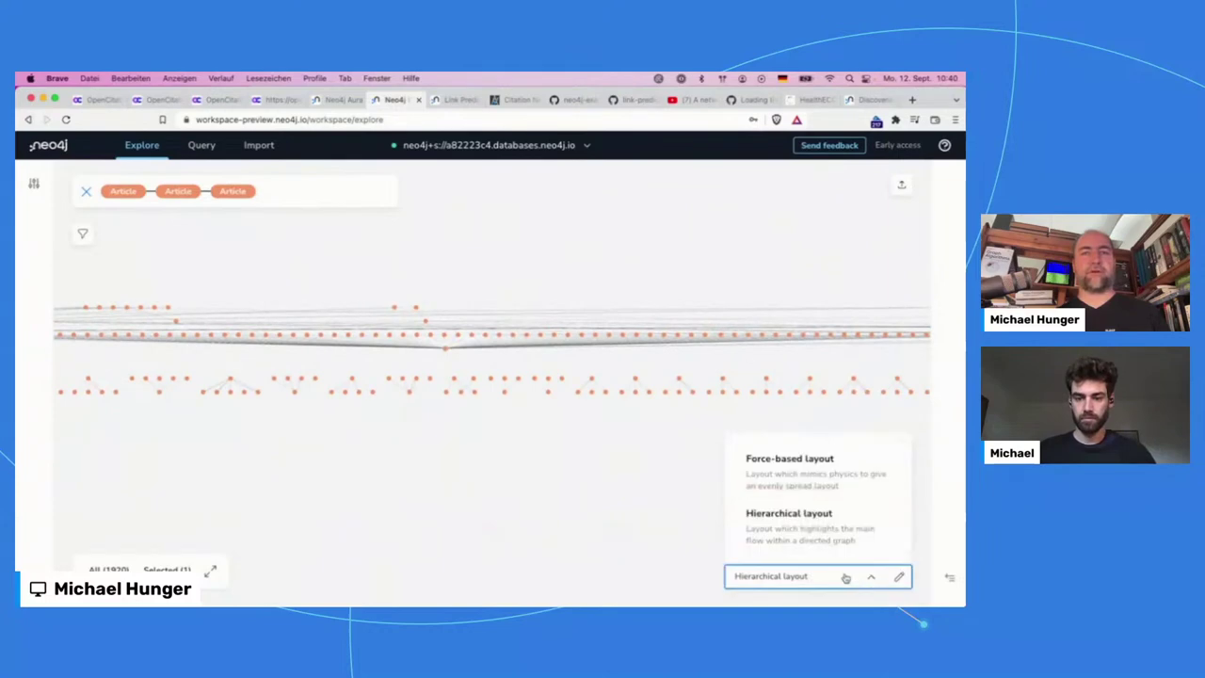
left_click(818, 462)
scroll(595, 315, "up", 5)
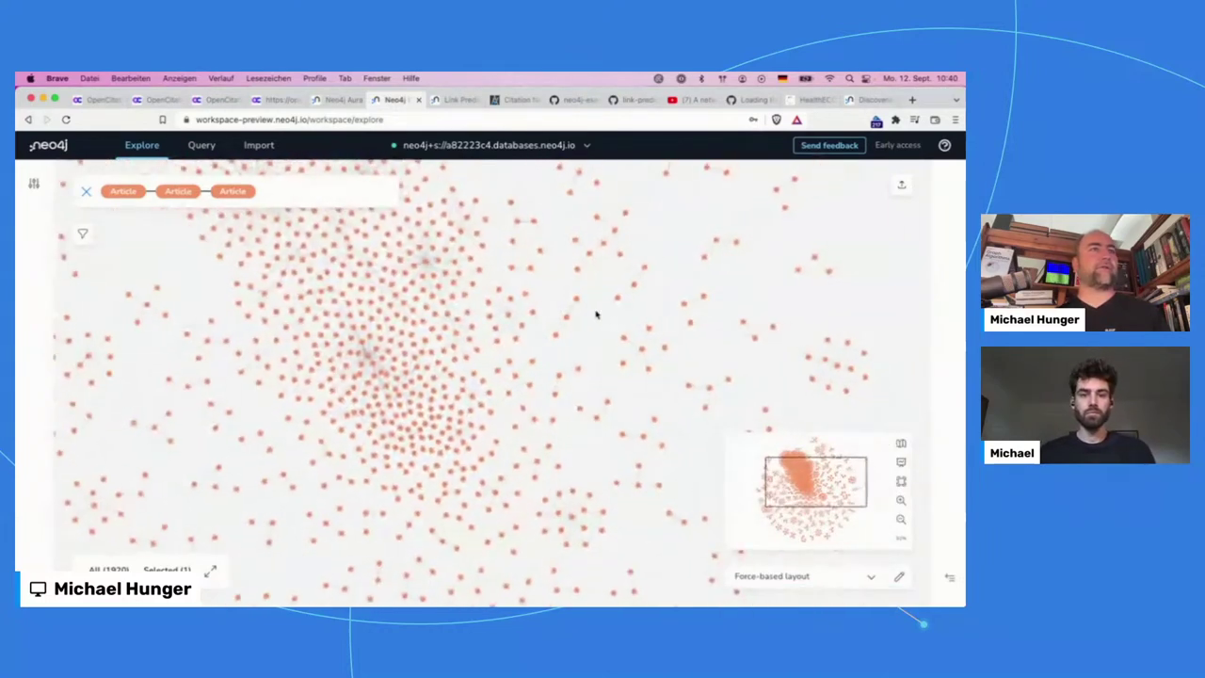
- Clear the scene, reduce the search pattern to a single Article, and run it
right_click(596, 314)
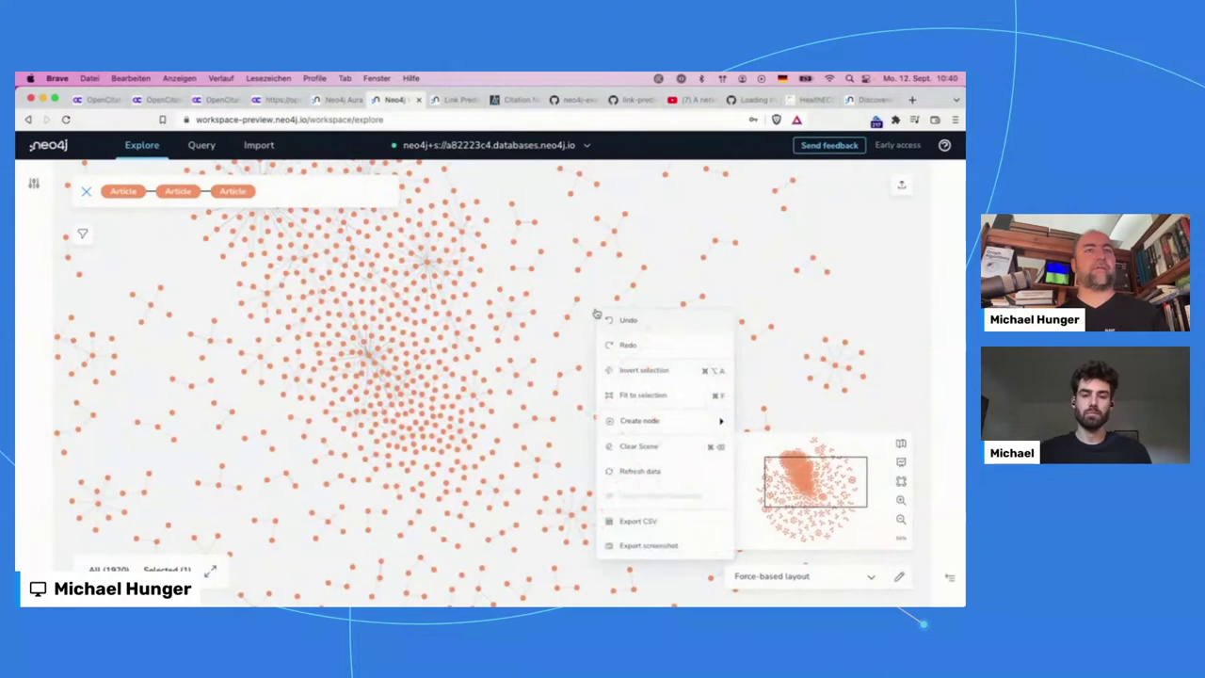
left_click(639, 446)
left_click(285, 191)
key("BackSpace")
key("BackSpace")
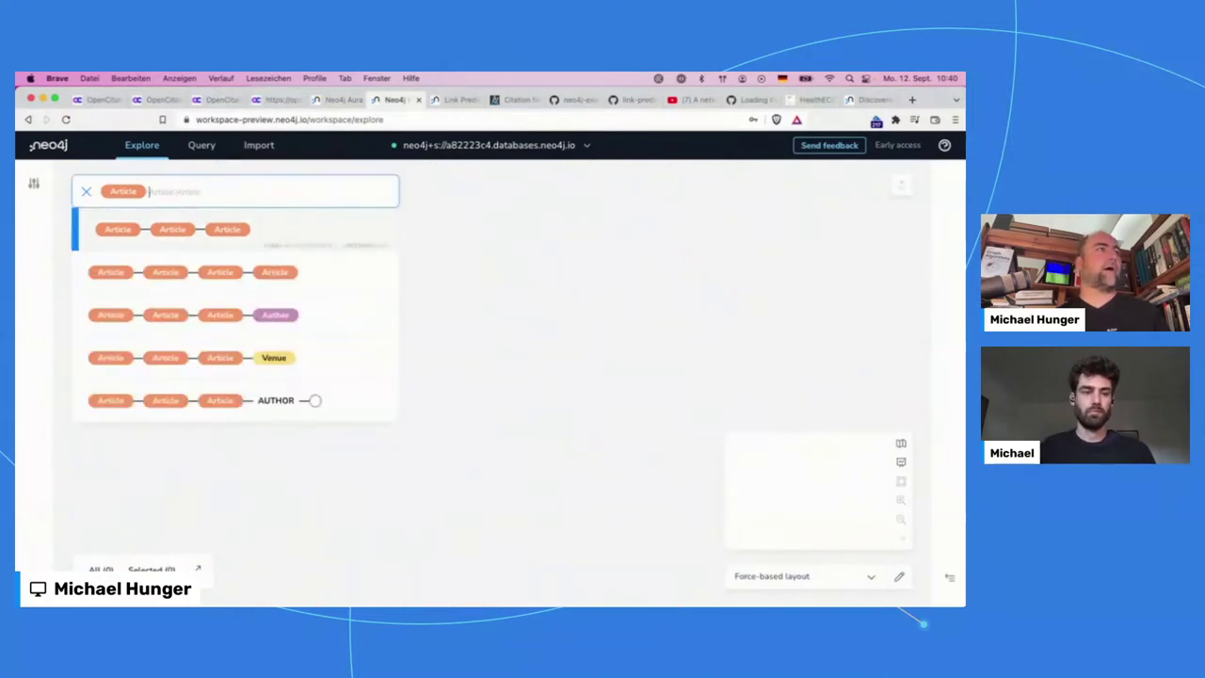
key("Return")
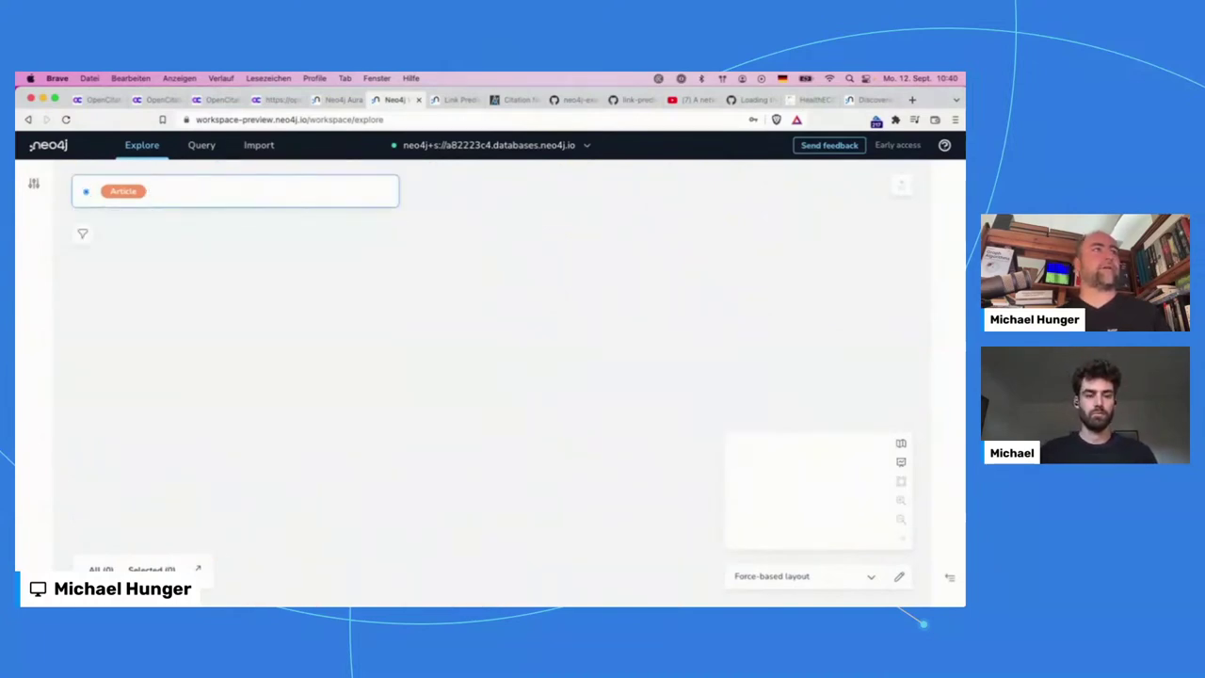
- Expand an article node to reveal its venue, and reposition the connected article "On the Modelling of Ada…" closer to the venue node
scroll(355, 337, "up", 5)
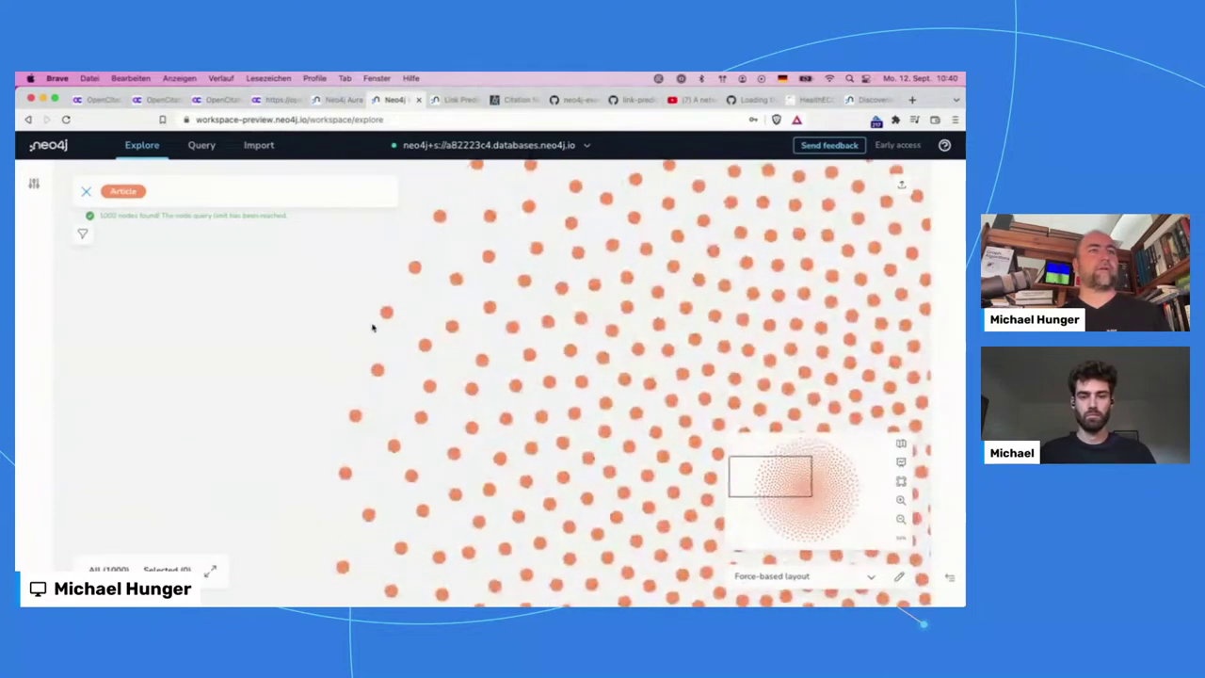
left_click(386, 314)
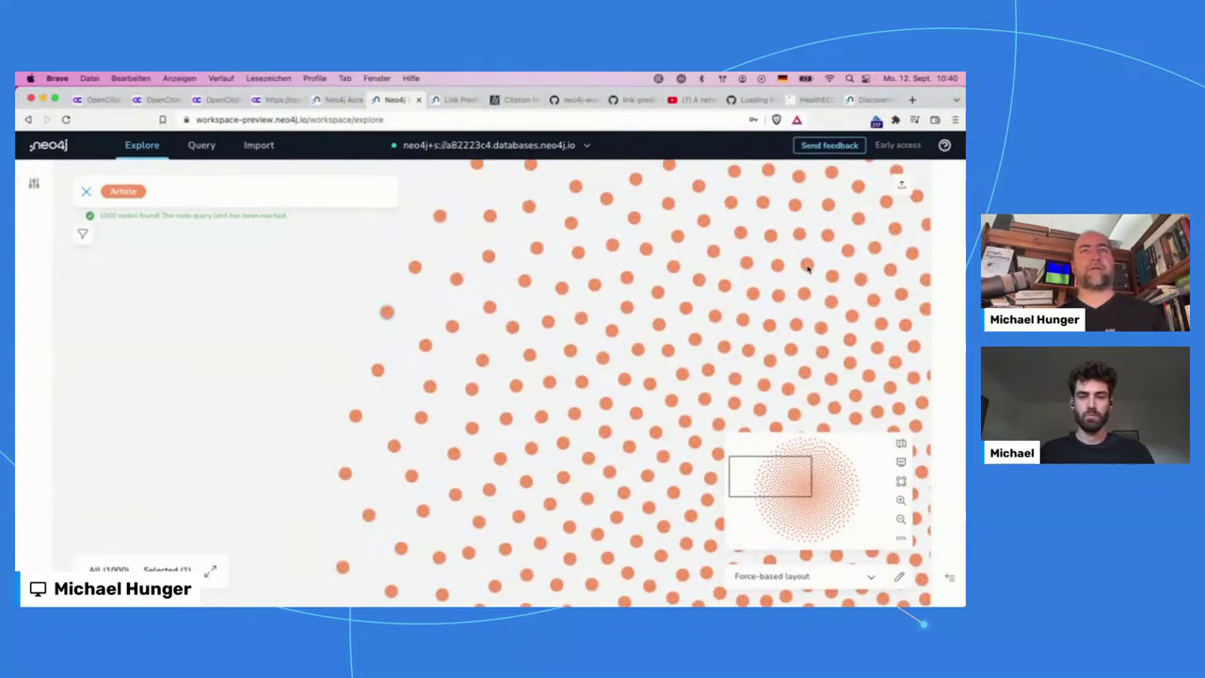
right_click(806, 264)
mouse_move(755, 428)
left_click(865, 428)
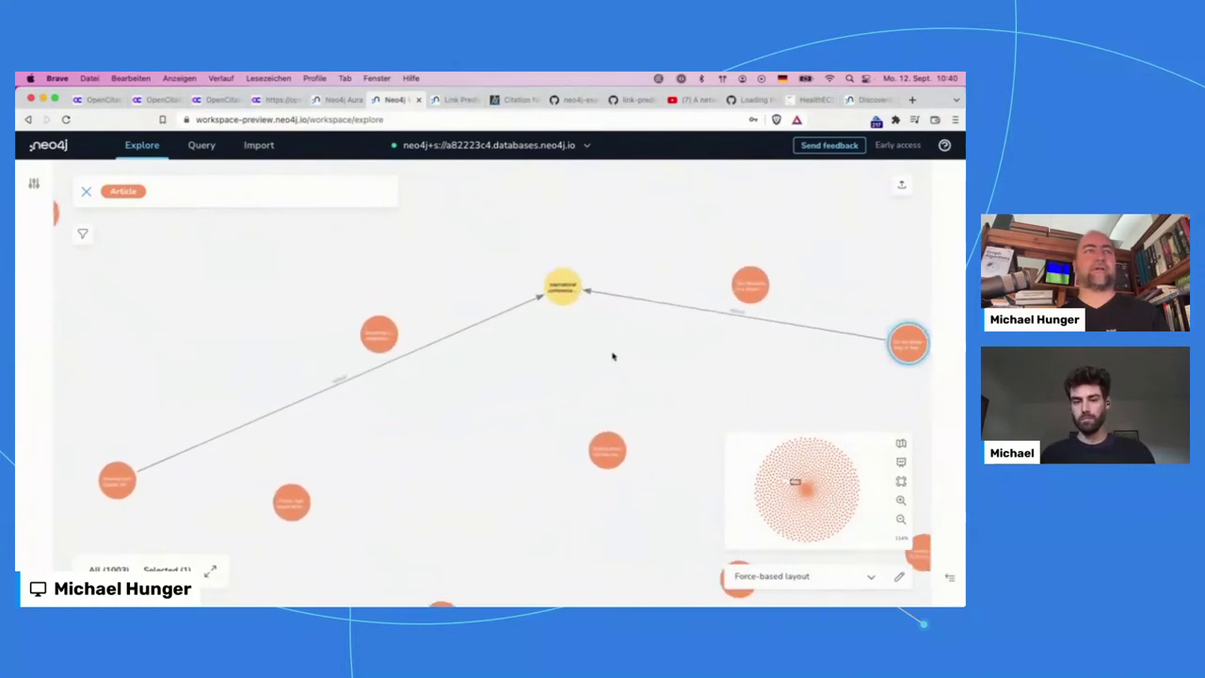
left_click(129, 487)
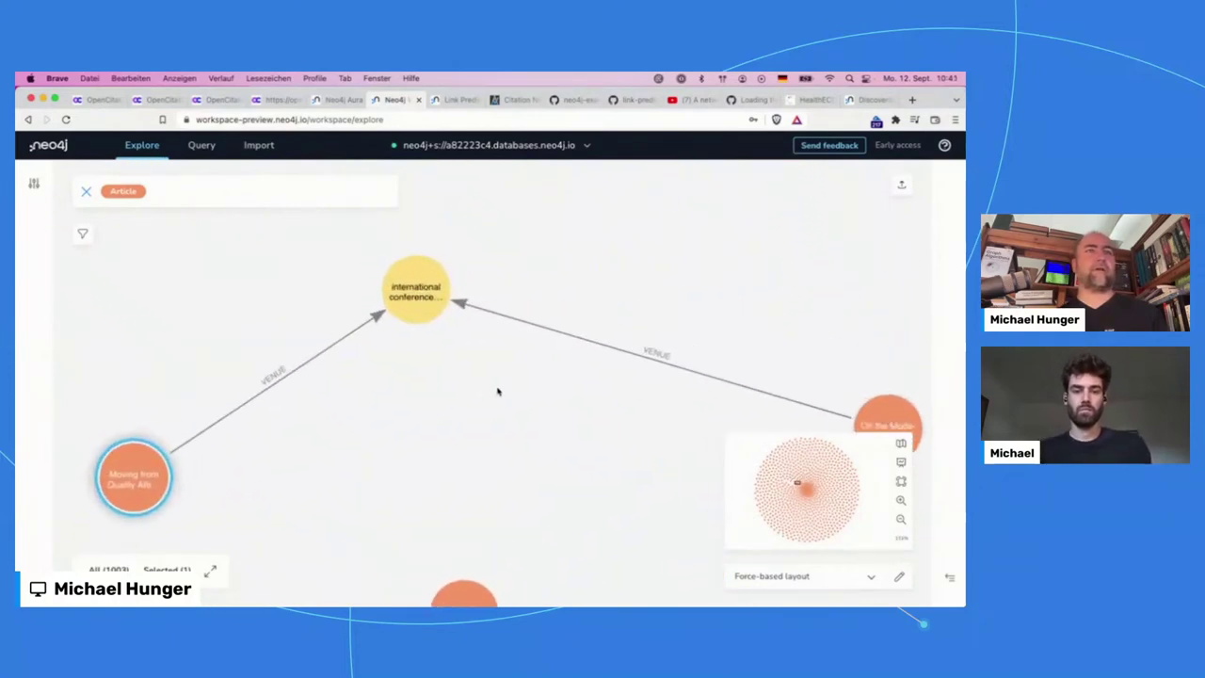
left_click_drag(887, 421, 599, 421)
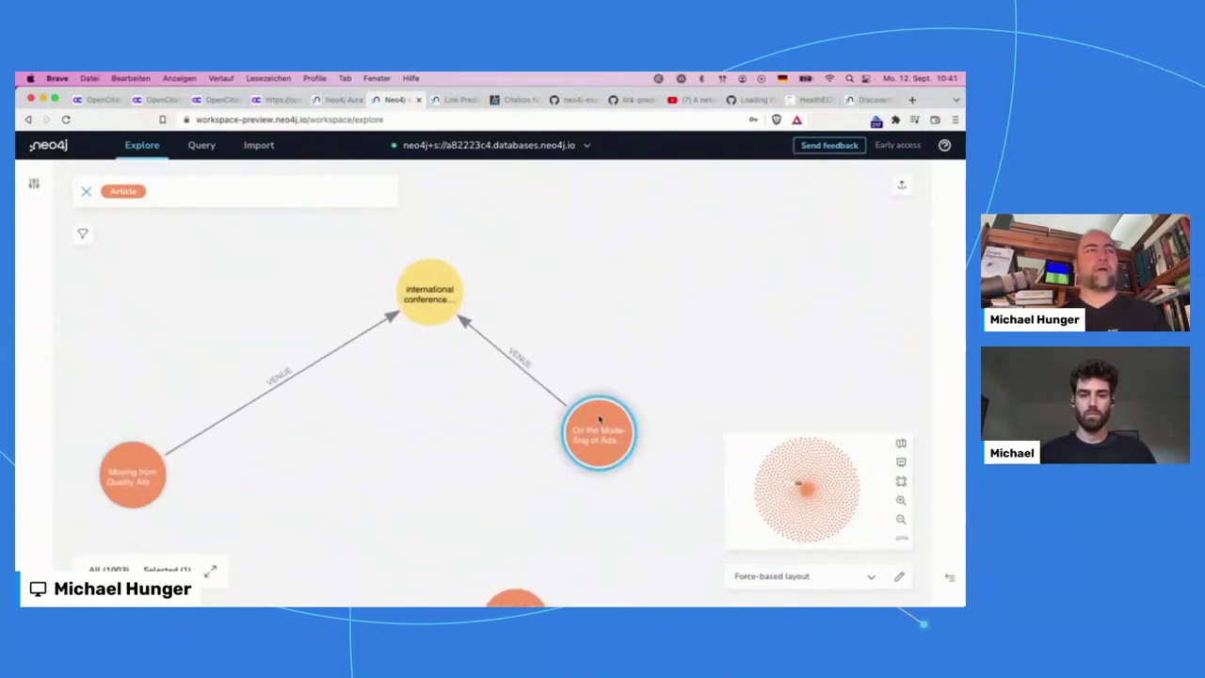
- Select the two articles linked to the conference venue and expand them along their incoming CITED relationships
right_click(432, 297)
left_click(713, 305)
left_click(712, 305)
right_click(649, 388)
right_click(134, 494)
mouse_move(136, 490)
mouse_move(257, 436)
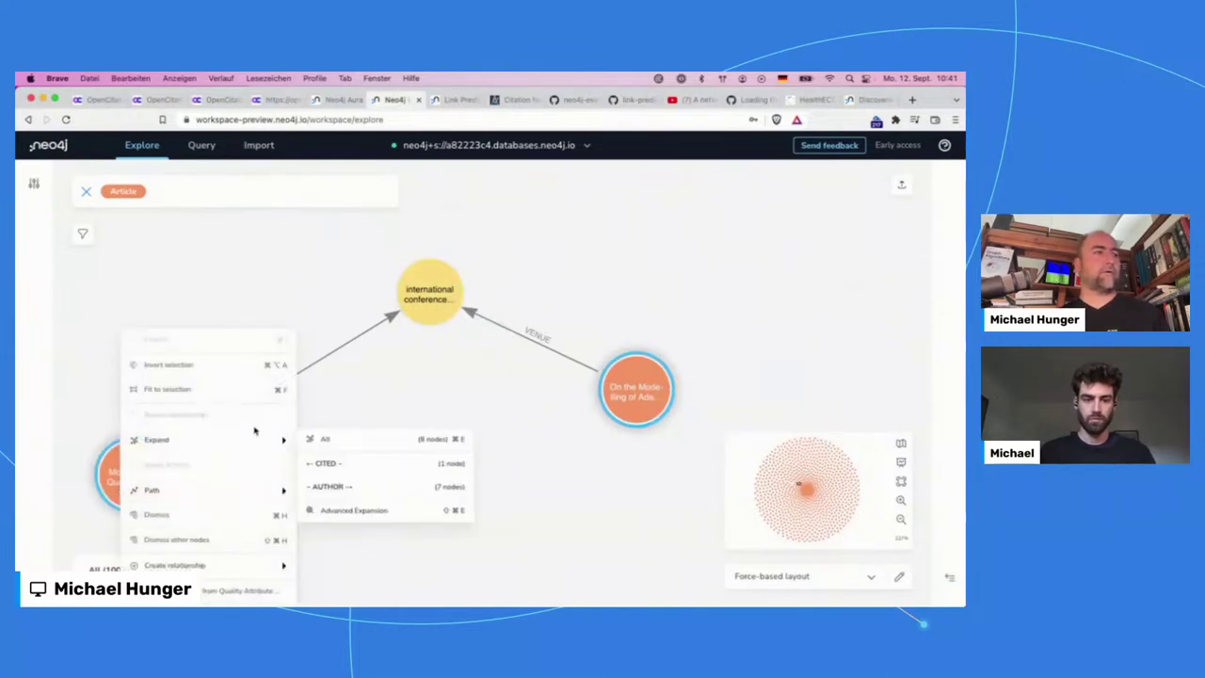
left_click(403, 466)
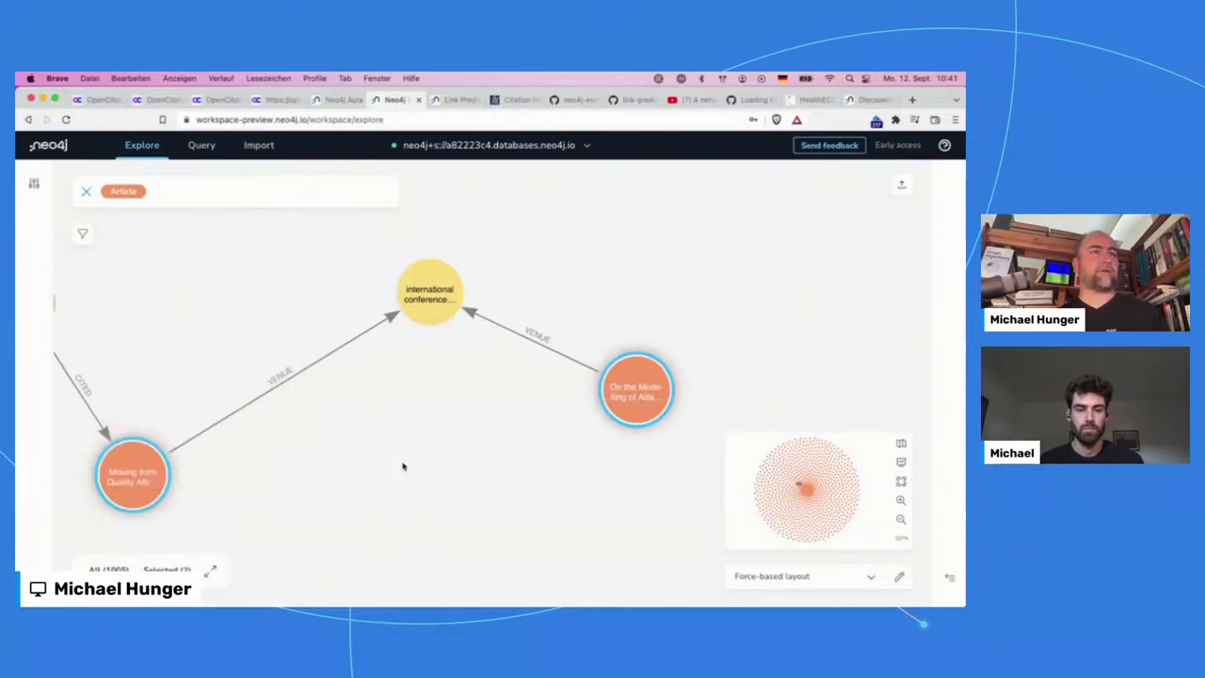
- Expand the article "On the Modelling of Ada…" to its authors
left_click(263, 304)
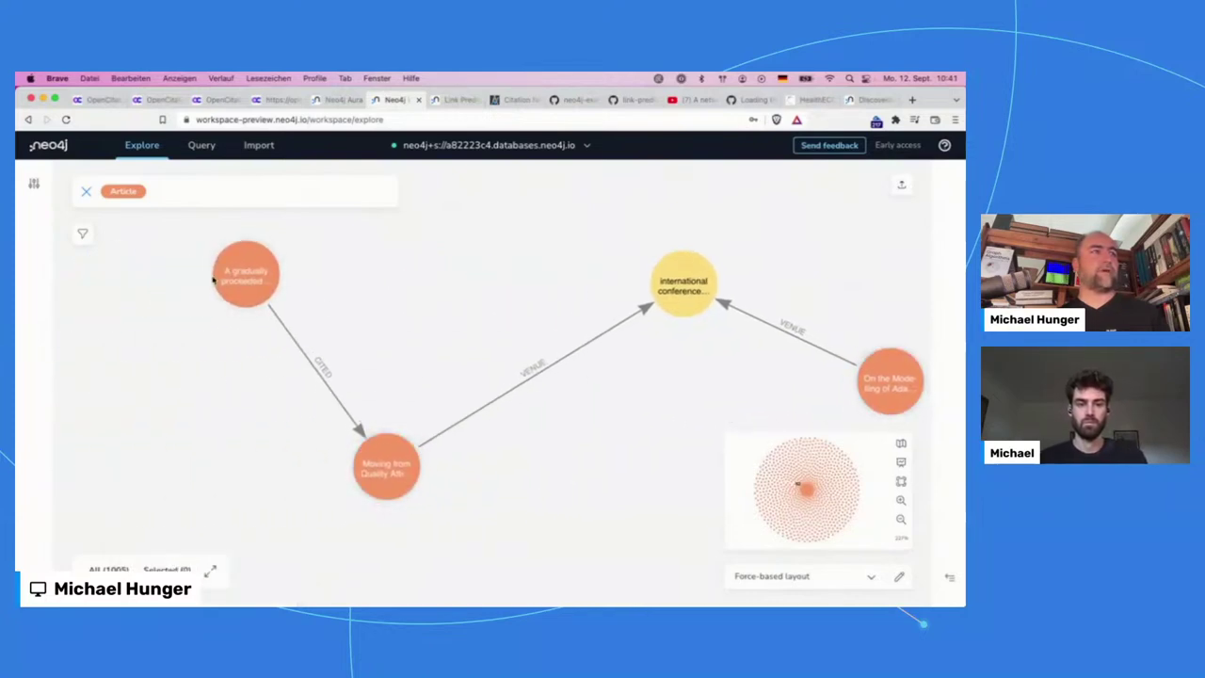
left_click(243, 283)
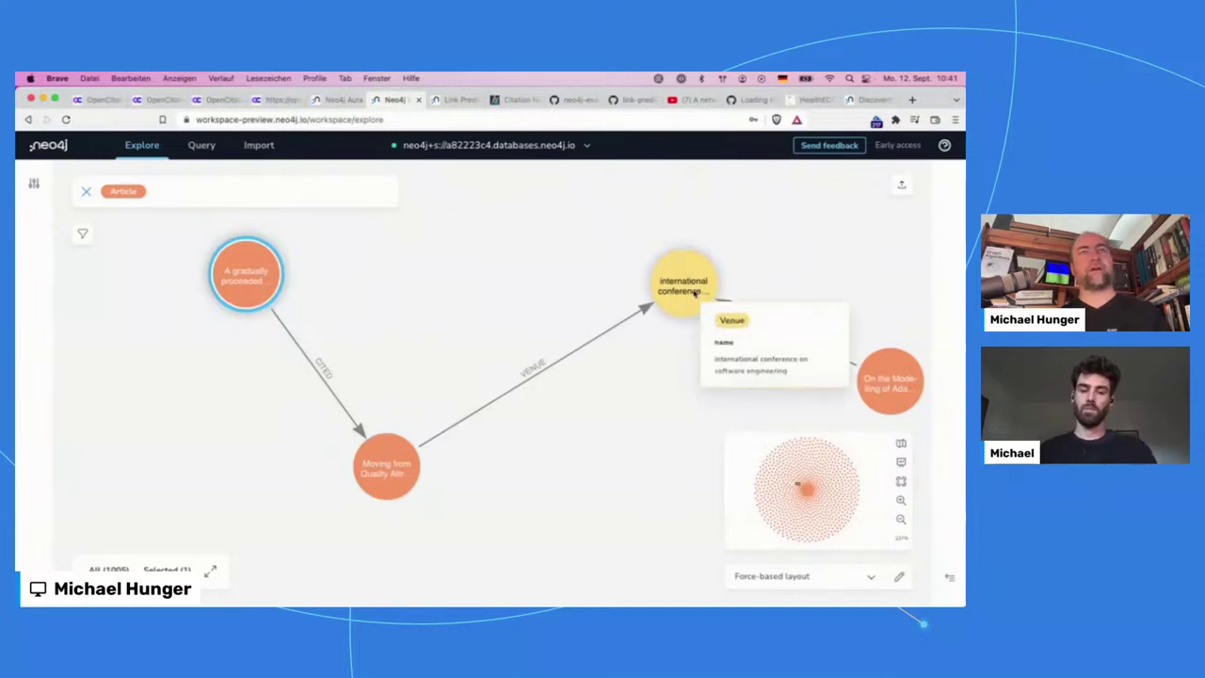
left_click_drag(519, 308, 321, 285)
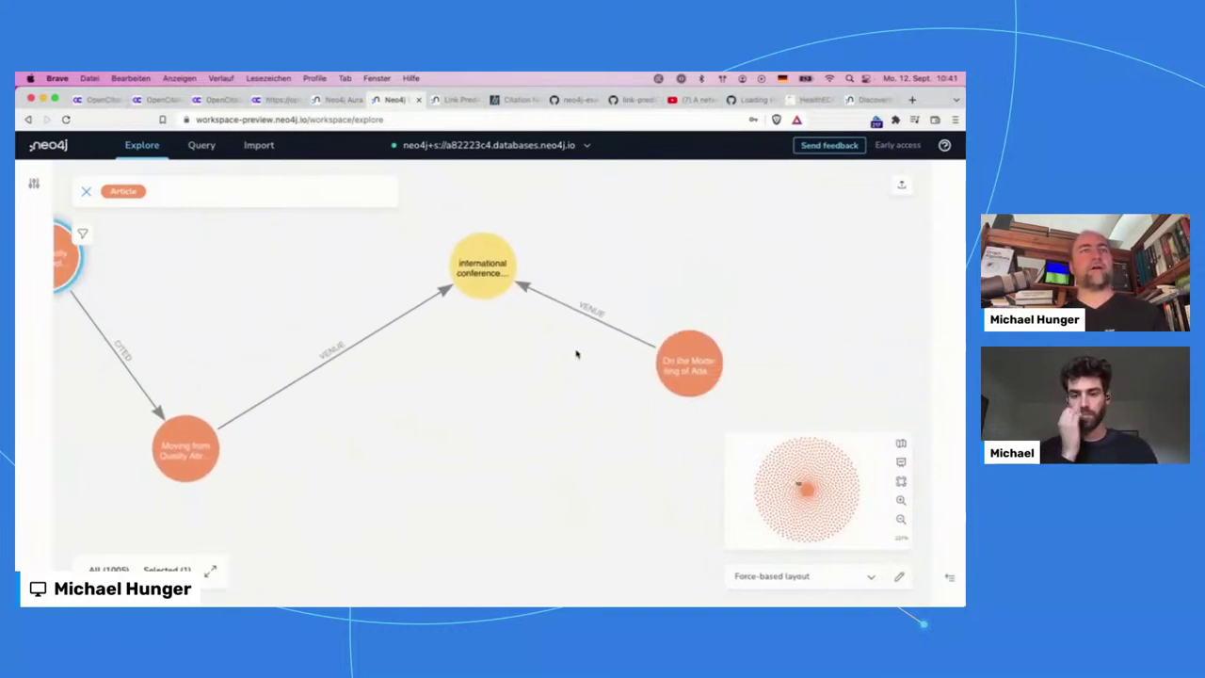
right_click(694, 382)
mouse_move(780, 448)
left_click(630, 465)
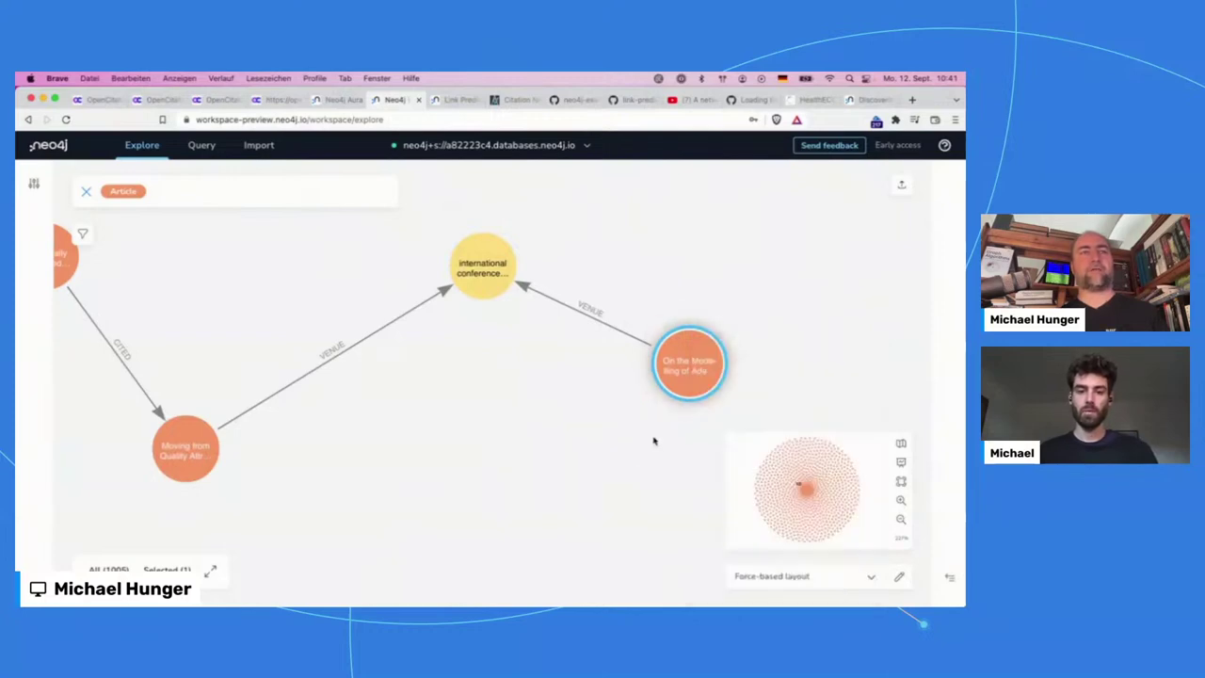
left_click_drag(627, 403, 552, 373)
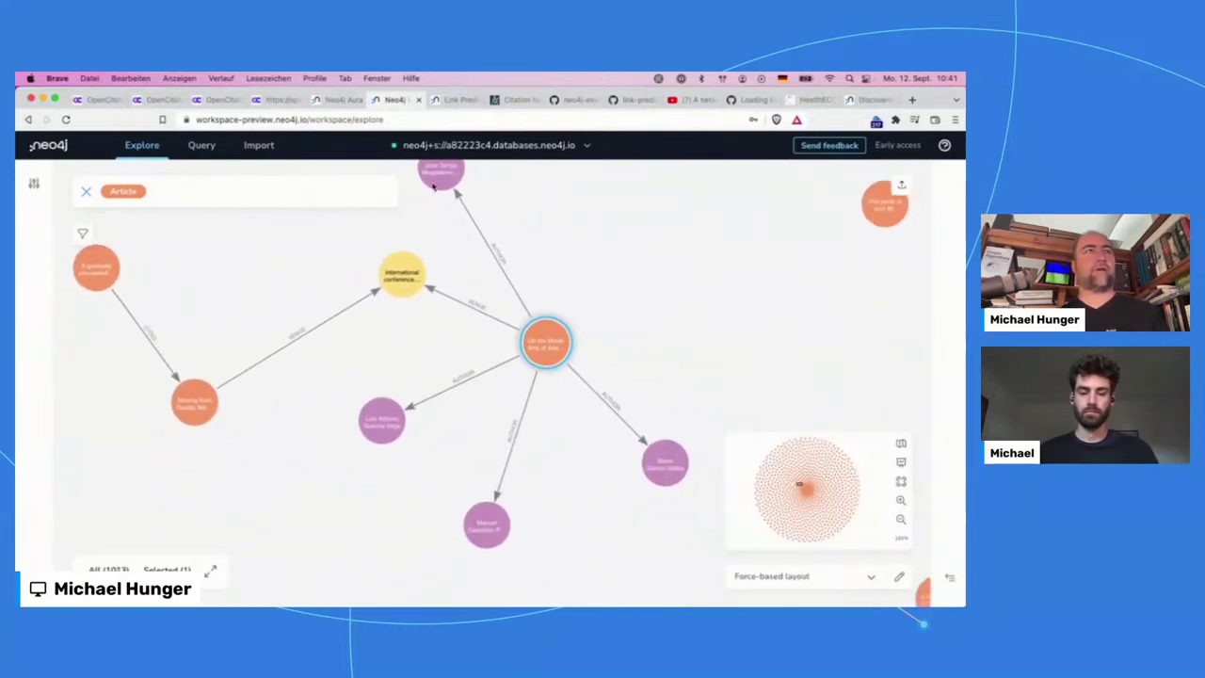
- Select the four author nodes around the article and expand them along incoming AUTHOR relationships to their other articles
left_click(439, 176)
left_click(382, 420, "super")
left_click(487, 524, "super")
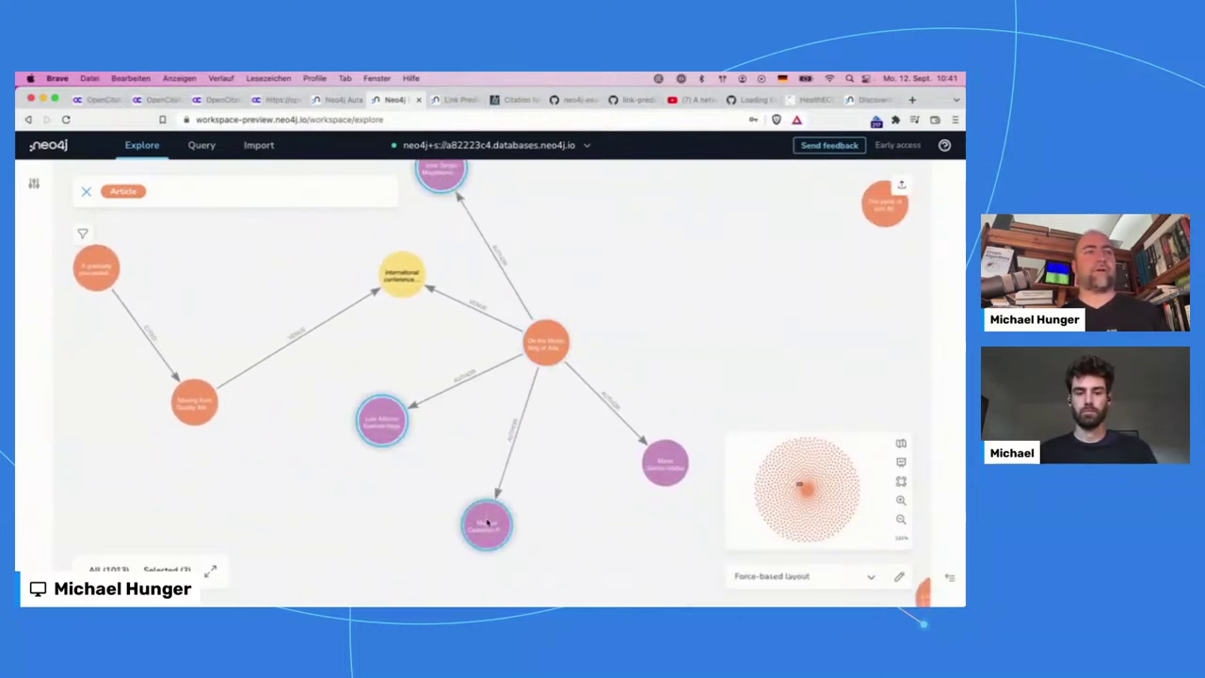
right_click(672, 461)
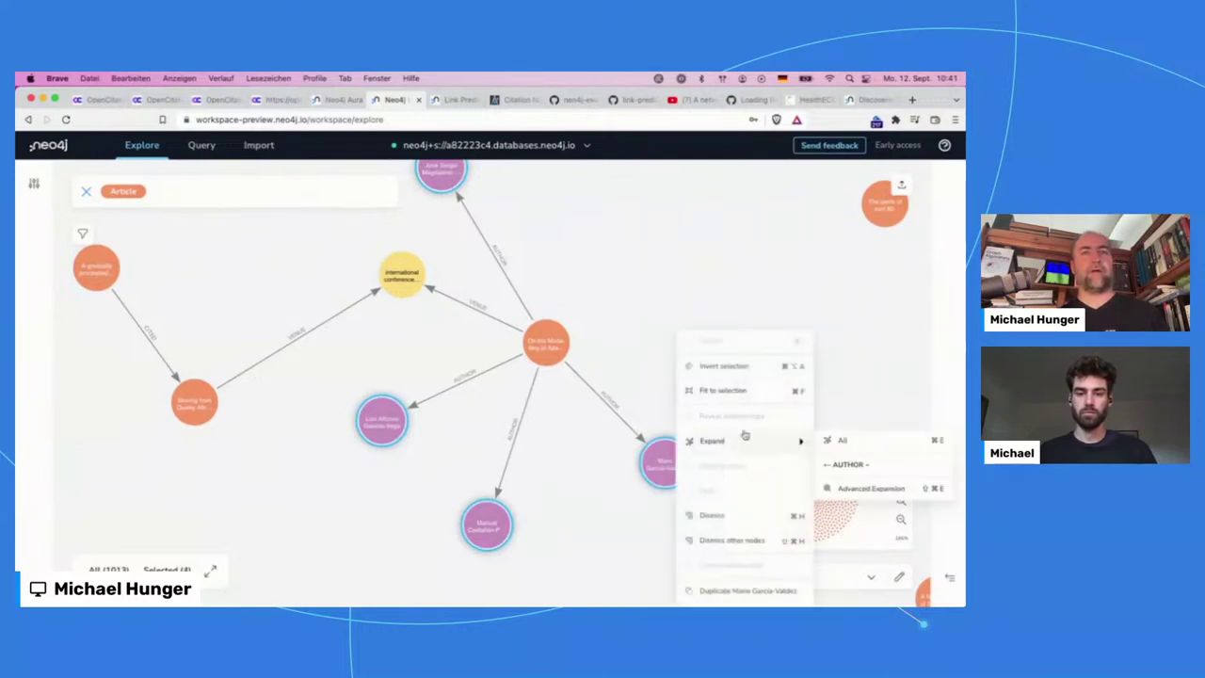
left_click(865, 468)
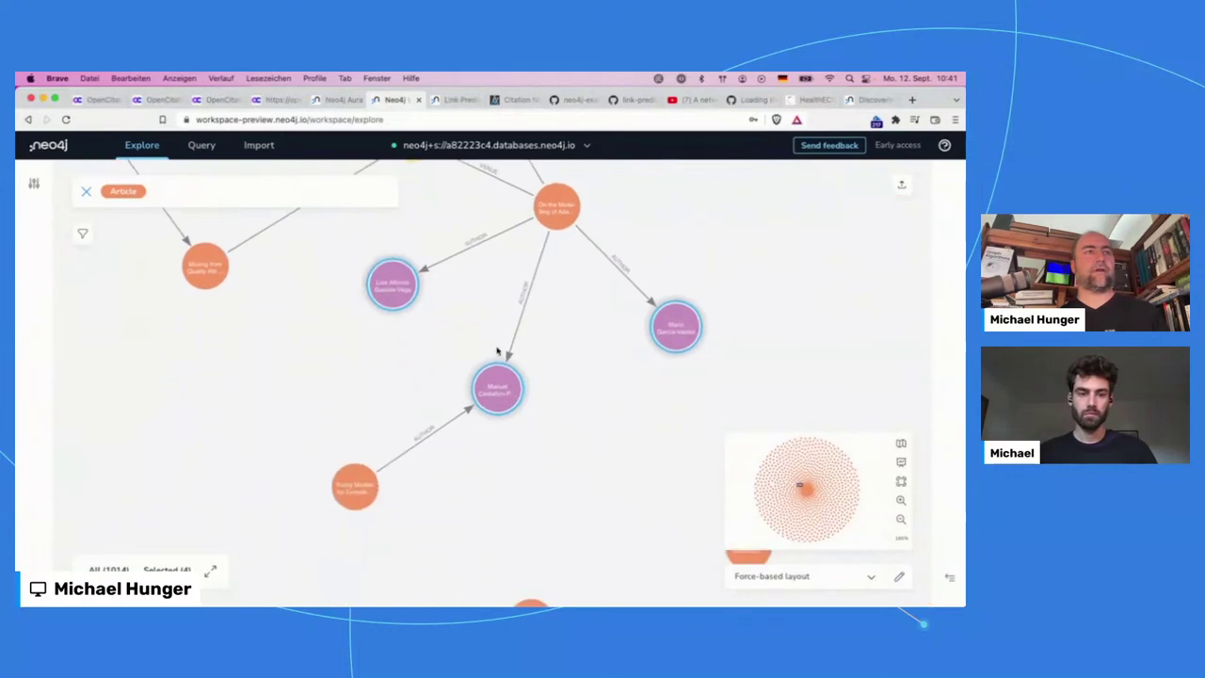
left_click(564, 353)
left_click_drag(565, 350, 597, 286)
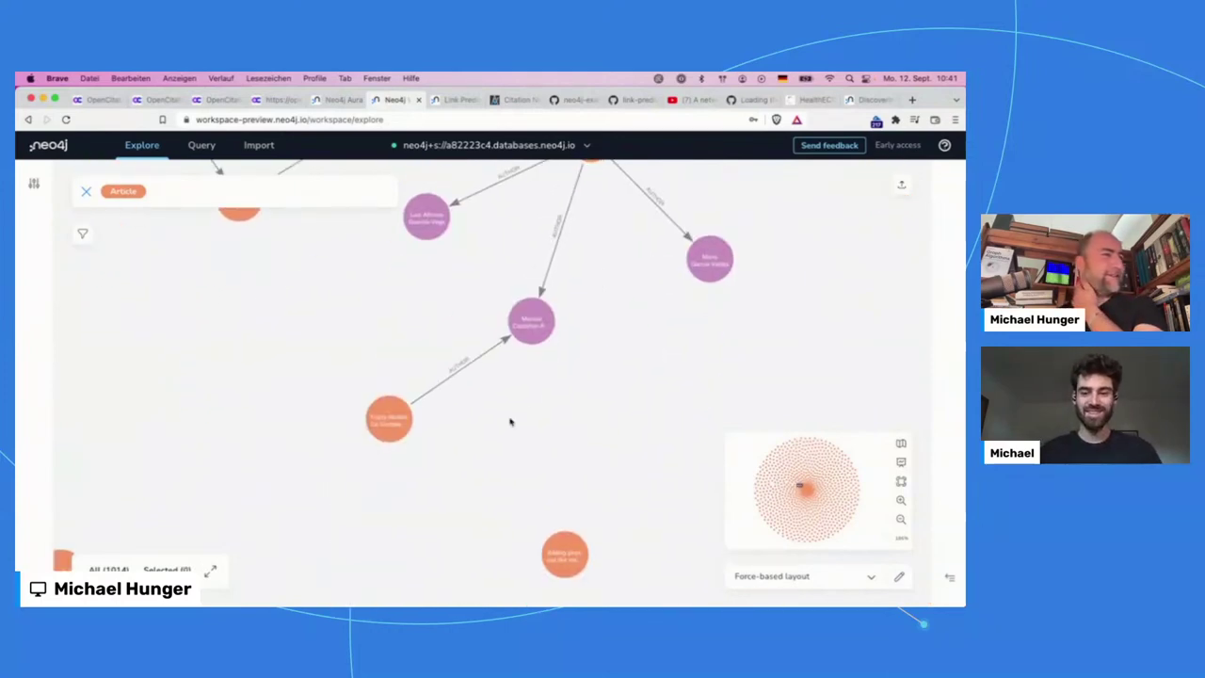
scroll(510, 422, "up", 3)
scroll(509, 422, "down", 6)
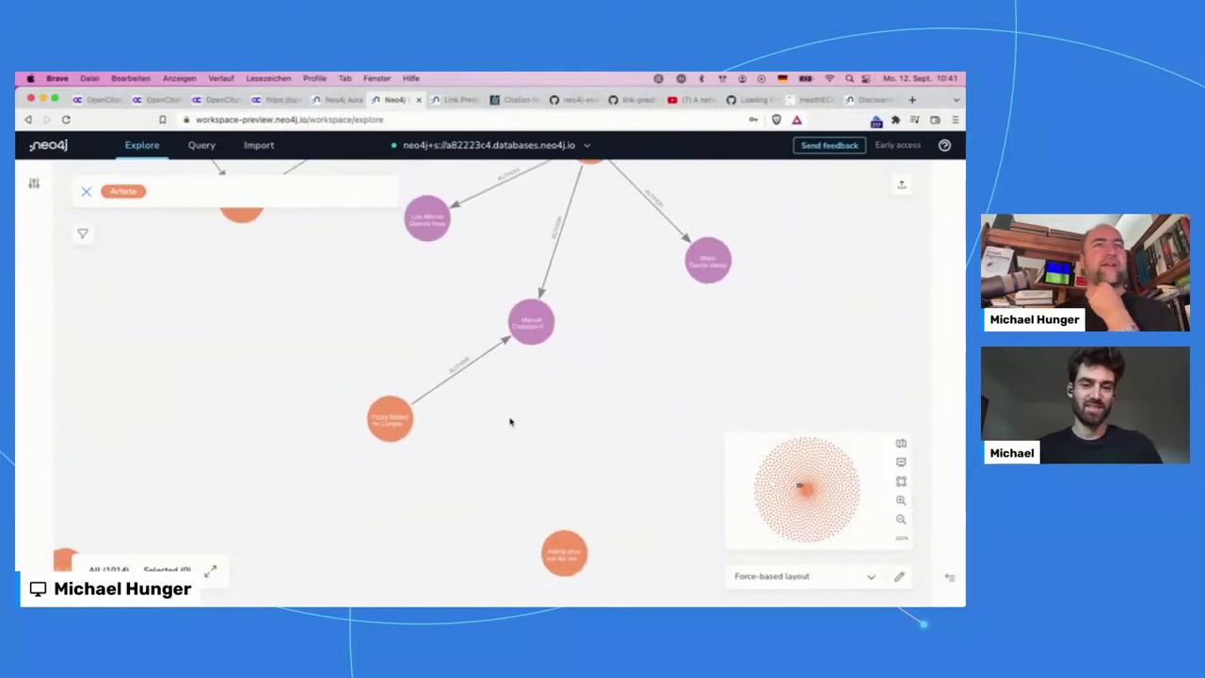
- Select a rectangular group of article nodes above the dense centre of the scene and expand them to their connected articles
scroll(509, 422, "down", 3)
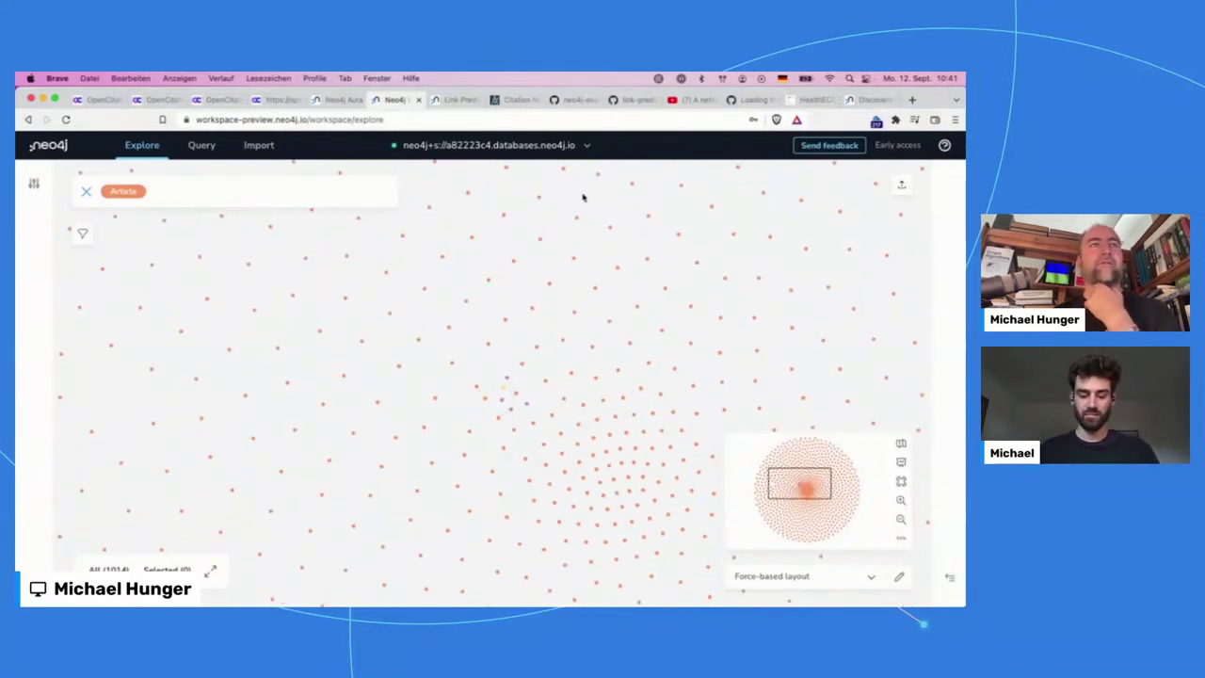
left_click_drag(583, 198, 647, 258)
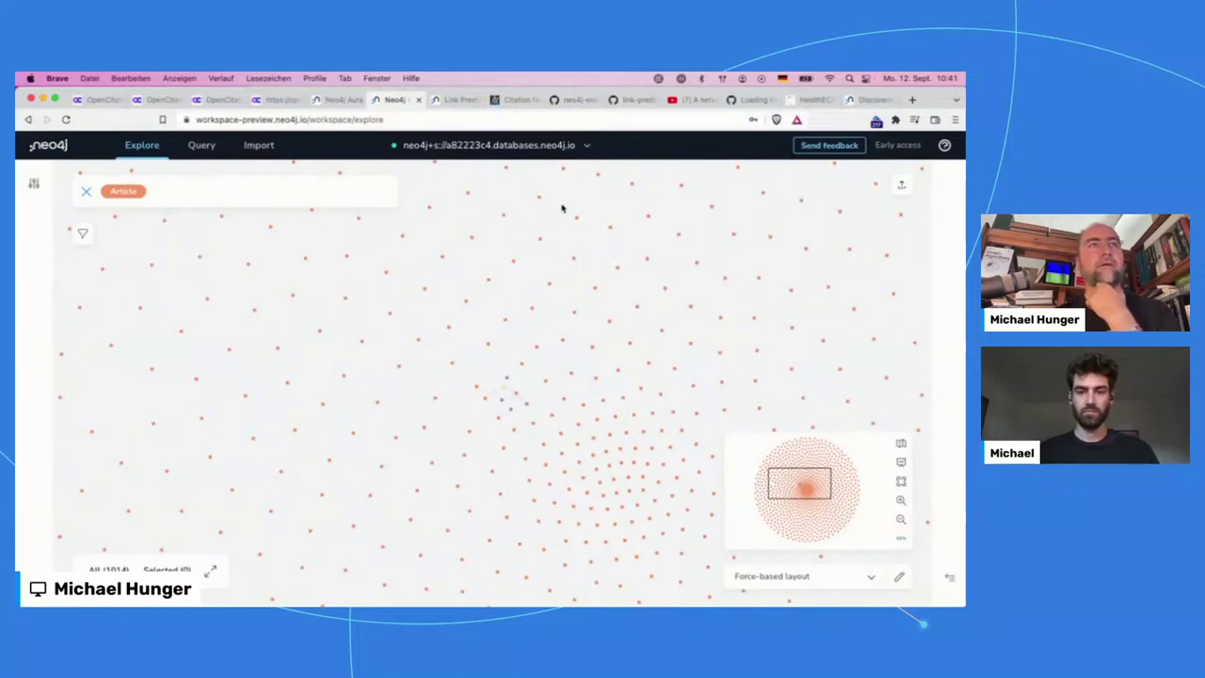
left_click_drag(562, 209, 886, 405)
right_click(754, 322)
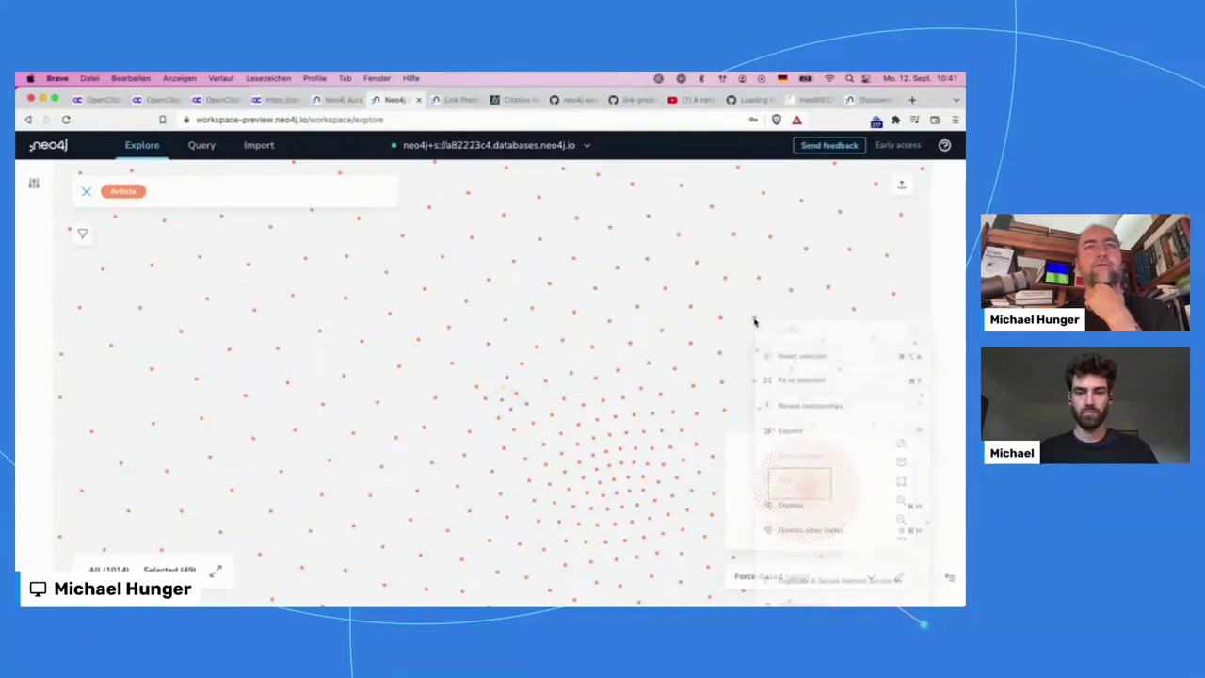
mouse_move(796, 431)
left_click(687, 460)
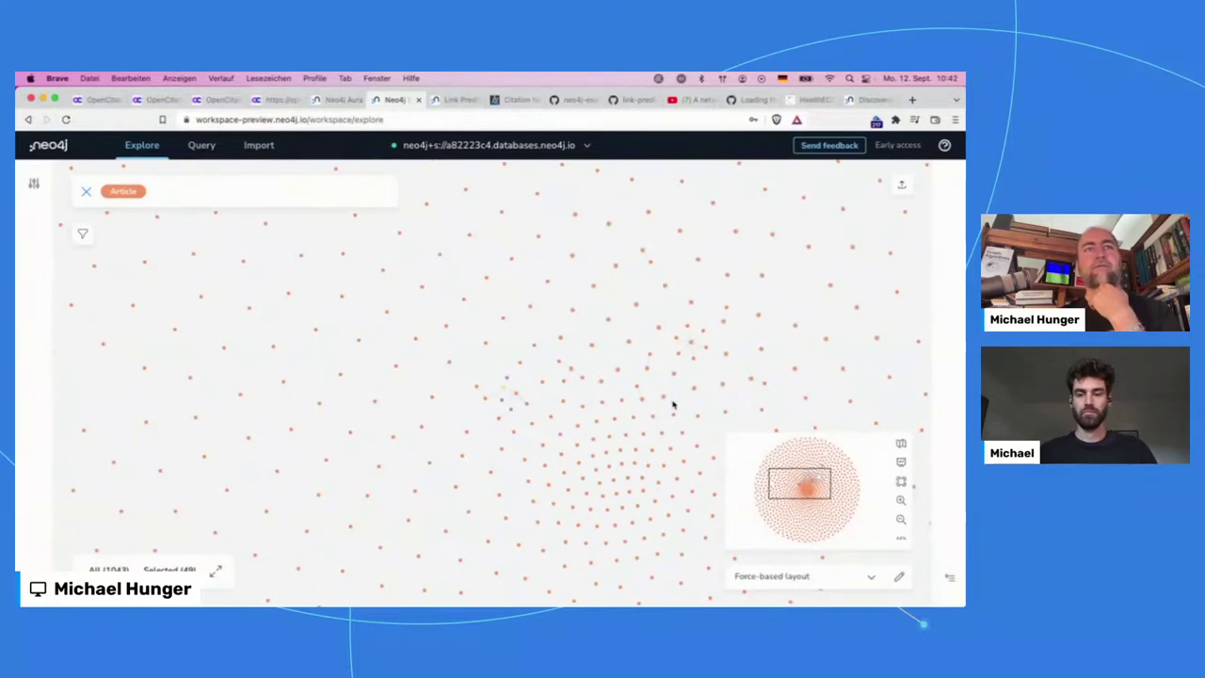
- Look at the Cypher query behind the saved search phrase "Show me a graph" in the Citations perspective
left_click(684, 276)
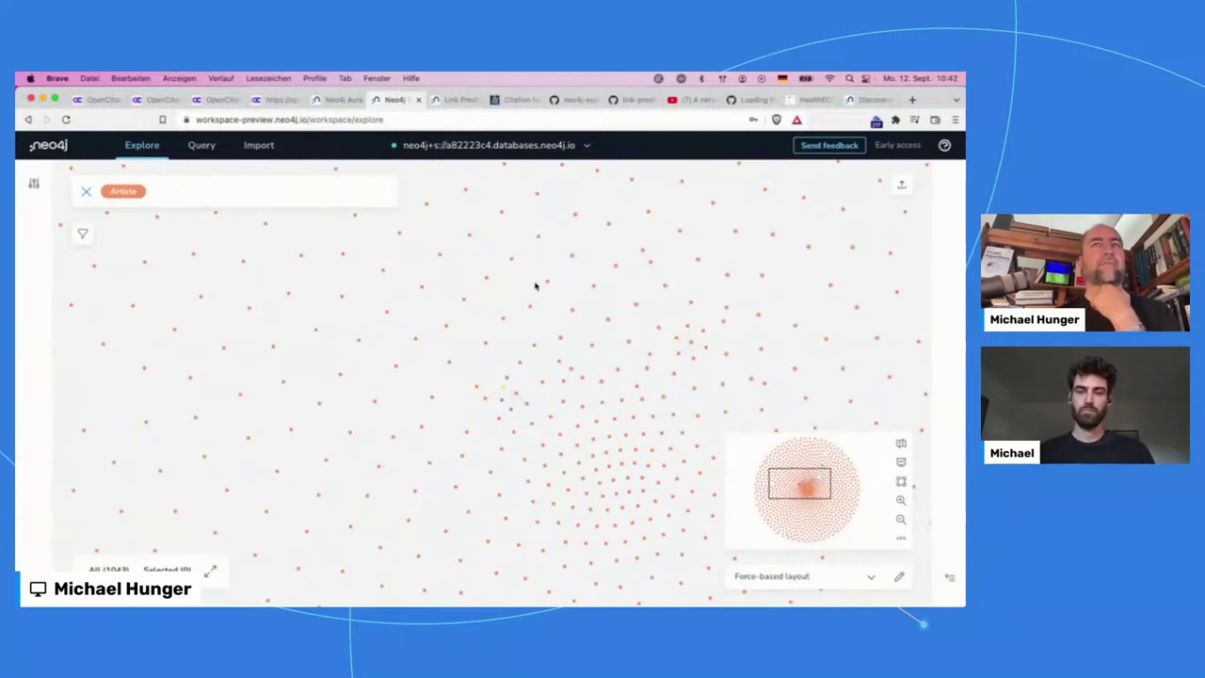
left_click(34, 183)
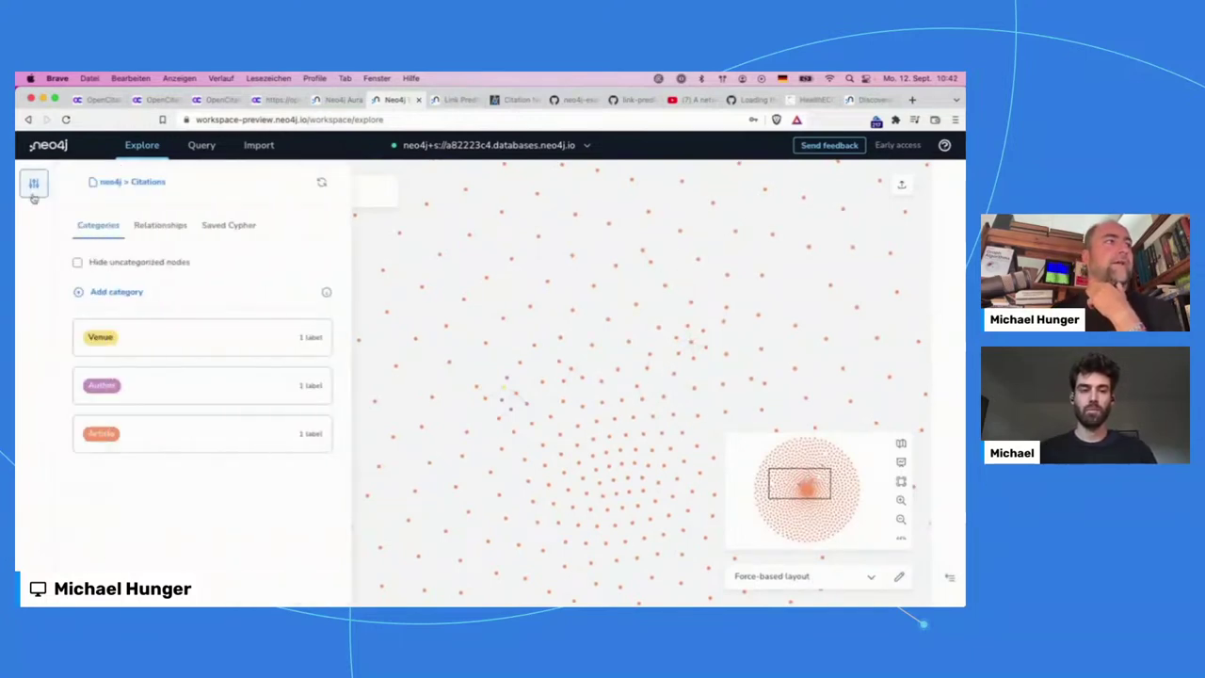
left_click(223, 226)
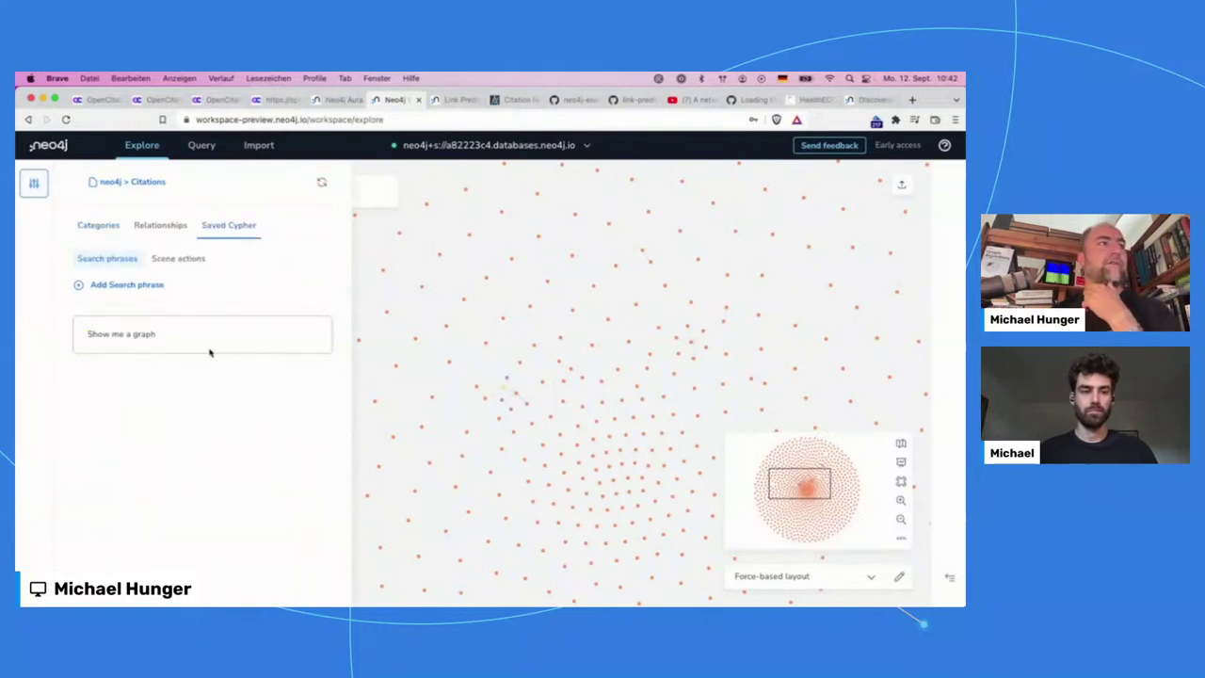
left_click(172, 346)
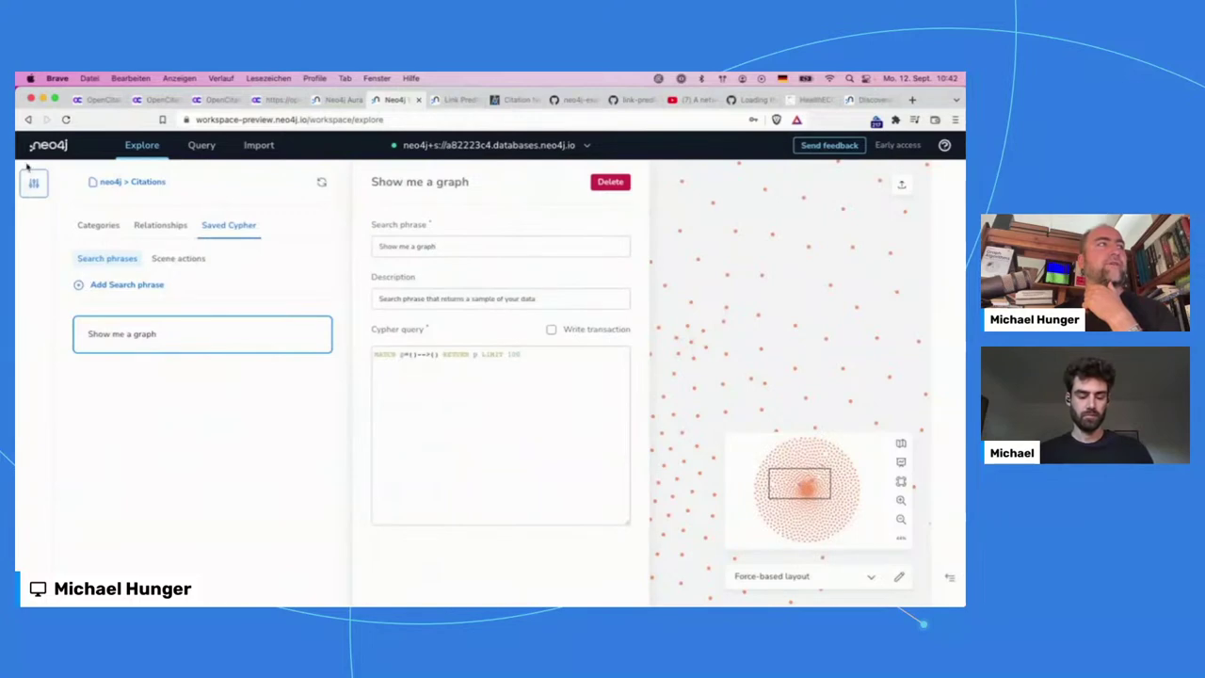
left_click(34, 184)
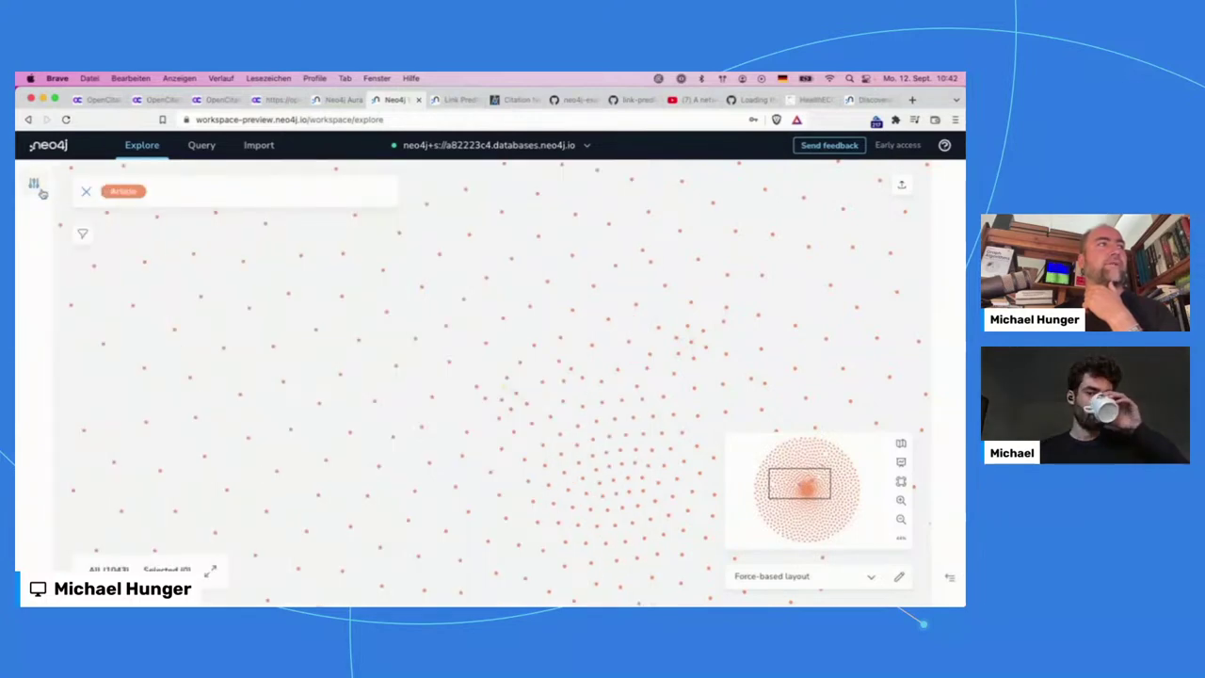
- Clear the exploration scene and switch to the query workspace
right_click(243, 292)
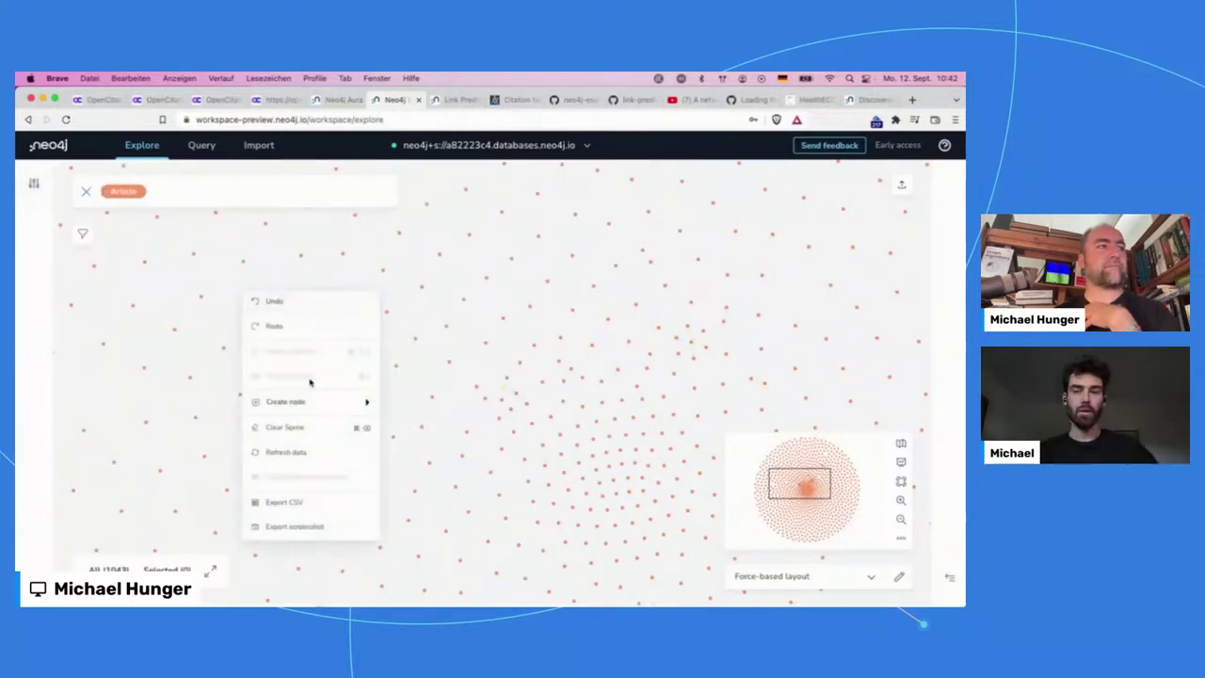
left_click(322, 434)
left_click(202, 148)
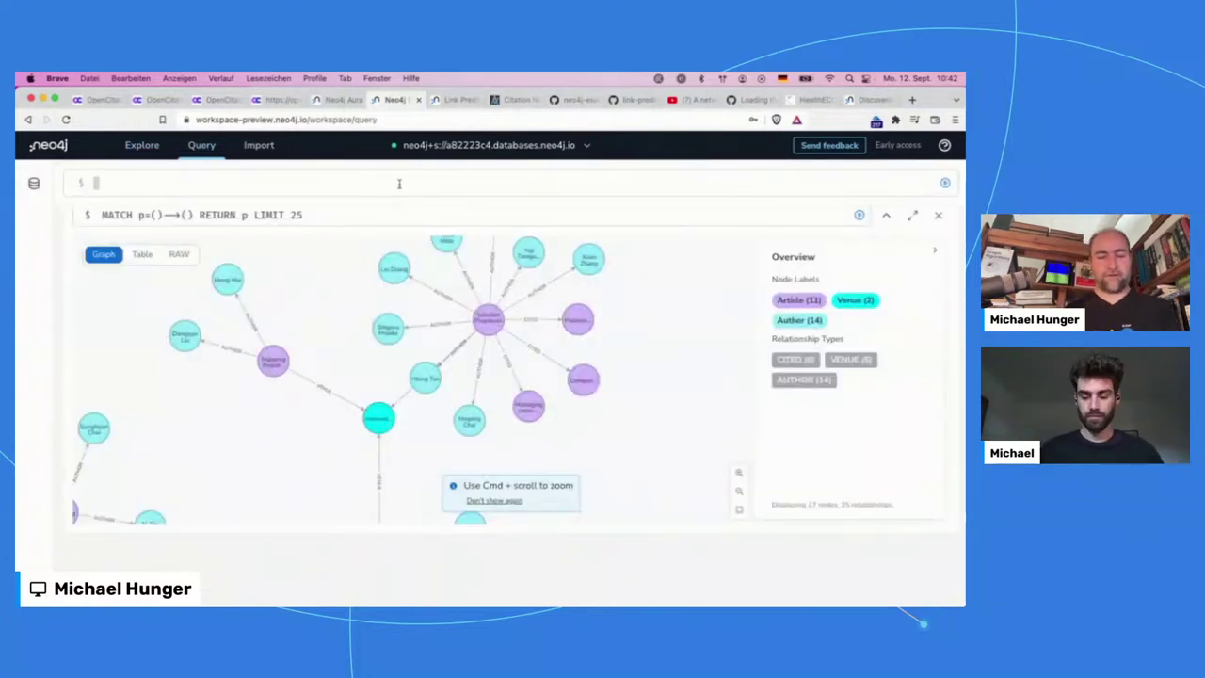
- Inspect the node properties of the "Solution Proposals" article in the query result graph
left_click(488, 321)
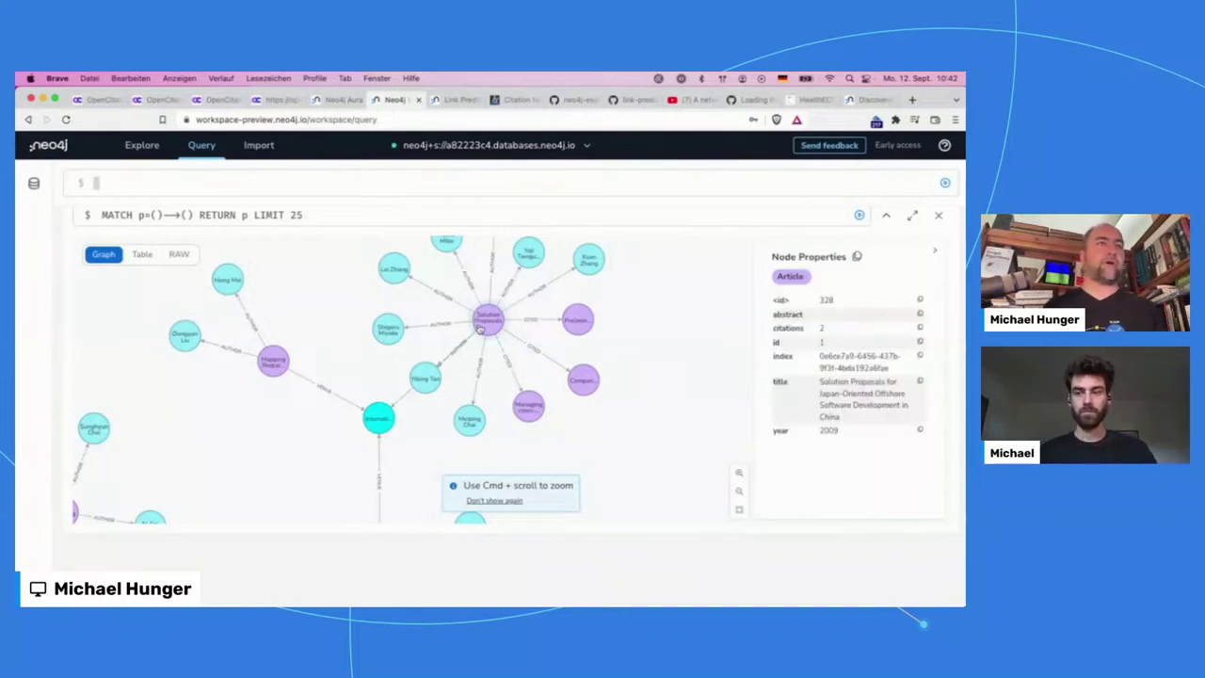
left_click(486, 318)
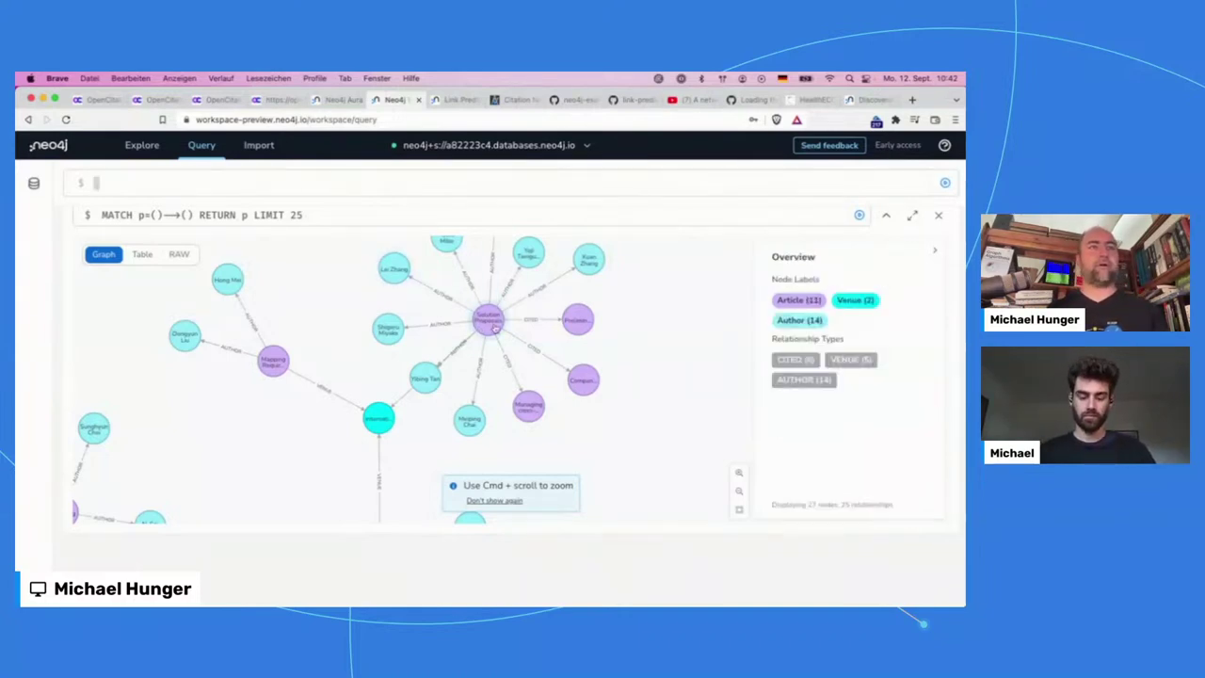
left_click(489, 322)
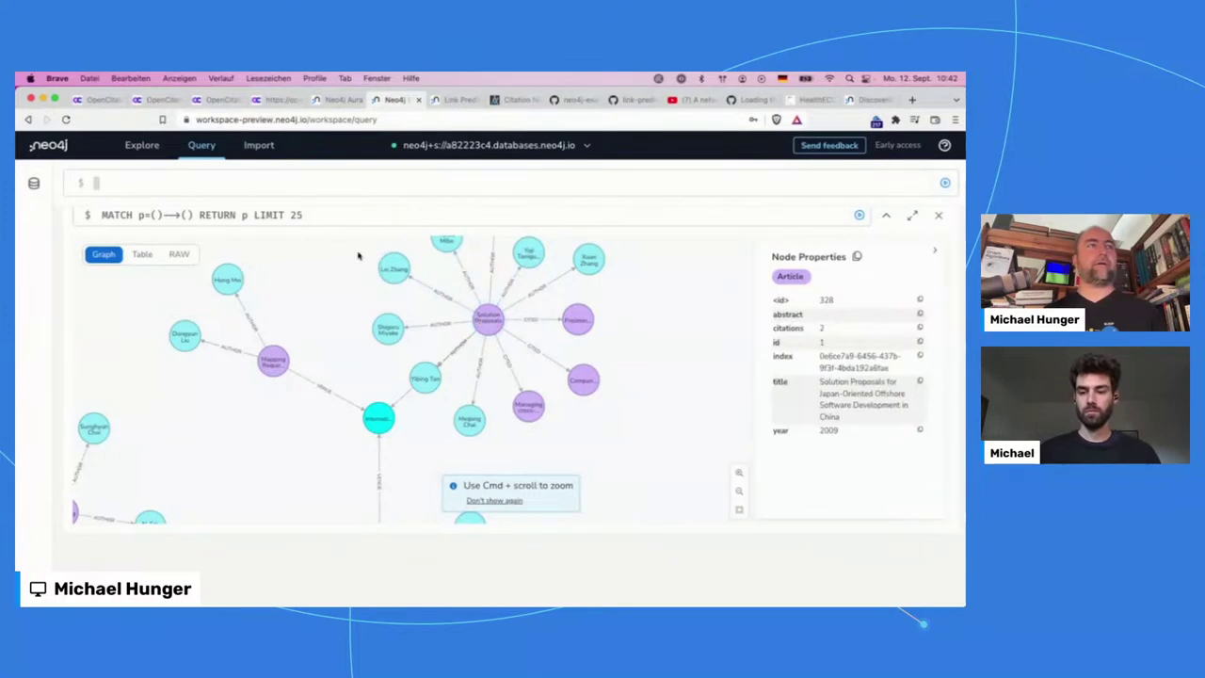
left_click(486, 320)
- Begin a new Cypher query with the pattern match (a:Author)-[:AUTHOR]->(:Article)
type("match (a:Author)")
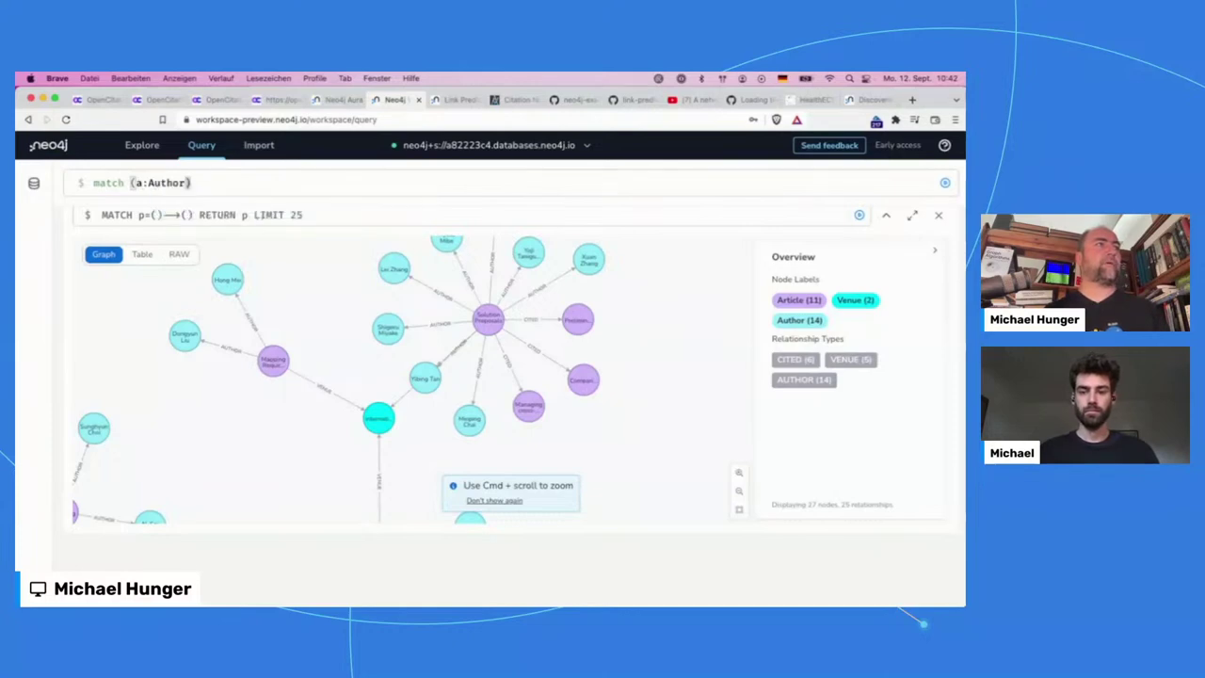
type("-->(")
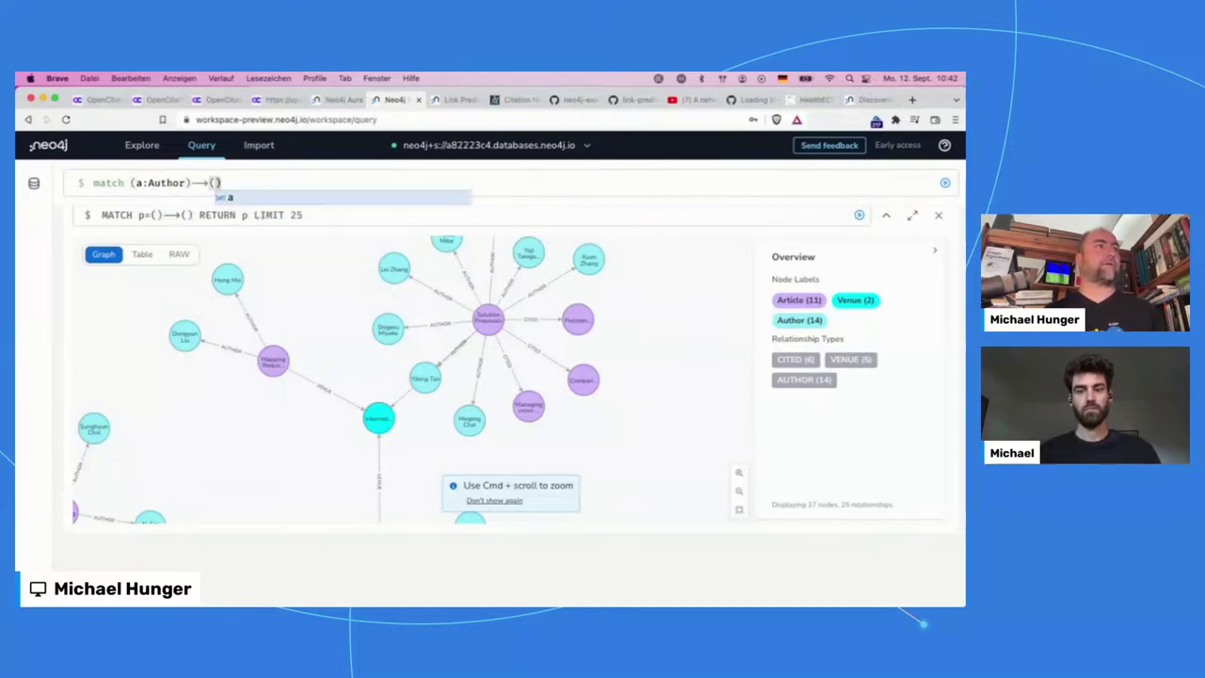
key("BackSpace")
type("[:AUTHOR]->(")
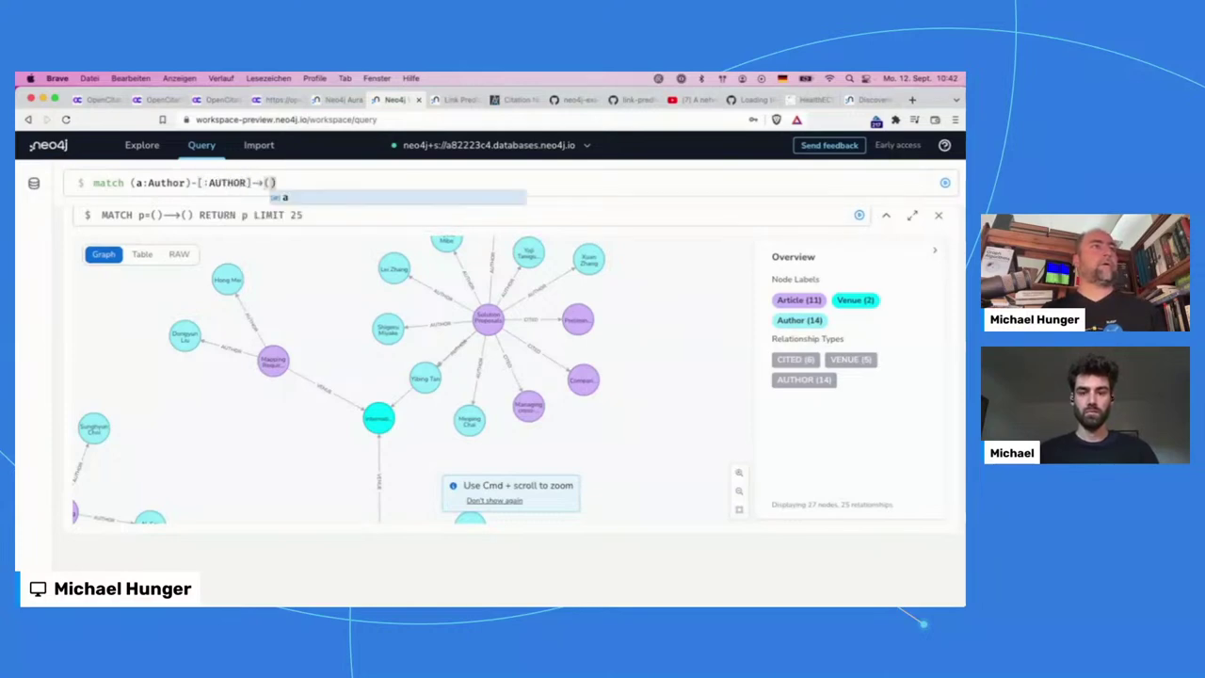
type(":Article")
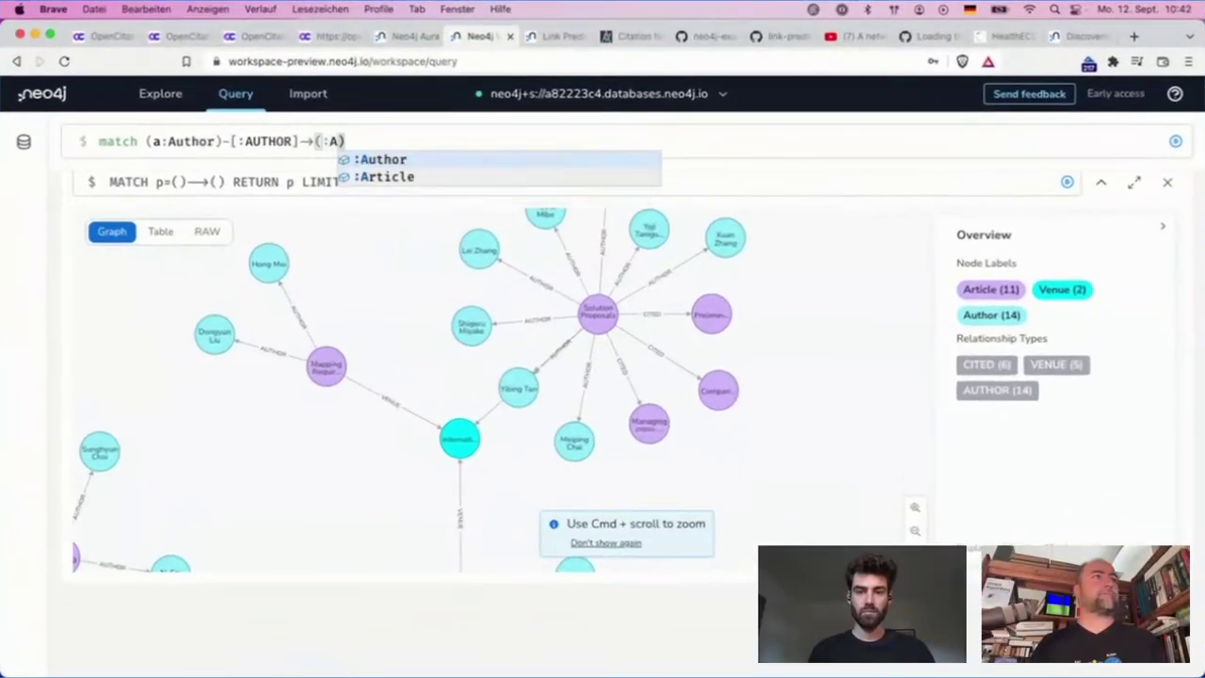
- Extend the match pattern with <-[:AUTHOR]-(a2:Author) to reach the article's co-authors, and start a second query line
type(")<-[:A")
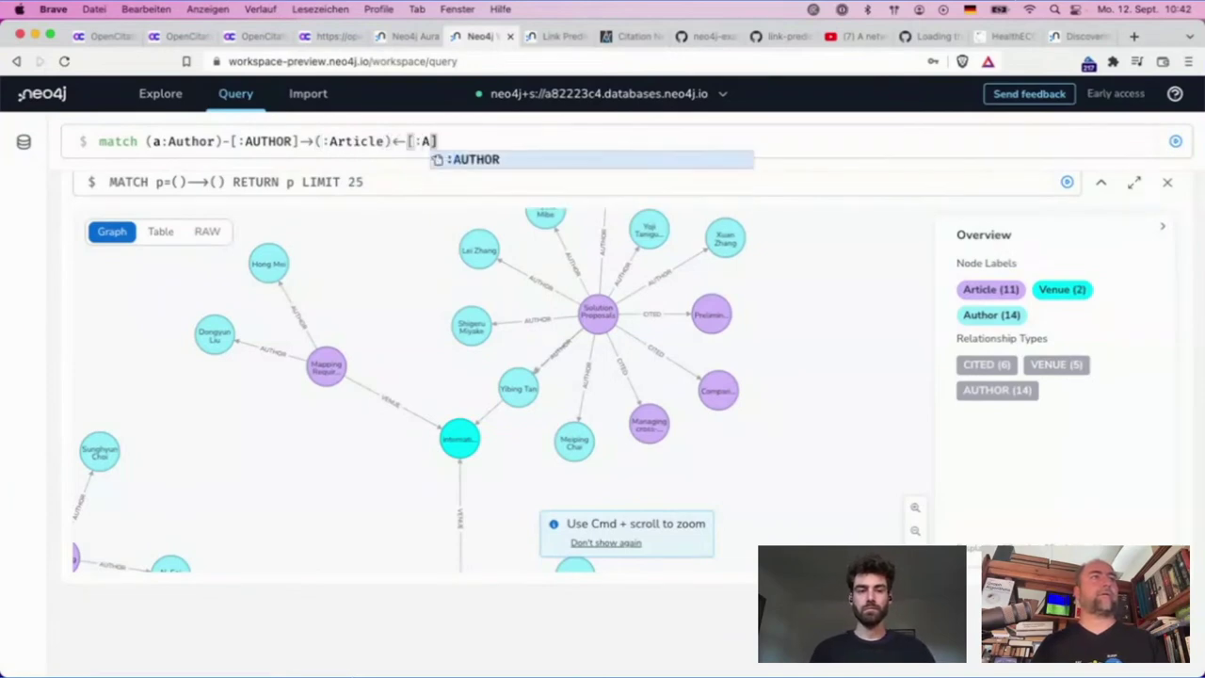
key("Return")
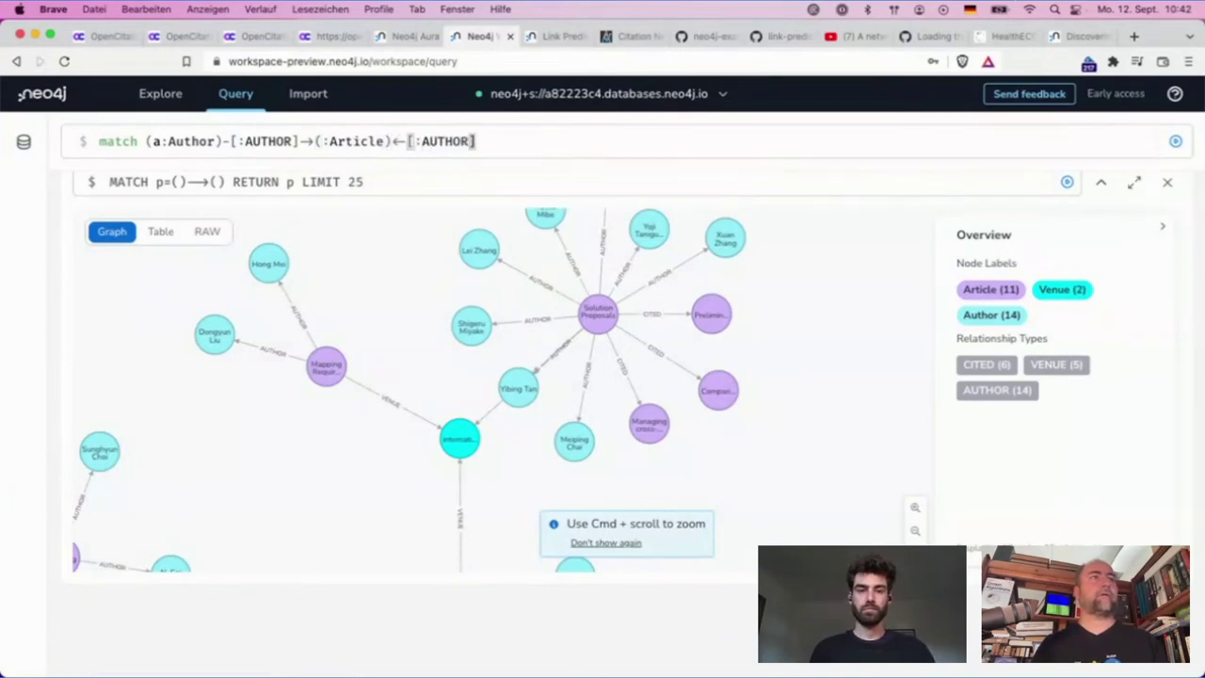
type("]-(")
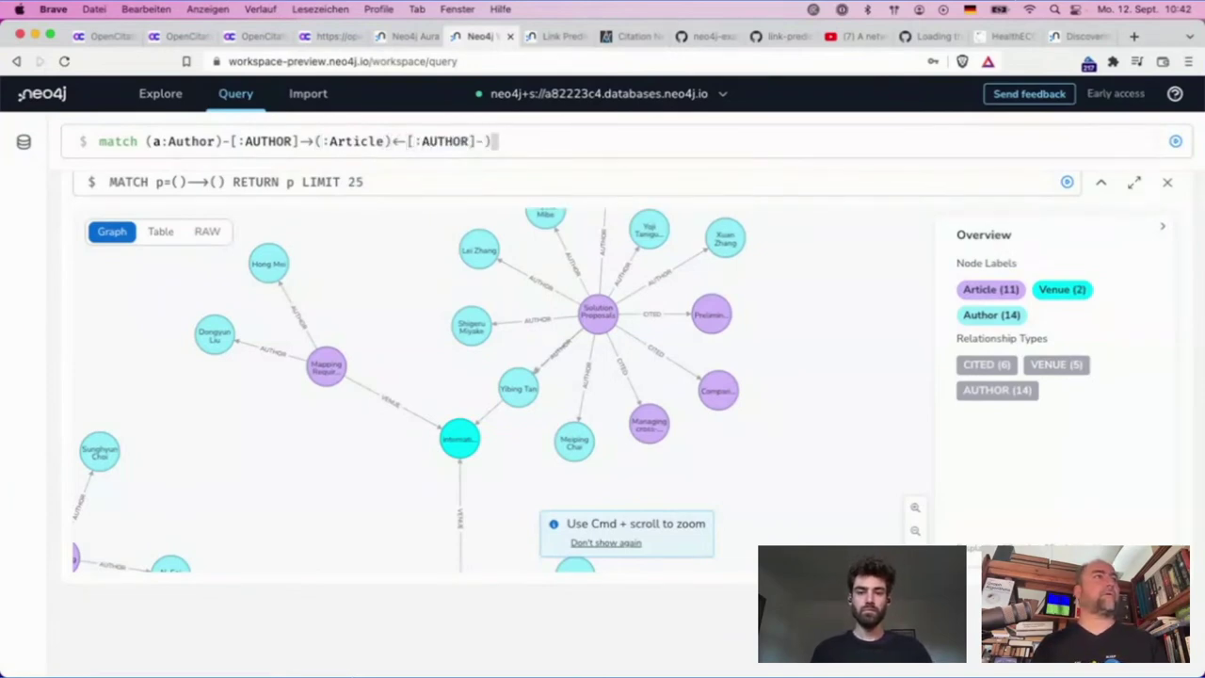
type("a2:A")
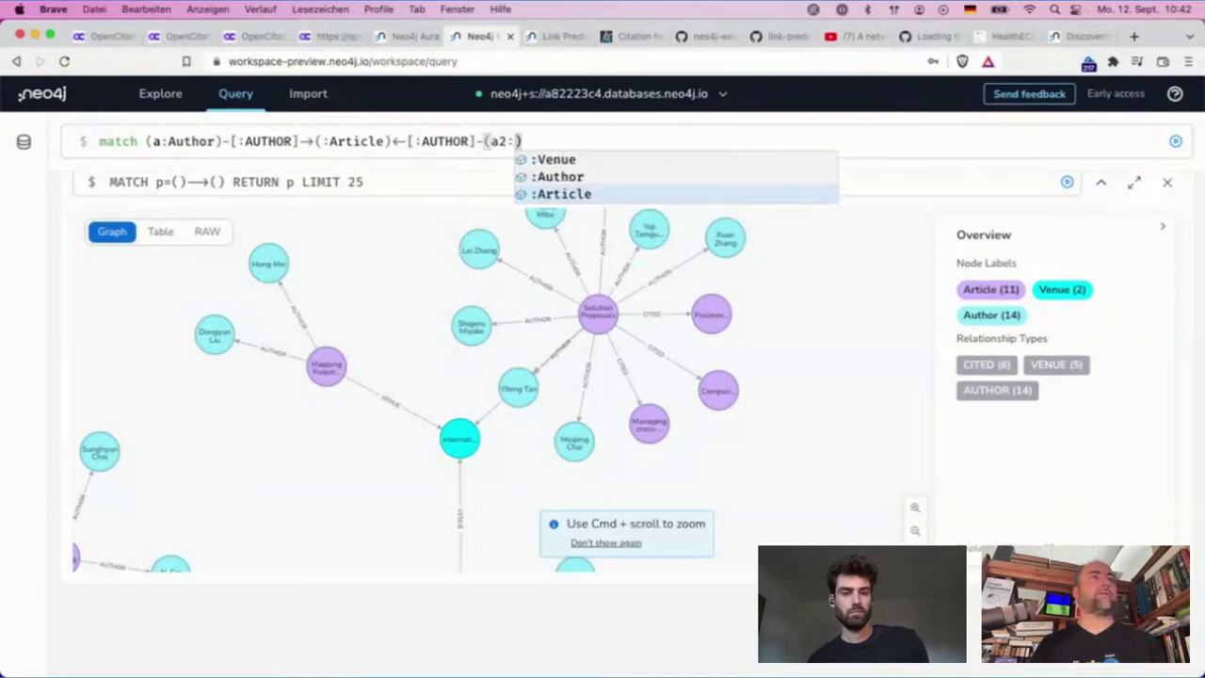
key("Up")
key("Return")
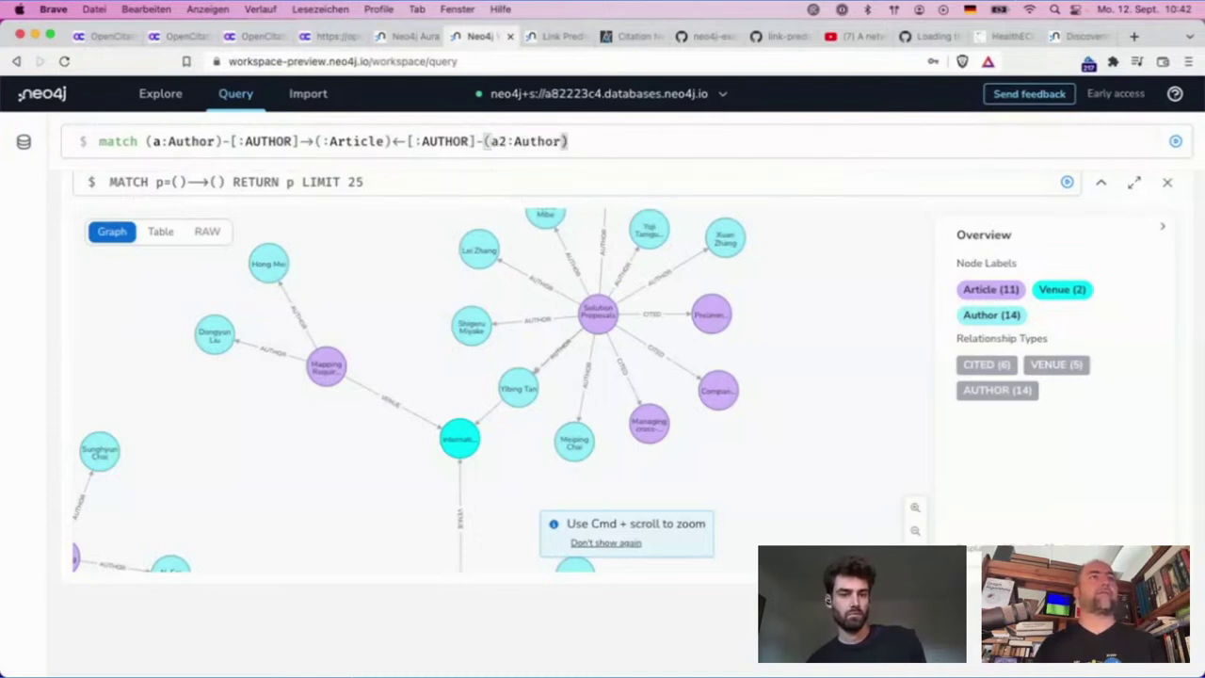
key("shift+Return")
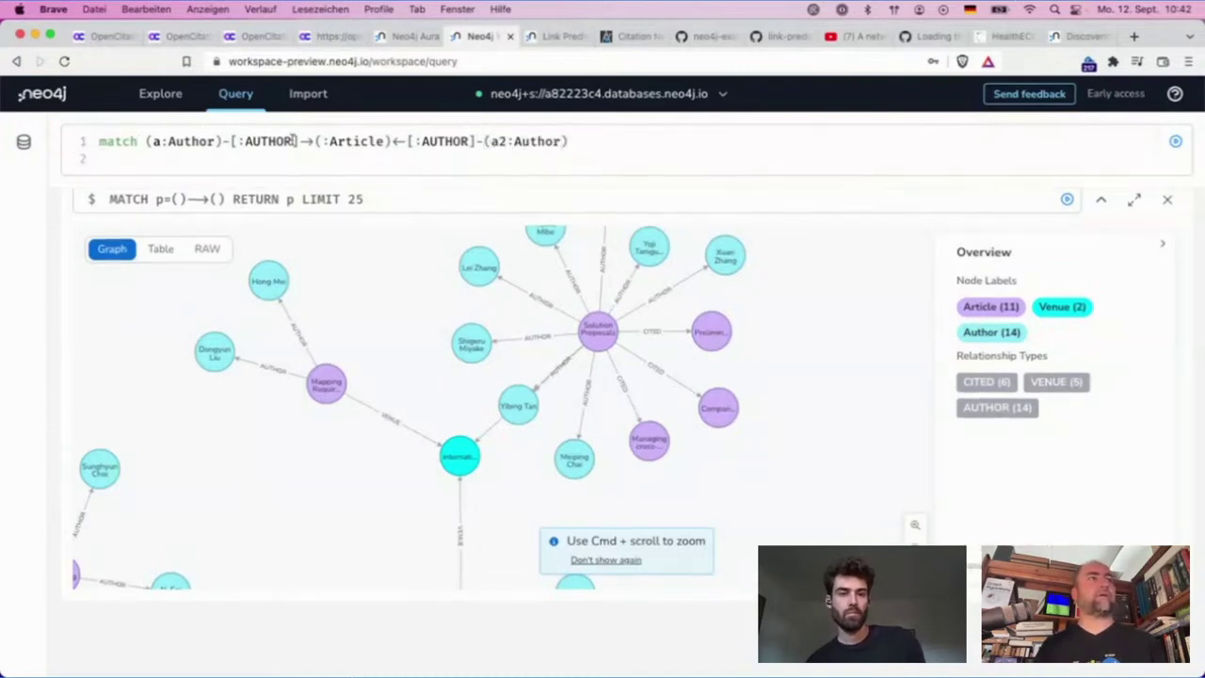
- Add the line return a, a2, count(*) as freq below the match pattern
left_click_drag(317, 141, 391, 141)
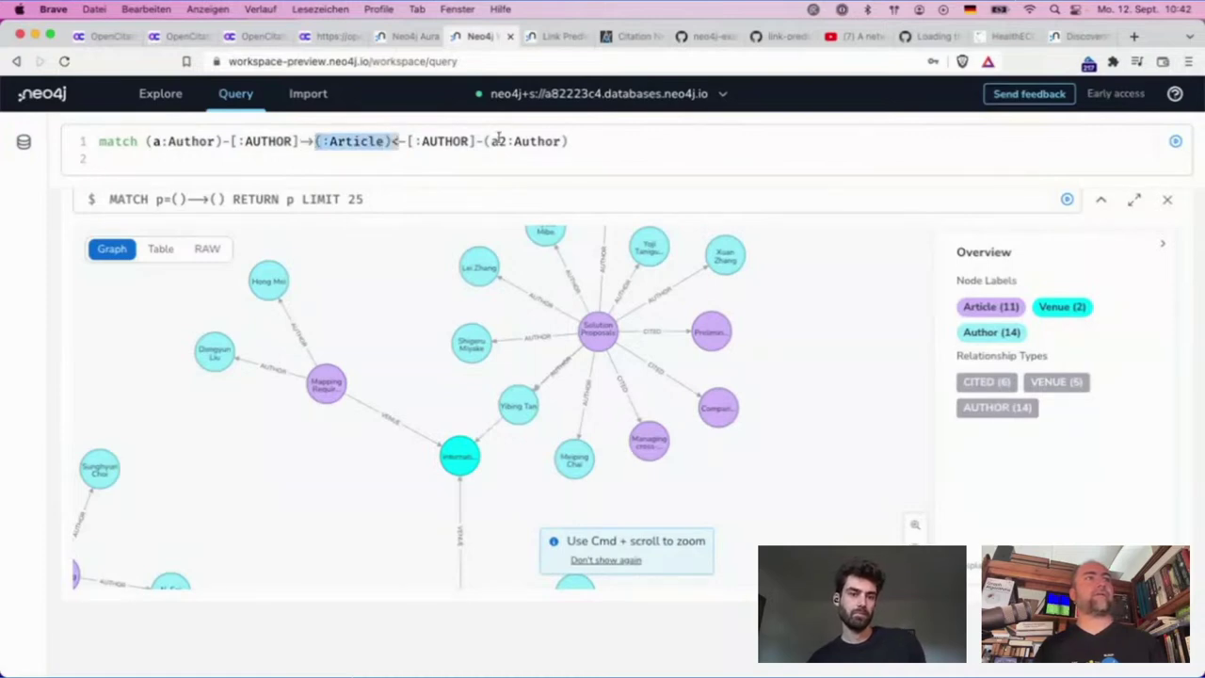
left_click_drag(570, 141, 389, 146)
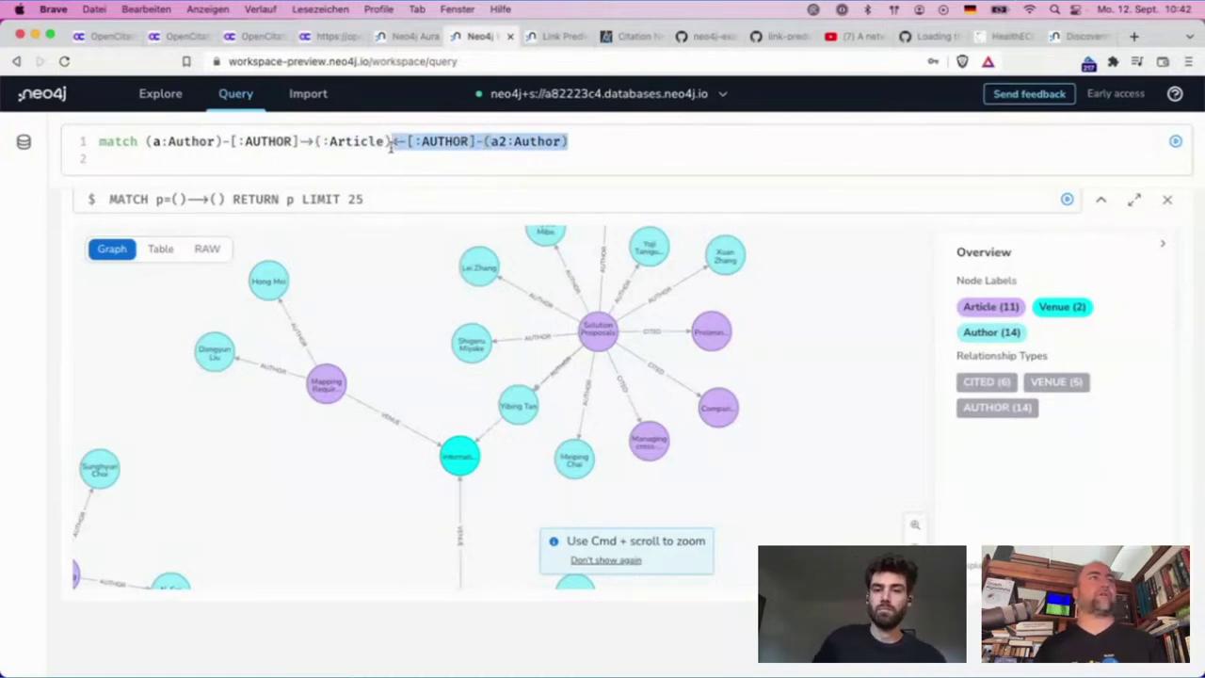
left_click(379, 160)
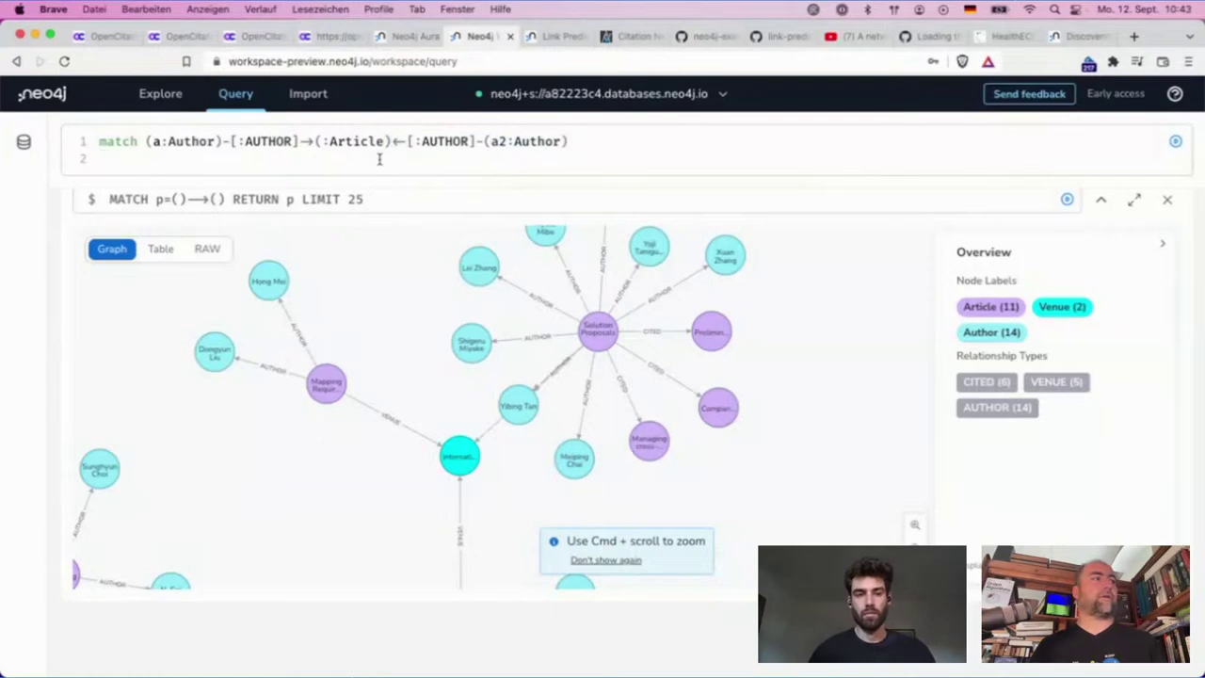
type("return a")
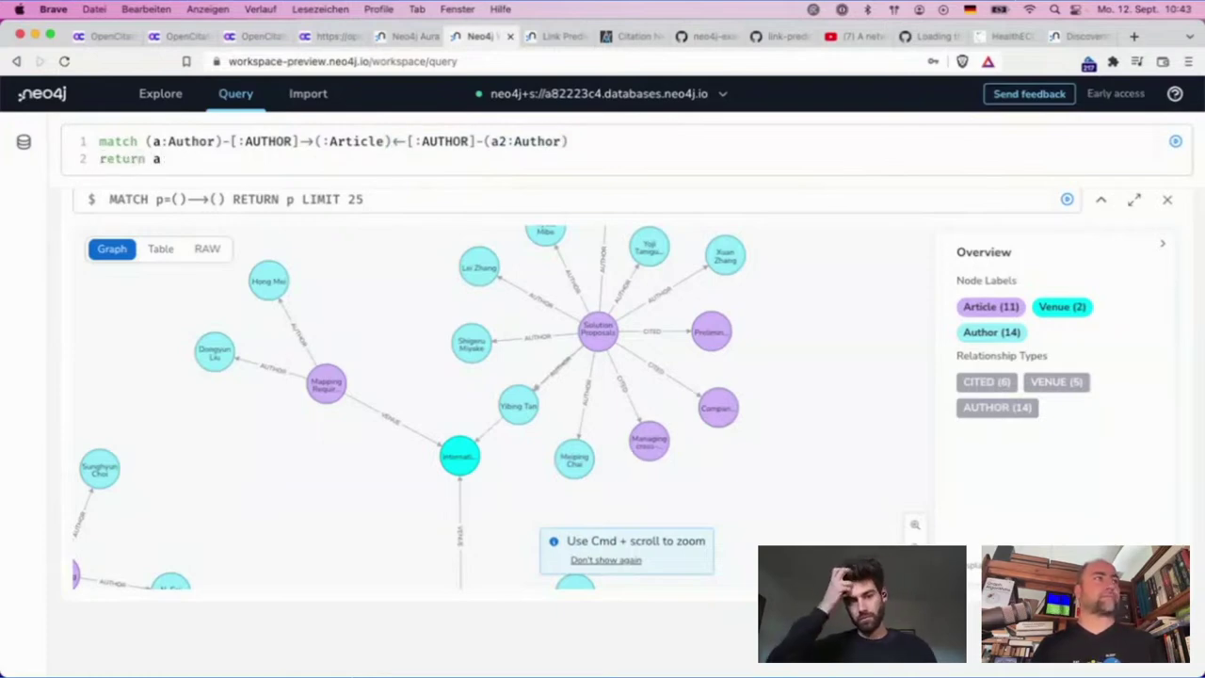
type(", a2")
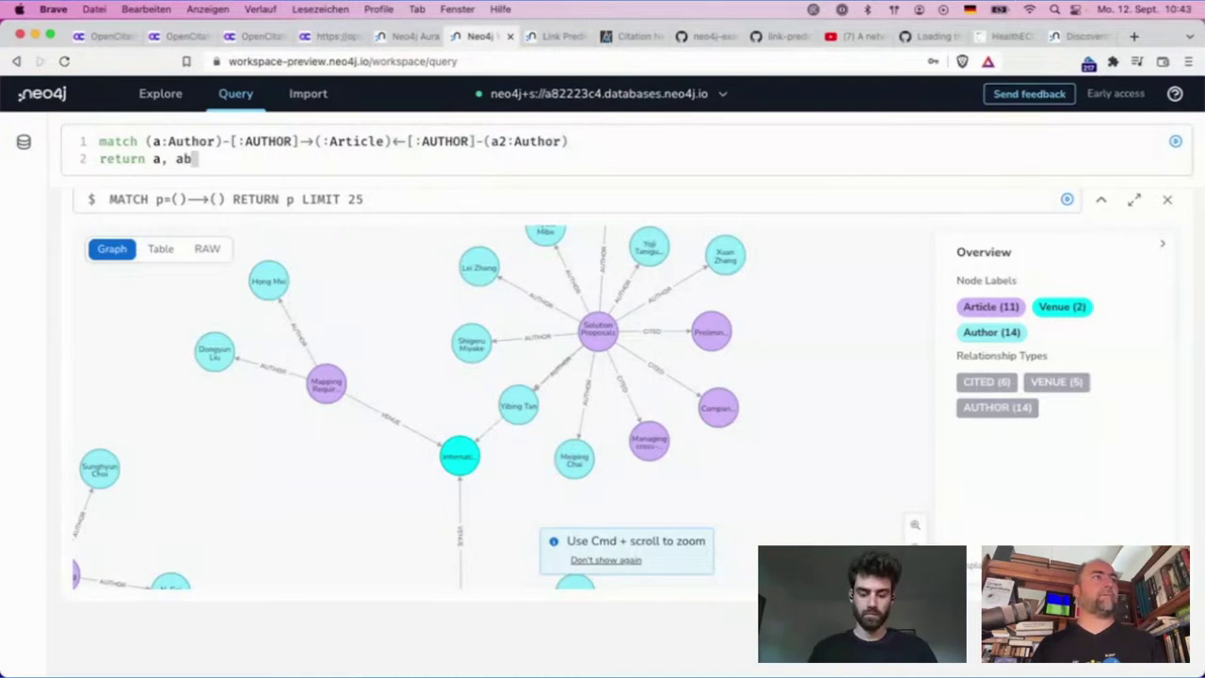
type(", count")
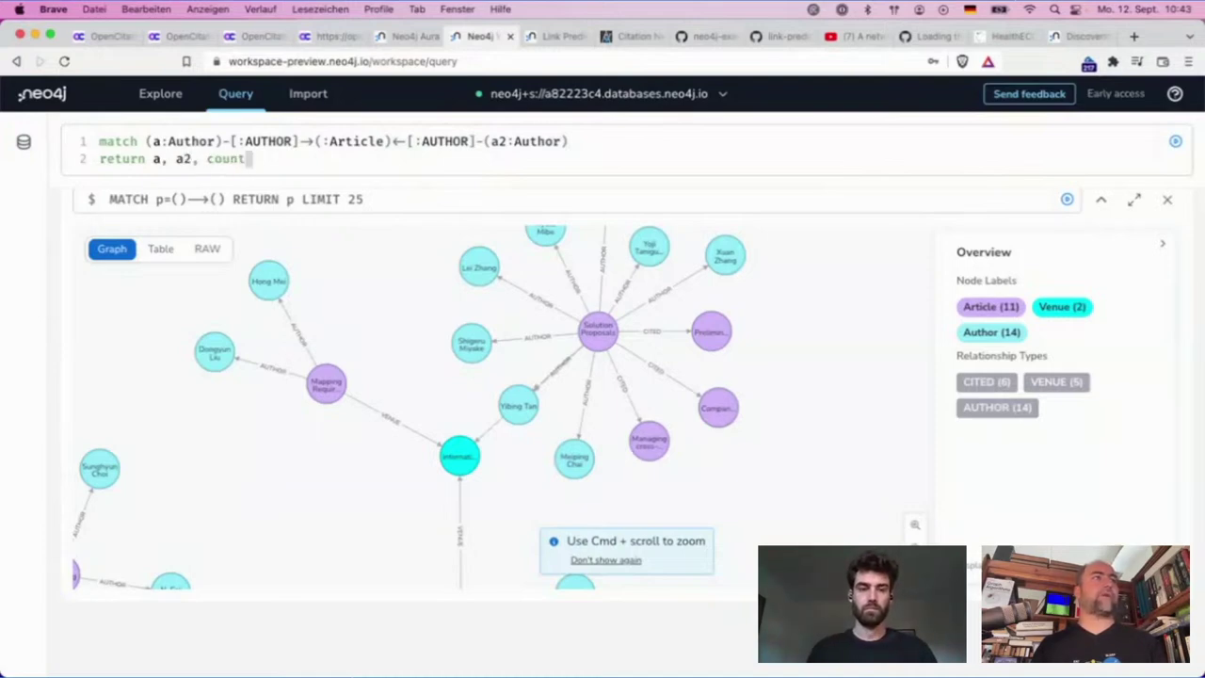
type("(*)")
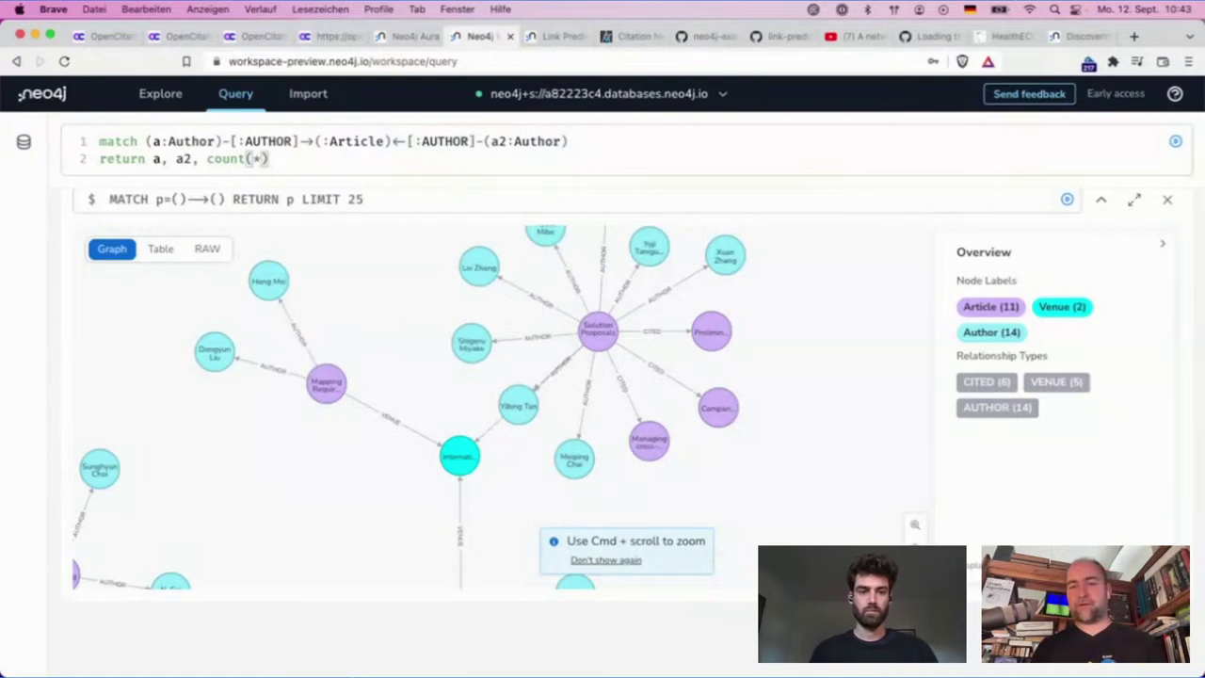
type(" as fer")
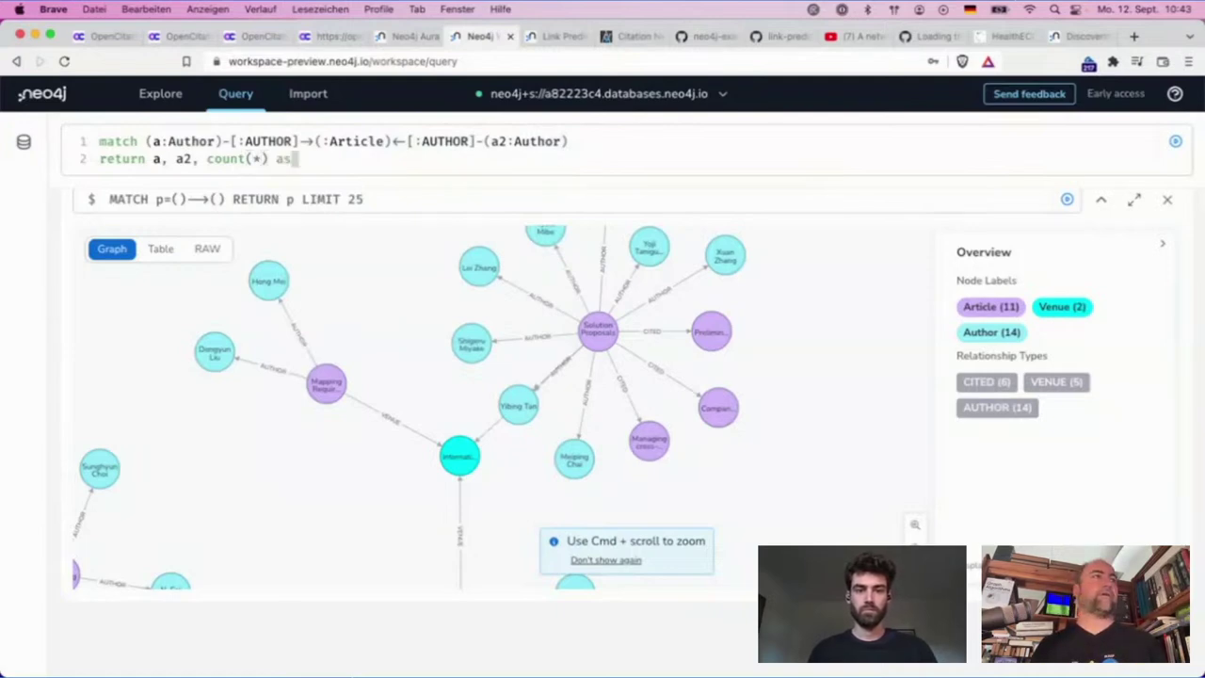
key("BackSpace")
key("BackSpace")
type("req")
- Add an order by clause on the frequency column as the query's third line
key("Return")
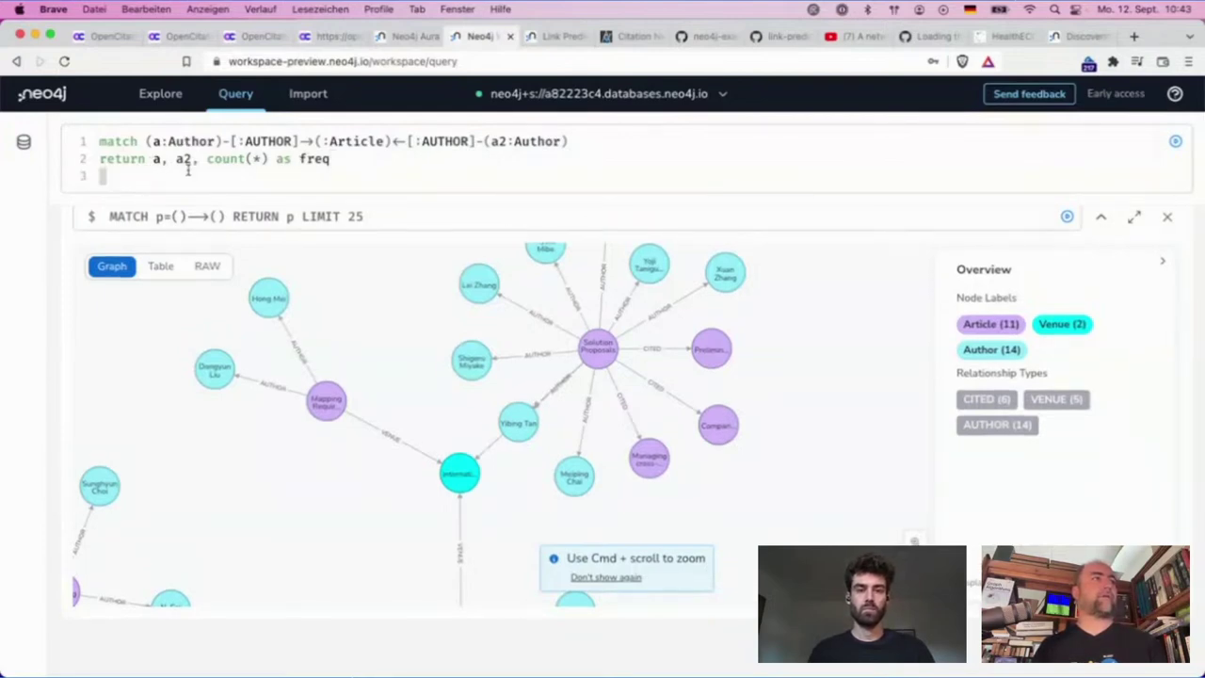
type("order by f")
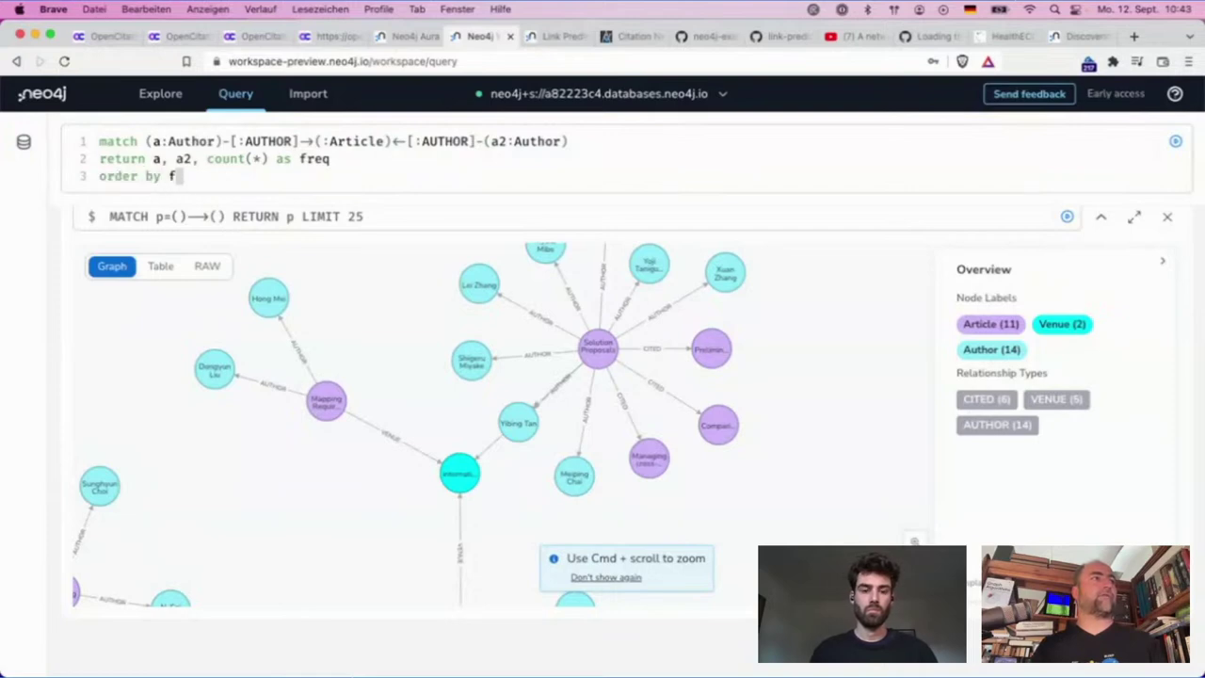
- Finish the co-author query with order by freq desc limit 20, return a.name and a2.name instead of whole nodes, and run it
type("req desc lim")
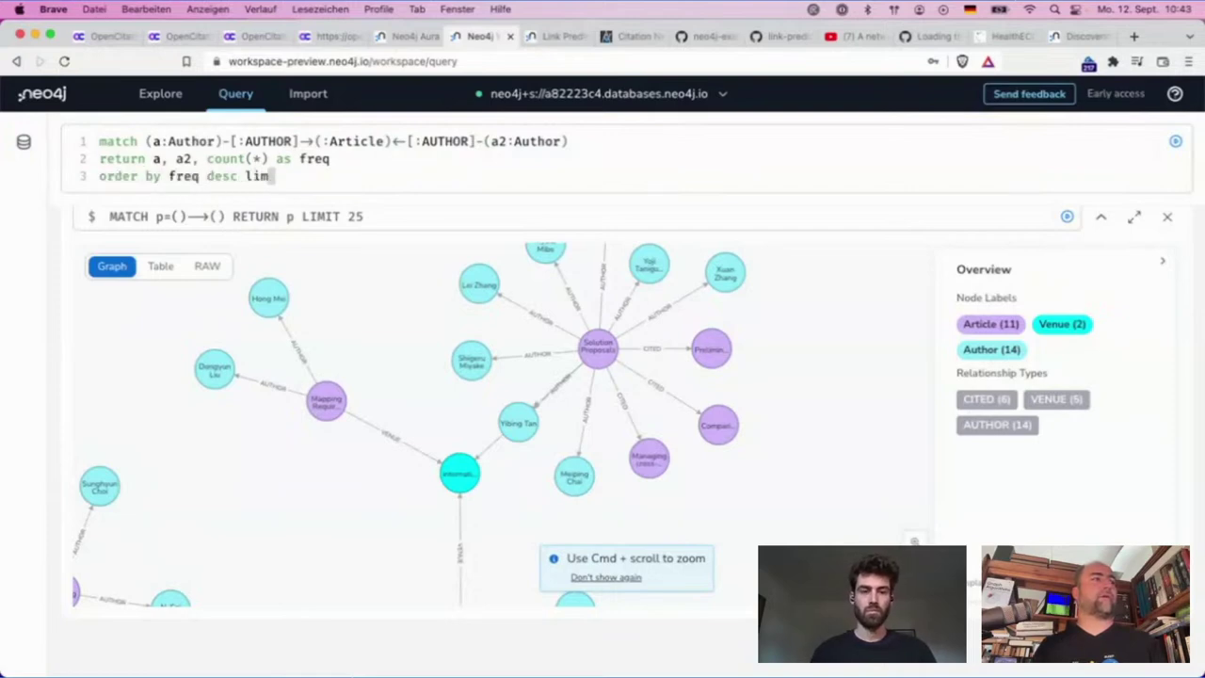
type("it 20")
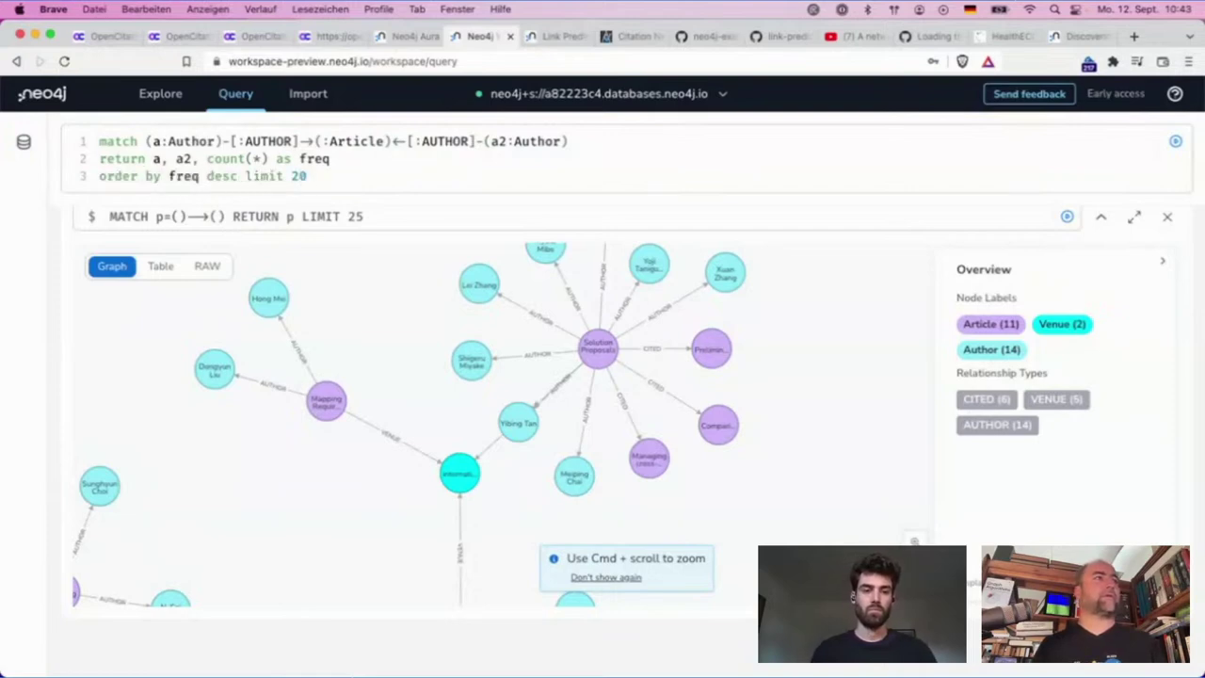
key("Left")
key("Left")
key("Left")
key("Left")
key("Left")
key("Left")
key("Left")
key("Left")
key("Left")
key("Left")
key("Left")
key("Left")
key("Left")
key("Left")
key("Left")
key("Left")
key("Left")
key("Left")
type(".name")
key("Right")
key("Right")
key("Right")
key("Right")
type(".name")
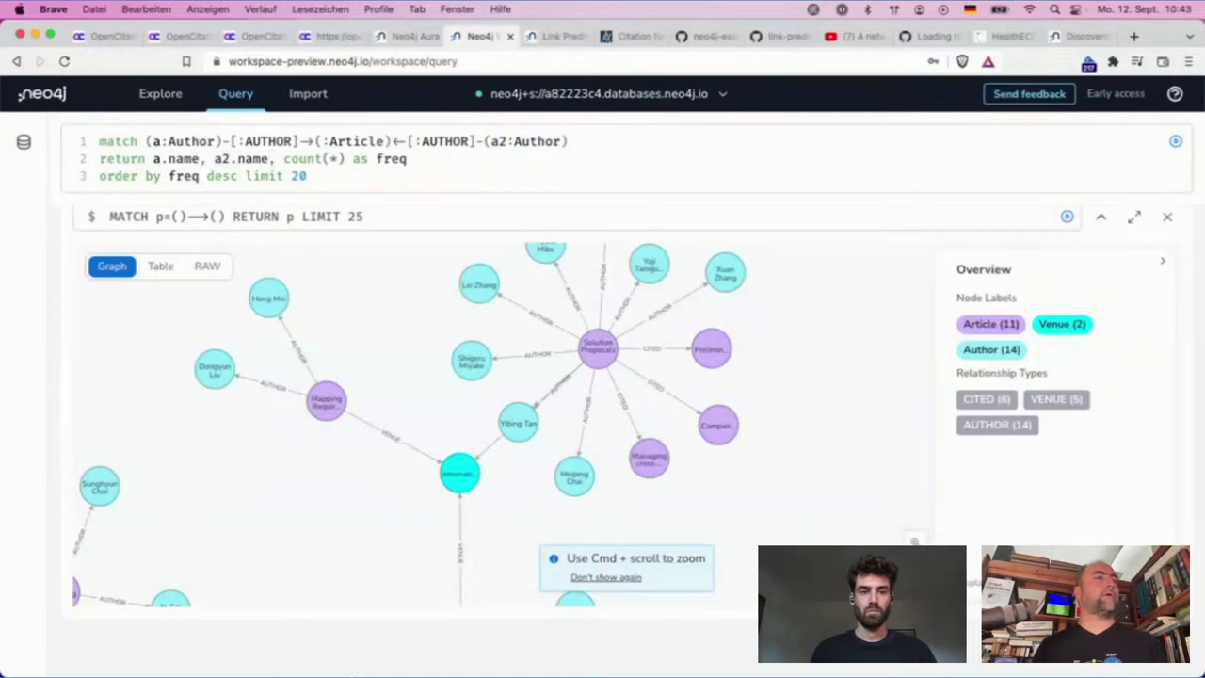
key("super+Return")
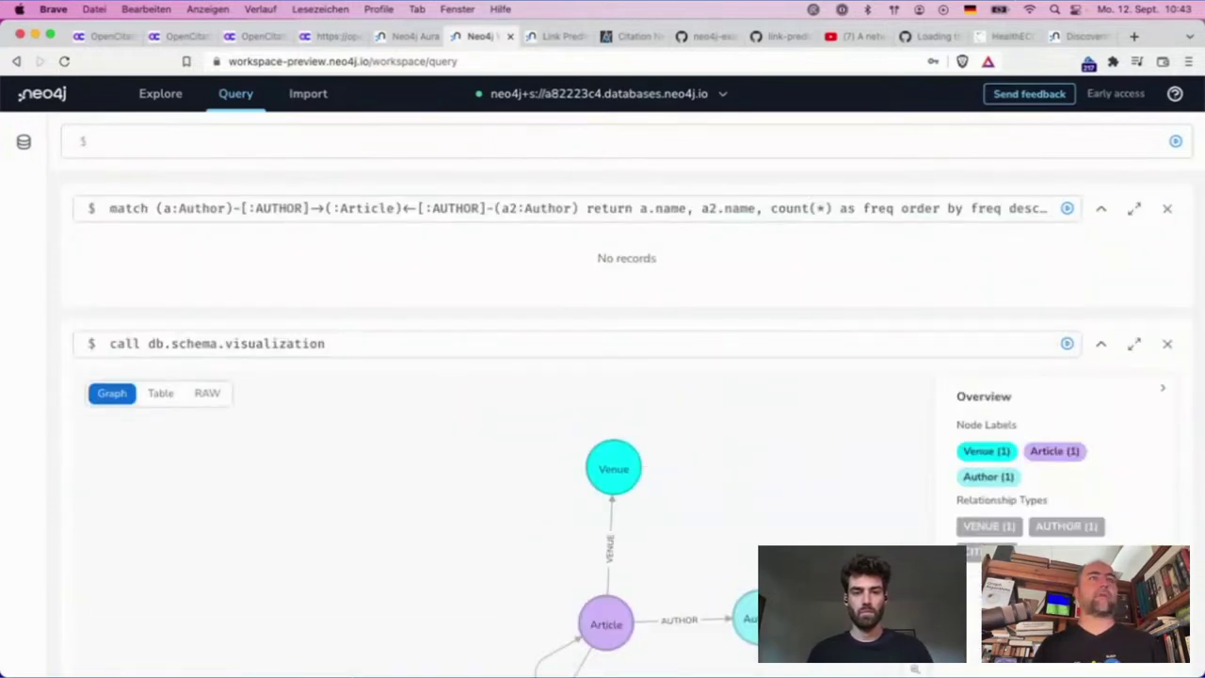
- Rerun the co-author query with both AUTHOR relationships reversed to point from Article to the authors, and discard the earlier query's result frame
key("super+Up")
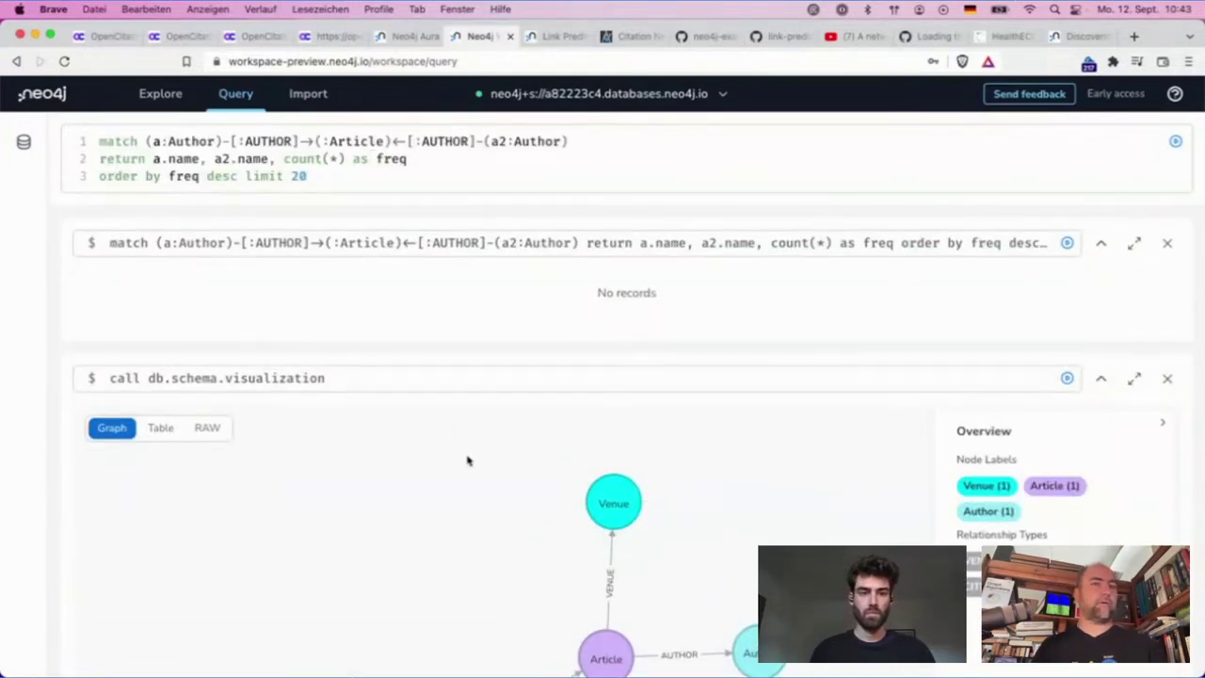
key("Up")
key("Up")
key("Left")
key("Left")
key("Left")
key("Left")
key("Left")
key("Left")
key("Left")
key("Left")
key("Left")
key("Left")
key("Left")
type("<")
key("Right")
key("Right")
key("Right")
key("Right")
key("Right")
key("Right")
key("Right")
key("Right")
key("Right")
key("Right")
key("Right")
key("Right")
key("BackSpace")
key("Right")
key("Right")
key("Right")
key("Right")
key("Right")
key("Right")
key("Right")
key("Right")
key("Right")
key("Right")
key("Right")
key("BackSpace")
key("Right")
key("Right")
key("Right")
key("Right")
key("Right")
key("Right")
key("Right")
key("Right")
key("Right")
key("Right")
type(">")
key("super+Return")
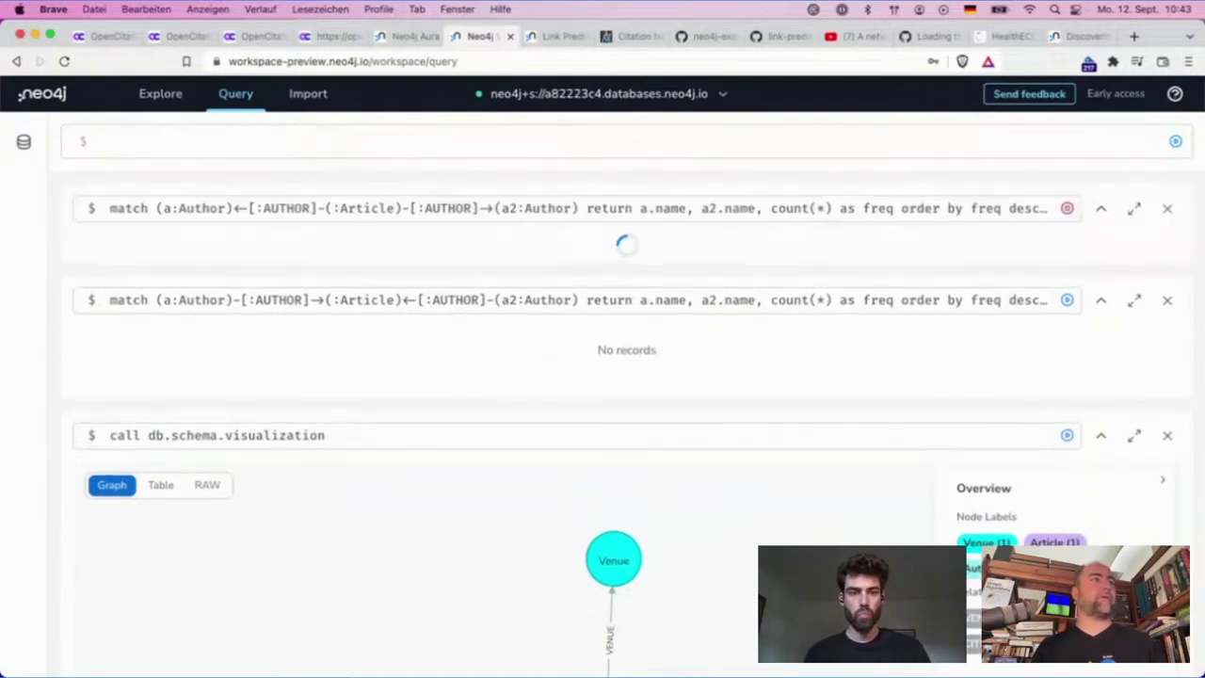
left_click(1167, 299)
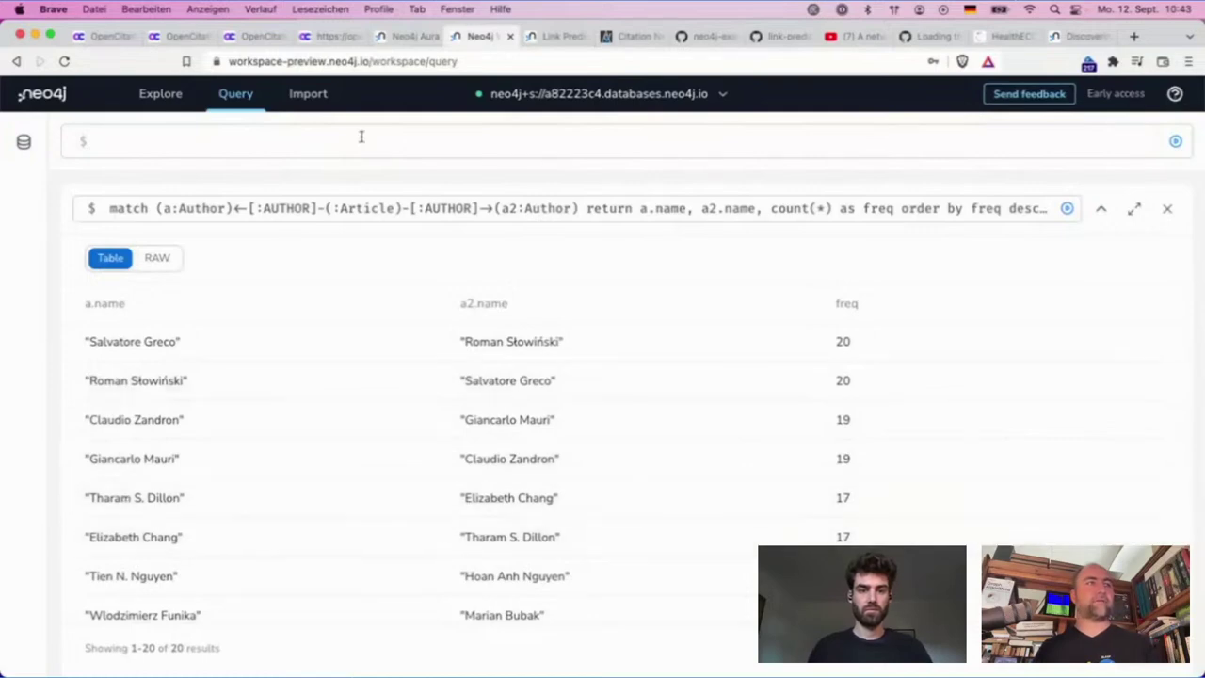
- Add the condition where id(a)>id(a2) after the match line of the executed query and rerun it to exclude mirrored pairs
left_click(367, 208)
left_click(595, 207)
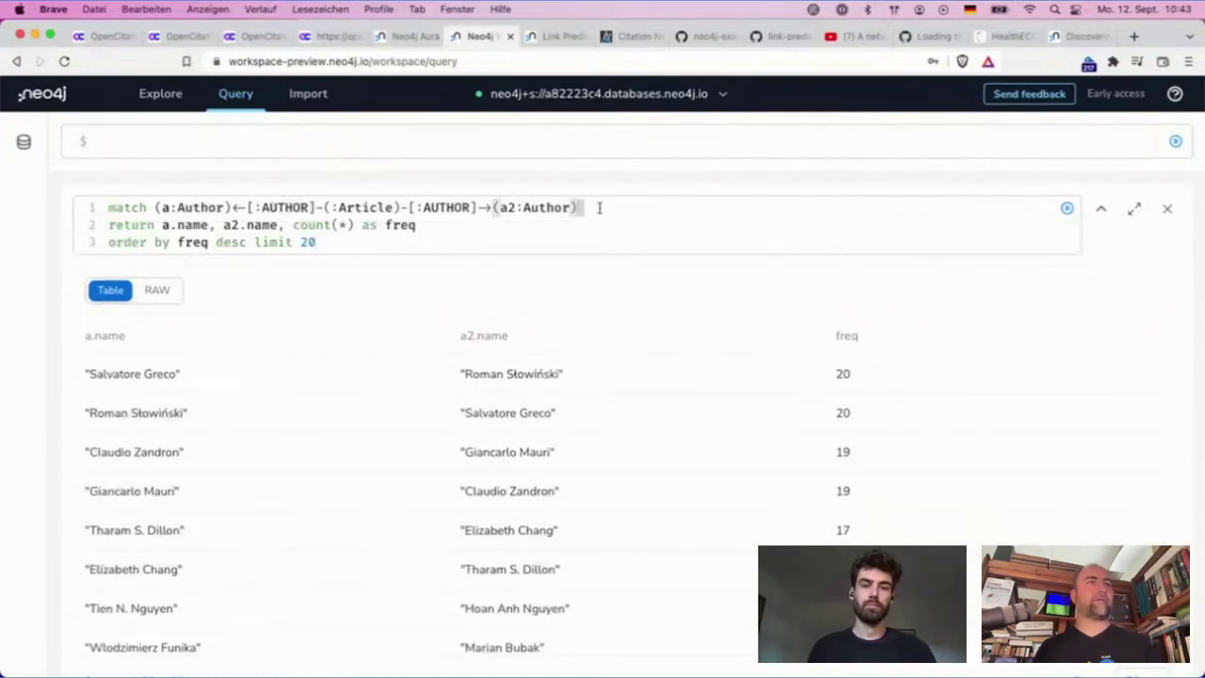
key("Return")
type("where id(a)")
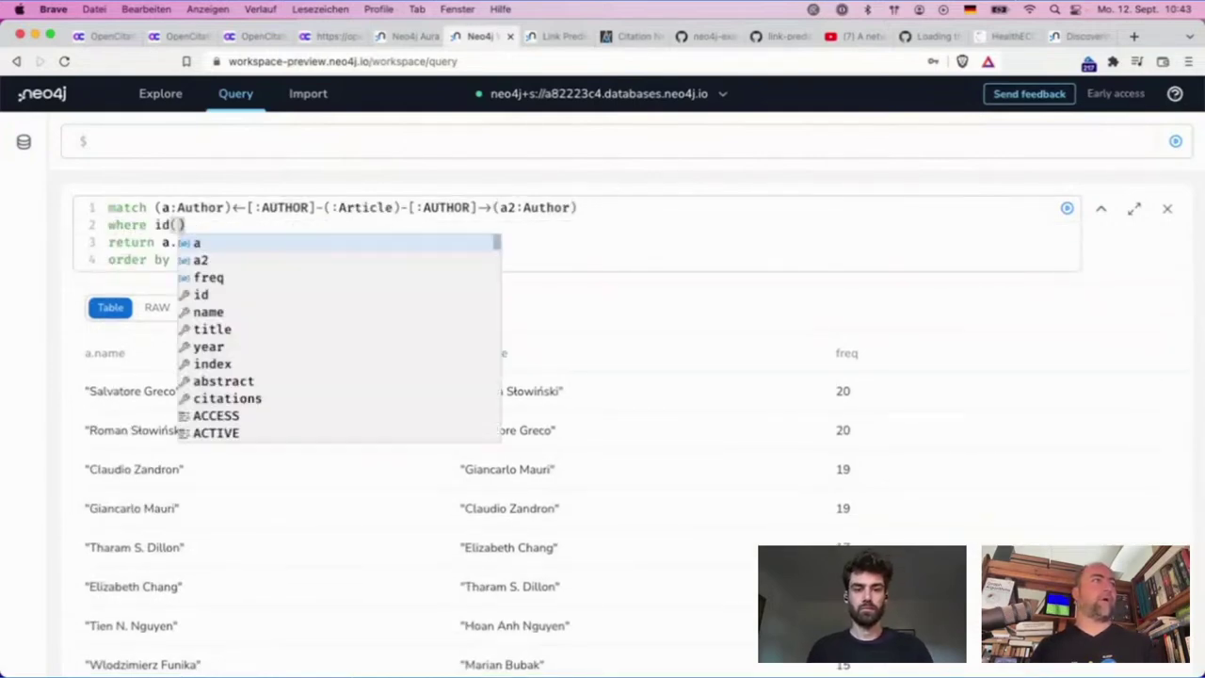
type(">id(")
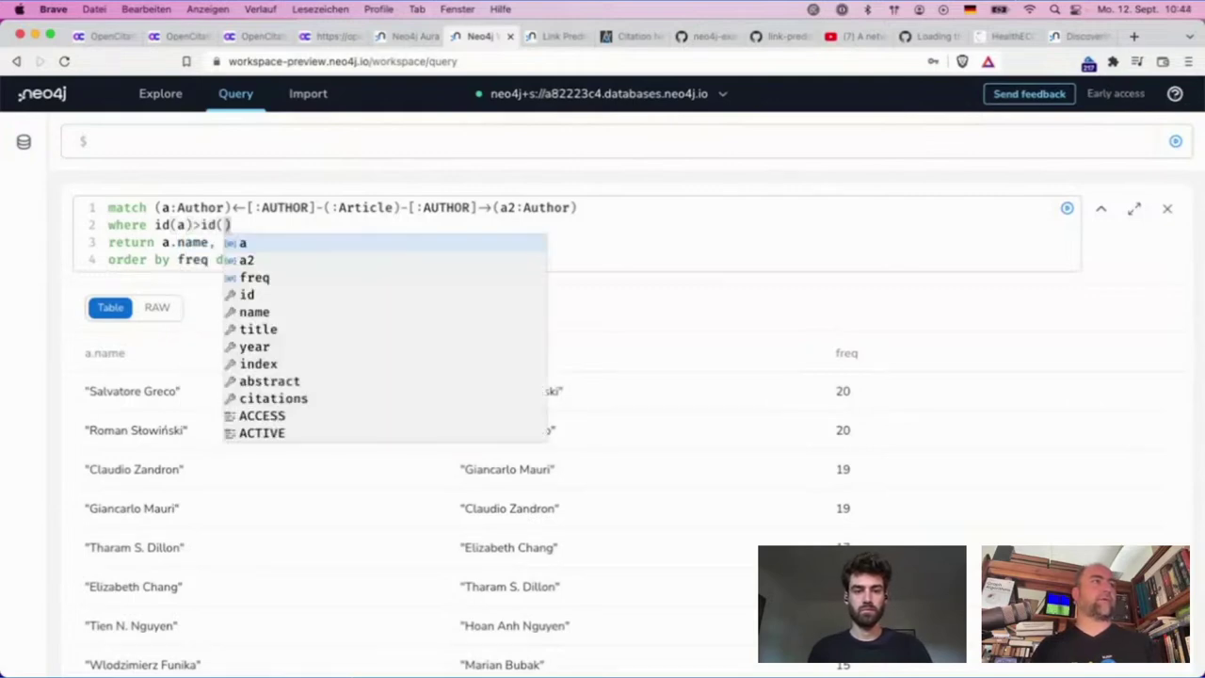
type("a2")
key("super+Return")
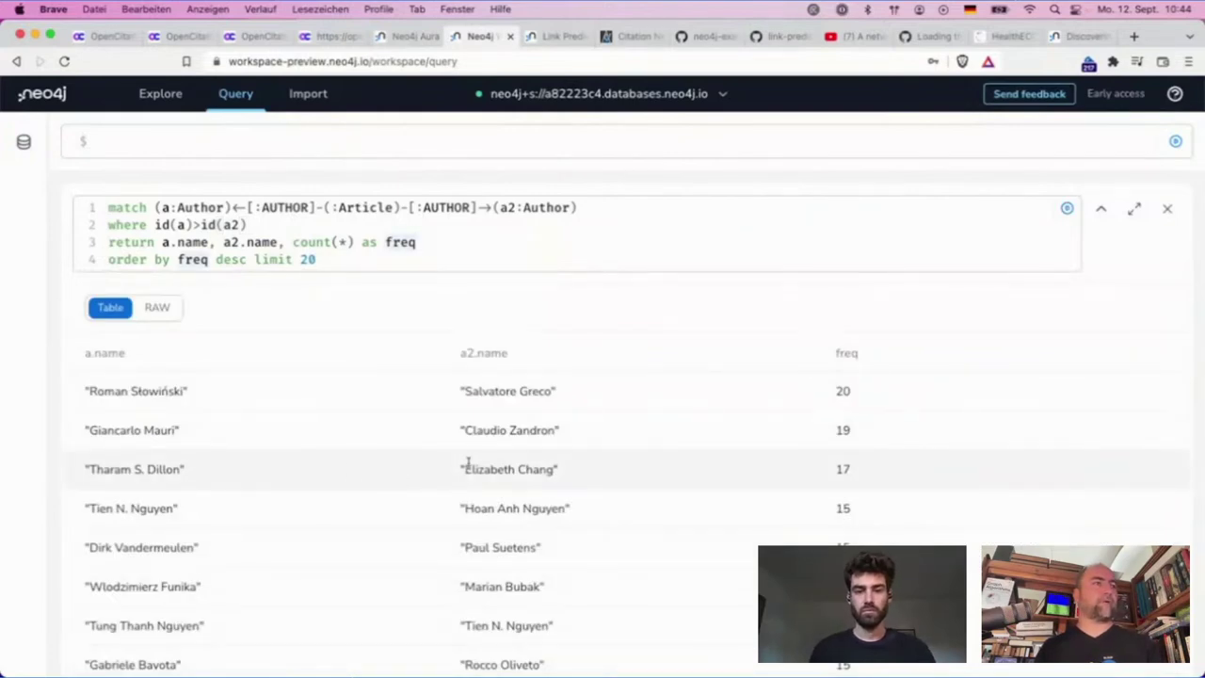
- Look through the table of author pairs and their co-authorship frequencies
scroll(287, 431, "down", 1)
scroll(287, 432, "up", 1)
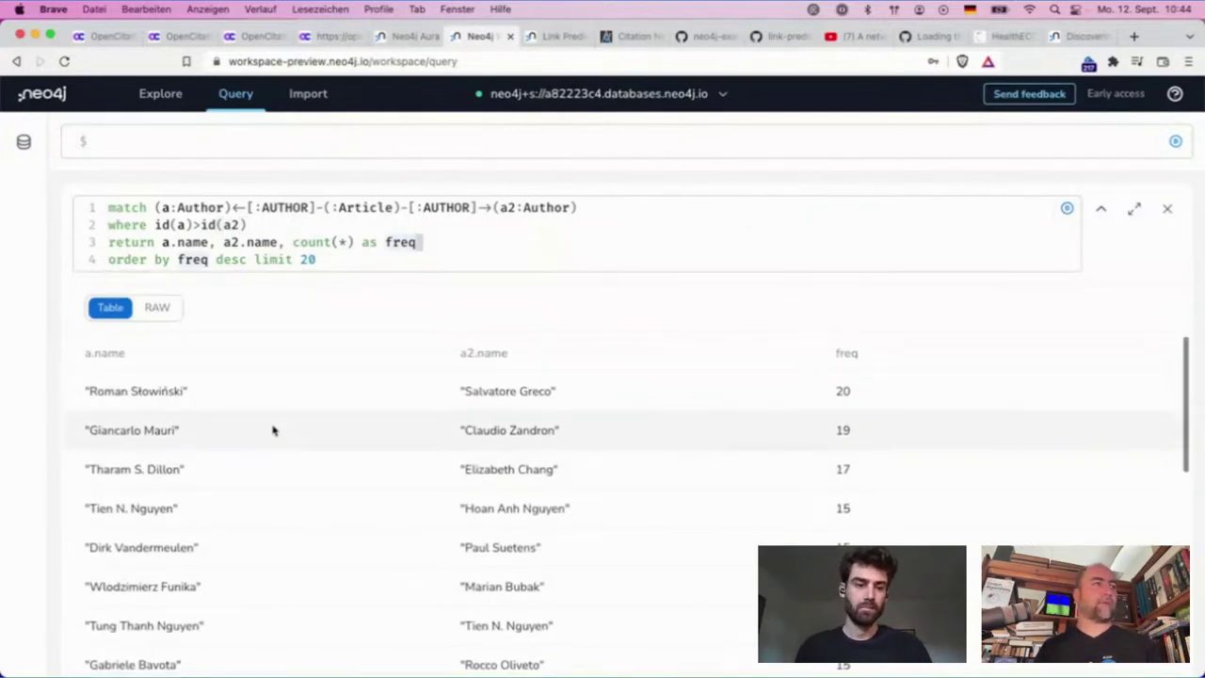
scroll(169, 579, "down", 5)
scroll(173, 587, "down", 10)
scroll(173, 584, "up", 8)
scroll(320, 497, "up", 1)
scroll(320, 498, "up", 5)
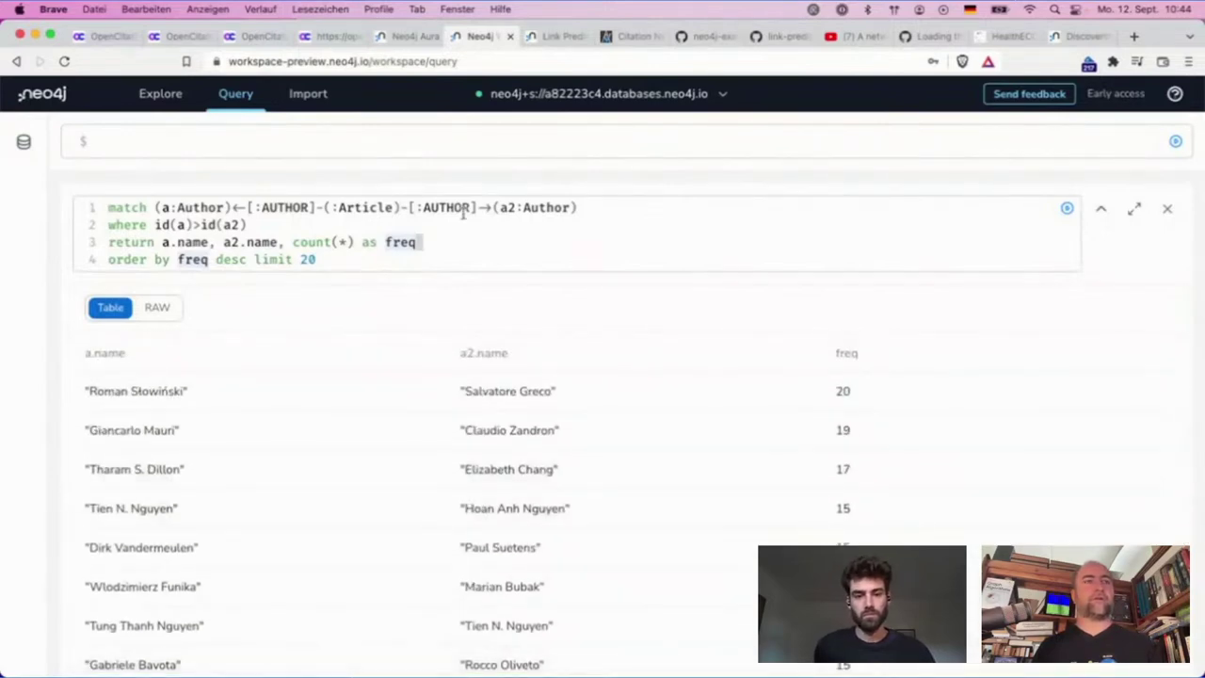
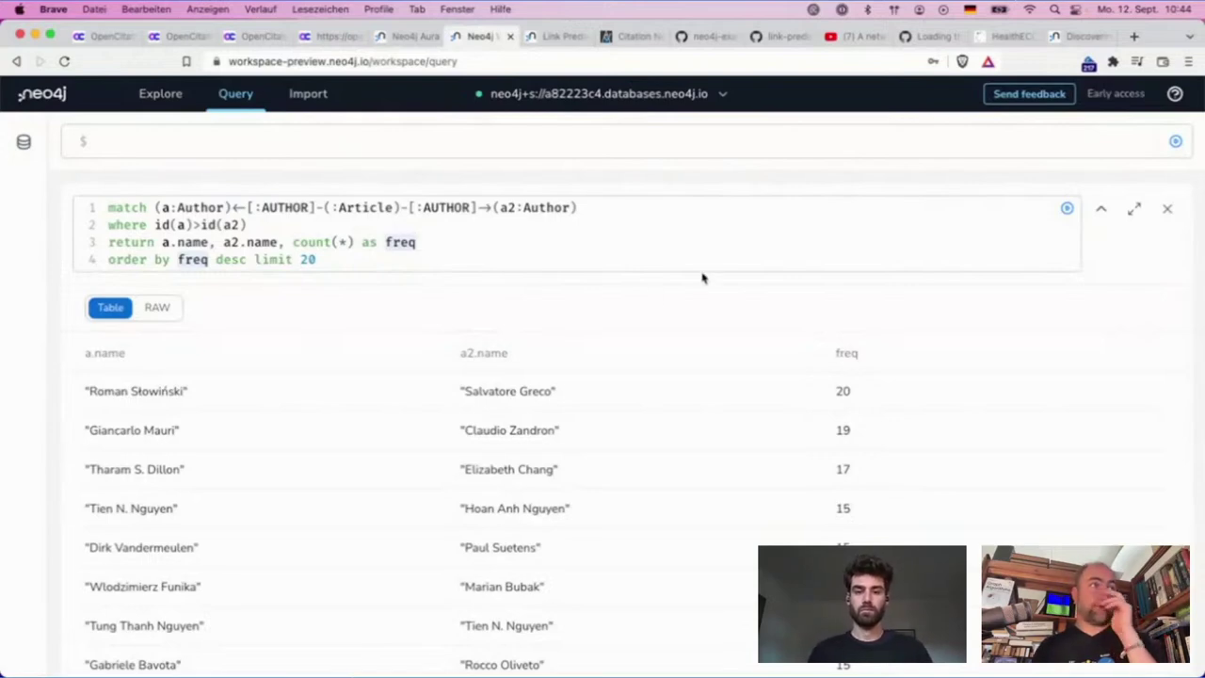
- Turn the query's return line into "with a, a2, count(*) as freq", passing the author nodes instead of their names
key("super+Left")
key("shift+Right")
key("shift+Right")
key("shift+Right")
key("shift+Right")
key("shift+Right")
key("shift+Right")
type("with")
key("Right")
key("Right")
key("shift+Right")
key("shift+Right")
key("shift+Right")
key("shift+Right")
key("shift+Right")
key("BackSpace")
key("Right")
key("Right")
key("Right")
key("Right")
key("shift+Right")
key("shift+Right")
key("shift+Right")
key("shift+Right")
key("shift+Right")
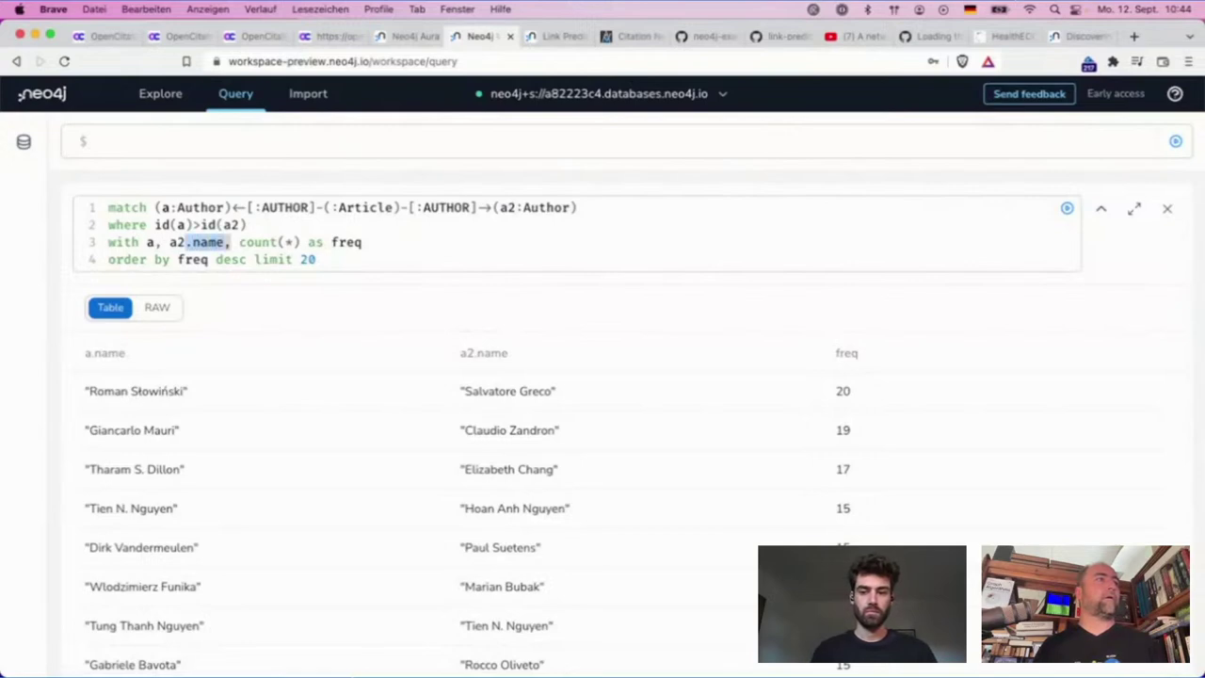
key("BackSpace")
- Append the filter "where freq > 5" to the with line of the query
key("super+Right")
type("whe")
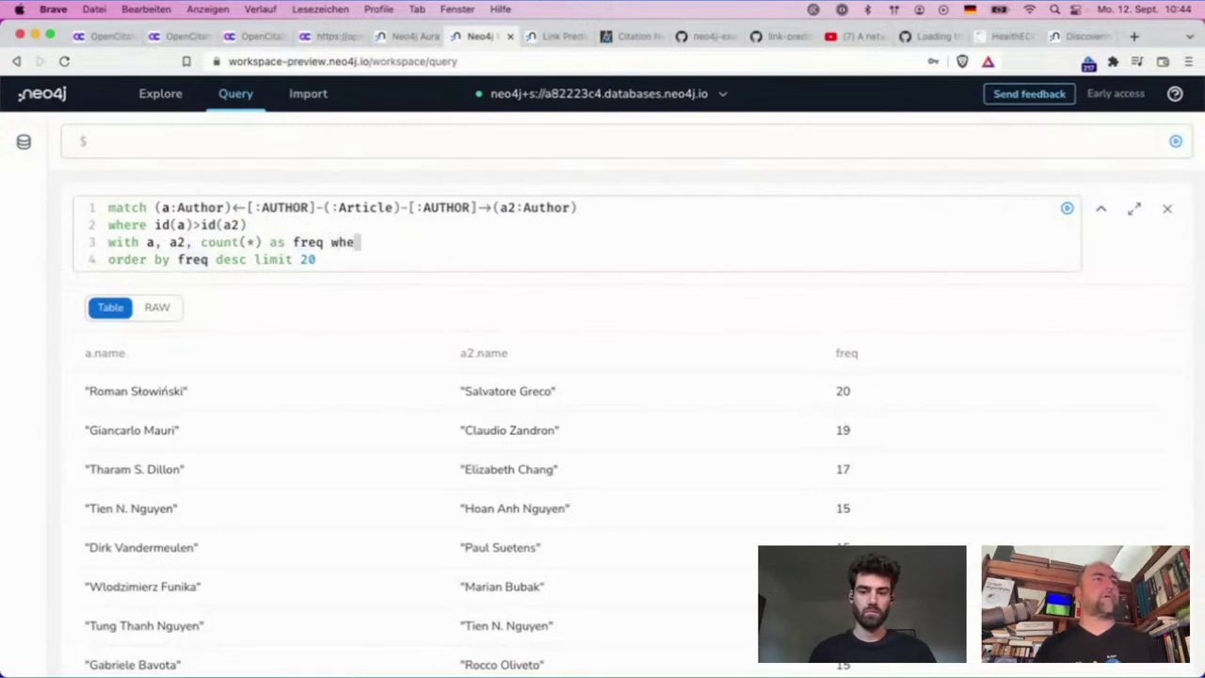
type("re freq")
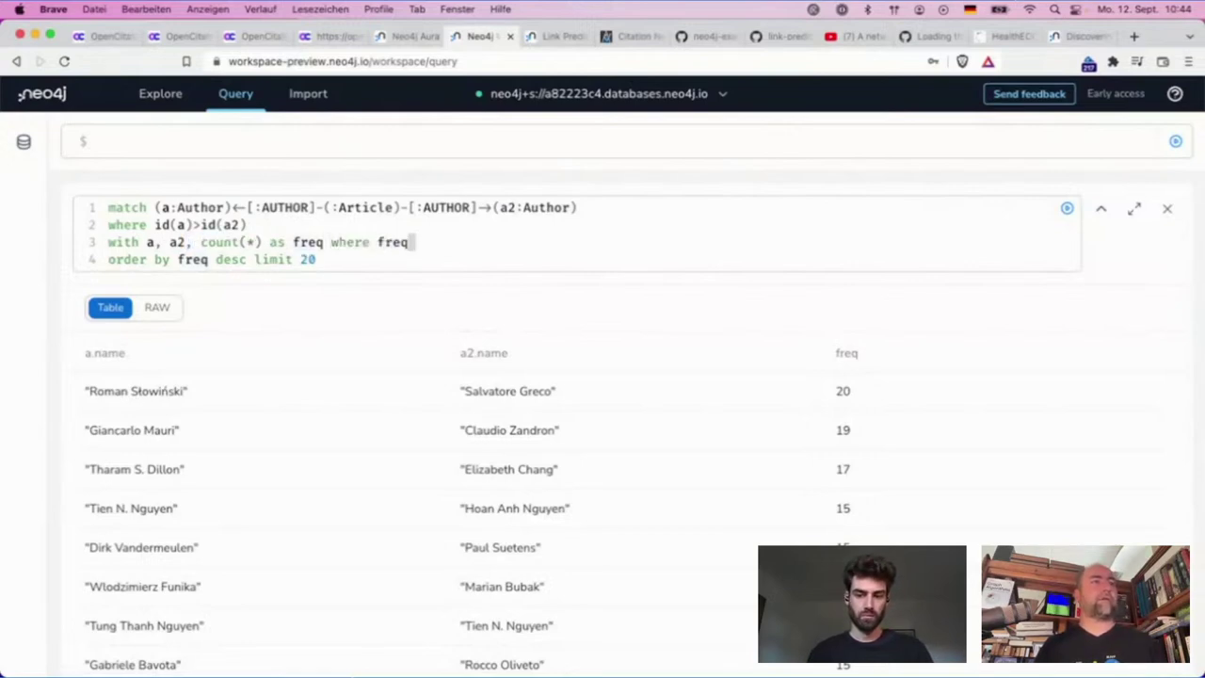
type(" > 5")
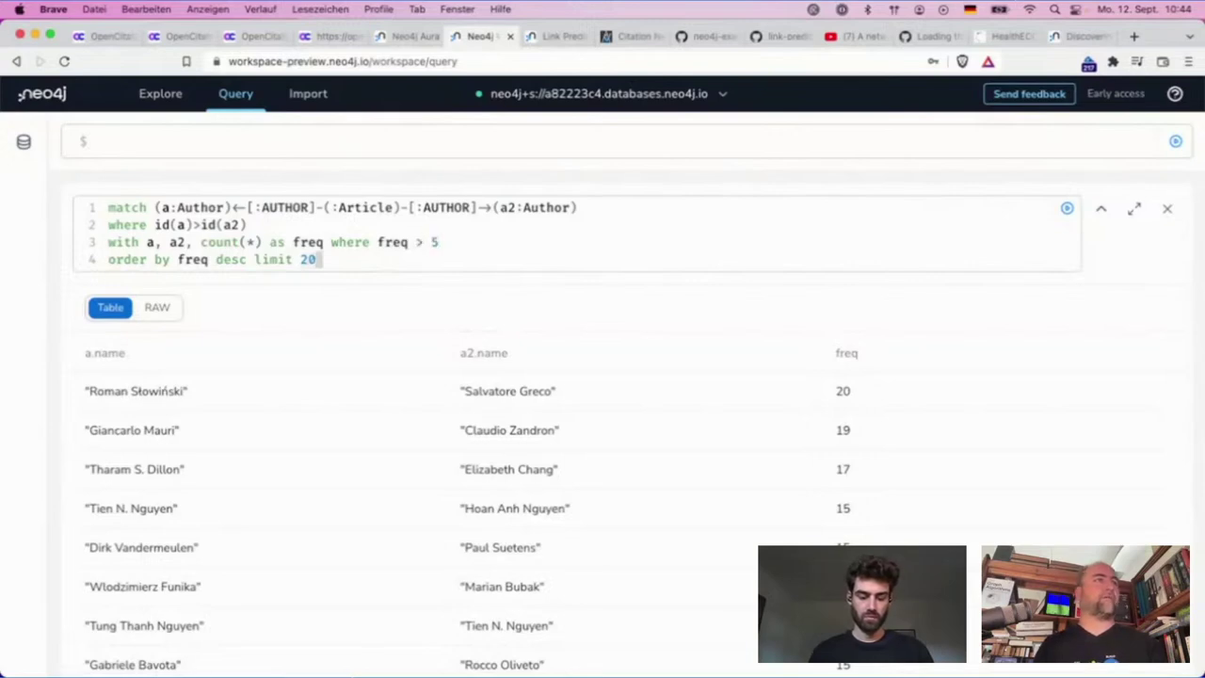
- Replace the order by line with return count(*) and run the query to count the remaining author pairs
key("shift+Home")
type("retur")
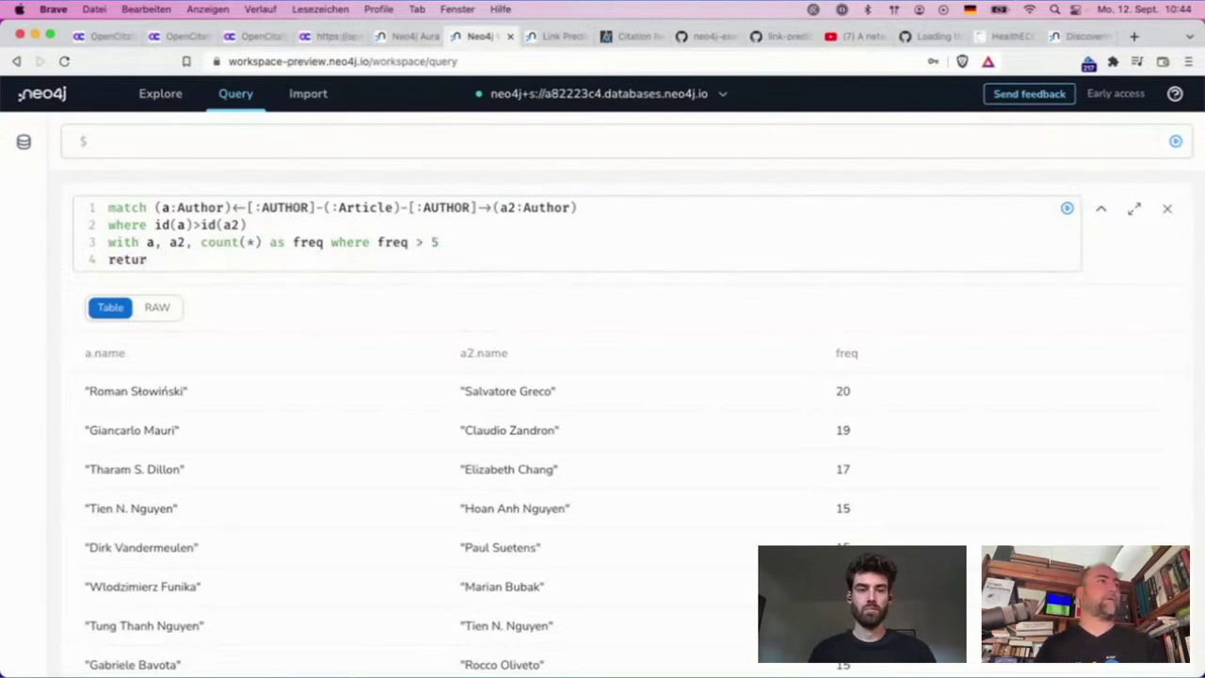
type("n count(*)")
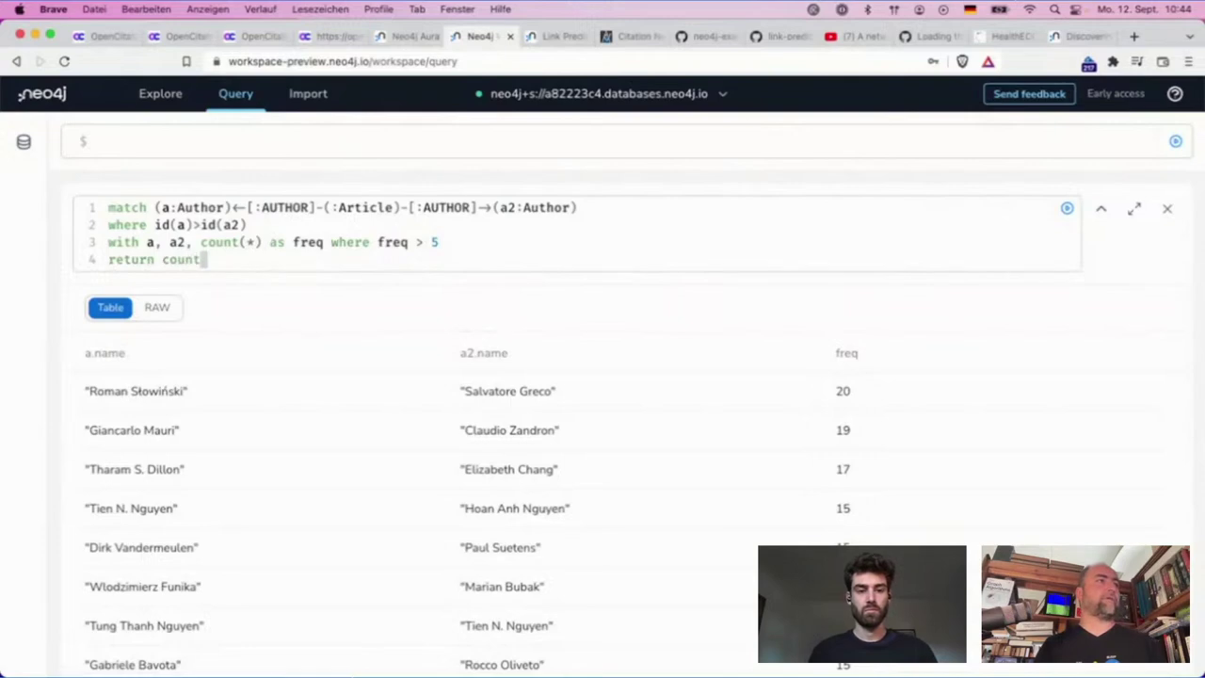
key("super+Return")
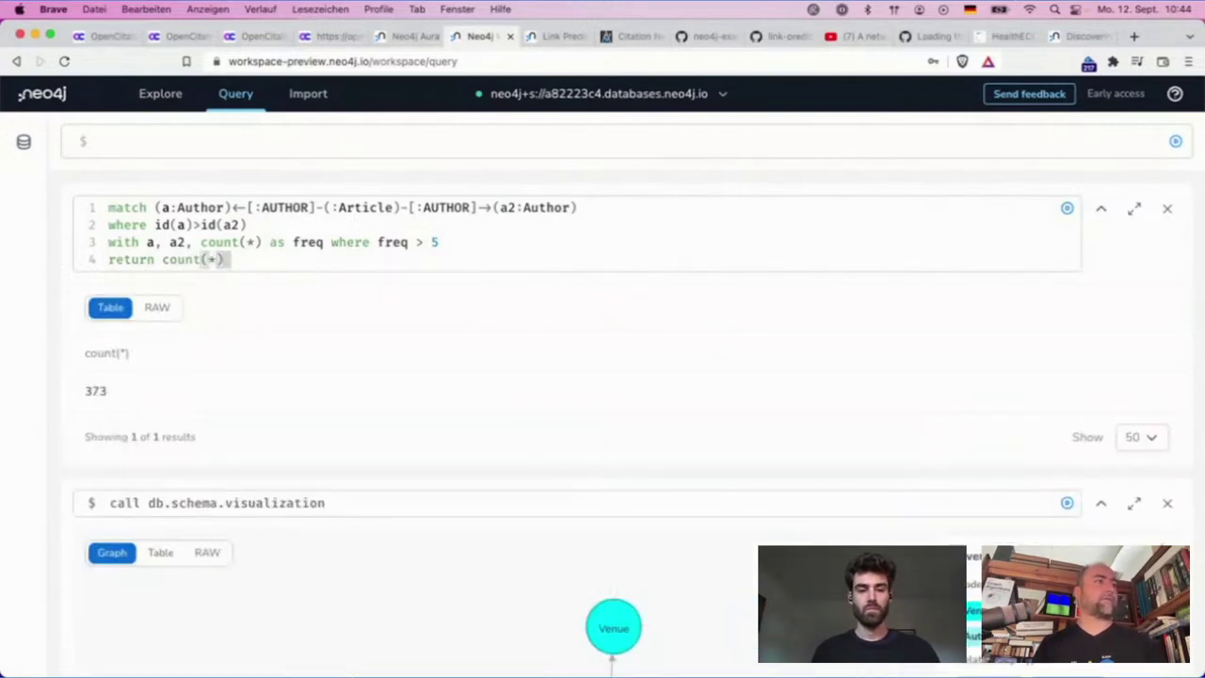
- Replace the return line with merge (a)-[:CO_AUTHOR]-(a2) to connect the co-author pairs
key("shift+super+Left")
type("merge (a")
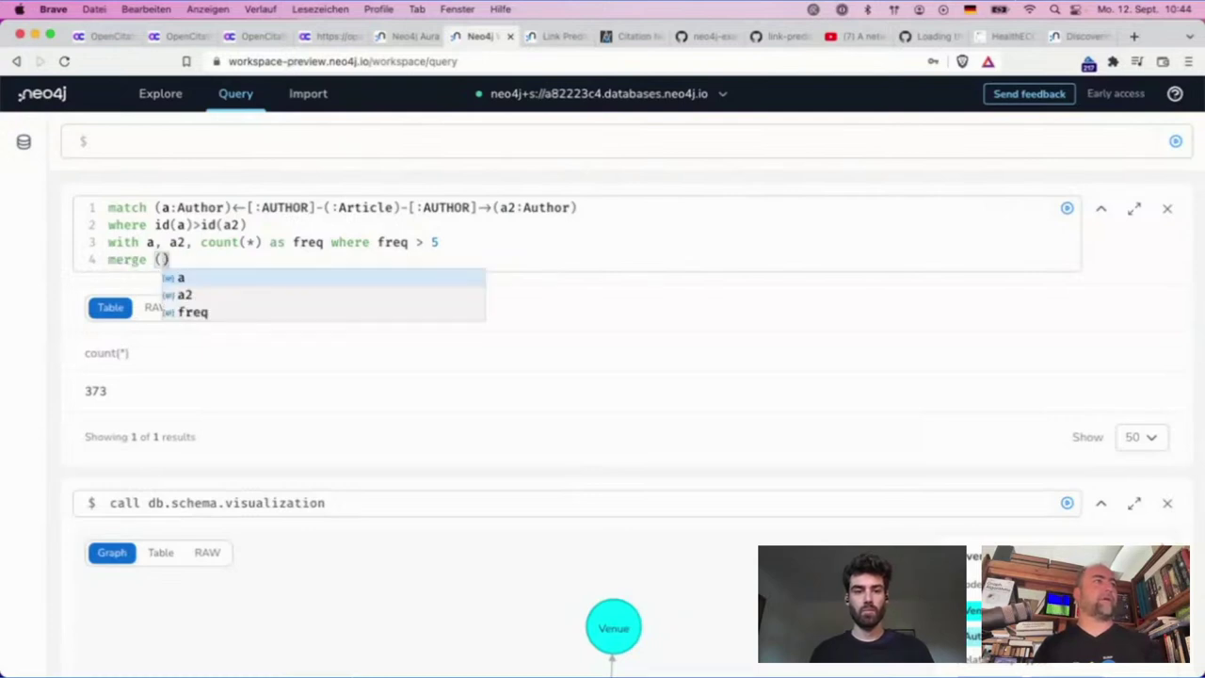
type(")-[:CO_A")
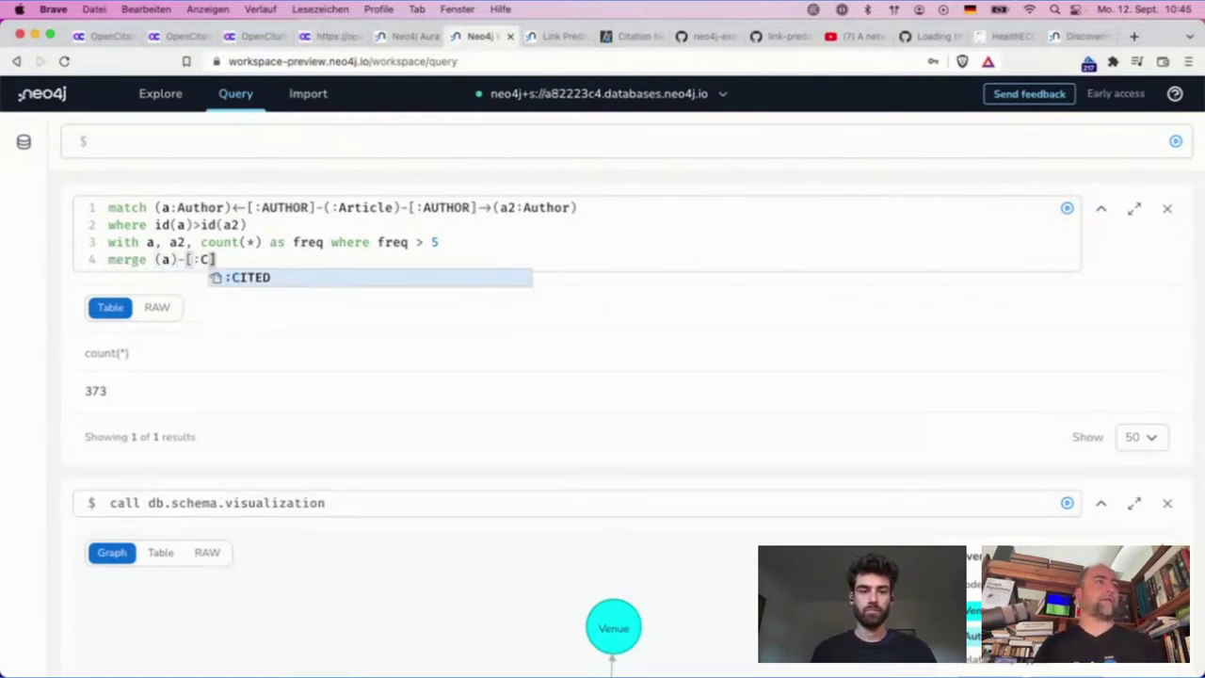
type("UTHOR]-")
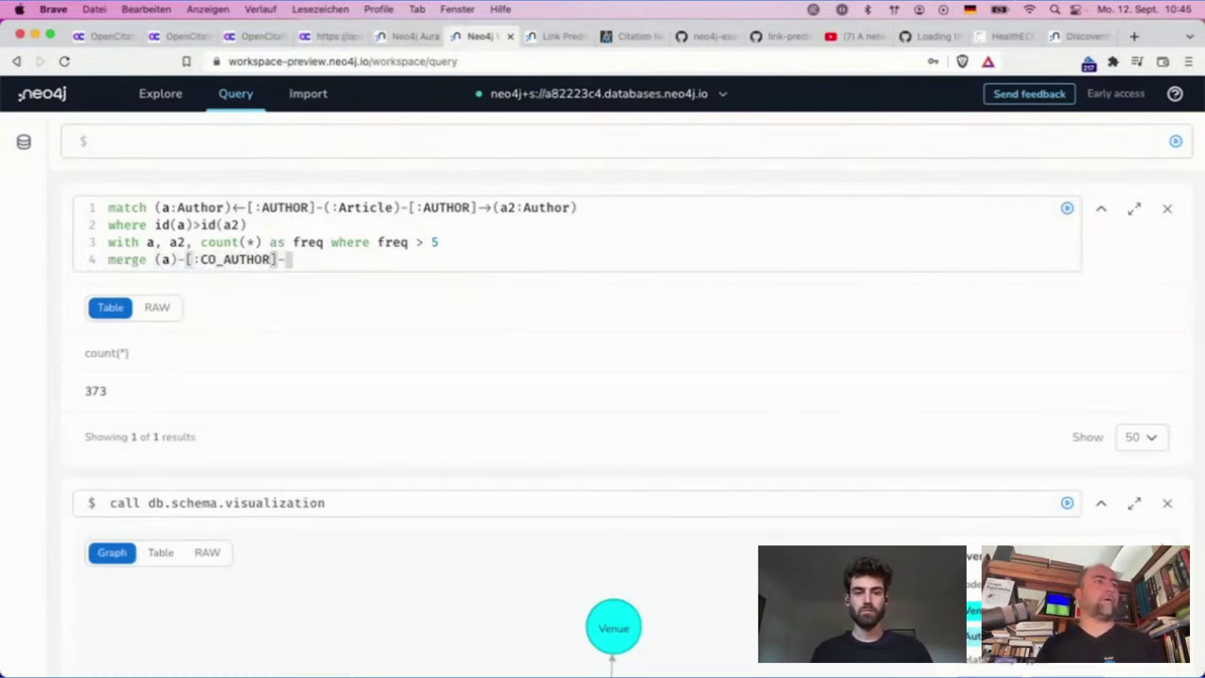
type("(a2")
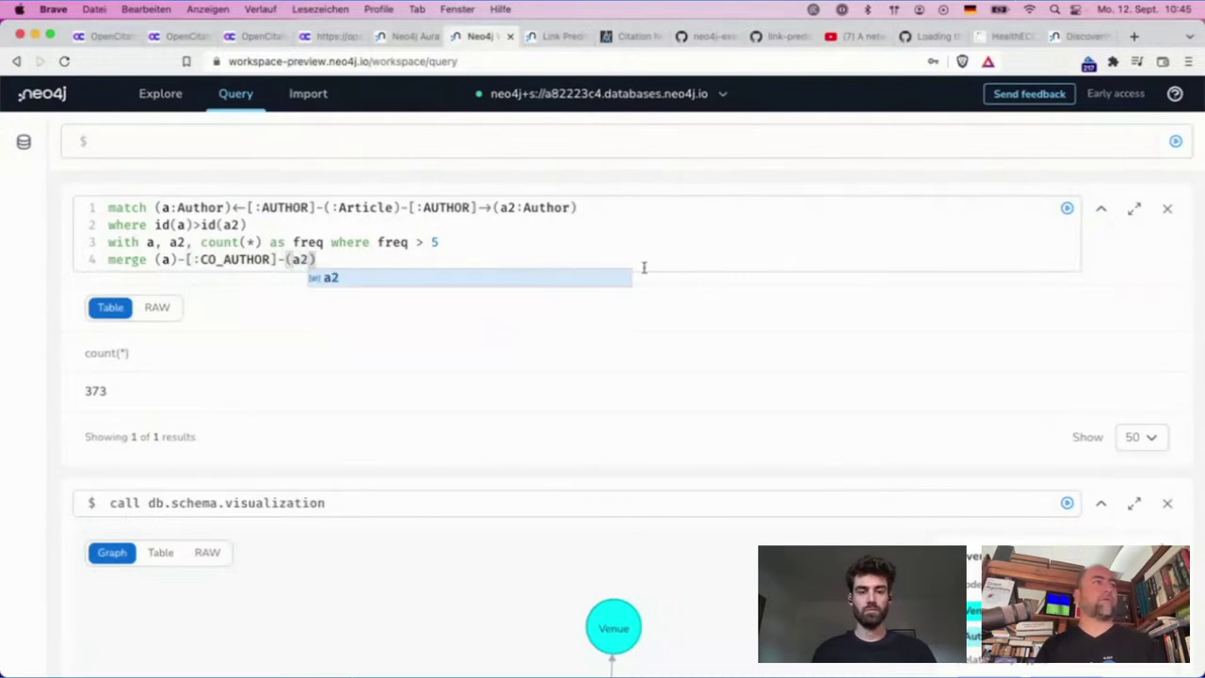
- Name the merged CO_AUTHOR relationship r, add "set r.count = freq", and run the query
left_click(195, 259)
type("r")
left_click(324, 259)
type("set r.")
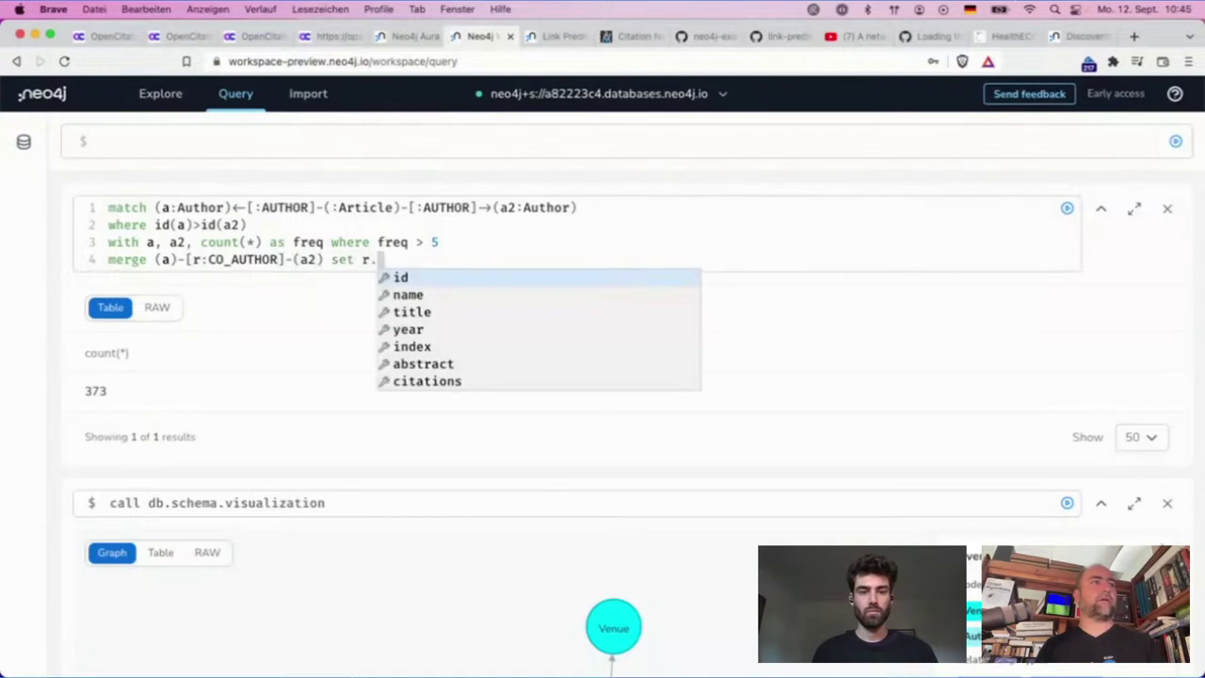
type("count = freq")
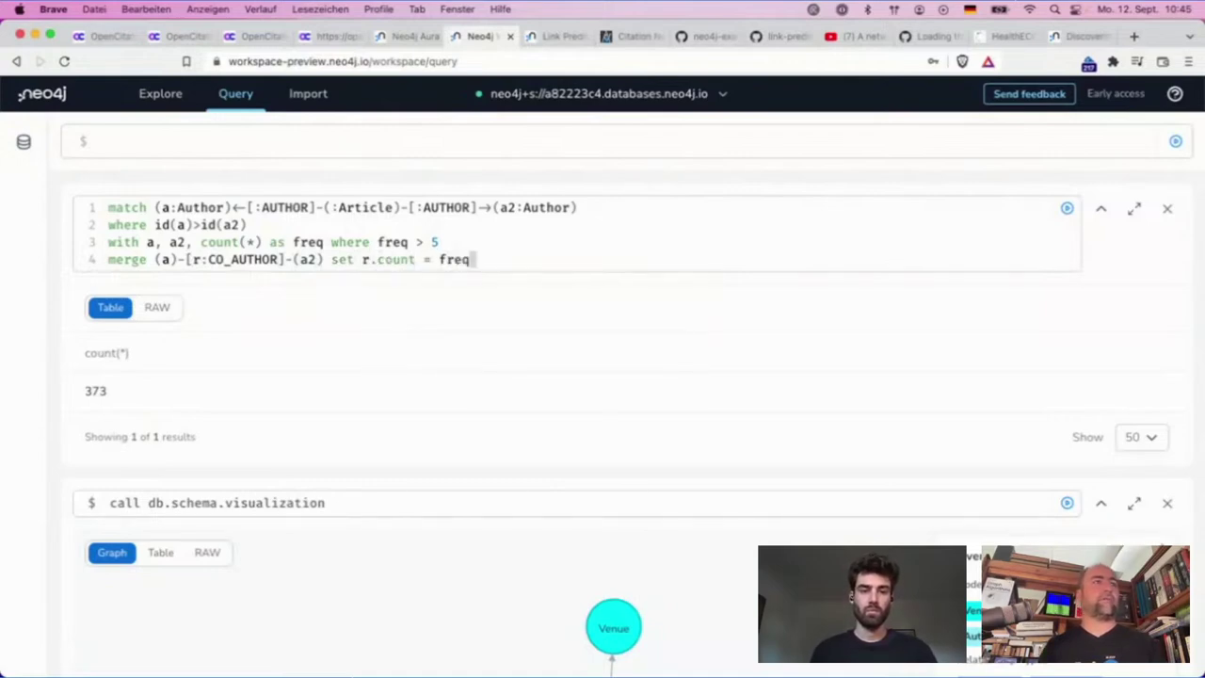
key("super+Return")
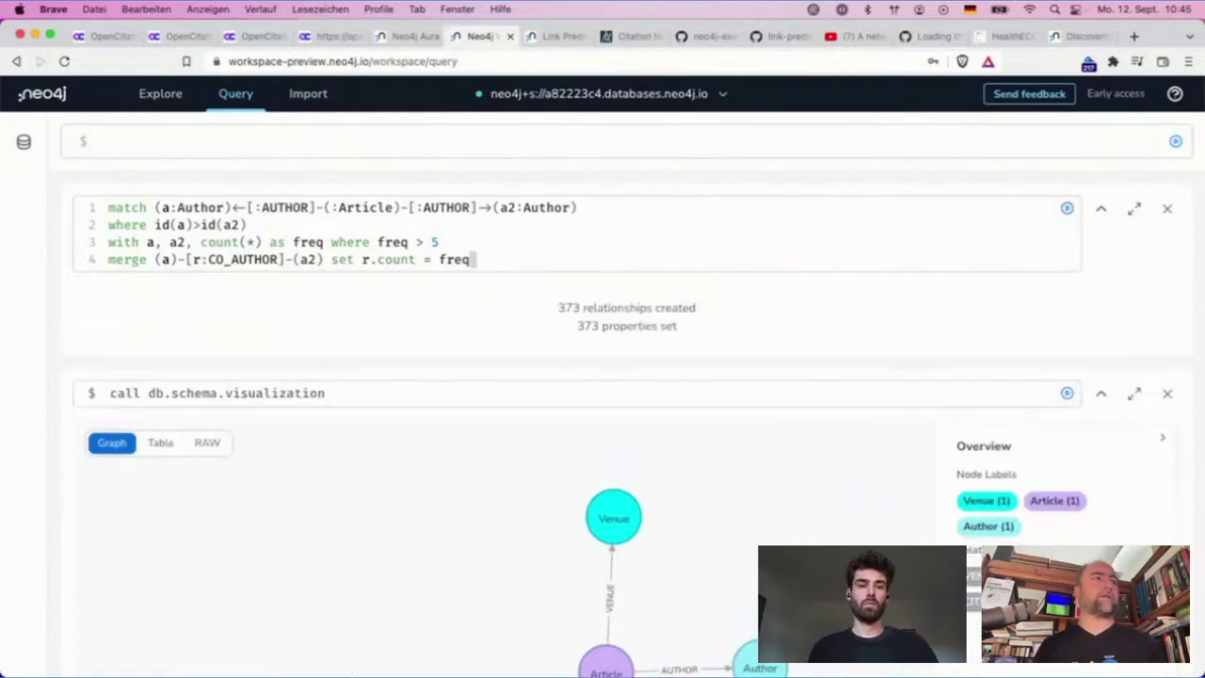
- Query the CO_AUTHOR relationships from the database information overview to show them as a graph, and collapse the overview
left_click(23, 141)
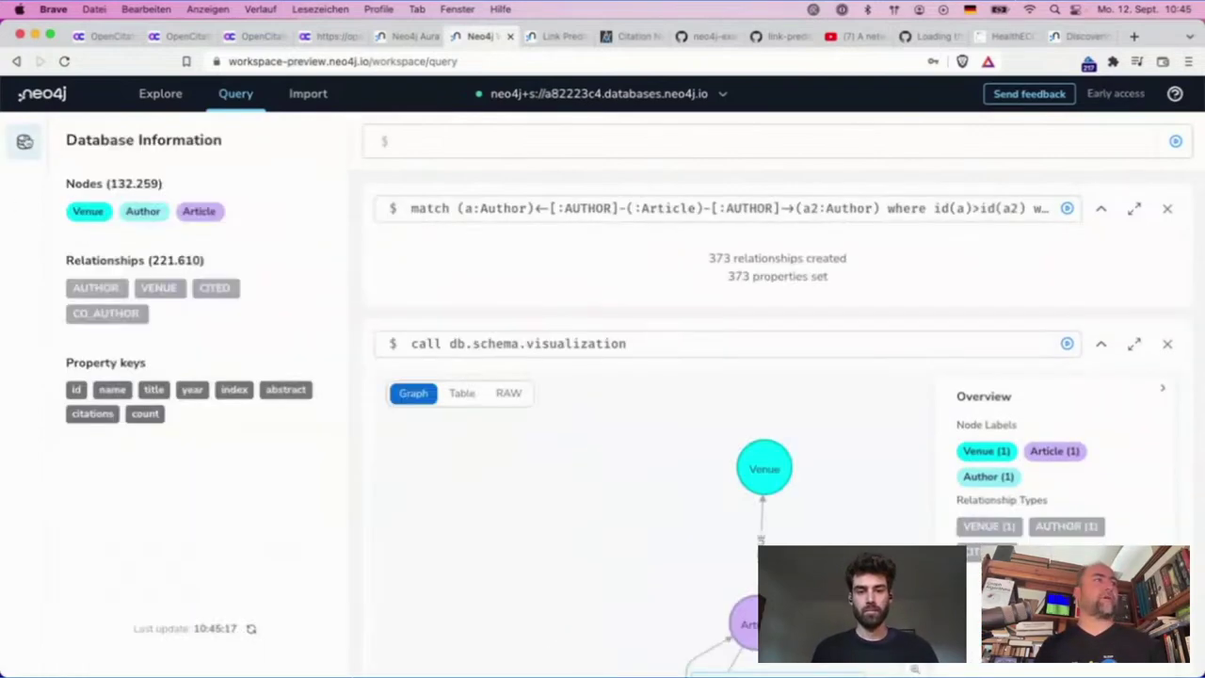
left_click(122, 313)
left_click(23, 141)
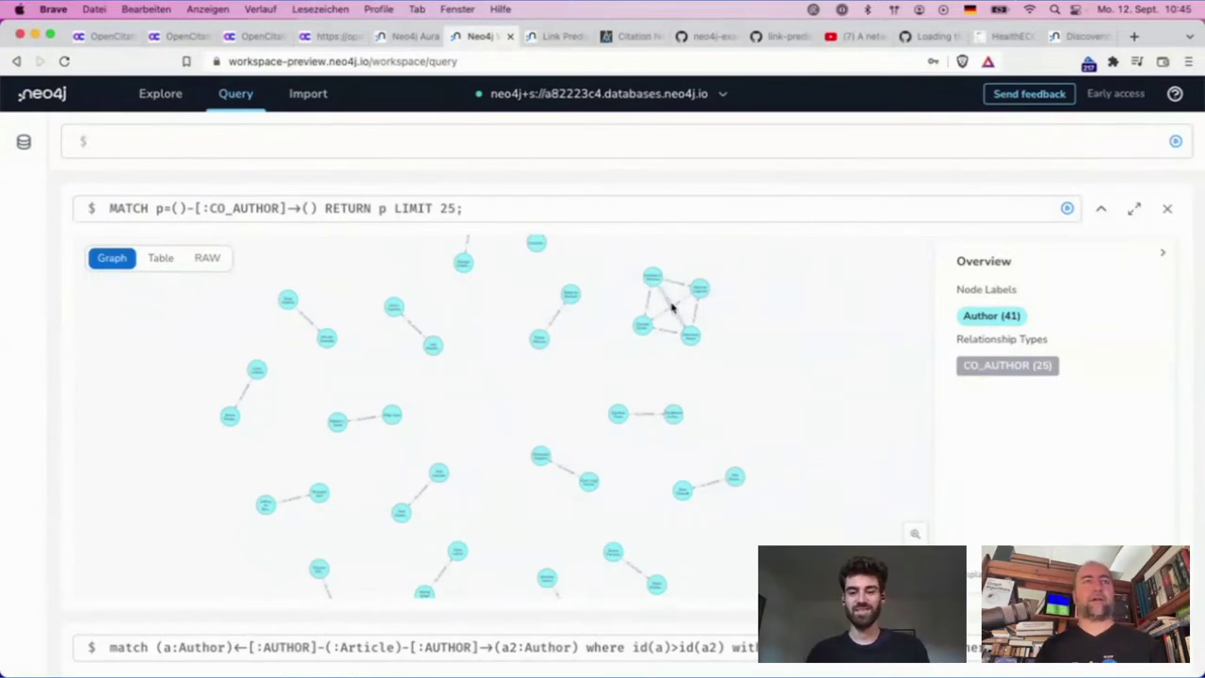
- Inspect a relationship in the four-author cluster and try to caption CO_AUTHOR relationships with their count property
left_click(672, 304)
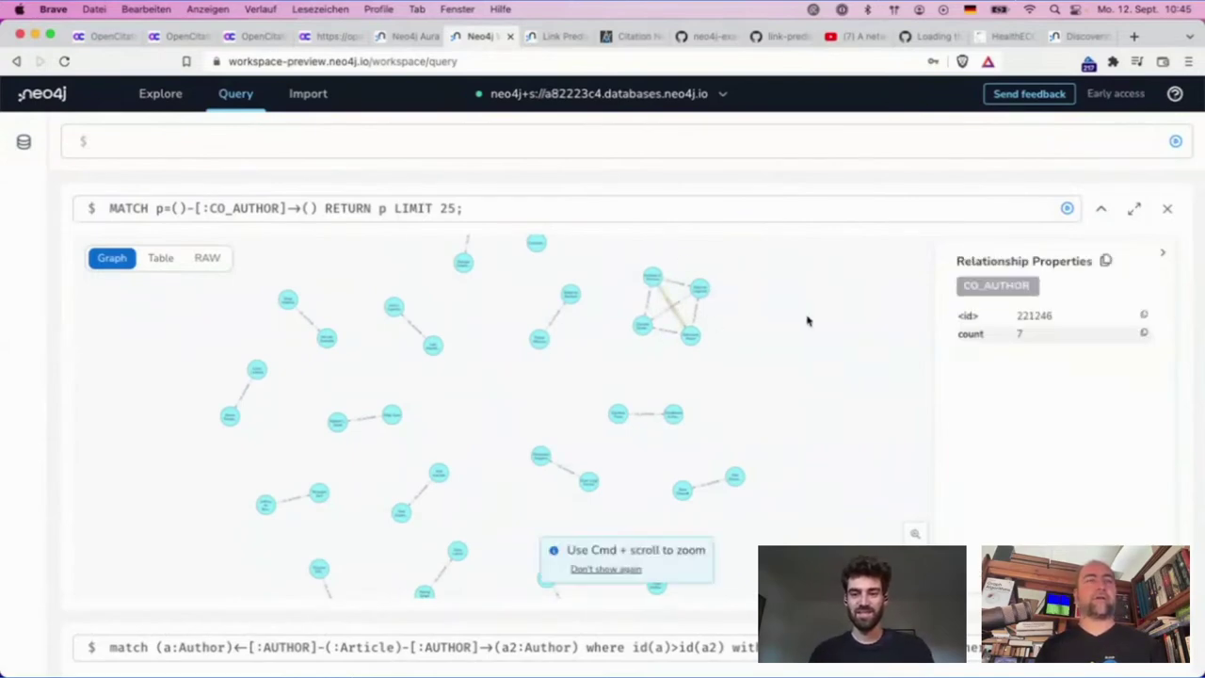
scroll(807, 321, "up", 5)
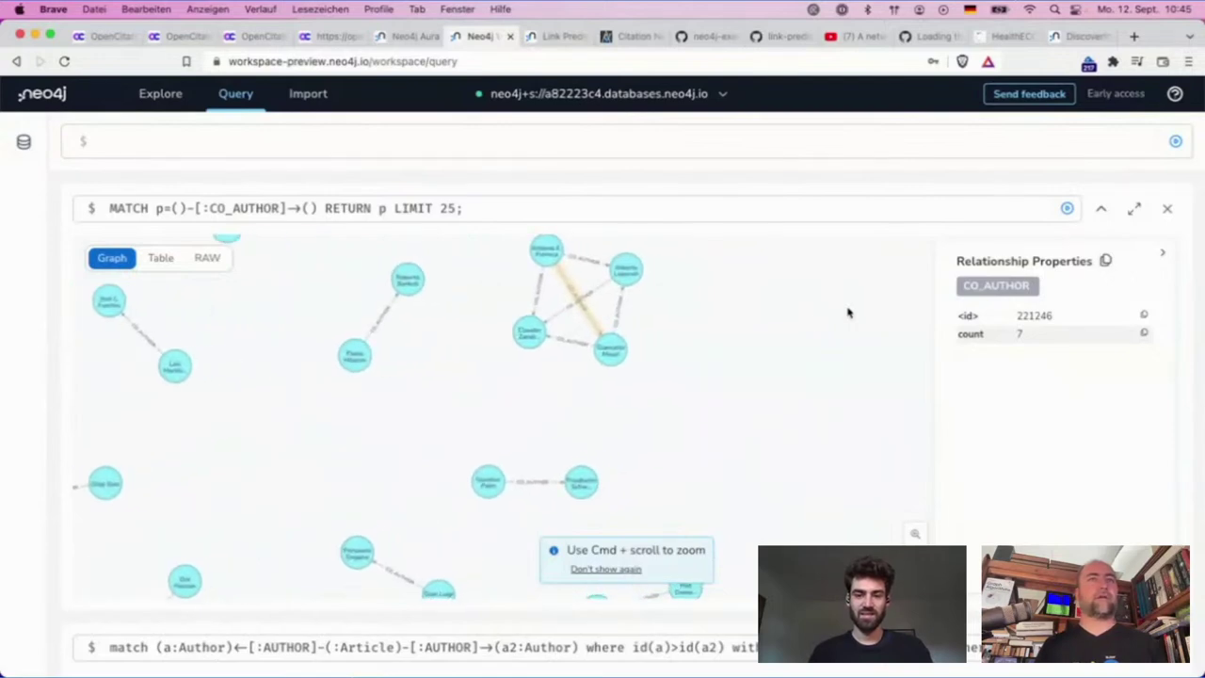
left_click(996, 287)
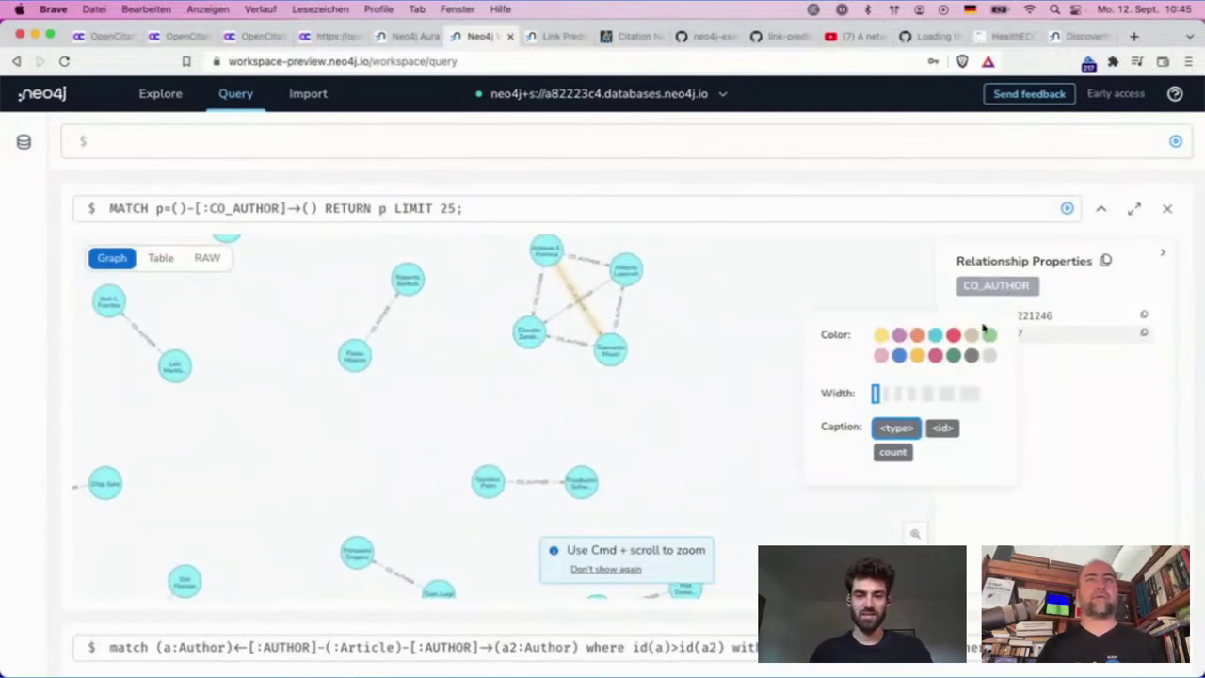
left_click(892, 453)
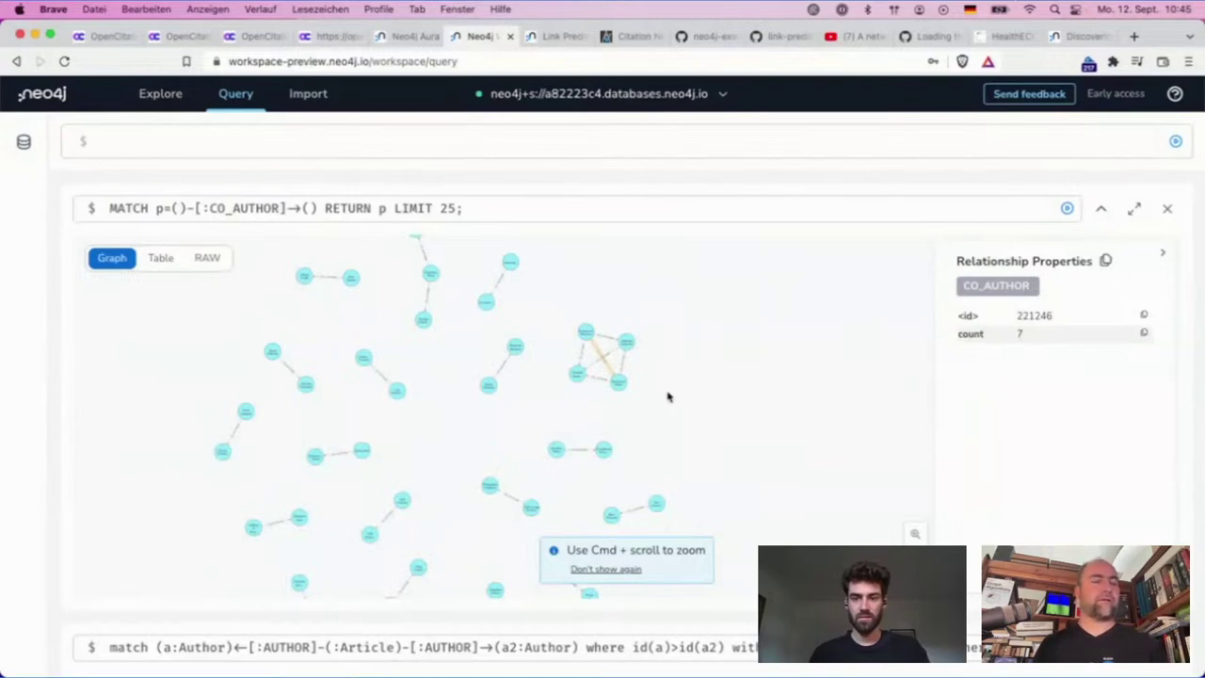
- Inspect the properties of an author node in the four-author cluster
scroll(667, 396, "up", 5)
left_click(482, 358)
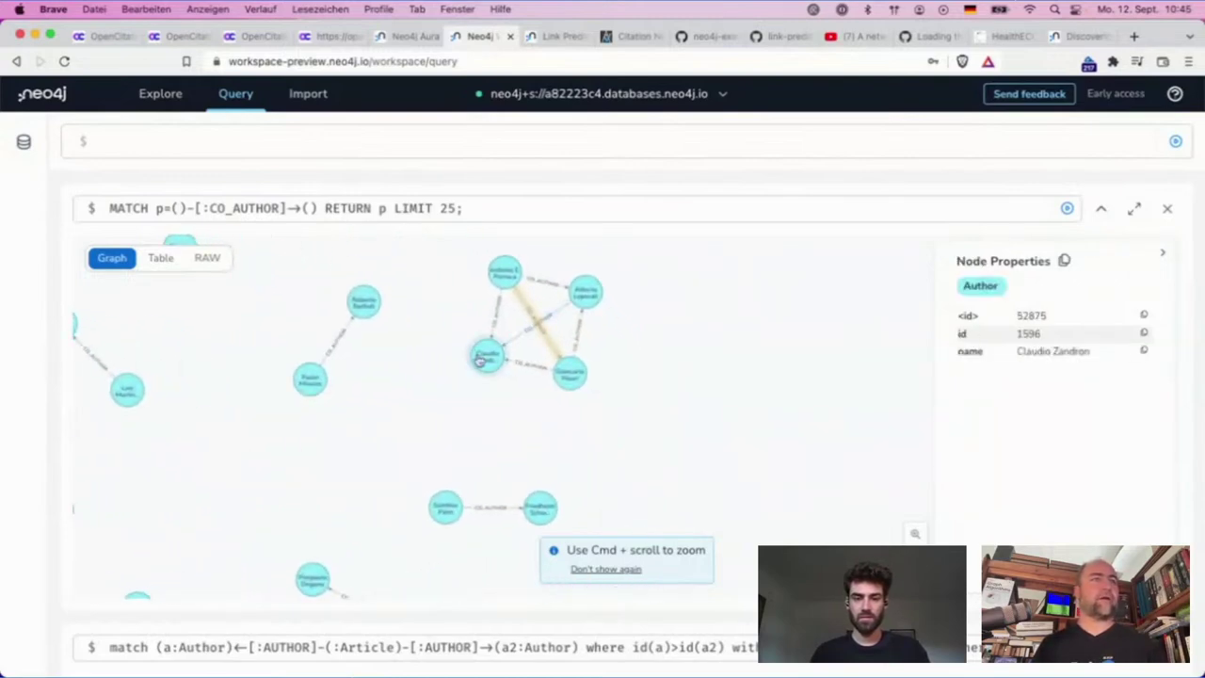
- Examine the node properties of the other authors in the four-author cluster
left_click(546, 314)
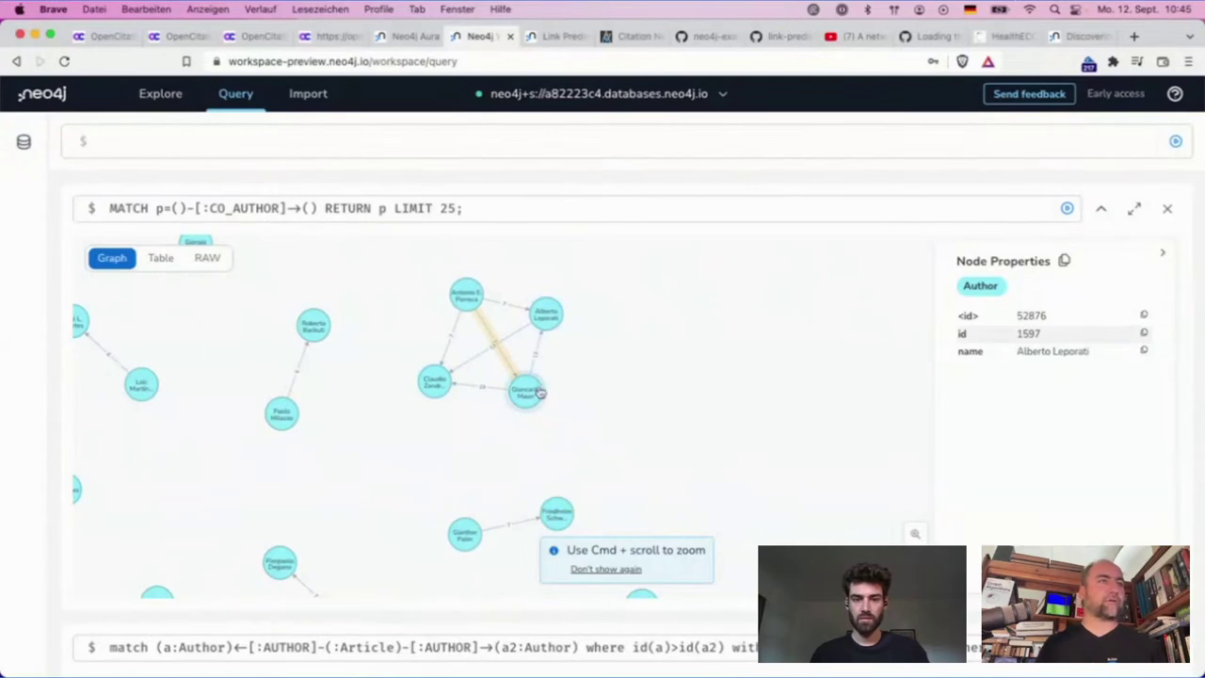
left_click(541, 393)
left_click(449, 310)
left_click(465, 303)
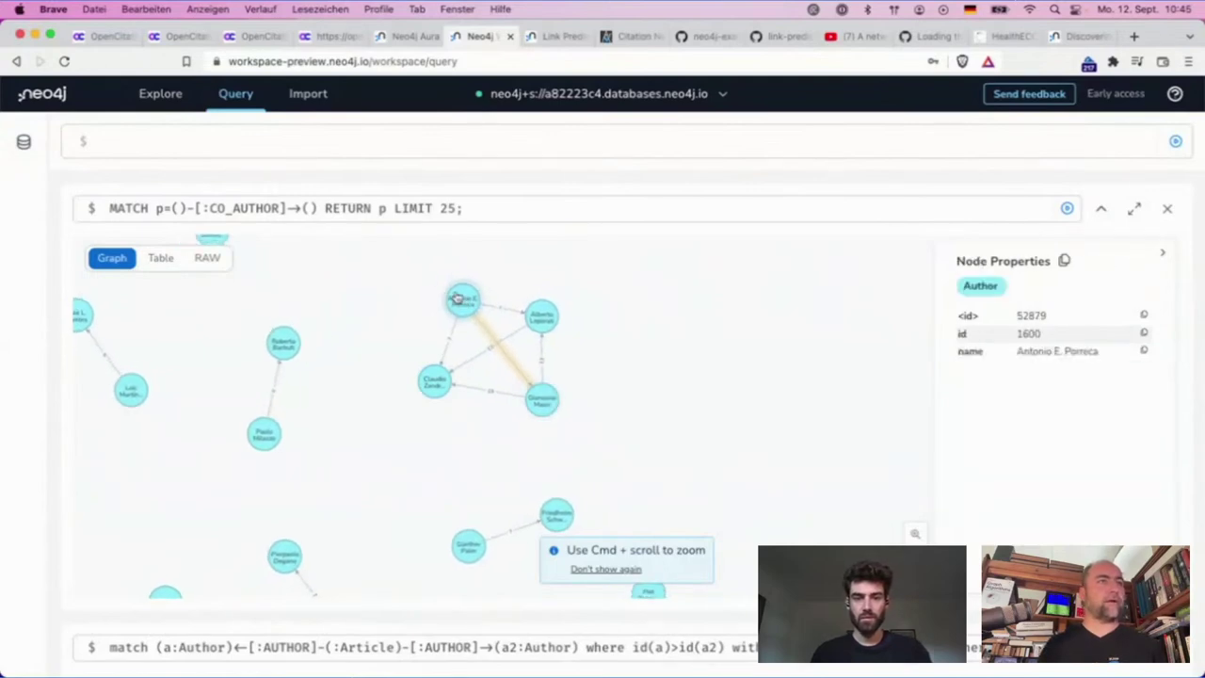
left_click(529, 320)
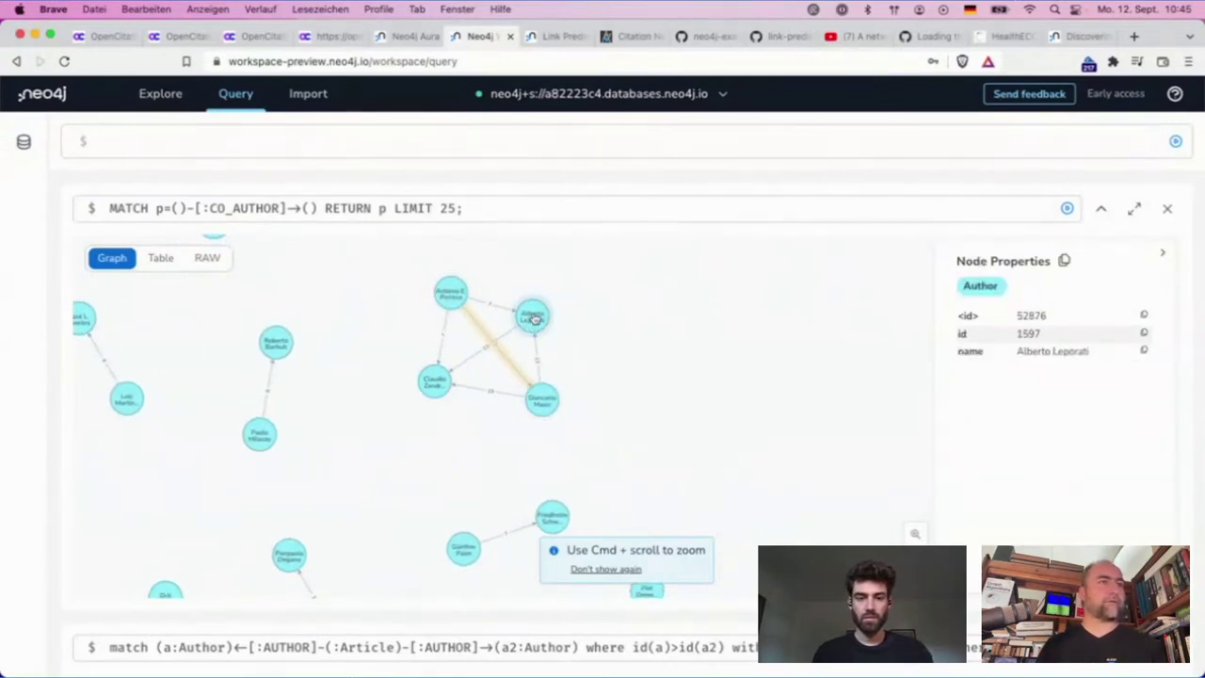
- Expand an author node in the four-author cluster to show the connected articles, and collapse the expansion again
double_click(533, 319)
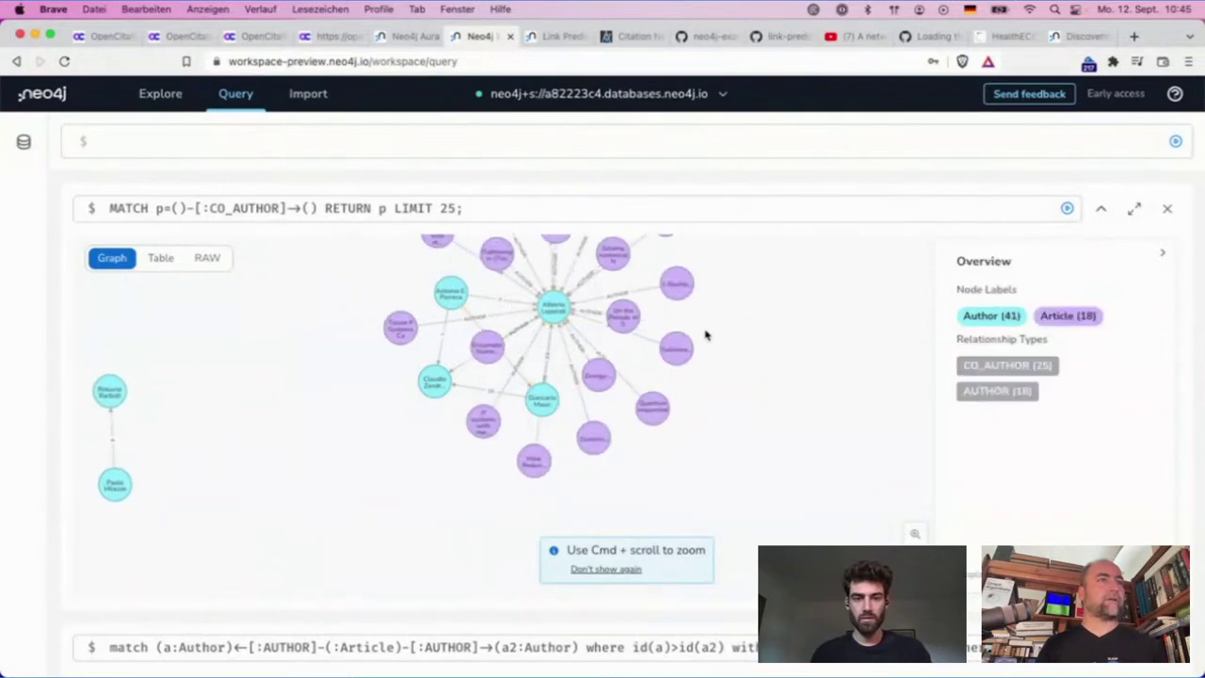
left_click(555, 317)
left_click(553, 341)
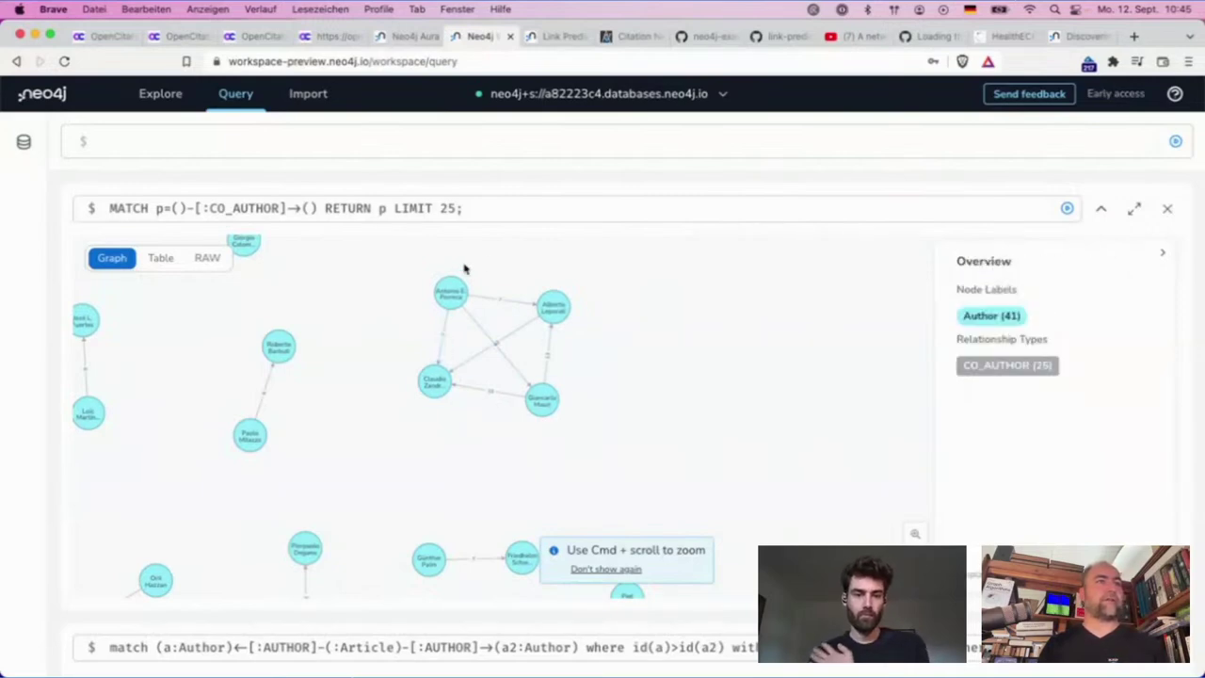
scroll(691, 385, "down", 2)
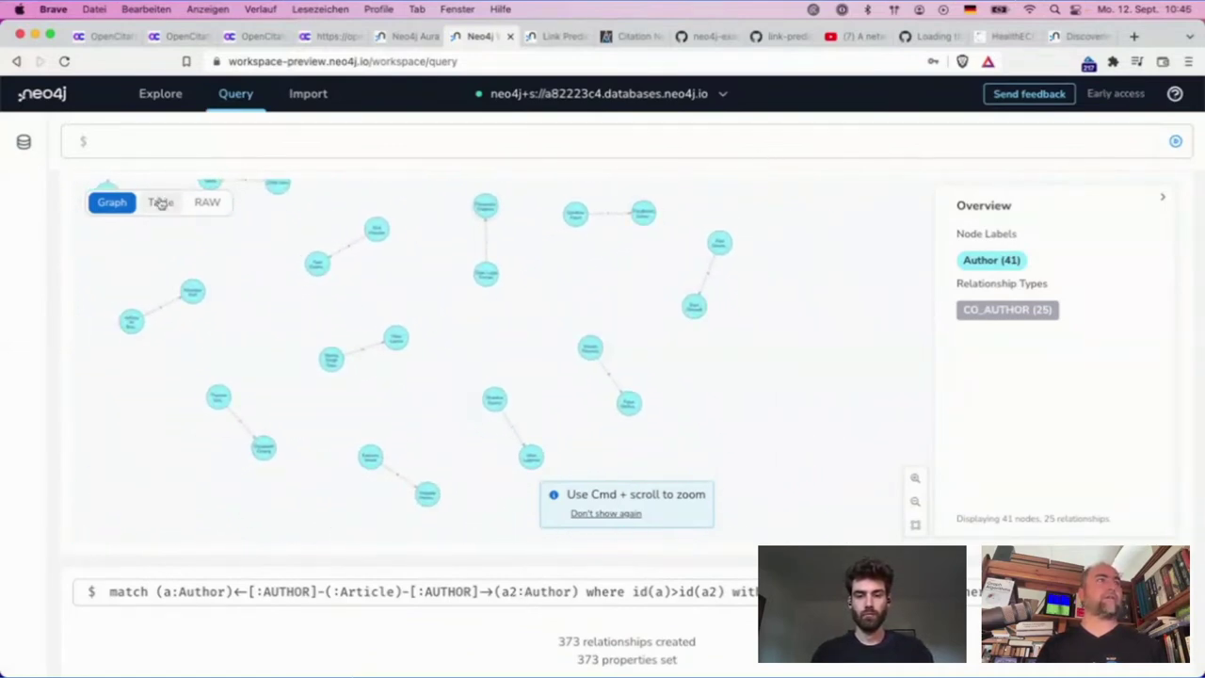
- Switch to Explore and refresh the Citations perspective with the latest schema changes
left_click(160, 94)
left_click(29, 142)
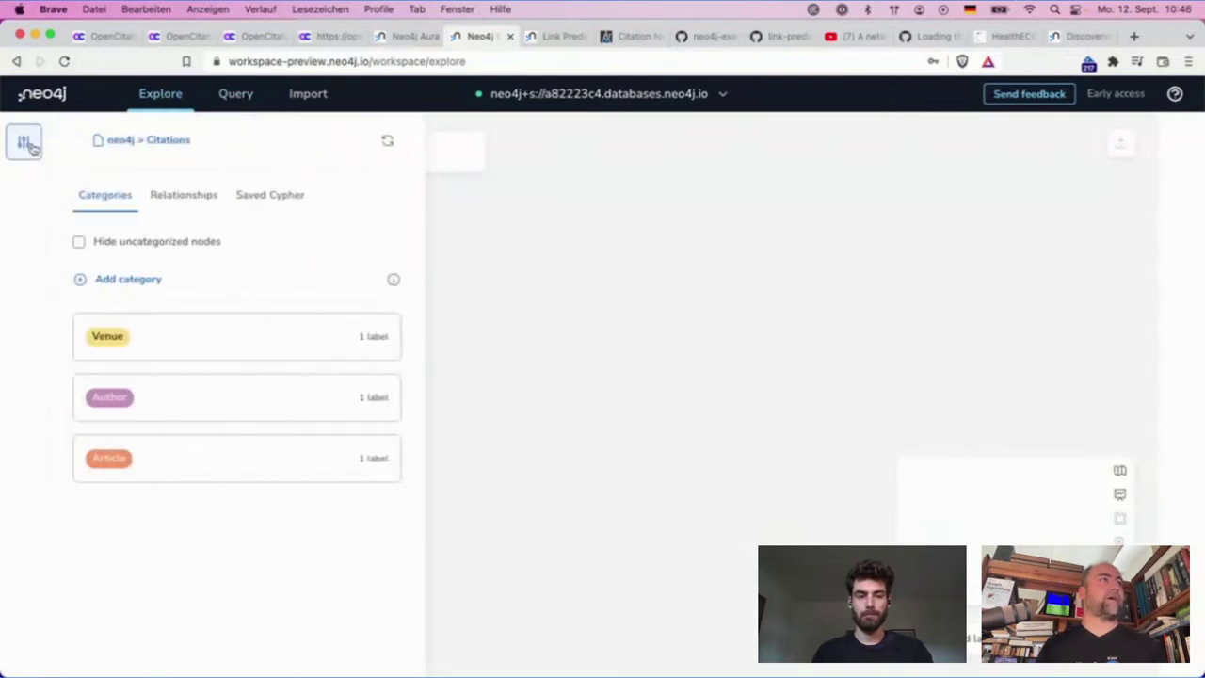
left_click(188, 204)
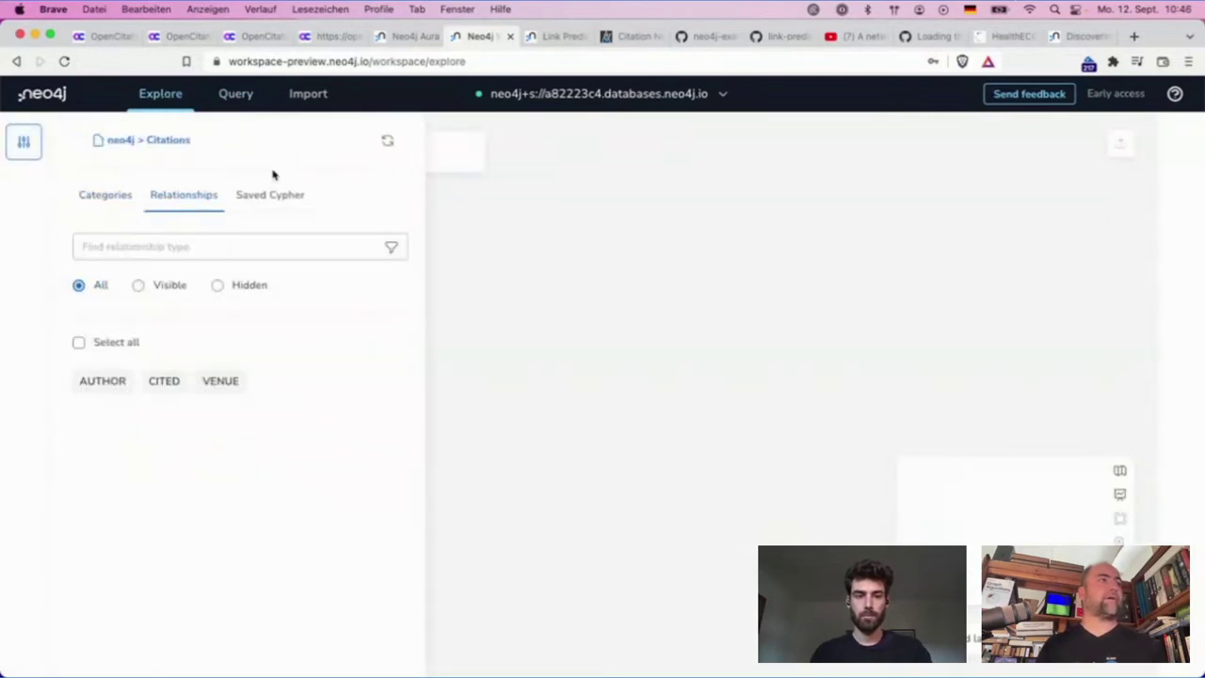
left_click(387, 141)
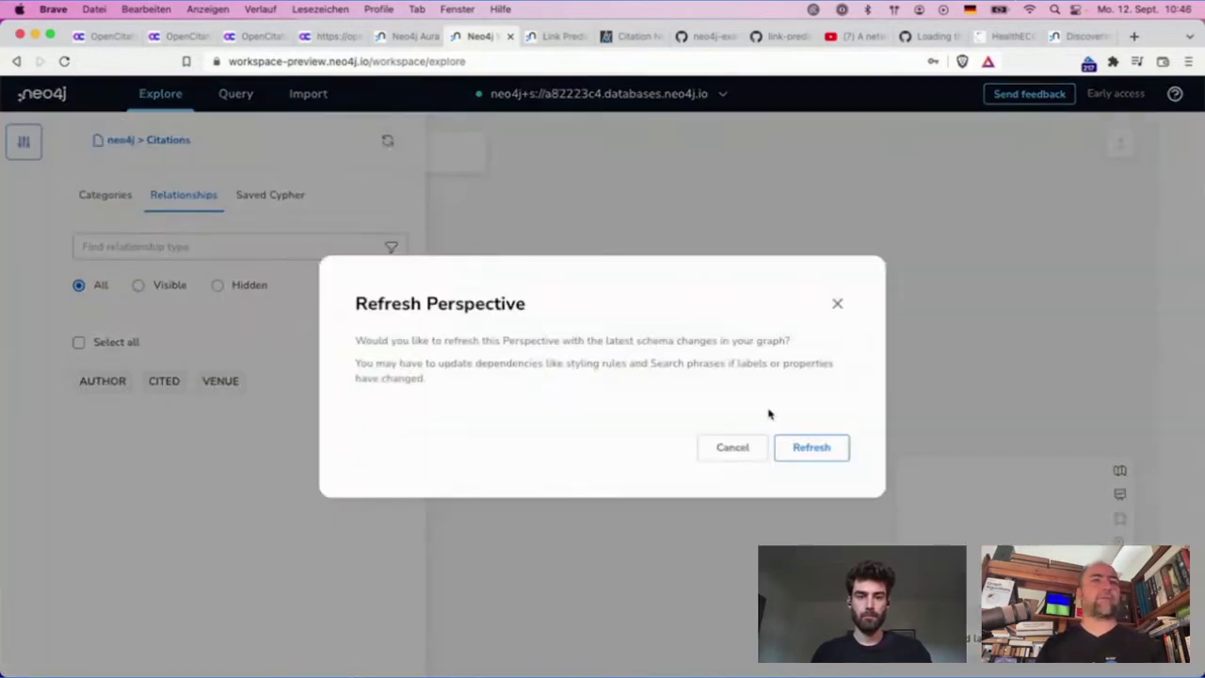
left_click(808, 446)
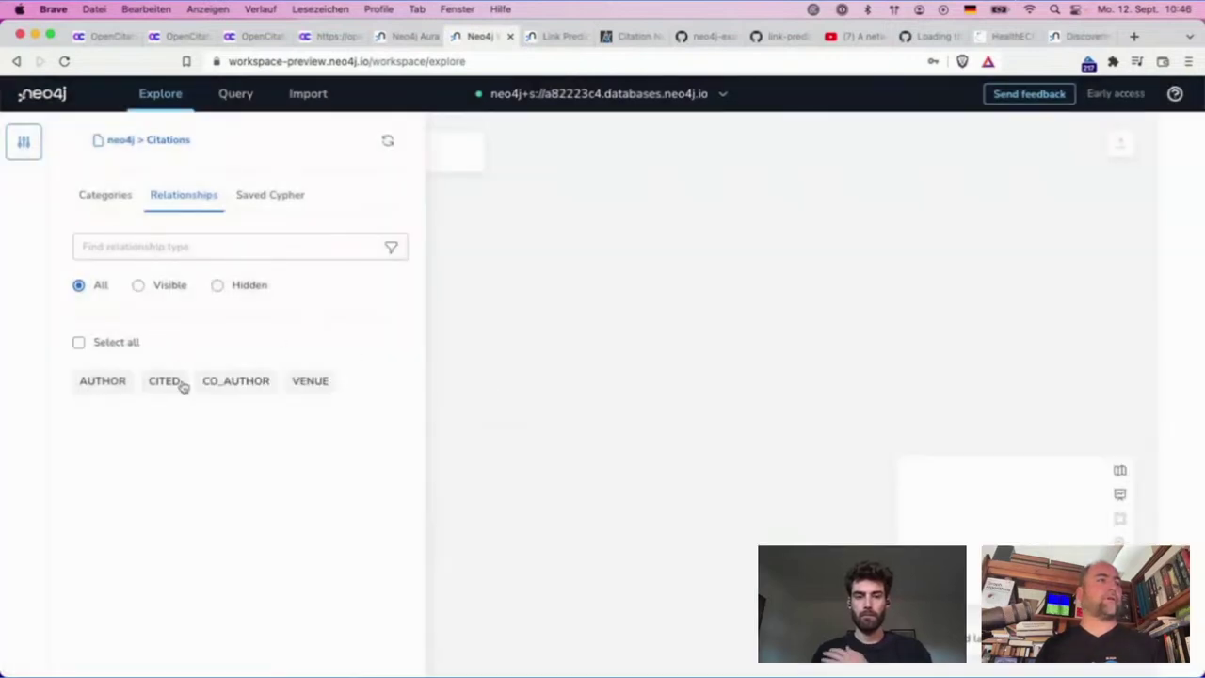
left_click(24, 146)
- Try to search the graph for the CO_AUTHOR relationship pattern with unspecified end nodes
left_click(197, 152)
type("Author")
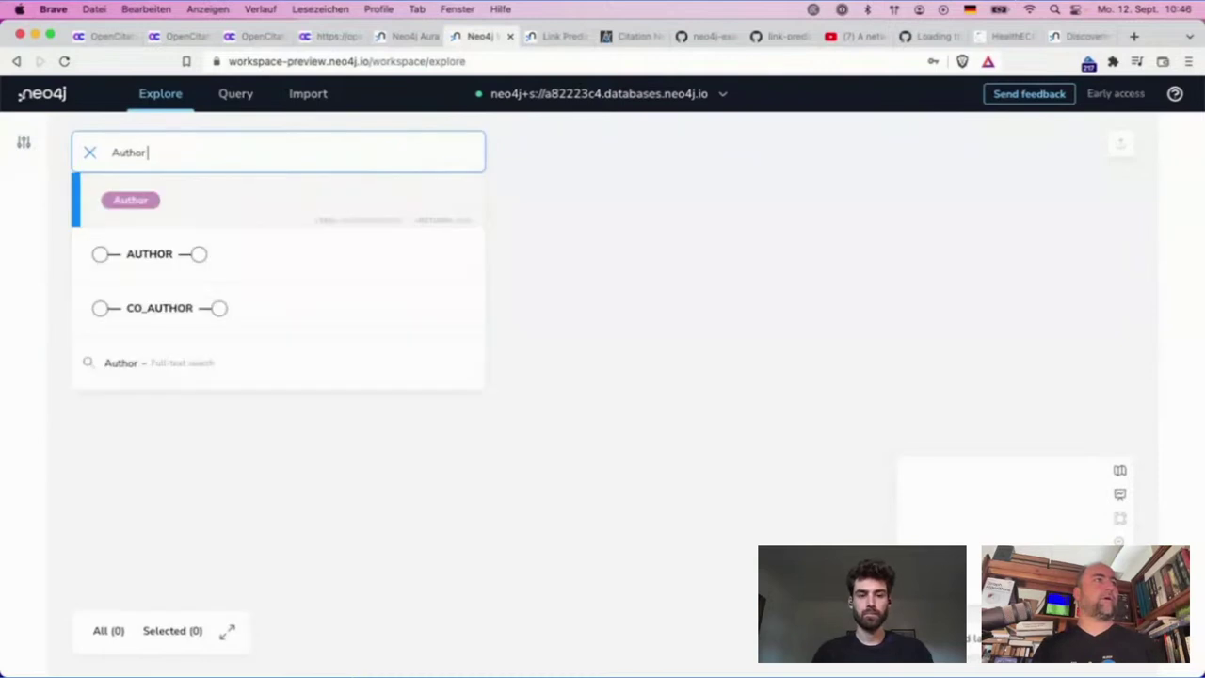
left_click(288, 320)
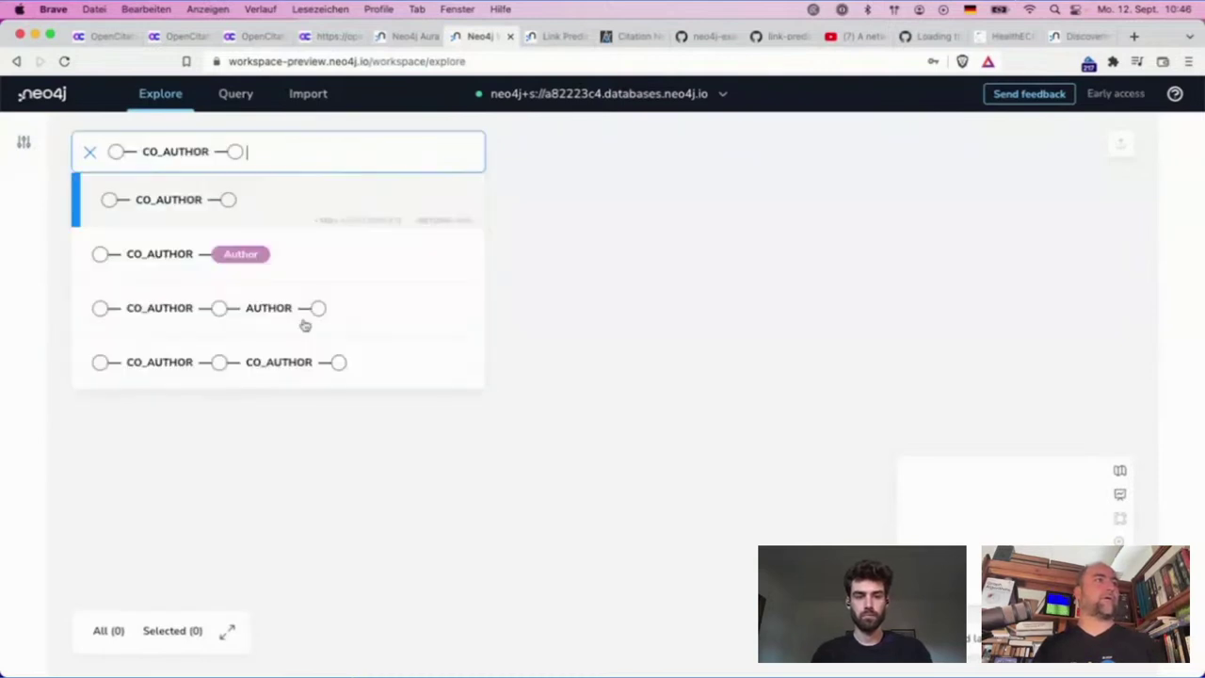
key("Return")
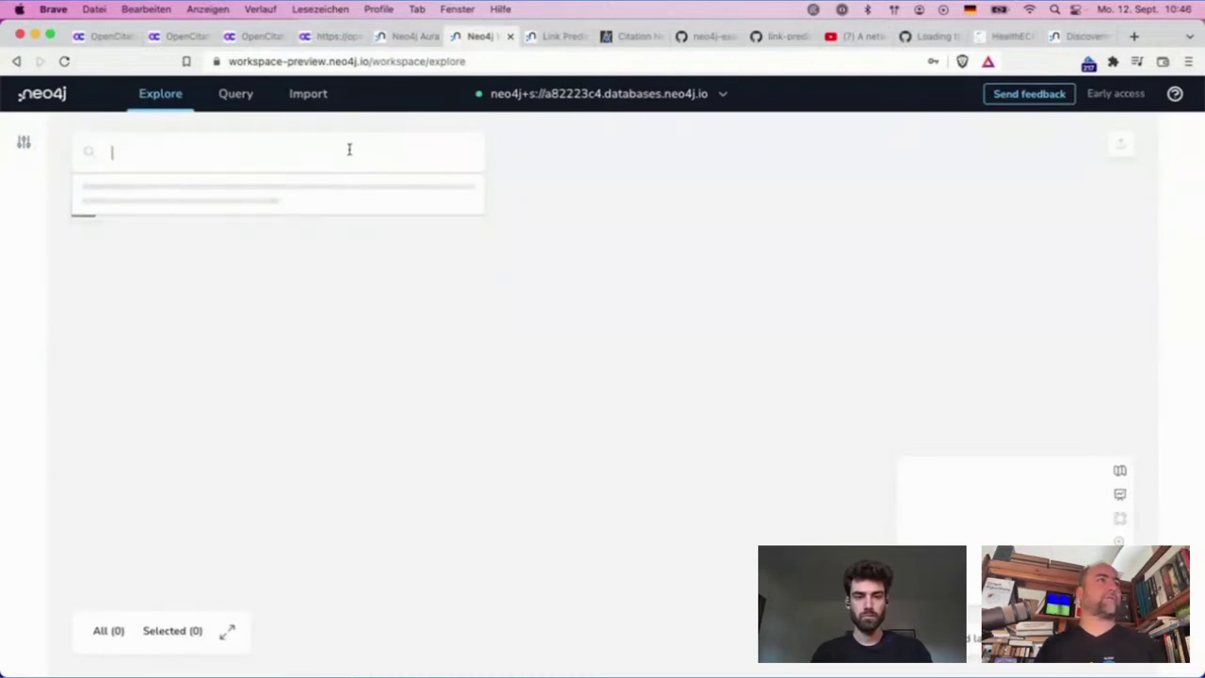
- Build the search pattern Author – CO_AUTHOR – Author and run it to load the co-author graph
type("Author")
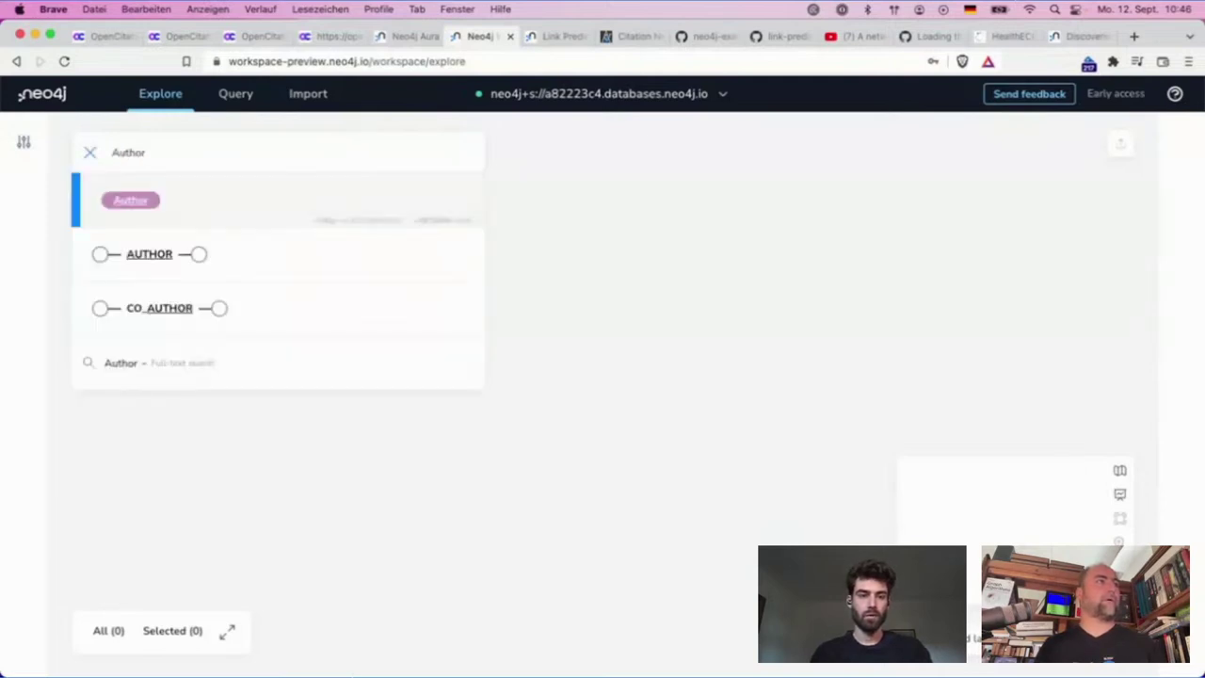
key("Return")
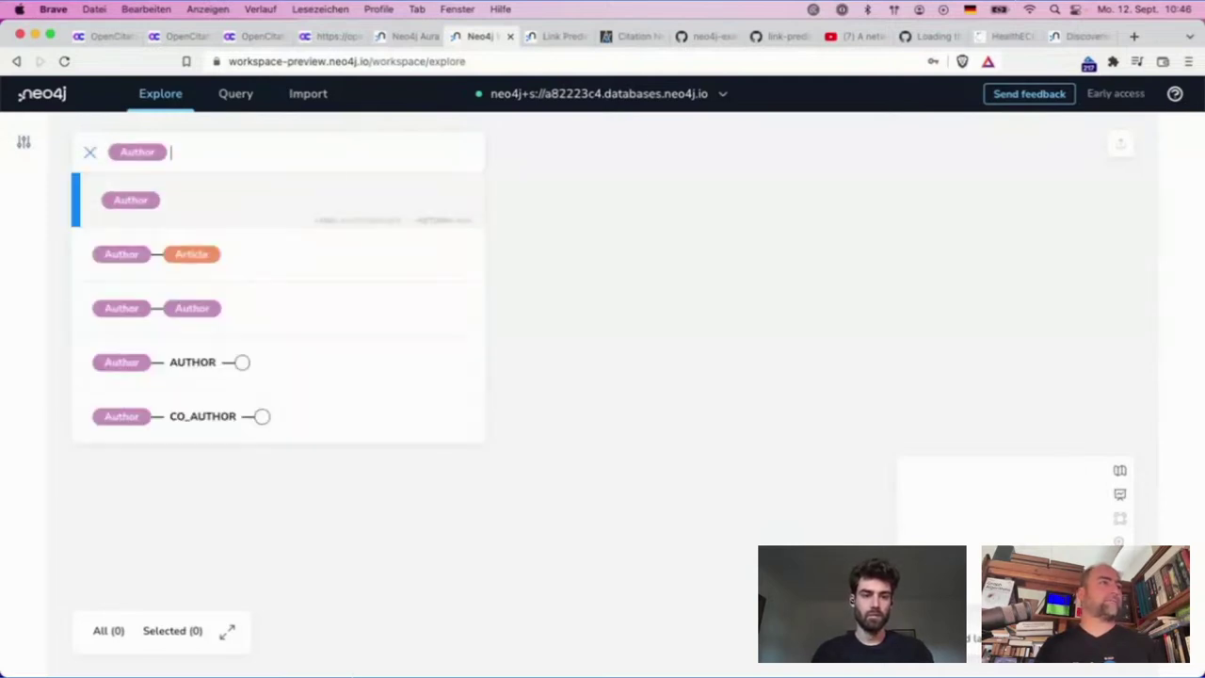
left_click(373, 363)
key("BackSpace")
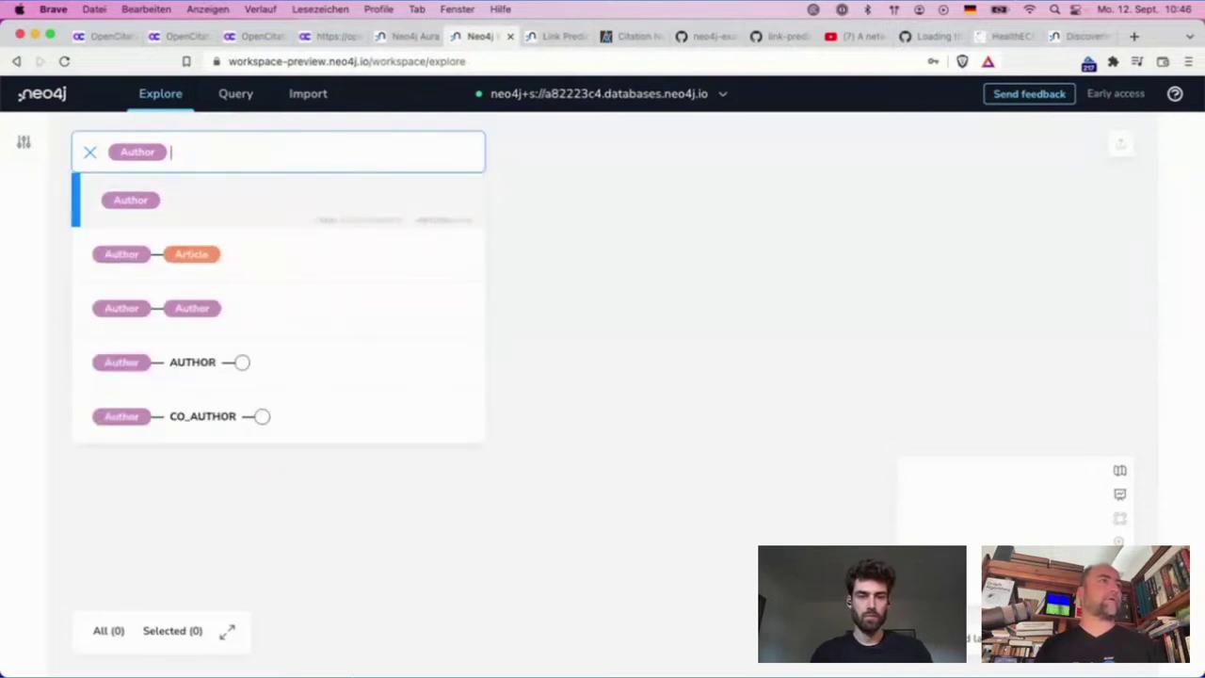
left_click(290, 424)
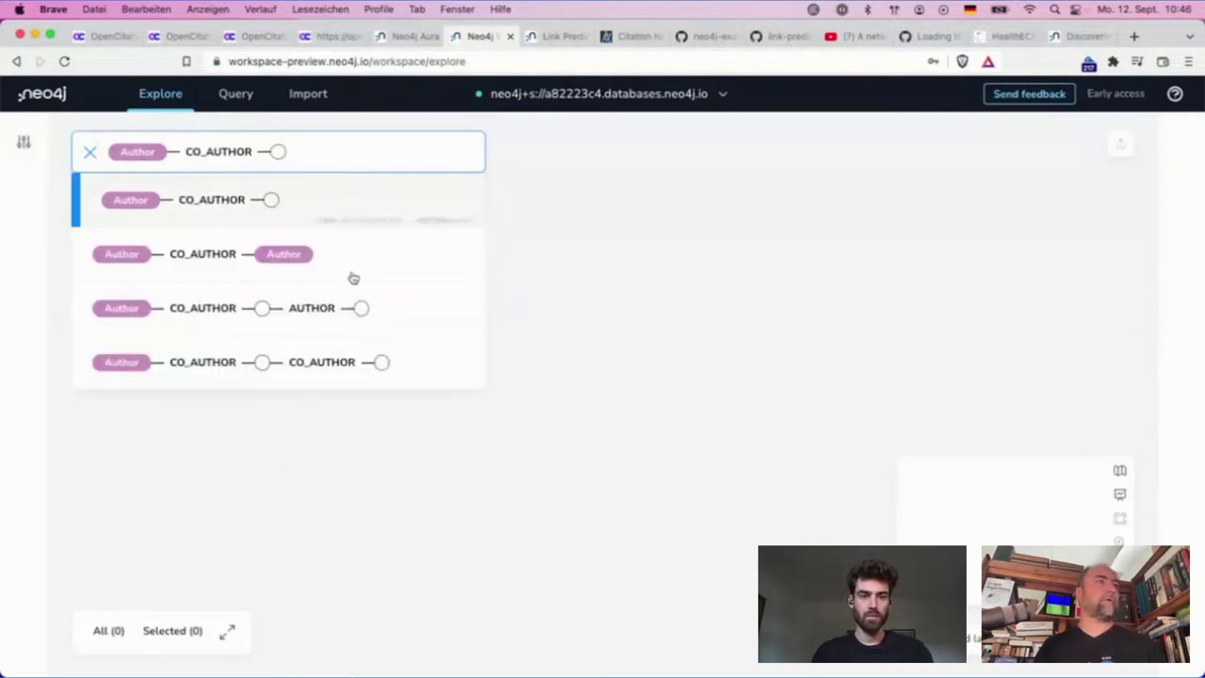
left_click(351, 276)
key("Return")
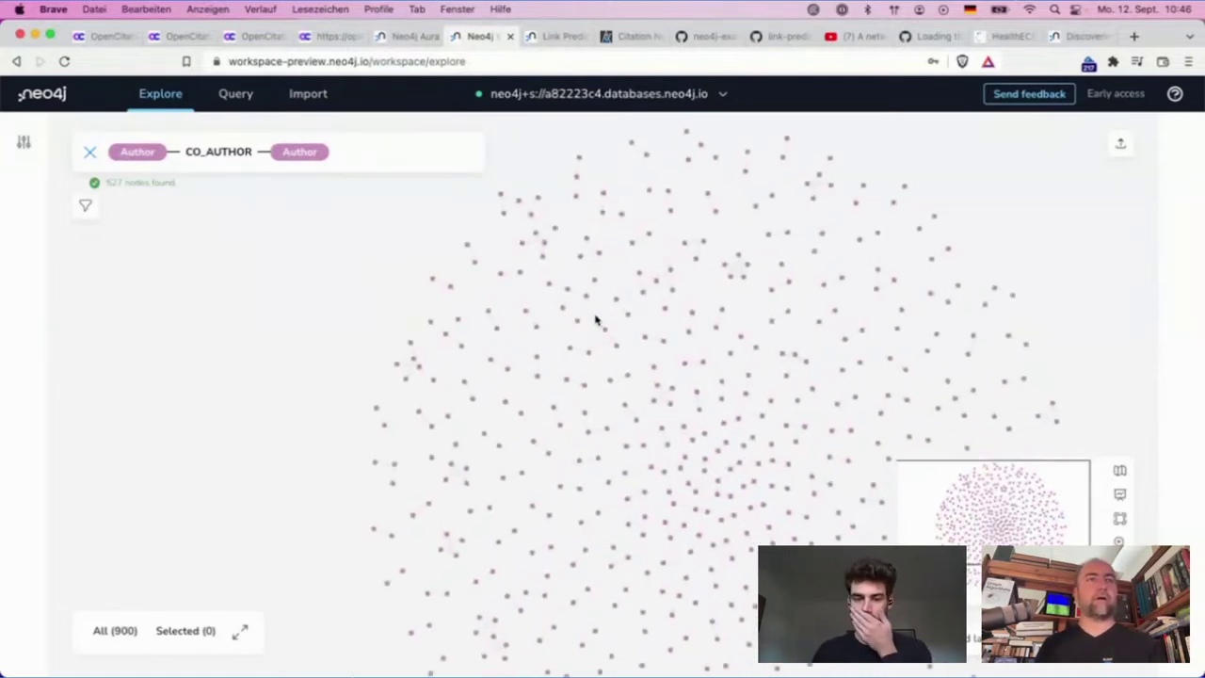
- Examine the overall co-author graph and its clusters of connected authors
left_click_drag(664, 364, 429, 432)
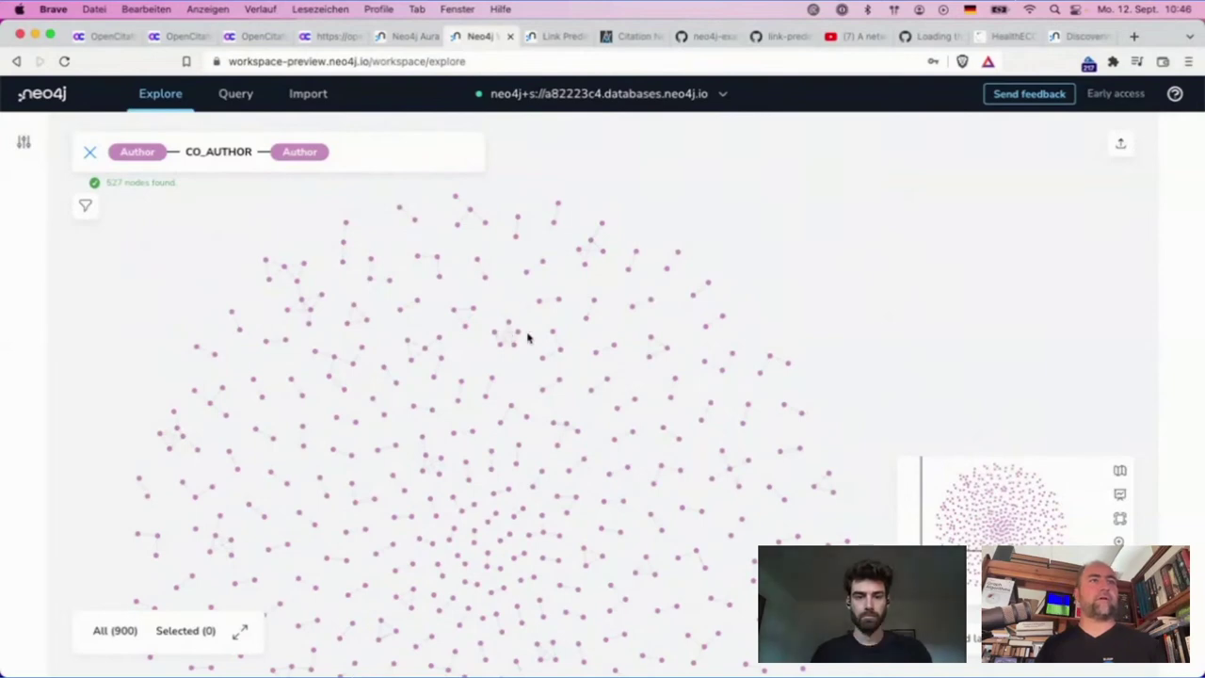
scroll(580, 276, "down", 2)
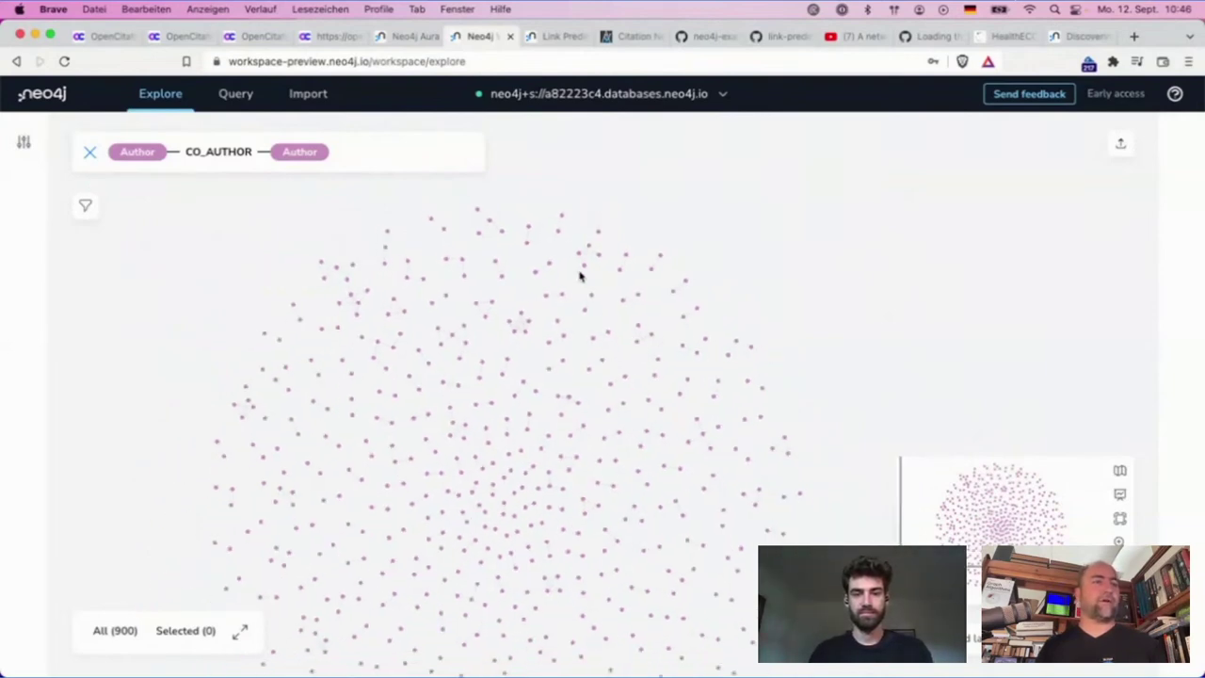
left_click_drag(543, 434, 621, 193)
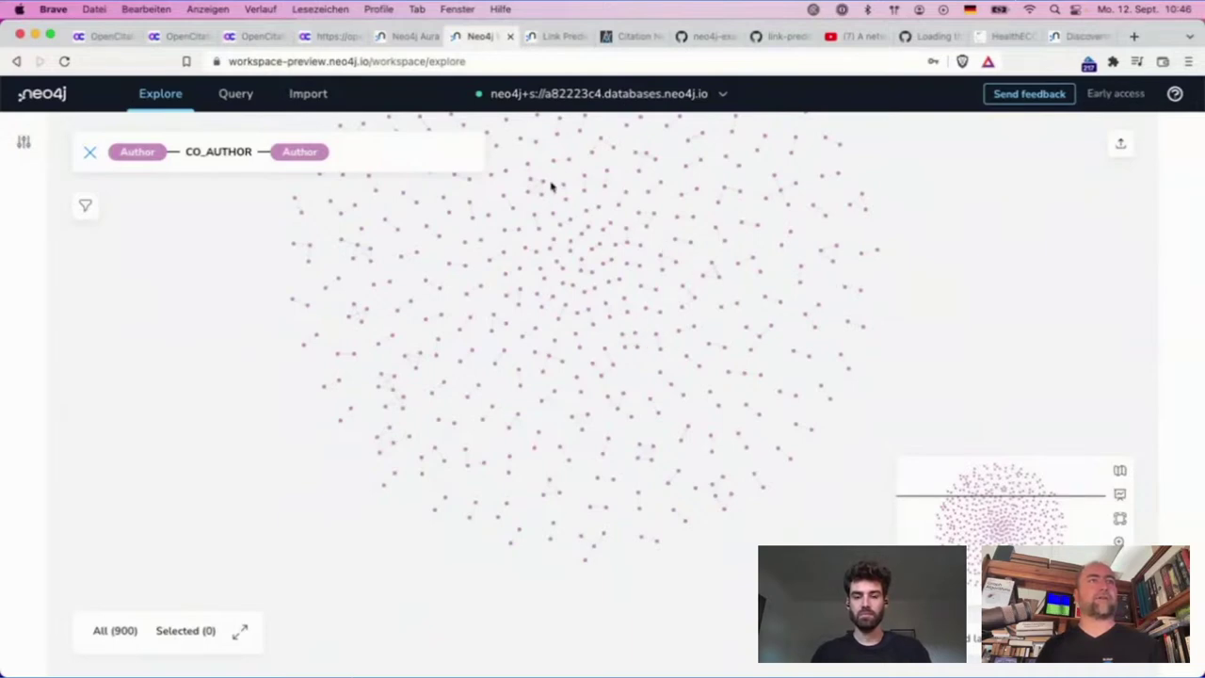
left_click_drag(550, 184, 540, 360)
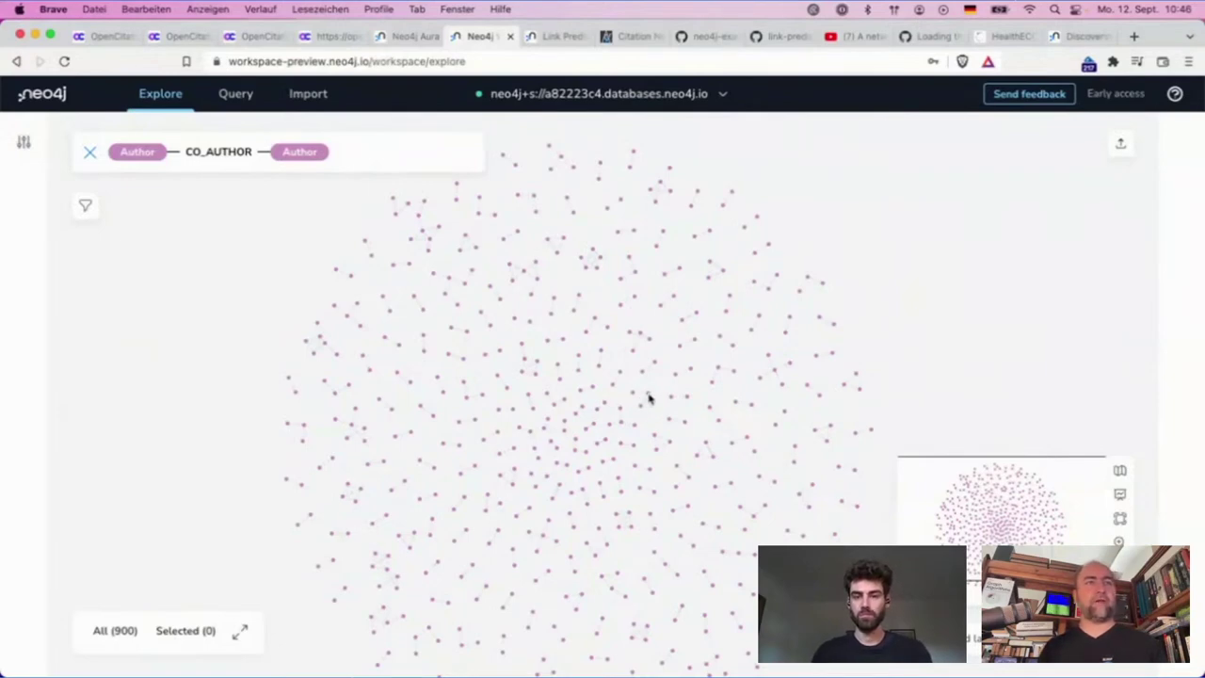
scroll(415, 357, "up", 10)
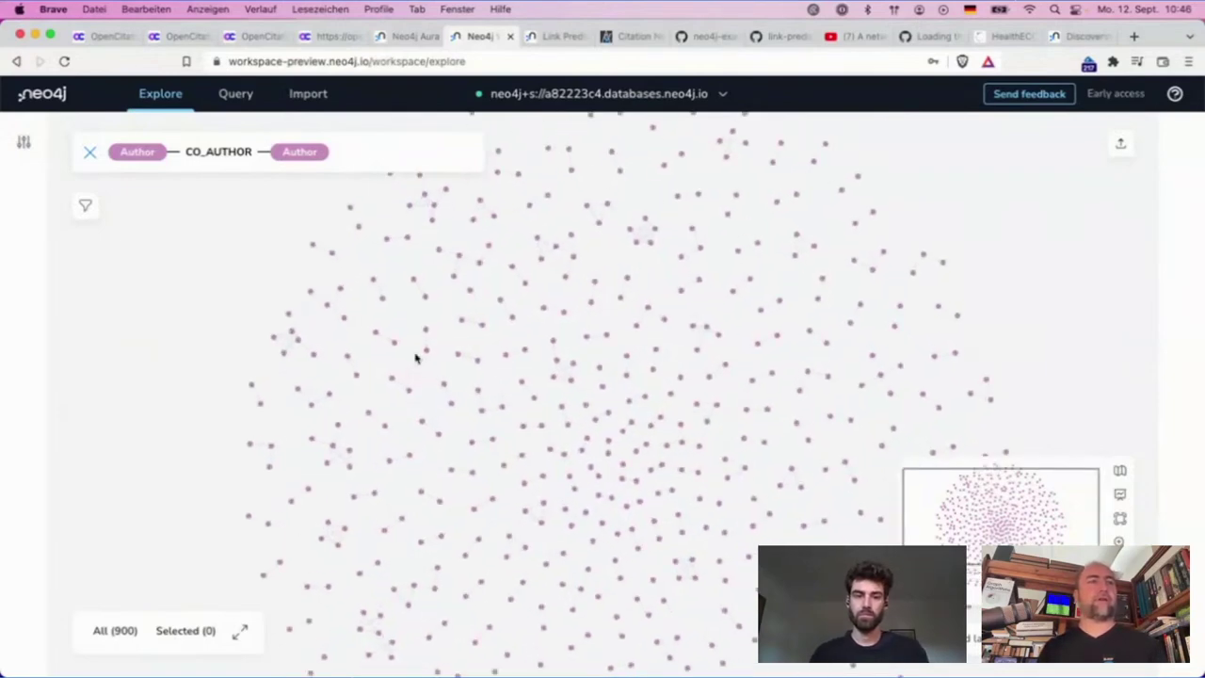
scroll(415, 358, "down", 5)
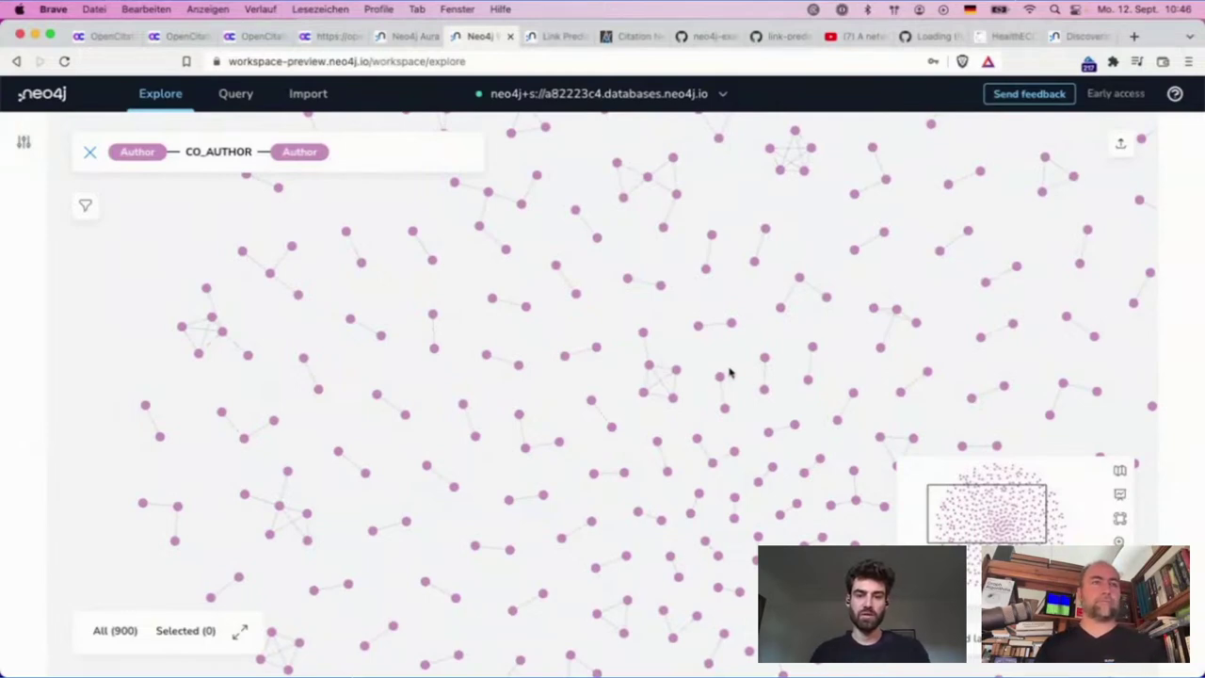
- Add a filter on the count property of the CO_AUTHOR relationships
left_click(86, 207)
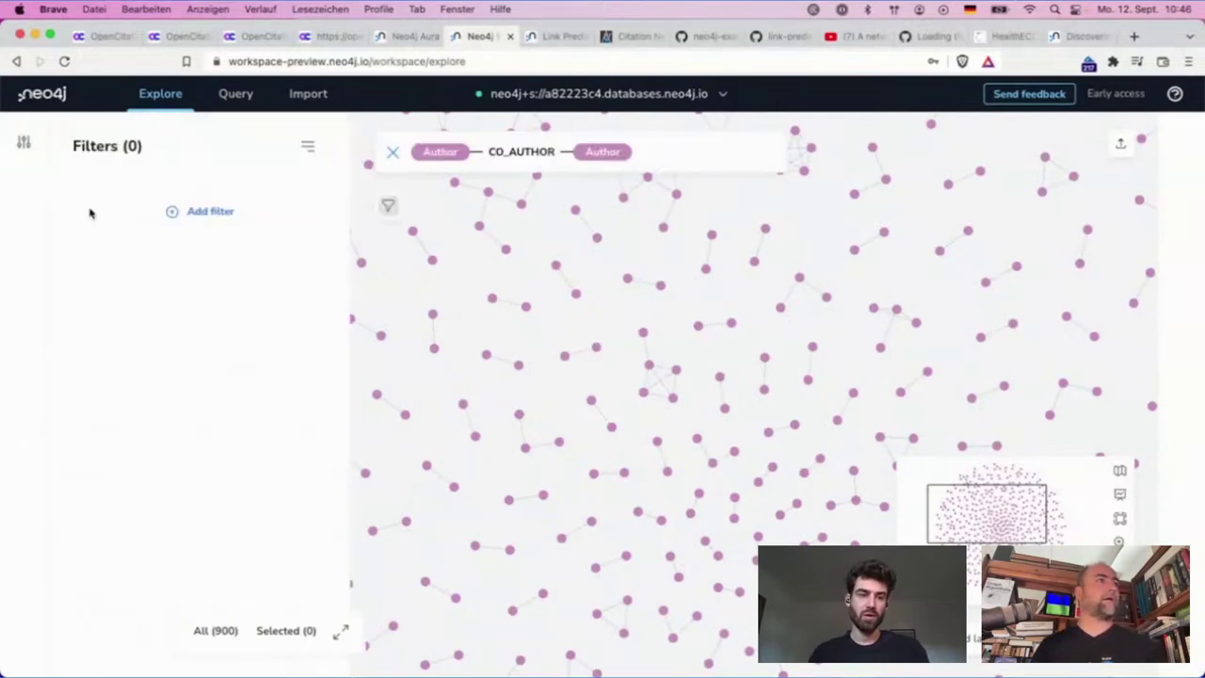
left_click(218, 212)
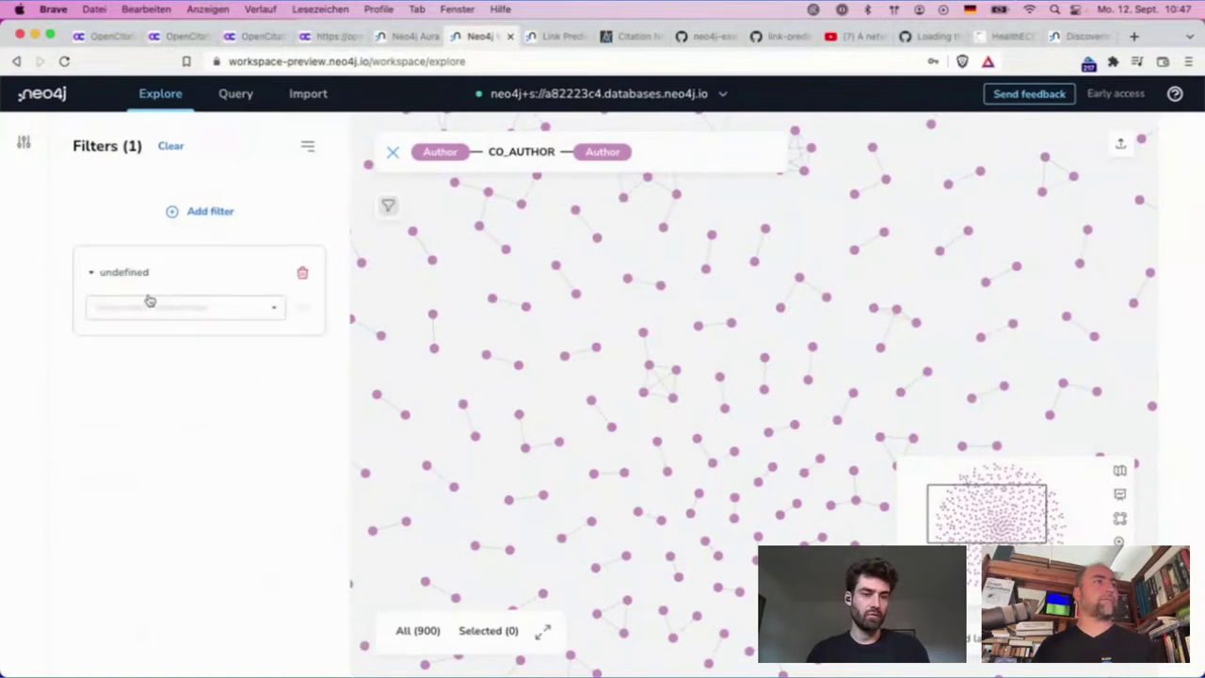
left_click(148, 306)
left_click(143, 391)
left_click(147, 379)
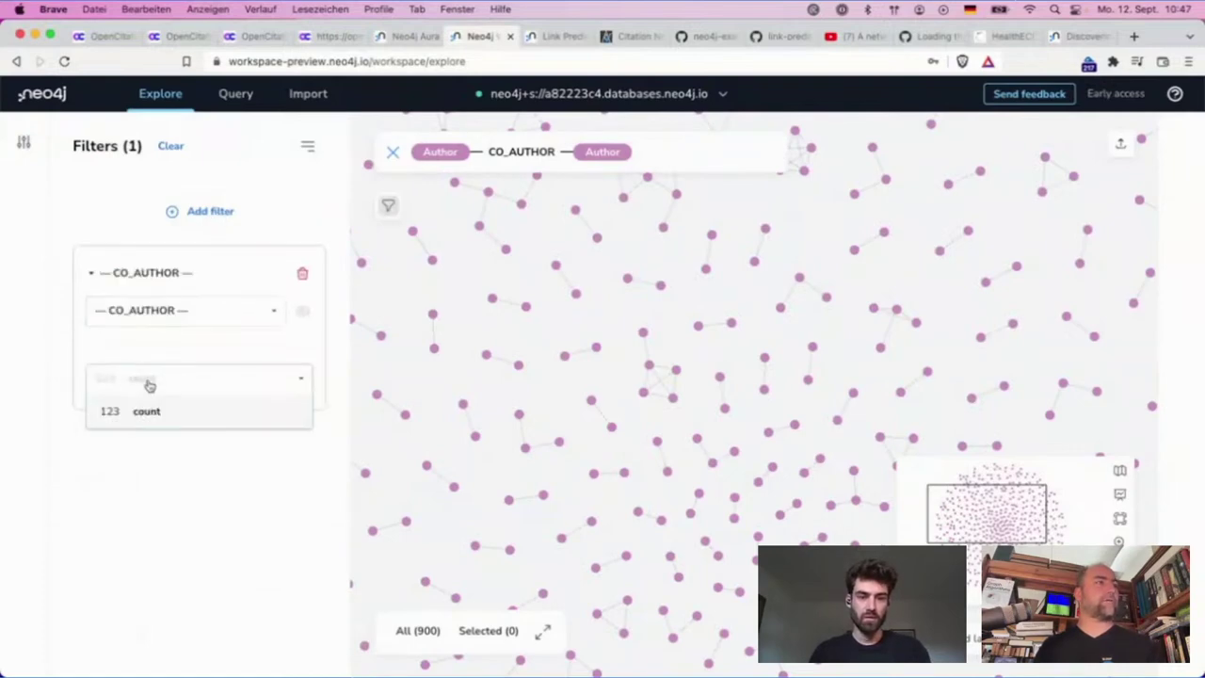
left_click(156, 419)
- Set the count filter's lower bound to 7, apply the filter and dismiss the filtered elements
mouse_move(94, 554)
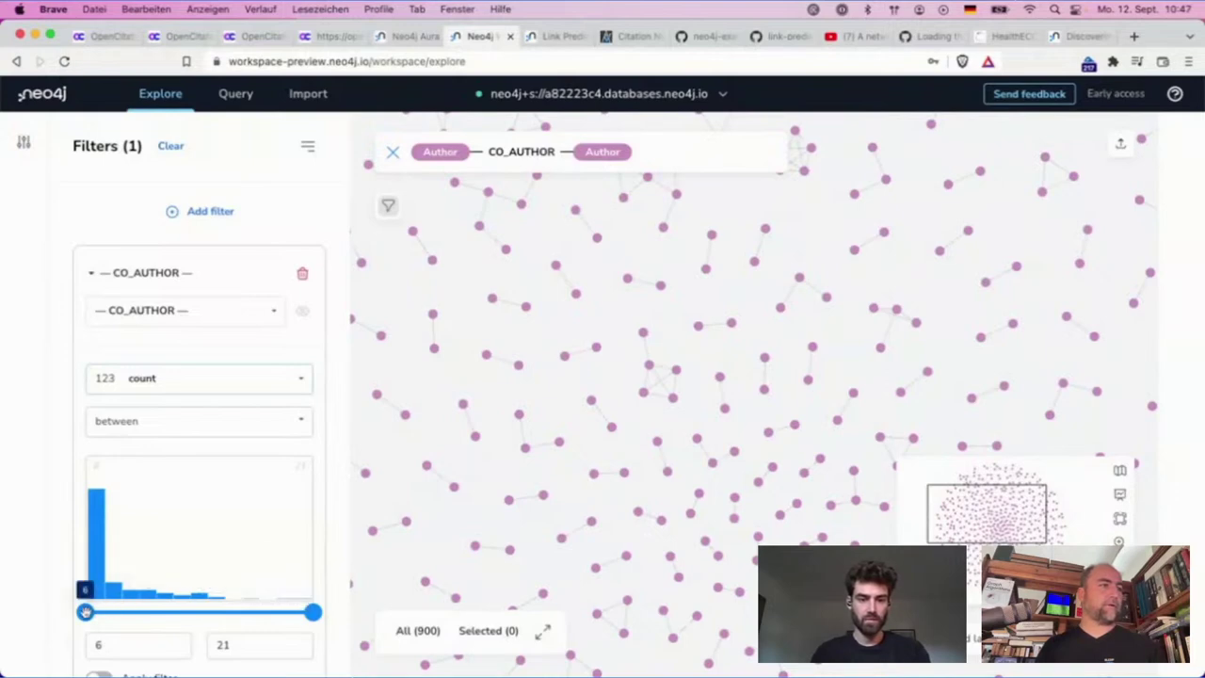
left_click_drag(86, 612, 101, 613)
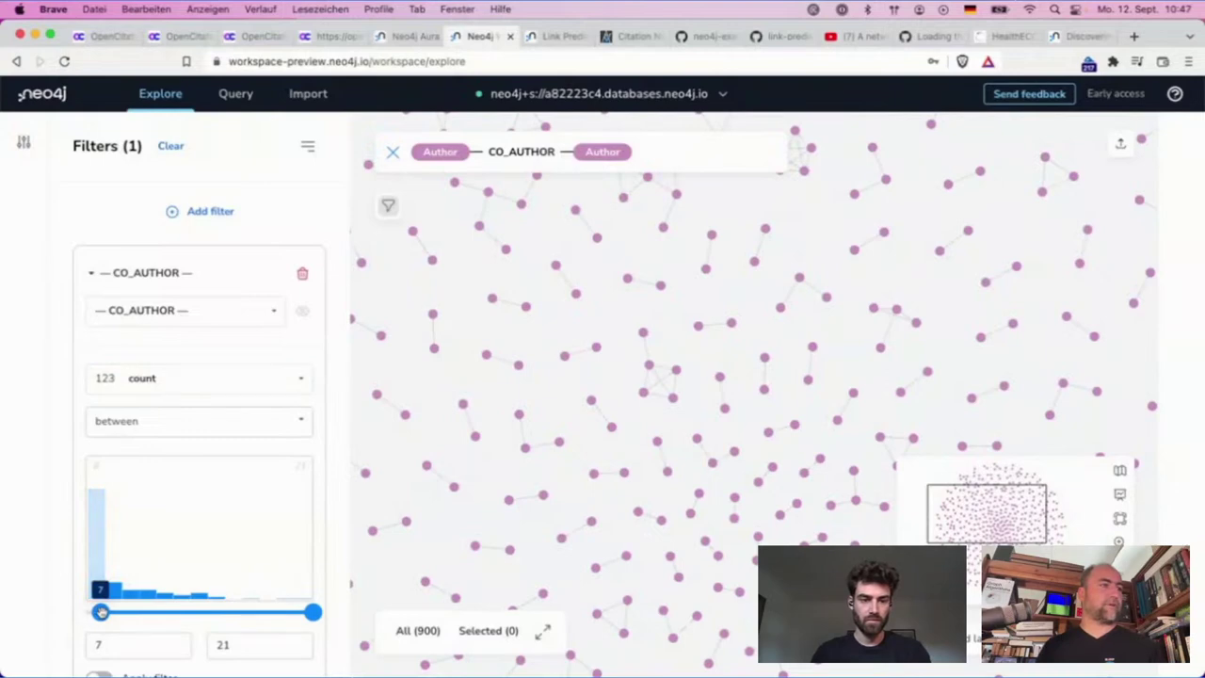
scroll(210, 537, "down", 2)
left_click(100, 578)
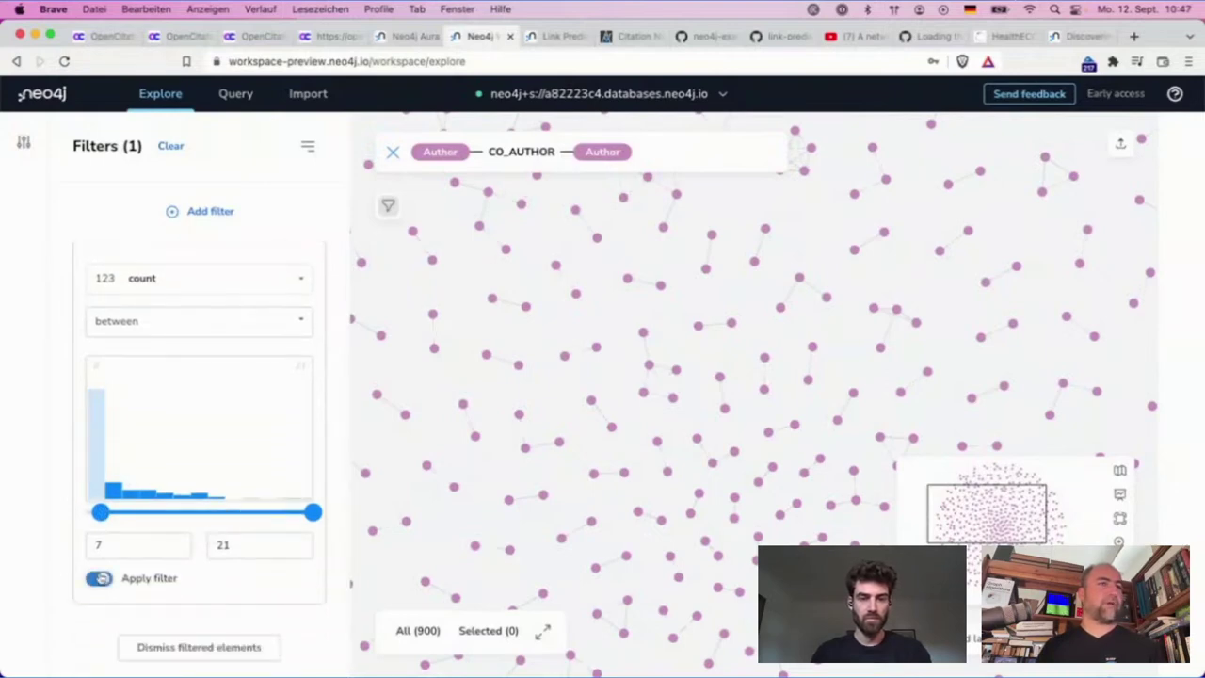
left_click(183, 648)
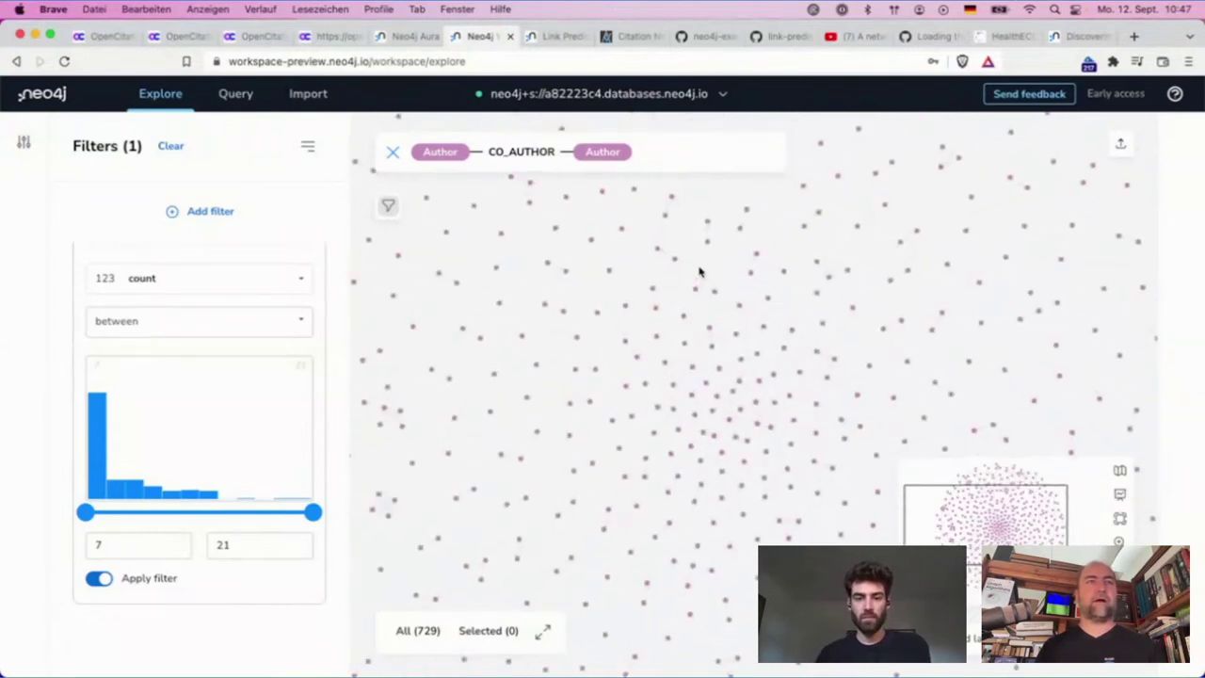
- Examine the remaining co-author relationships in the filtered graph and close the filter settings
scroll(700, 272, "up", 5)
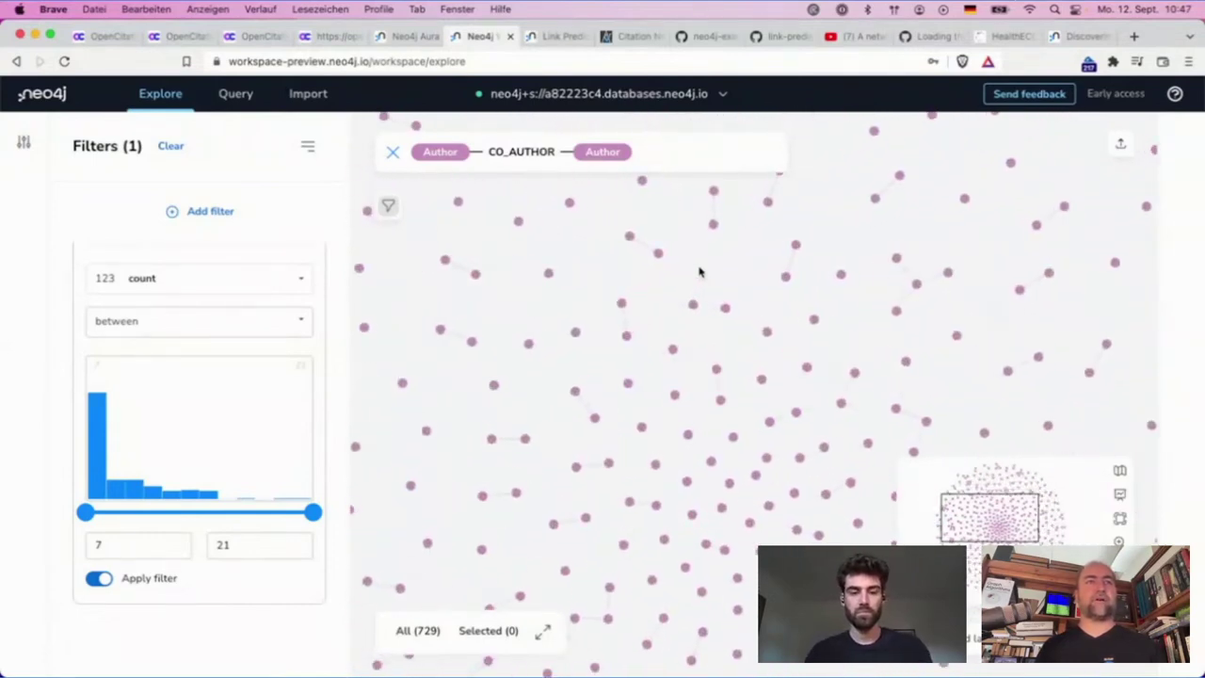
scroll(699, 272, "down", 3)
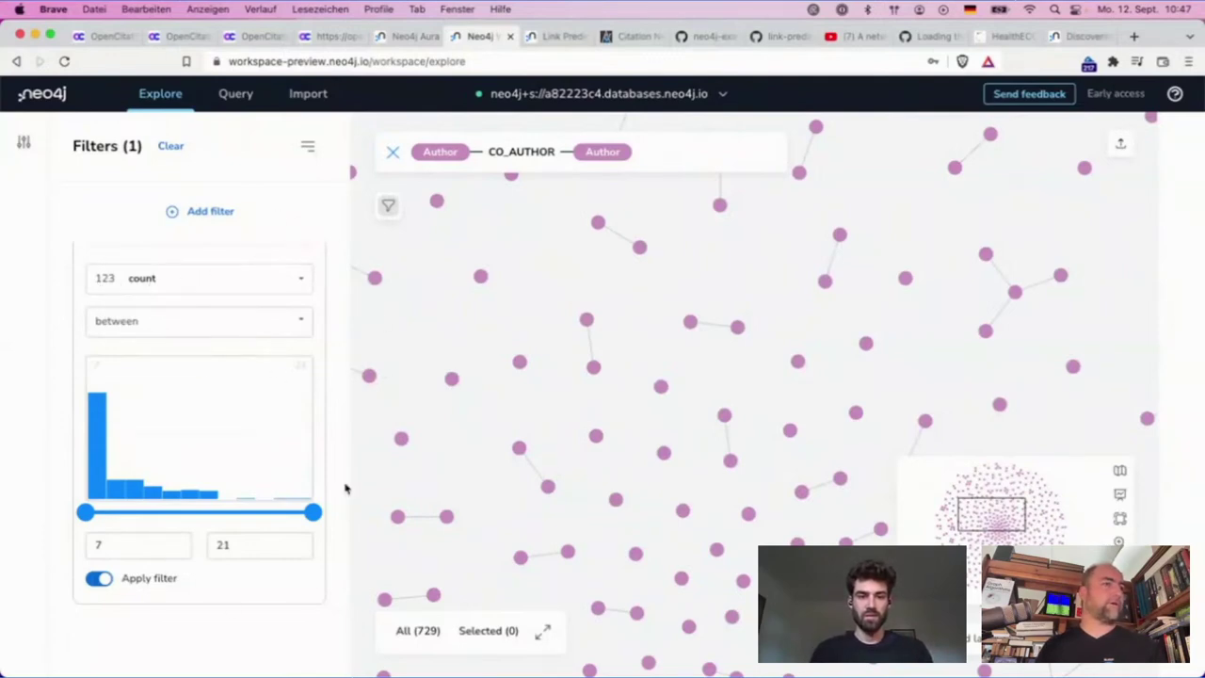
left_click(304, 144)
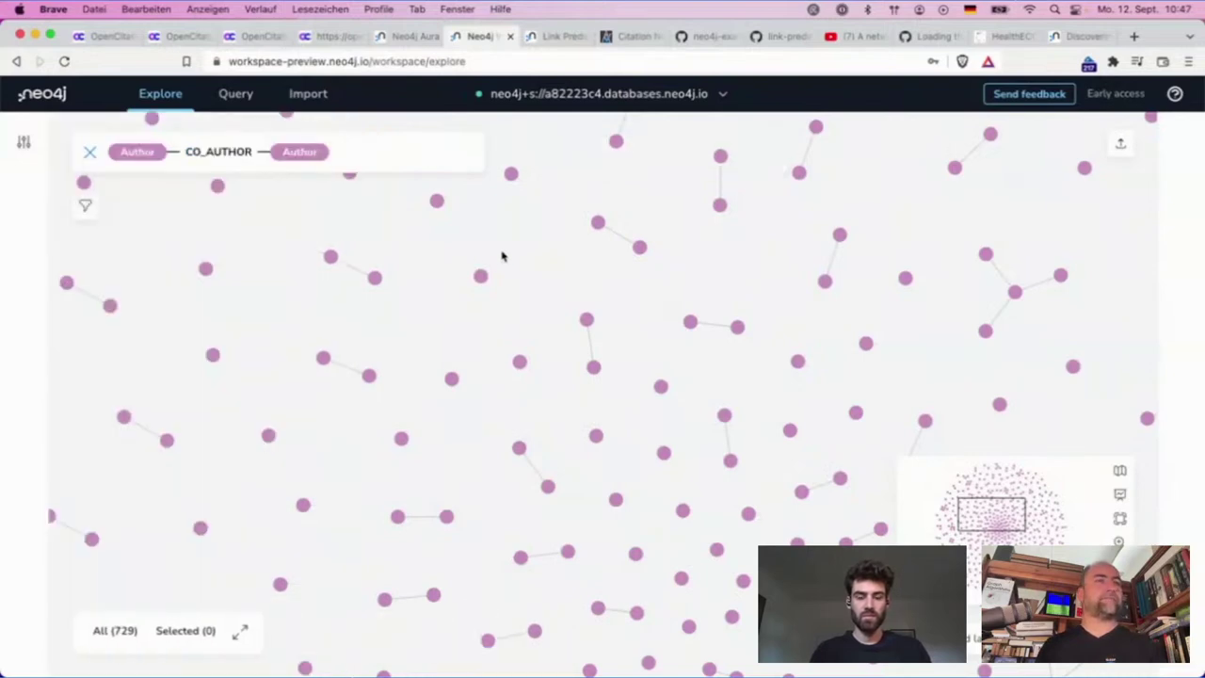
scroll(504, 262, "up", 5)
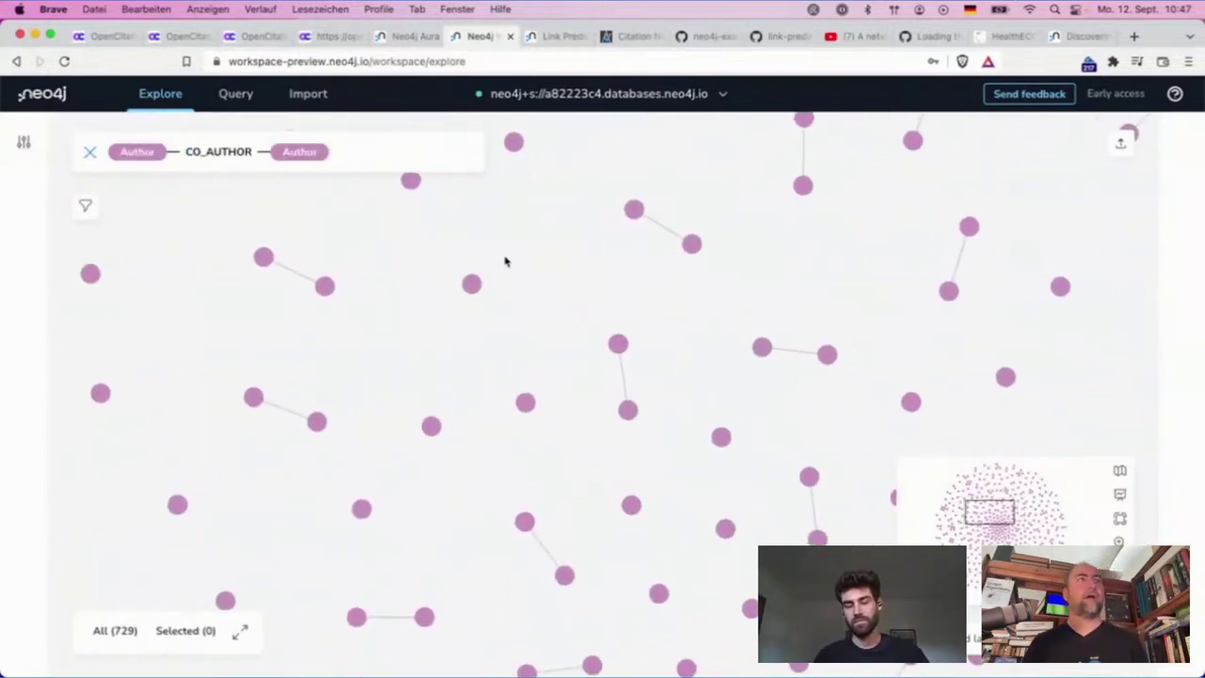
- Return from the graph exploration to the query editor and recall the previous CO_AUTHOR merge query for editing
scroll(505, 262, "up", 2)
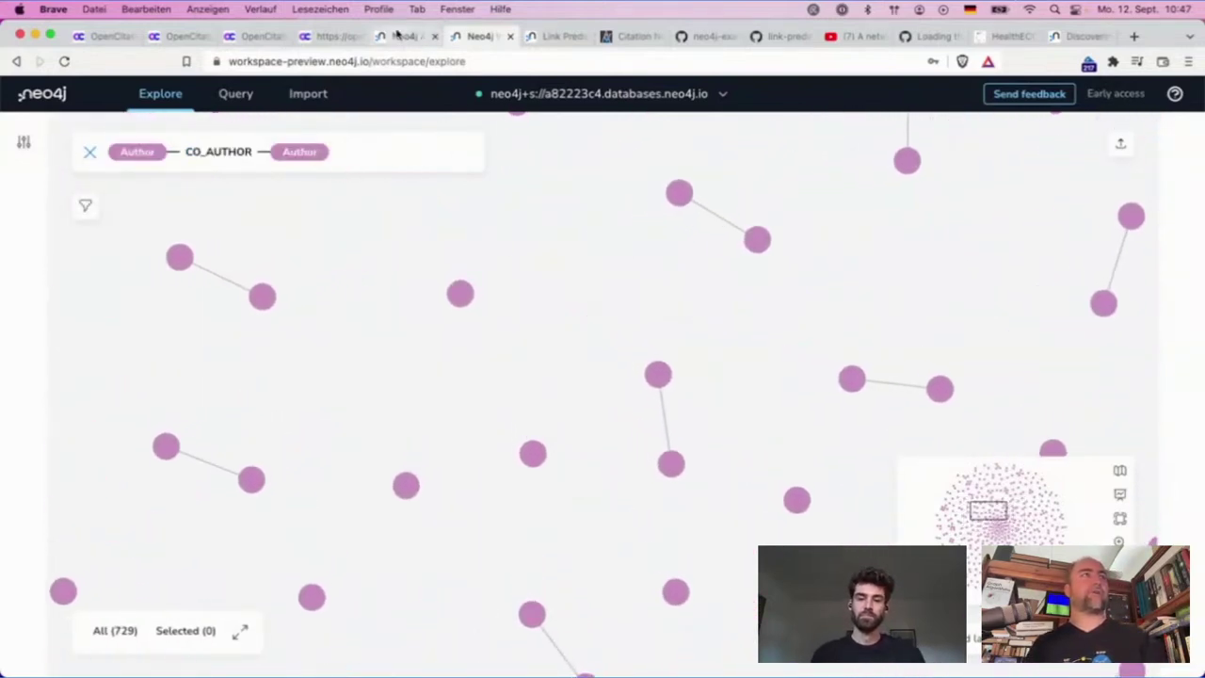
left_click(397, 36)
left_click(478, 36)
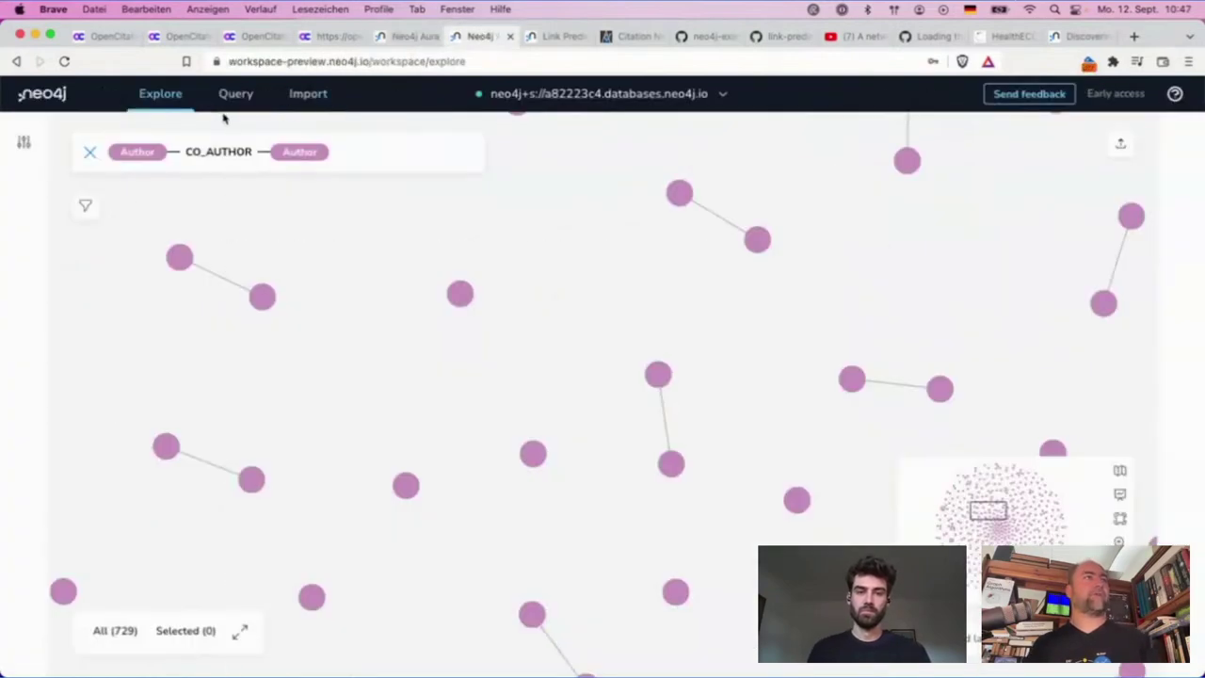
left_click(240, 94)
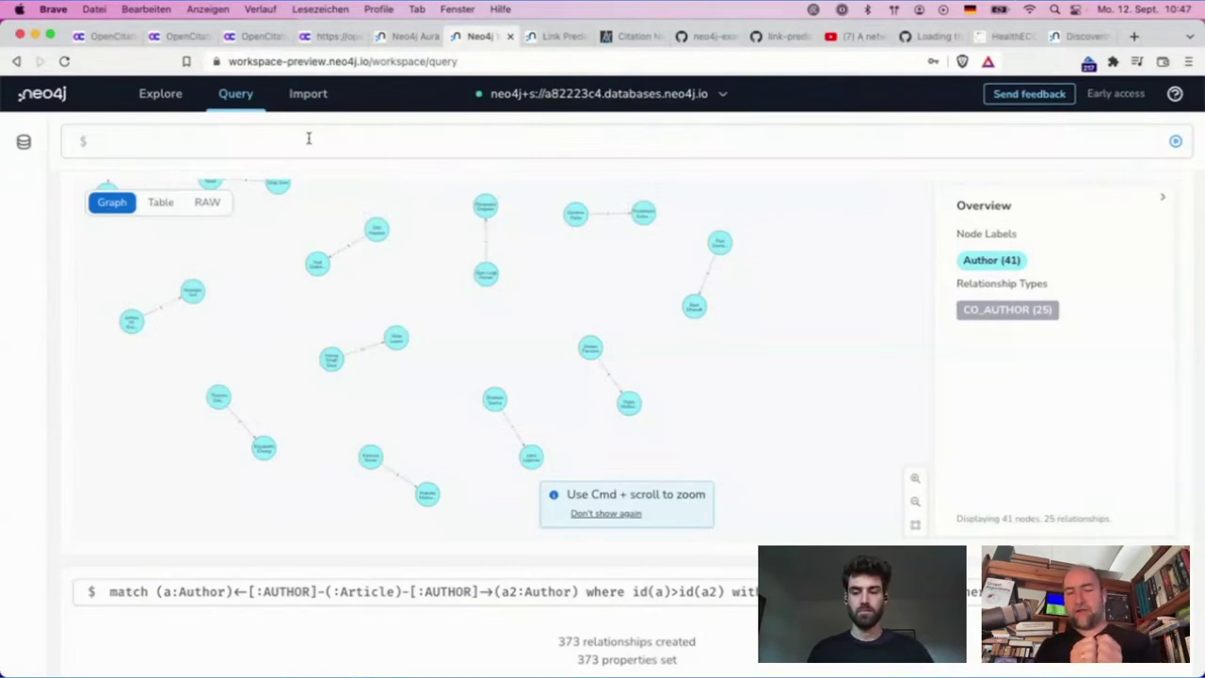
left_click(307, 138)
key("super+Up")
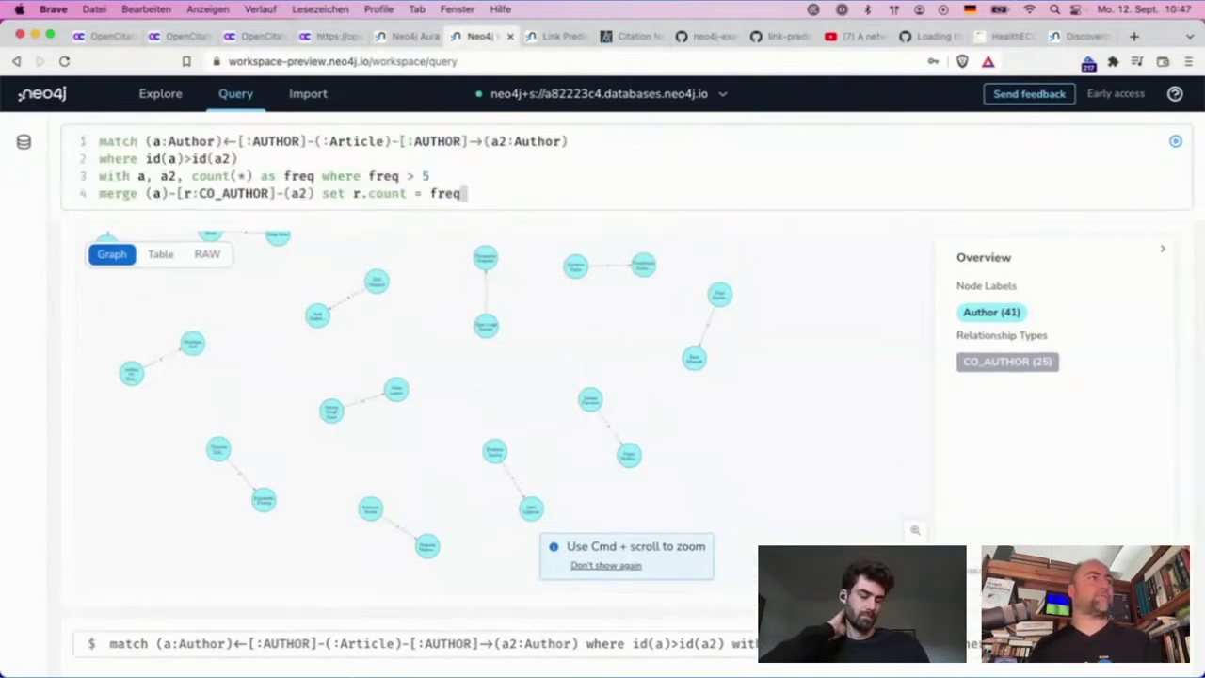
- Change the first node's label to Article and the first relationship type to CITED in the match pattern
double_click(195, 141)
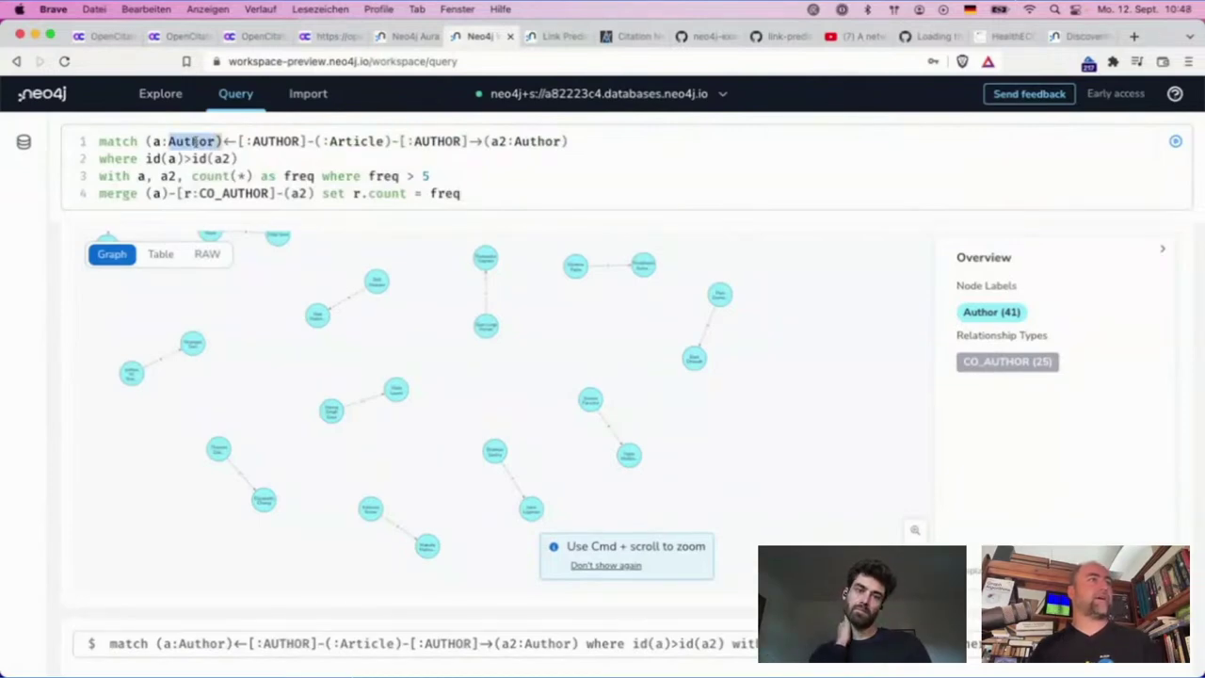
key("BackSpace")
type("Au")
key("BackSpace")
type("rticle")
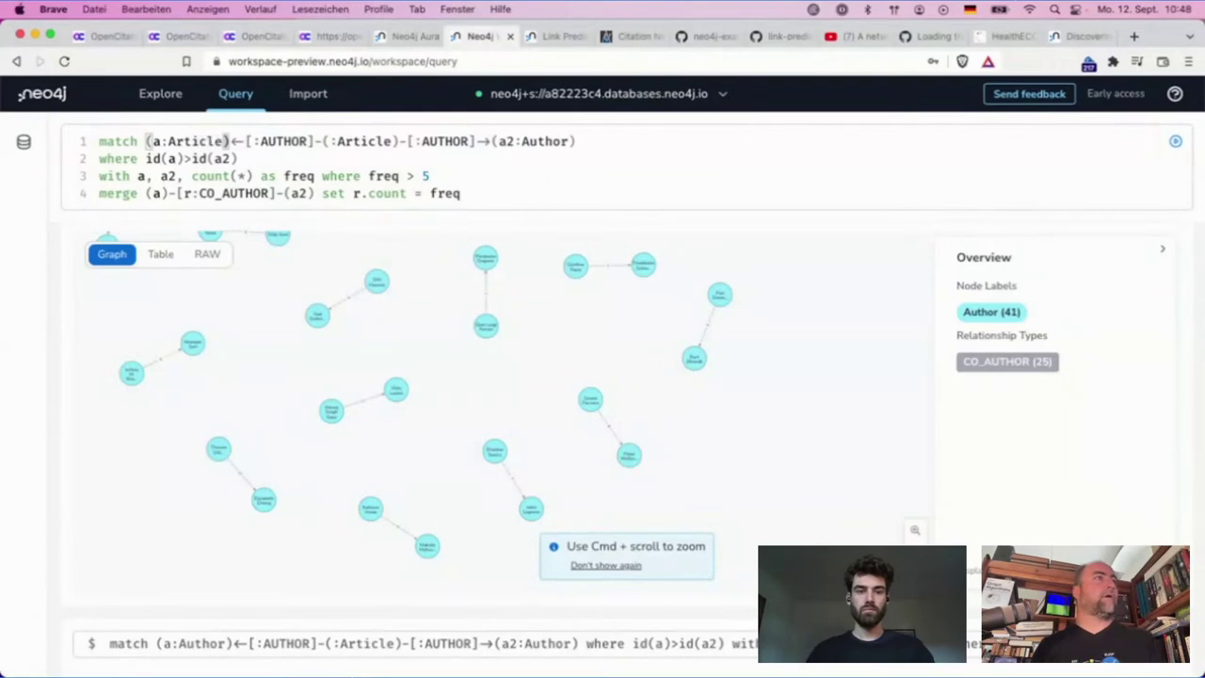
double_click(273, 141)
type("CITED")
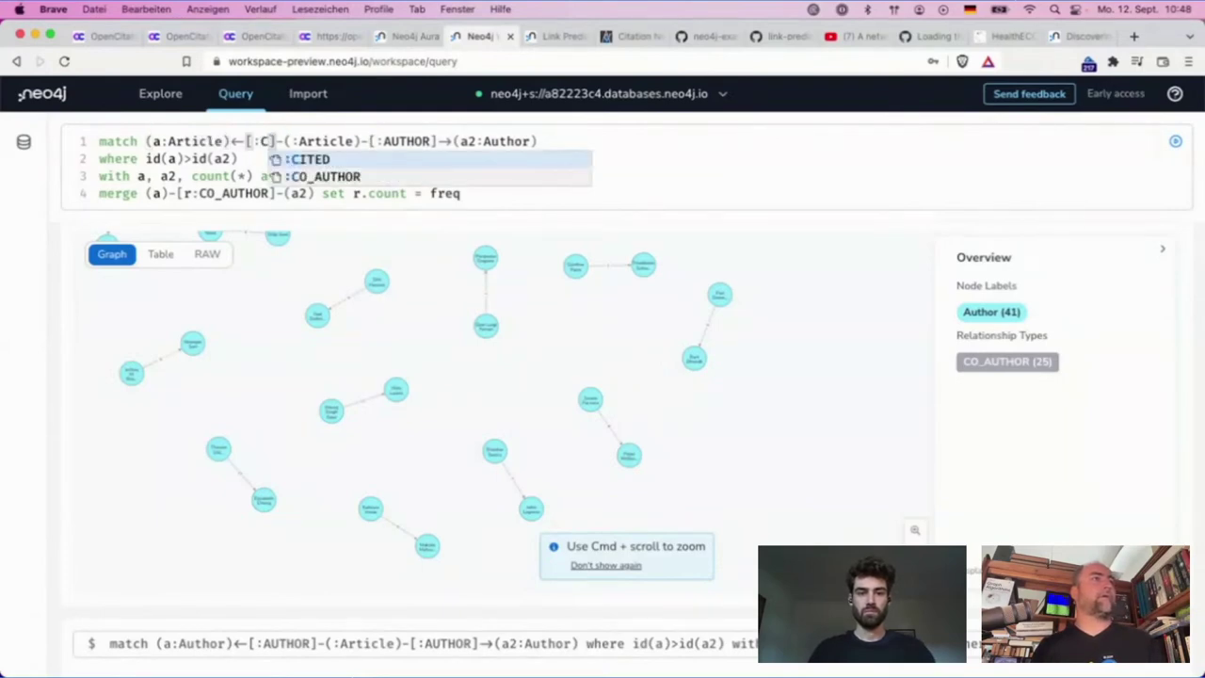
double_click(355, 140)
key("BackSpace")
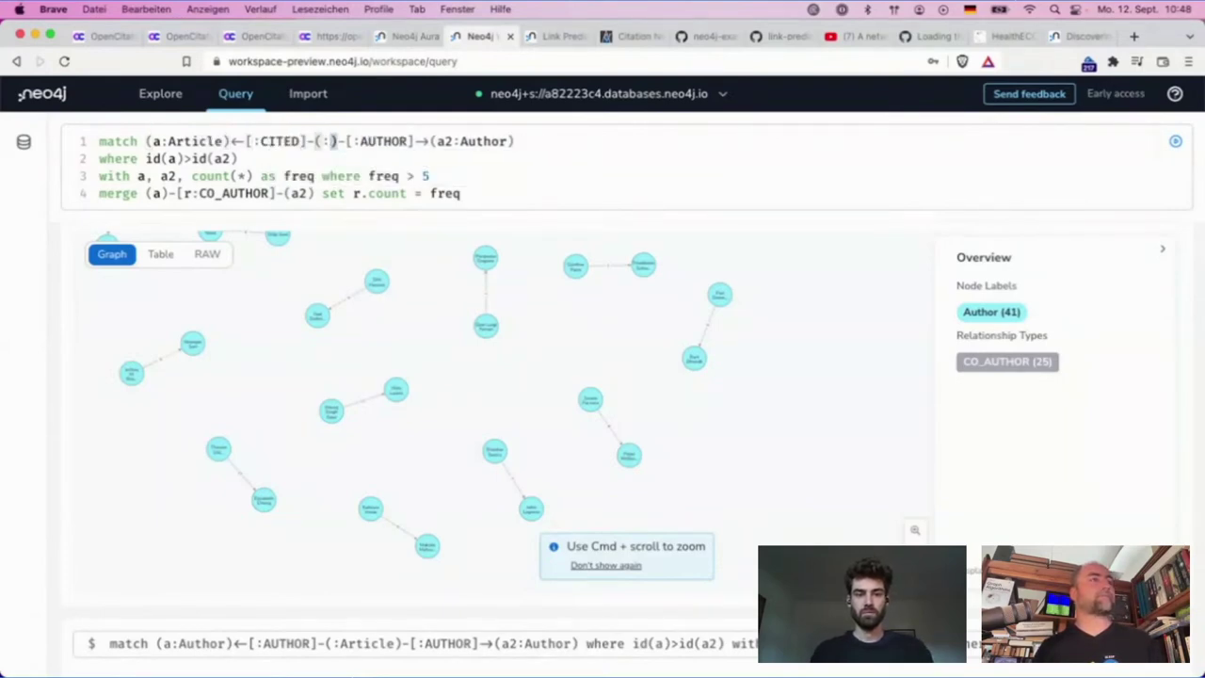
key("BackSpace")
type(":A")
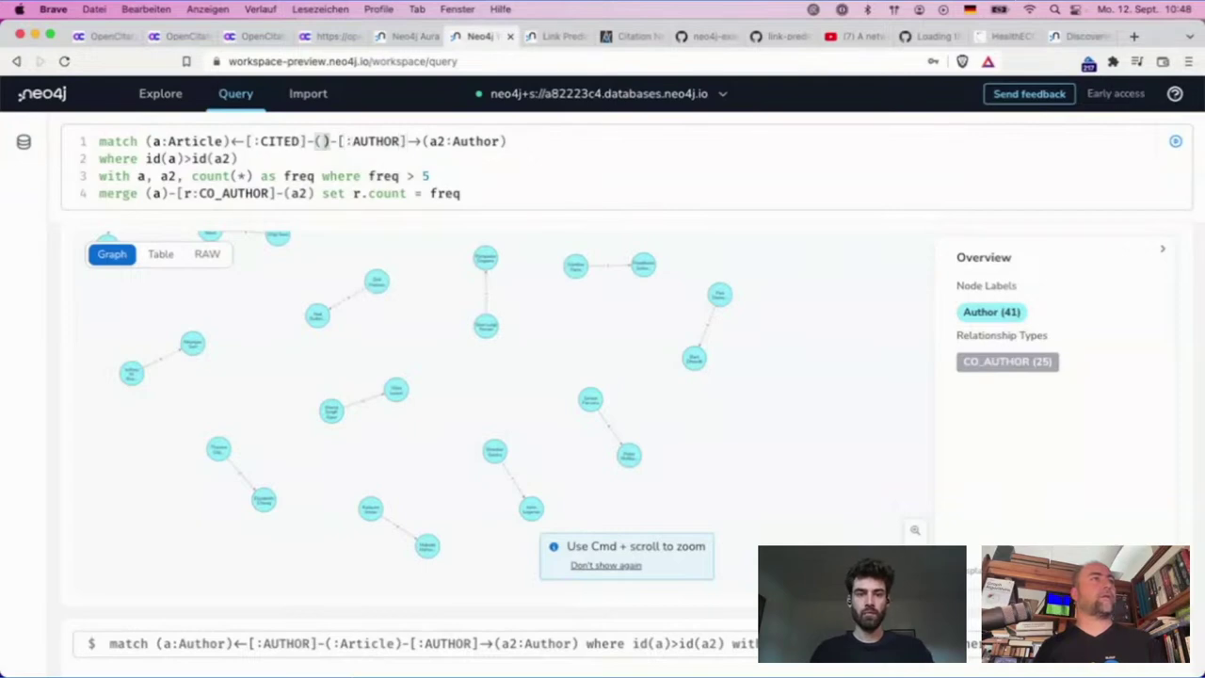
key("Down")
key("Return")
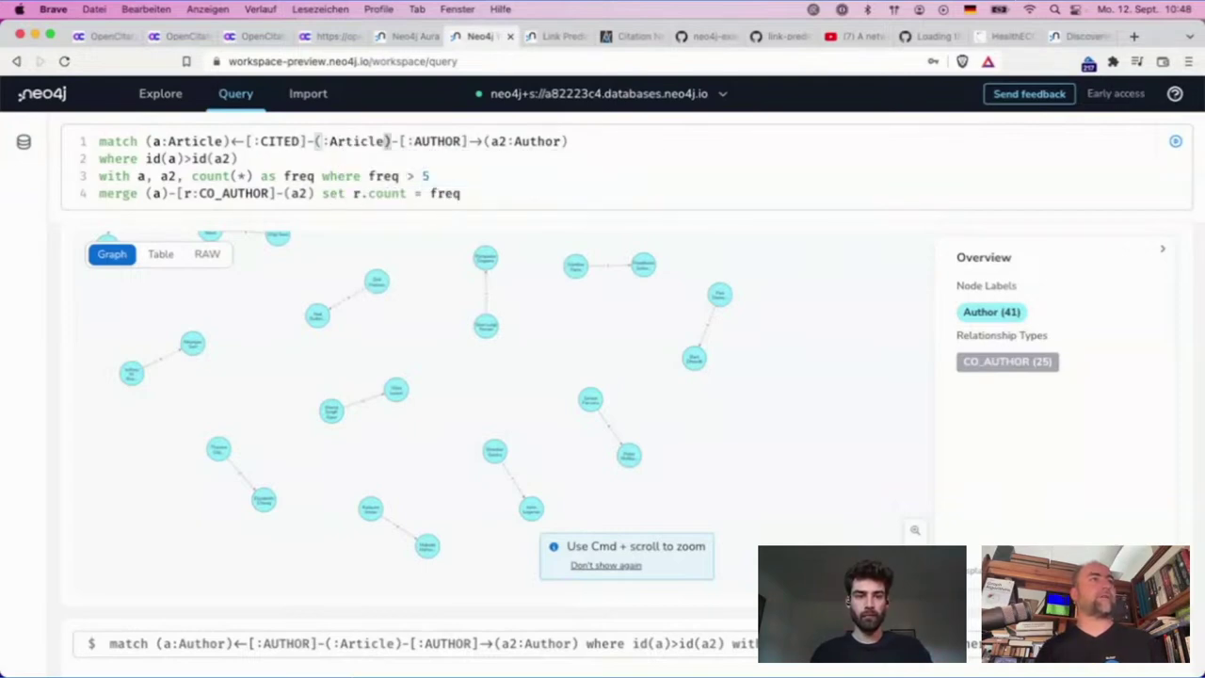
- Change the a2 node's label to Article and the second relationship type to CITED in the match pattern
left_click(510, 140)
key("BackSpace")
key("BackSpace")
key("BackSpace")
key("BackSpace")
key("BackSpace")
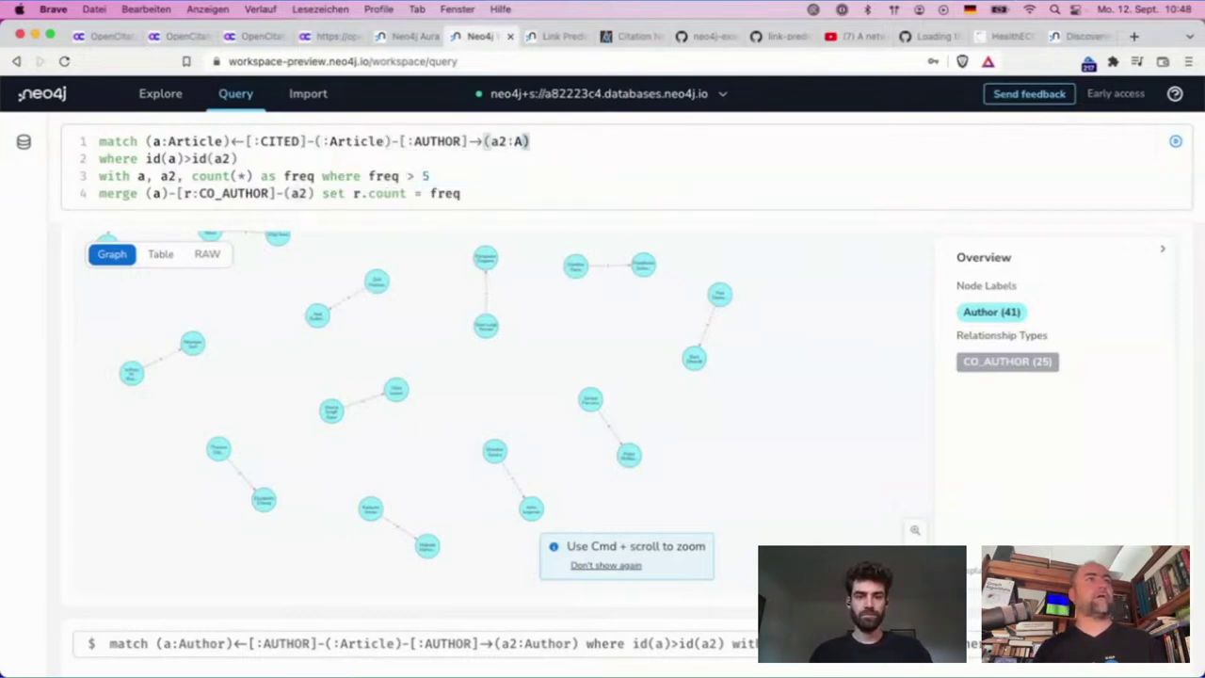
type("r")
key("Return")
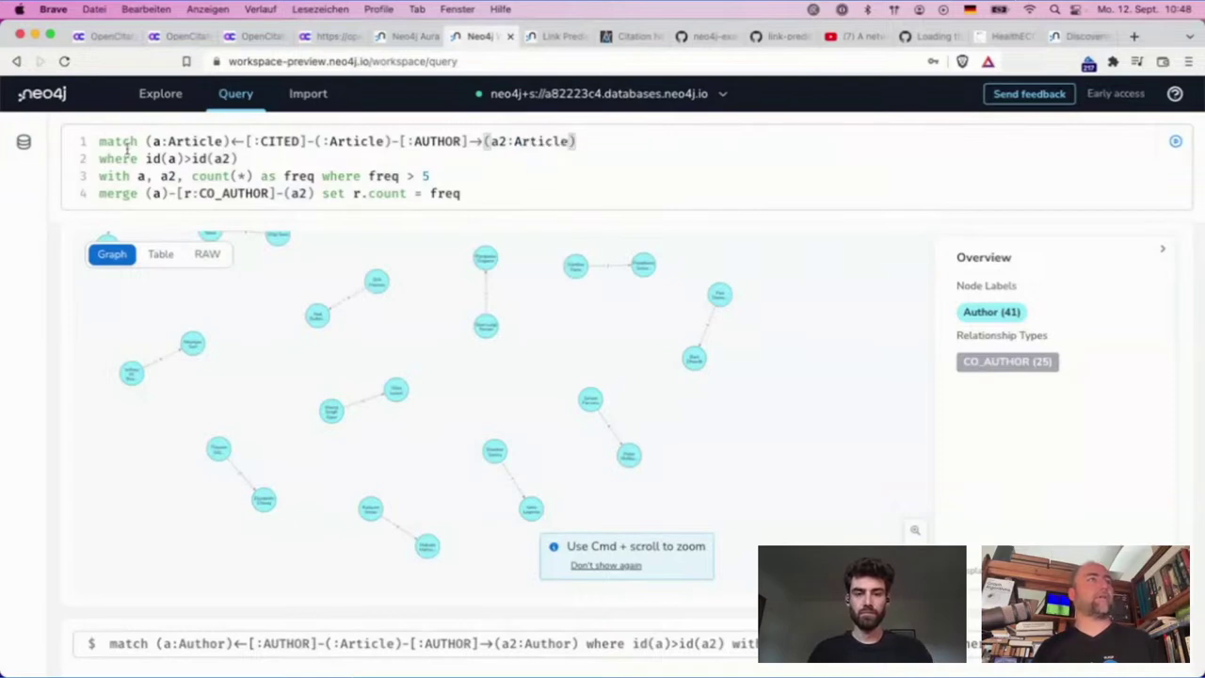
double_click(173, 146)
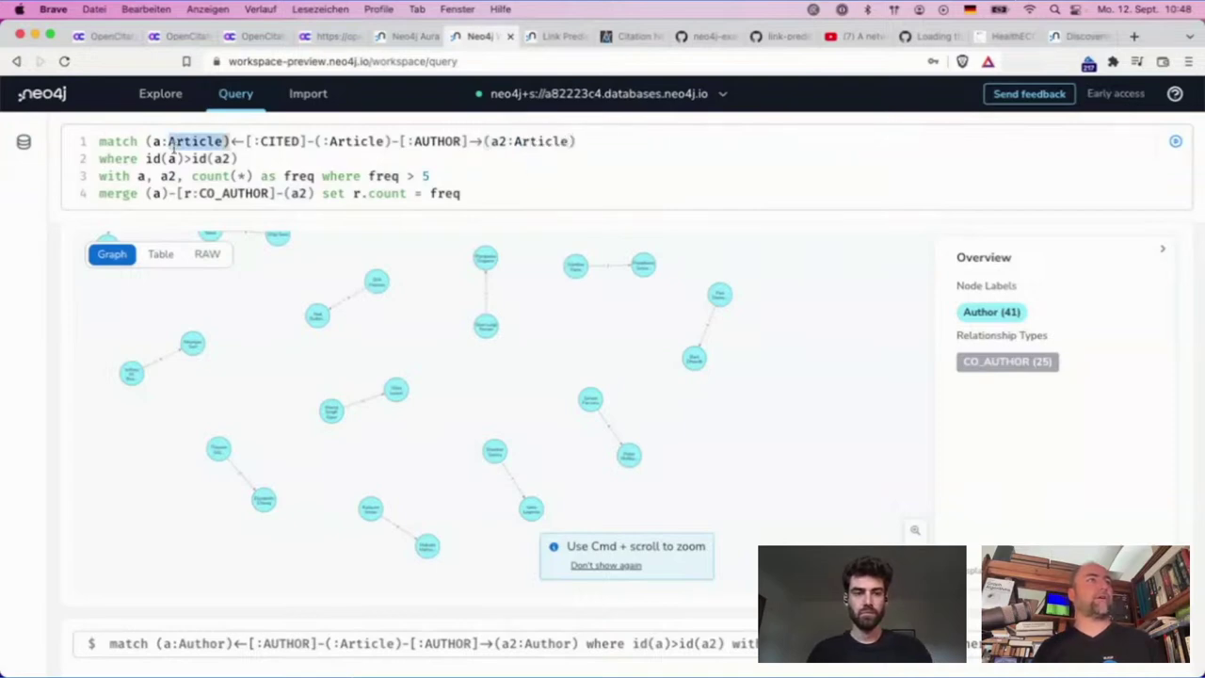
double_click(433, 142)
type("CI")
key("Return")
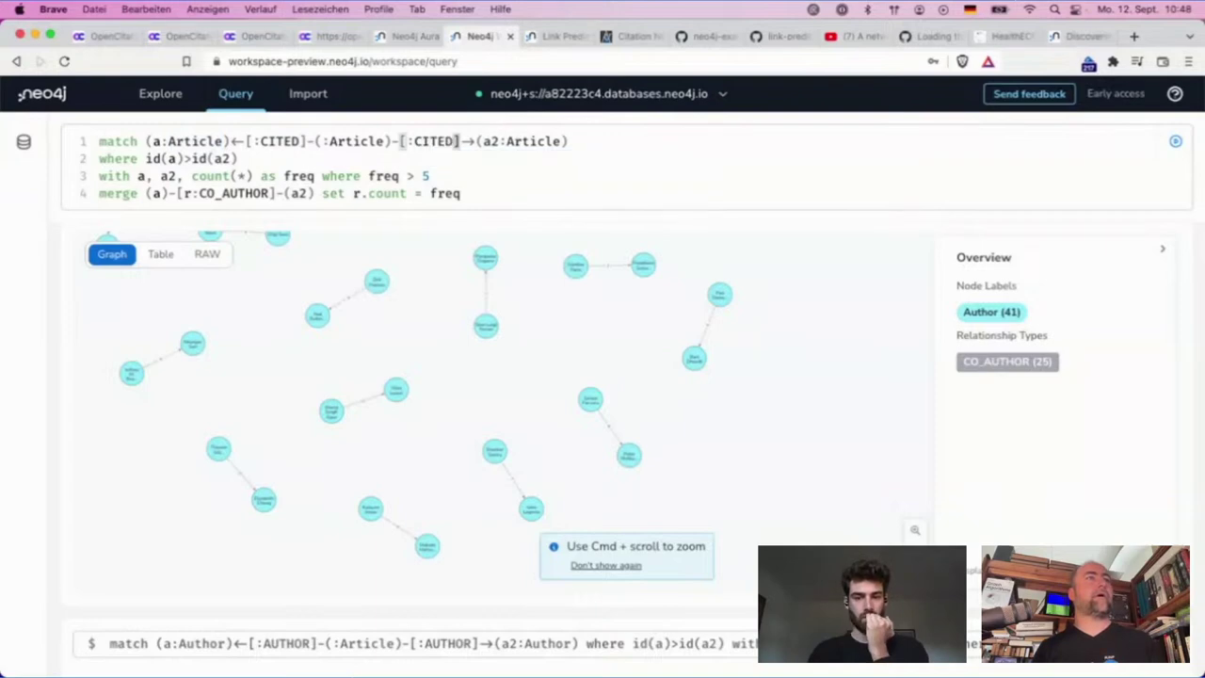
- Rename the relationship type in the merge clause to CO_CITED
double_click(209, 193)
type("CO_CITE")
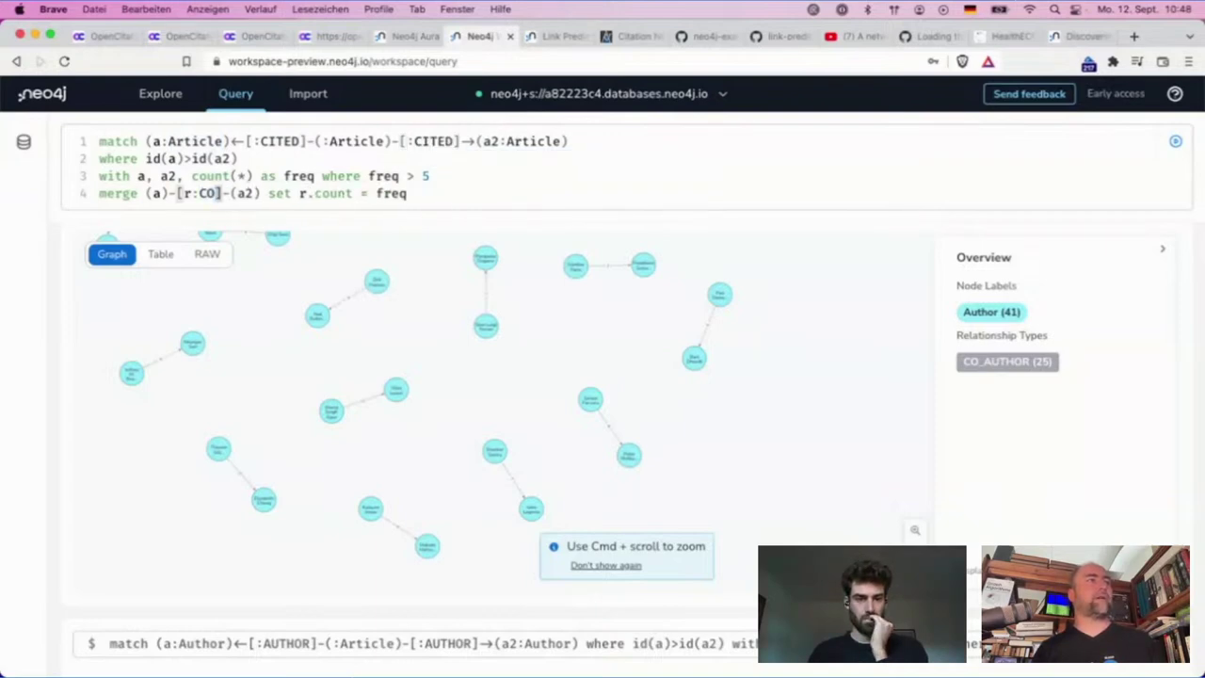
type("D")
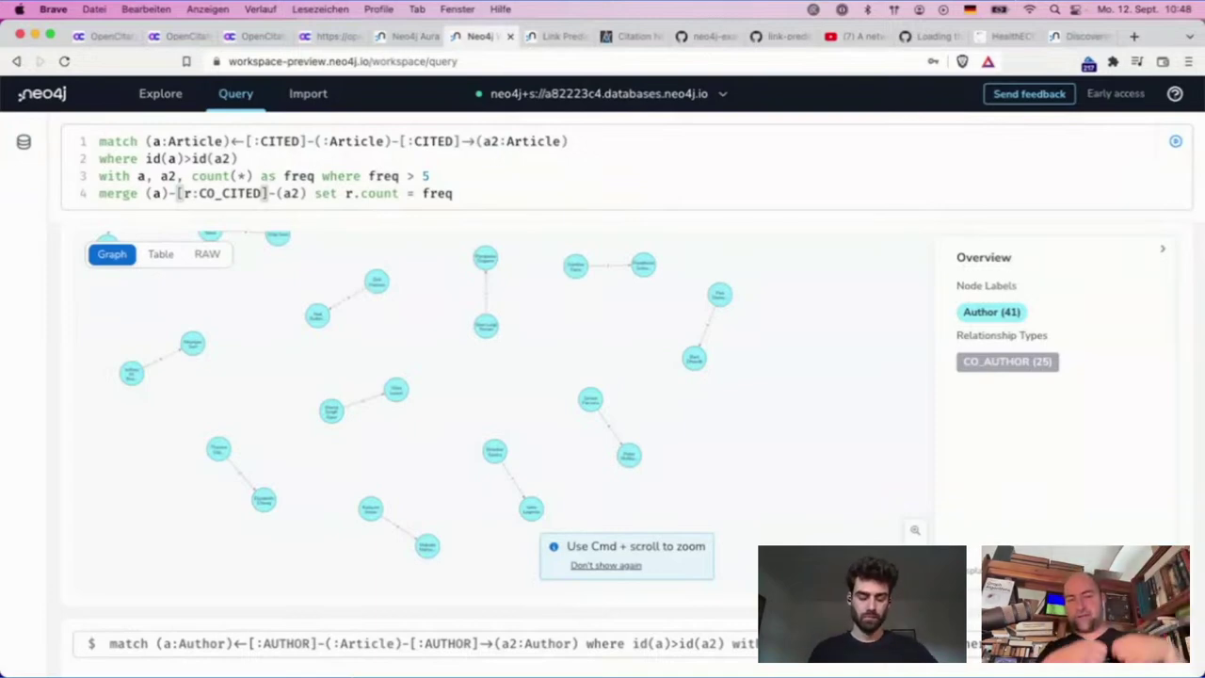
- Switch to the YouTube video about 150 years of Nature papers, mute it, set the playback speed to 2 and play it
left_click(850, 38)
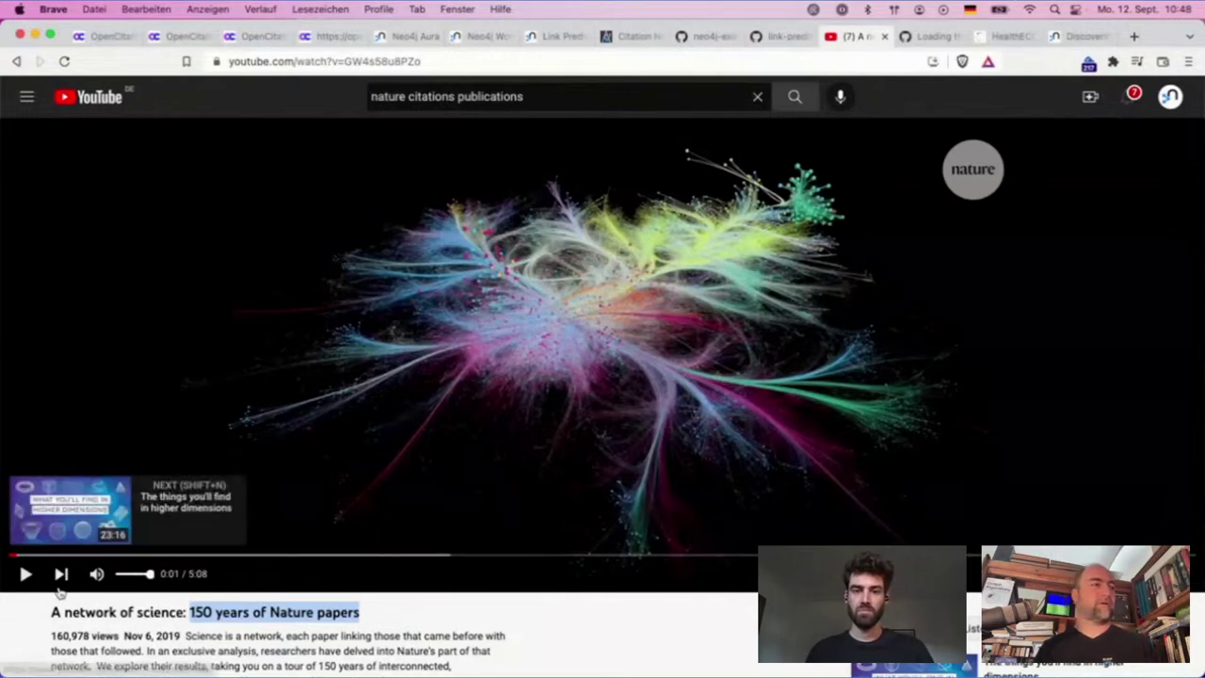
left_click(97, 573)
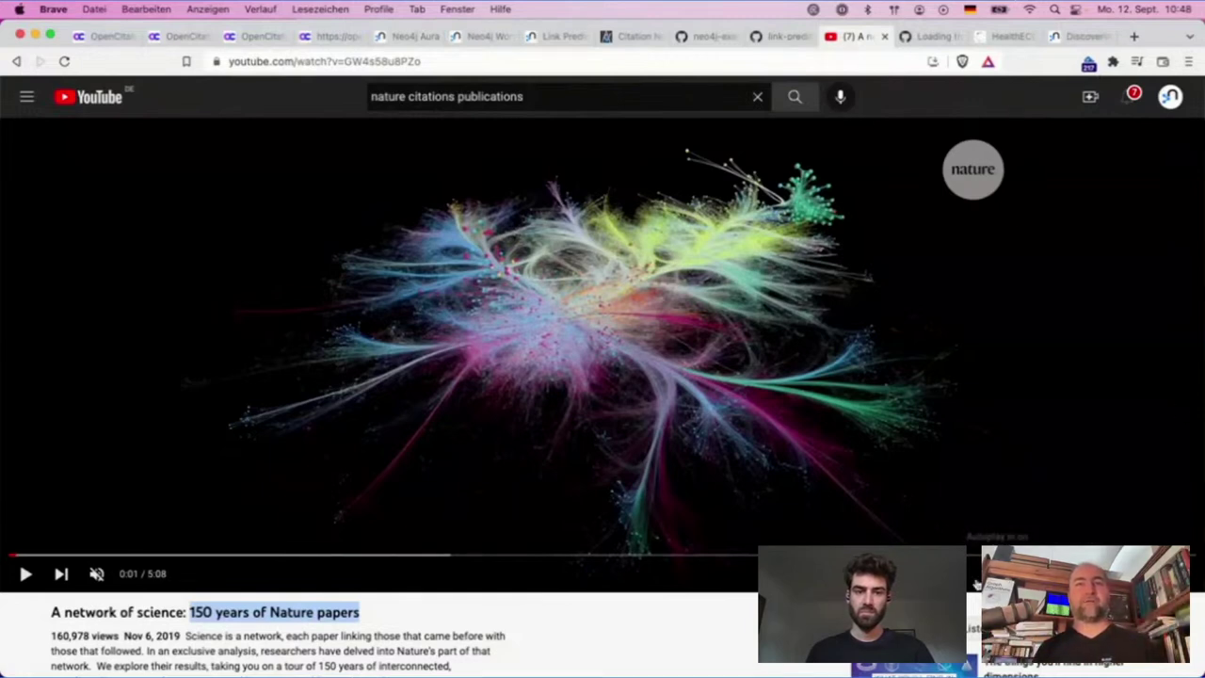
left_click(1069, 573)
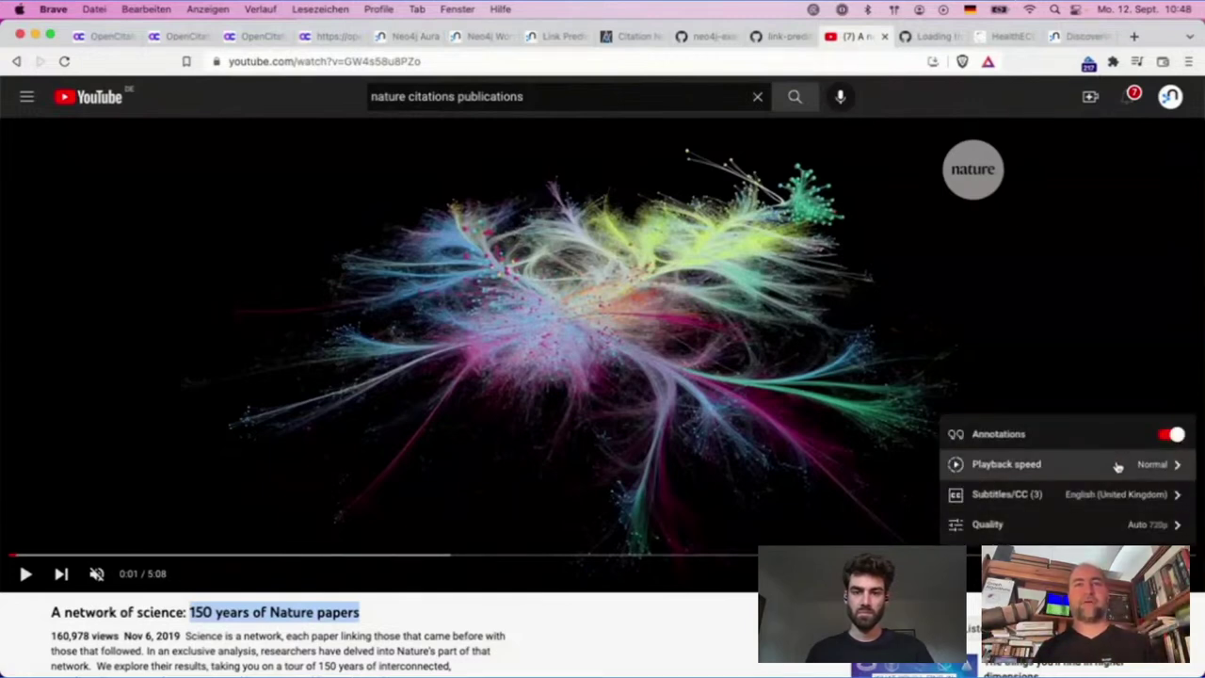
left_click(1119, 465)
left_click(1045, 524)
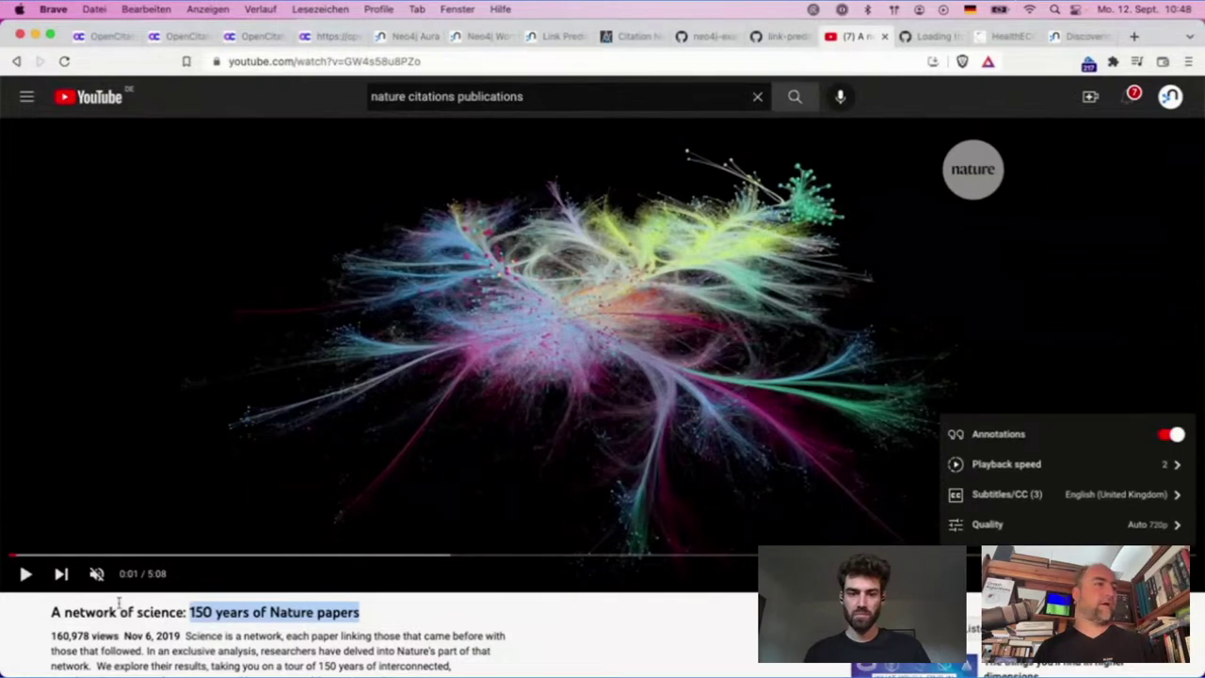
left_click(26, 576)
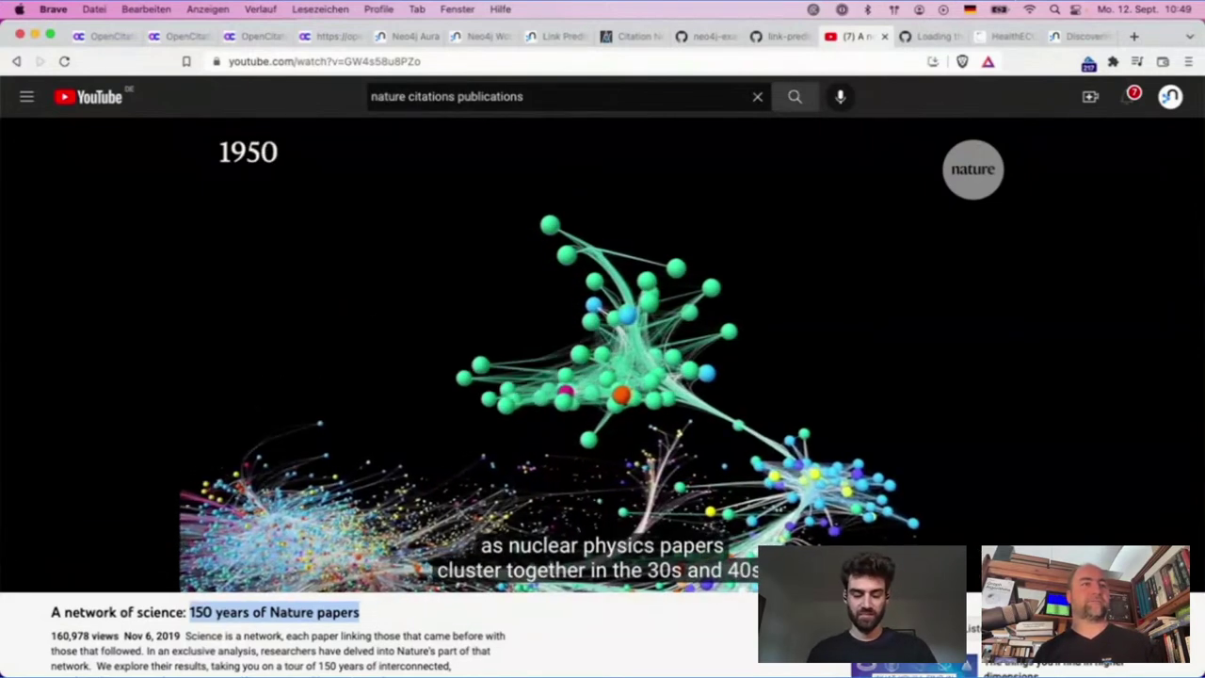
- Open the video description's "Explore the network yourself" link in a new tab, accept all cookies and view the site's navigation options
scroll(276, 530, "down", 3)
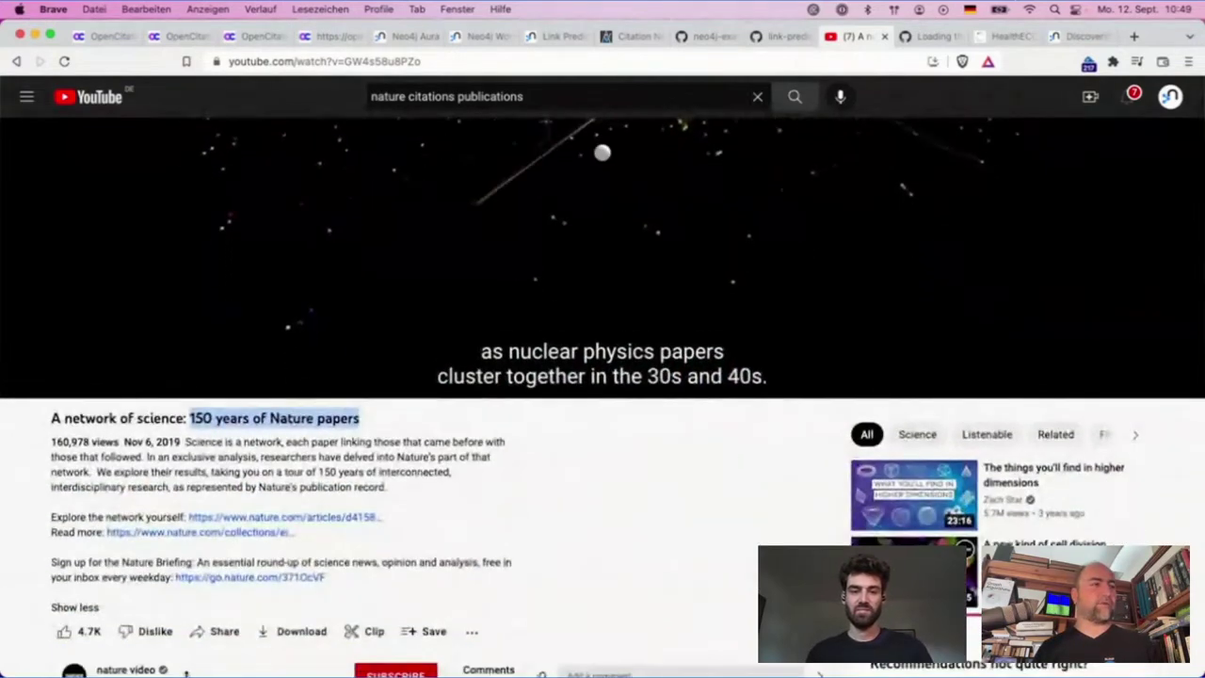
right_click(308, 518)
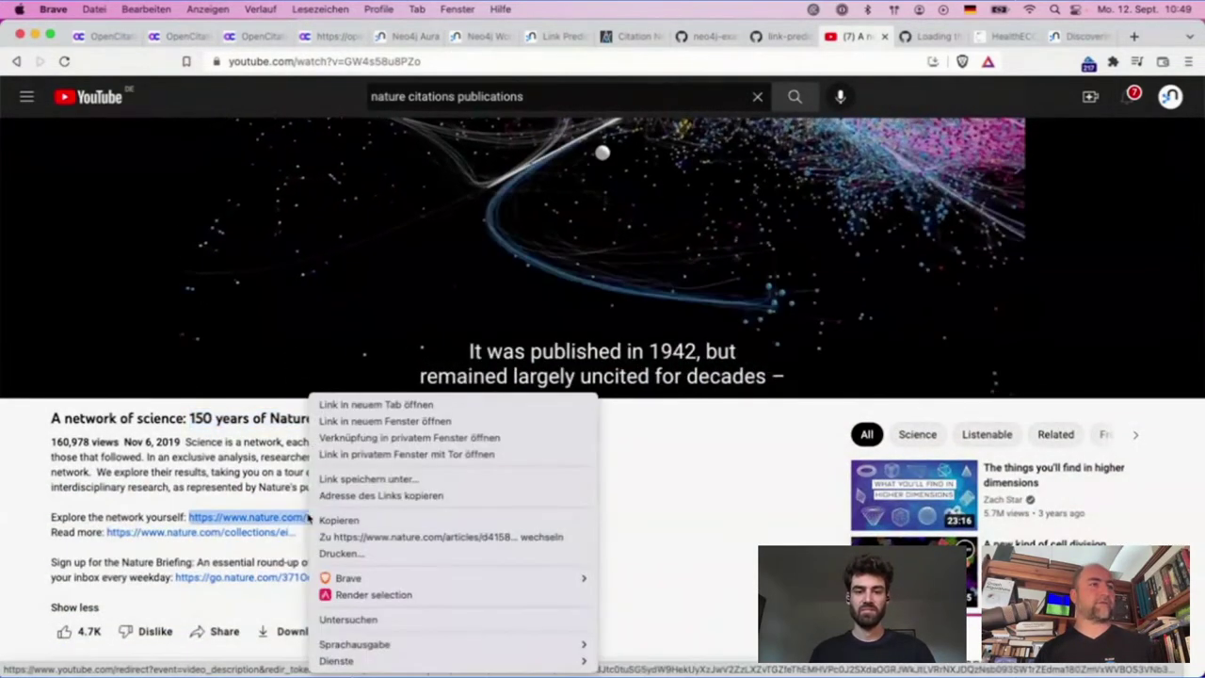
left_click(363, 405)
left_click(876, 35)
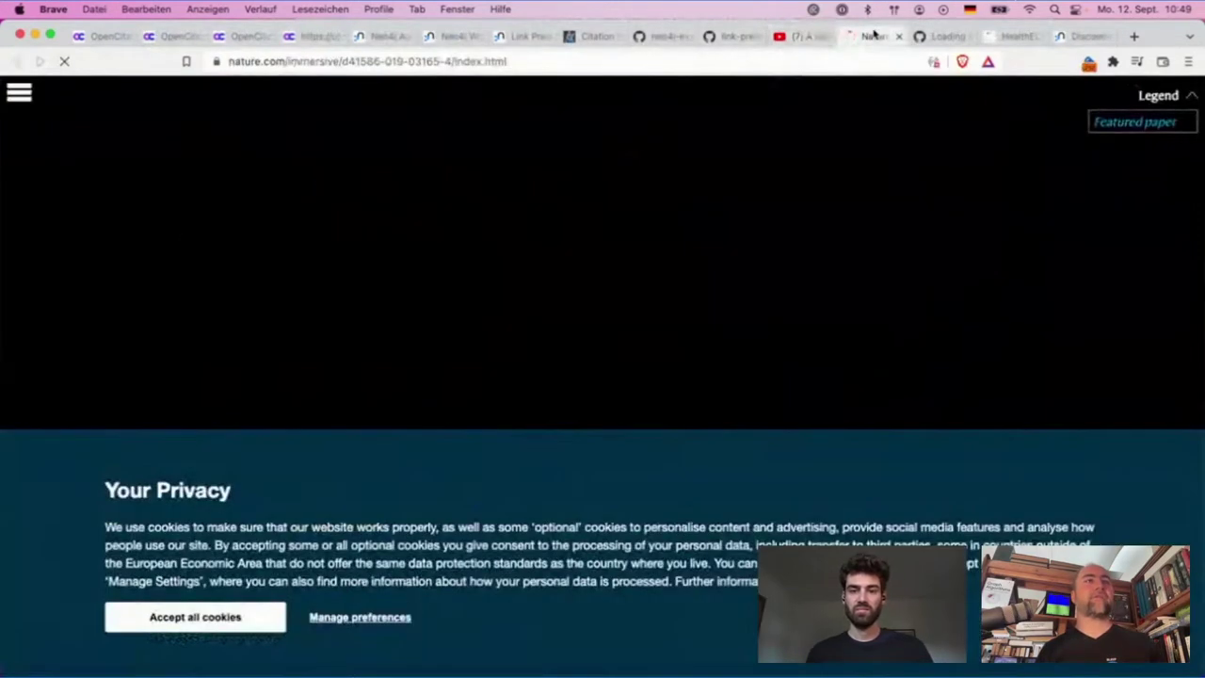
left_click(248, 612)
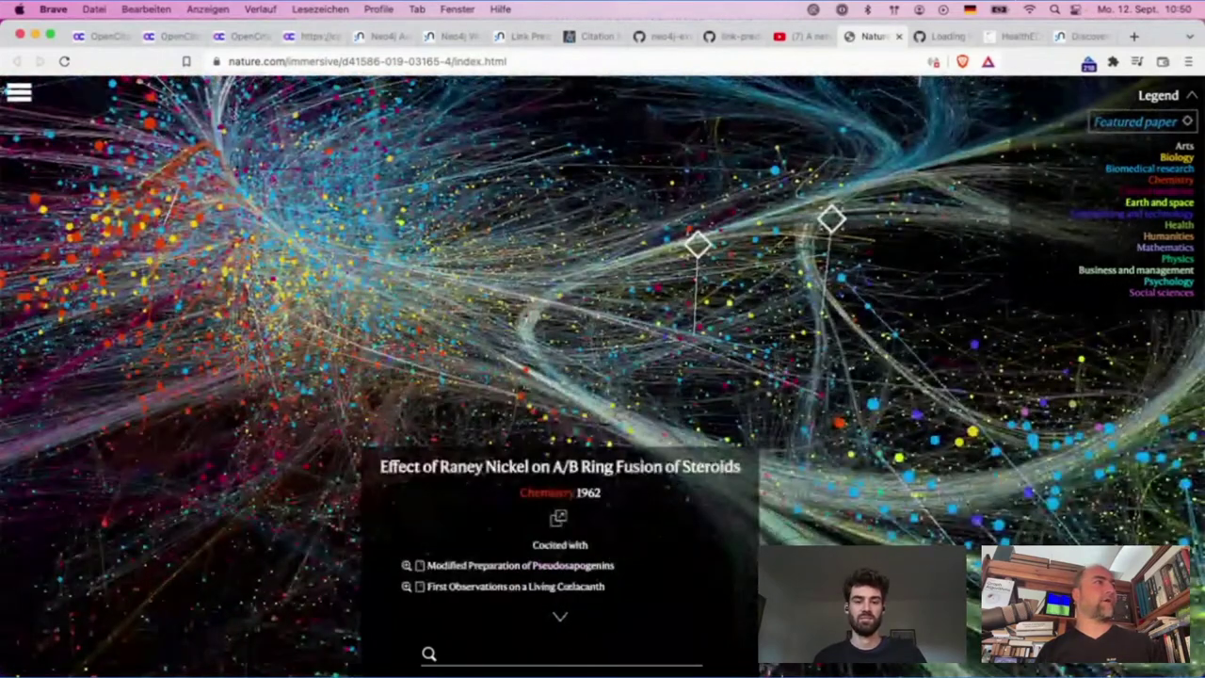
left_click(17, 92)
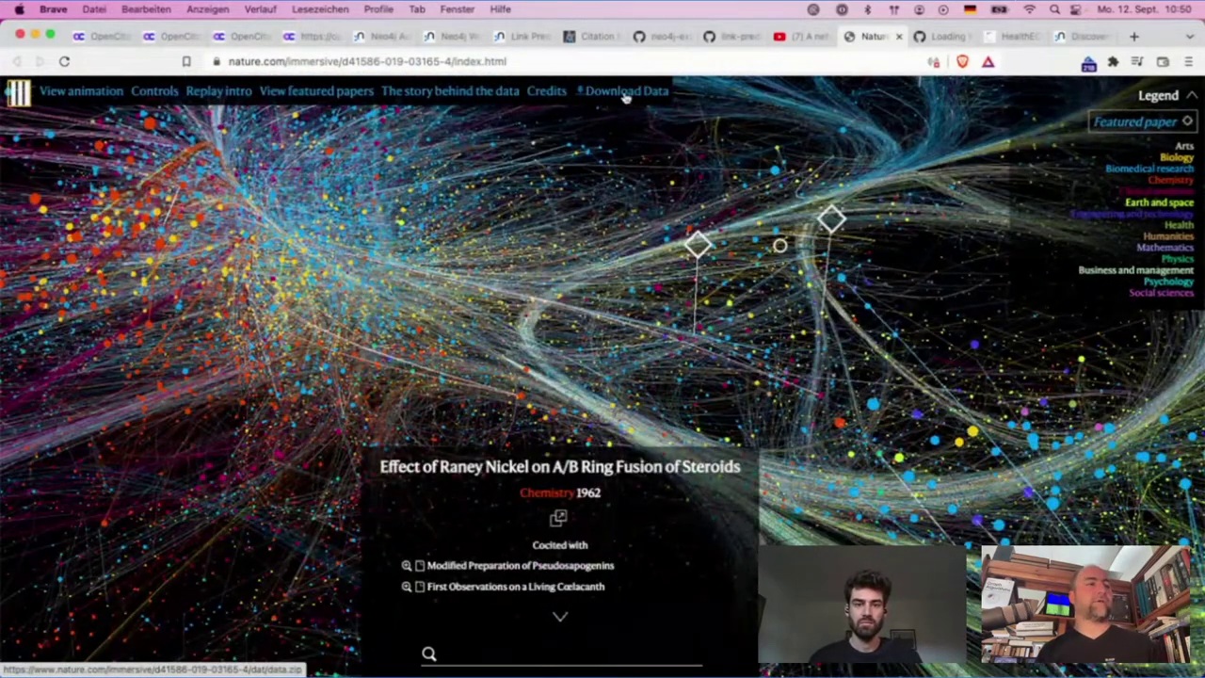
left_click(16, 94)
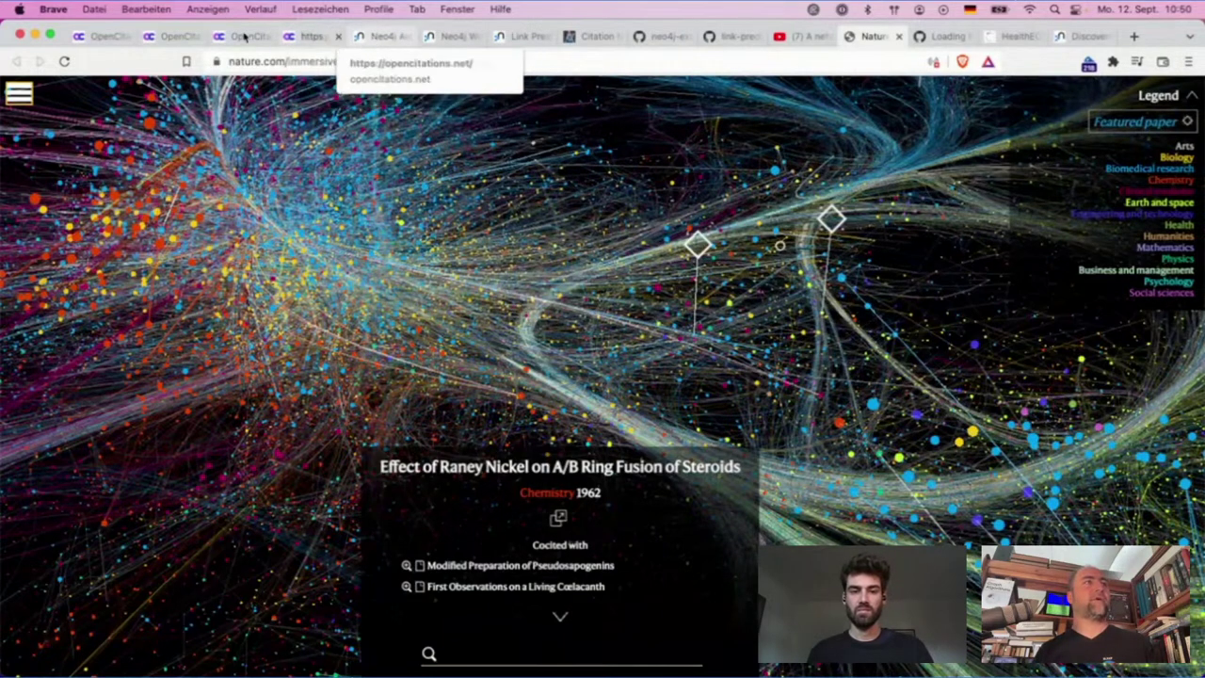
- Return to the Neo4j query, add min(a) after freq in the with clause and name the middle Article node a
left_click(447, 36)
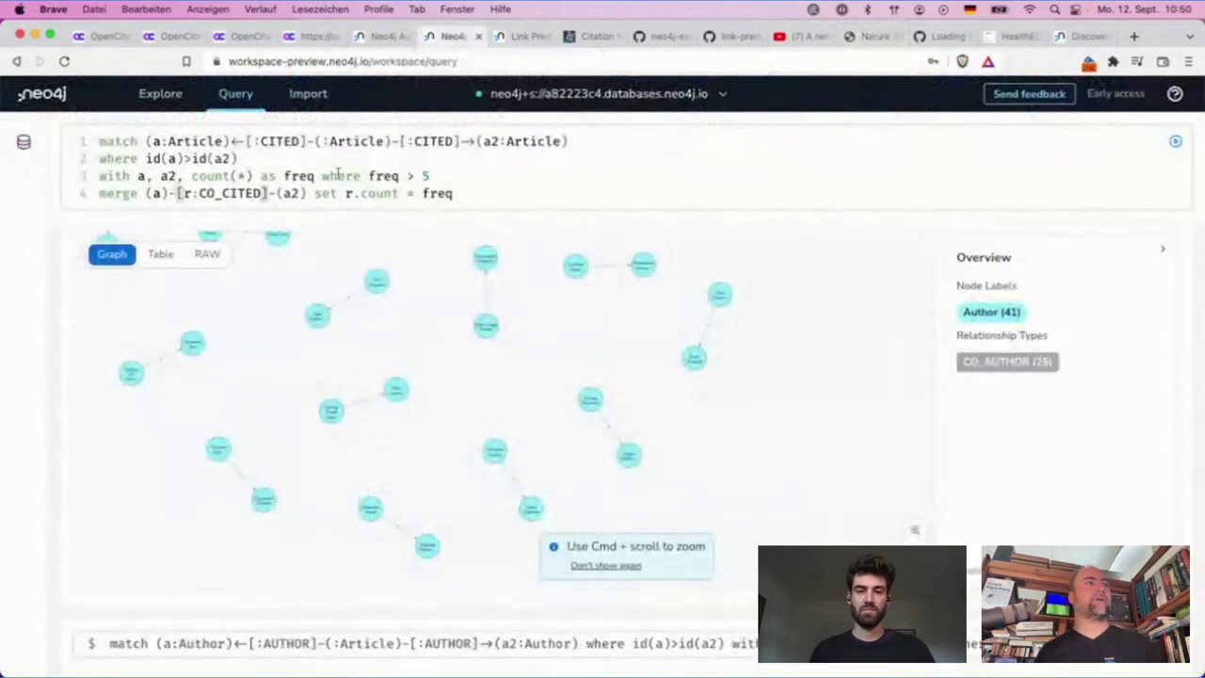
double_click(232, 192)
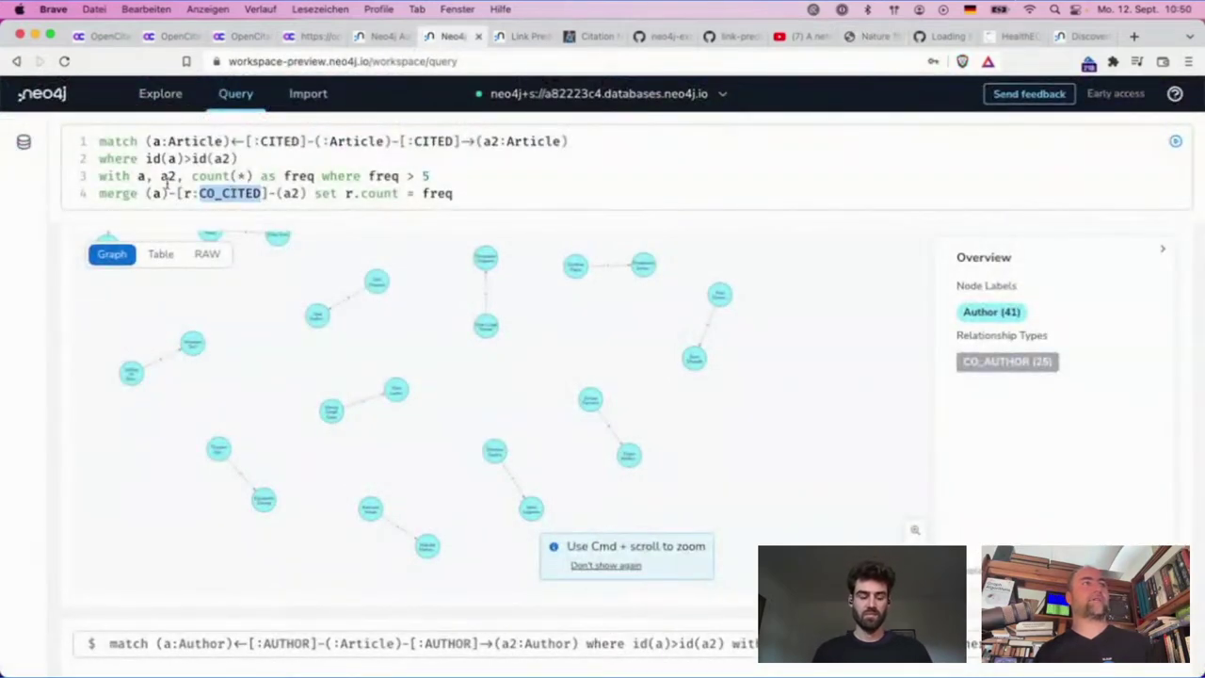
double_click(377, 192)
left_click(456, 177)
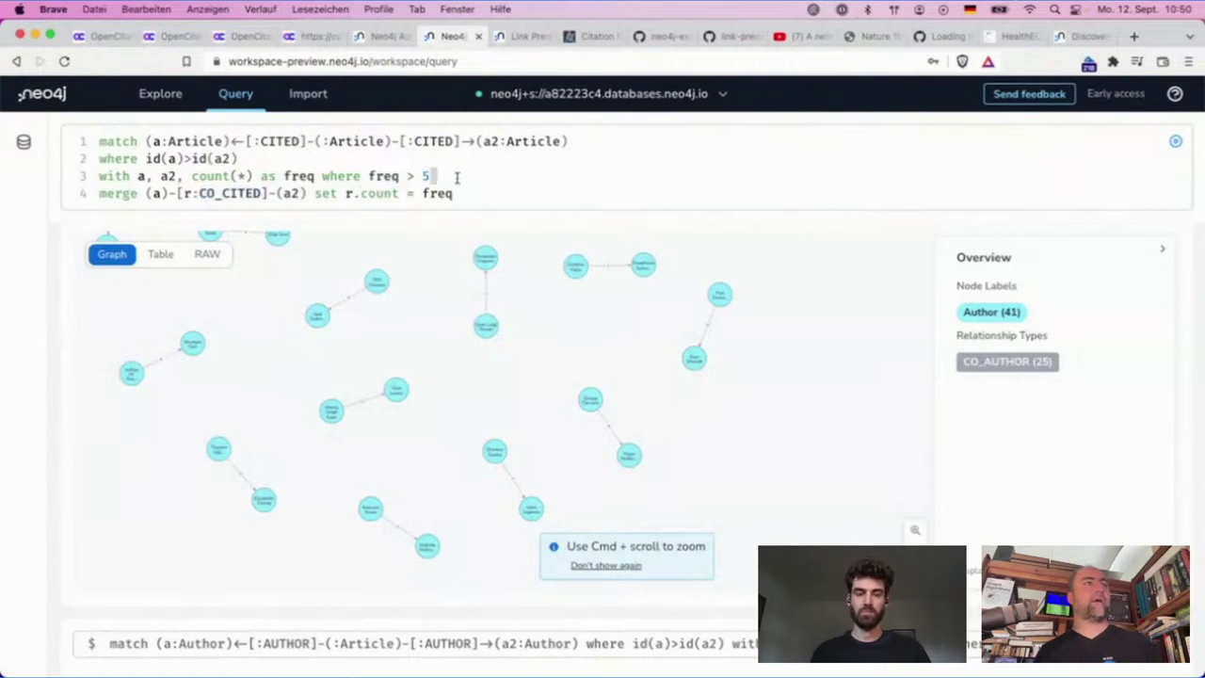
left_click(317, 176)
type(", min")
key("Escape")
type("(a")
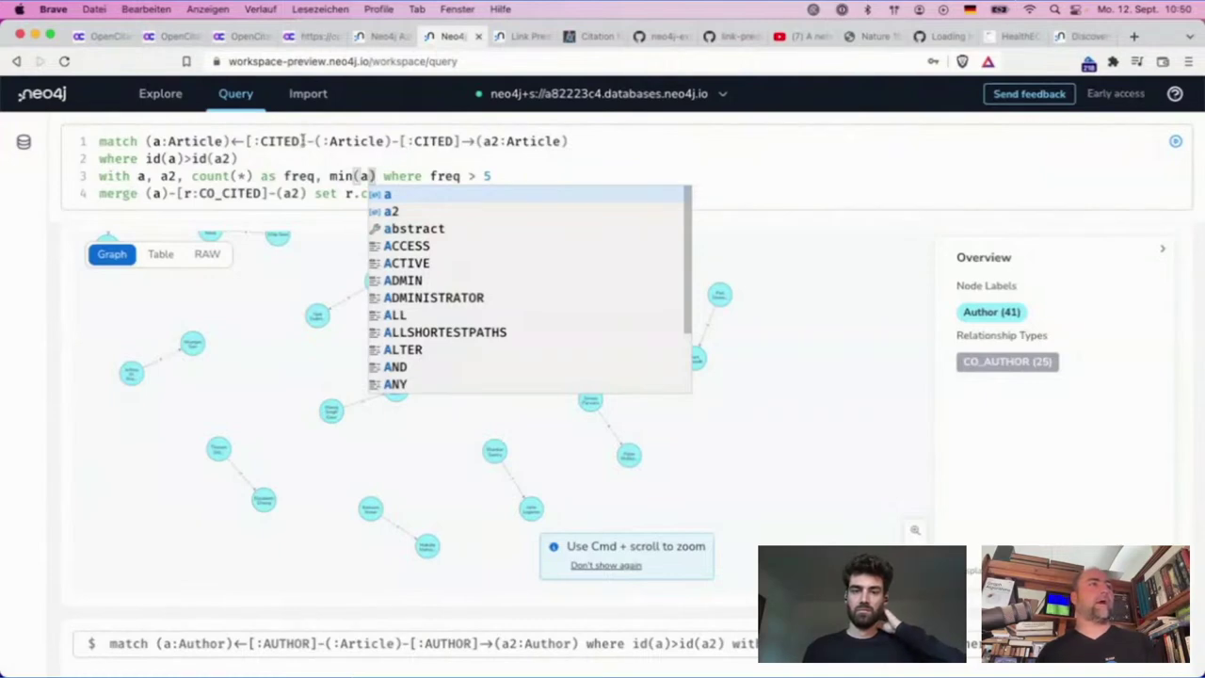
left_click(323, 140)
type("a")
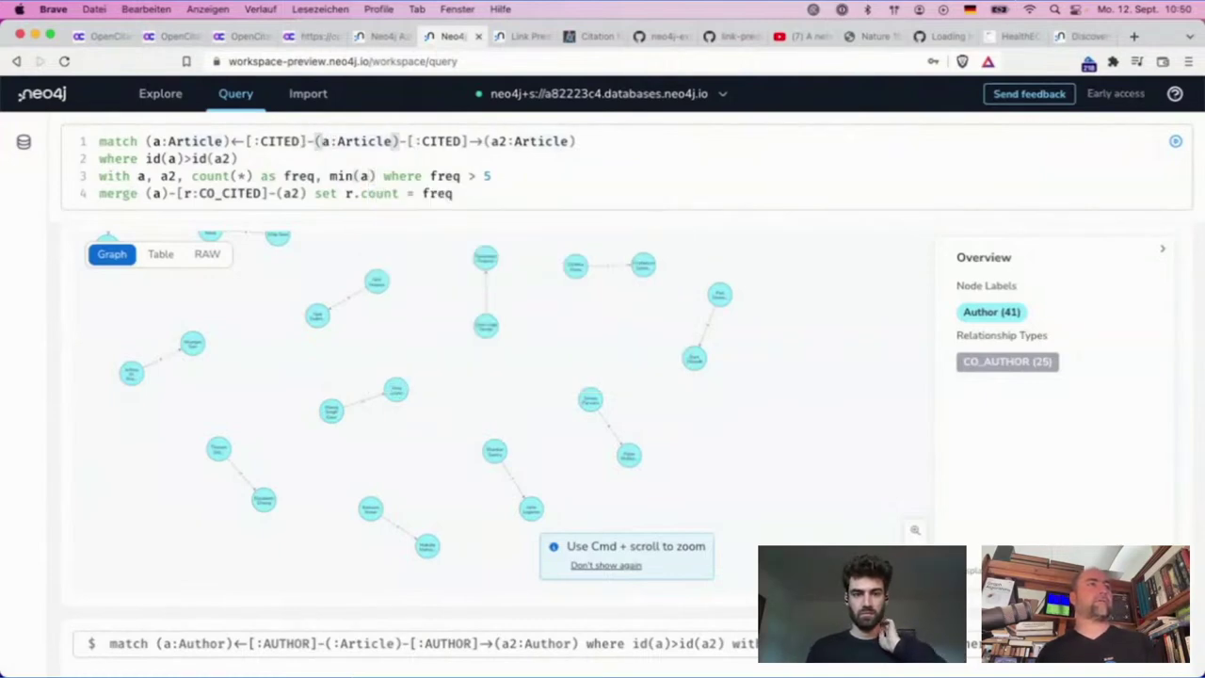
- Rename the first article's variable to a1 in the match, where, with and merge clauses
left_click(157, 141)
type("1")
left_click(172, 158)
type("1")
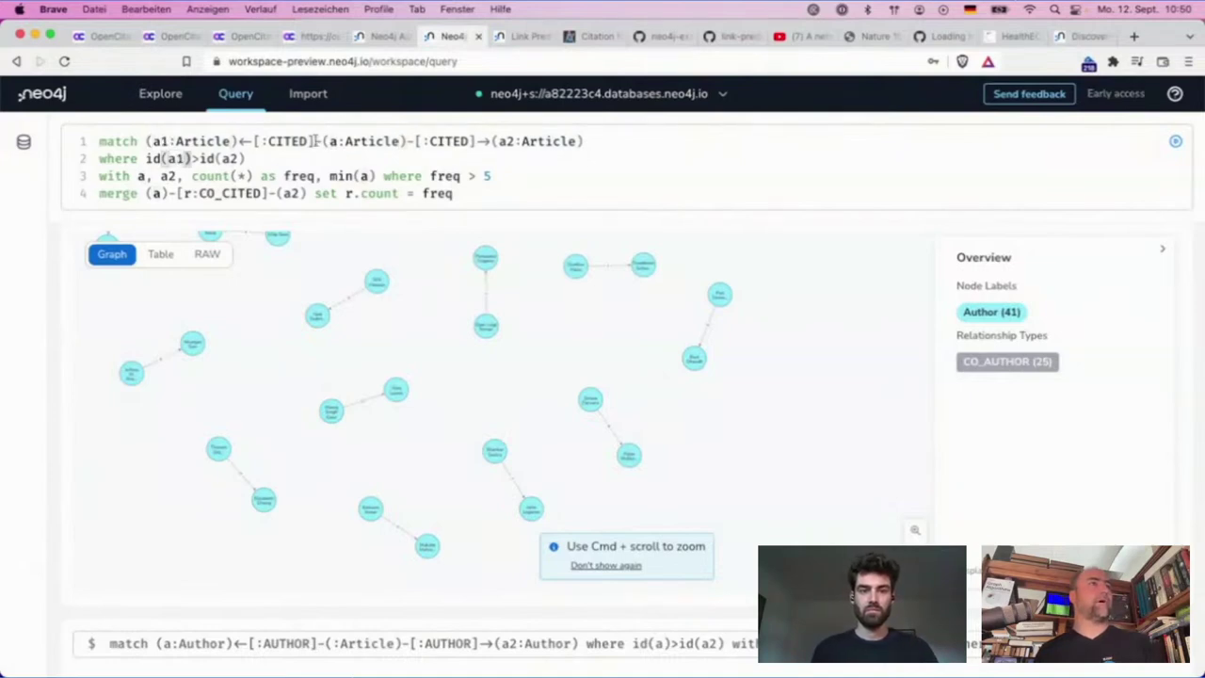
type("1")
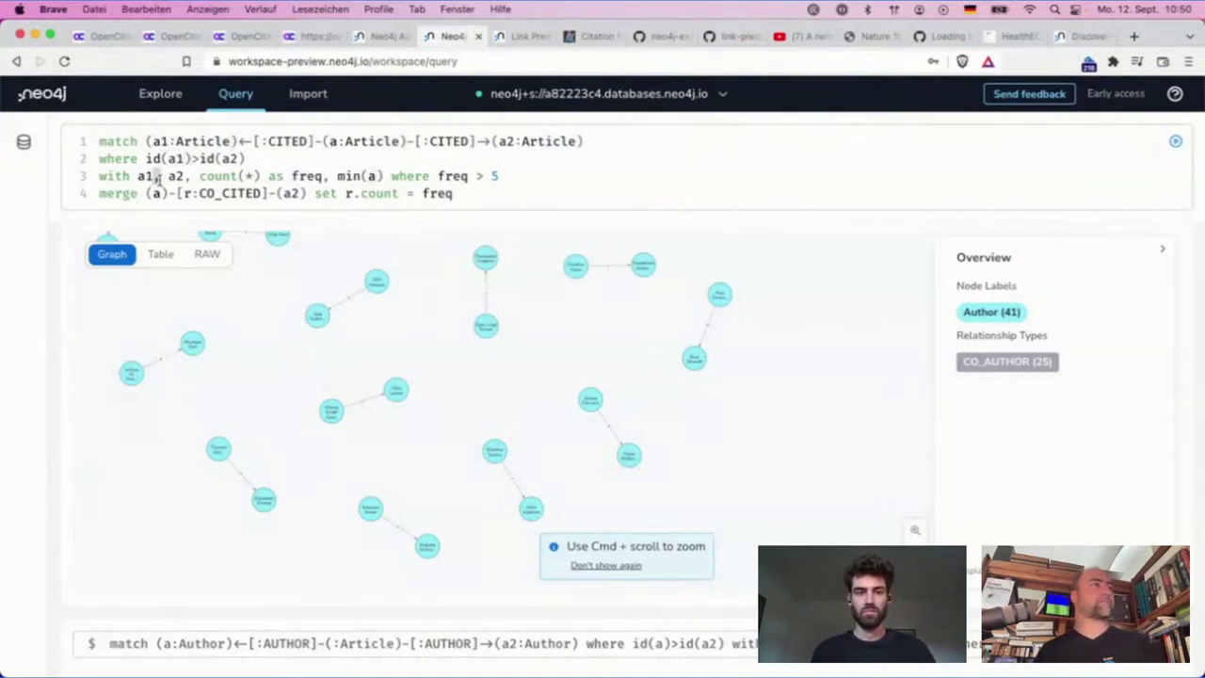
left_click(166, 193)
type("1")
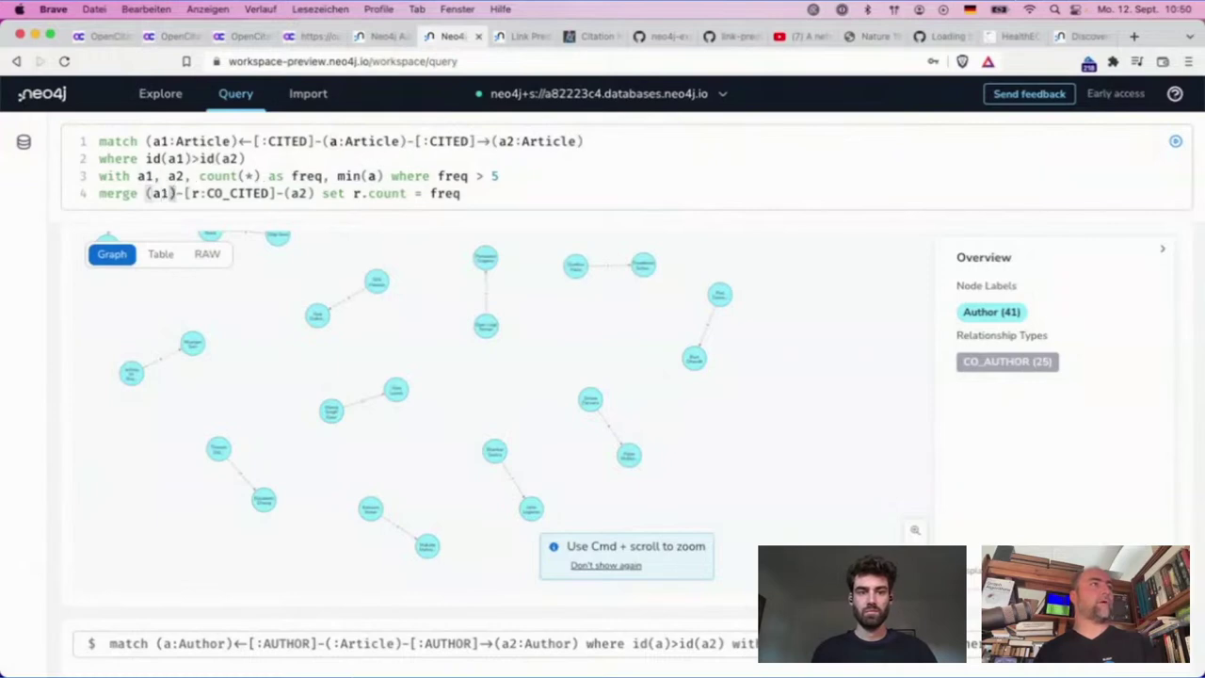
- Complete the with clause's aggregate as min(a.year) as firstYear and append r.firstYear = year to the set clause
left_click(378, 176)
type(".year")
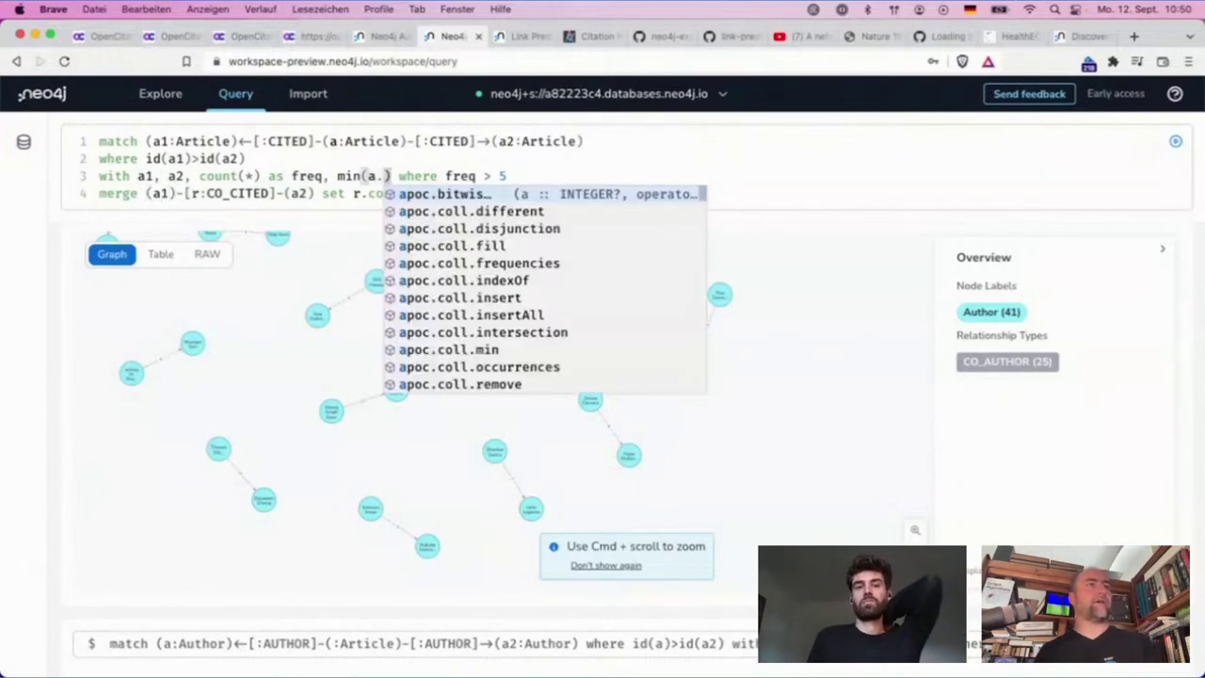
key("Escape")
type("as first")
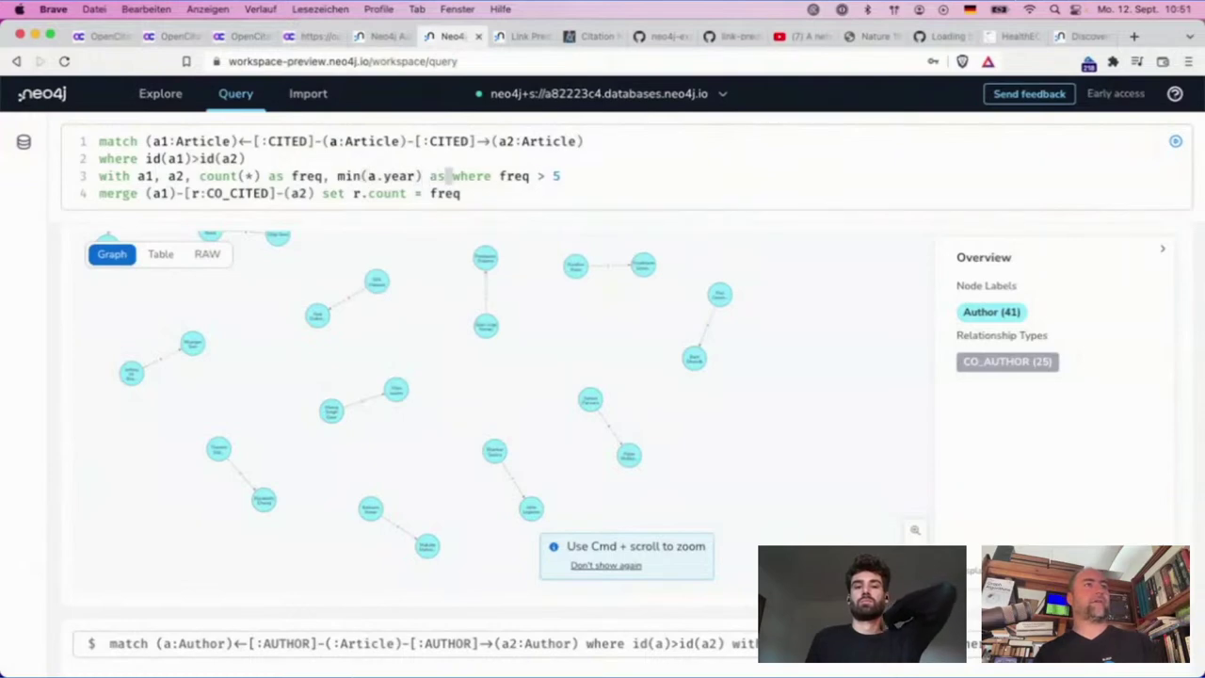
type("Year")
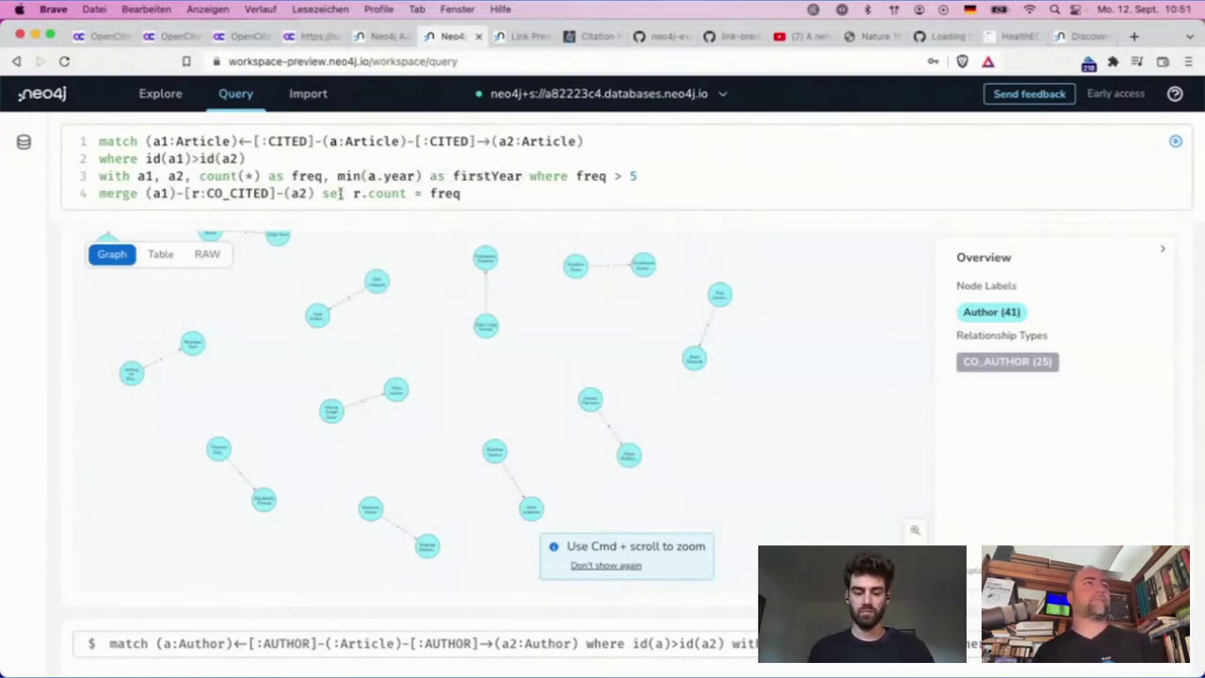
left_click(463, 198)
type(", r.firstYear = year")
- Duplicate the firstYear aggregate in the with clause and change the copy to max(a.year) as lastYear
left_click_drag(524, 176, 332, 179)
key("super+c")
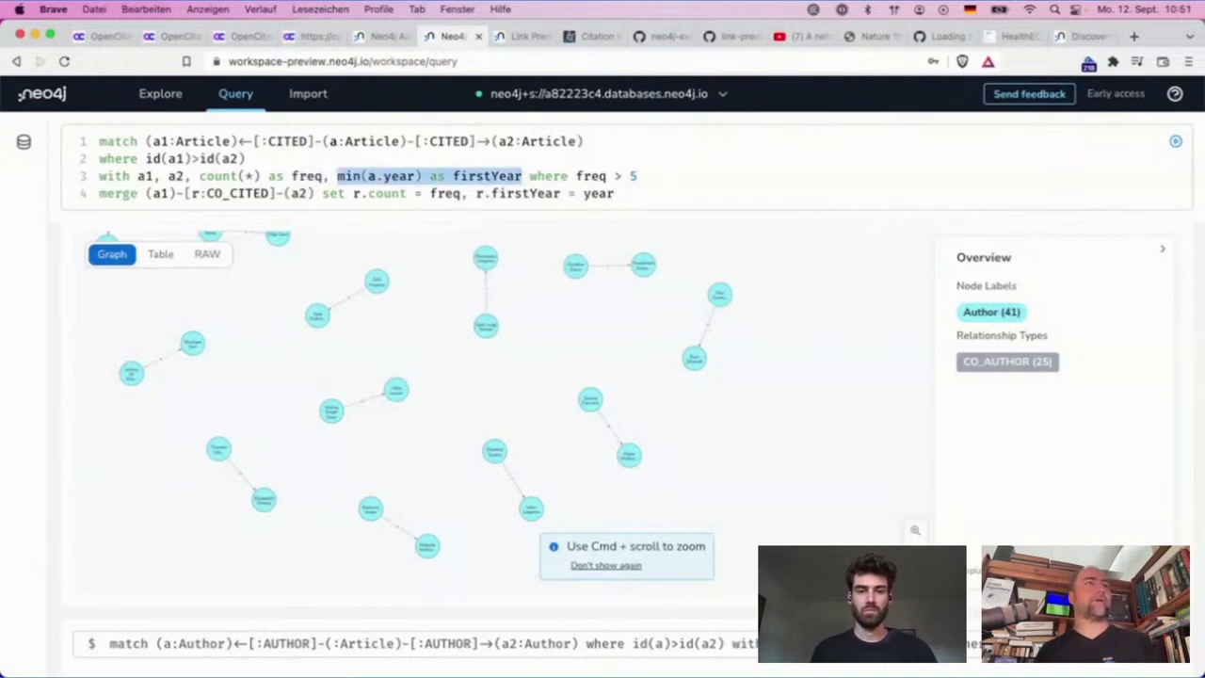
left_click(523, 176)
type(",")
key("super+v")
double_click(548, 176)
type("max")
left_click(676, 176)
type("last")
double_click(676, 176)
type("lastYear")
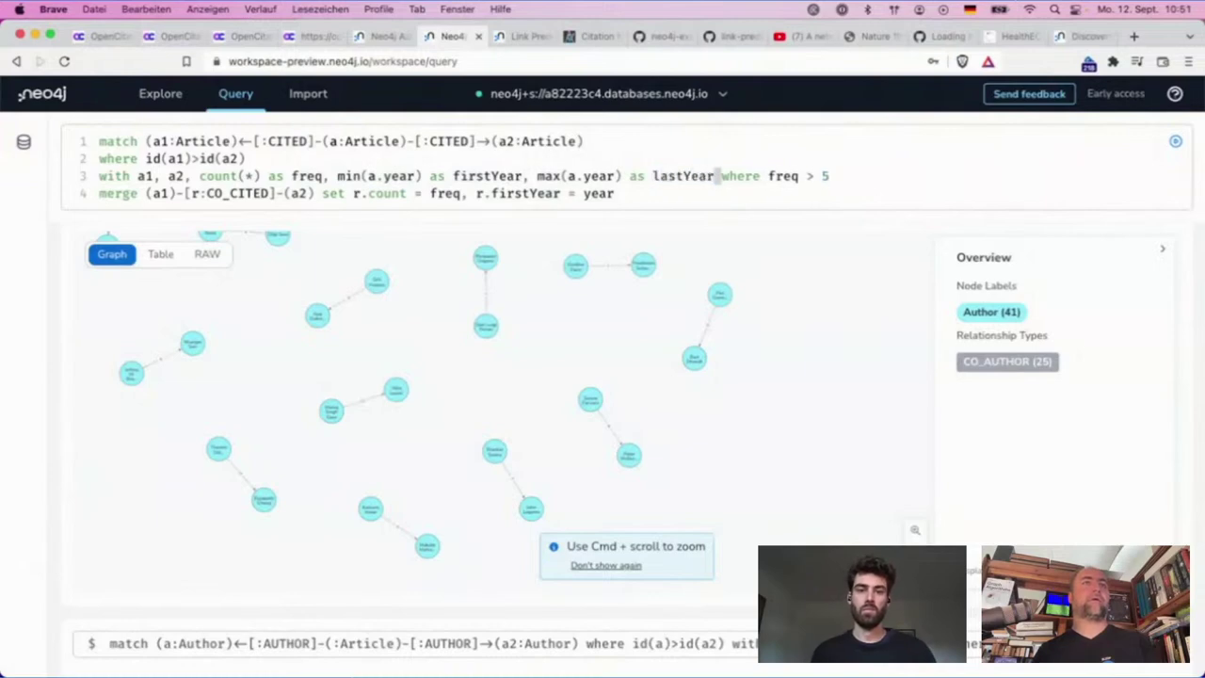
- In the set clause, assign firstYear to r.firstYear and append r.lastYear = lastYear
double_click(598, 193)
type("lastYear")
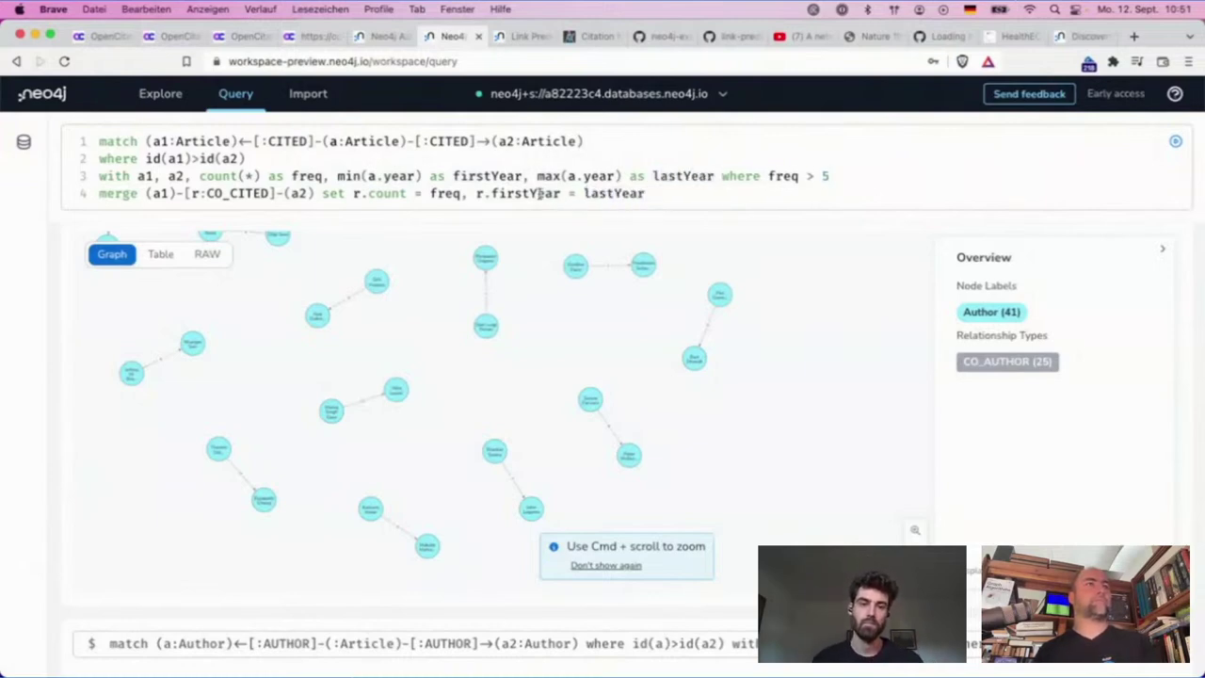
double_click(607, 193)
type("firstYear")
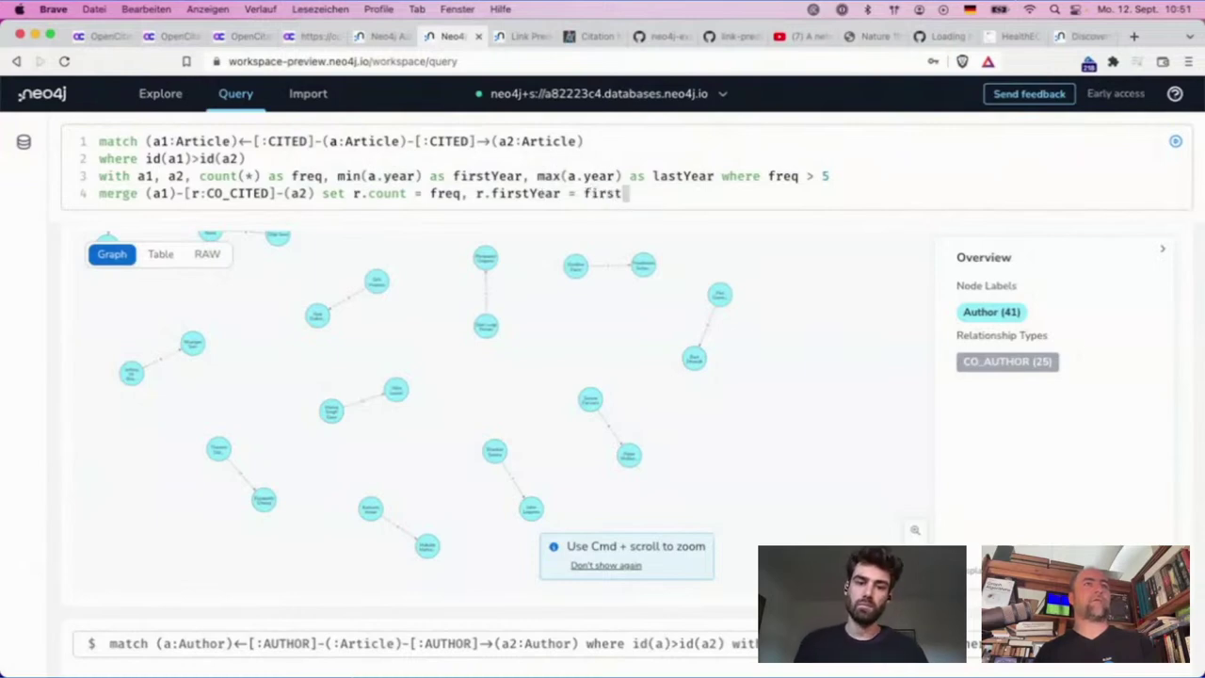
type(", r.lastYear = lay")
key("BackSpace")
type("stYear")
- Change the freq threshold to 3, run the CO_CITED merge query, then recall it from the history and run it again
left_click(843, 175)
key("BackSpace")
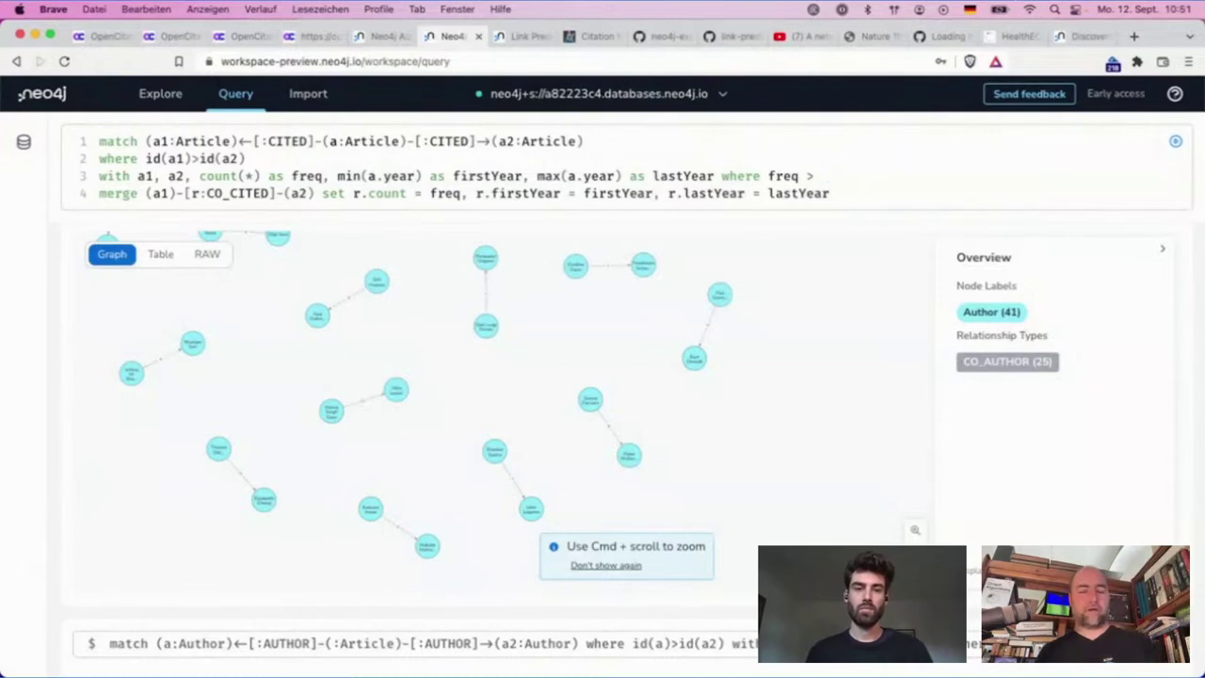
type("3")
key("super+Return")
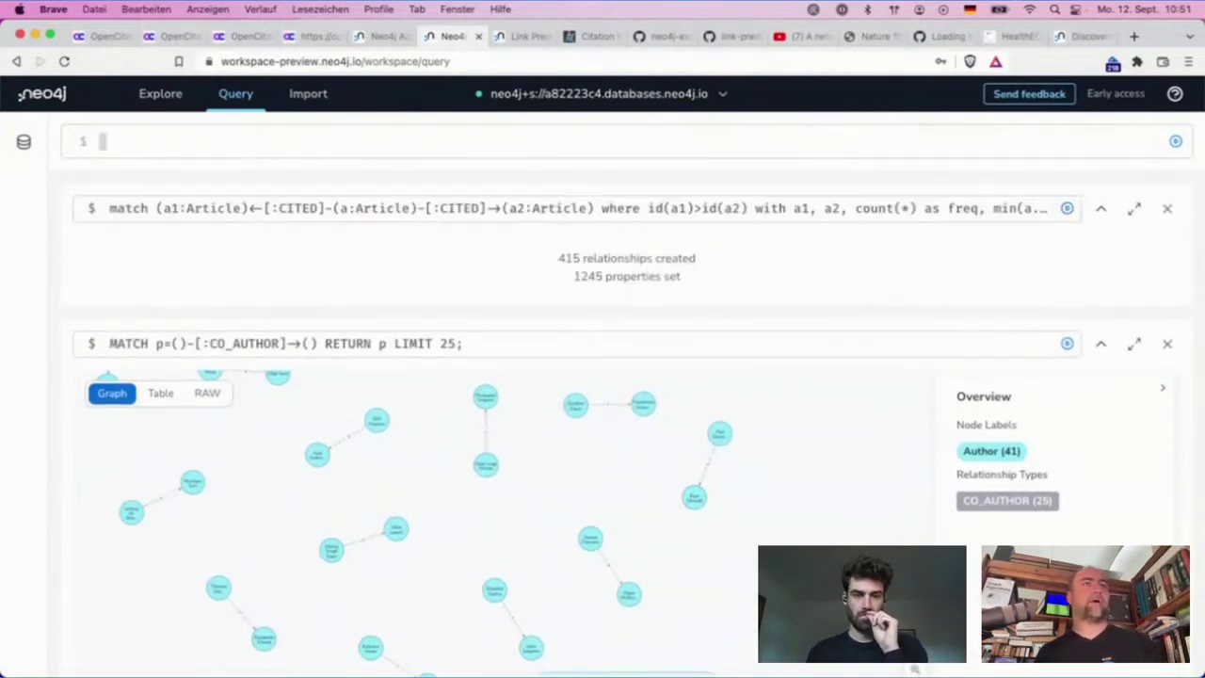
key("Up")
key("super+Return")
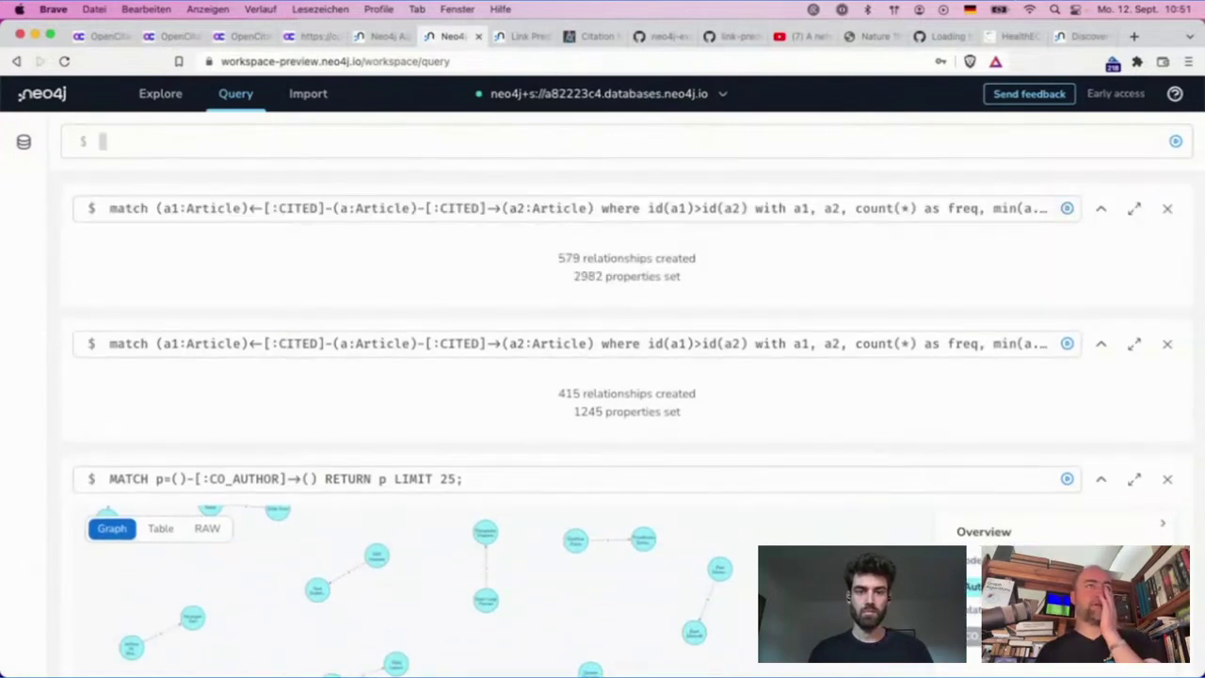
- Show the database information, display sample CO_CITED relationships as a graph and inspect one relationship's count, firstYear and lastYear properties
left_click(24, 142)
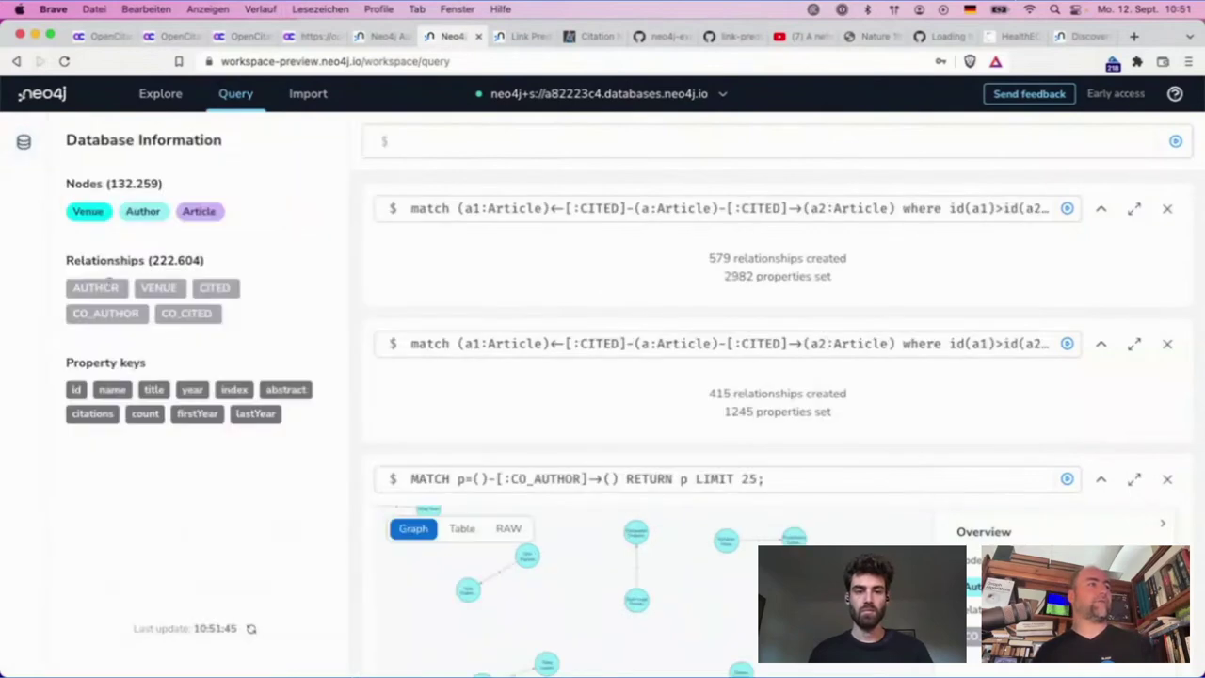
left_click(188, 315)
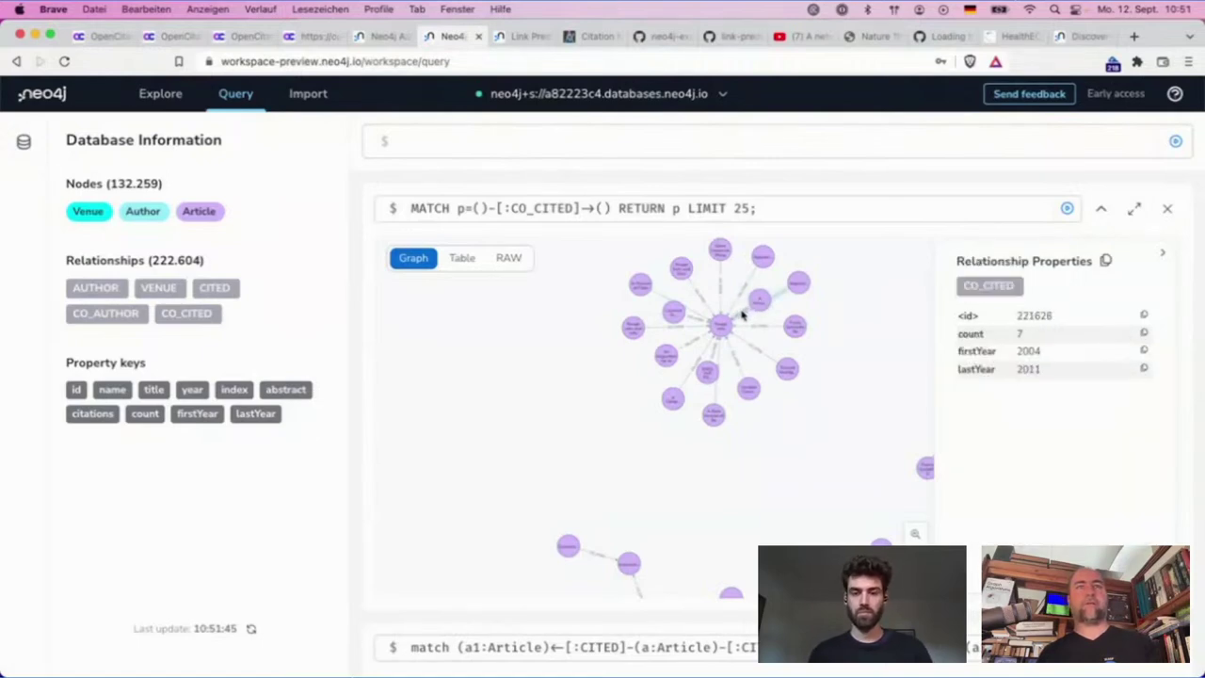
left_click_drag(758, 302, 765, 285)
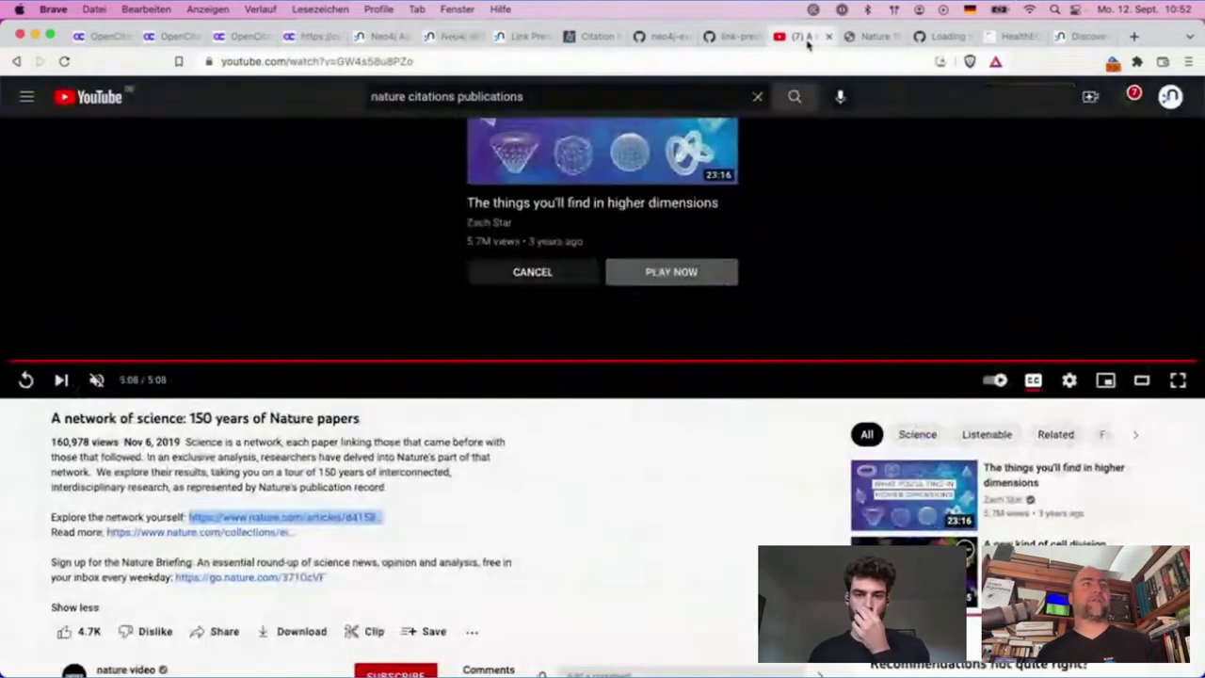
- Revisit the YouTube and Nature pages and read through the load_nature_papers.cypher gist for loading the co-cited papers into Neo4j
left_click(799, 36)
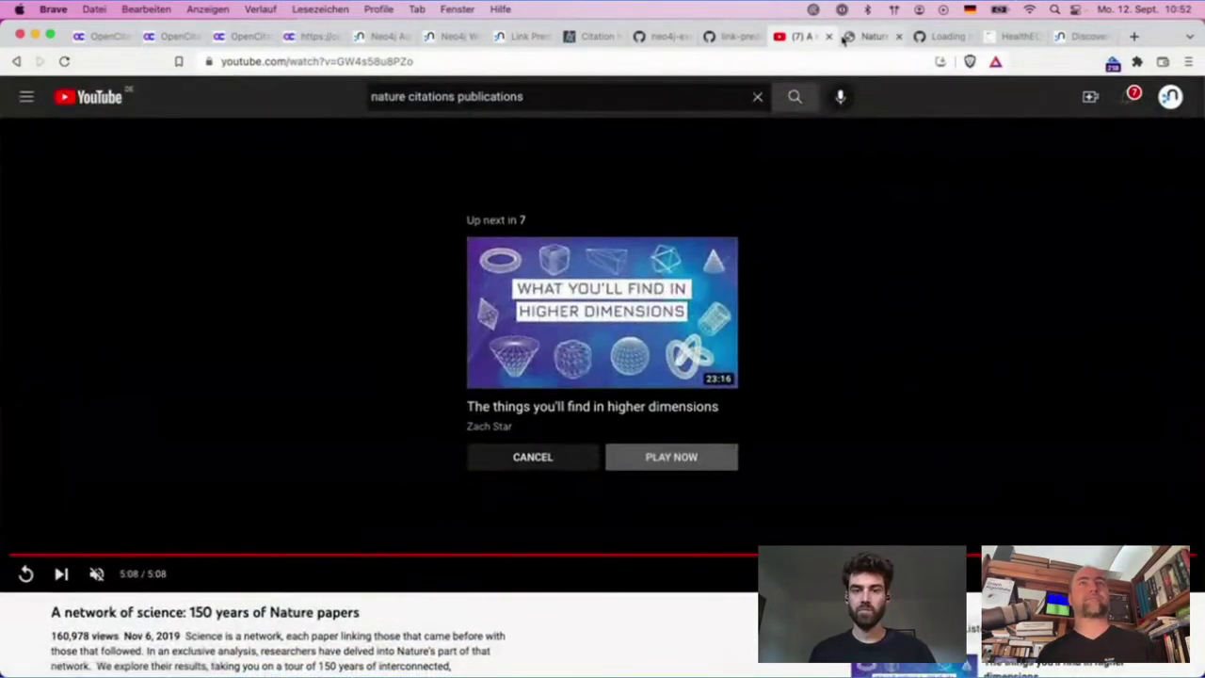
left_click(873, 36)
left_click(938, 37)
scroll(543, 433, "down", 4)
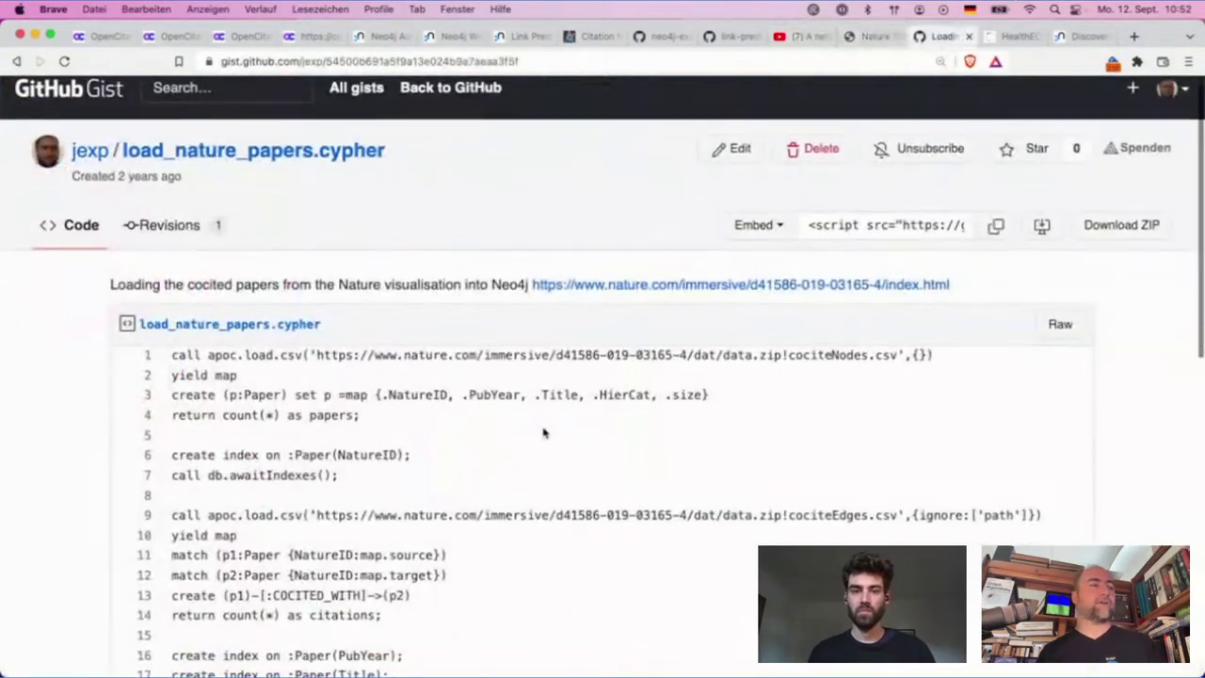
scroll(543, 432, "up", 3)
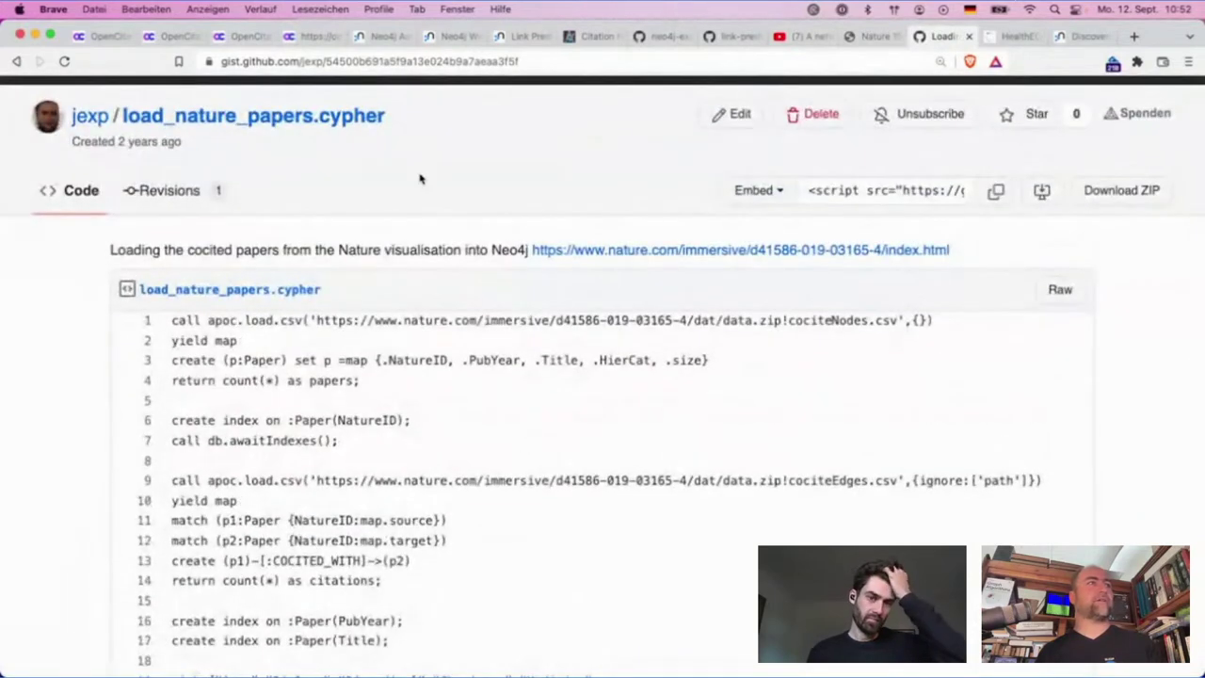
scroll(417, 178, "down", 4)
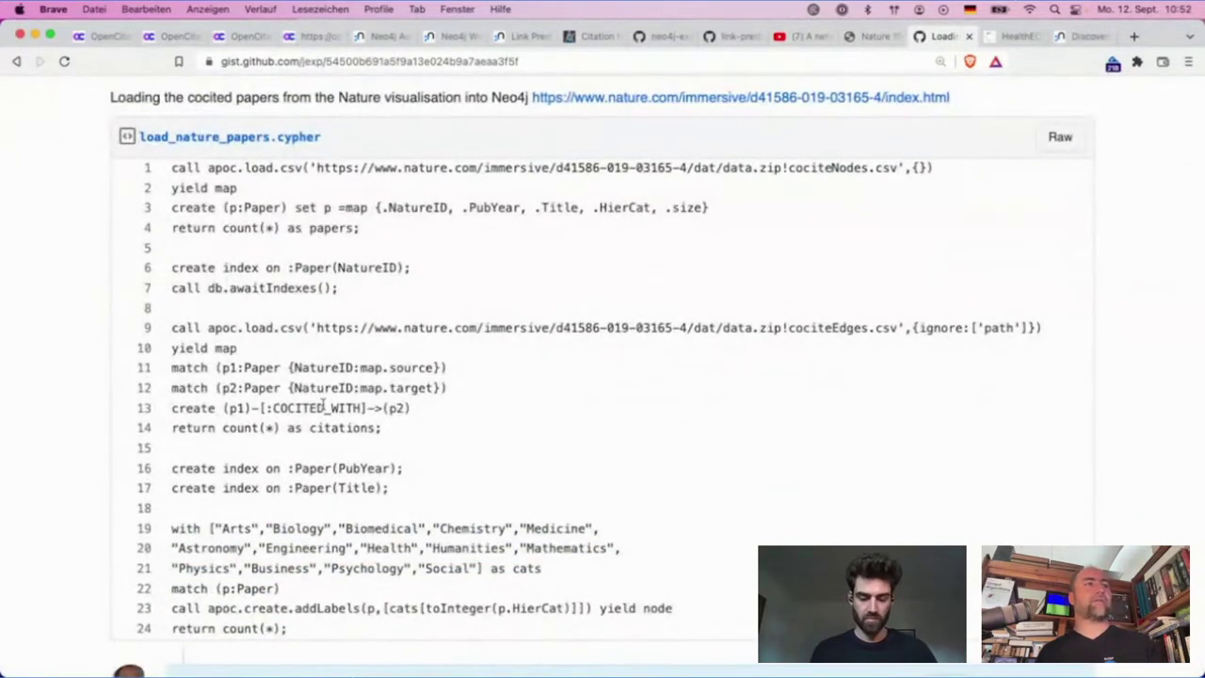
scroll(323, 404, "down", 2)
scroll(323, 404, "up", 2)
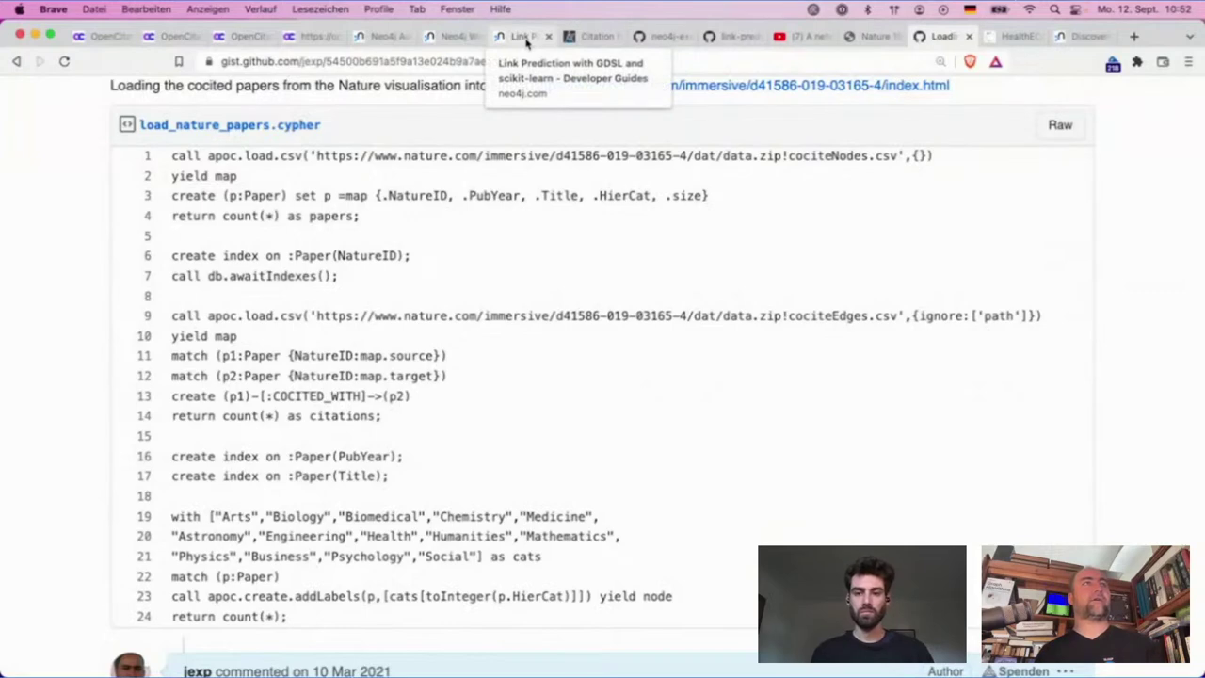
- Return to the Neo4j workspace's data importer and start downloading the model with its data
left_click(453, 36)
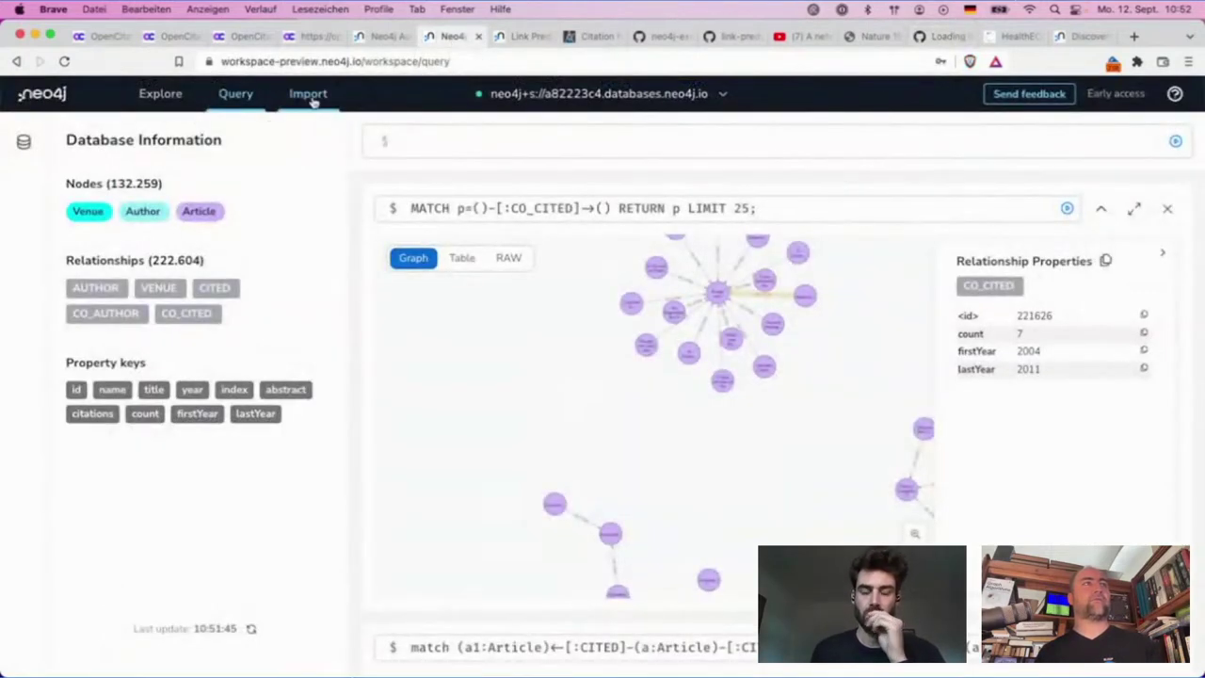
left_click(309, 94)
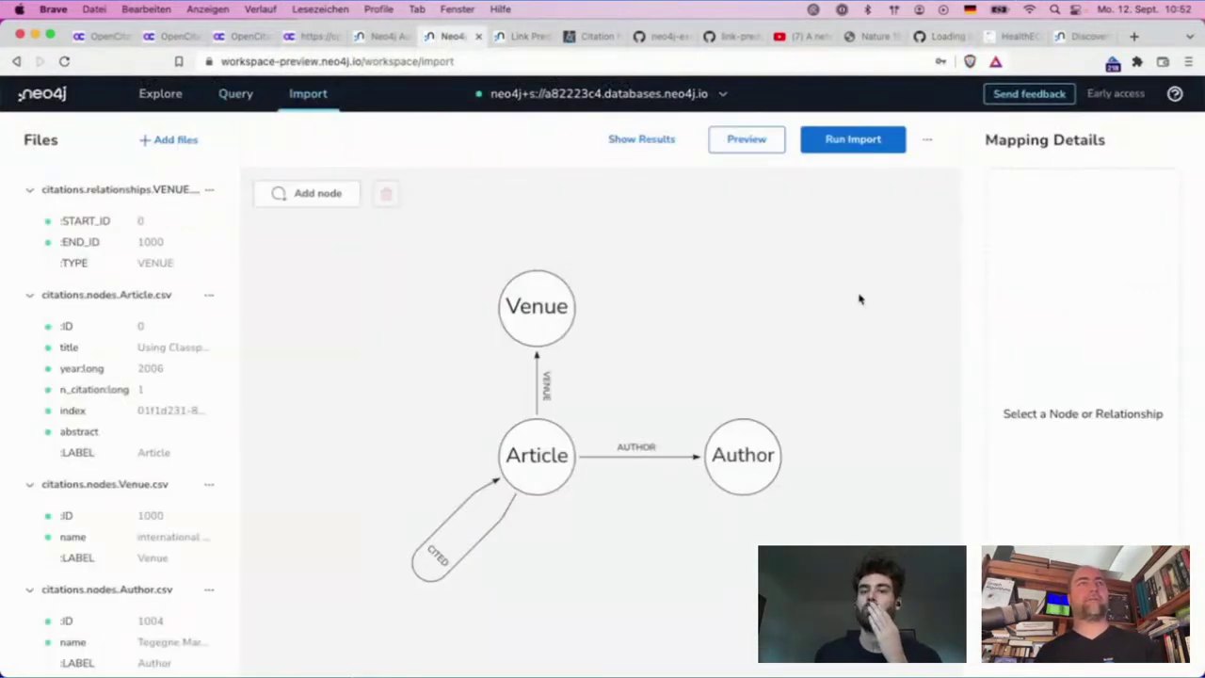
left_click(925, 146)
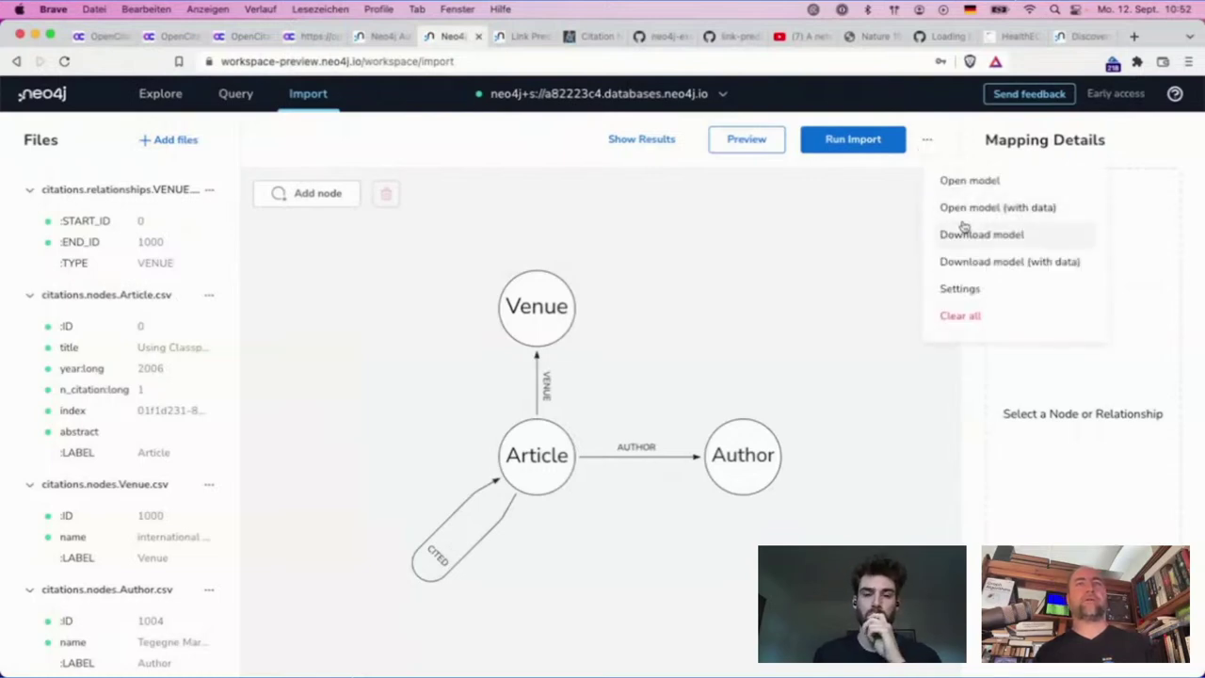
left_click(967, 261)
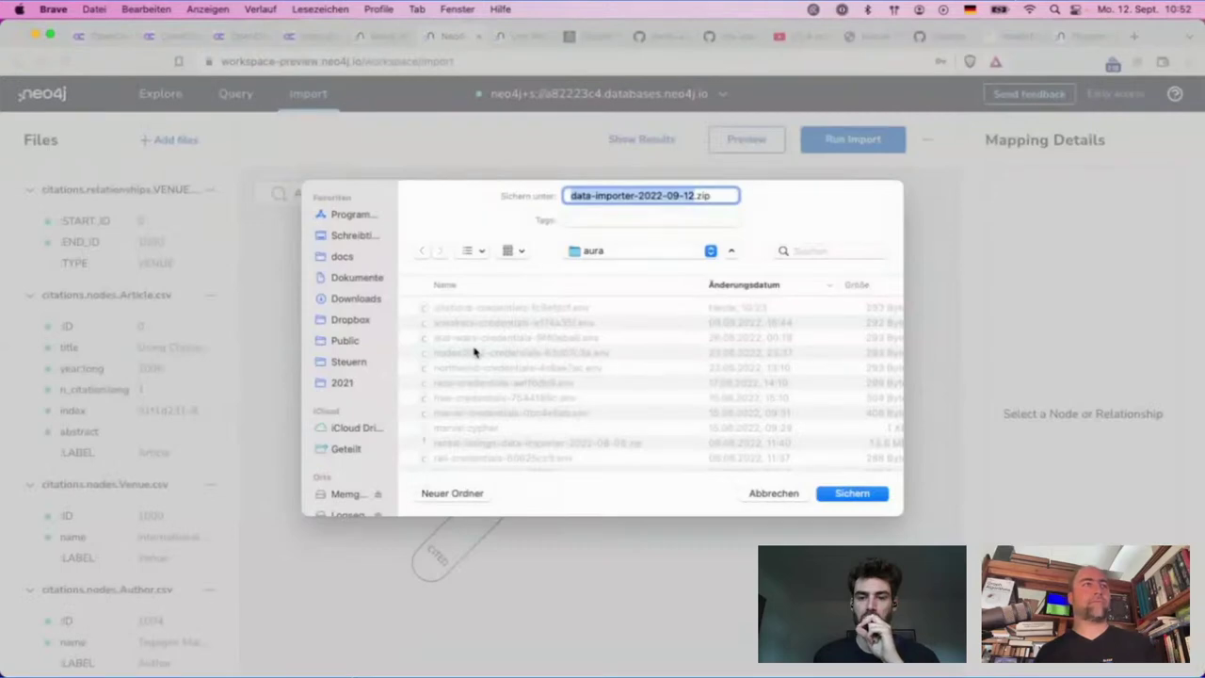
- Save the download in the citations folder inside Downloads as citations-data-importer-2022-09-12.zip, replacing the existing file
scroll(500, 393, "up", 2)
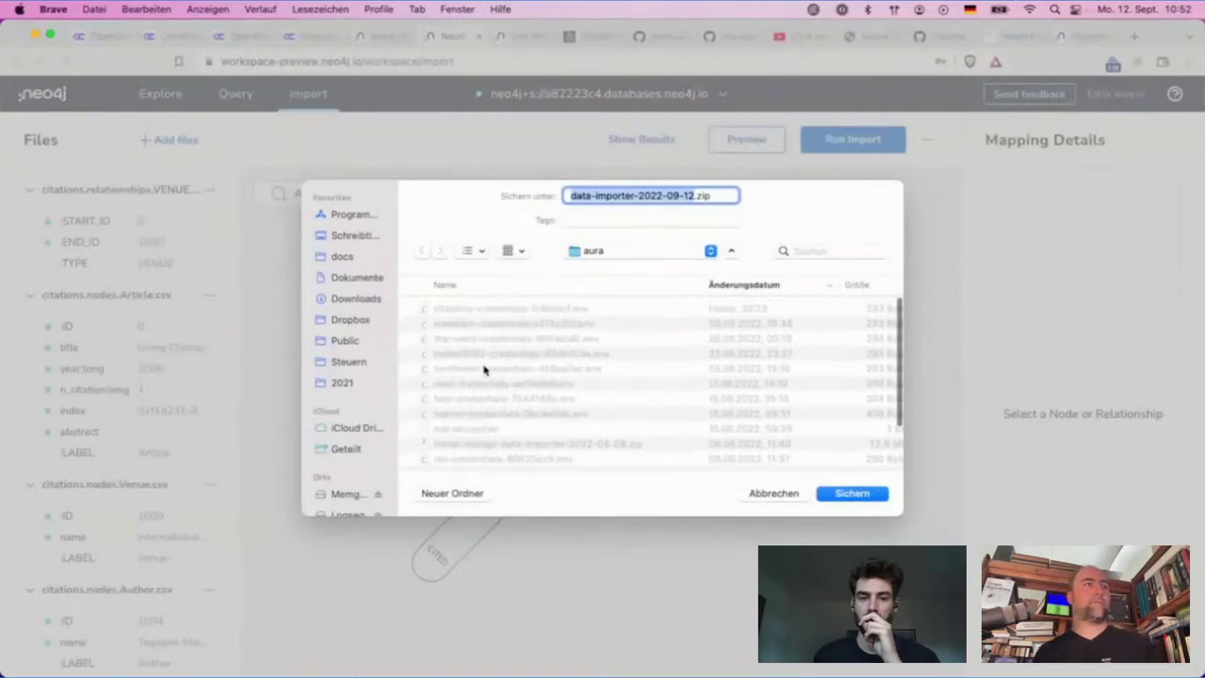
key("super+Up")
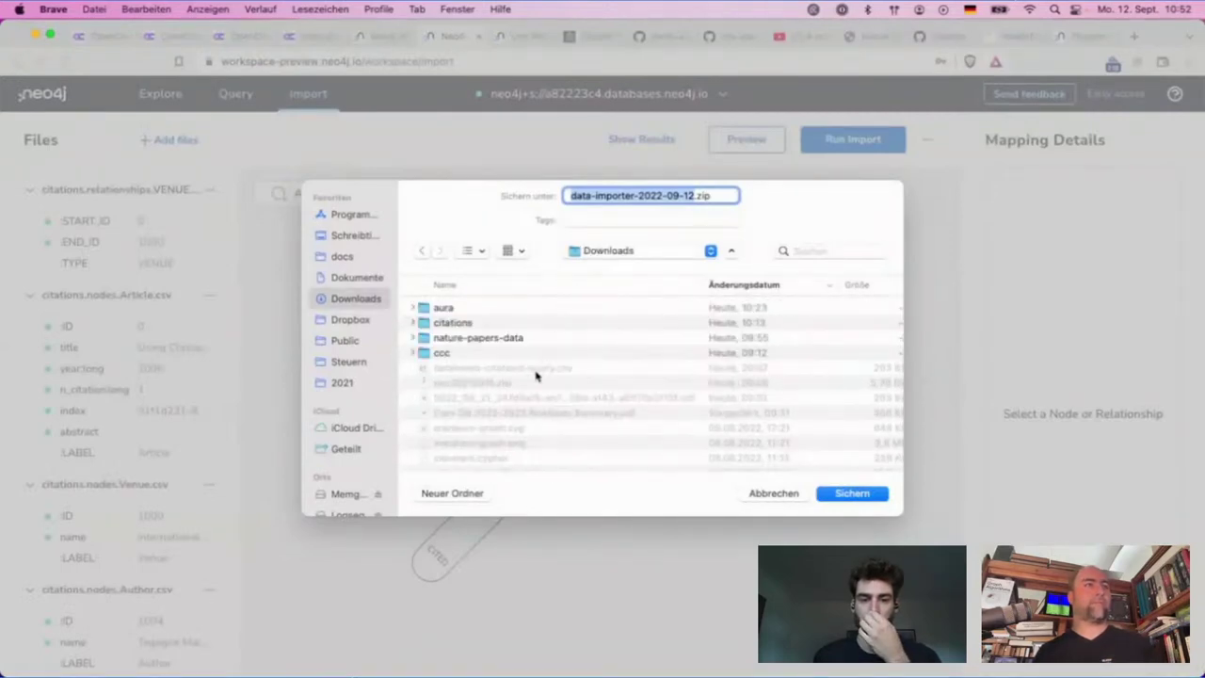
double_click(504, 323)
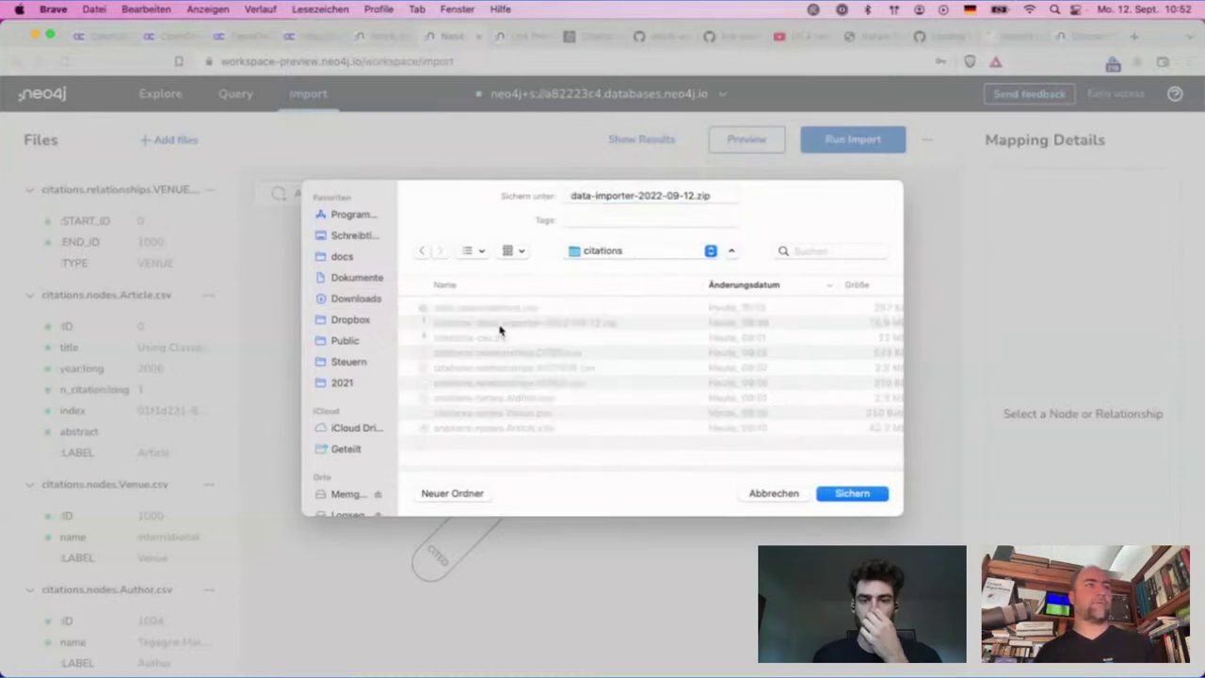
left_click(530, 325)
left_click(852, 492)
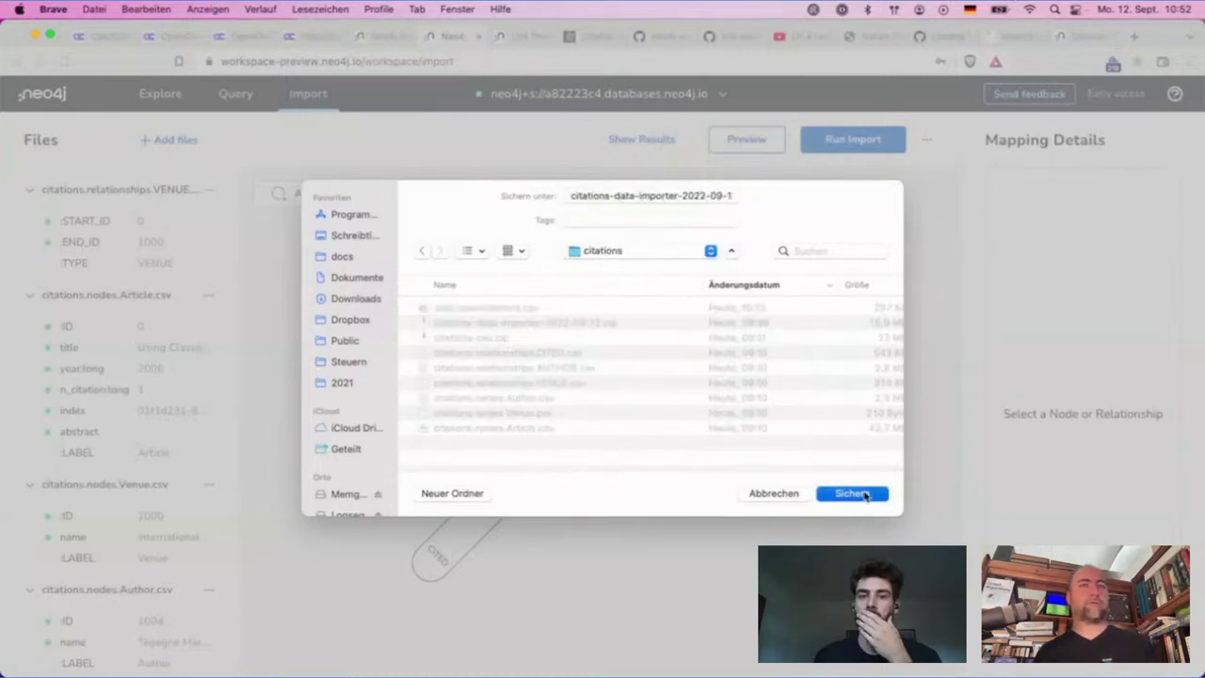
left_click(679, 433)
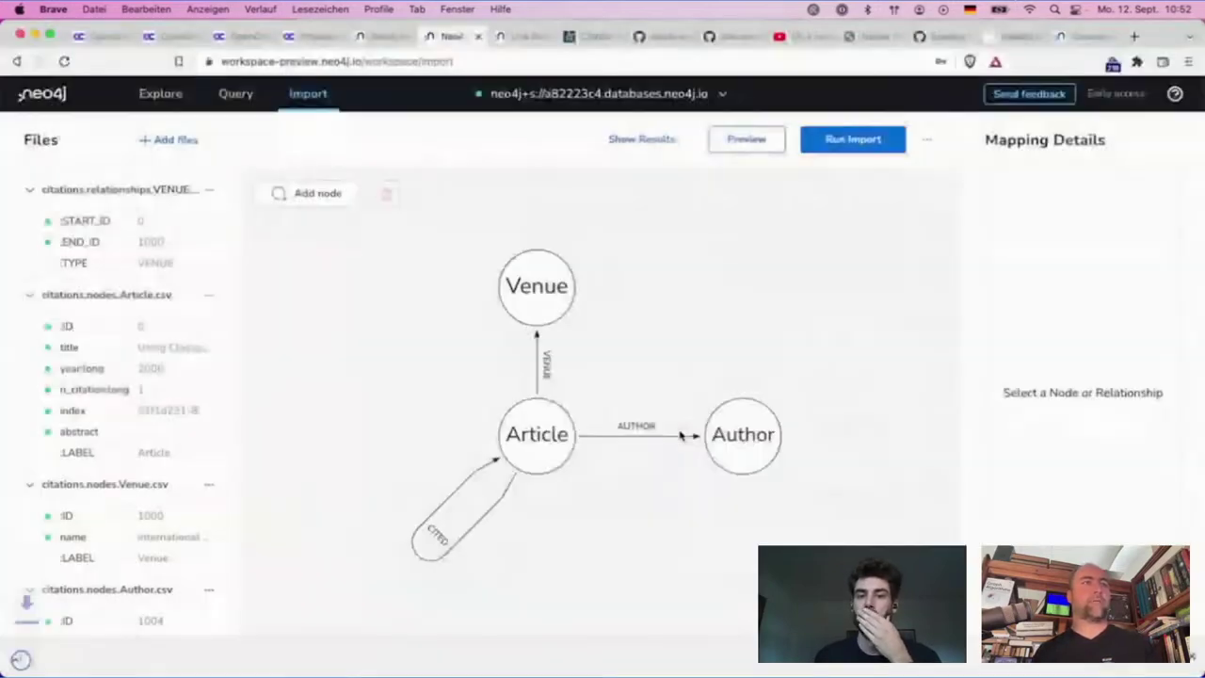
- View the importer's options for opening a model and check the Citations instance's details in the AuraDB console
left_click(927, 140)
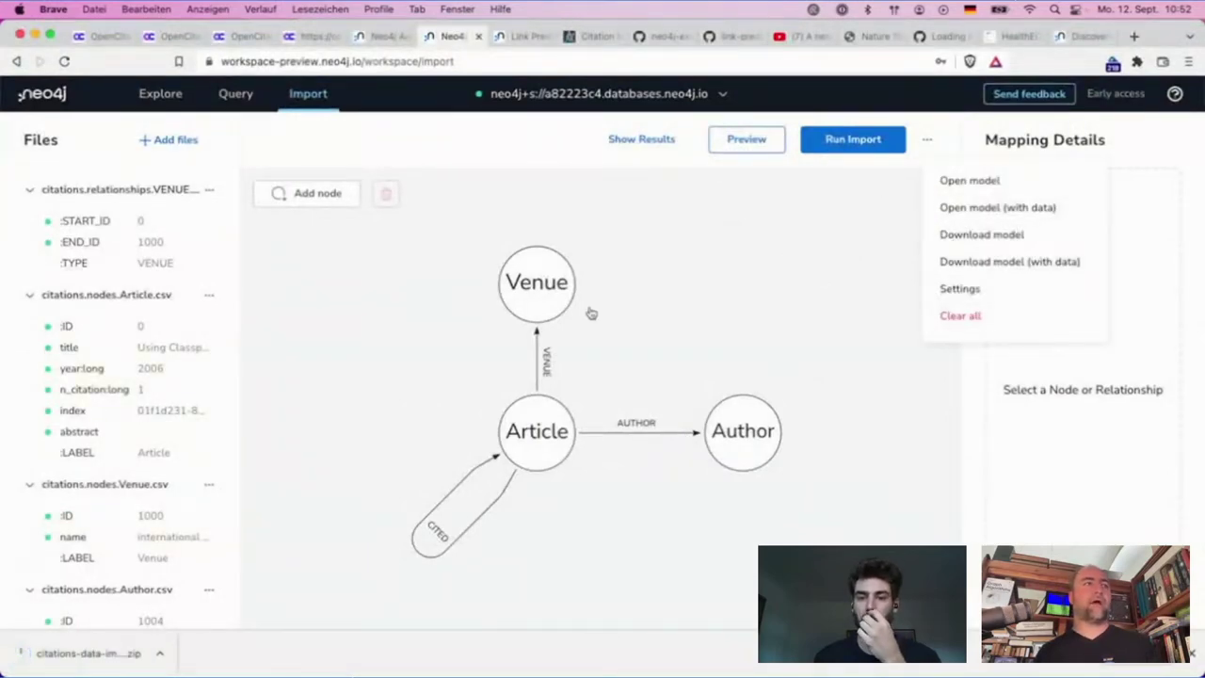
left_click(455, 297)
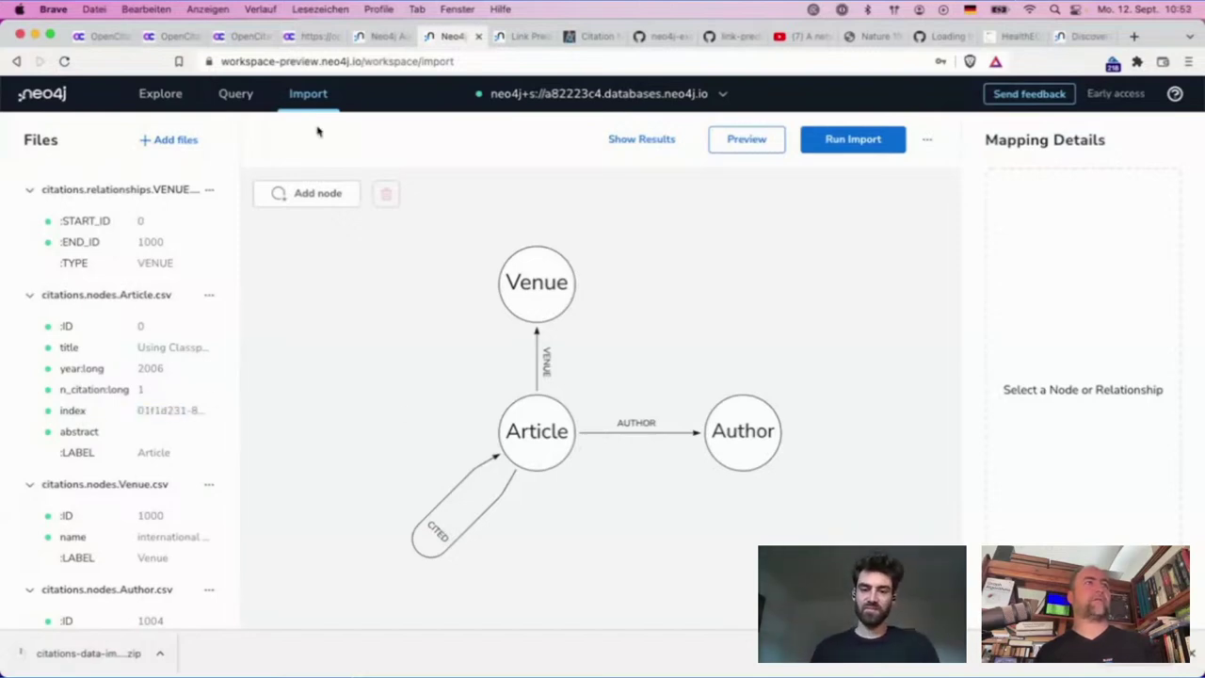
left_click(359, 33)
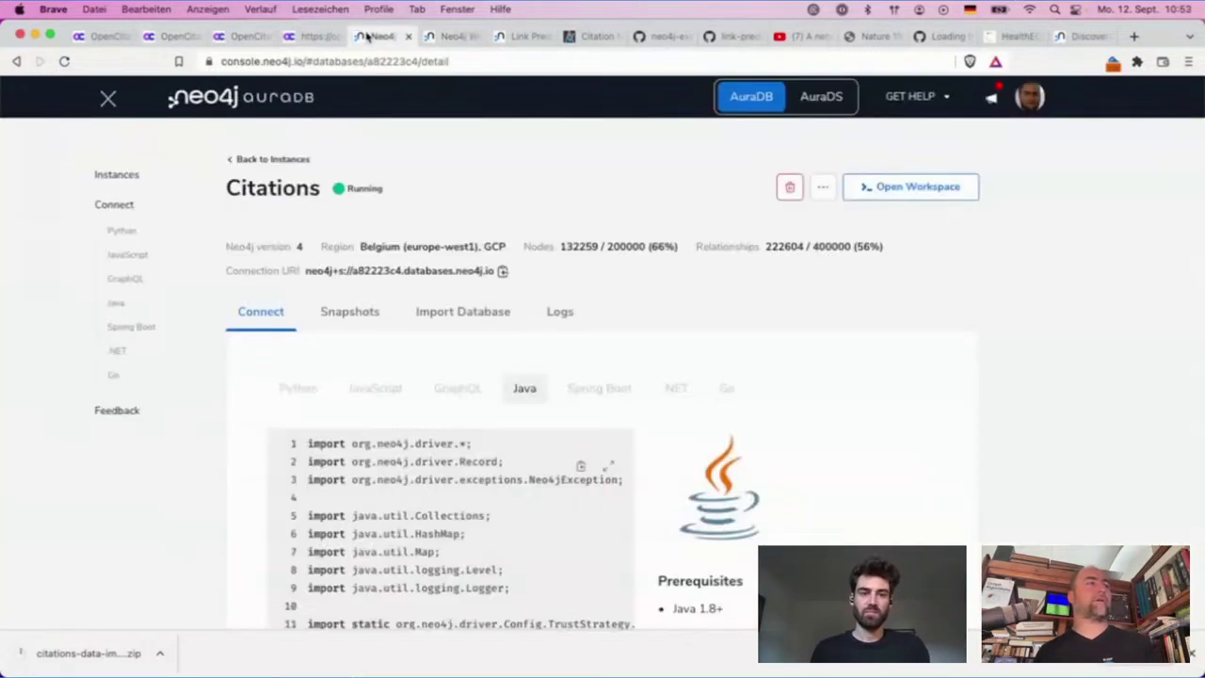
left_click(446, 38)
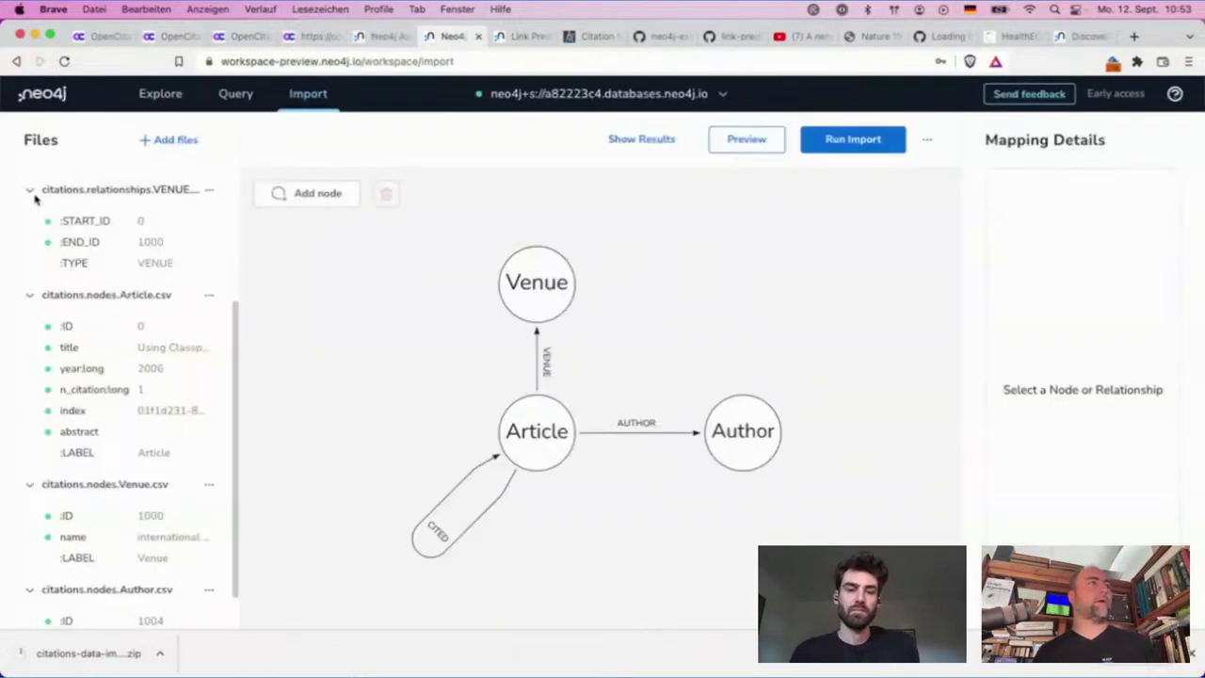
- Display sample Article nodes in the Query view, hide the database information and inspect one article's properties, highlighting its index value
left_click(175, 100)
left_click(236, 94)
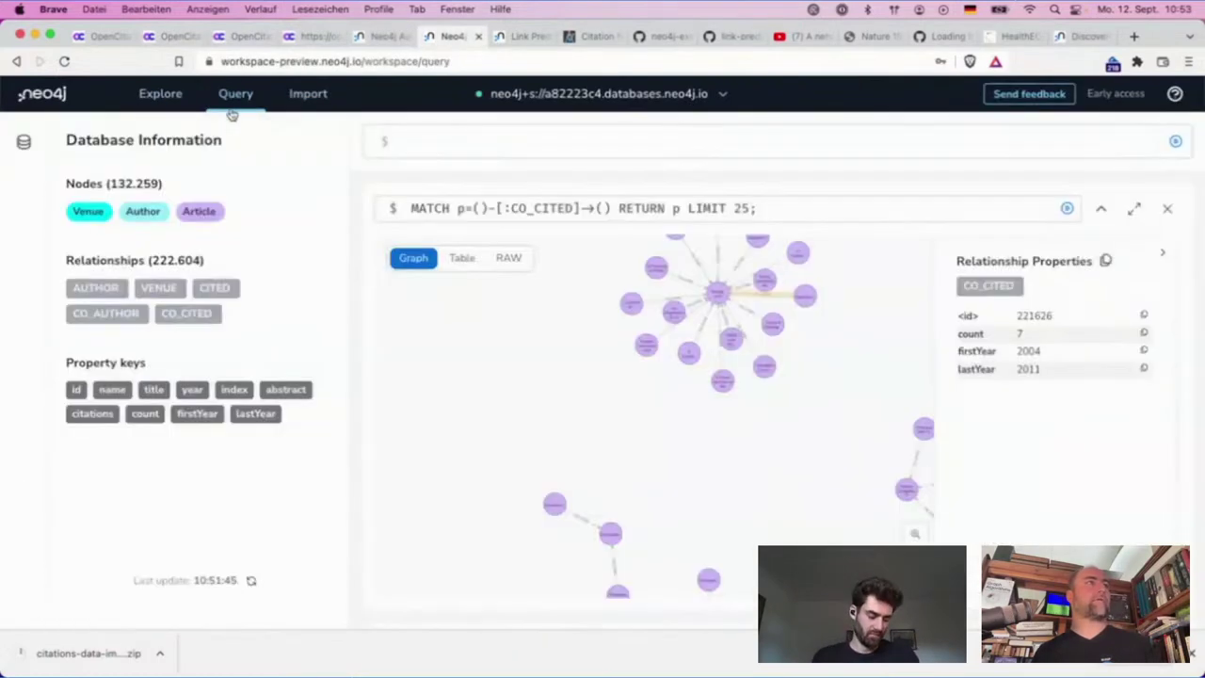
left_click(189, 213)
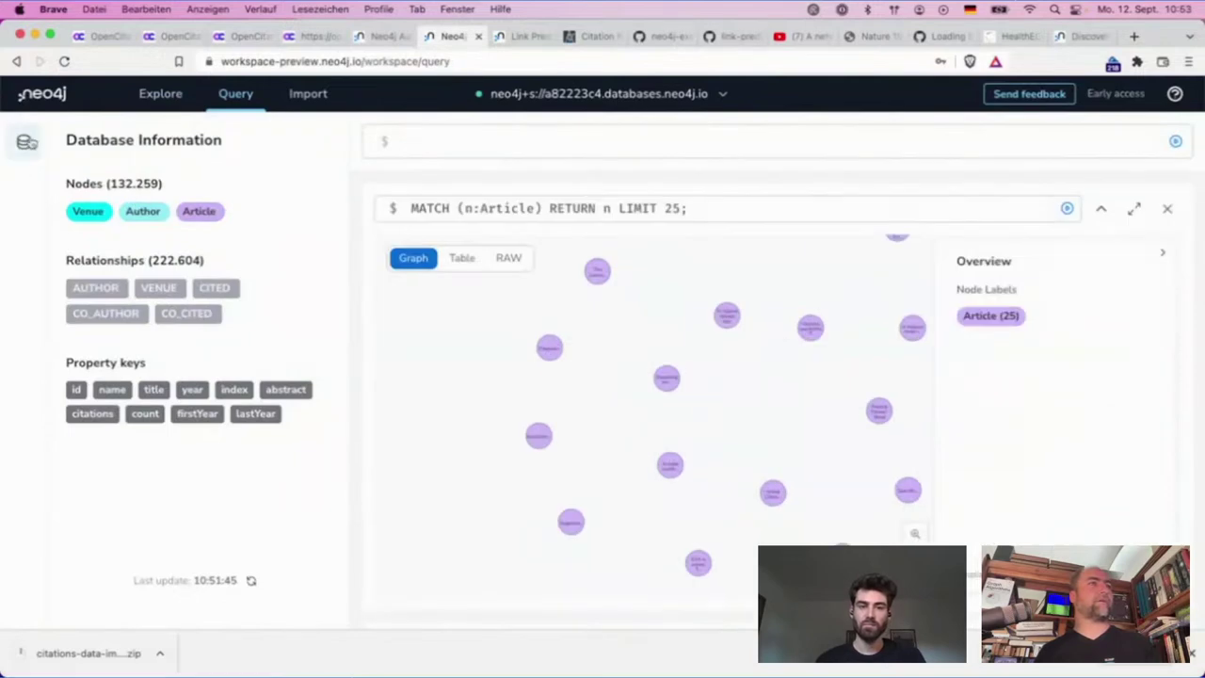
left_click(24, 141)
left_click(762, 329)
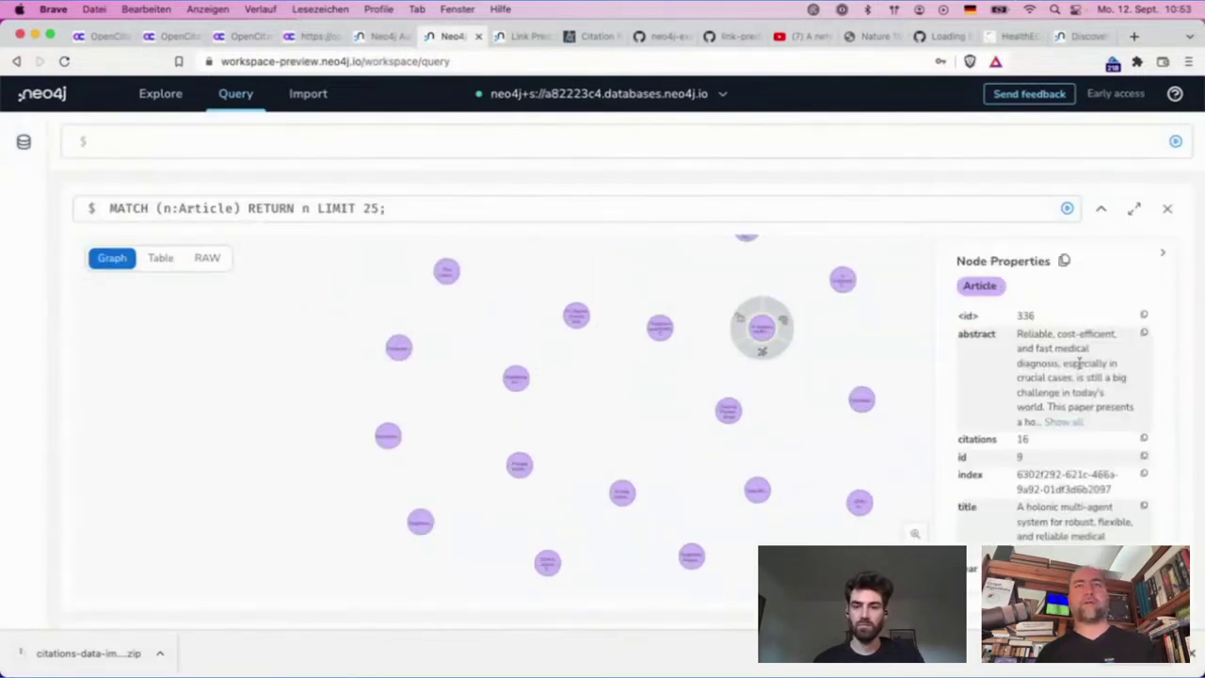
scroll(1098, 393, "down", 2)
left_click_drag(1116, 400, 1017, 378)
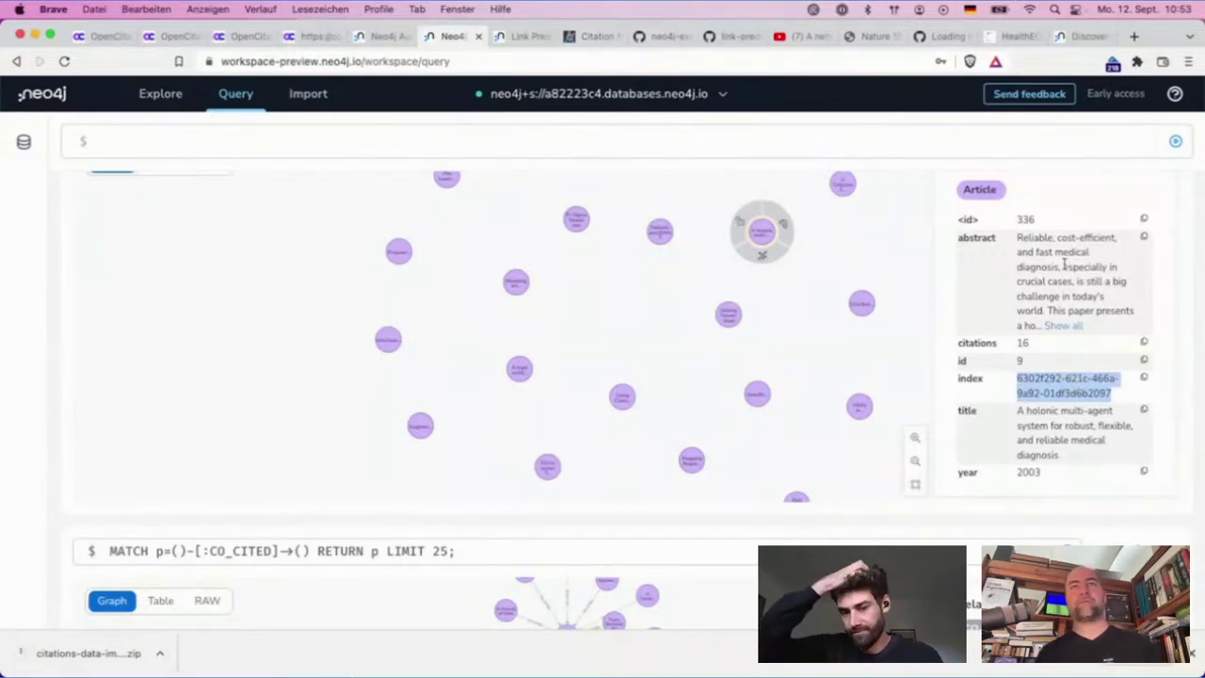
- Check the Citations instance's details in the AuraDB console and return to the workspace's Query view
scroll(1069, 391, "down", 1)
scroll(1036, 376, "up", 3)
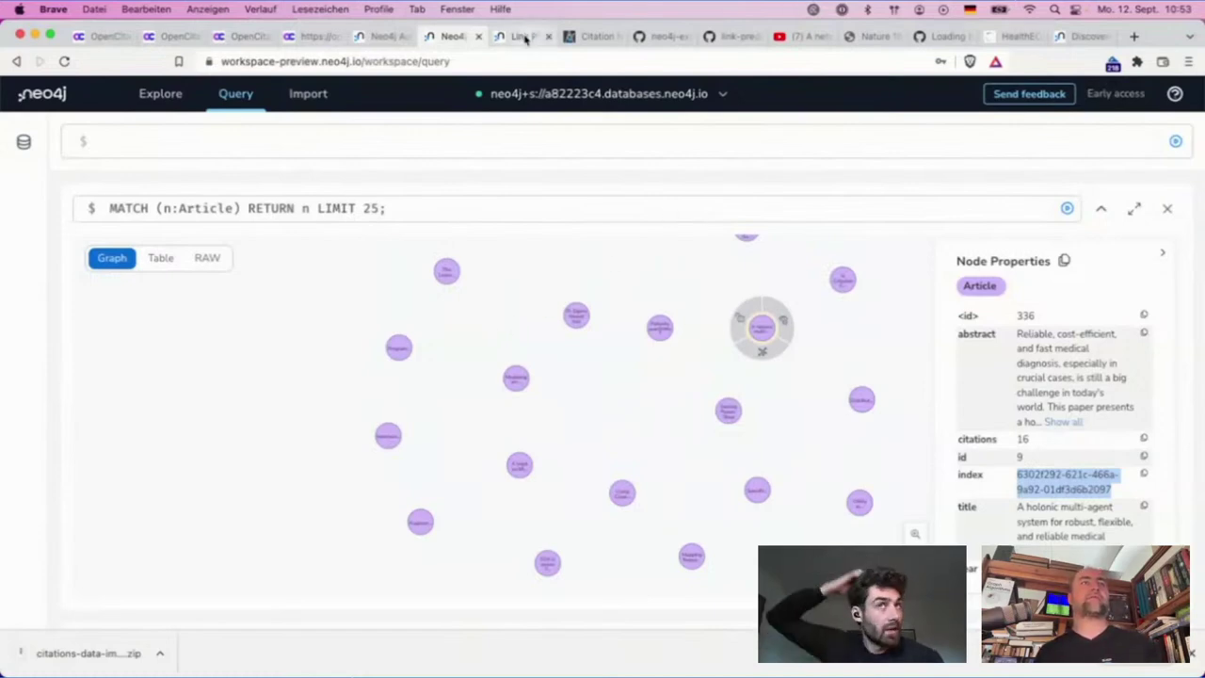
left_click(381, 38)
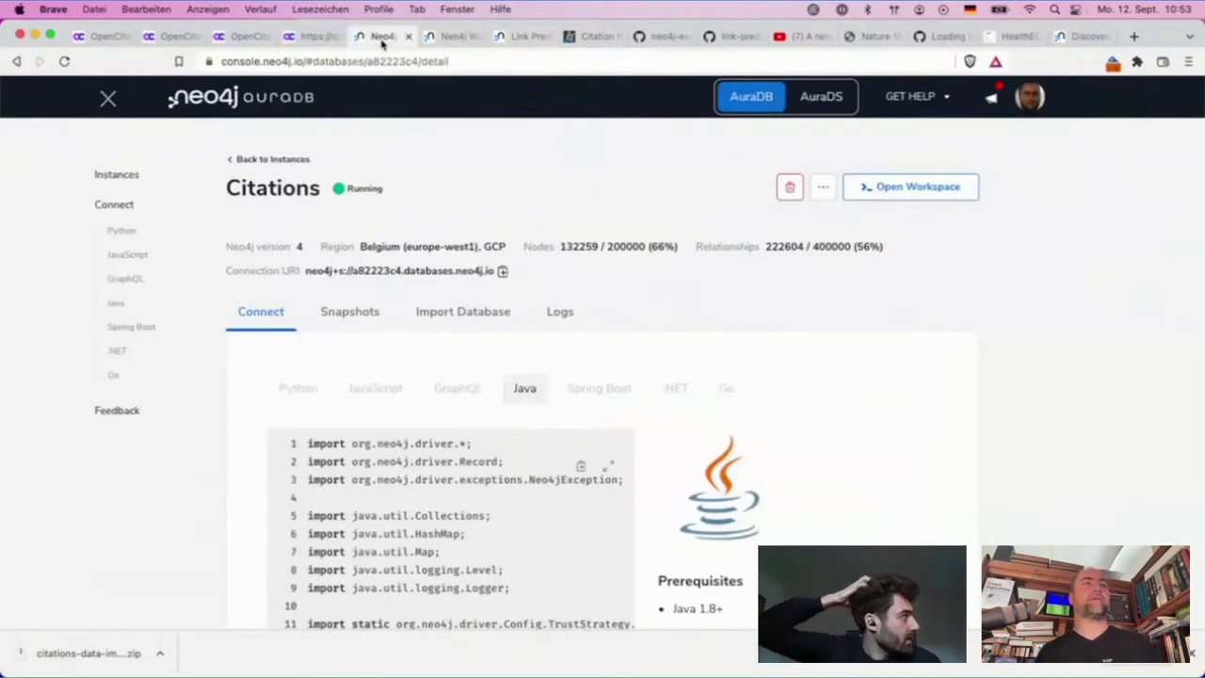
left_click(452, 37)
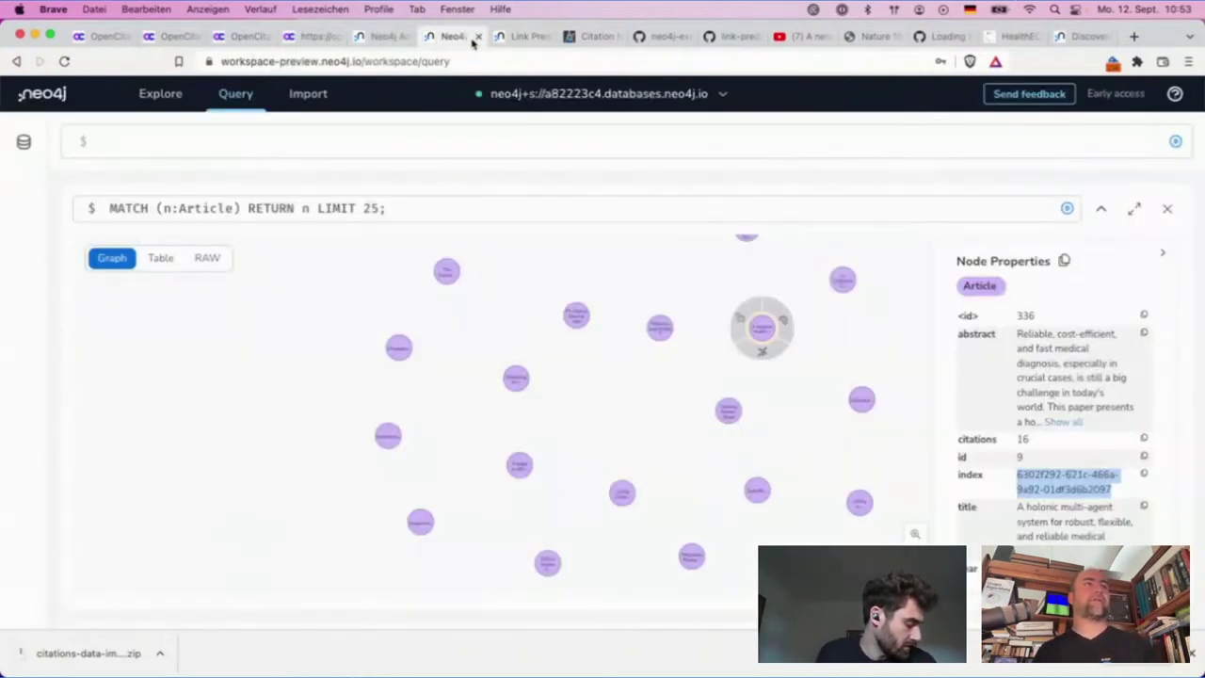
- Clear the whole existing data model and file mapping from the data importer
left_click(307, 93)
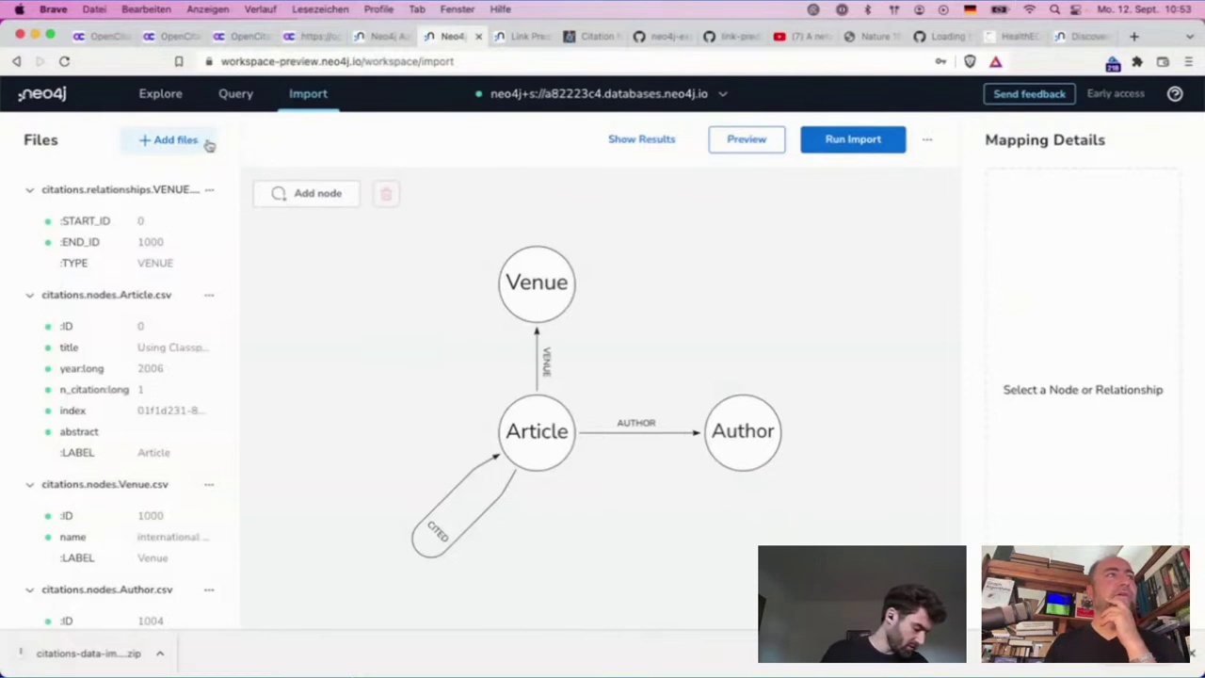
left_click(209, 191)
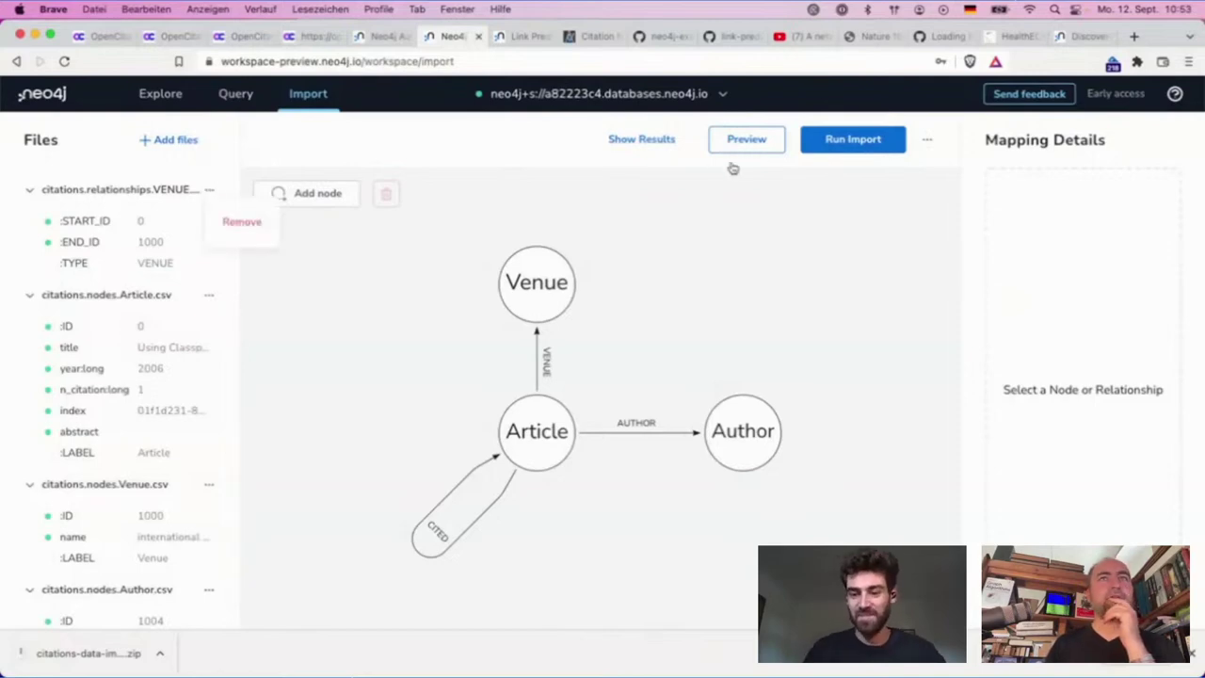
left_click(927, 140)
left_click(960, 316)
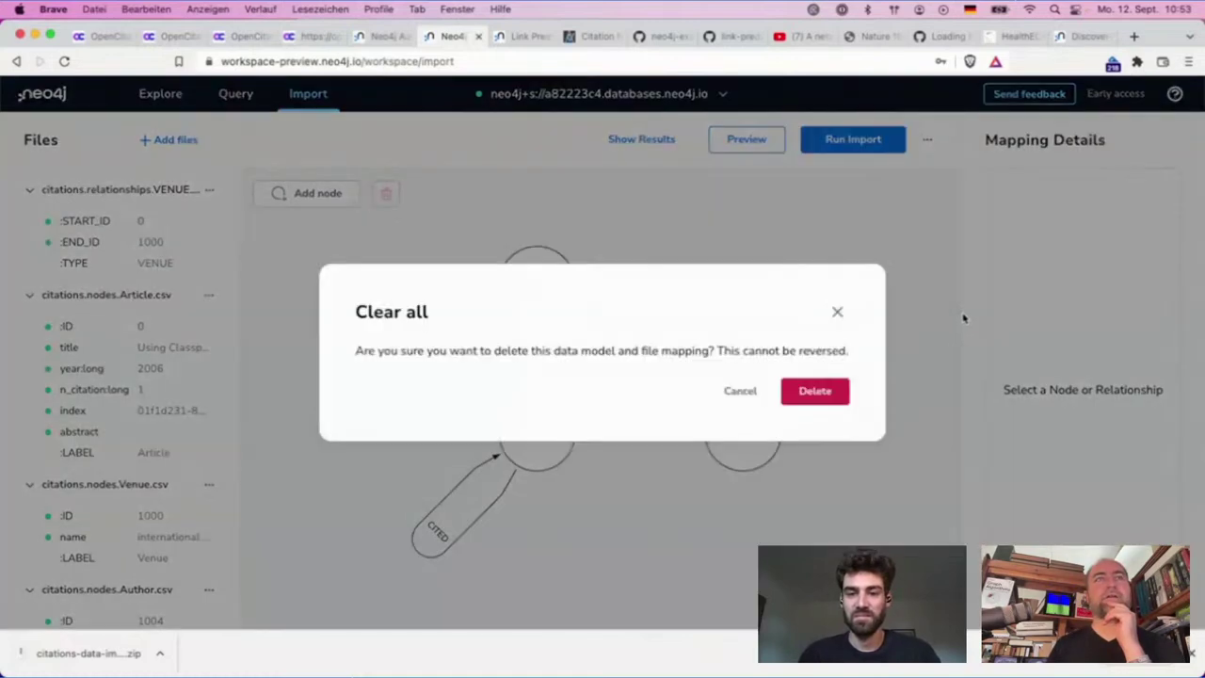
left_click(815, 392)
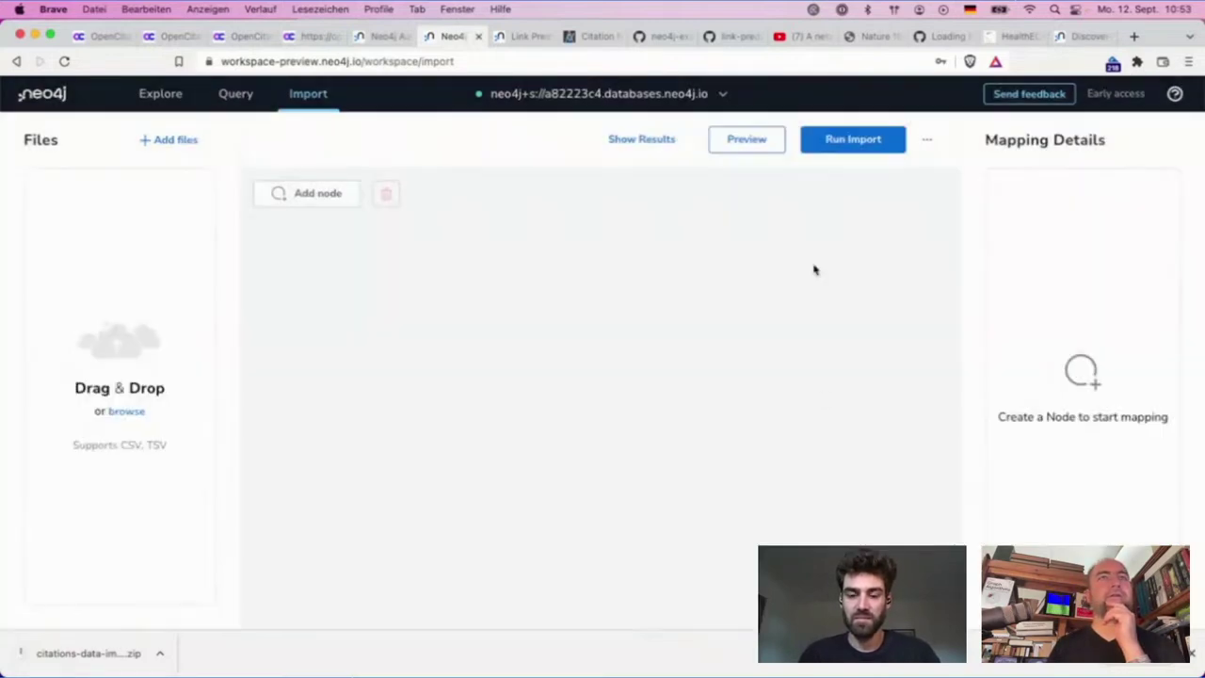
- Add cociteNodes.csv and cociteEdges.csv from the nature-papers-data folder to the importer's files
left_click(160, 141)
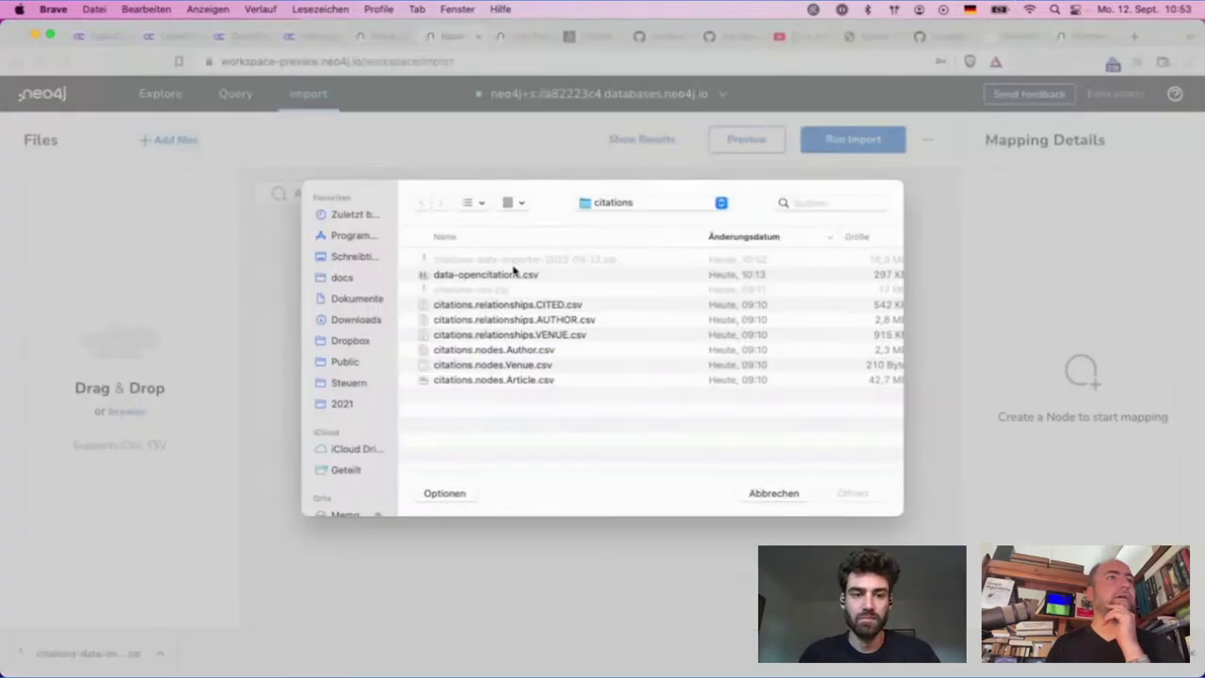
key("super+Up")
double_click(448, 292)
left_click(474, 260)
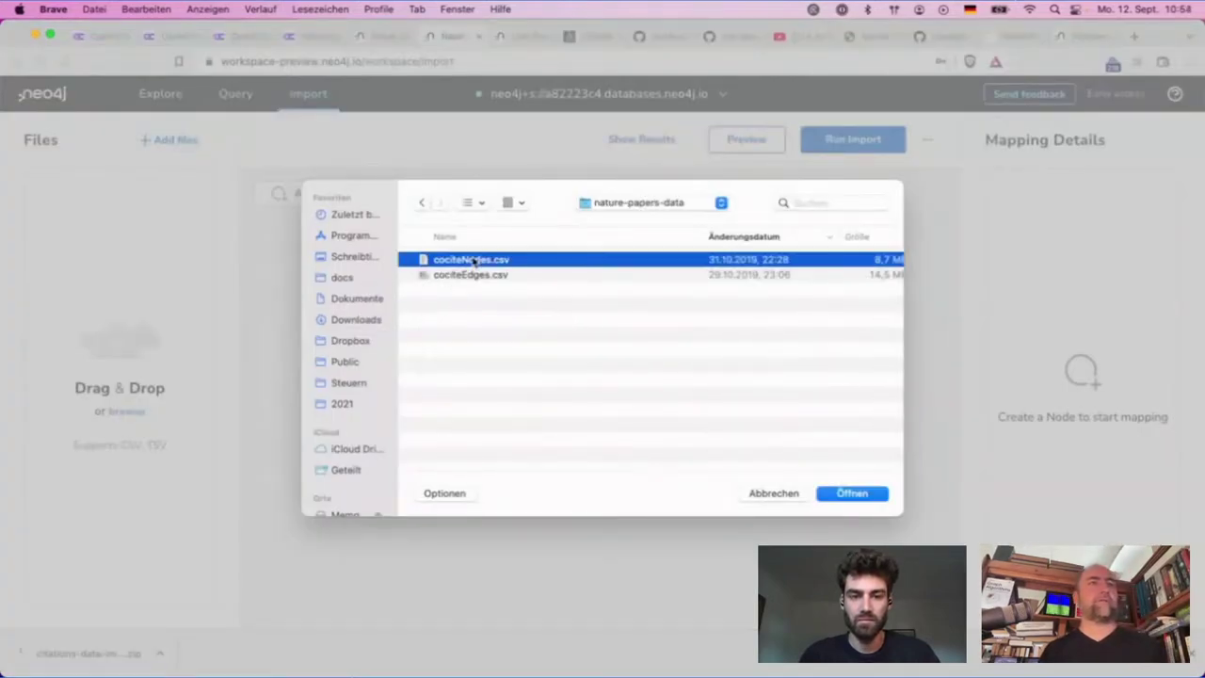
key("shift+Down")
key("Return")
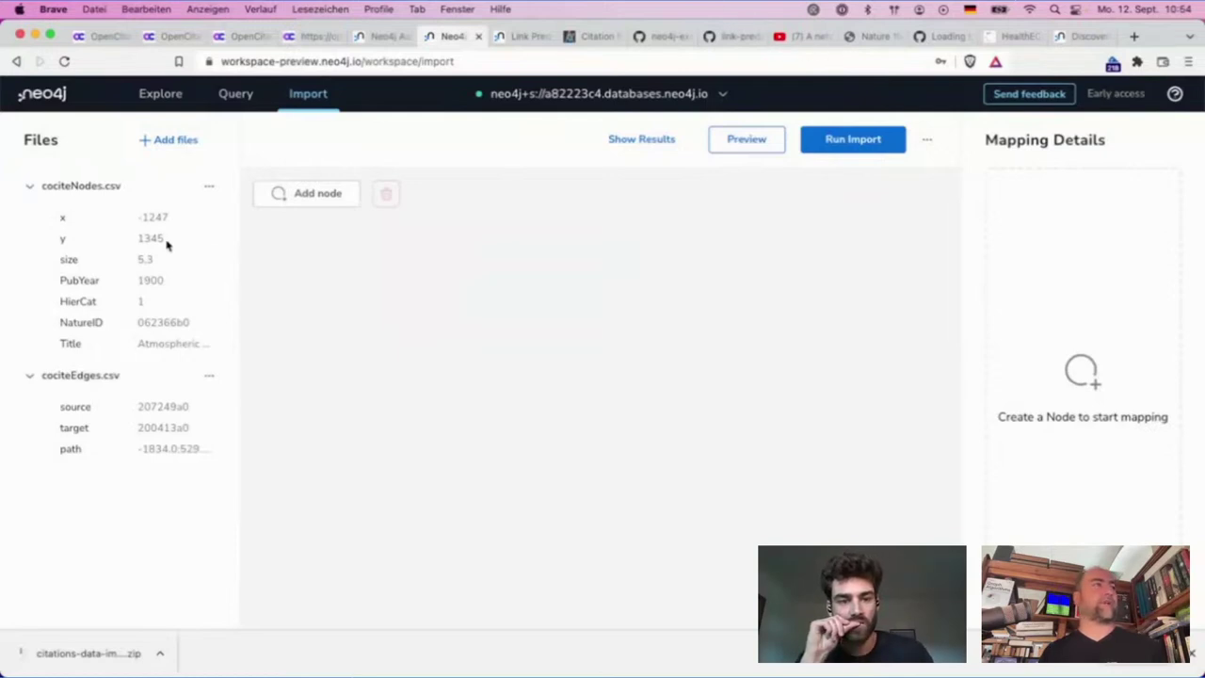
- Examine the sample values of the cociteNodes.csv and cociteEdges.csv columns, including coordinates, size, PubYear, source and target
left_click_drag(170, 247, 139, 214)
left_click_drag(52, 218, 196, 250)
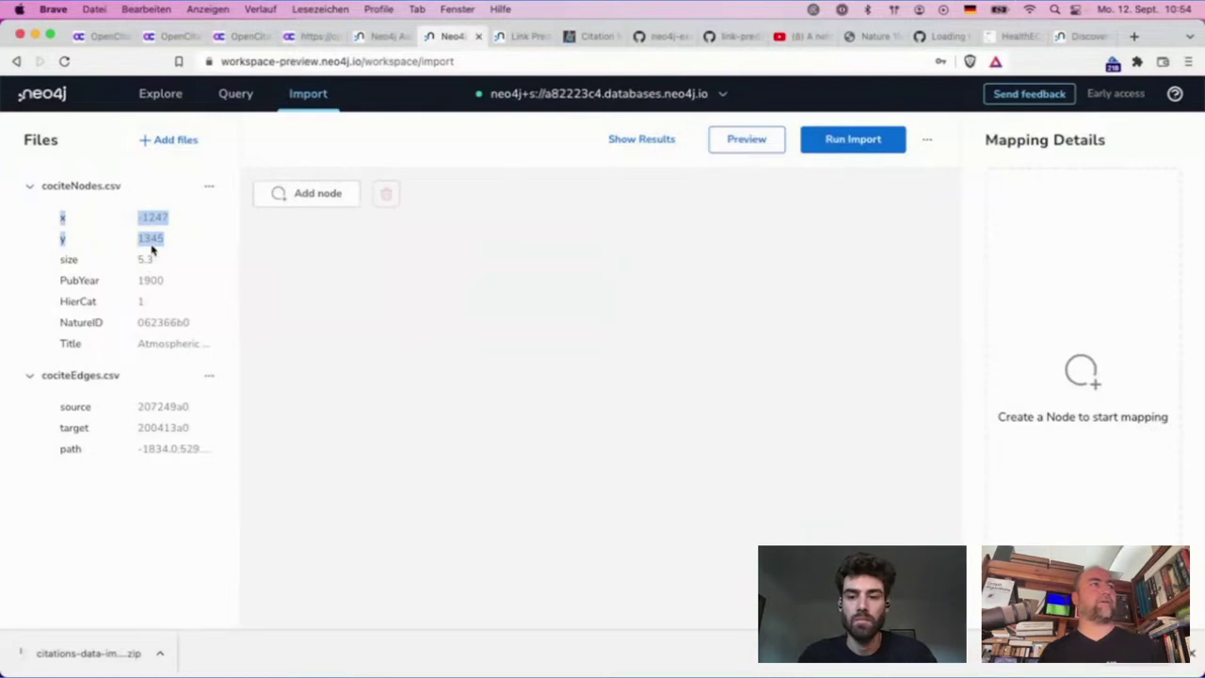
left_click_drag(150, 262, 140, 262)
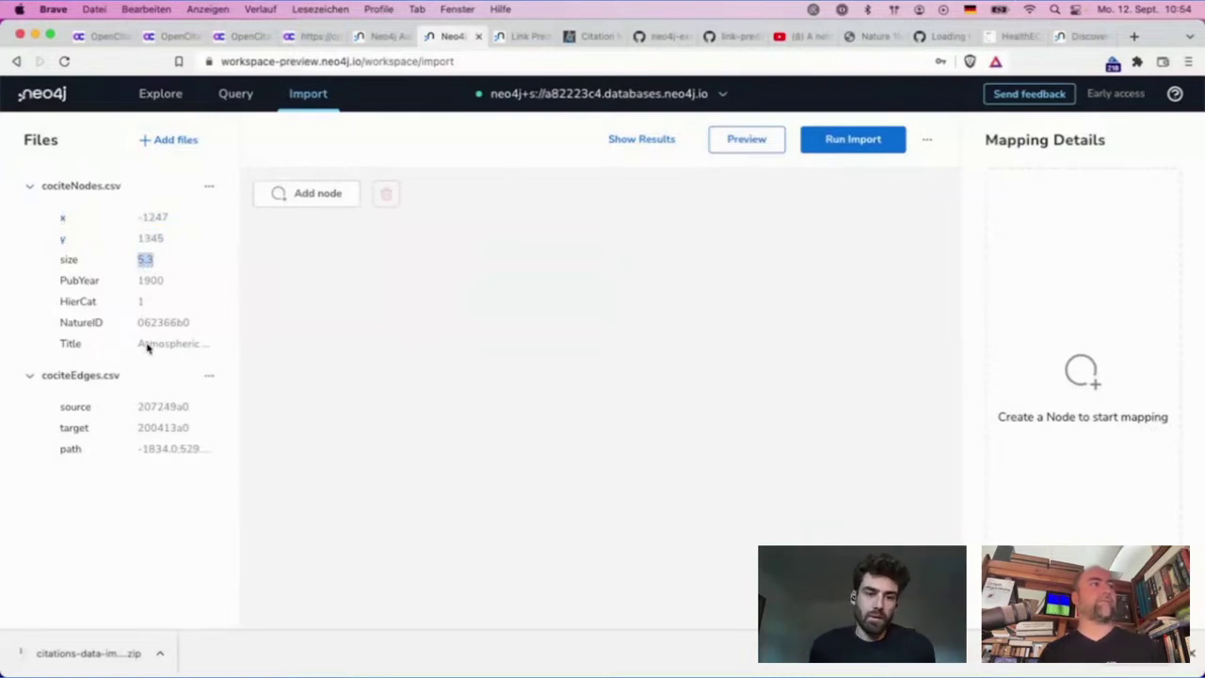
double_click(148, 280)
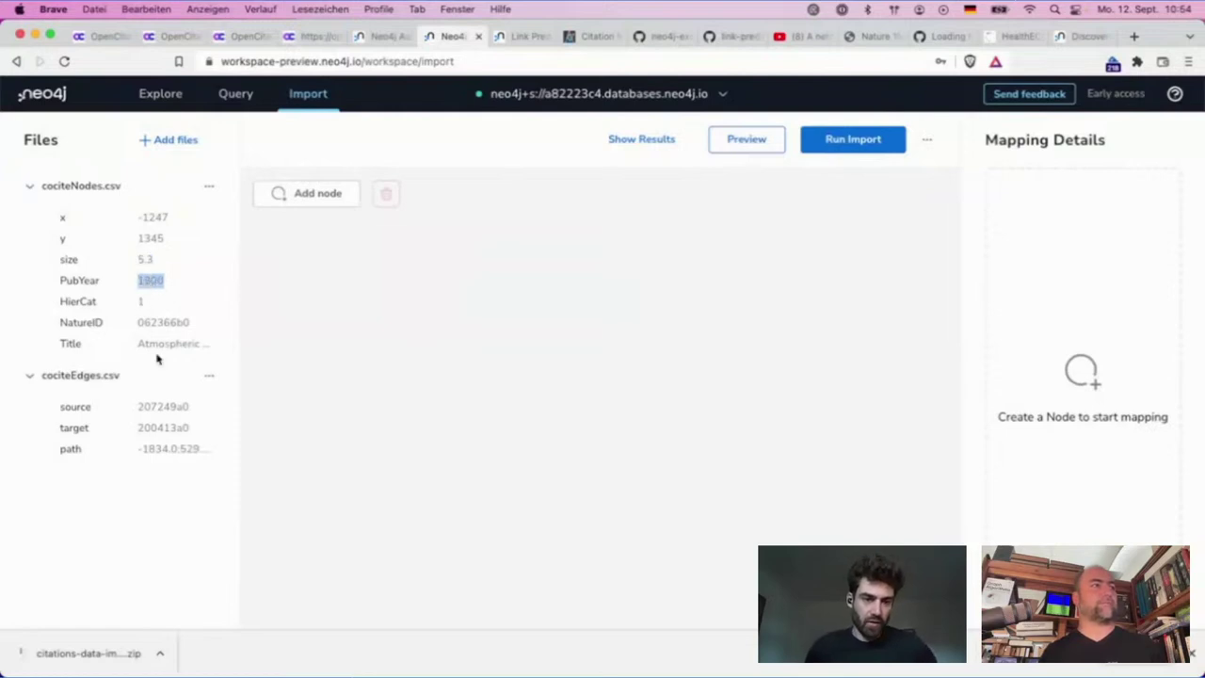
double_click(165, 408)
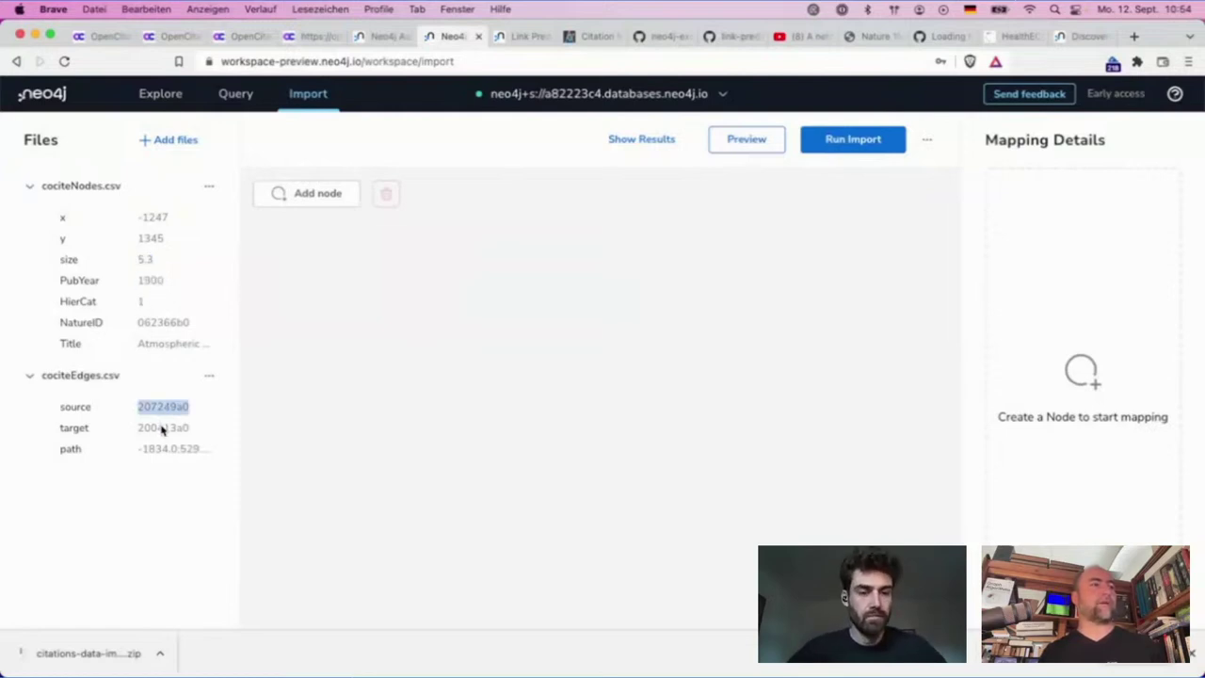
double_click(162, 428)
double_click(158, 282)
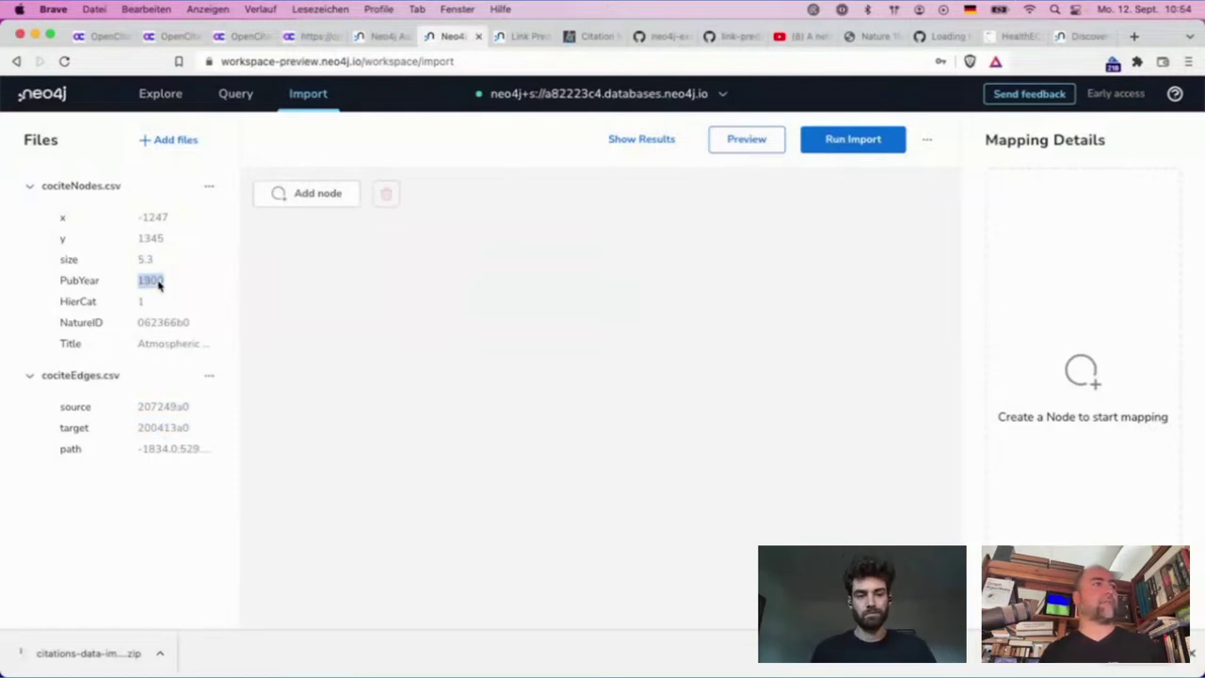
- Add a node labelled Article to the model and assign cociteNodes.csv as its source file
left_click(312, 195)
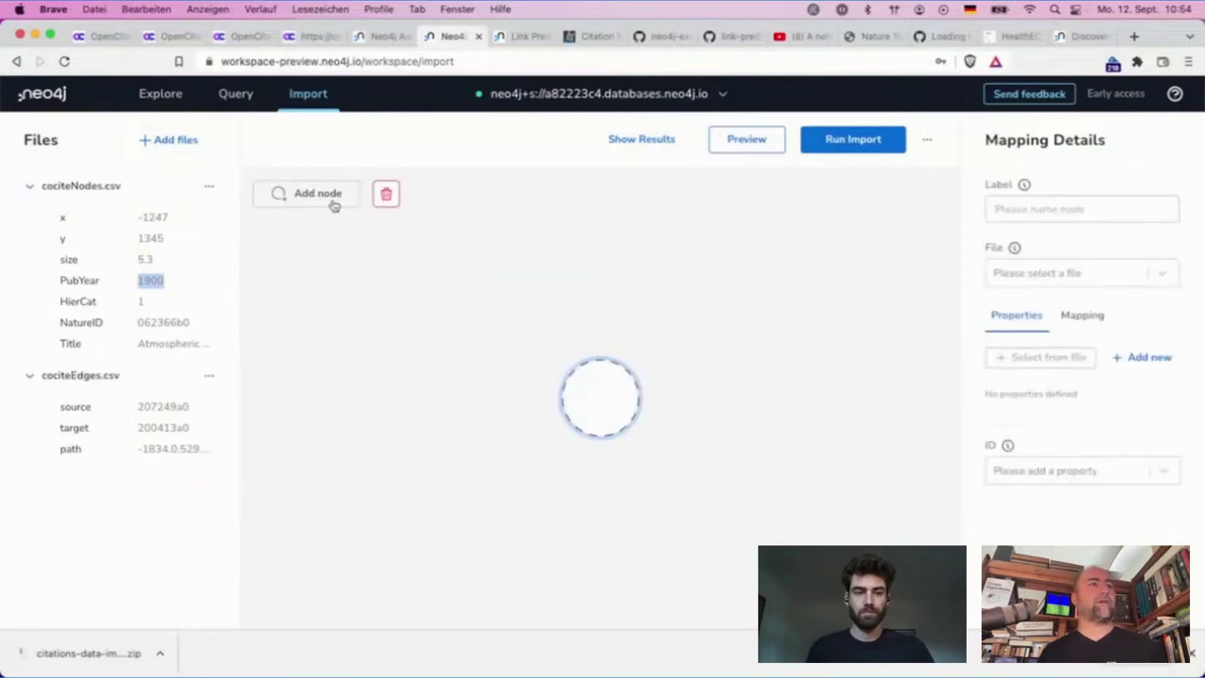
type("Article")
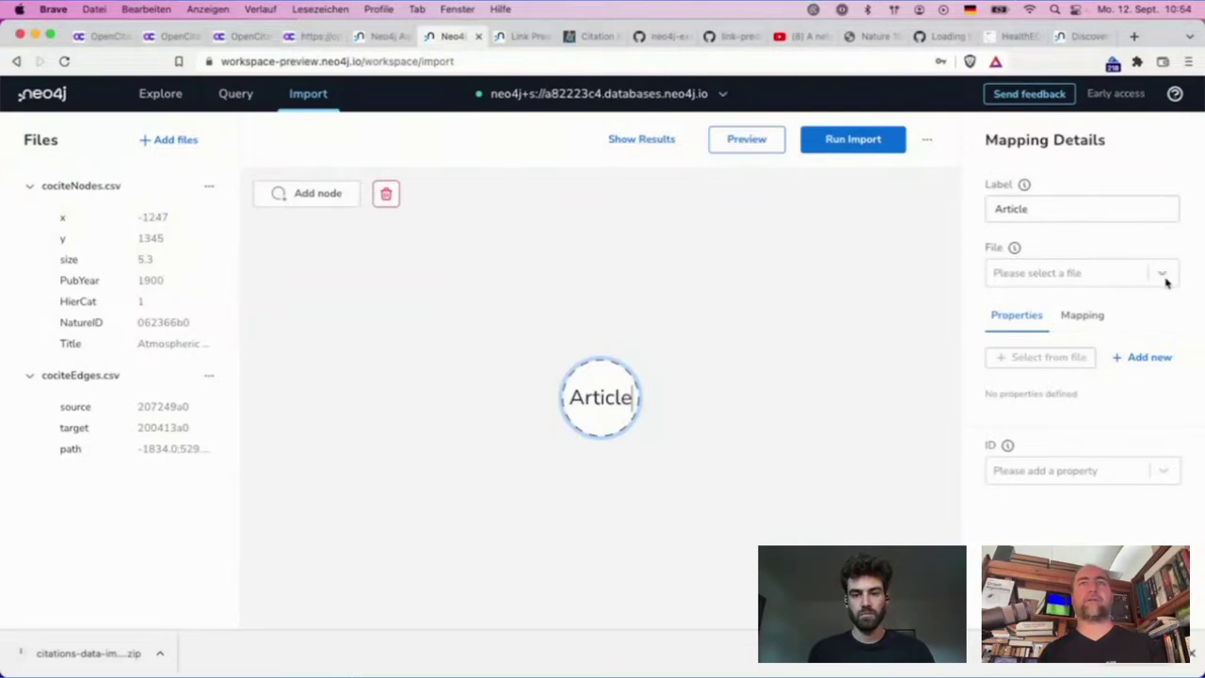
left_click(1165, 274)
left_click(1118, 323)
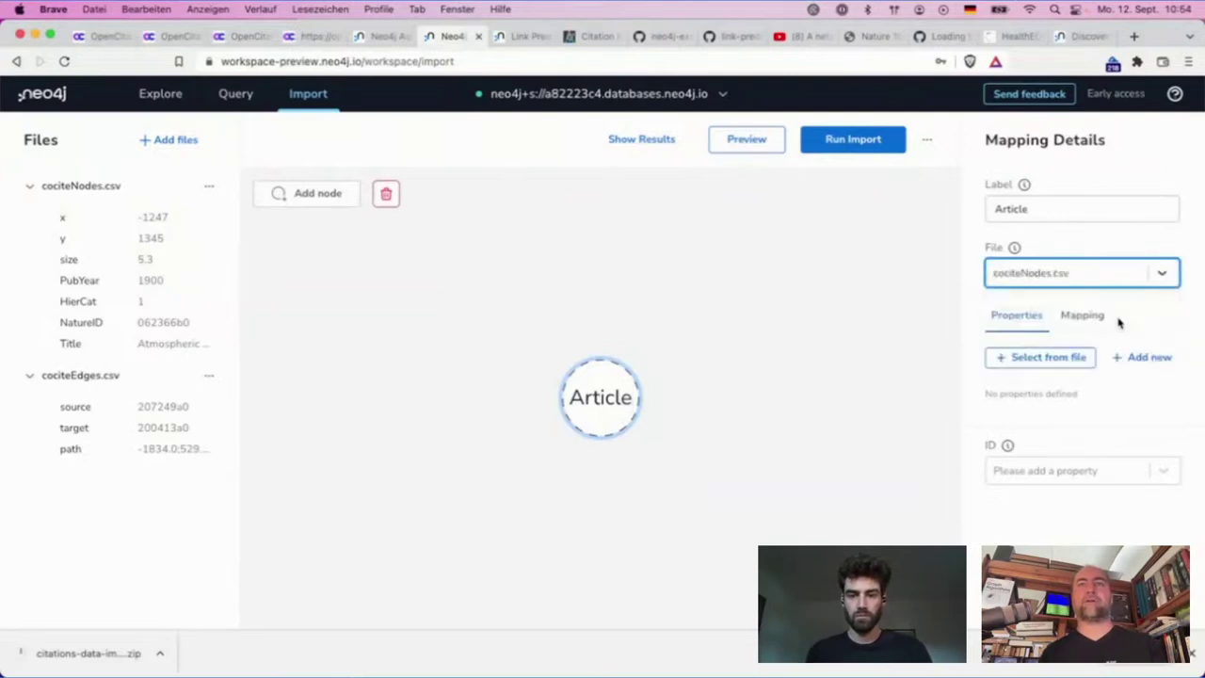
- Give the Article node the PubYear, HierCat, NatureID and Title properties from its file, with NatureID as the ID
left_click(1064, 356)
left_click(729, 463)
left_click(729, 488)
left_click(724, 511)
left_click(724, 534)
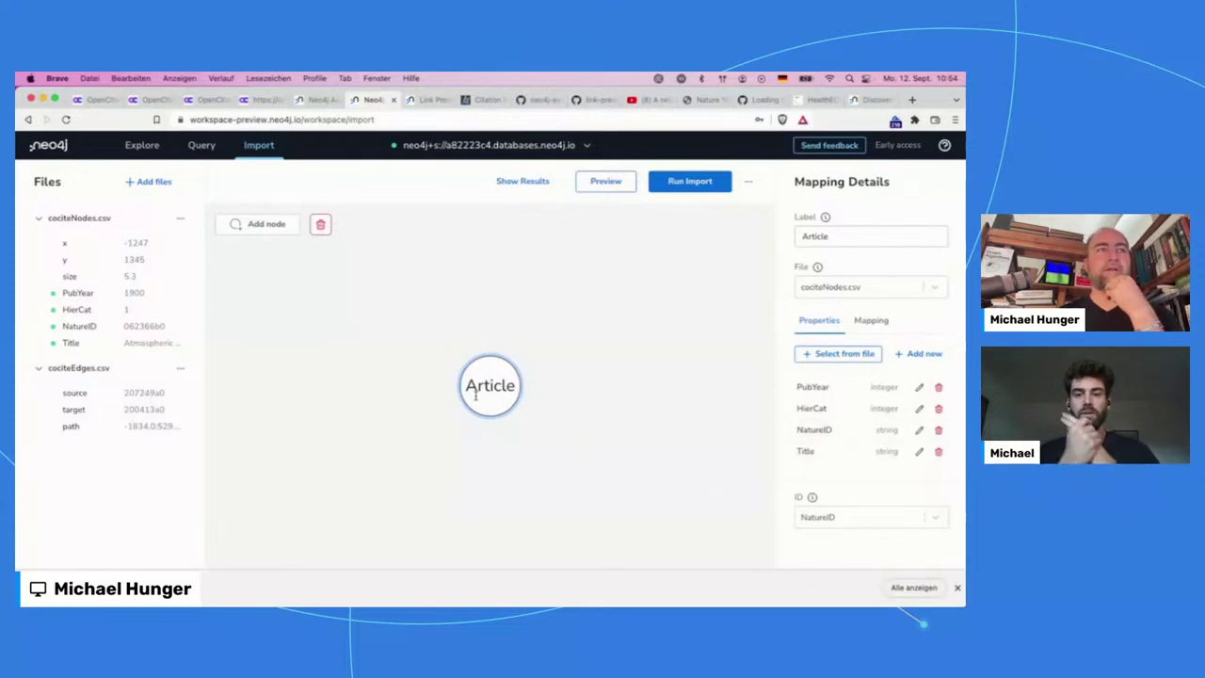
- Create a relationship from the Article node back to itself and name its type CO_CITED
left_click_drag(527, 386, 502, 406)
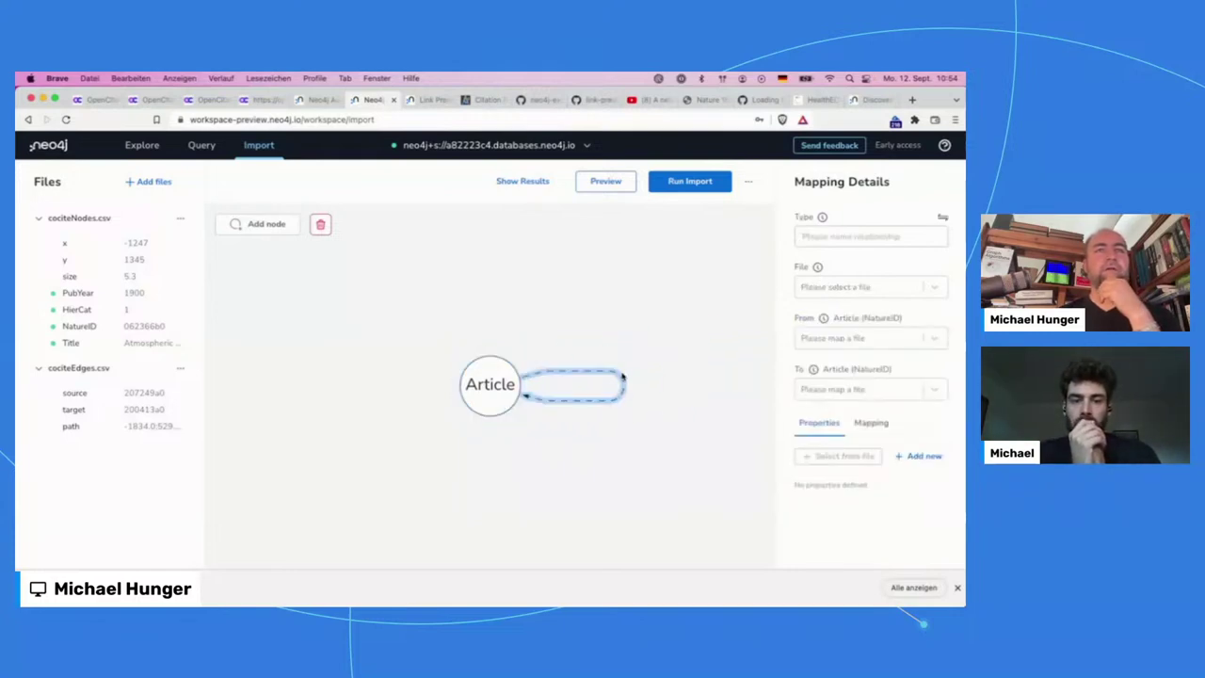
left_click(622, 378)
left_click(621, 379)
type("CO_CITED")
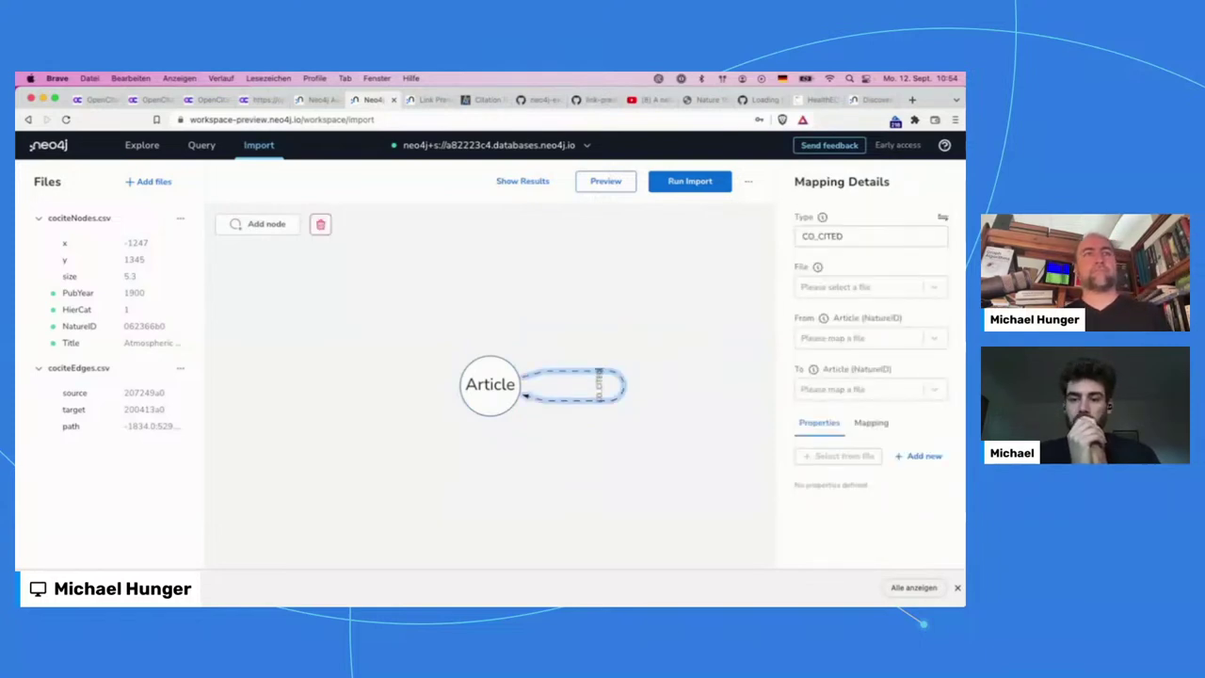
left_click(654, 355)
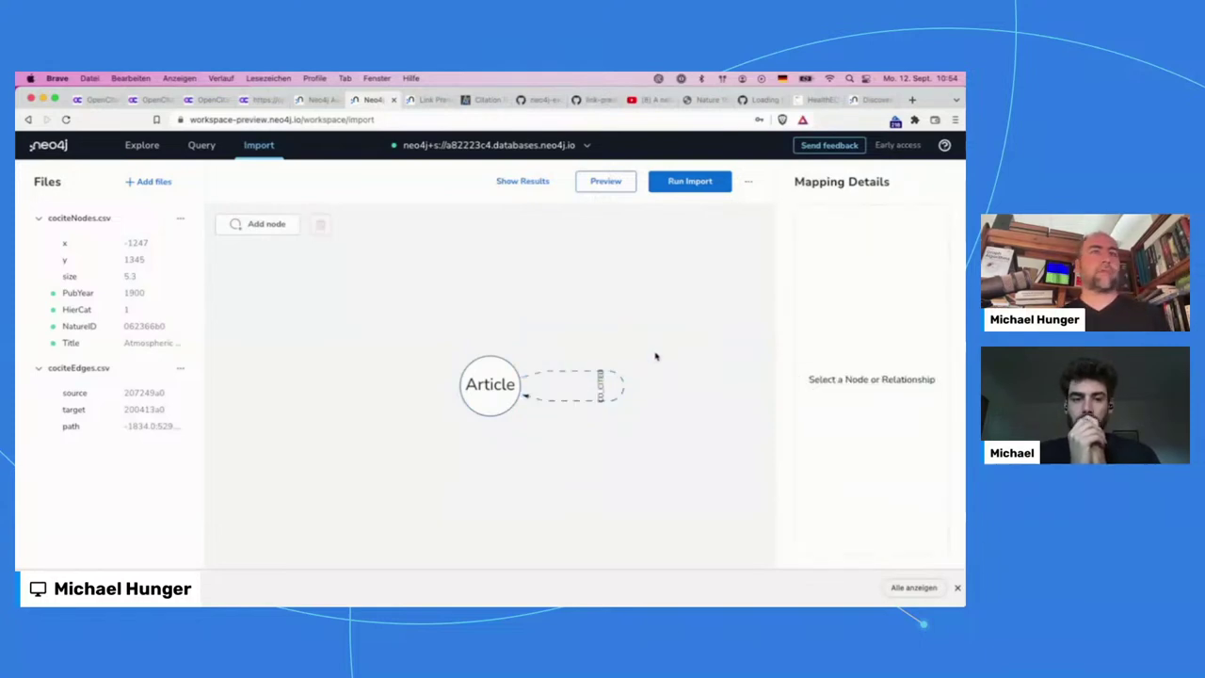
- Map the CO_CITED relationship to cociteEdges.csv, using source as the From field and target as the To field
left_click(620, 400)
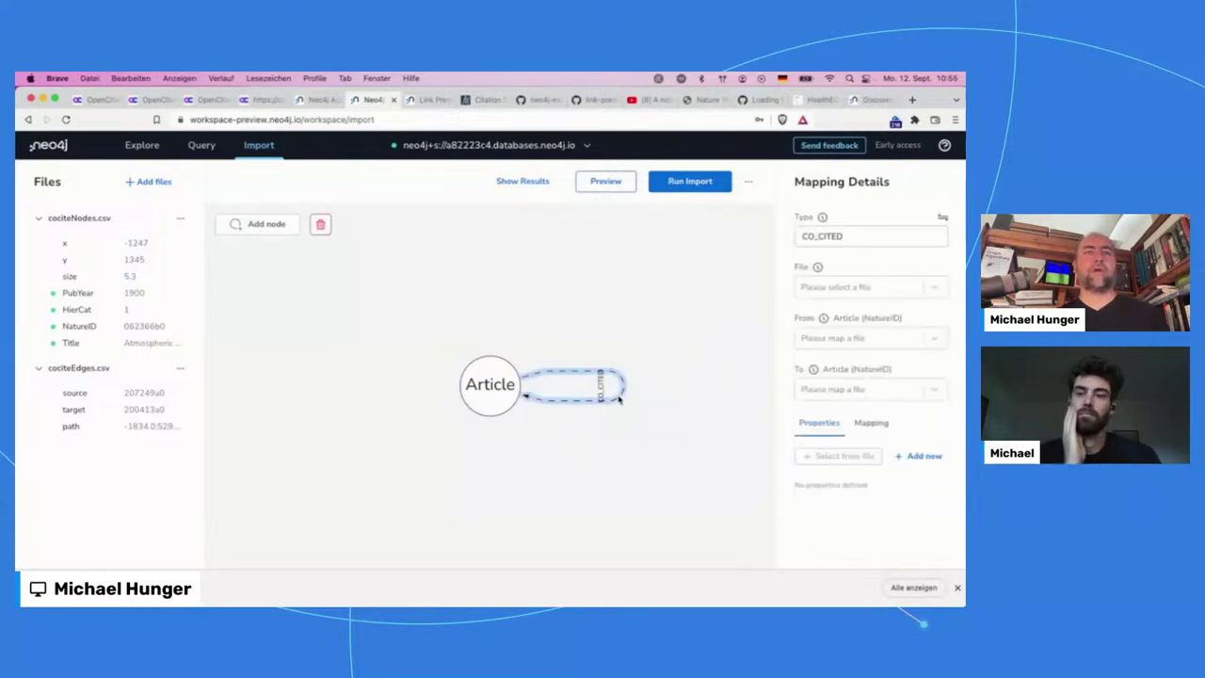
left_click(930, 291)
left_click(906, 346)
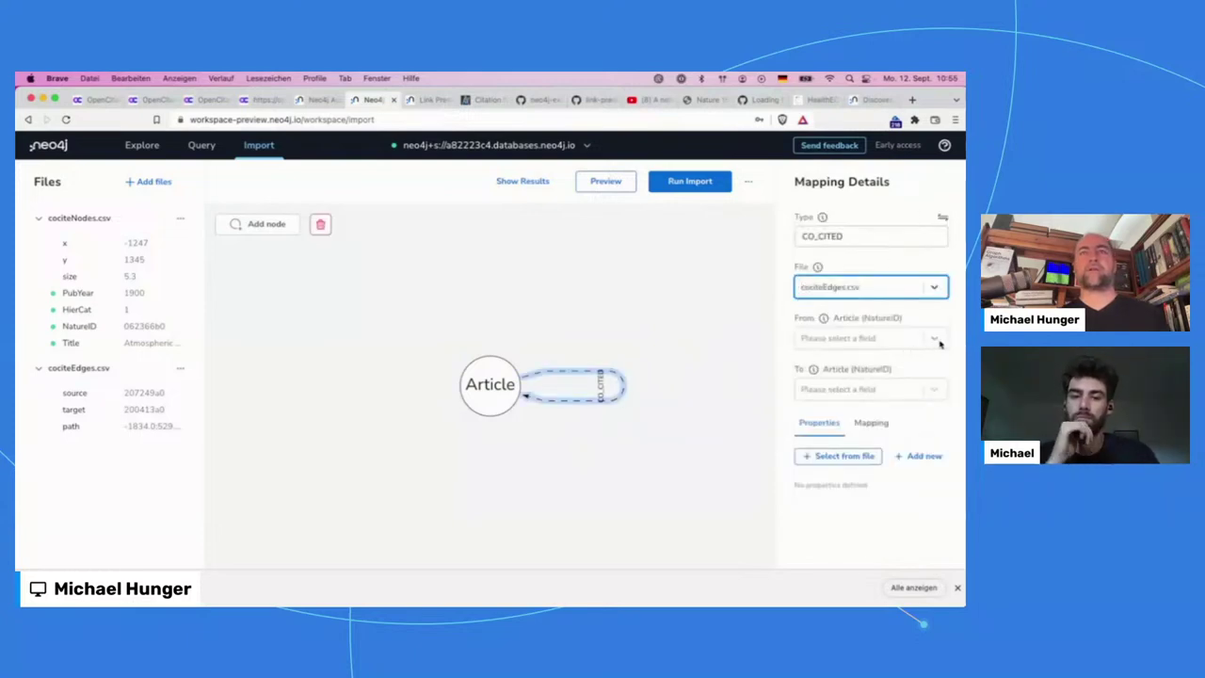
left_click(938, 341)
left_click(885, 375)
left_click(918, 388)
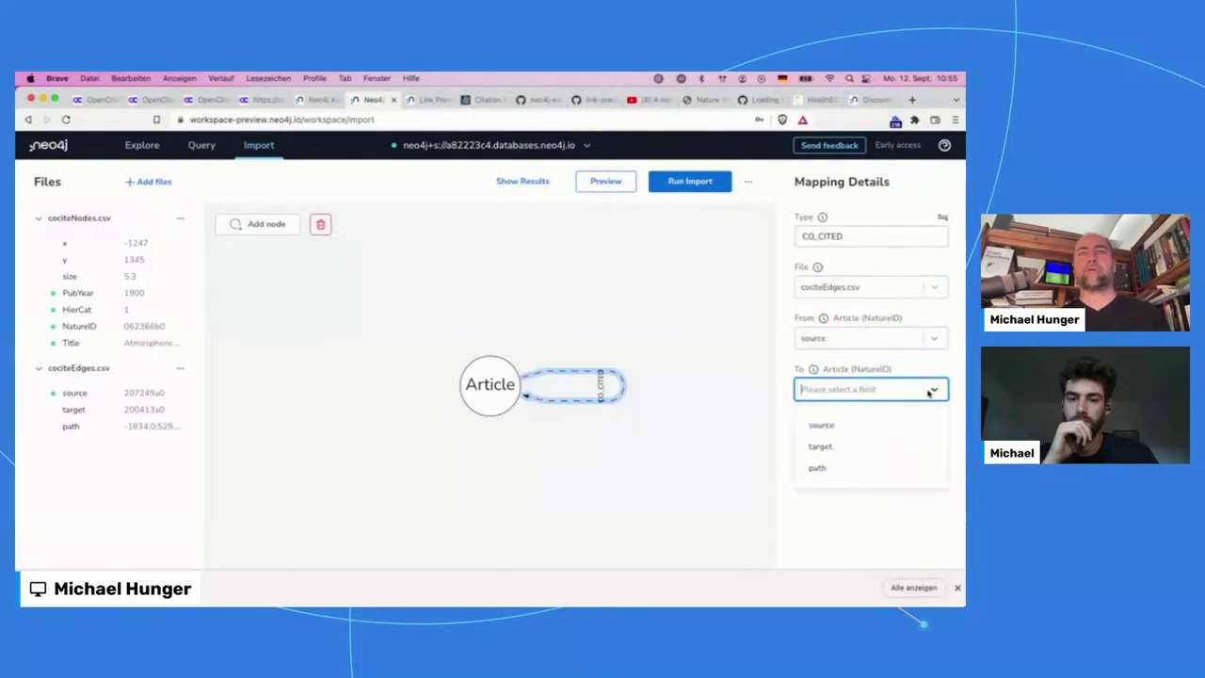
left_click(896, 448)
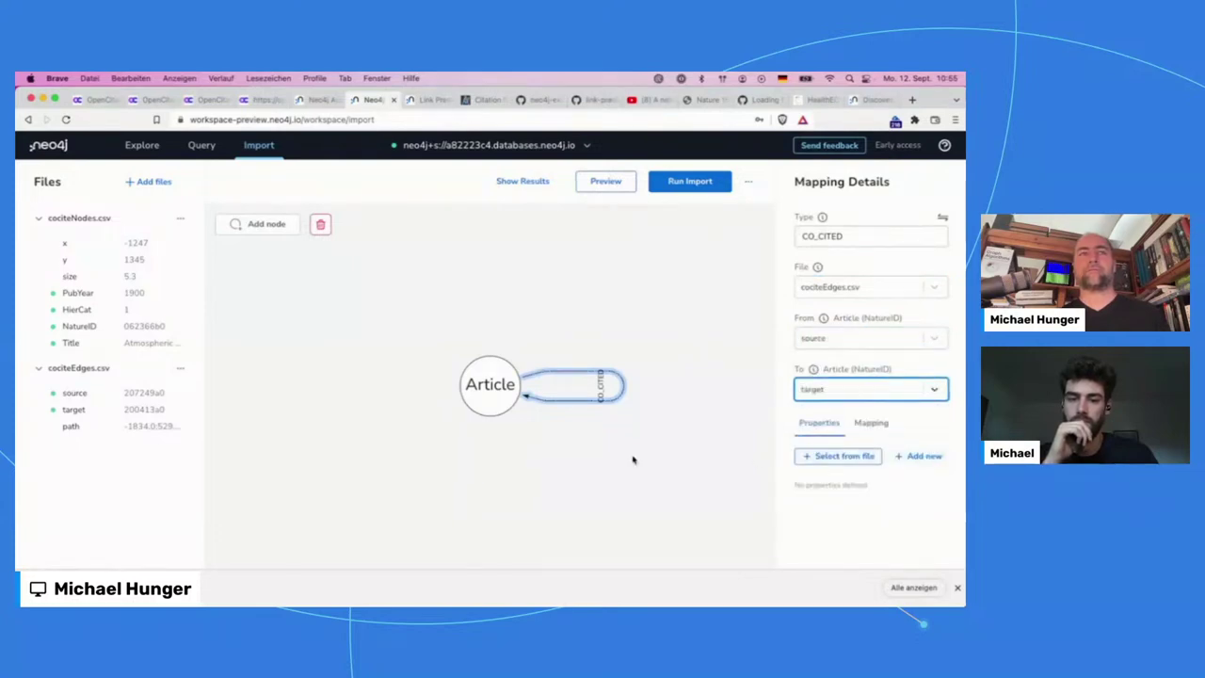
- Try to import the co-citation model into the database, checking the AuraDB console while it runs
left_click(449, 275)
left_click(674, 179)
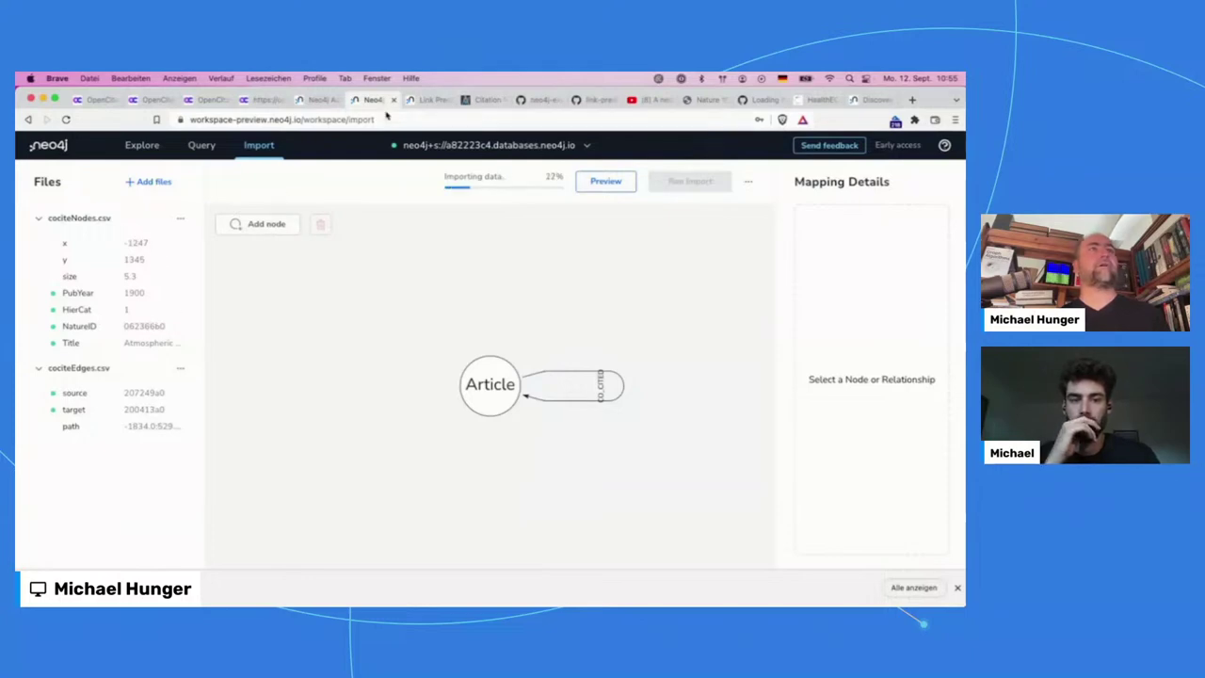
left_click(302, 101)
left_click(374, 101)
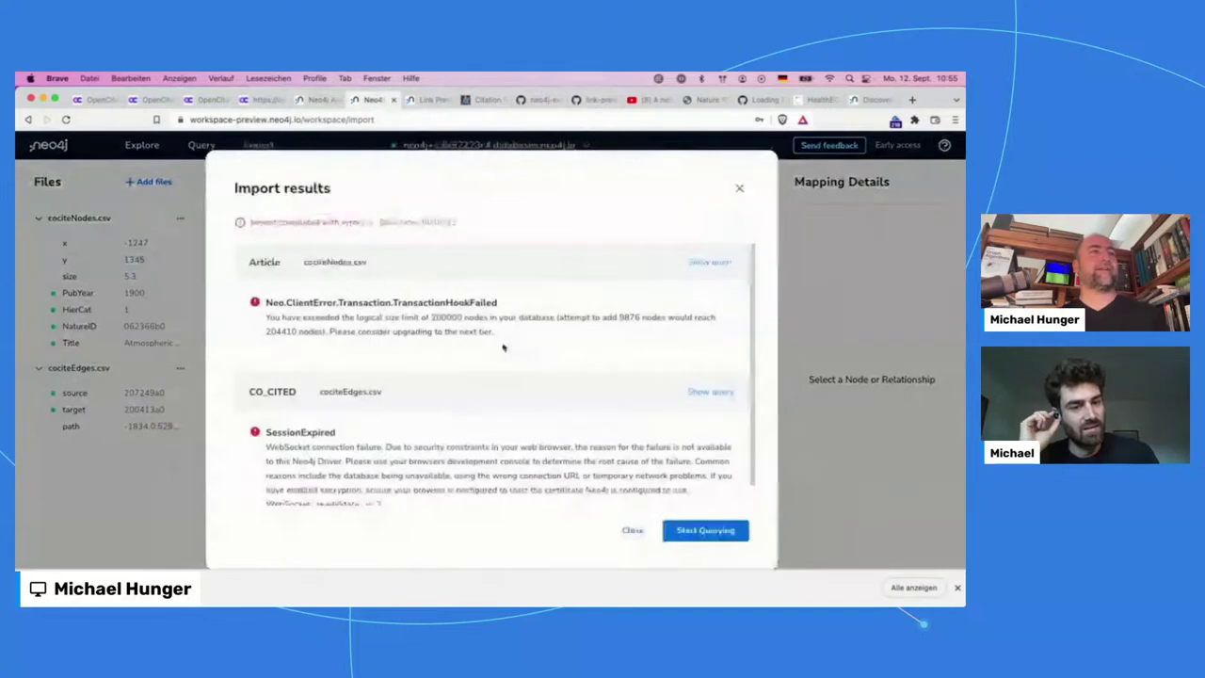
- Read the import errors, close the results and check the Citations instance's node usage in the AuraDB console
double_click(446, 317)
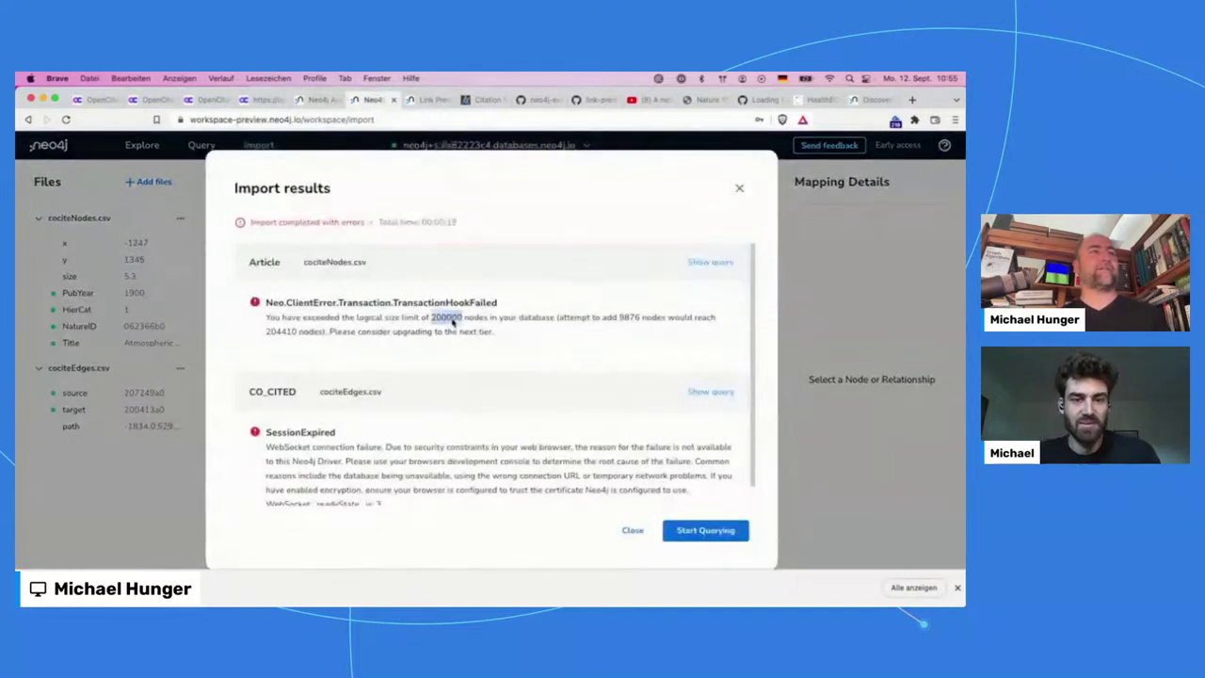
scroll(390, 477, "down", 1)
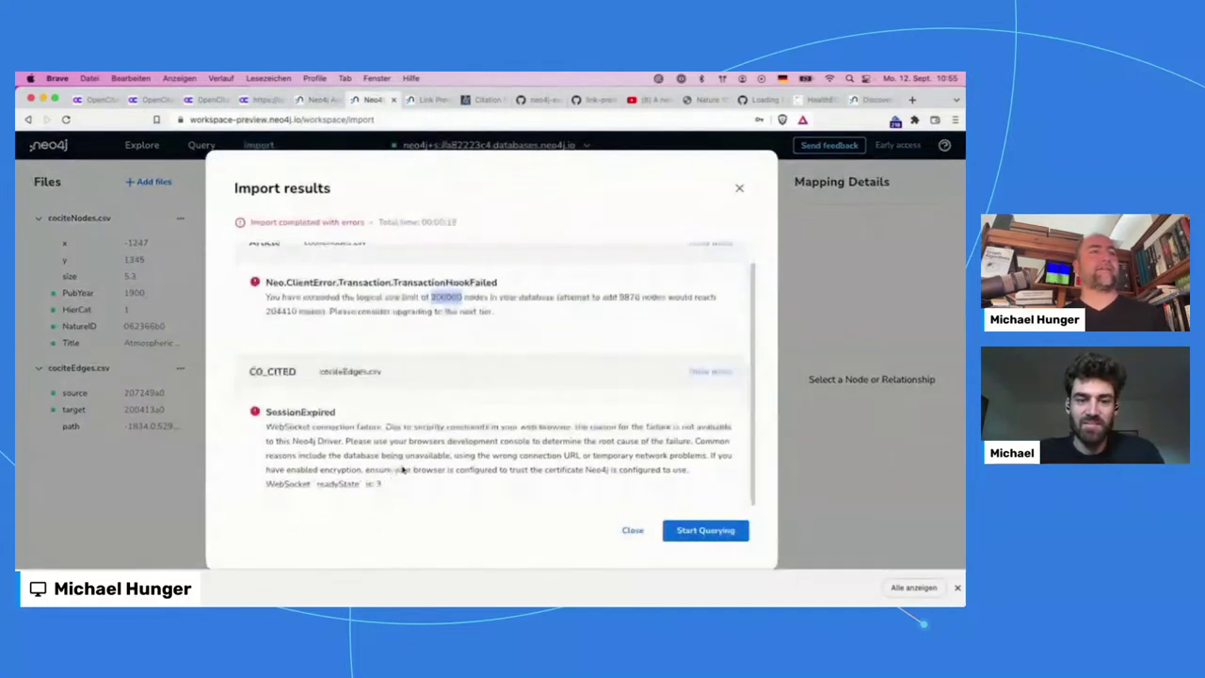
left_click(629, 530)
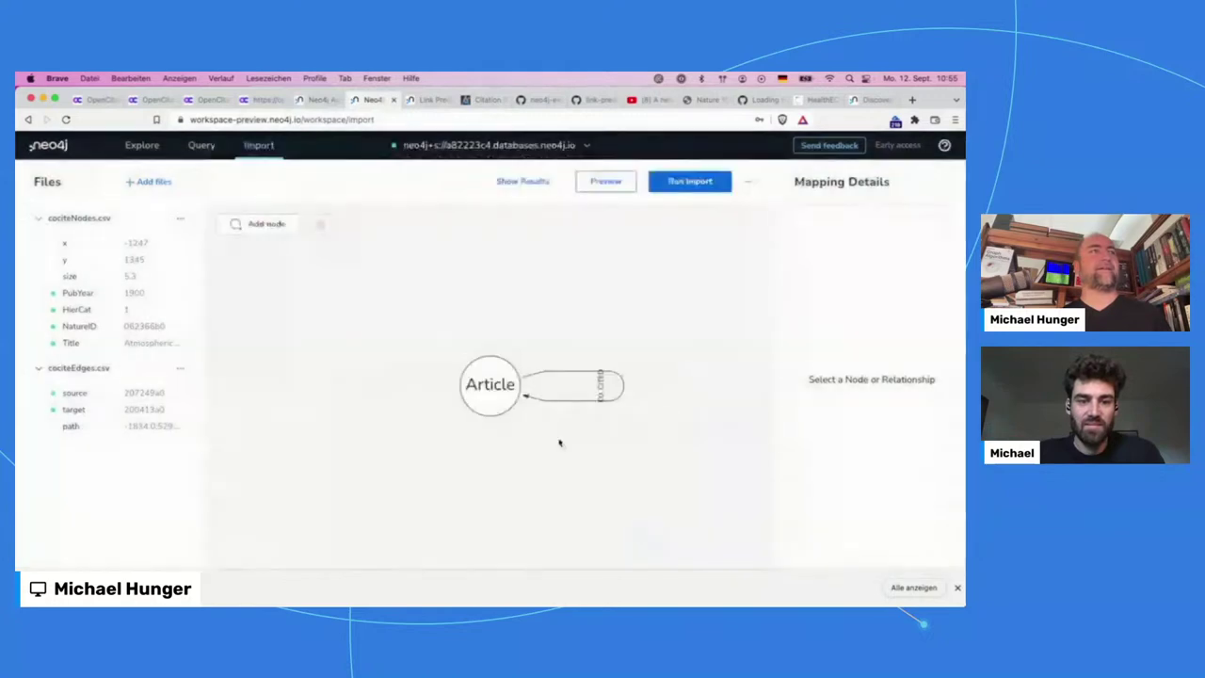
left_click(318, 100)
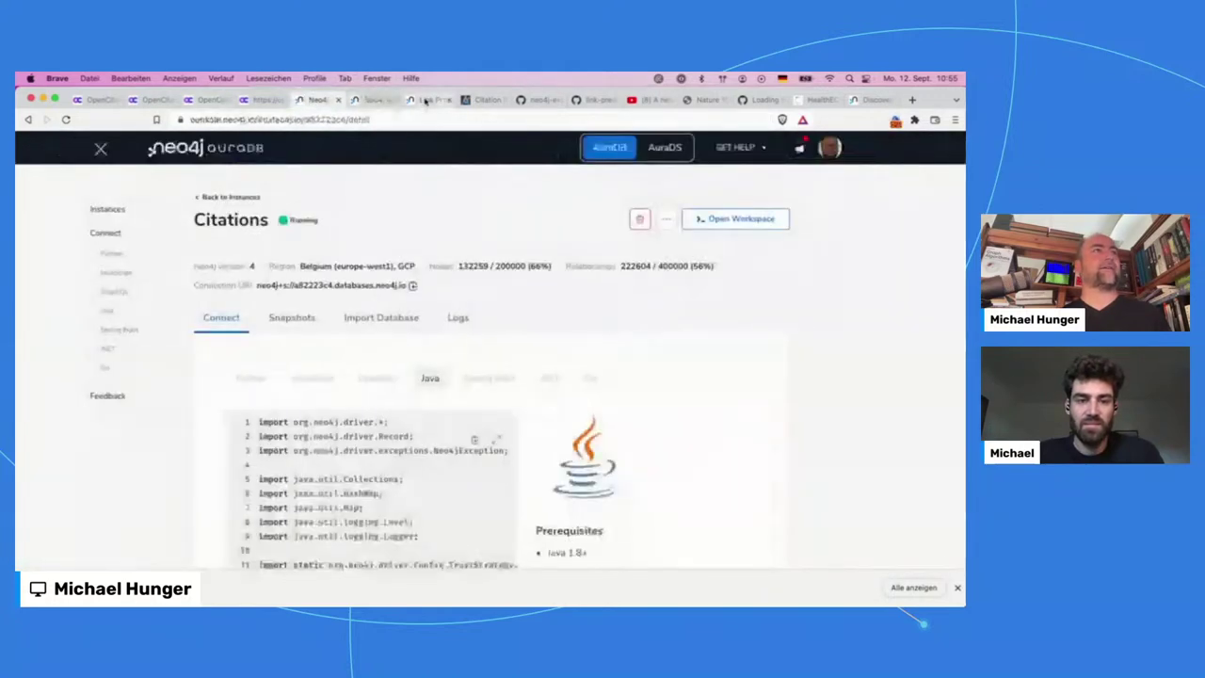
left_click(372, 100)
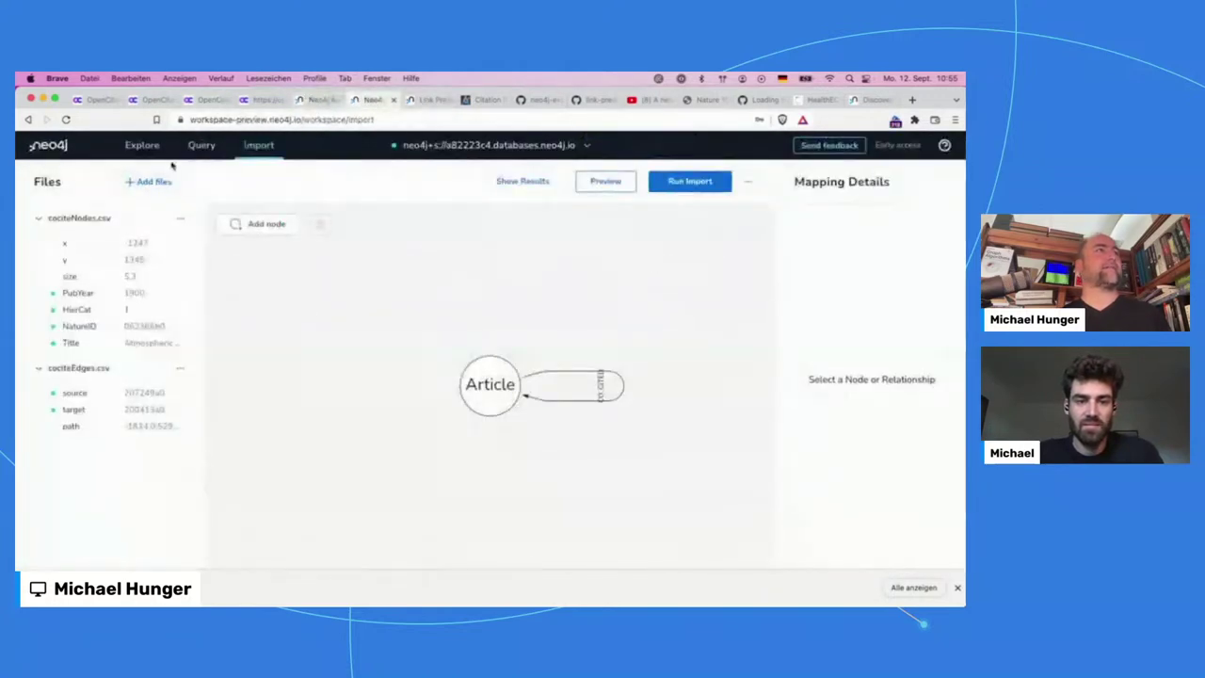
- Delete all nodes and relationships from the database with the query match (n) detach delete n
left_click(200, 150)
type("match (n) detach delete n")
key("Return")
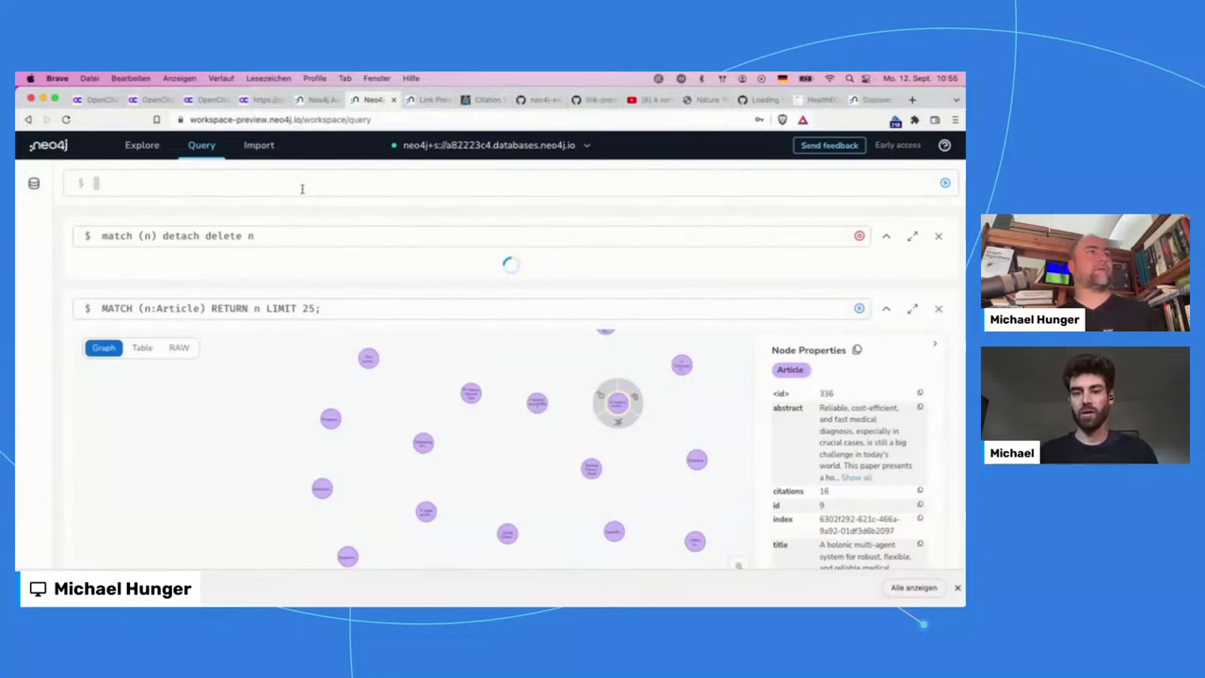
- Examine the sample datasets that could be loaded into the Citations instance in the AuraDB console, closing the dialog without loading any
left_click(314, 102)
left_click(665, 218)
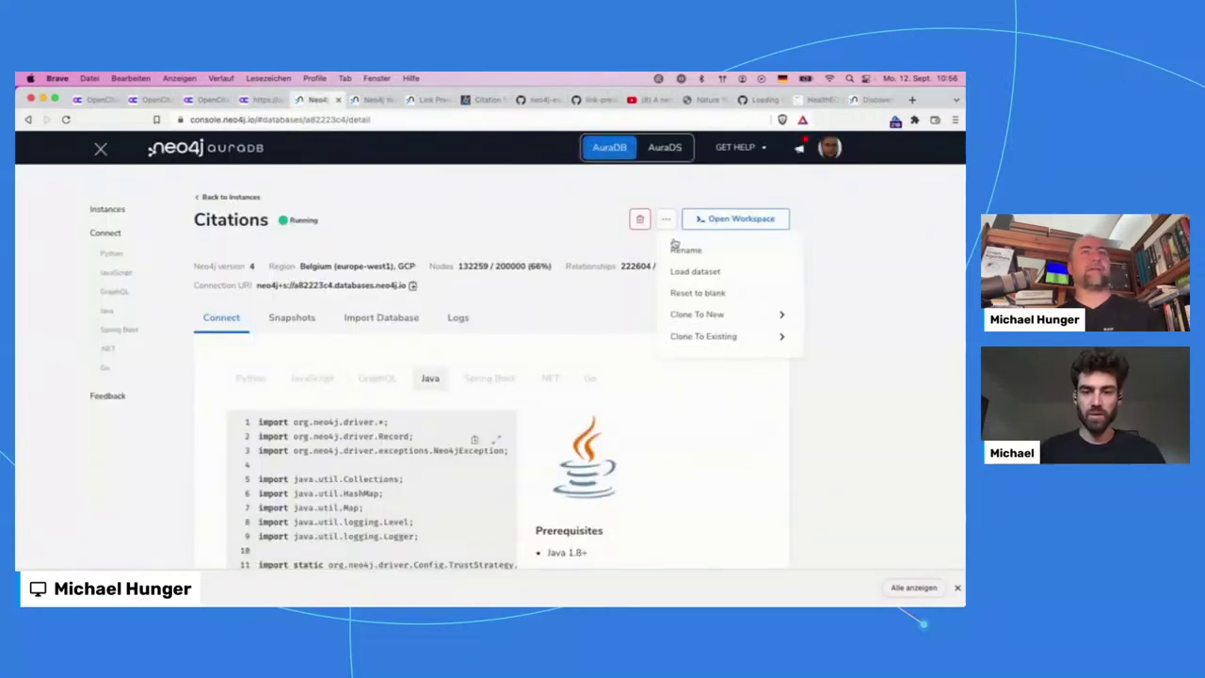
left_click(705, 275)
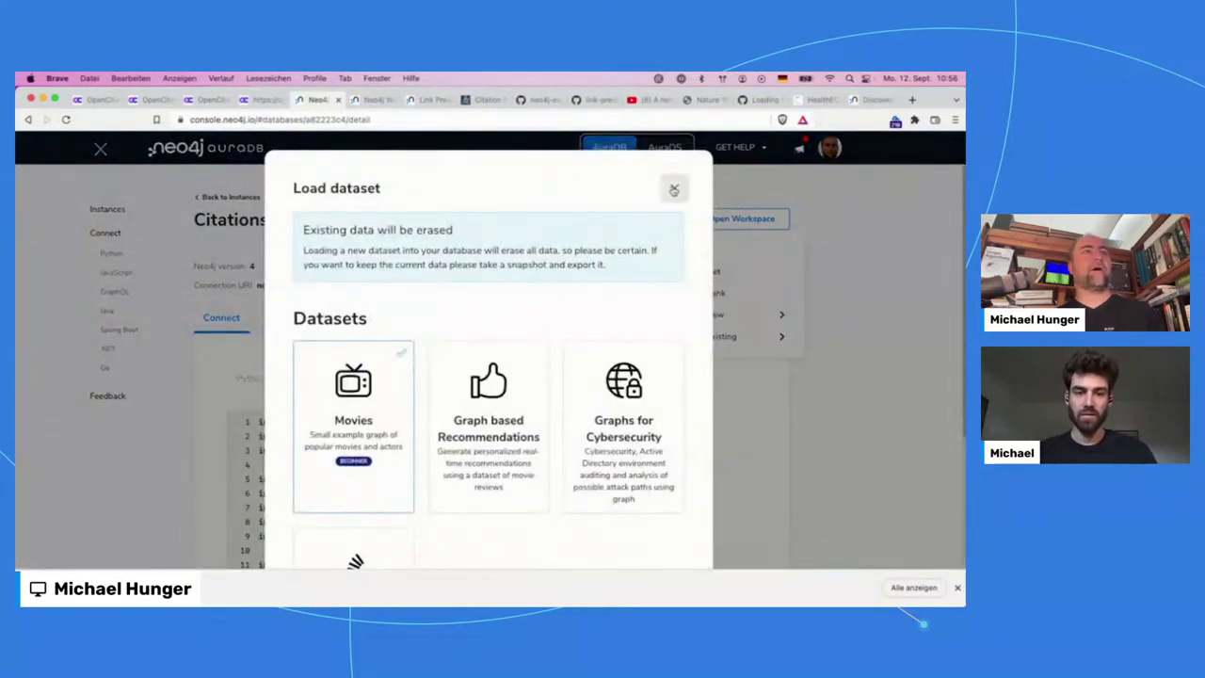
left_click(674, 188)
left_click(666, 218)
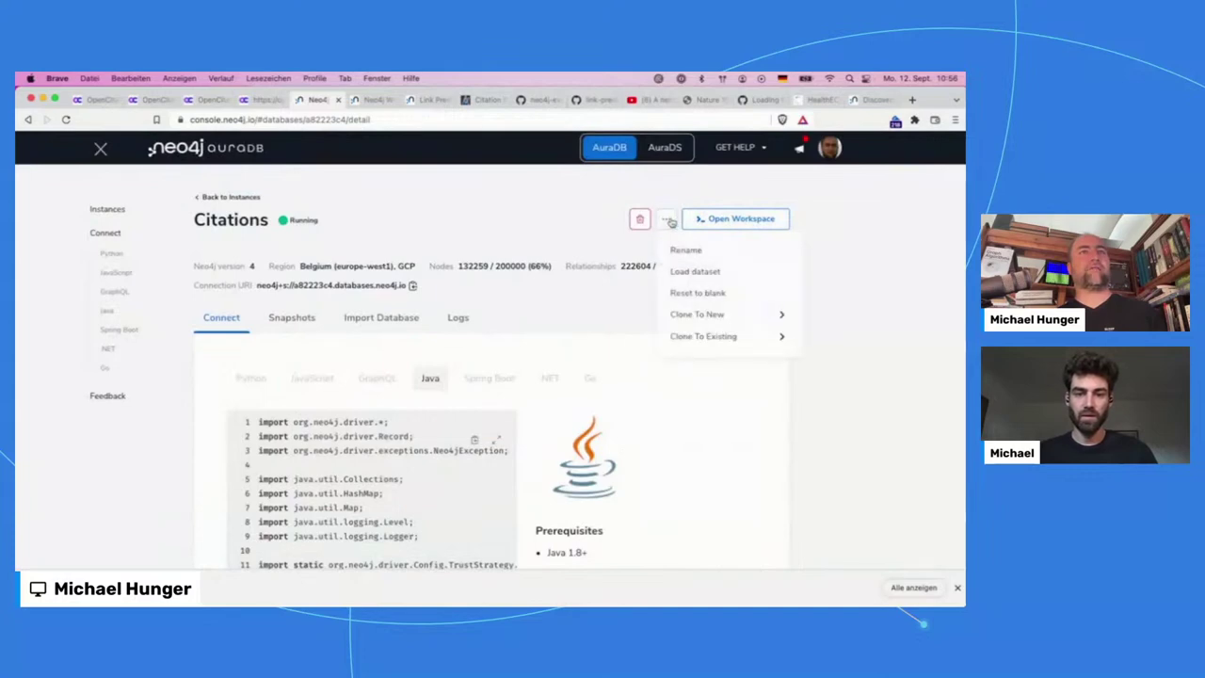
left_click(697, 275)
scroll(441, 342, "down", 3)
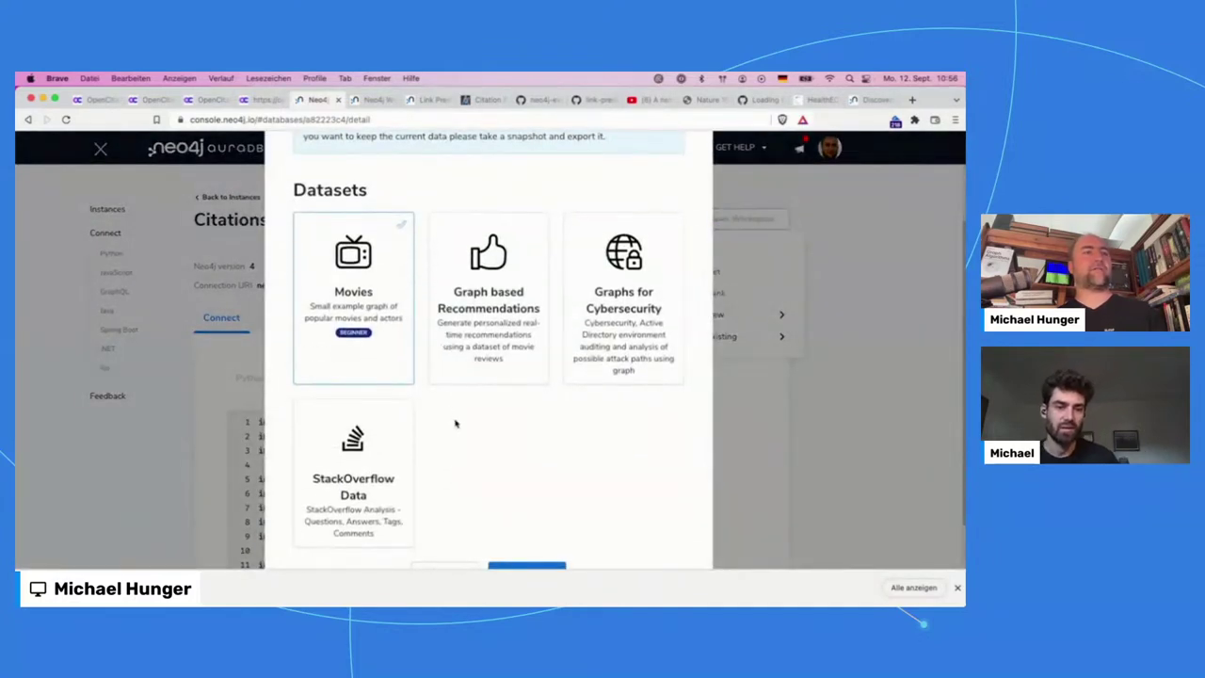
scroll(455, 424, "down", 2)
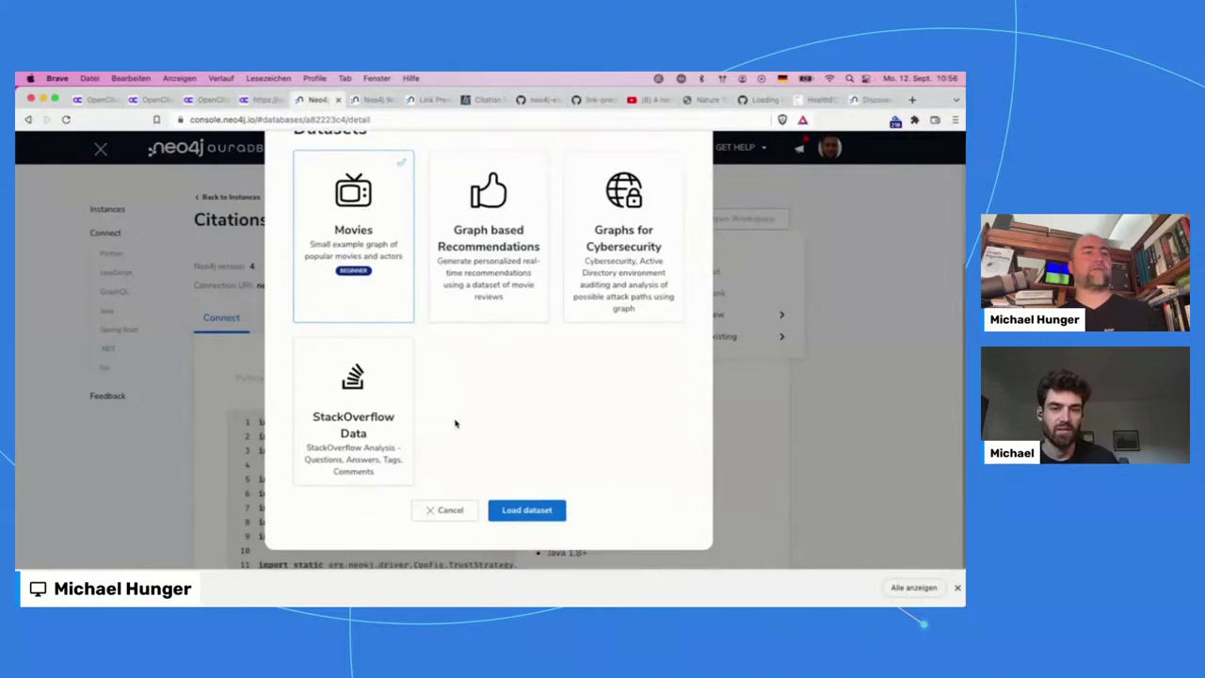
left_click(448, 510)
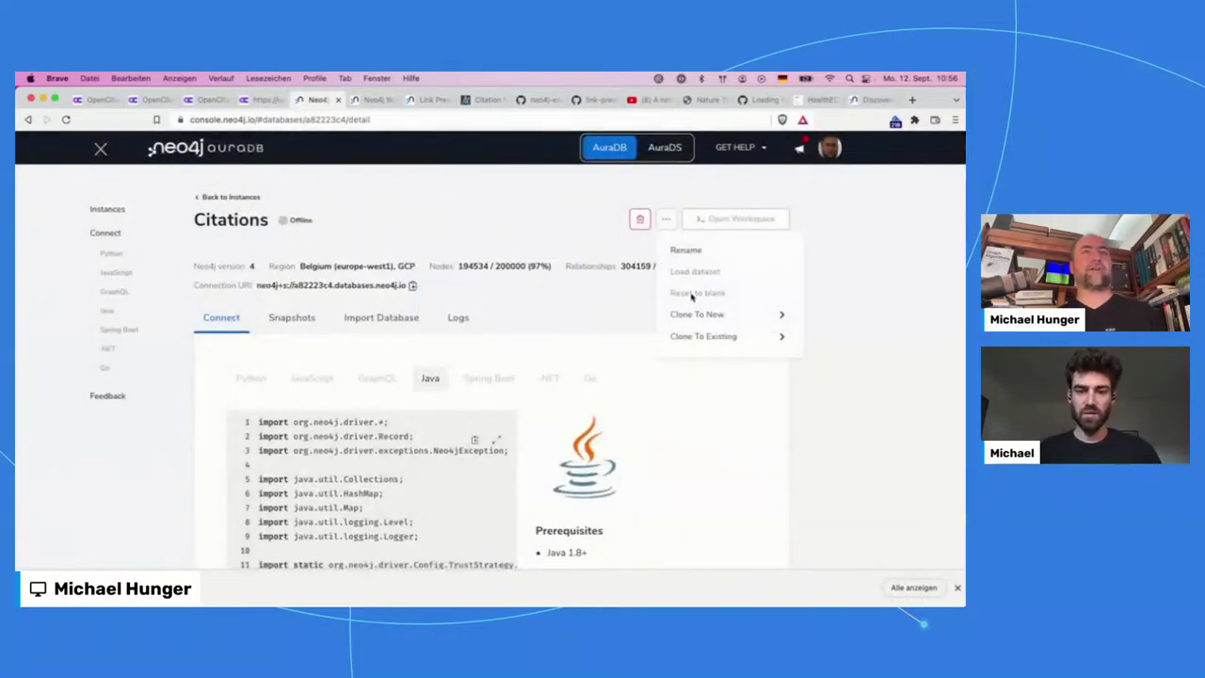
- Reset the Citations instance to blank
left_click(603, 321)
left_click(665, 219)
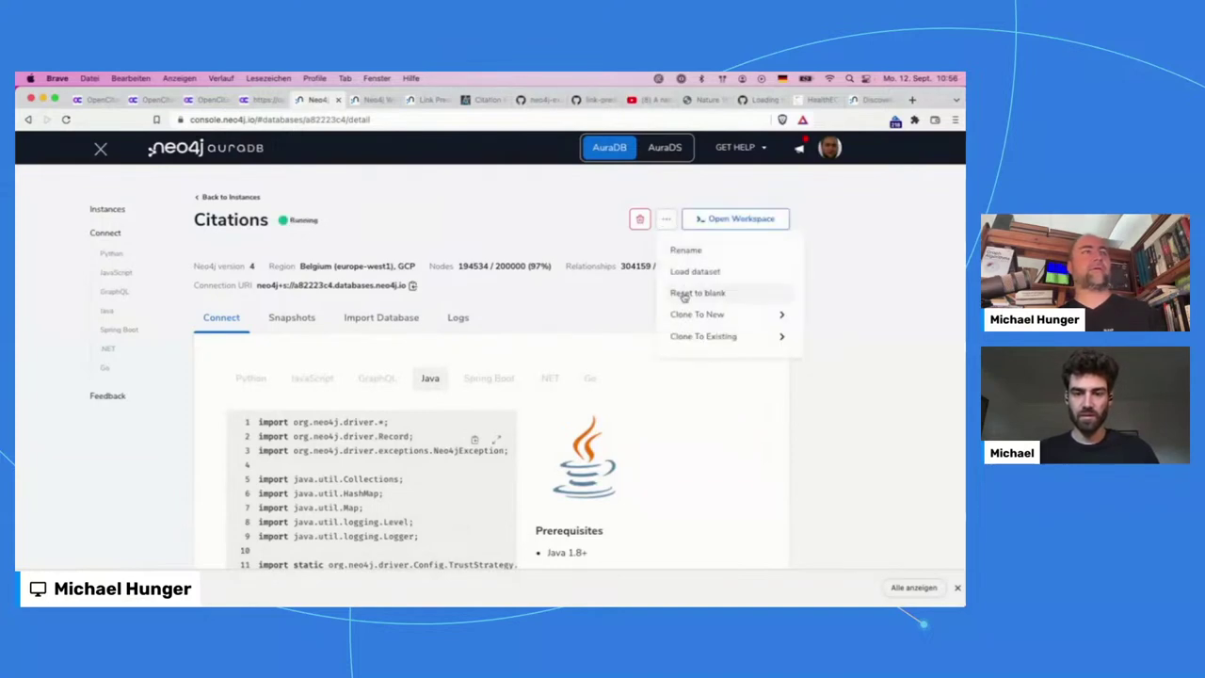
left_click(685, 295)
left_click(533, 417)
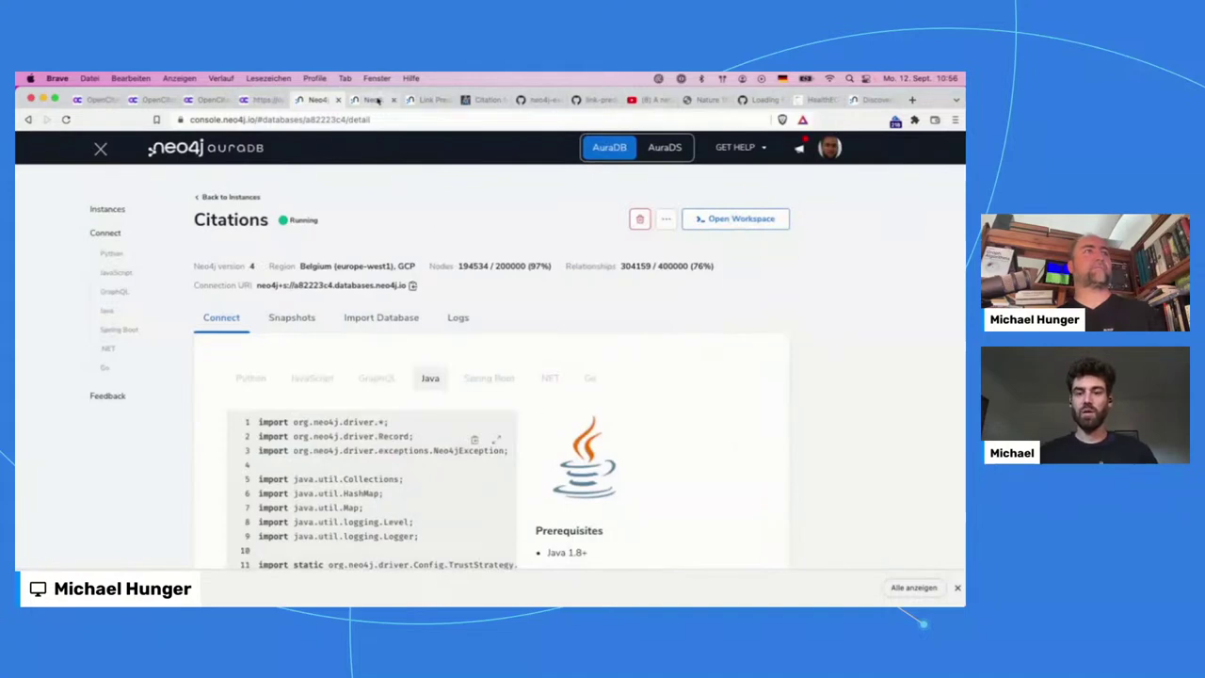
- In the workspace, close the delete query and Article results, and reload the page to refresh the database information
left_click(369, 100)
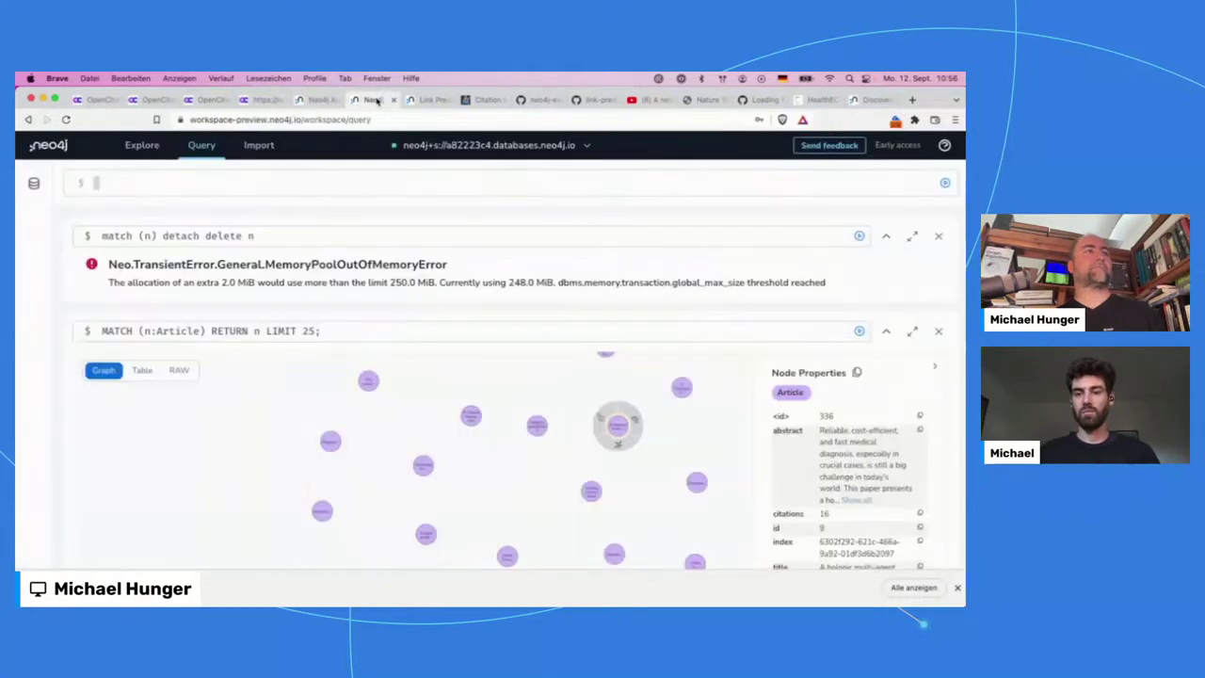
left_click(939, 235)
left_click(34, 184)
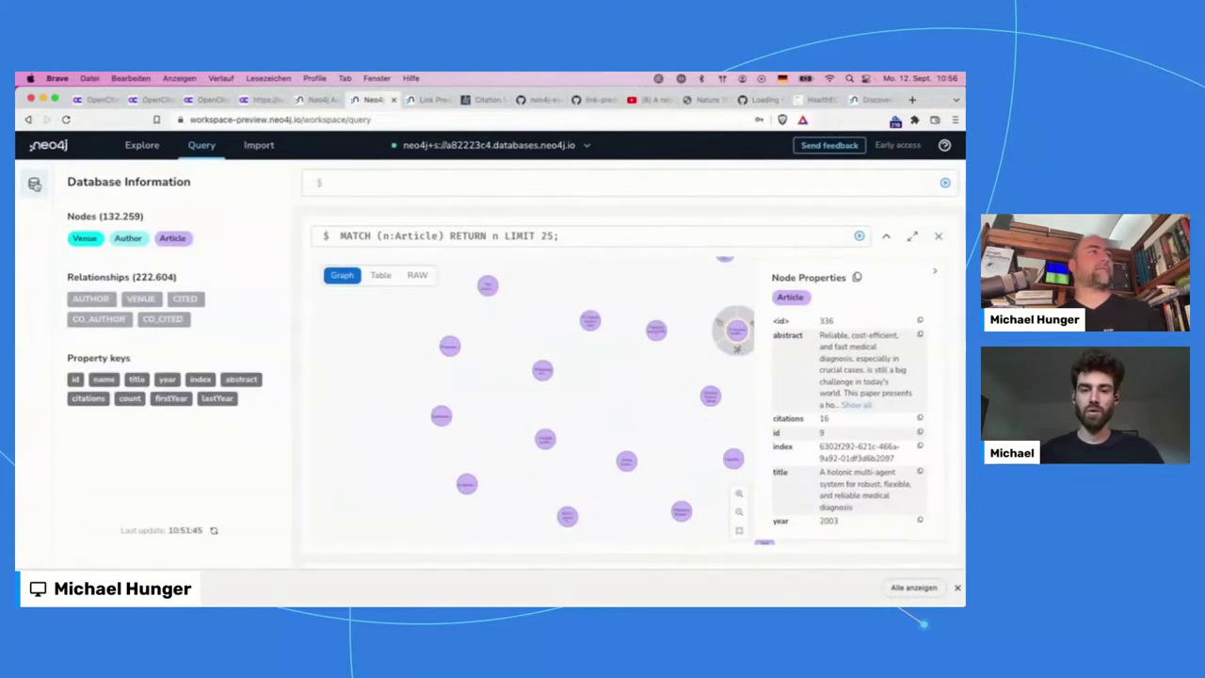
left_click(939, 238)
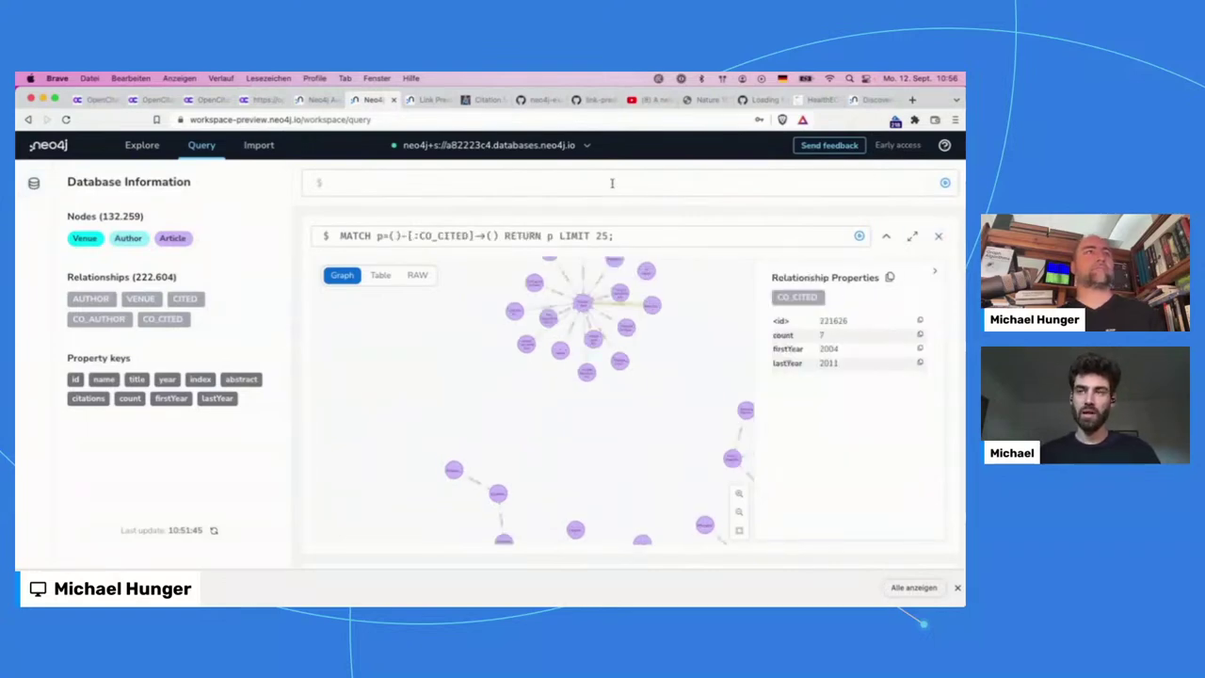
key("super+r")
left_click(25, 189)
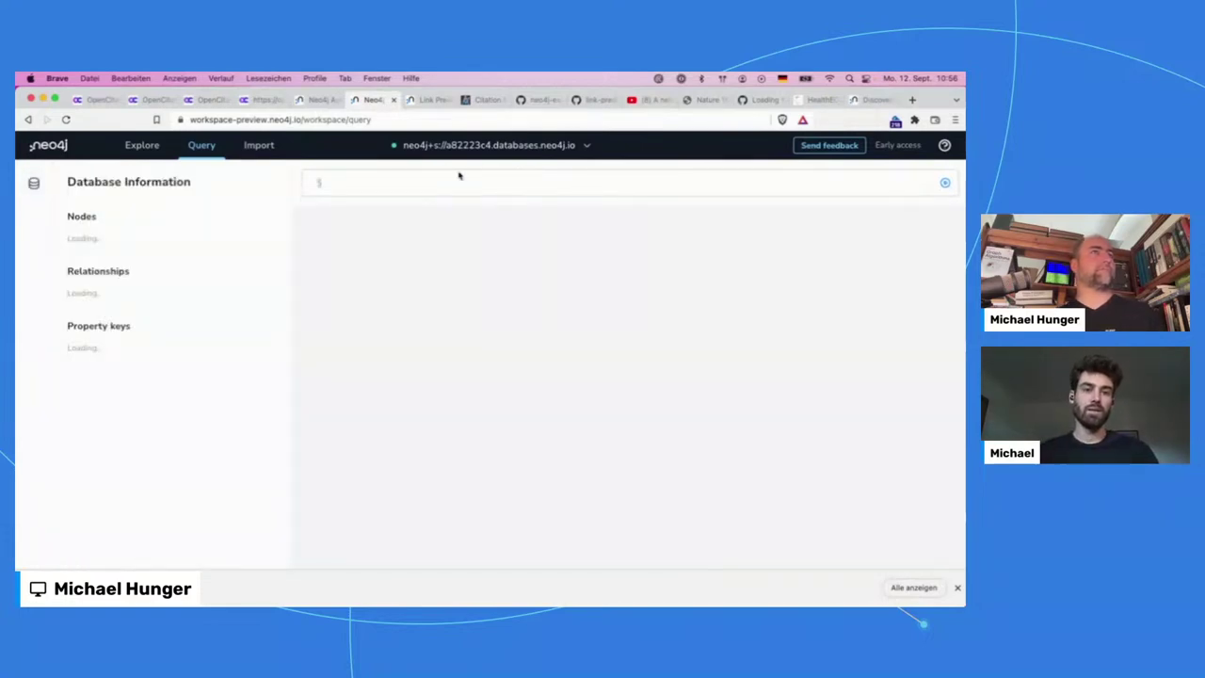
- Reupload cociteNodes.csv and cociteEdges.csv from the nature-papers-data folder to the co-citation import model
left_click(259, 148)
left_click(202, 183)
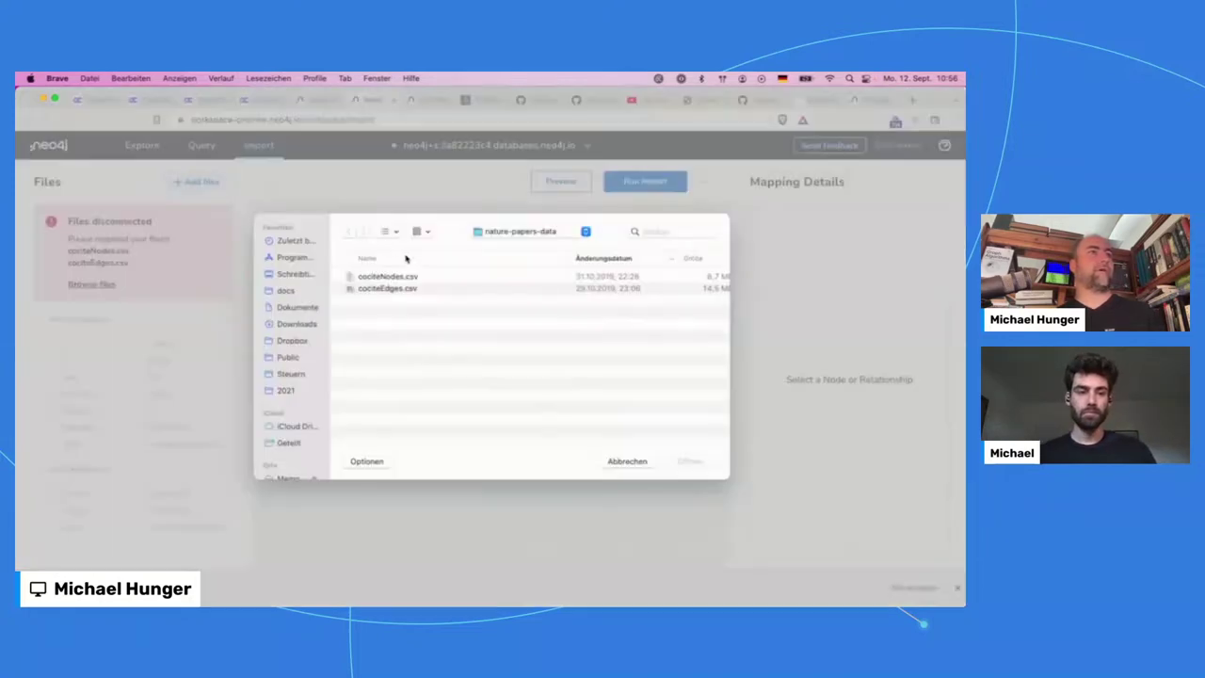
left_click(402, 277)
left_click(402, 288, "shift")
key("Return")
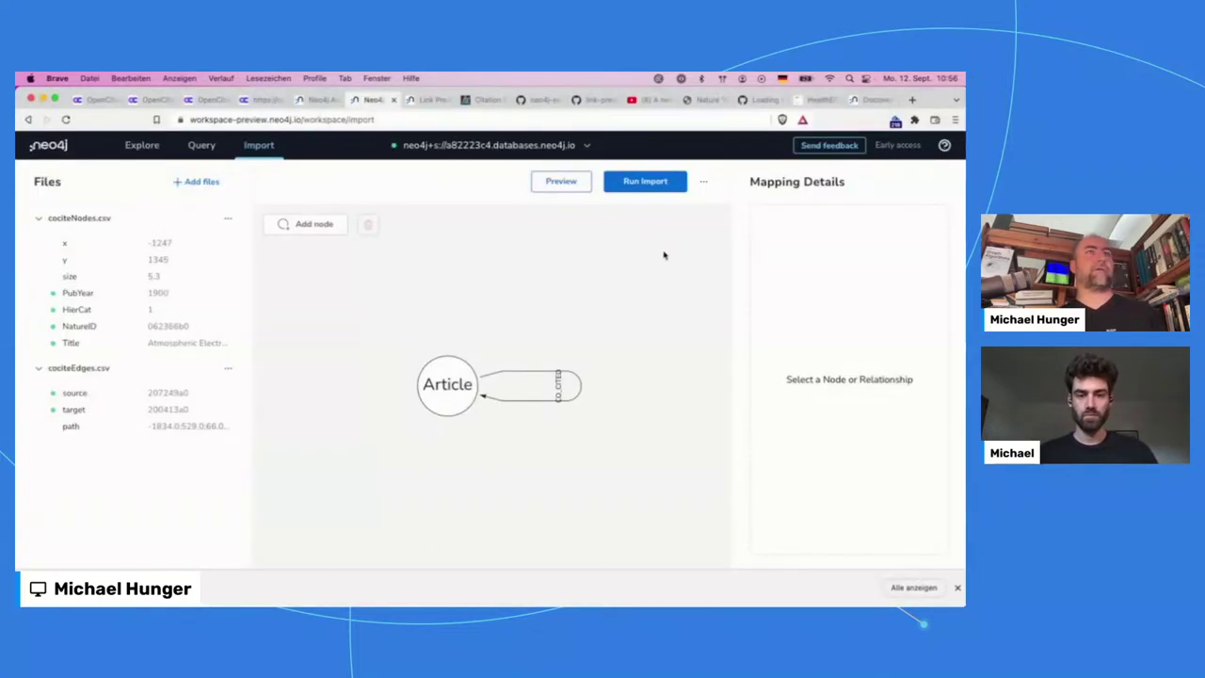
- Try to run the co-citation import, dismiss the error and check the database in the Explore and Query views
left_click(636, 188)
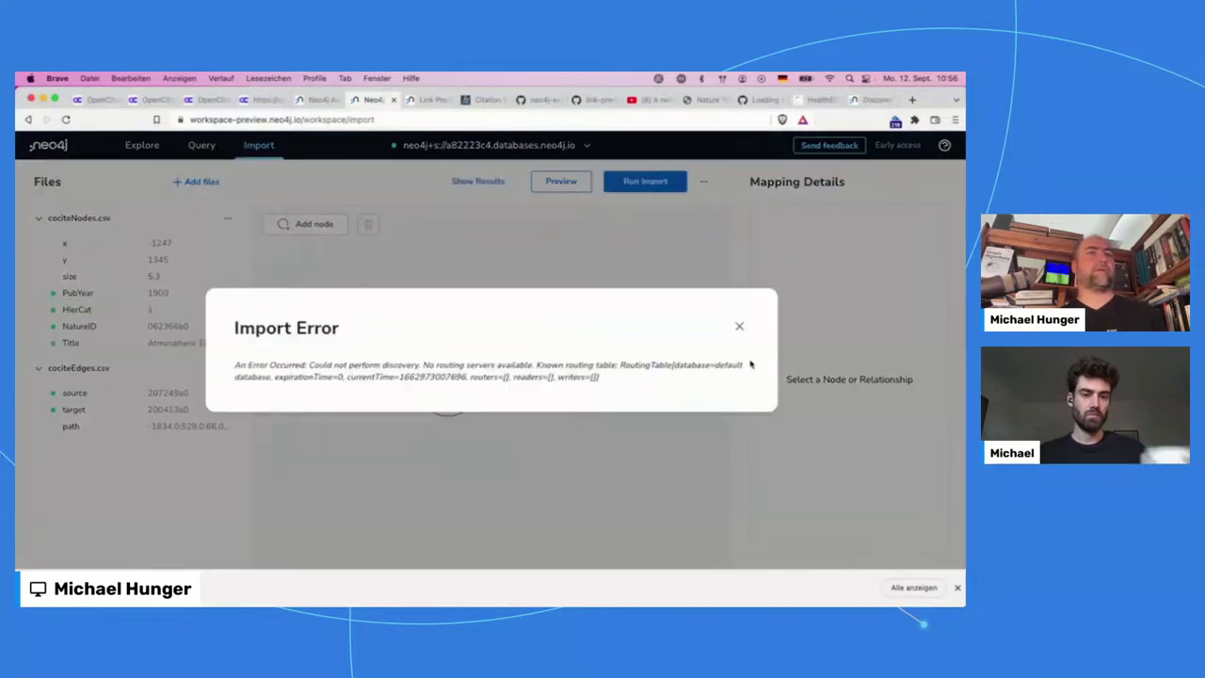
left_click(738, 323)
left_click(142, 145)
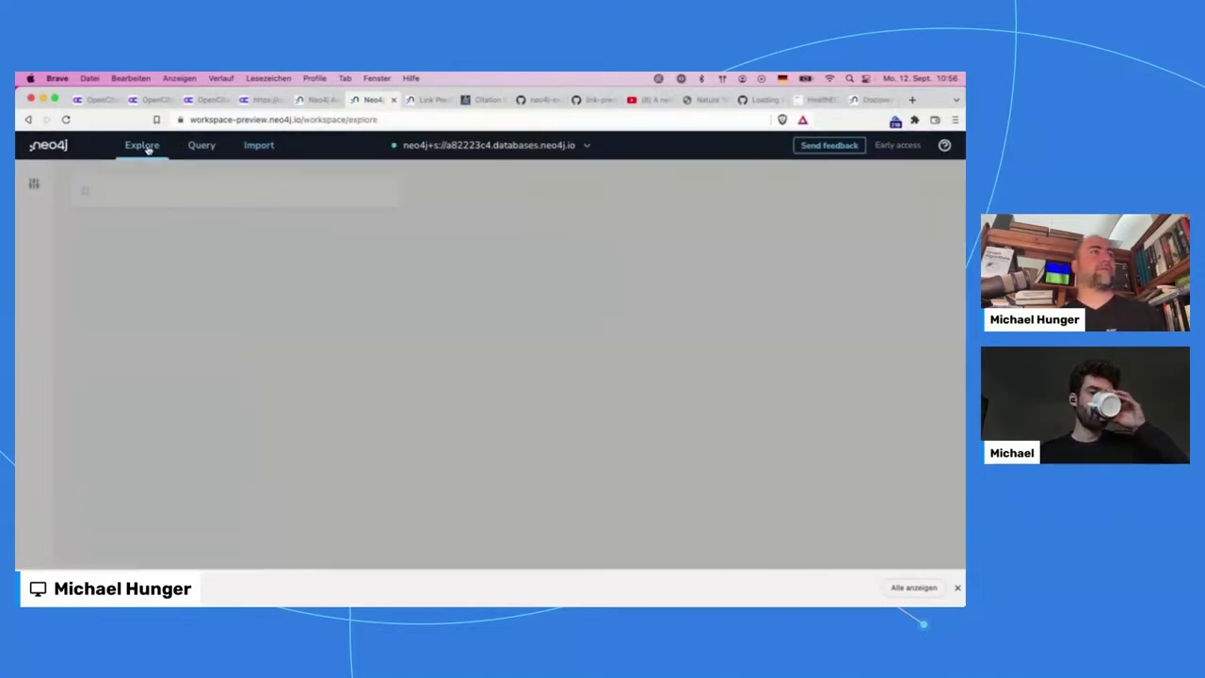
left_click(202, 145)
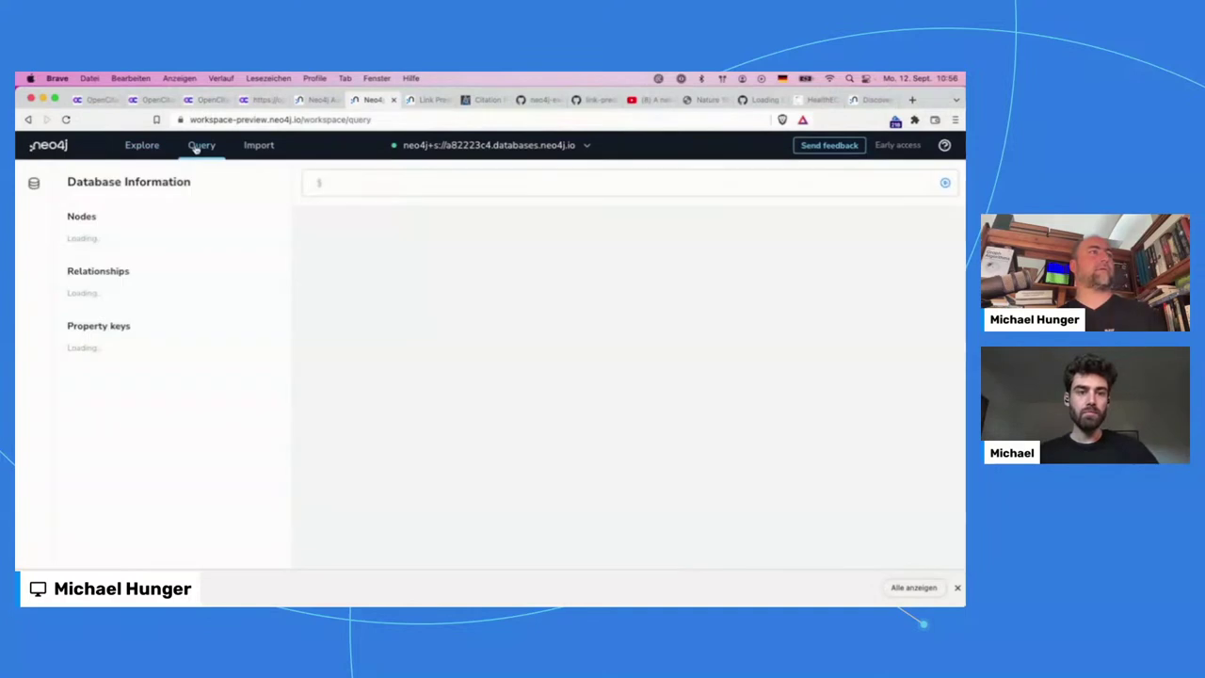
- Refresh the Citations instance page in the AuraDB console to check its status, and return to the workspace
left_click(310, 100)
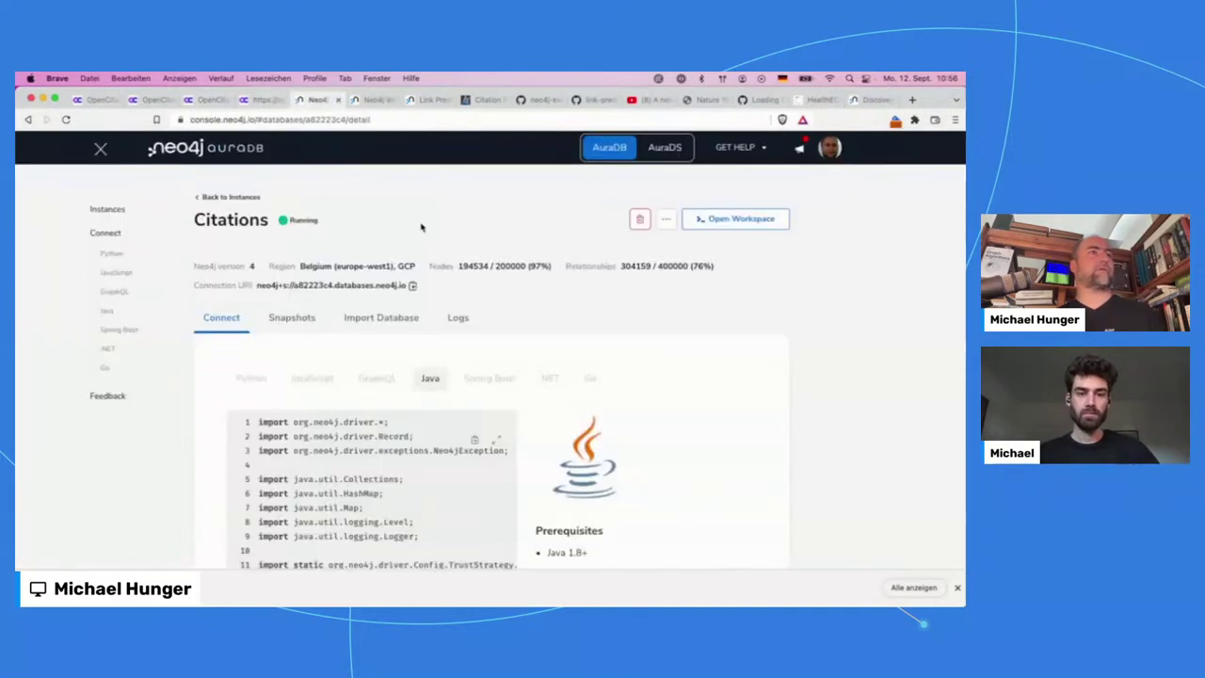
key("super+r")
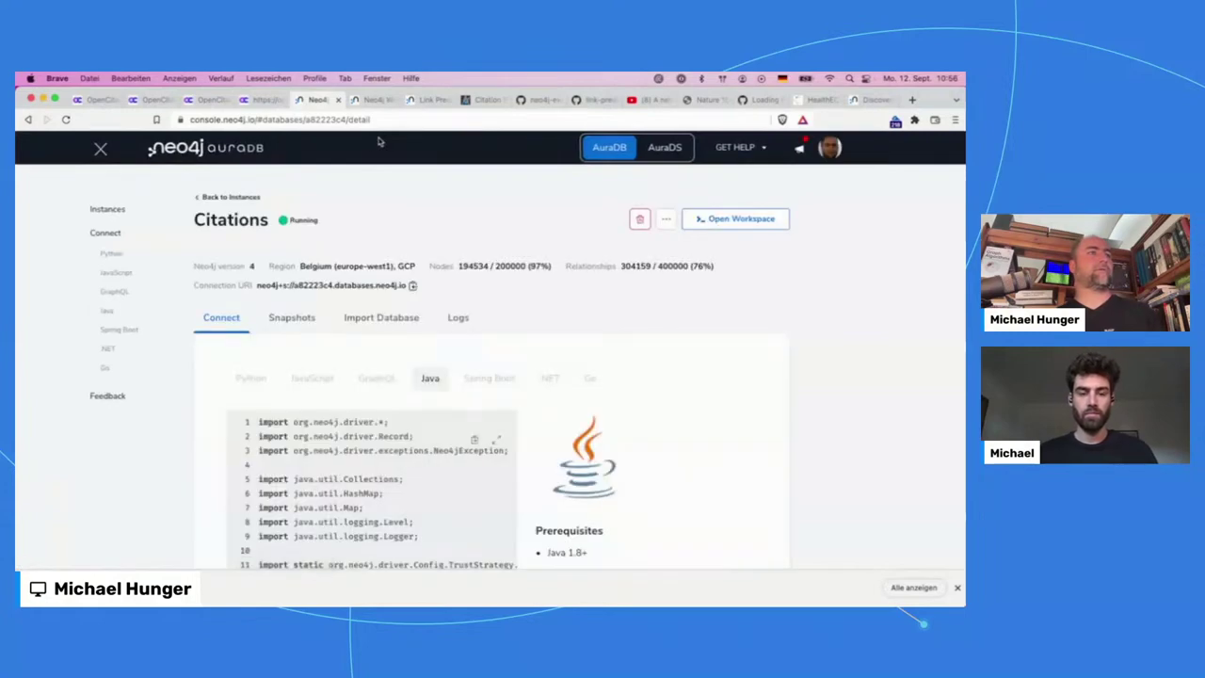
left_click(362, 100)
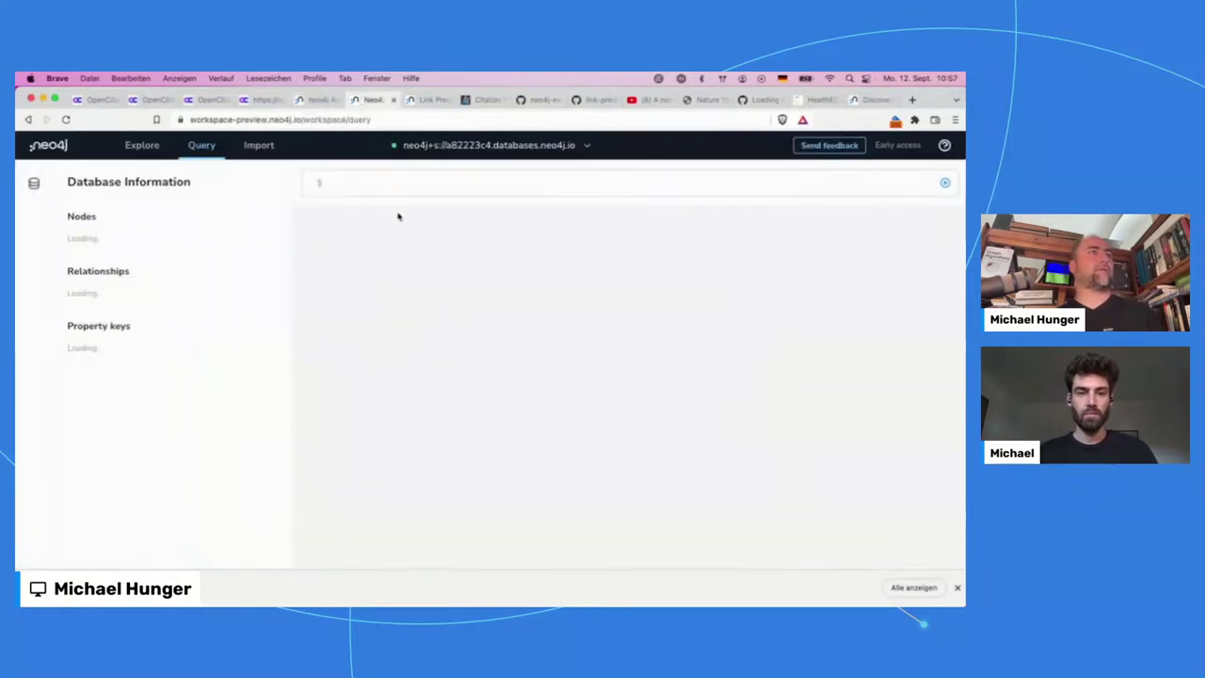
- Try to reconnect the import to the recent connection a82223c4.databases.neo4j.io:7687 with the database password, retrying once and dismissing the errors
left_click(256, 149)
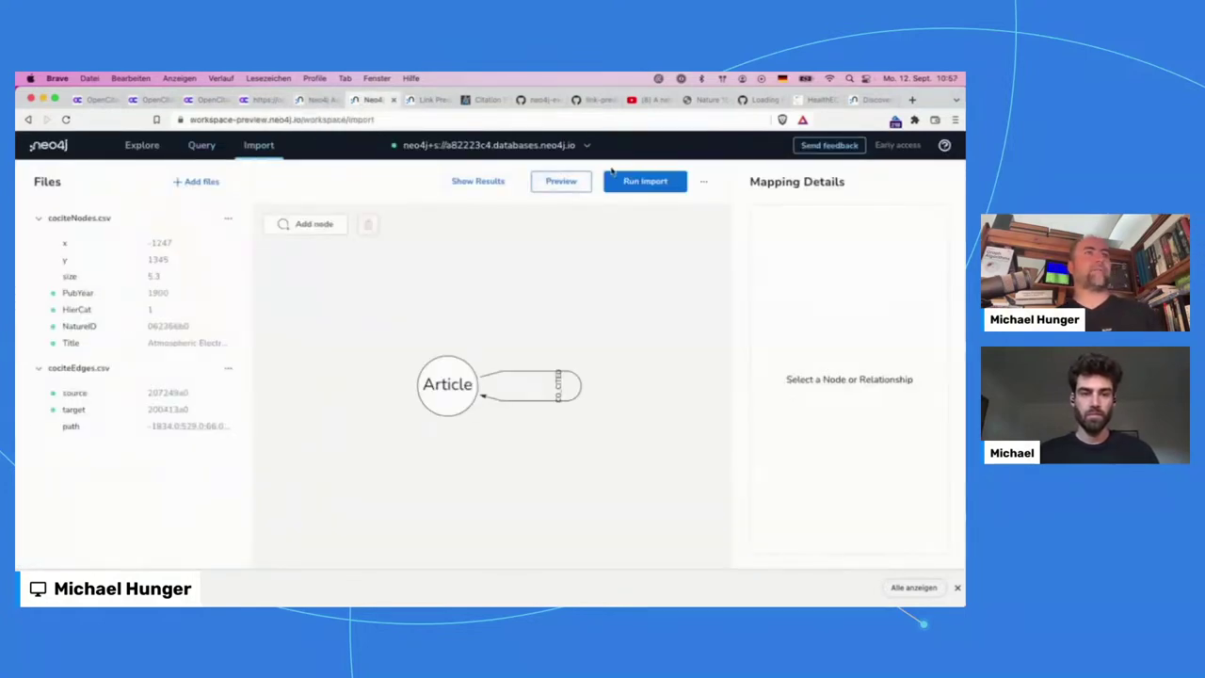
left_click(568, 149)
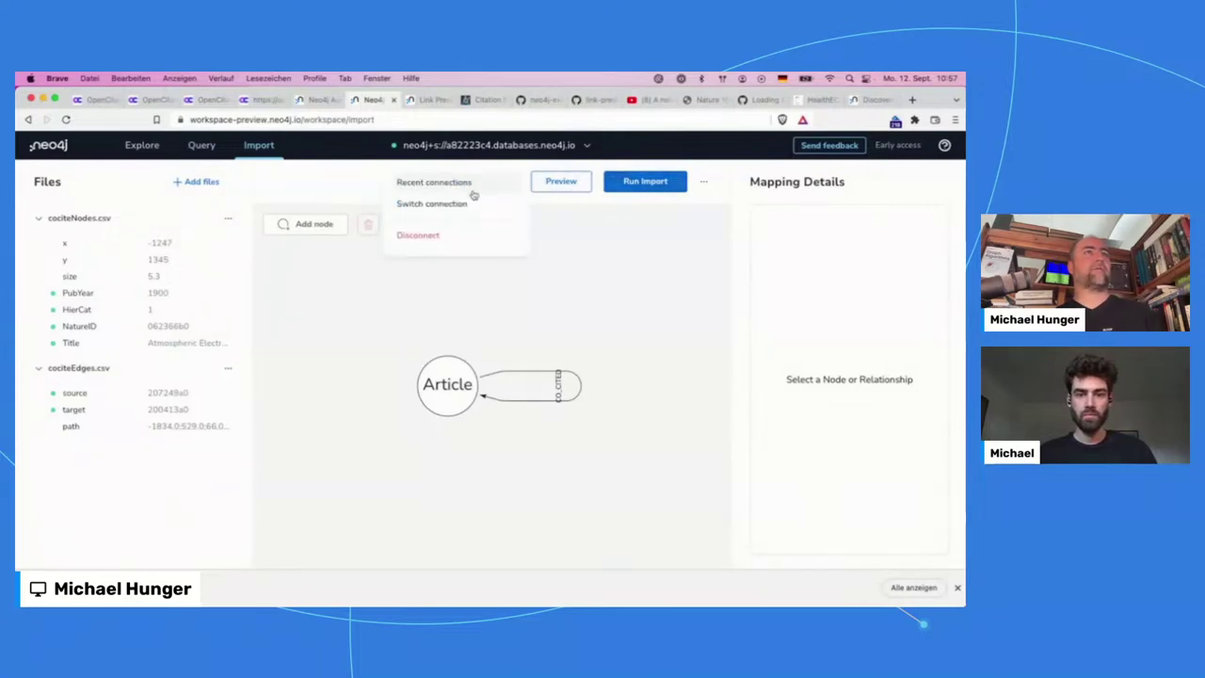
mouse_move(458, 188)
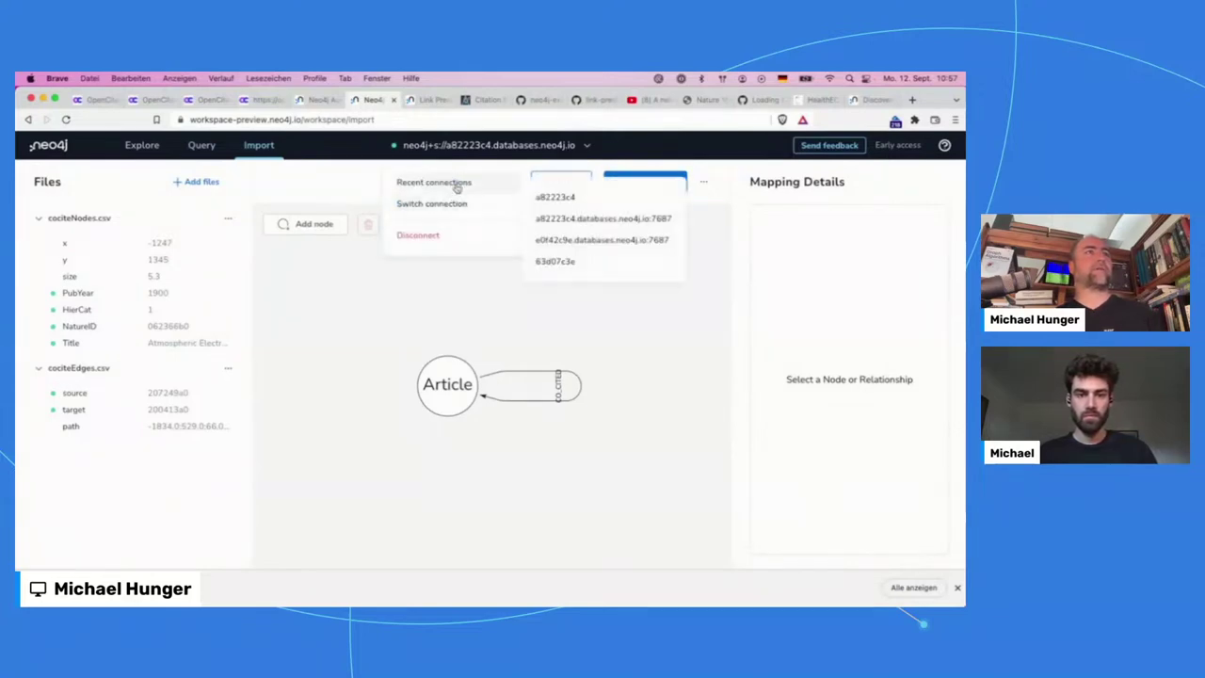
left_click(597, 217)
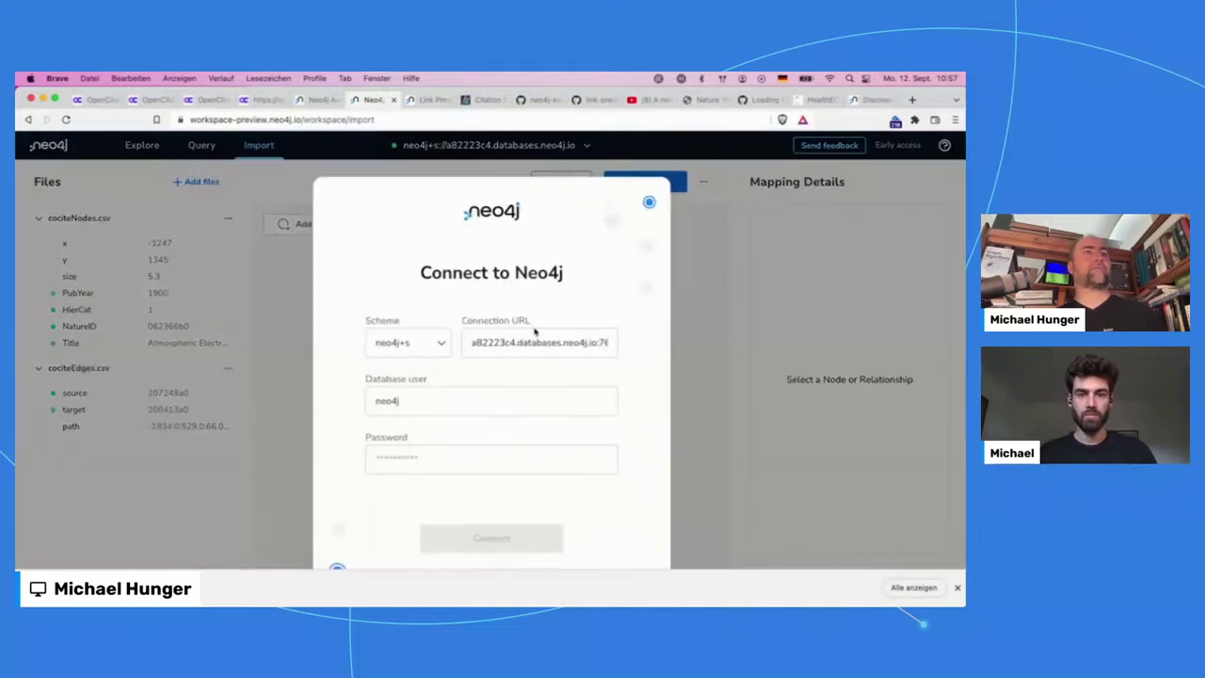
left_click(473, 452)
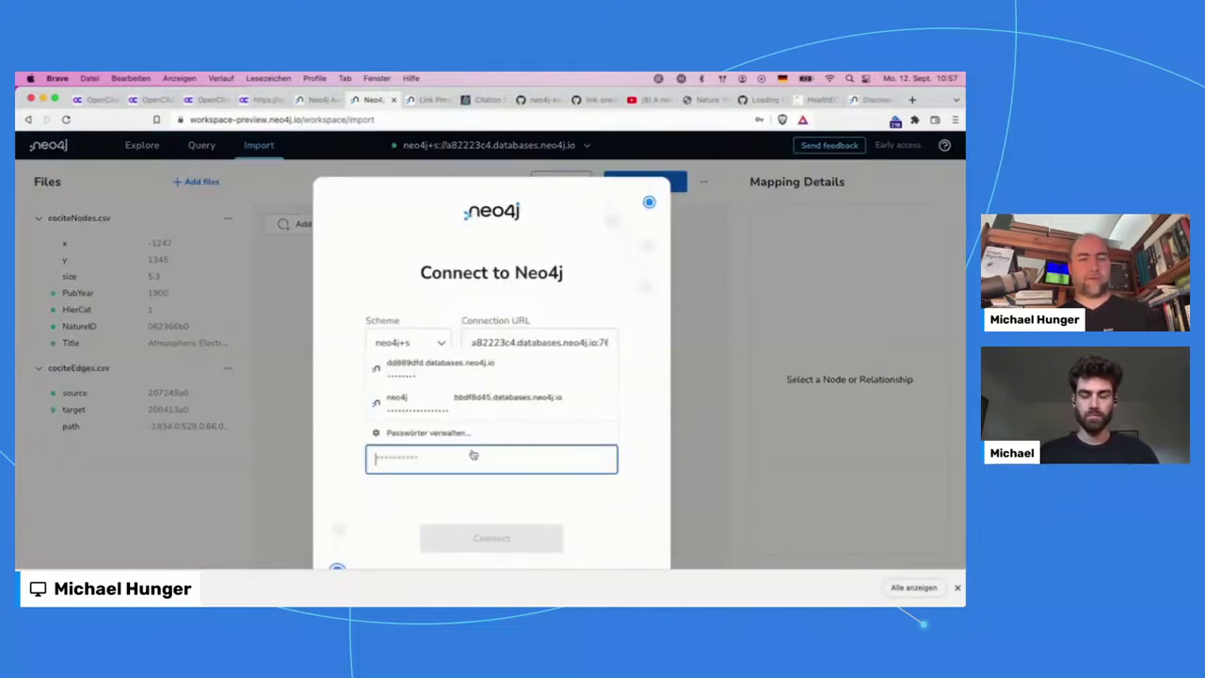
left_click(472, 452)
key("super+v")
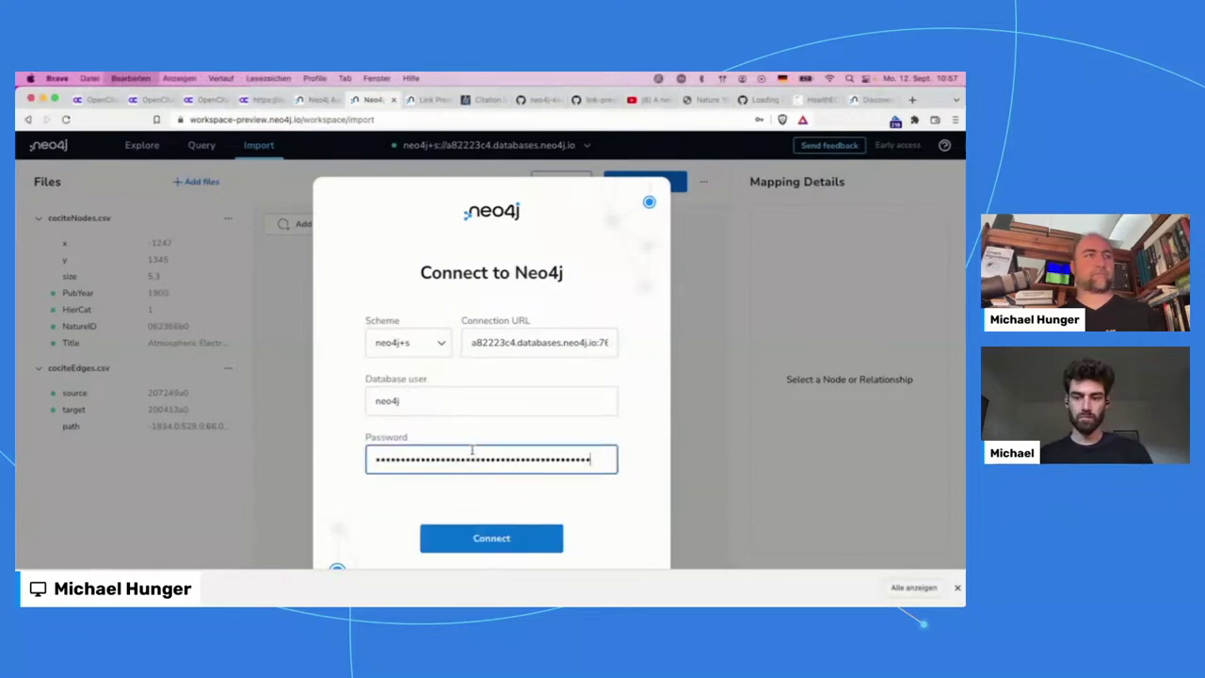
left_click(465, 535)
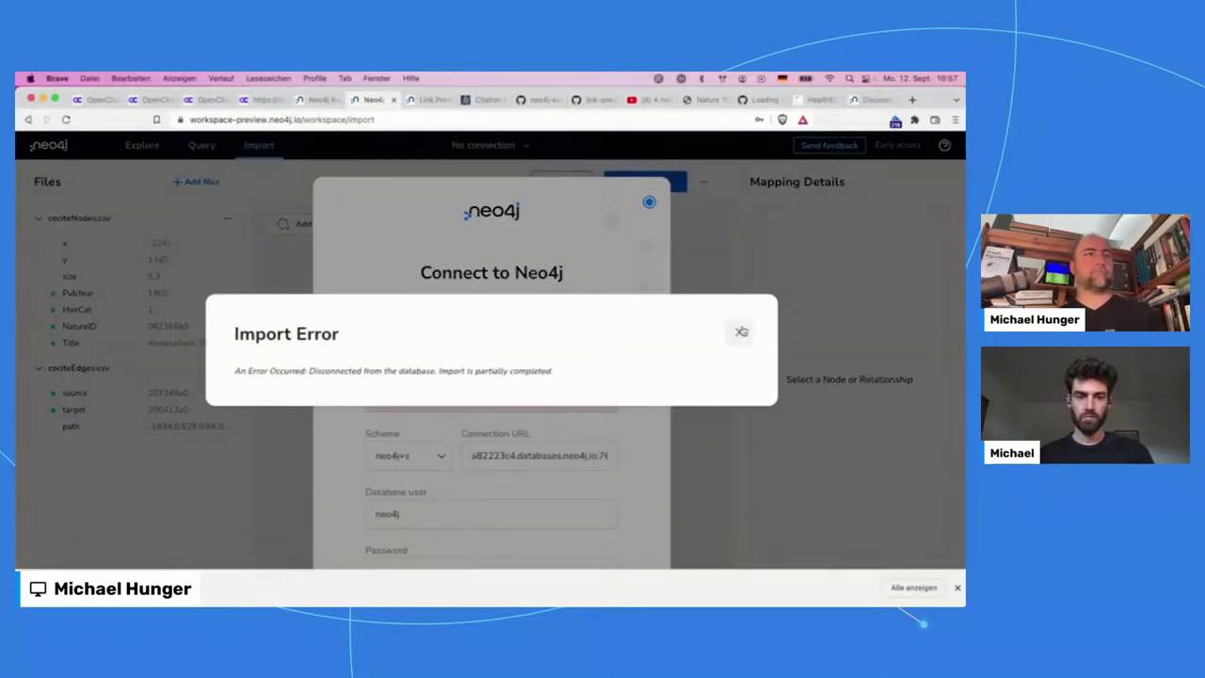
left_click(740, 331)
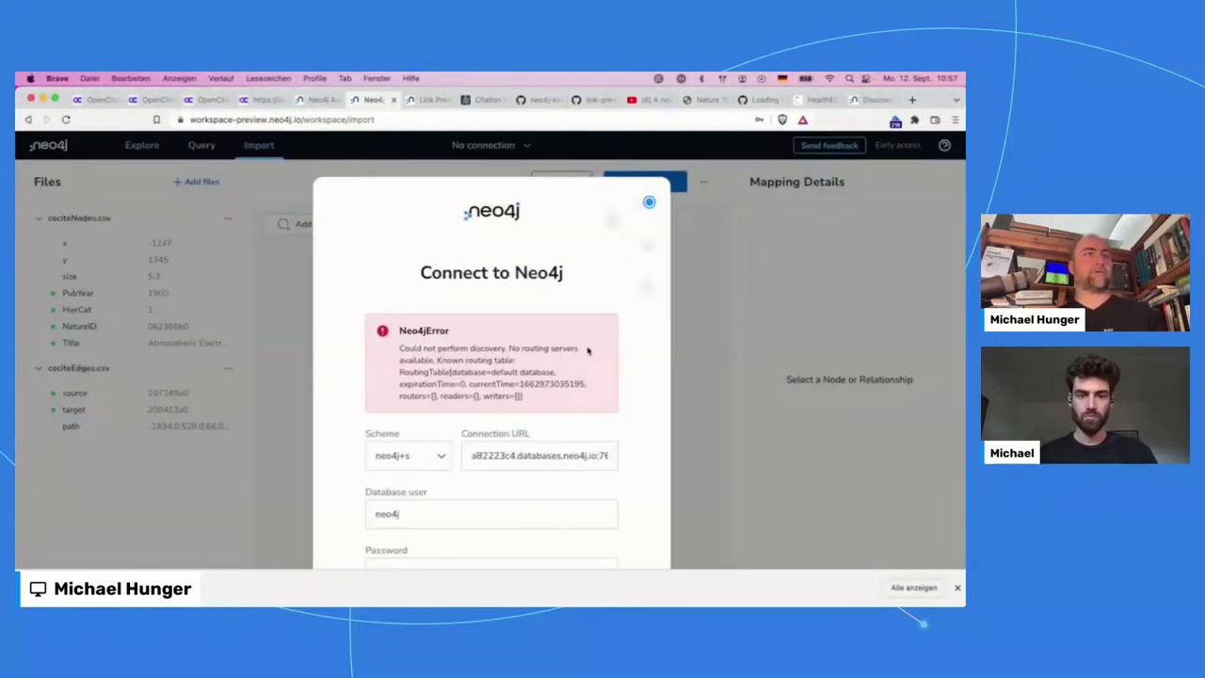
scroll(491, 424, "down", 4)
left_click(499, 460)
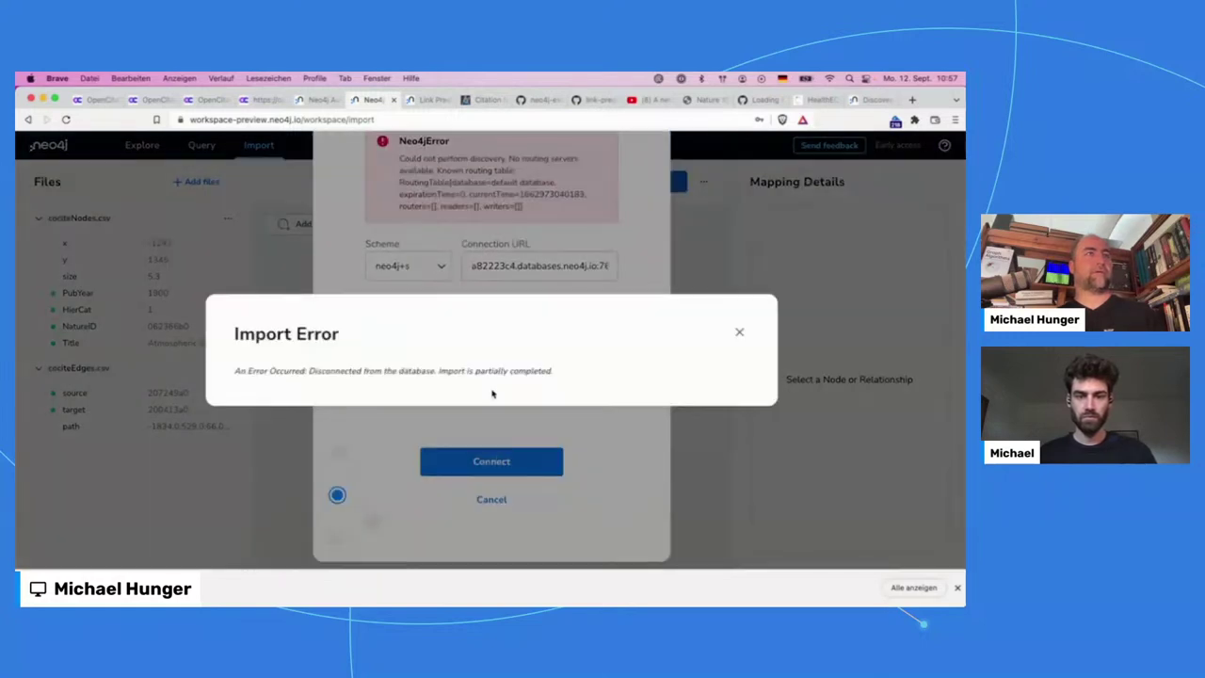
left_click(739, 332)
- Reload the import workspace and connect to a82223c4.databases.neo4j.io, entering the database password
key("super+r")
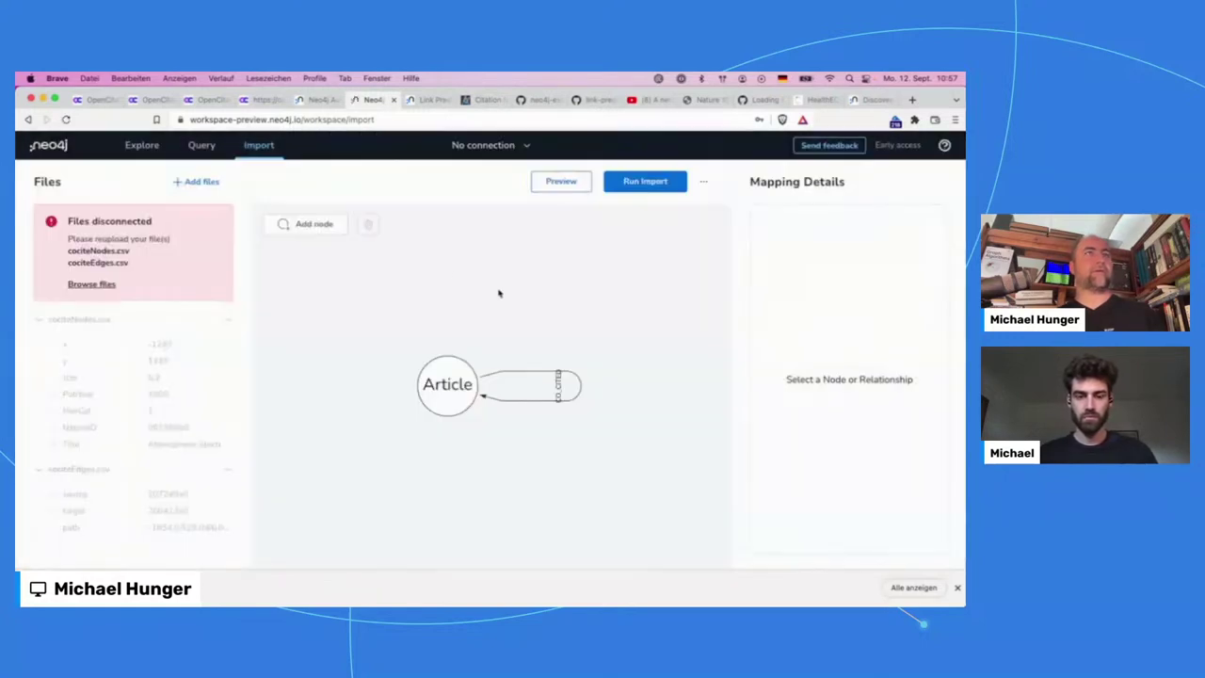
left_click(514, 145)
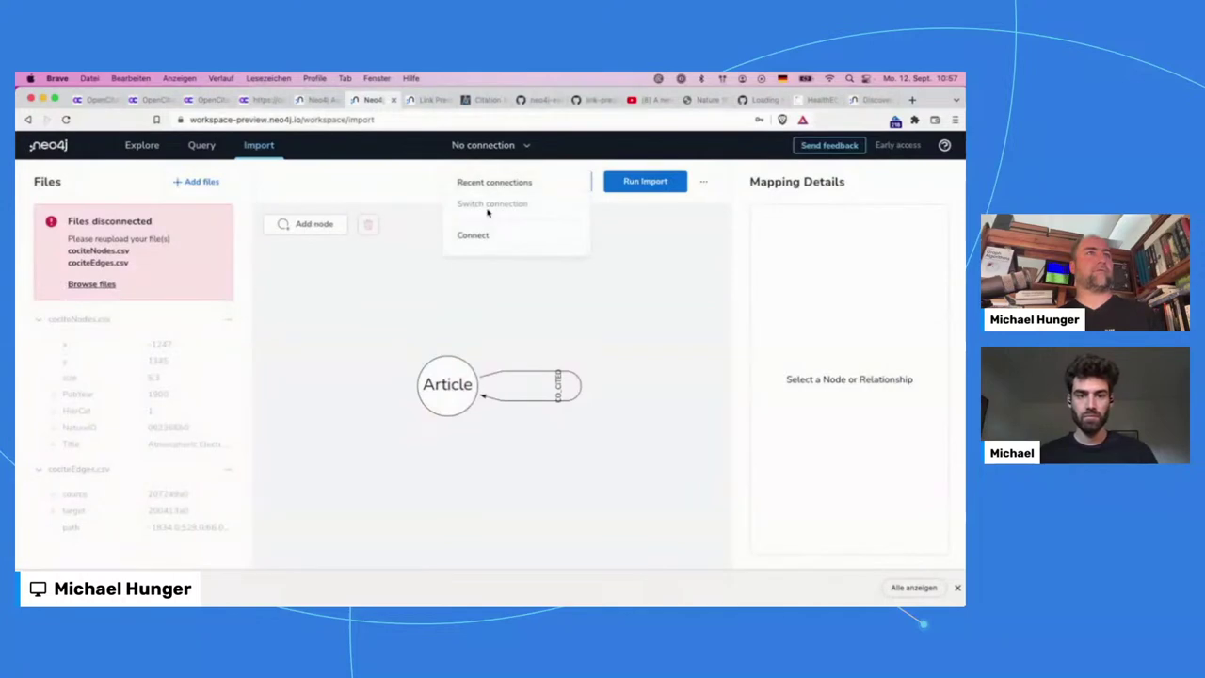
left_click(474, 235)
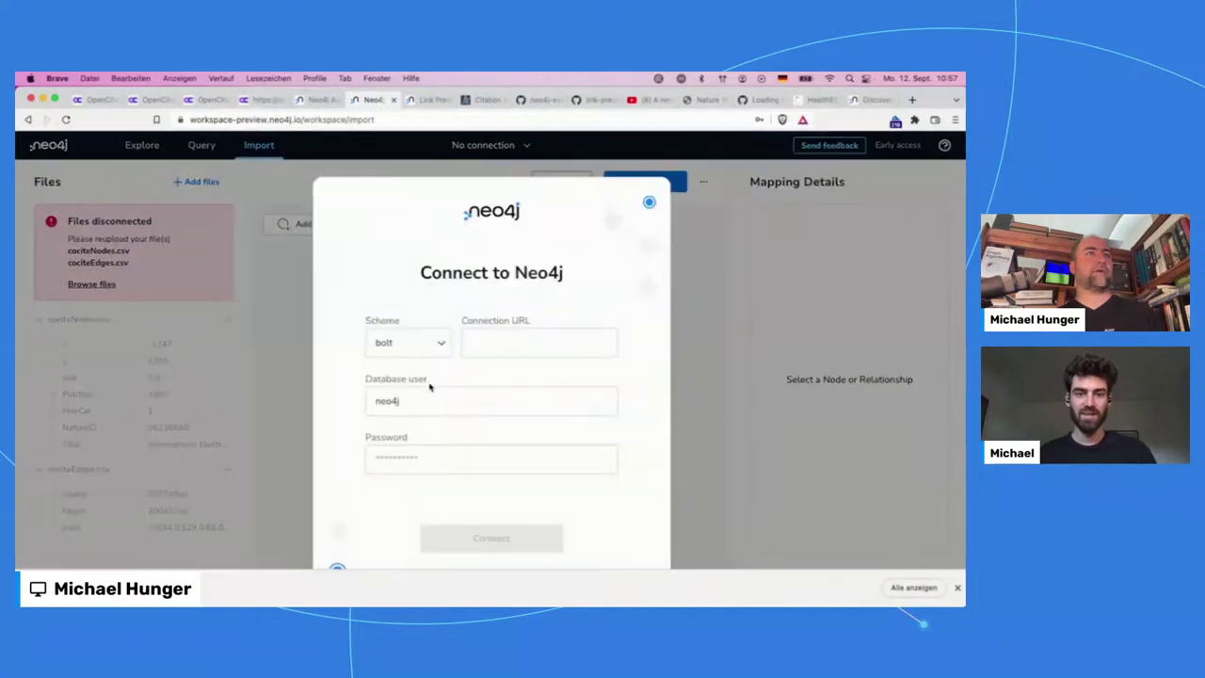
left_click(423, 461)
key("ctrl+v")
left_click(531, 337)
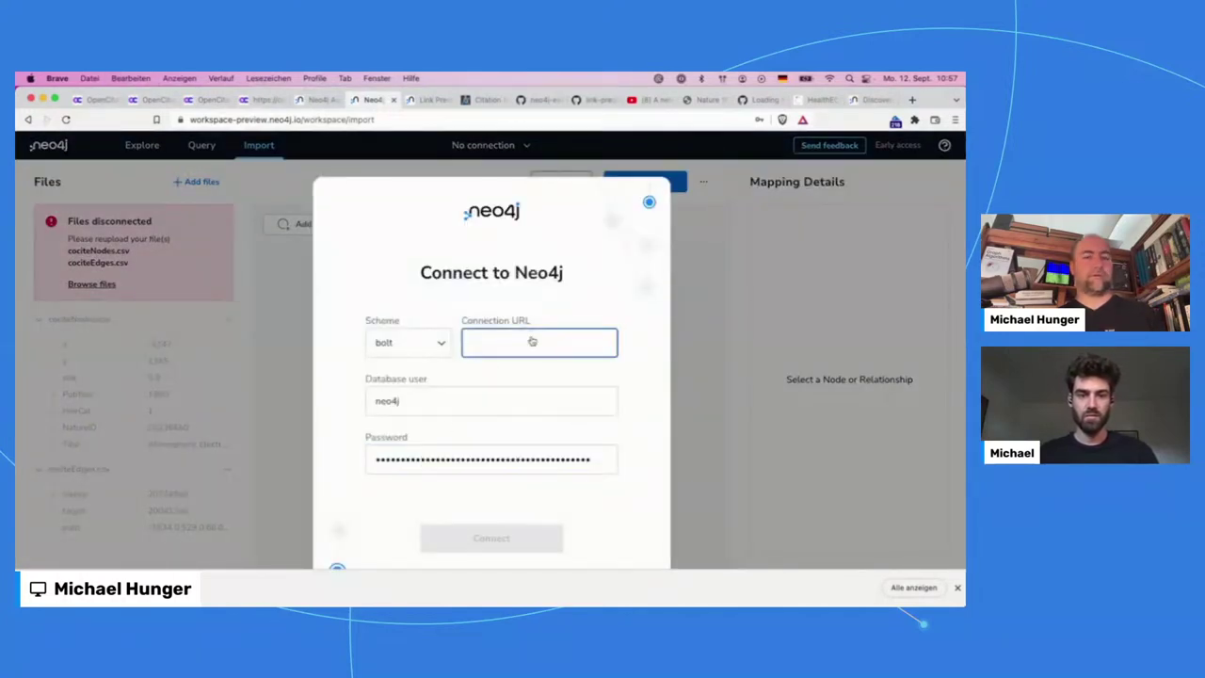
key("super+Tab")
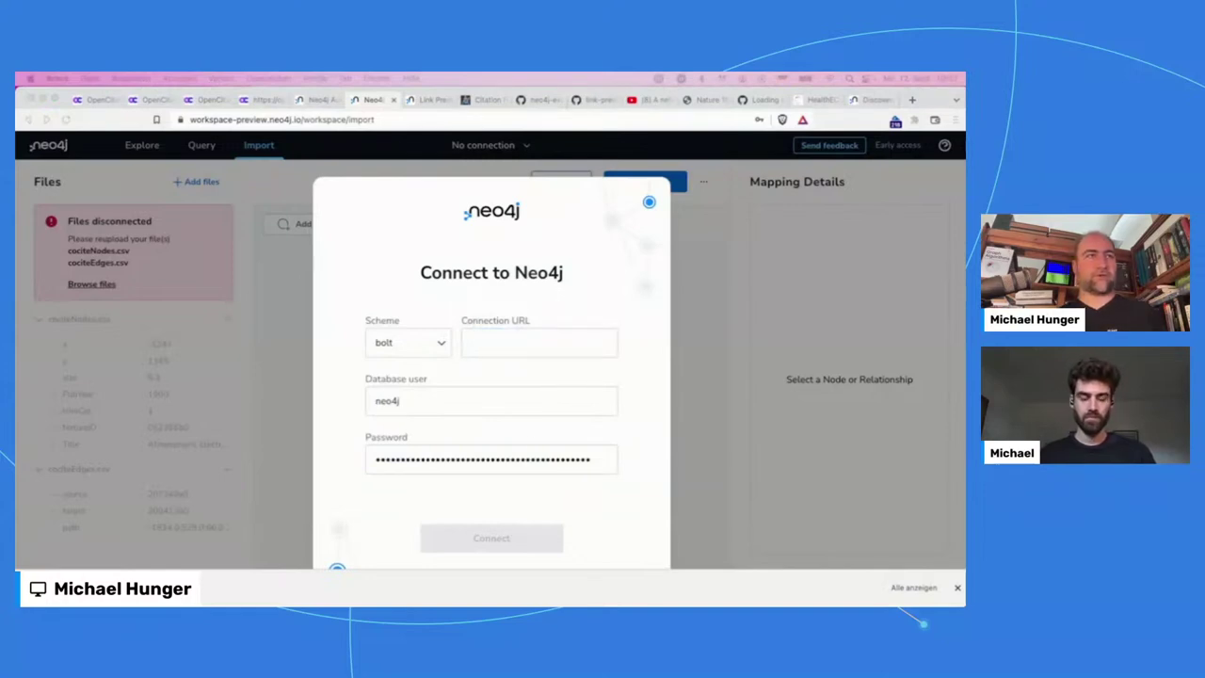
left_click(535, 345)
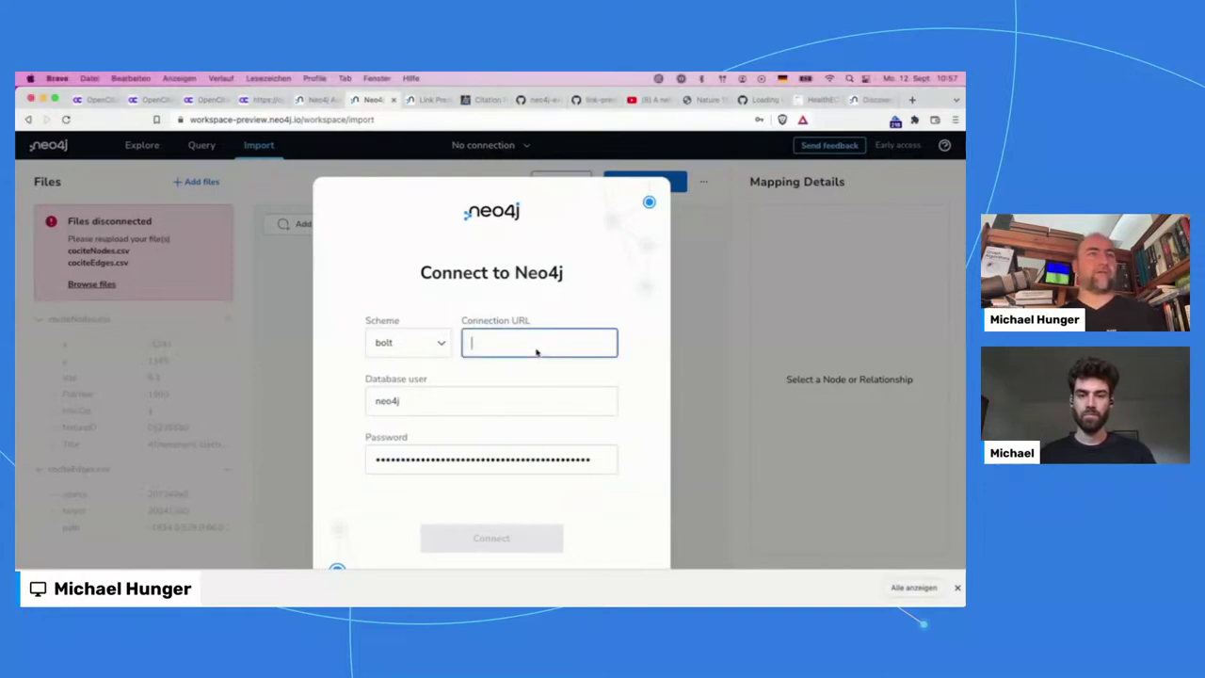
type("a82223c4.databases.neo4j.io")
left_click(502, 537)
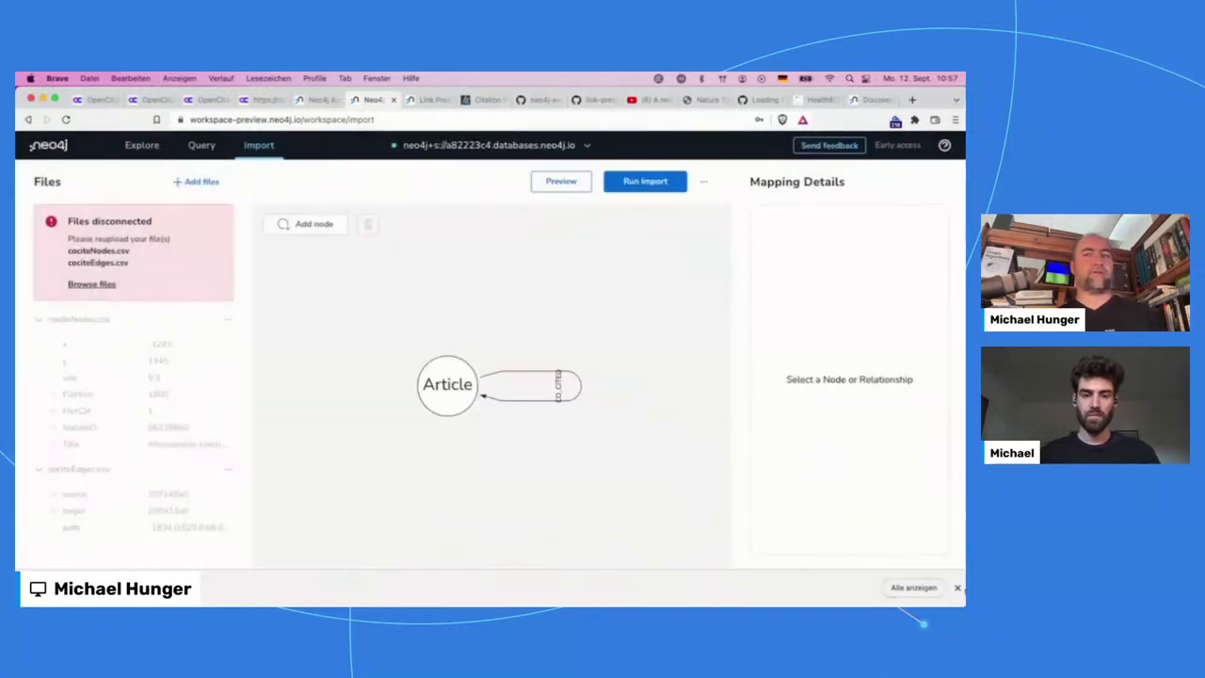
- Reupload cociteNodes.csv and cociteEdges.csv from the nature-papers-data folder and run the co-citation import
left_click(957, 588)
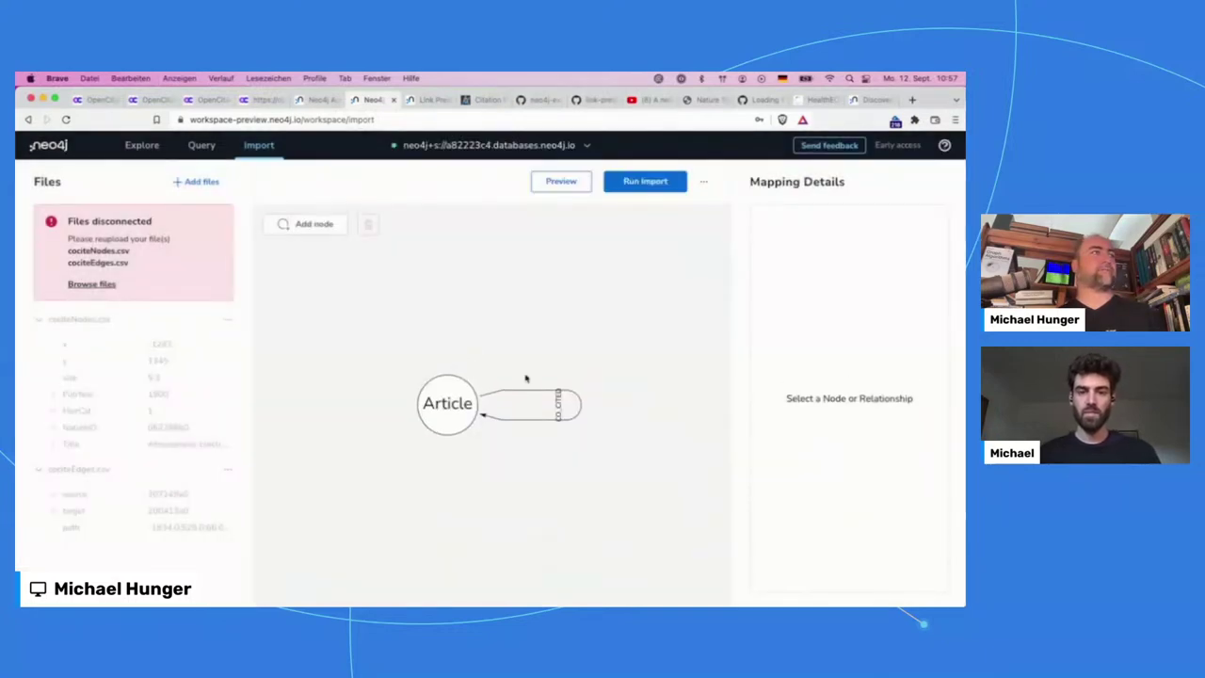
left_click(196, 184)
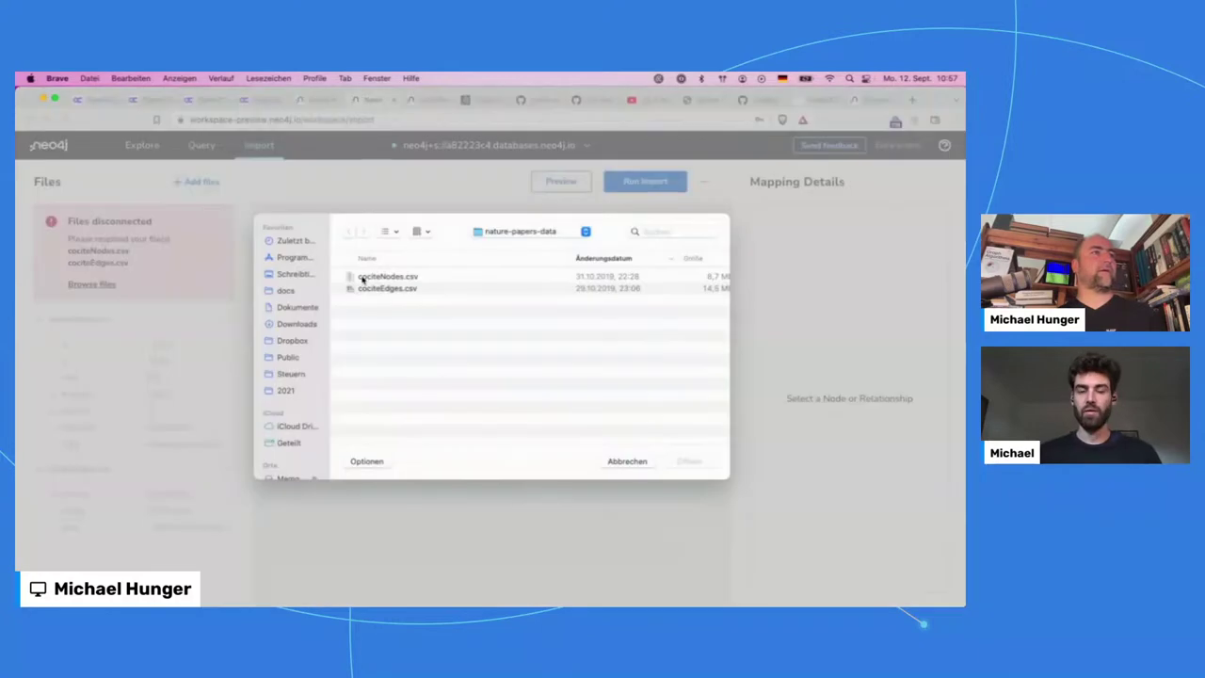
left_click(361, 274)
left_click(362, 286, "shift")
key("Return")
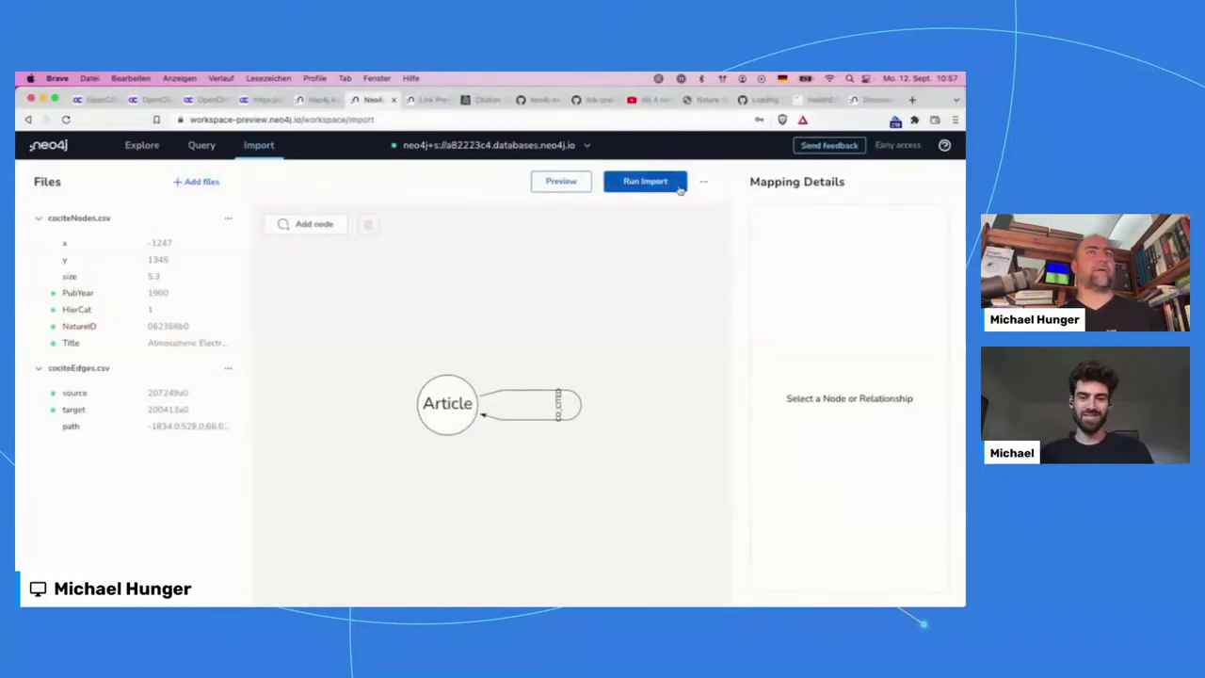
left_click(630, 182)
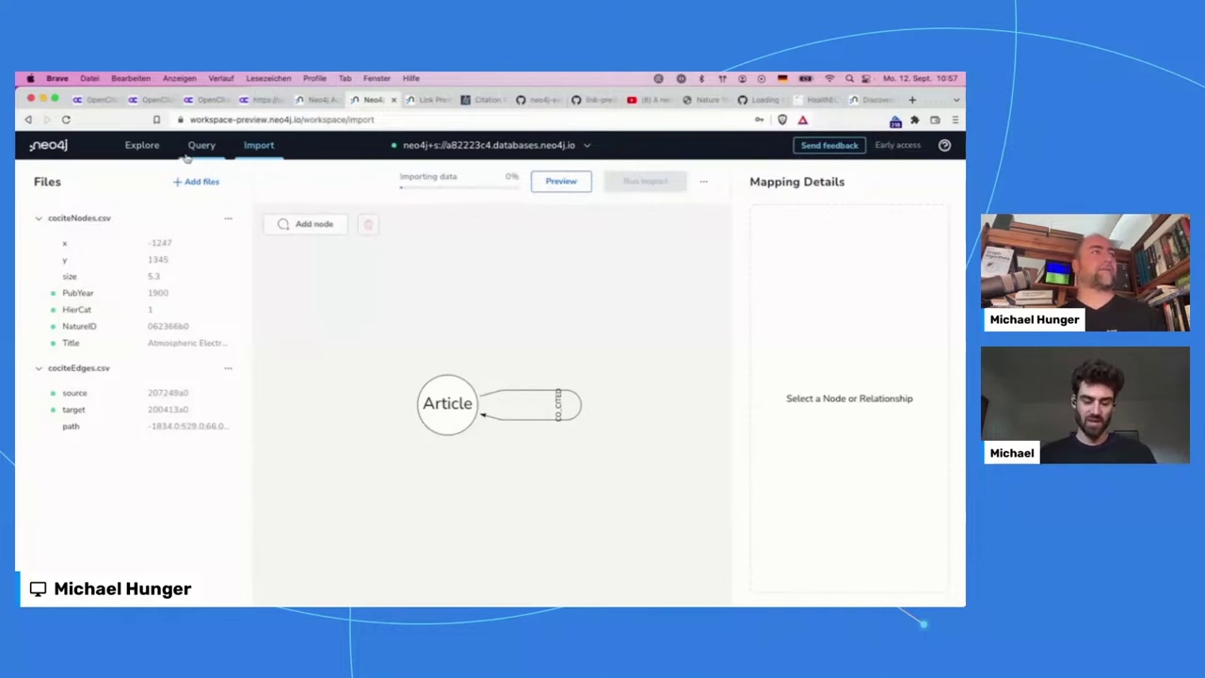
- Check the database contents in the Explore view and the Query view's database information, and return to the import progress
left_click(149, 153)
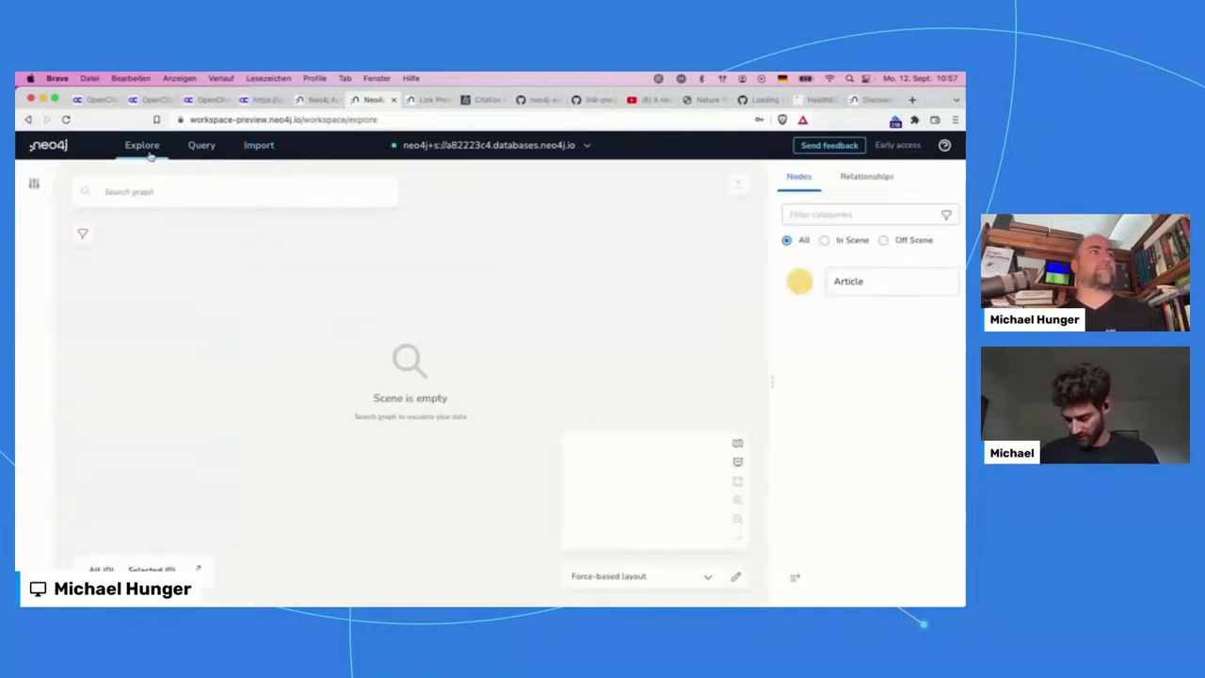
left_click(203, 157)
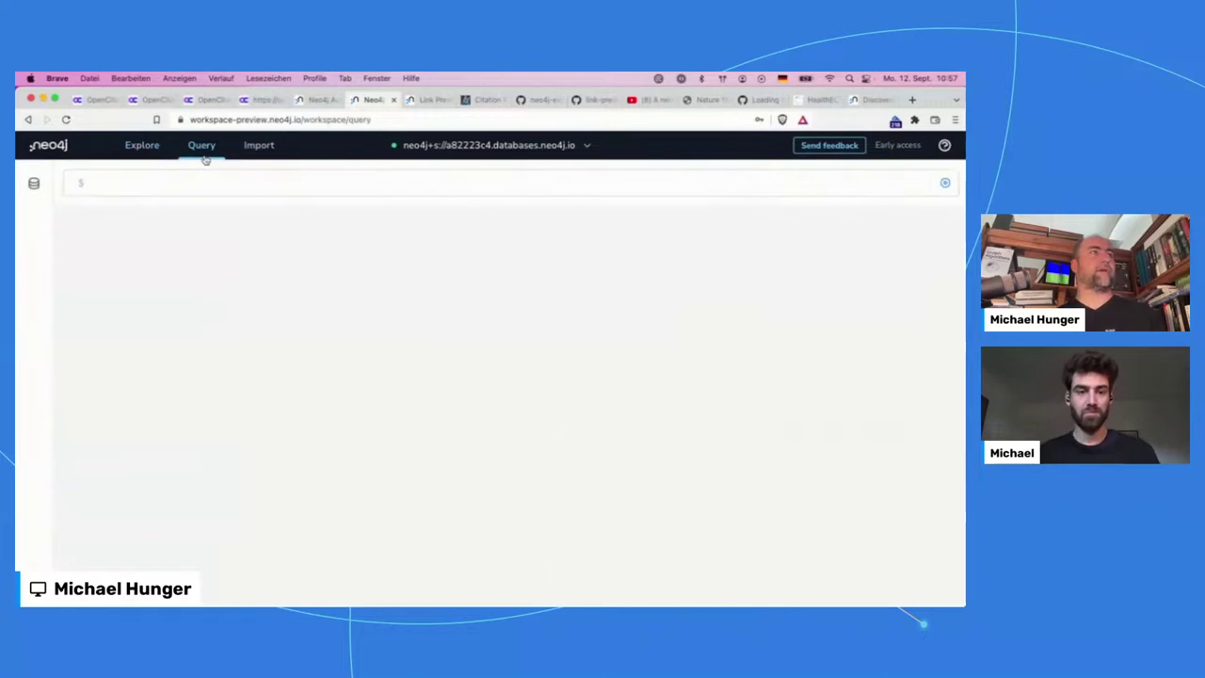
left_click(34, 184)
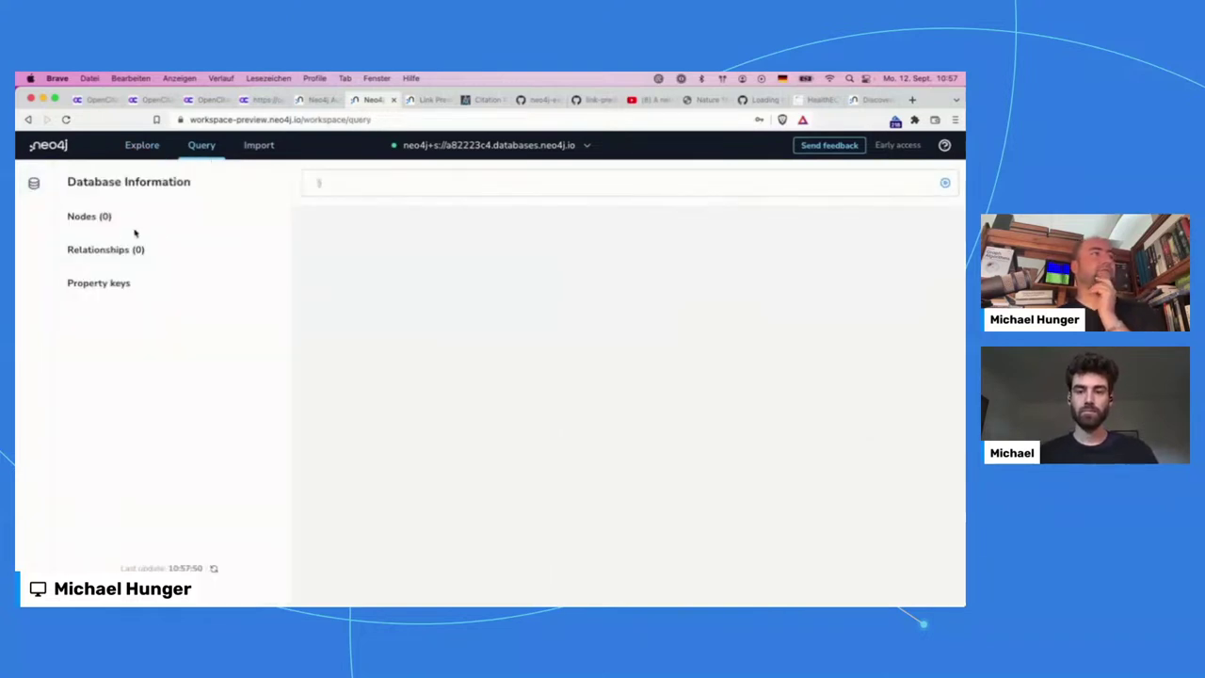
left_click(258, 145)
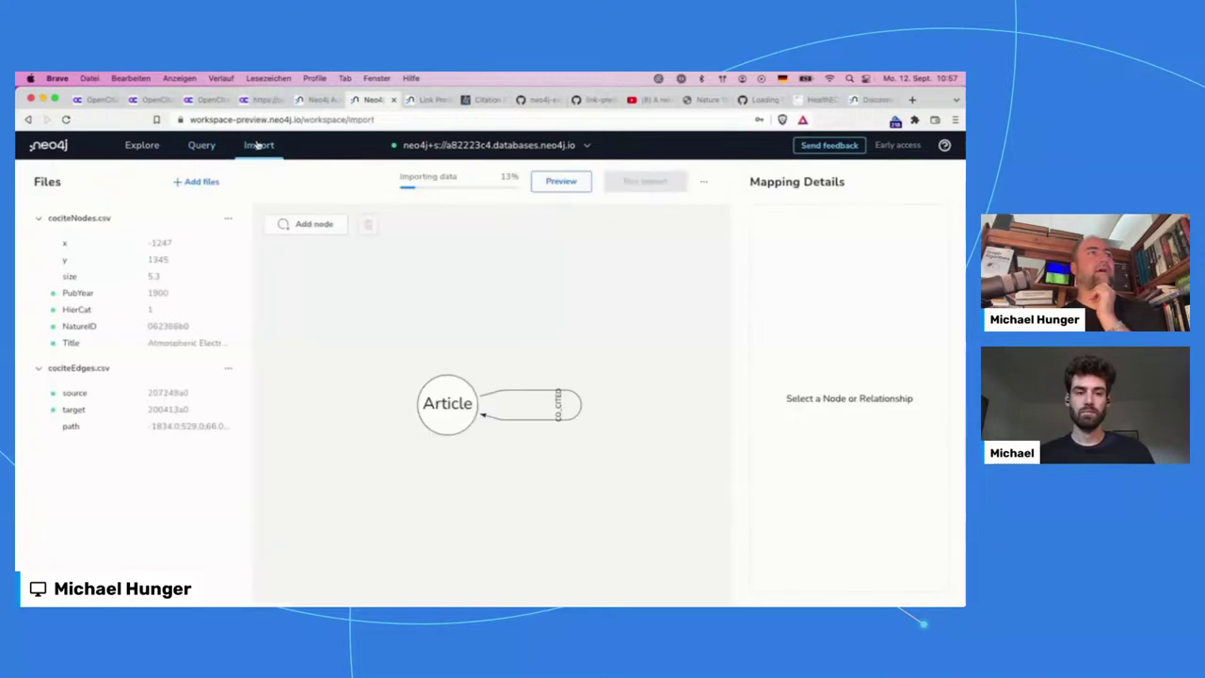
left_click(203, 145)
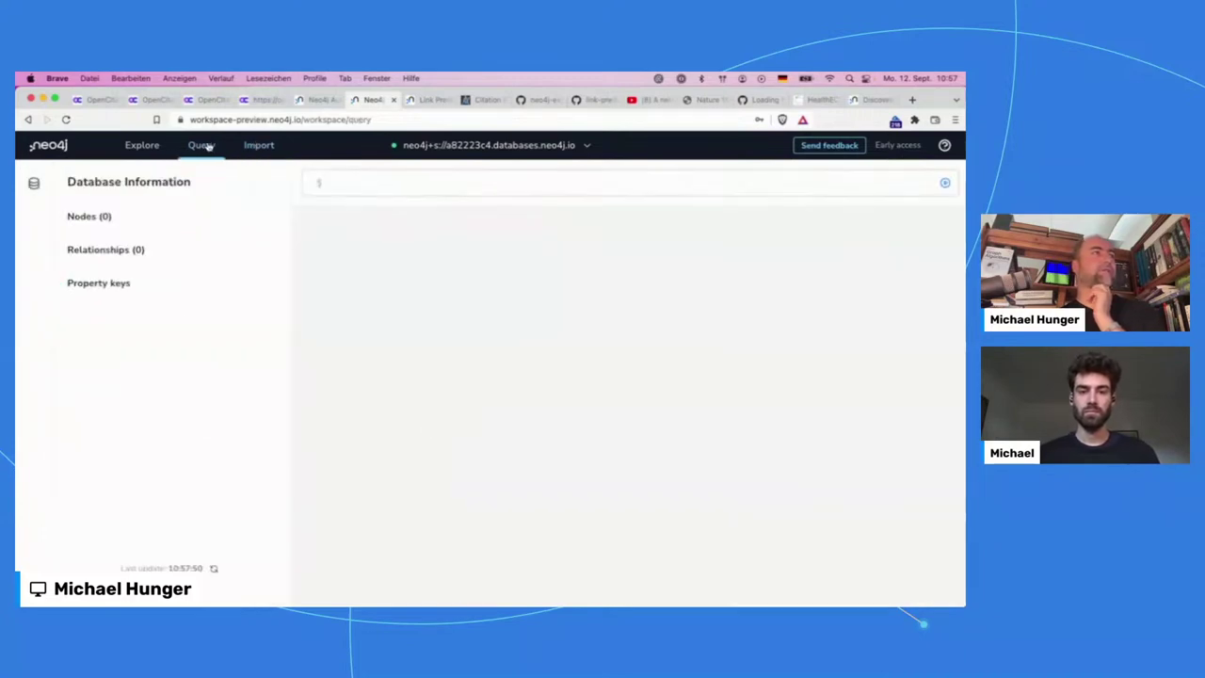
left_click(258, 147)
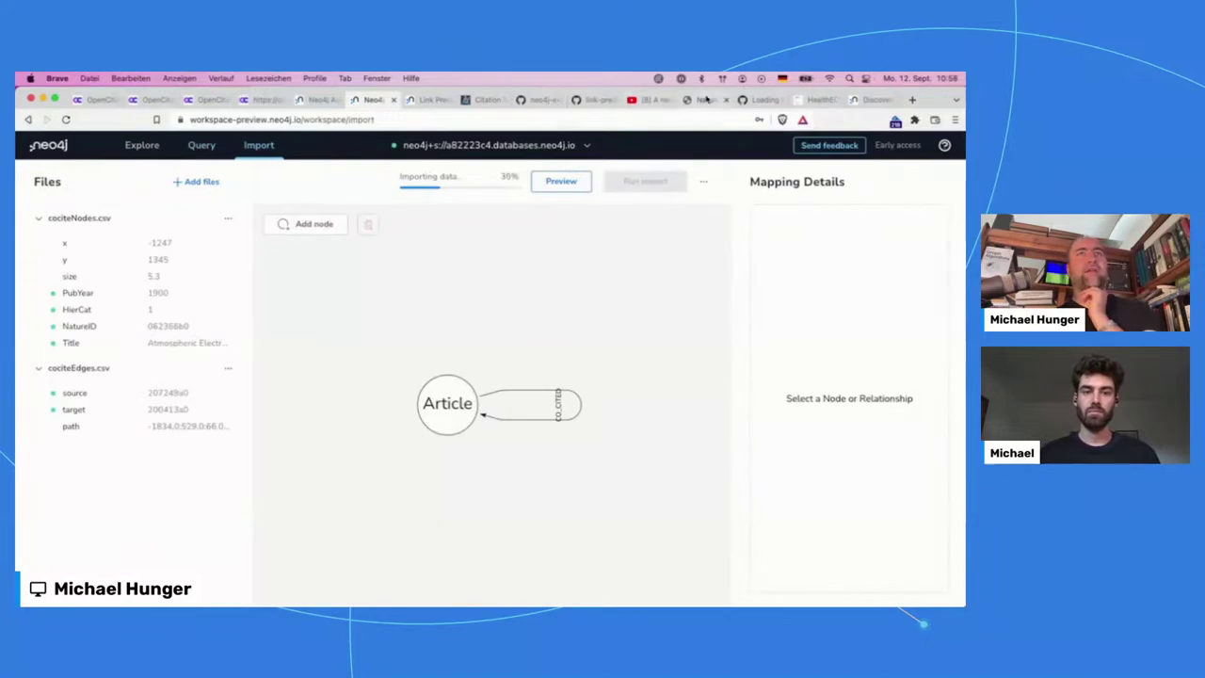
- View the Nature visualisation, then open the neo4j-3d-force-graph GitHub repository in a new tab and read through its readme examples
left_click(705, 100)
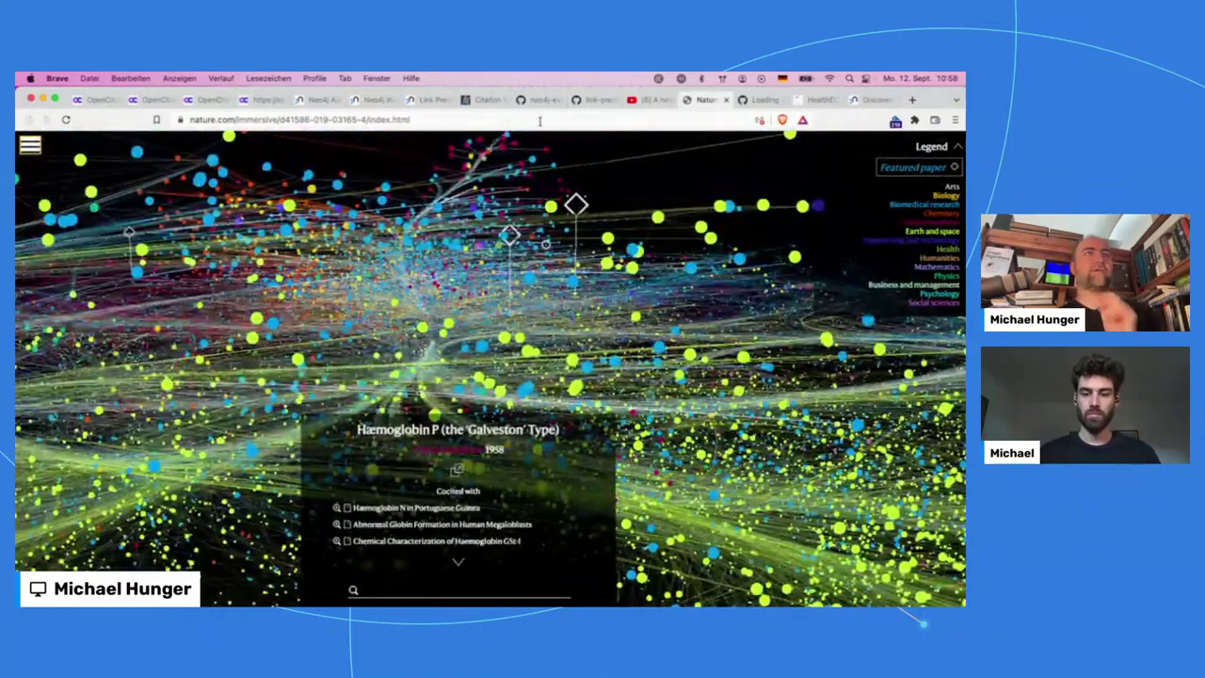
key("super+t")
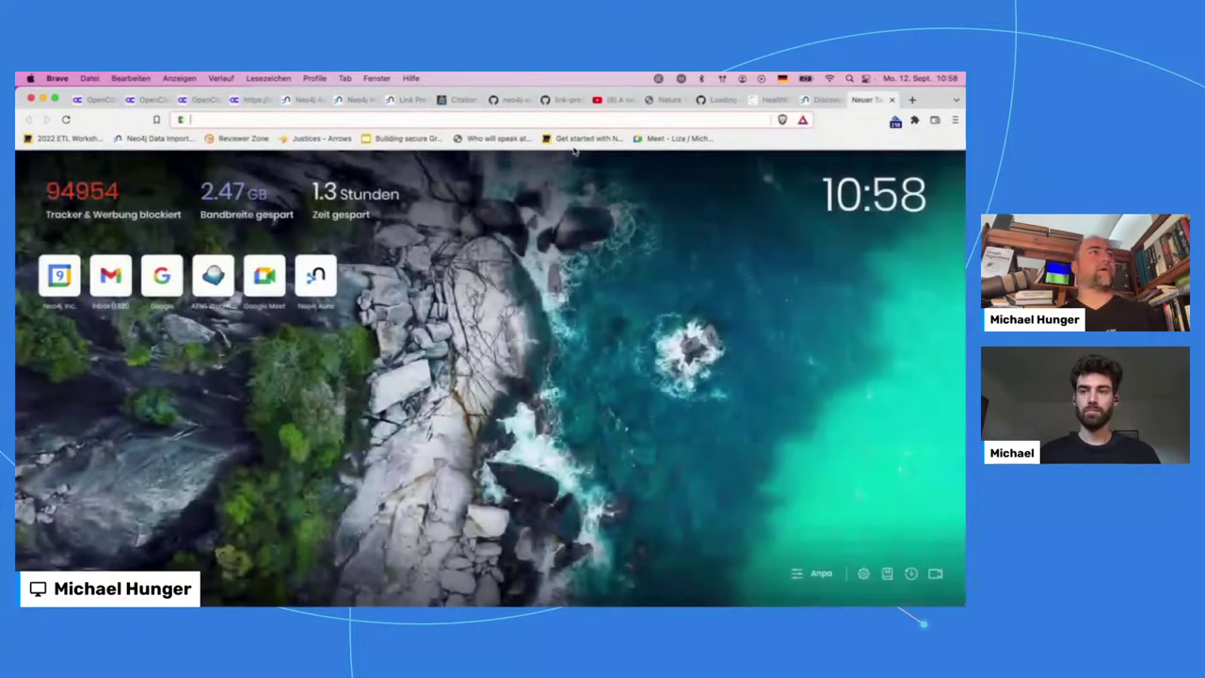
type("e")
key("BackSpace")
type("3d-for")
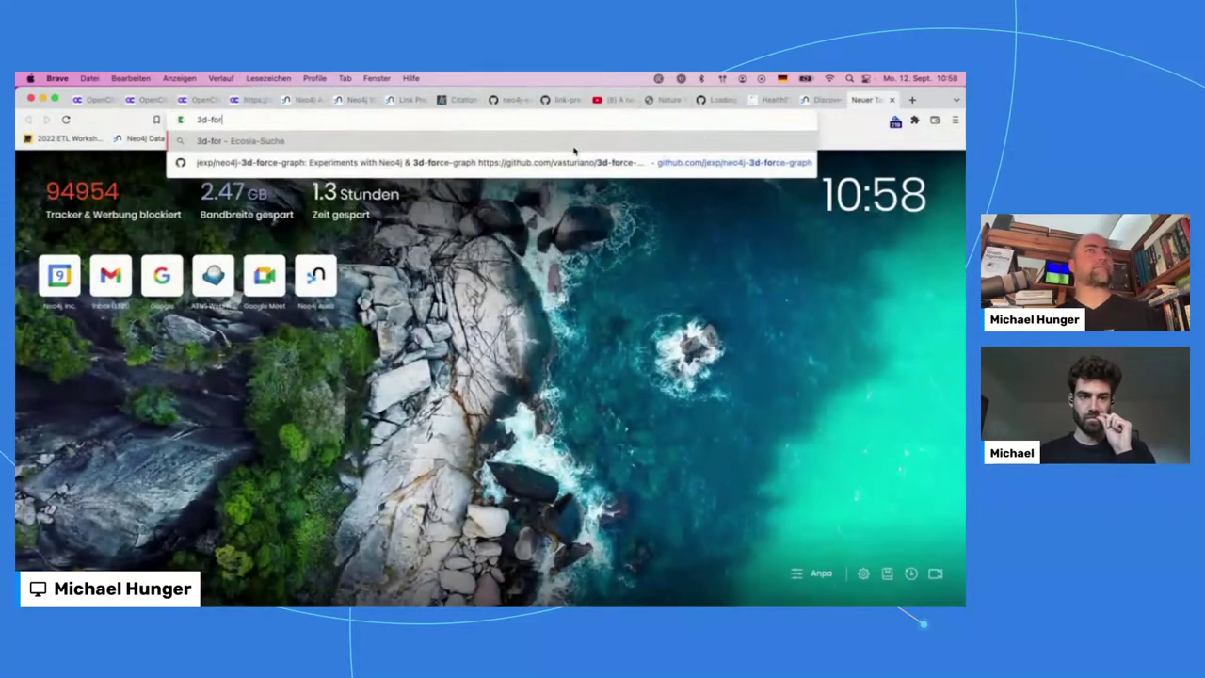
key("Return")
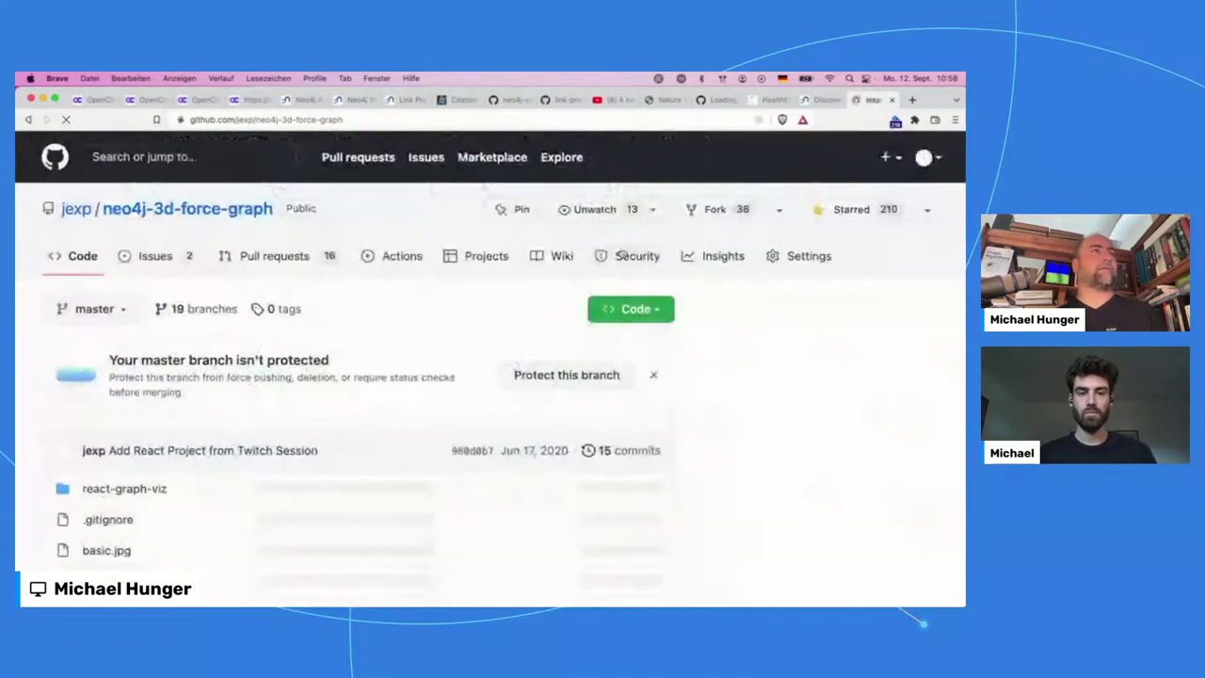
scroll(320, 245, "down", 2)
scroll(319, 245, "down", 20)
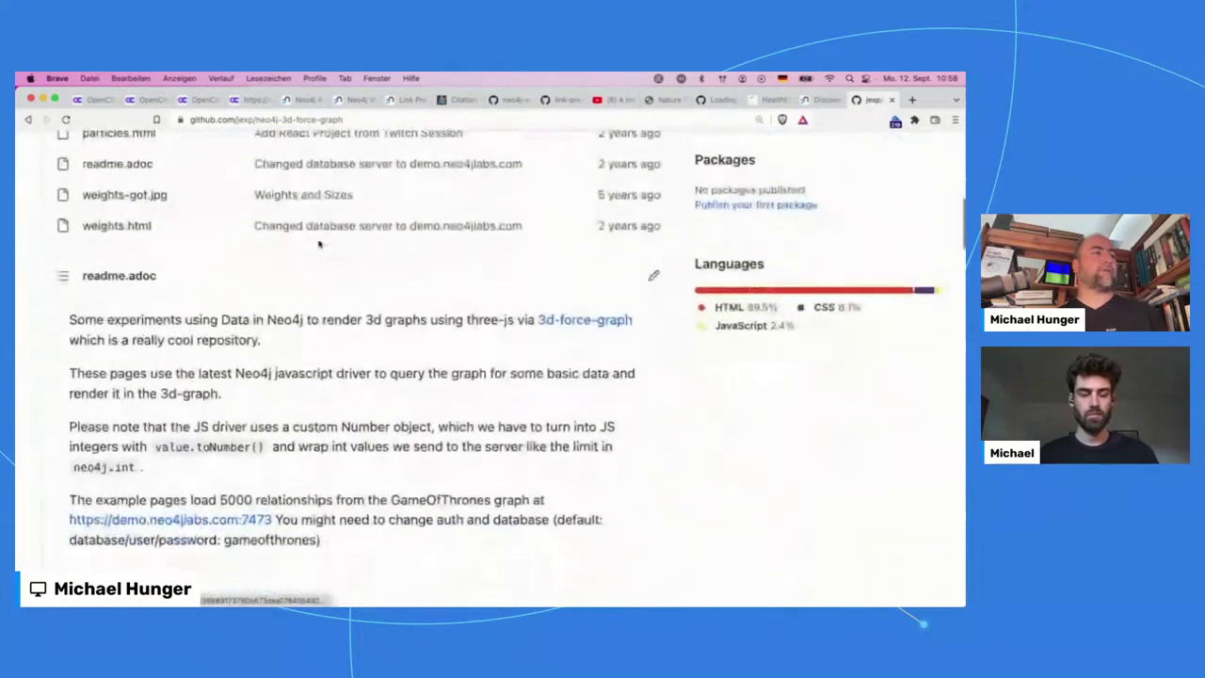
scroll(319, 240, "down", 20)
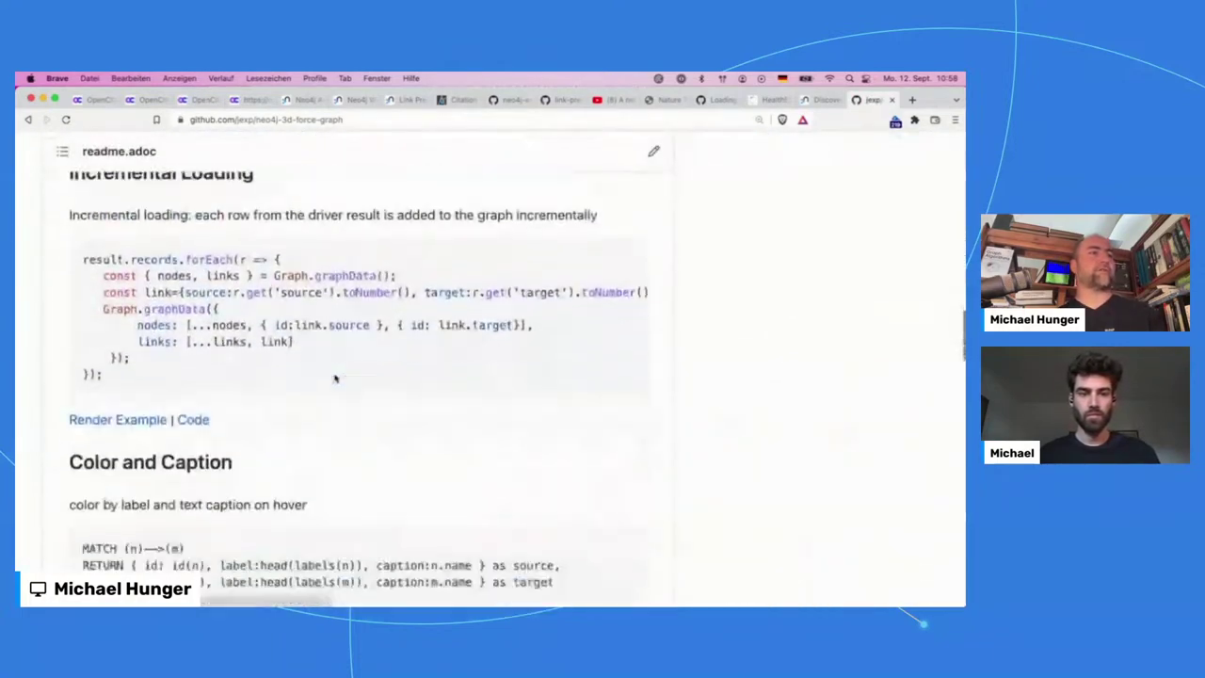
scroll(334, 376, "up", 3)
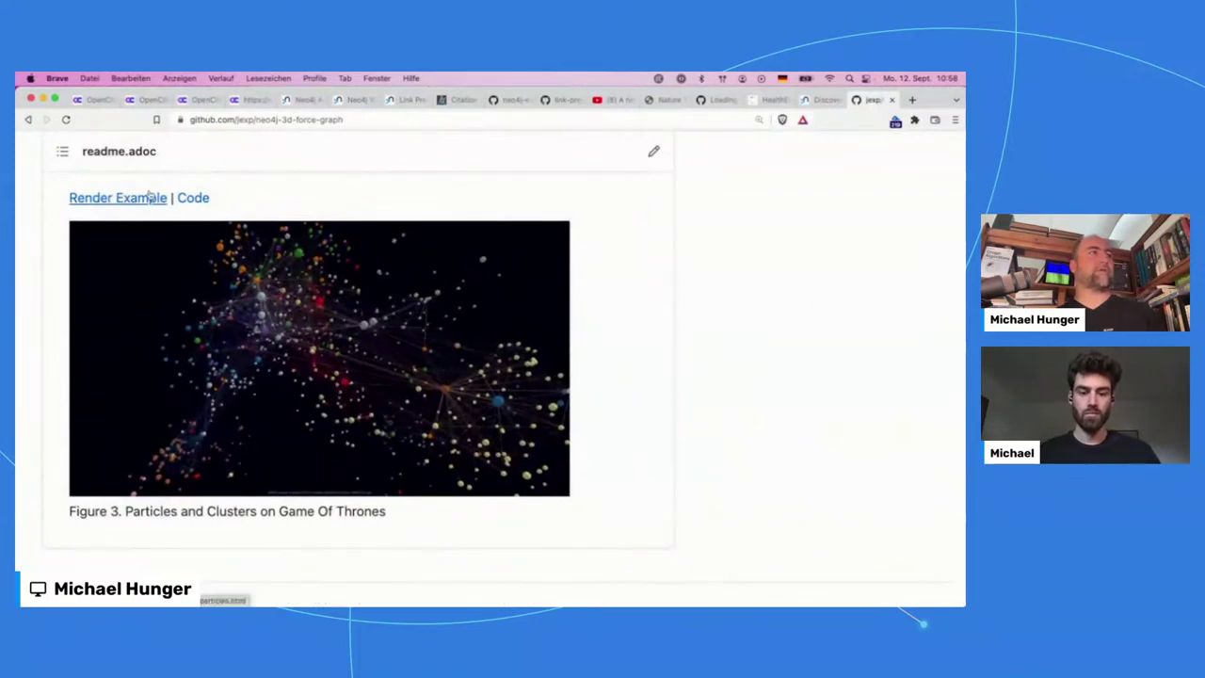
- Open the rendered particles example in a new tab, examine its 3D graph from several views, and return to the Nature visualisation
left_click(117, 197, "super")
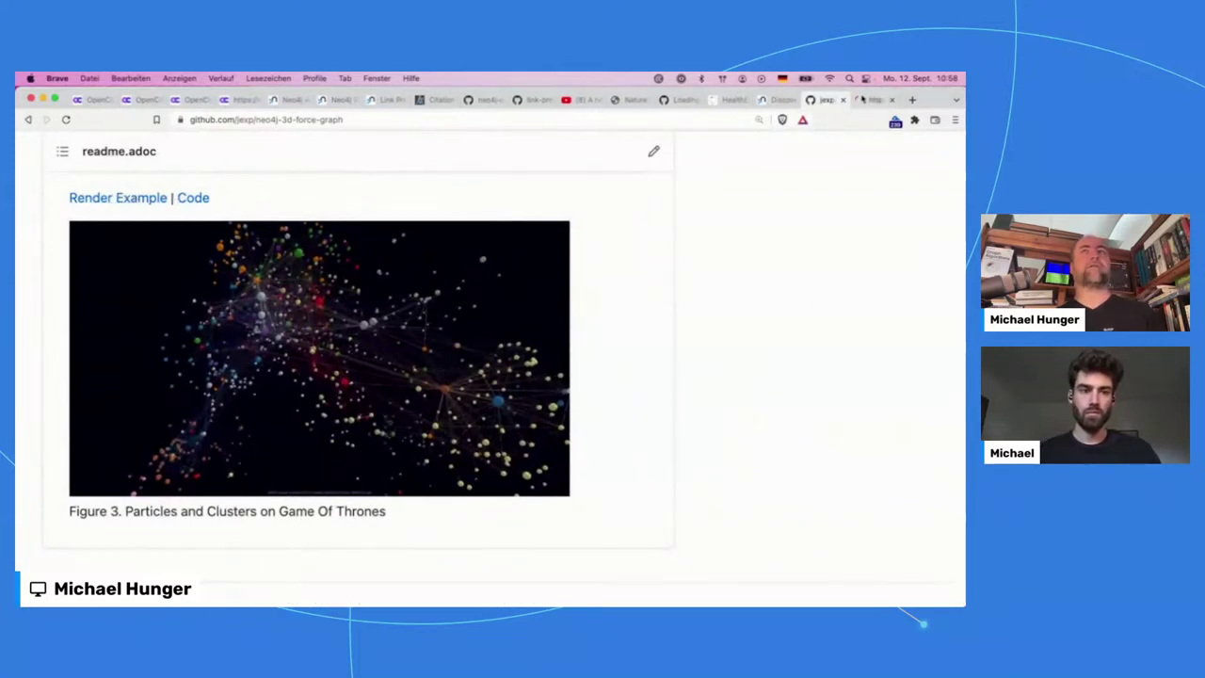
key("ctrl+Tab")
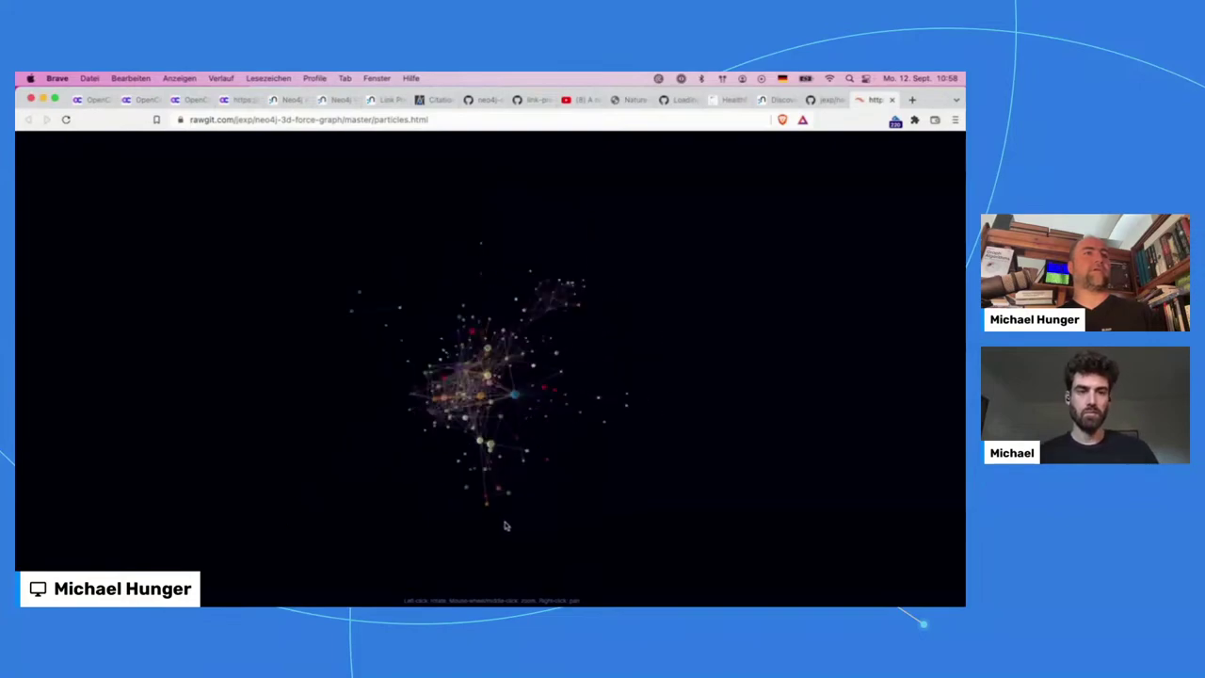
scroll(541, 481, "up", 10)
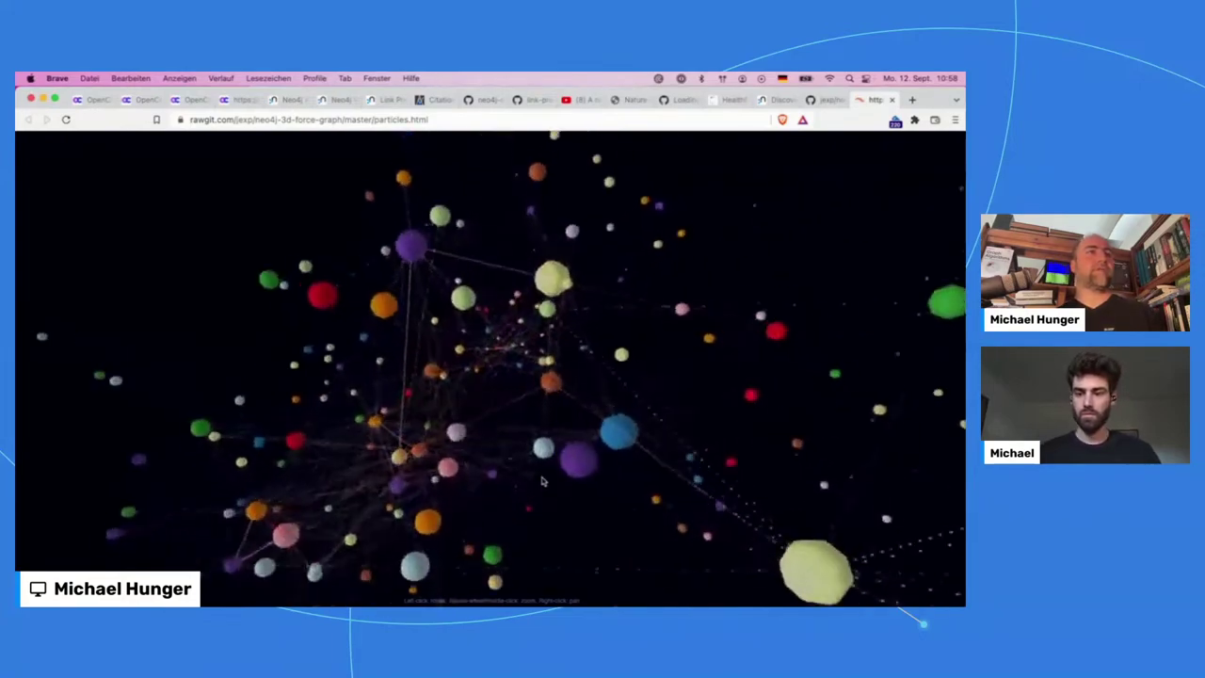
scroll(541, 481, "down", 10)
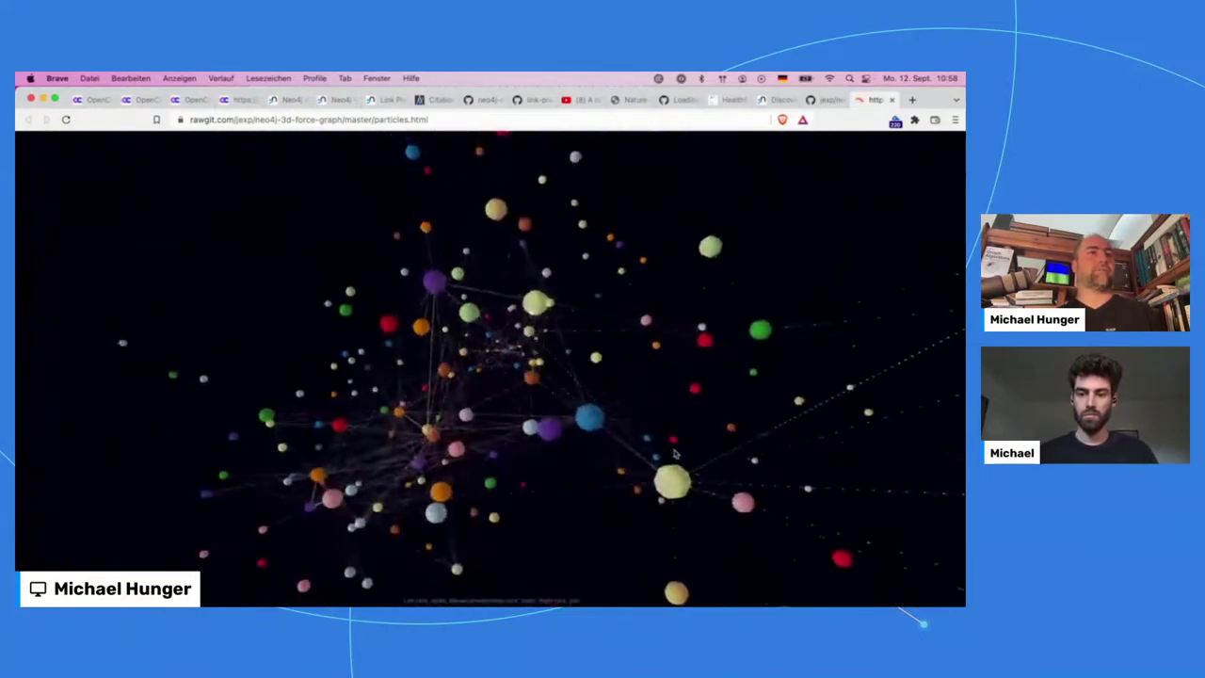
left_click_drag(407, 511, 546, 162)
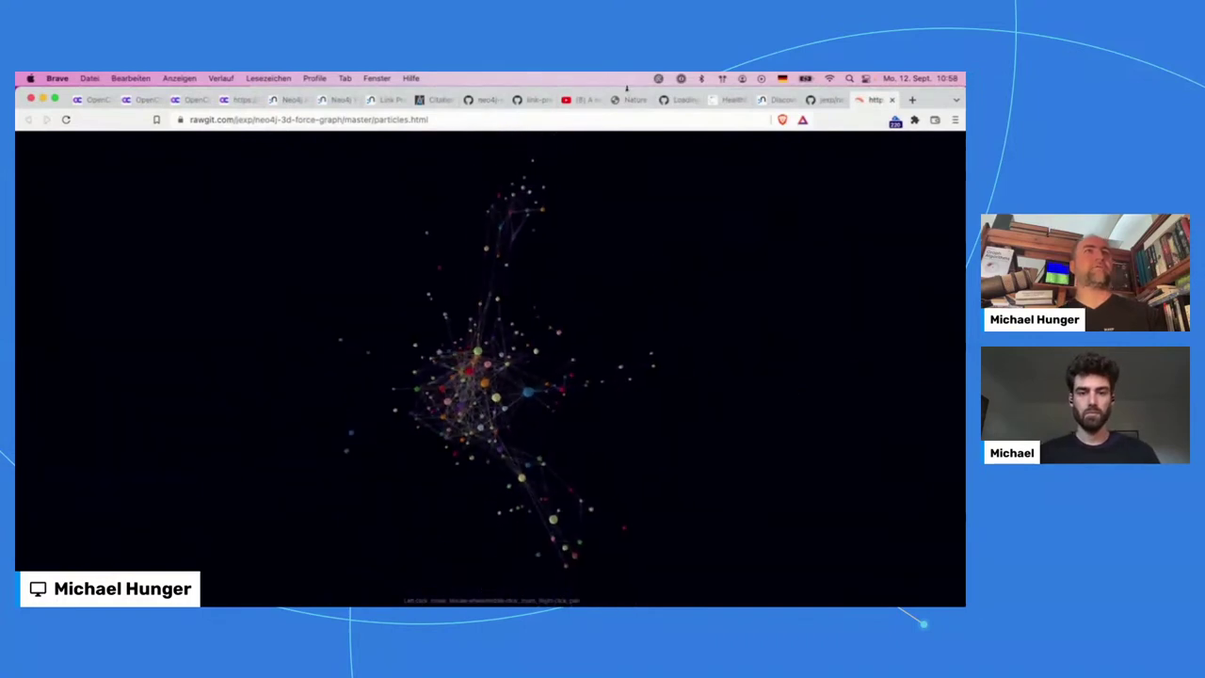
left_click(629, 99)
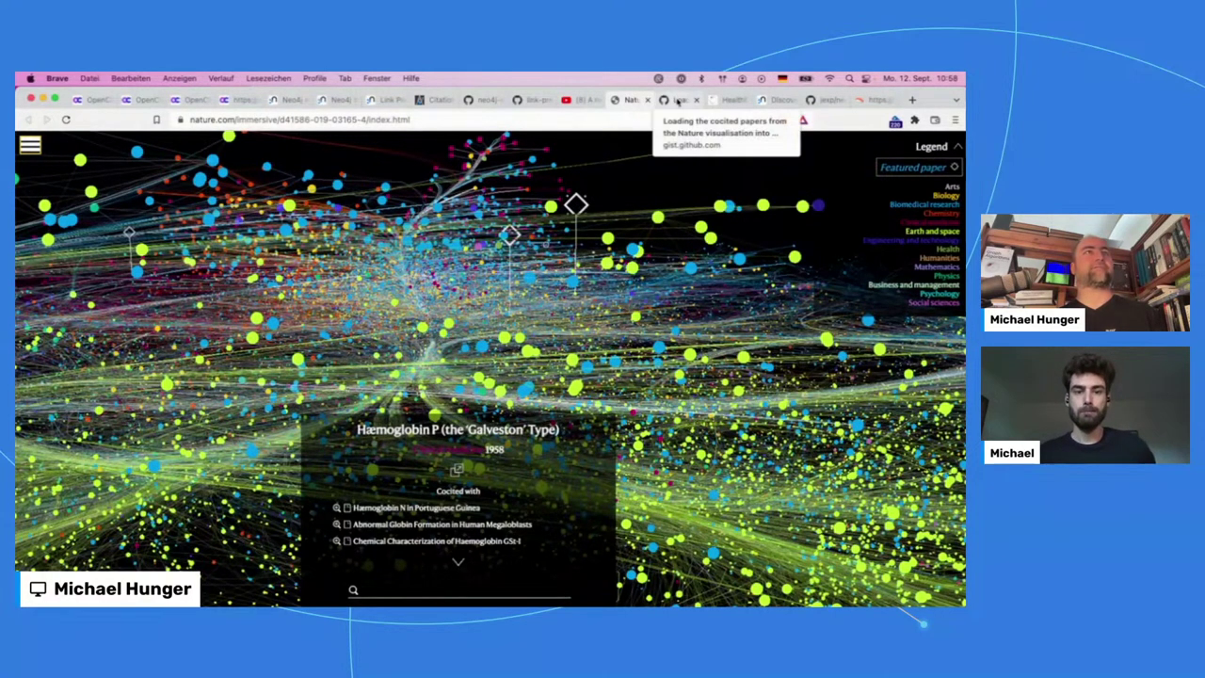
- Return to the Neo4j import results and examine the file row counts for Article and CO_CITED
left_click(337, 100)
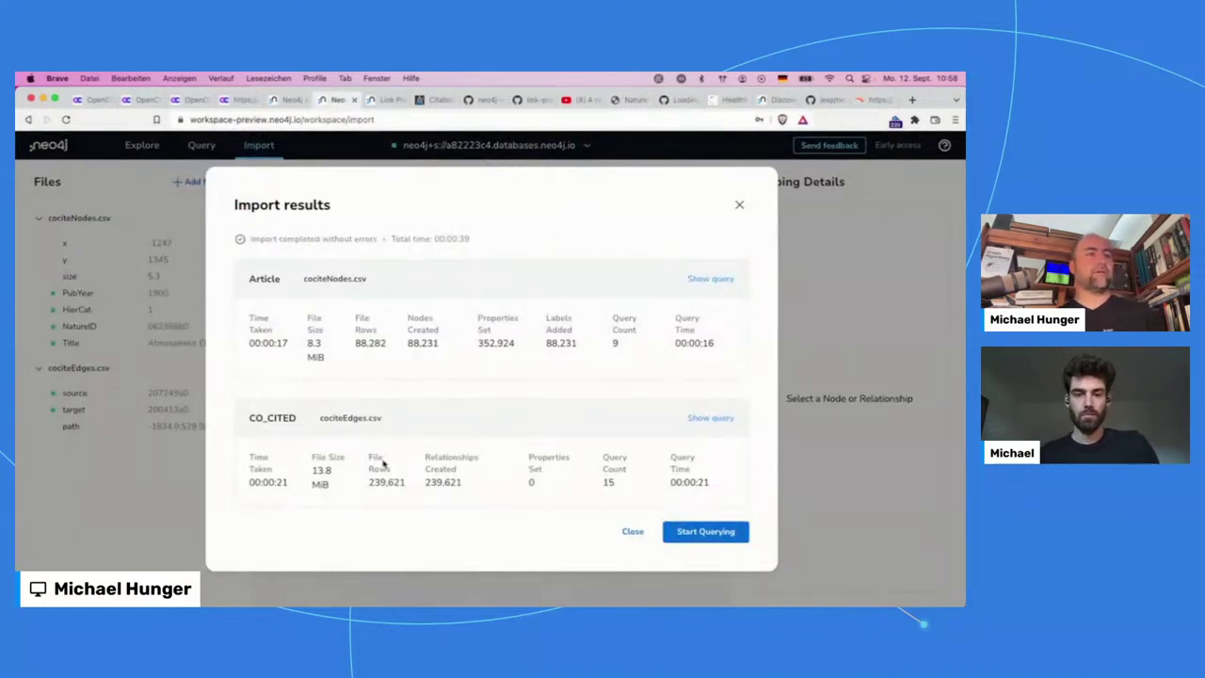
left_click_drag(356, 344, 396, 348)
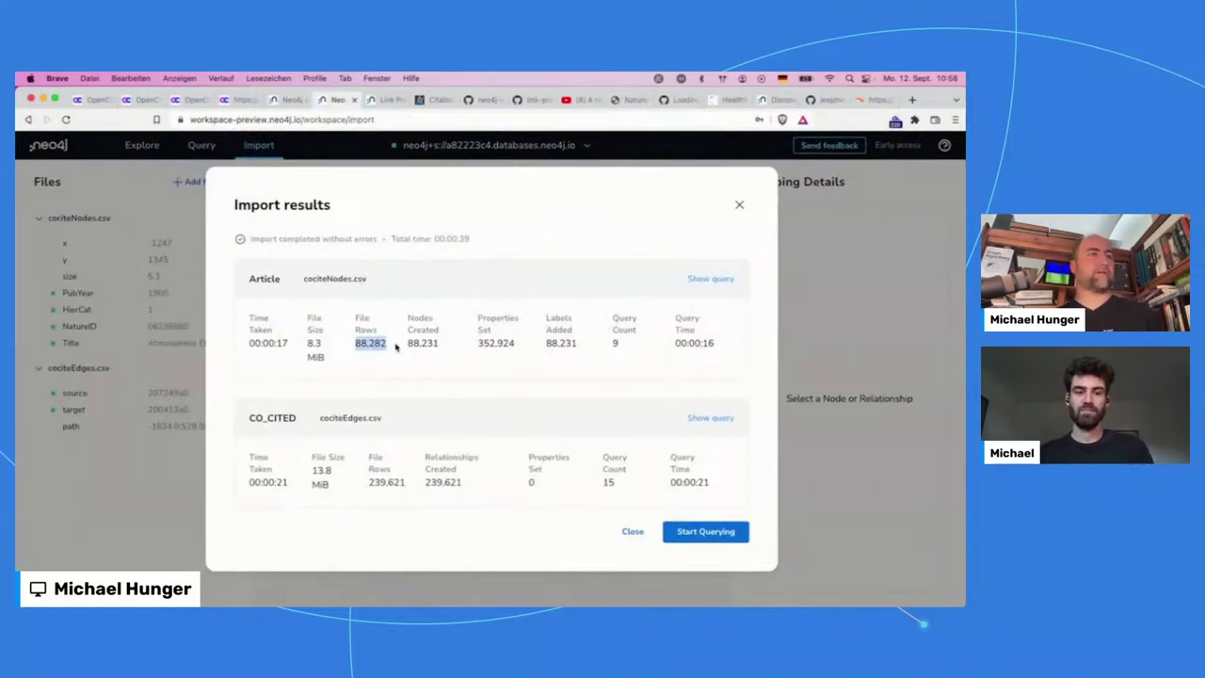
left_click_drag(377, 485, 406, 486)
left_click(406, 484)
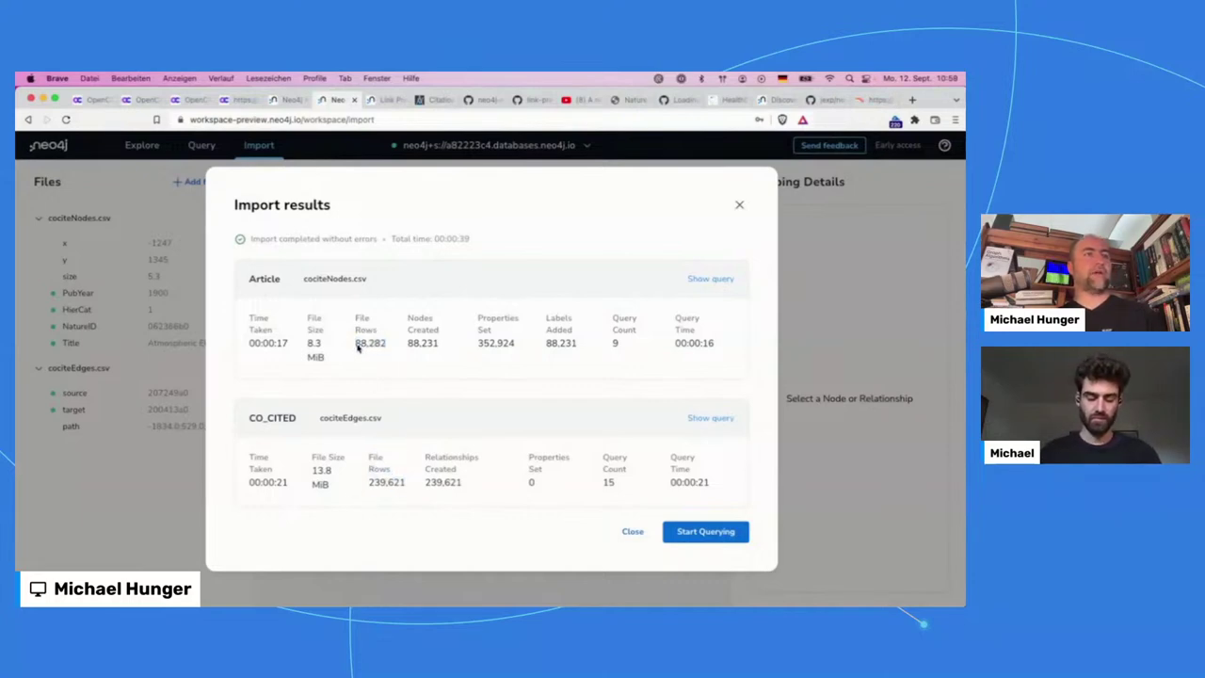
left_click_drag(356, 345, 391, 348)
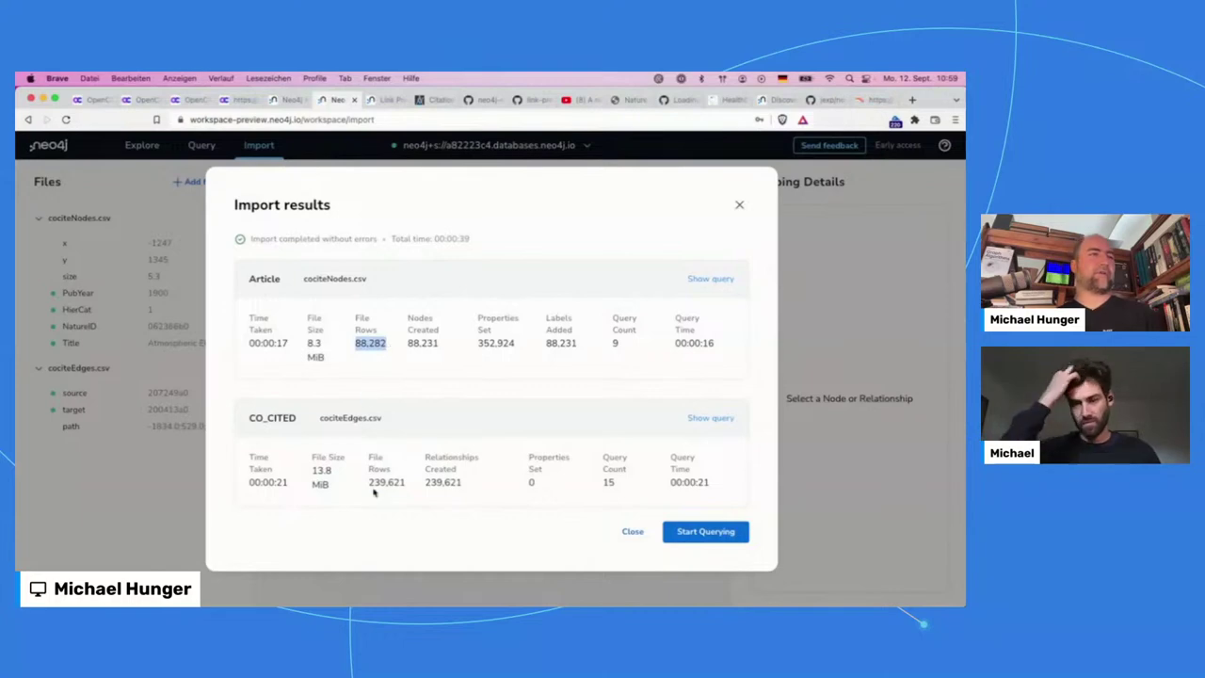
left_click_drag(373, 484, 401, 484)
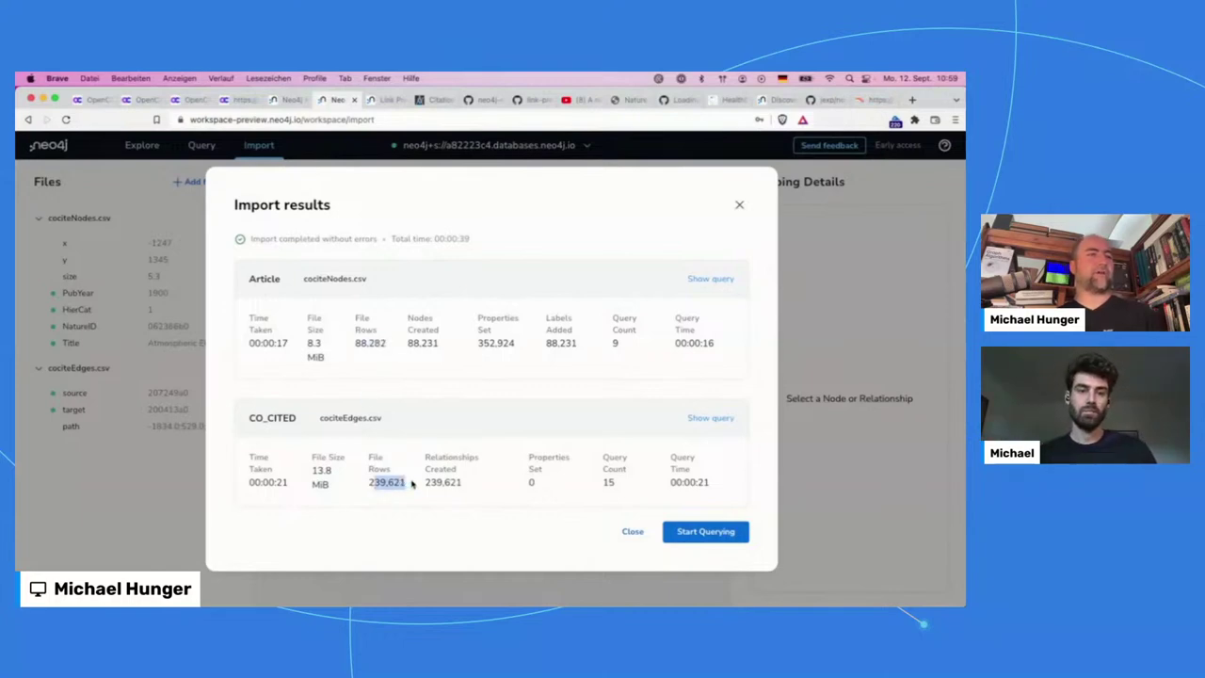
- Start querying the imported data from the import results and collapse the database information sidebar to enlarge the sample graph
left_click(699, 533)
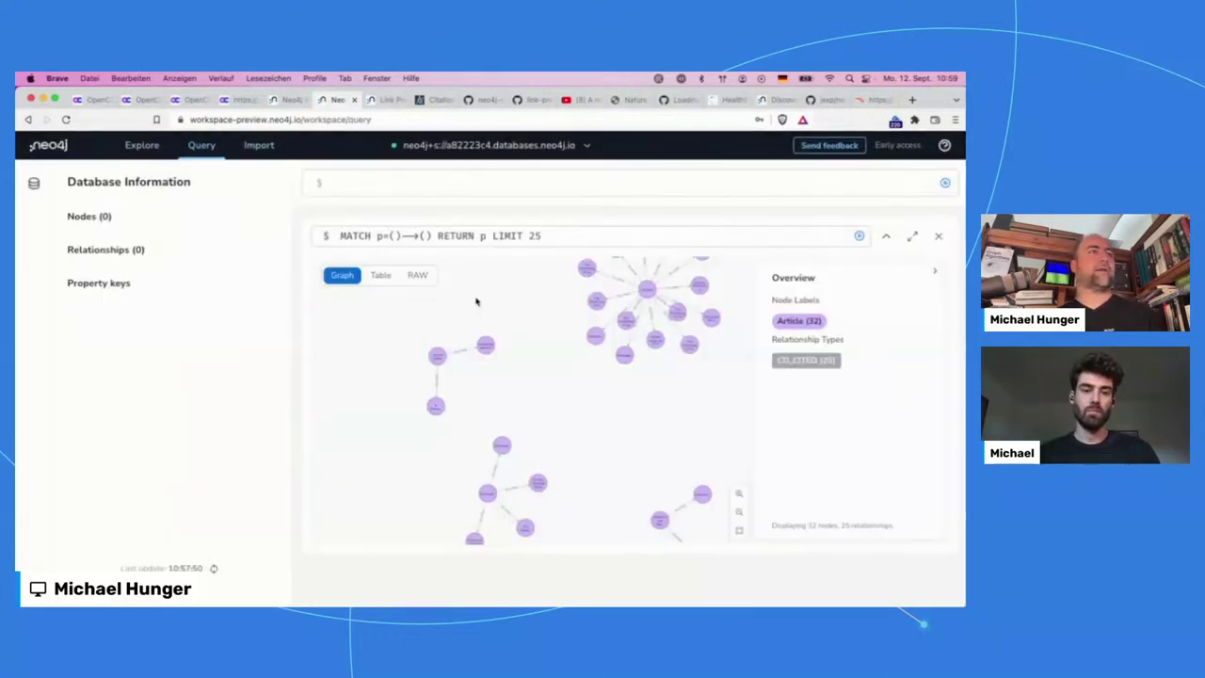
scroll(571, 352, "down", 2)
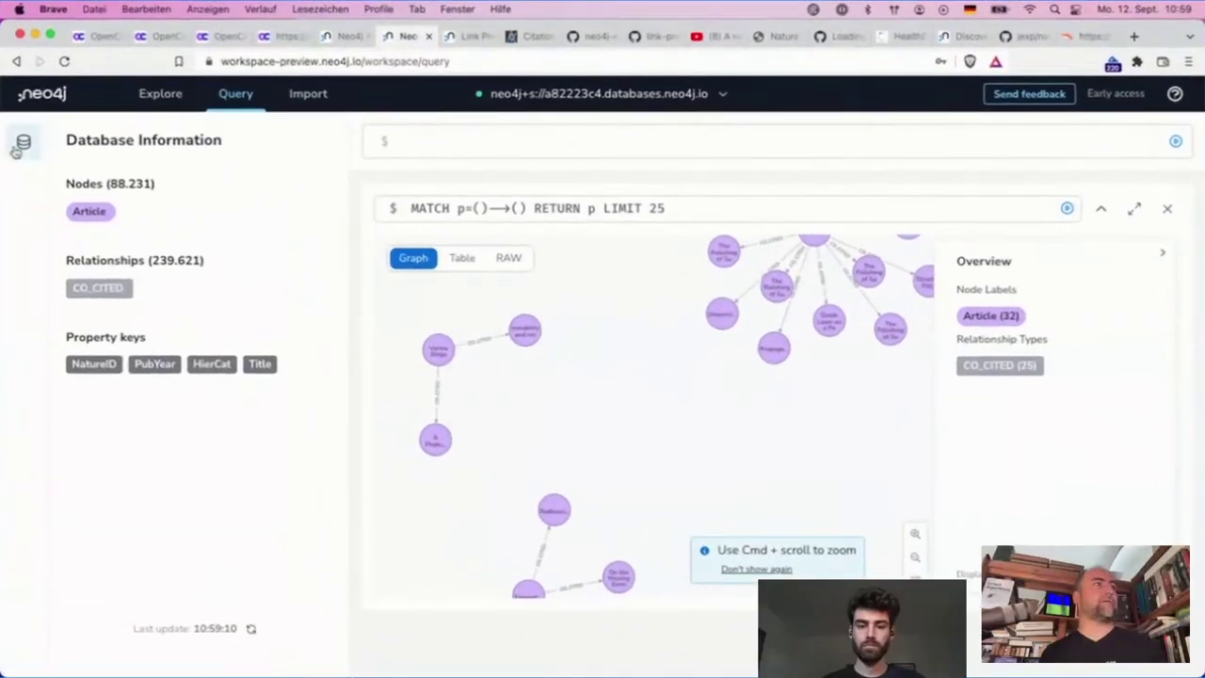
left_click(34, 183)
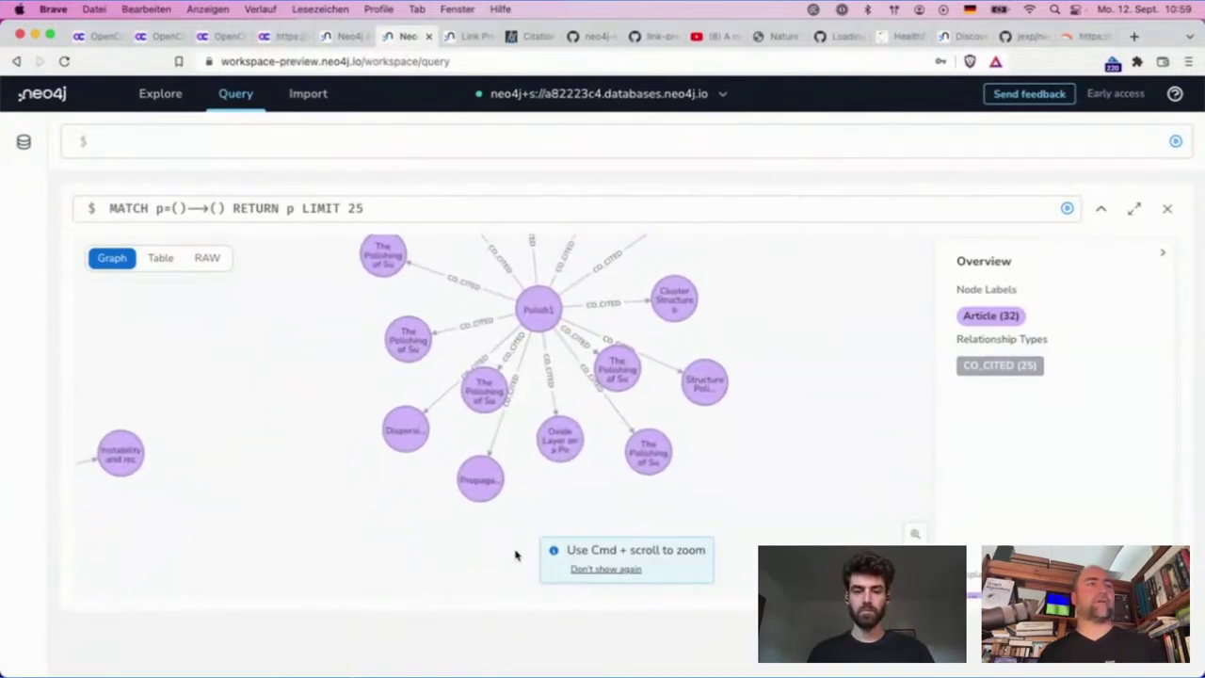
- Inspect the node properties of the Polish1 article and several of its co-cited neighbours in the result graph
left_click(536, 298)
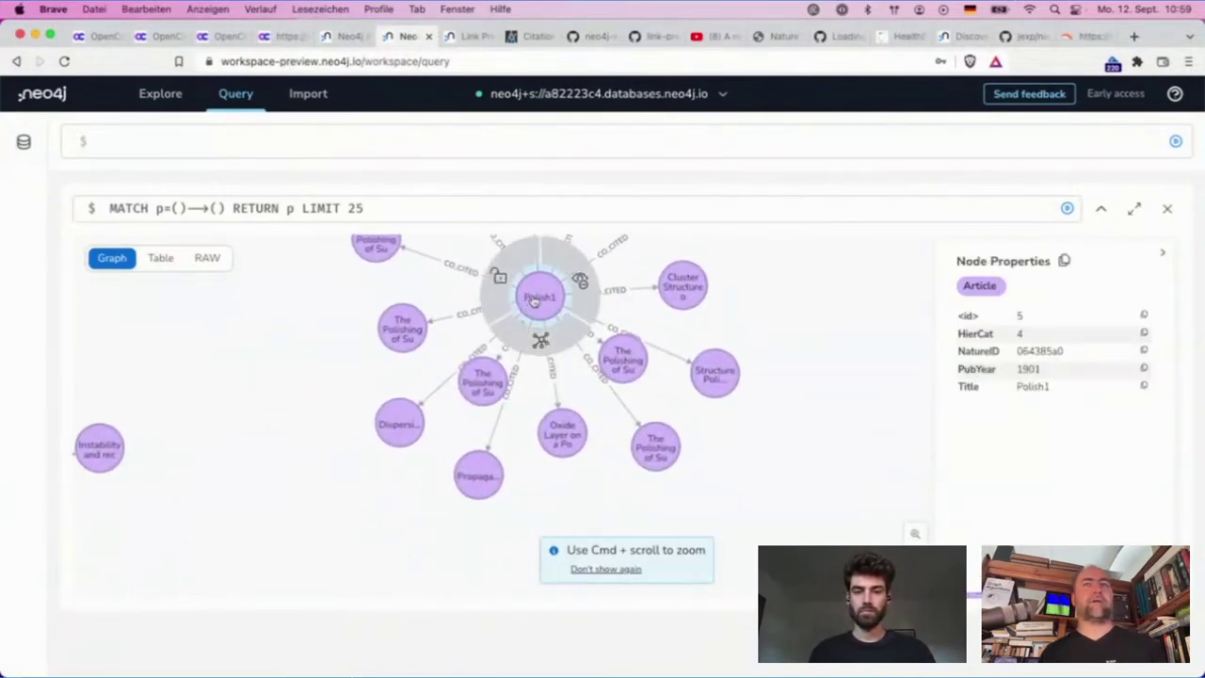
left_click(622, 359)
left_click(692, 374)
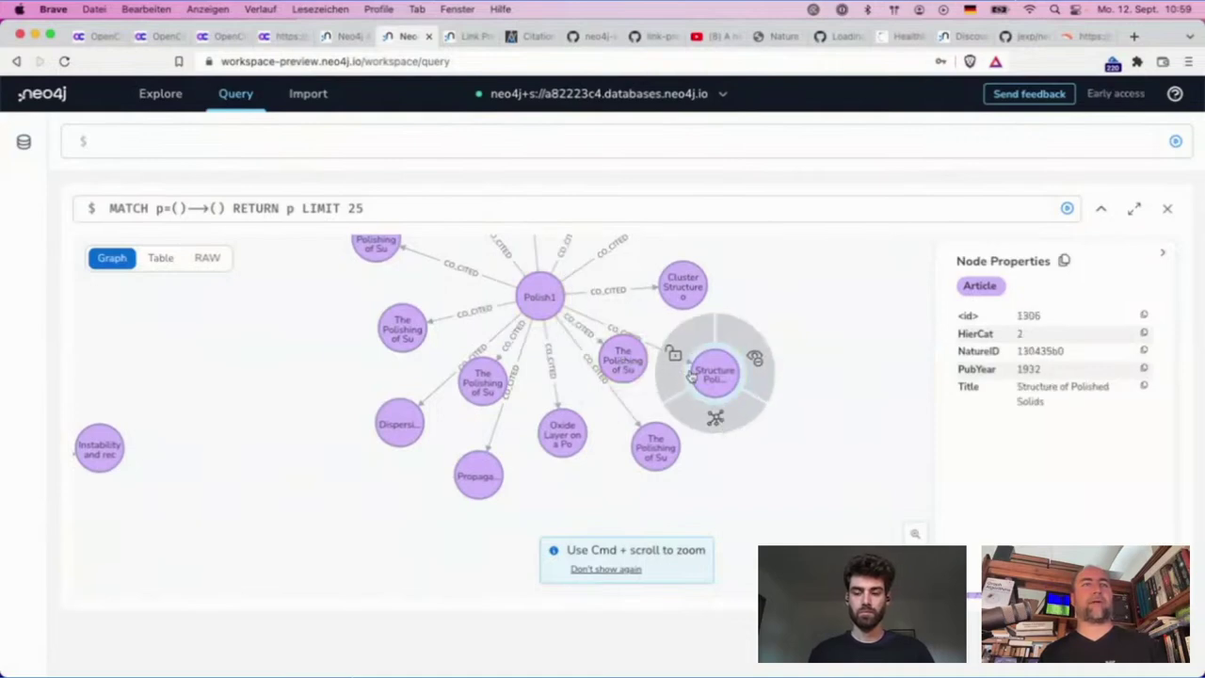
left_click(656, 444)
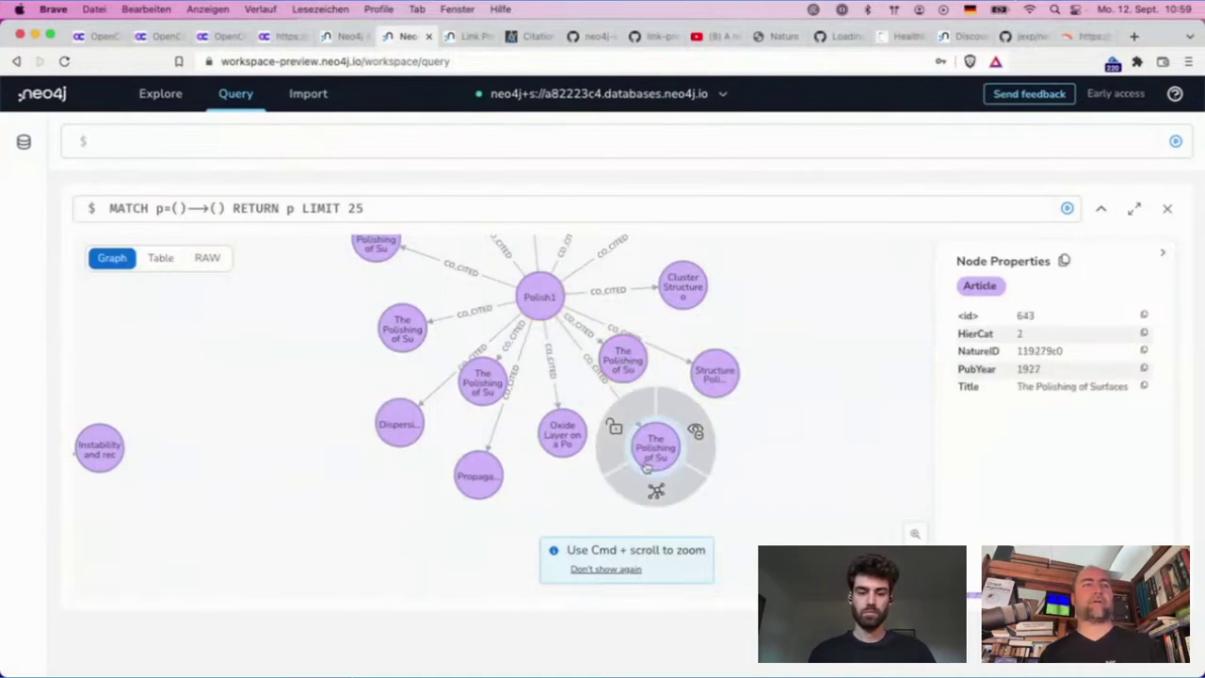
left_click(479, 474)
left_click(397, 417)
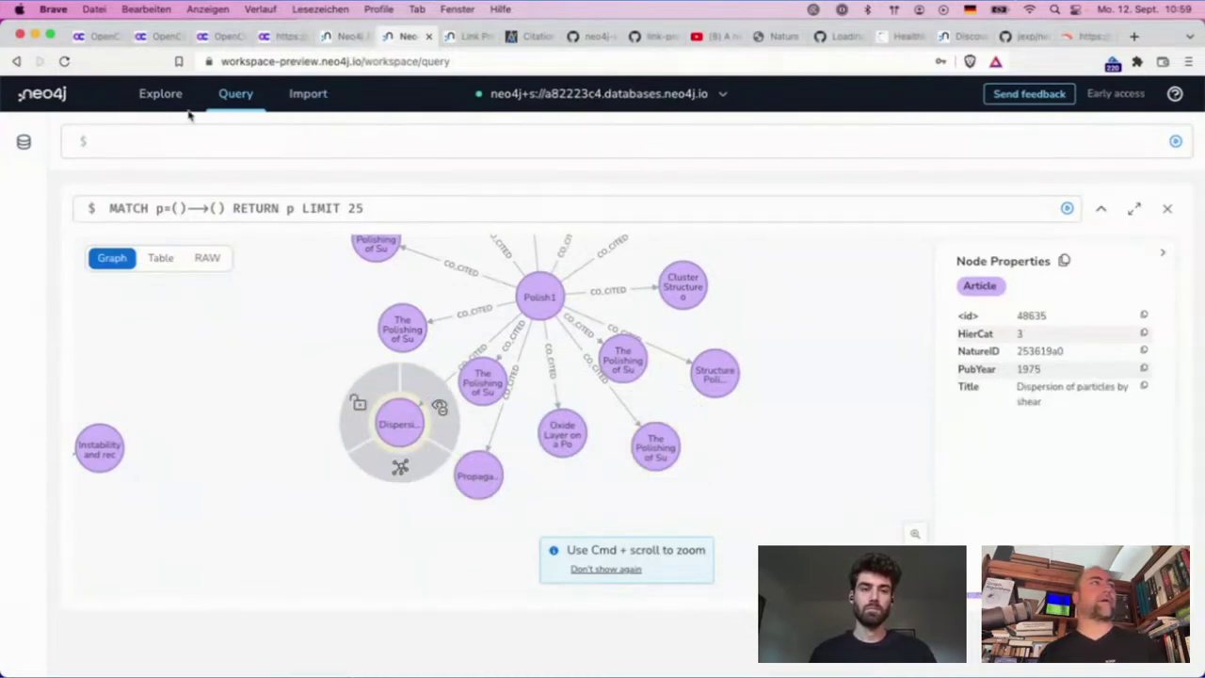
- Switch to the Explore view and refresh the perspective with the latest schema changes
left_click(162, 94)
left_click(333, 162)
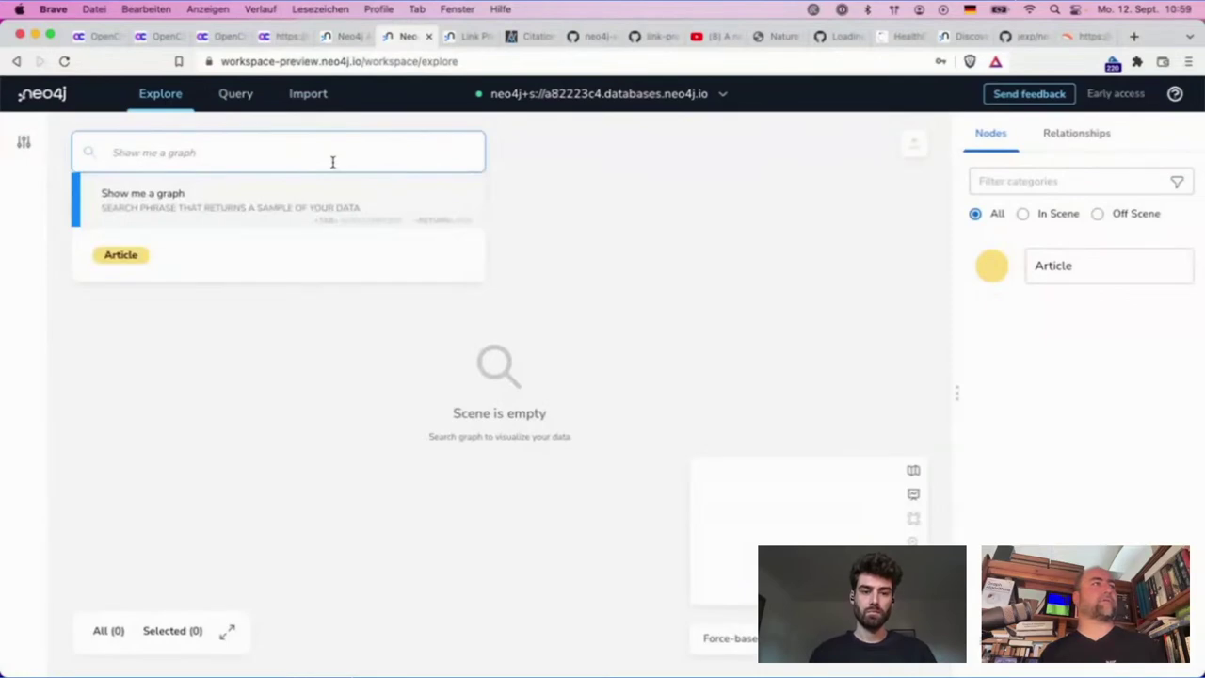
left_click(23, 141)
left_click(387, 140)
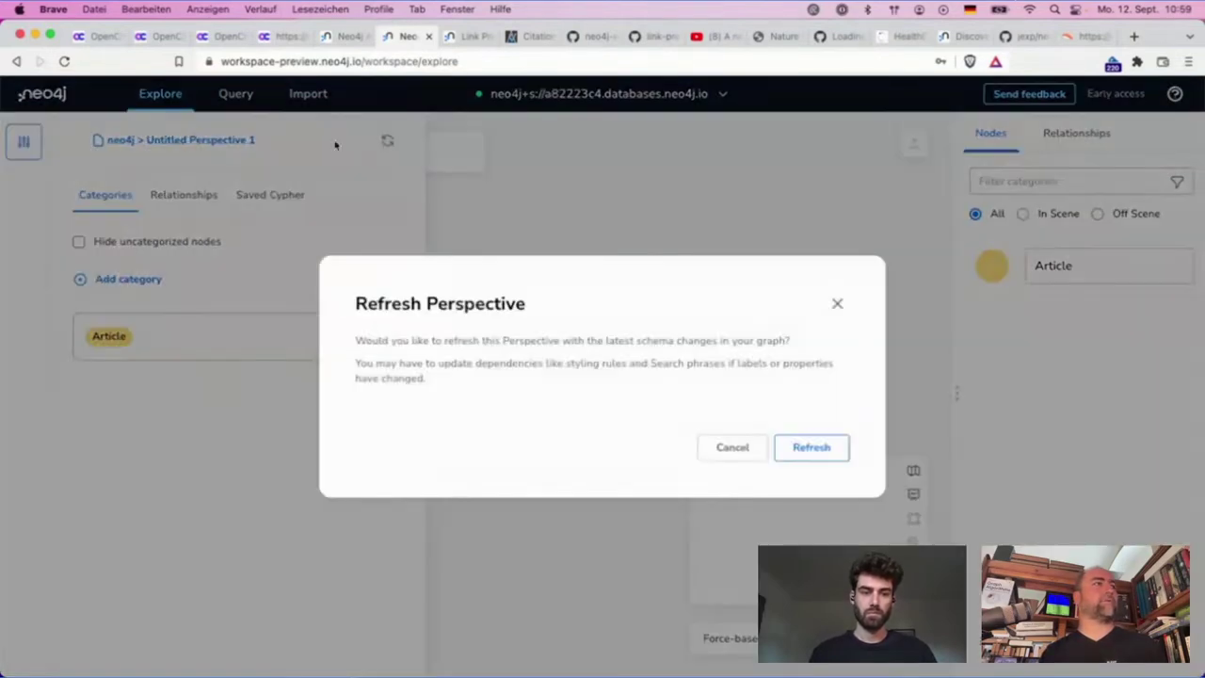
left_click(819, 440)
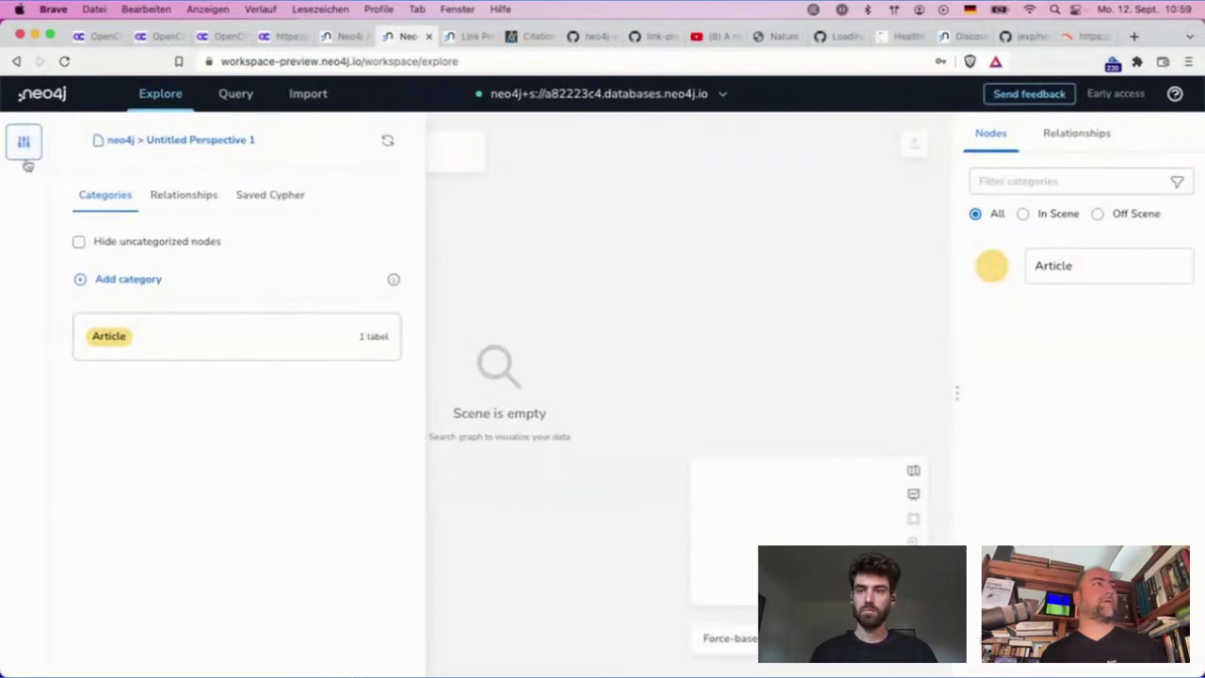
left_click(26, 143)
- Search the graph for the pattern Article—Article to load connected articles into the scene
left_click(243, 159)
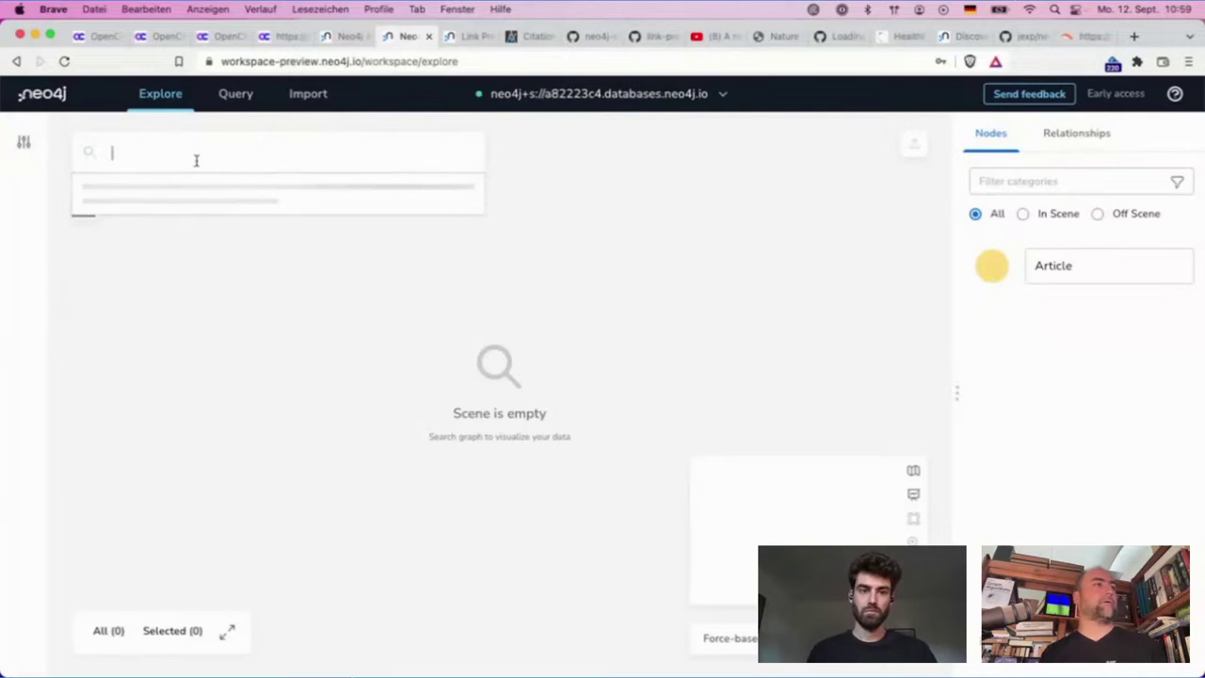
type("Article")
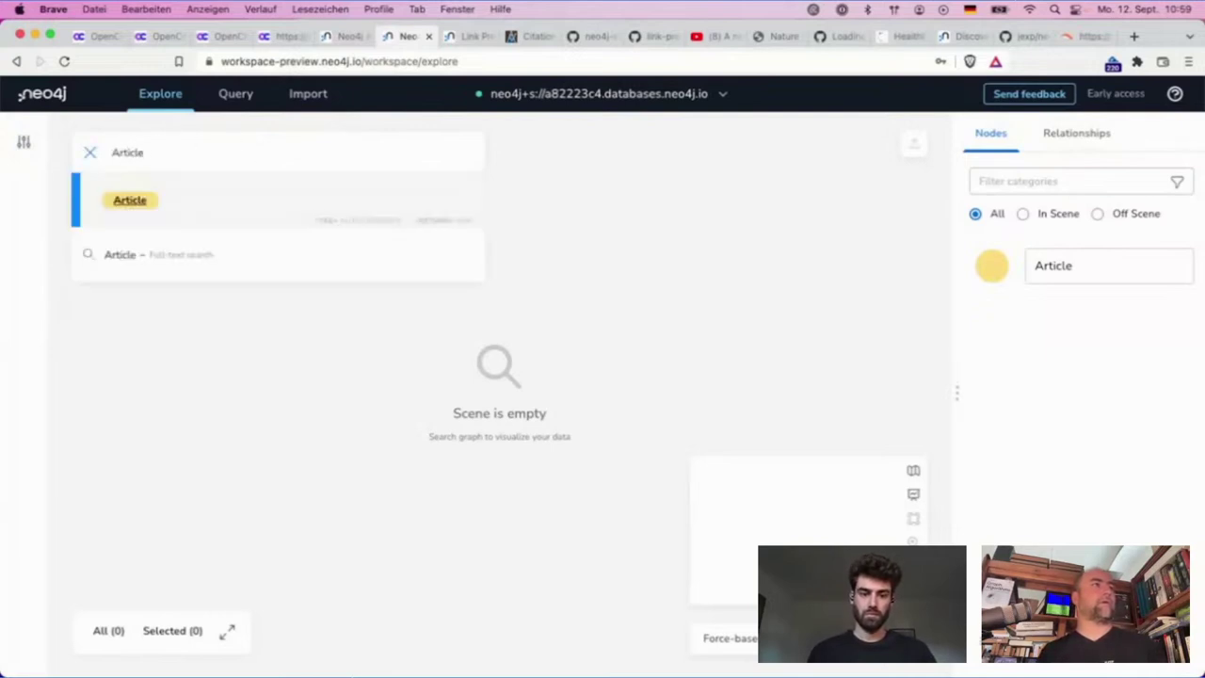
key("Return")
type("A")
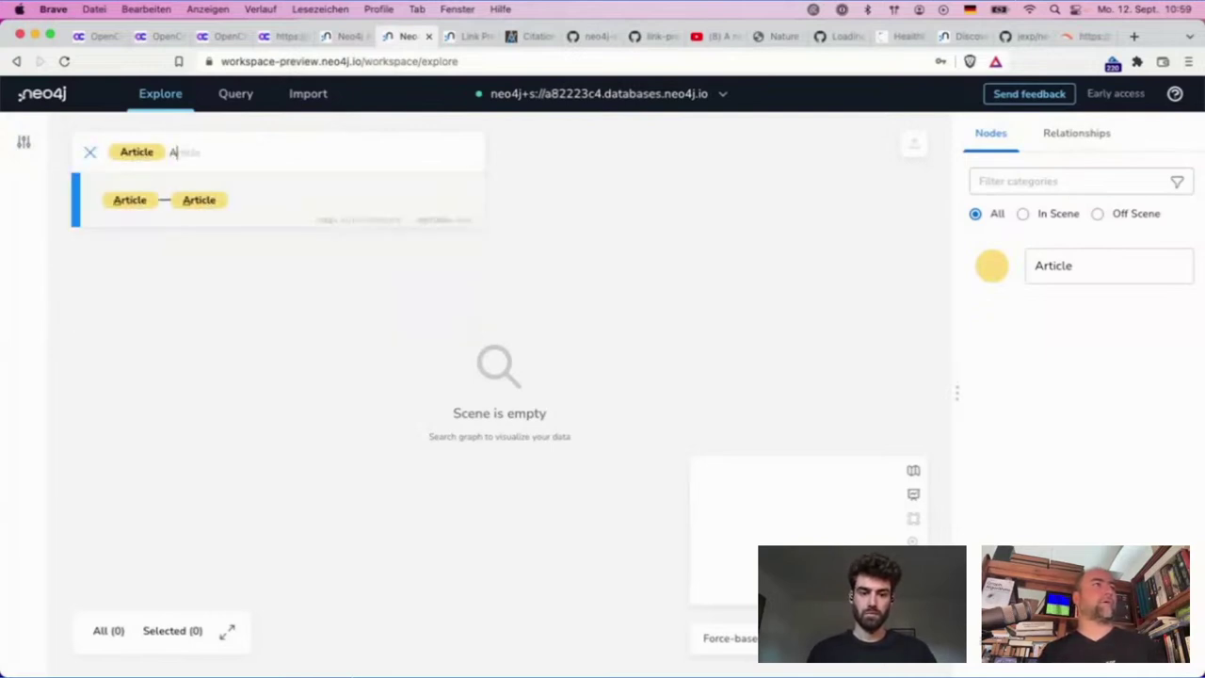
left_click(260, 202)
key("Return")
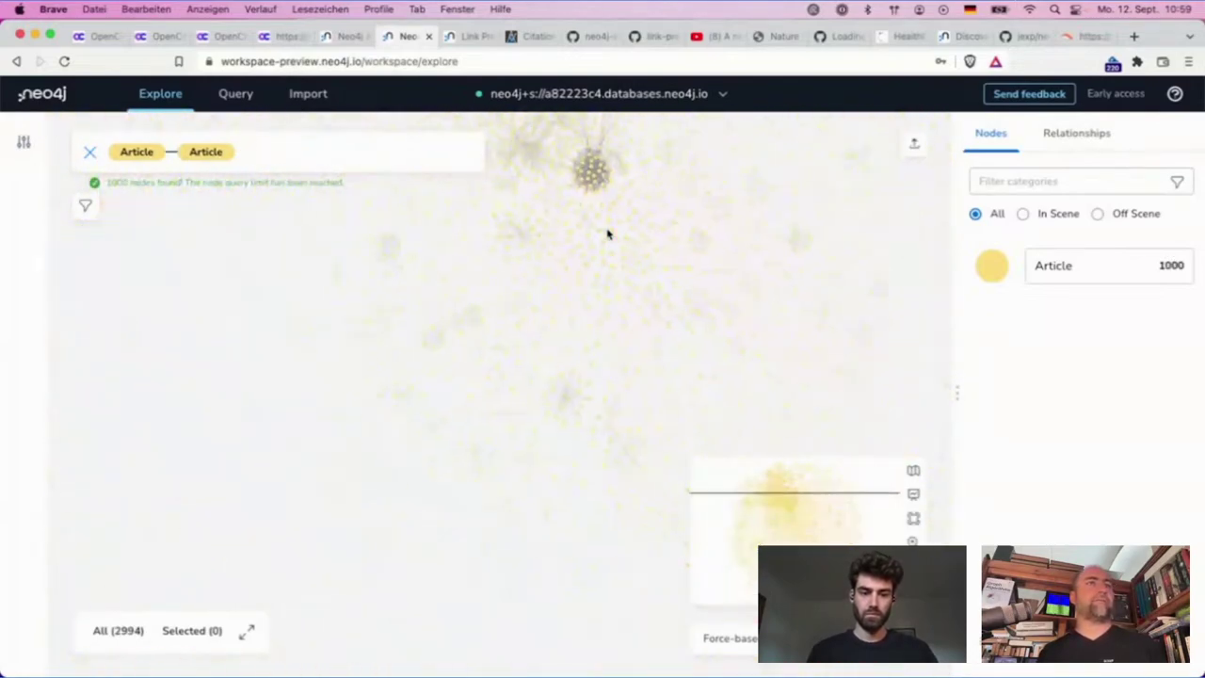
- Add a rule-based style to the Article nodes using the HierCat property
scroll(631, 147, "up", 5)
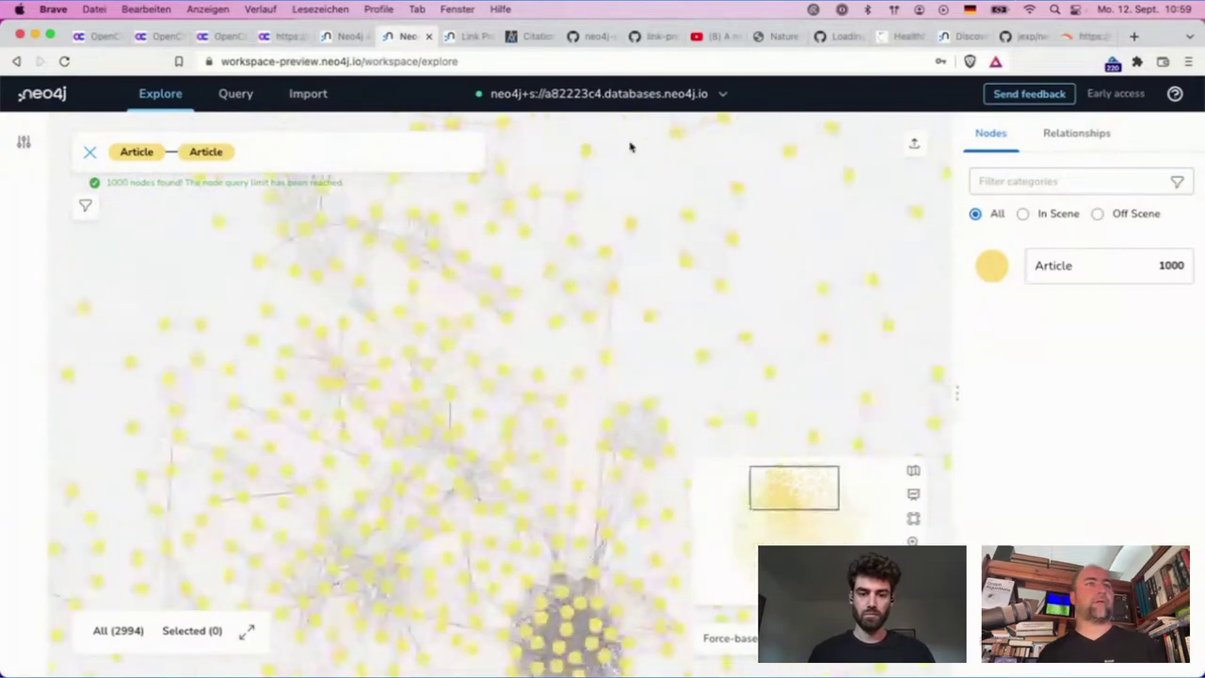
scroll(617, 358, "down", 2)
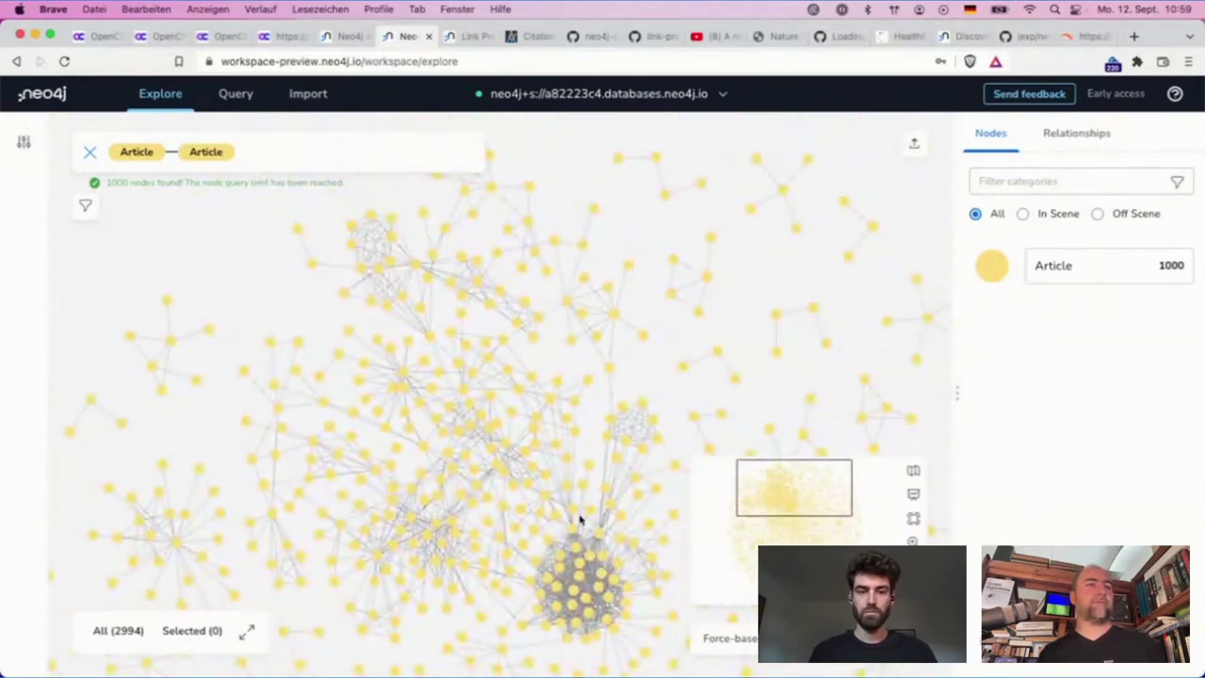
left_click(993, 267)
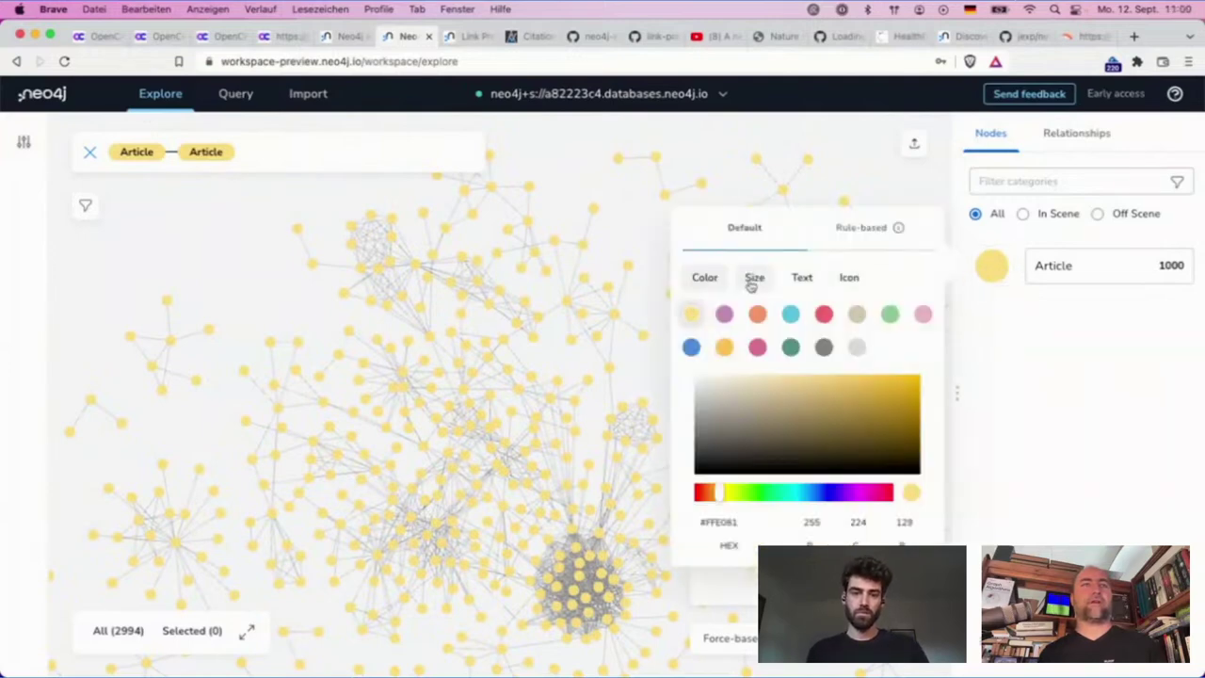
left_click(863, 228)
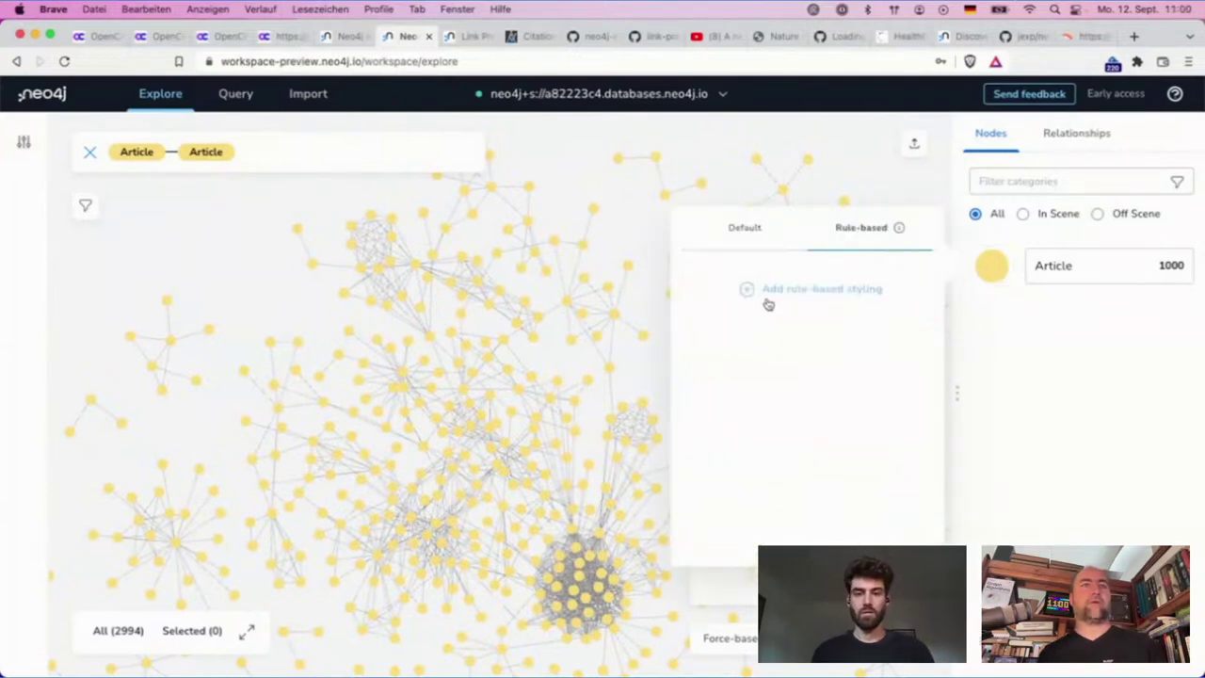
left_click(789, 288)
left_click(759, 336)
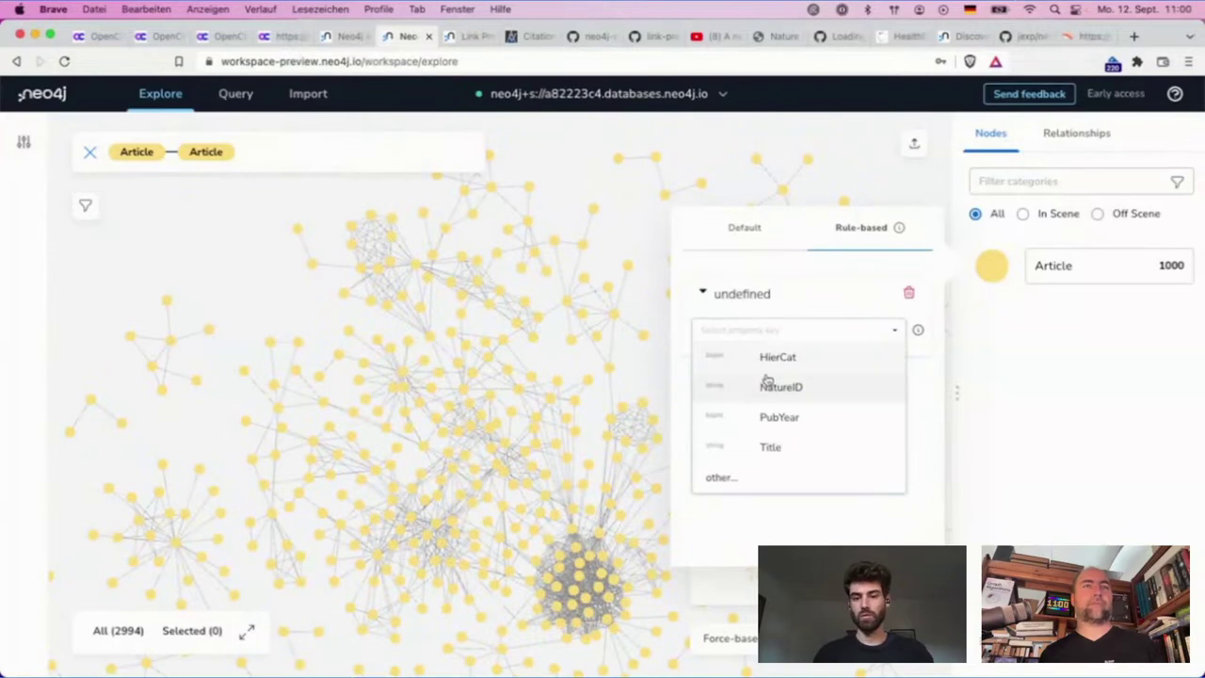
left_click(778, 359)
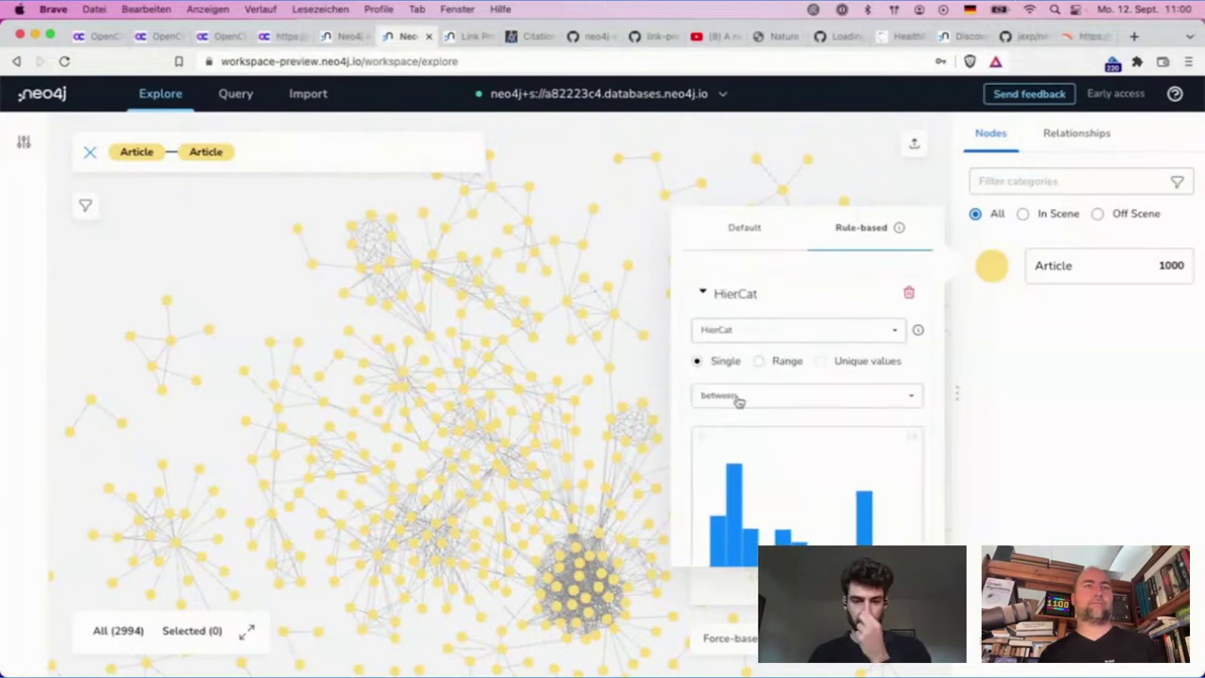
- Set the HierCat rule to unique values, apply its colours to the Article nodes, and close the styling options
left_click(834, 369)
scroll(834, 369, "down", 3)
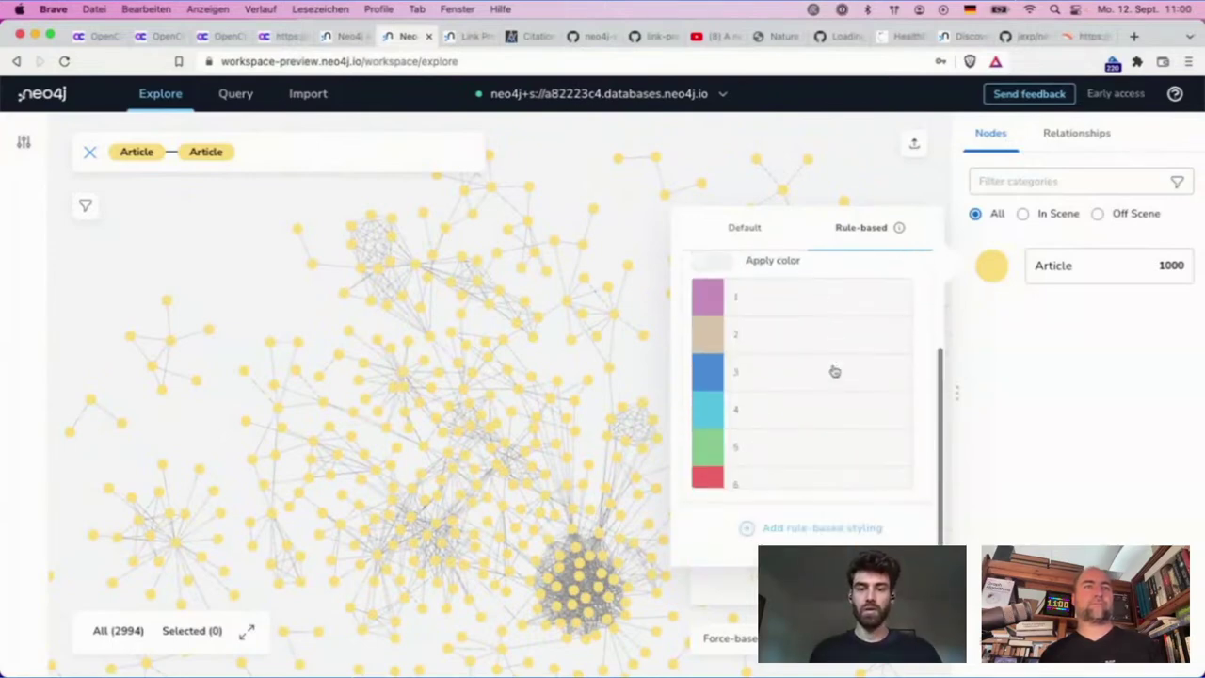
scroll(839, 435, "up", 3)
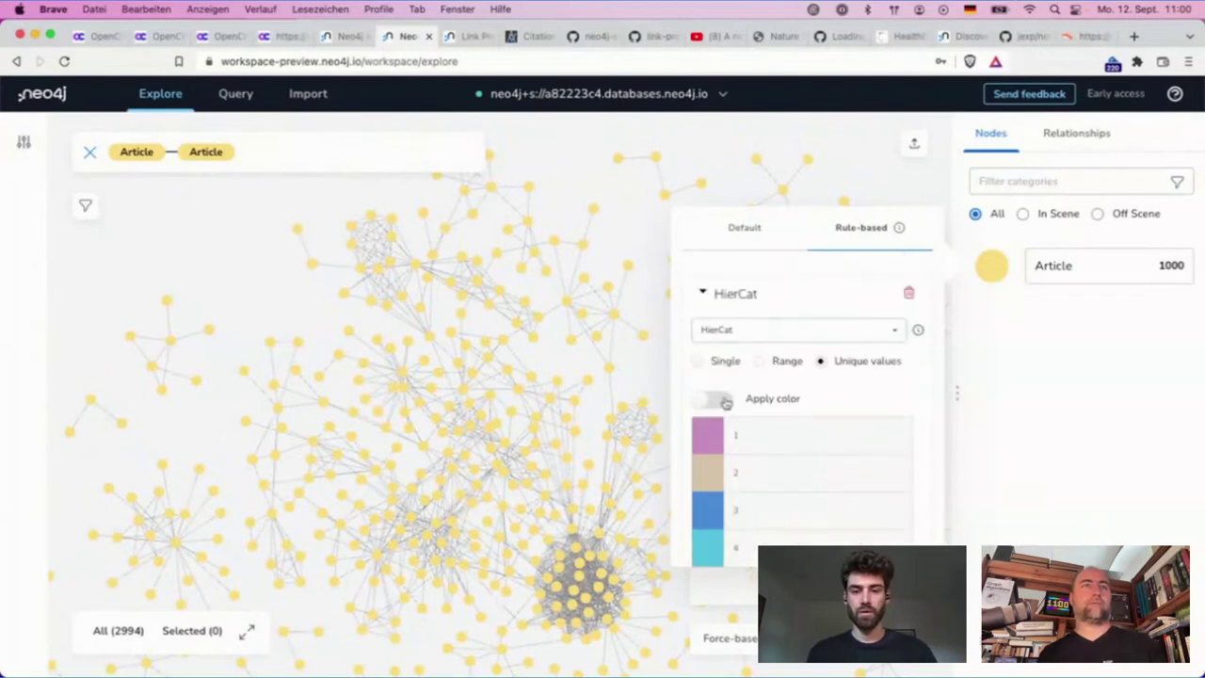
left_click(720, 399)
left_click(991, 267)
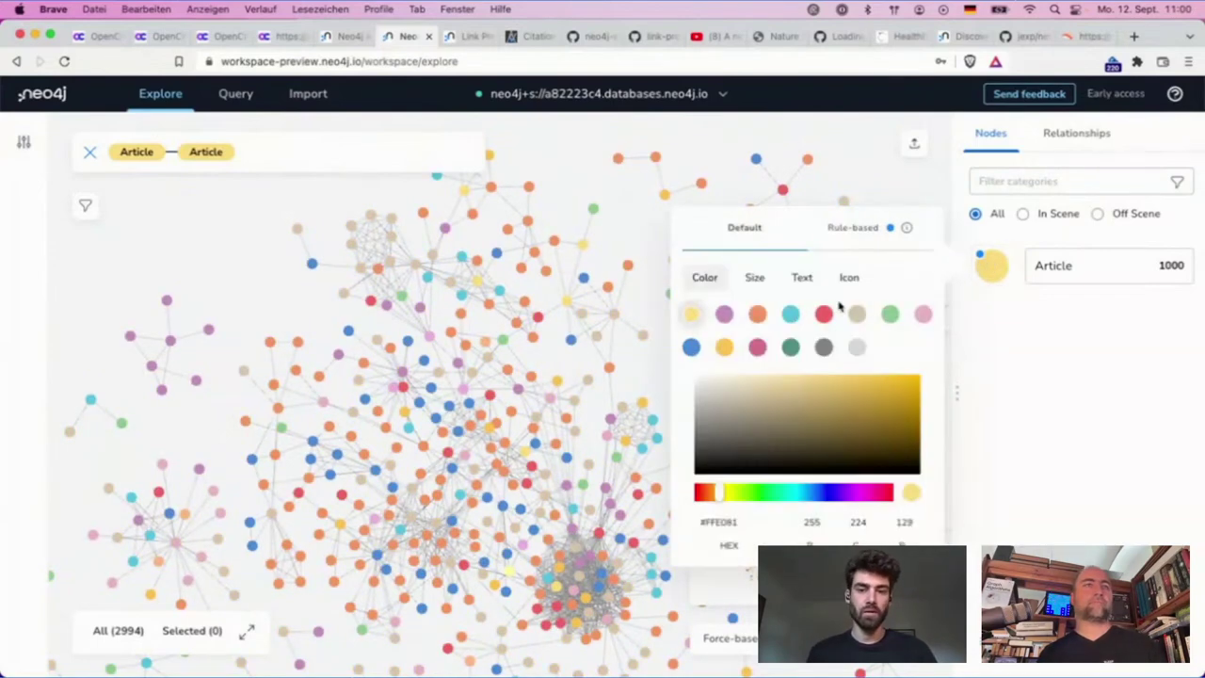
left_click(883, 188)
- Examine the coloured article clusters up close and select the red node in a small star-shaped cluster
scroll(883, 186, "down", 5)
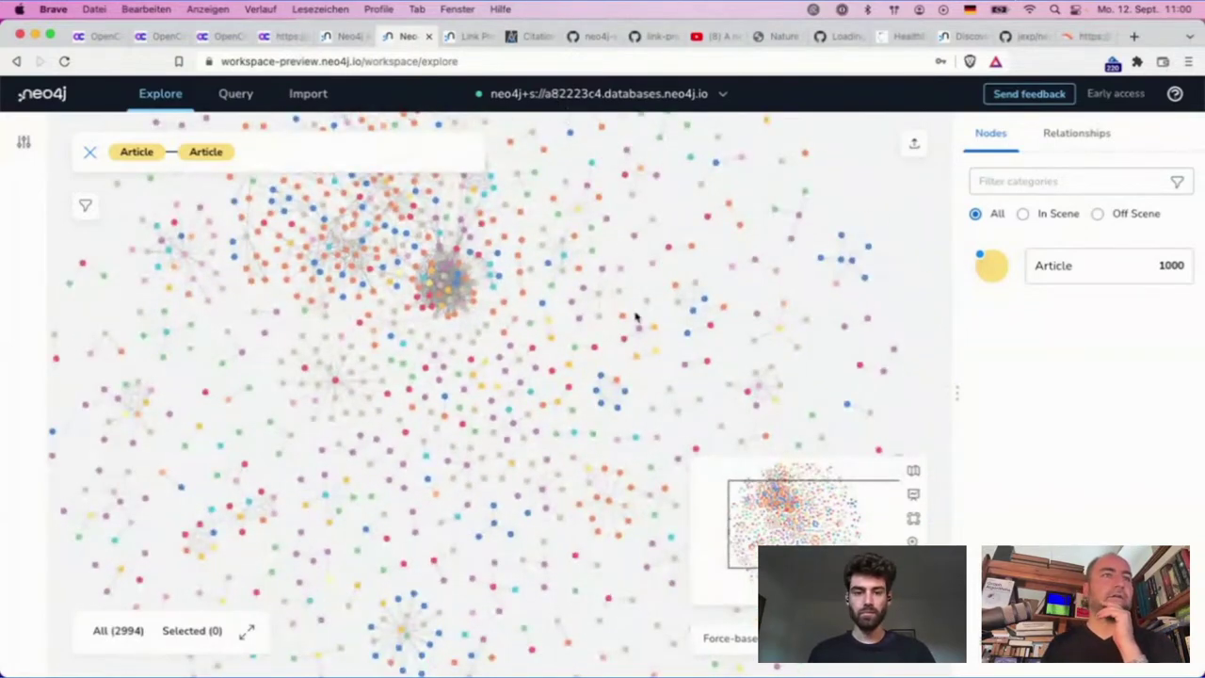
scroll(635, 318, "up", 5)
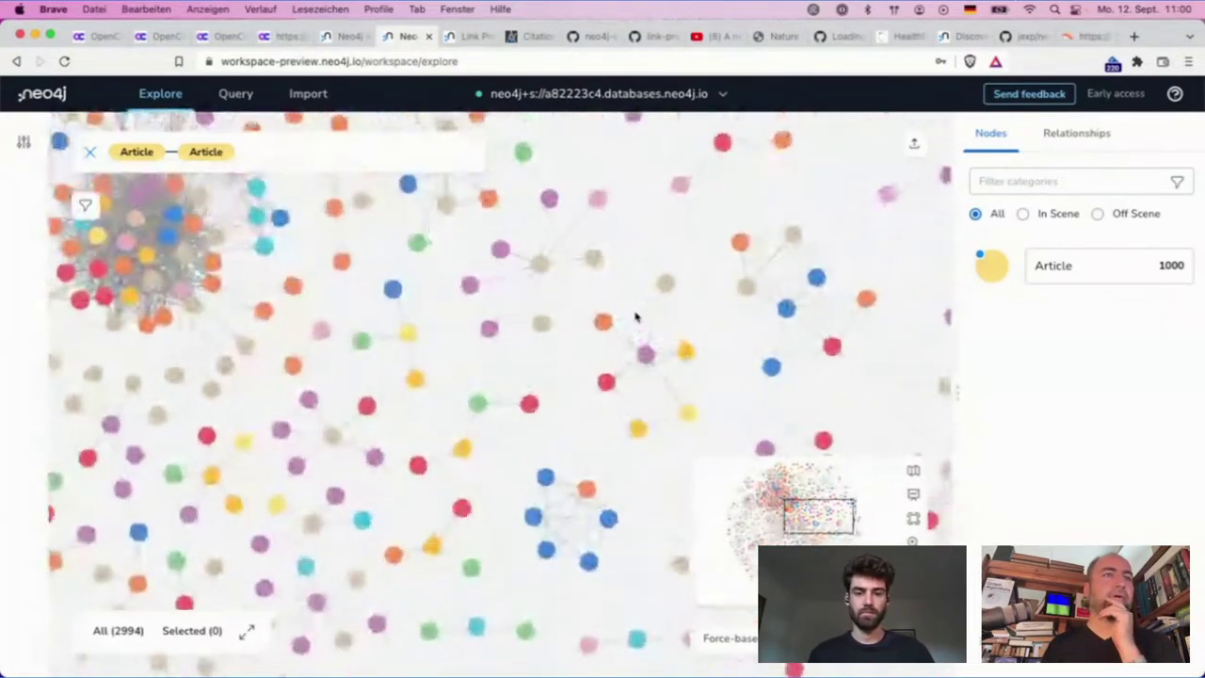
mouse_move(692, 354)
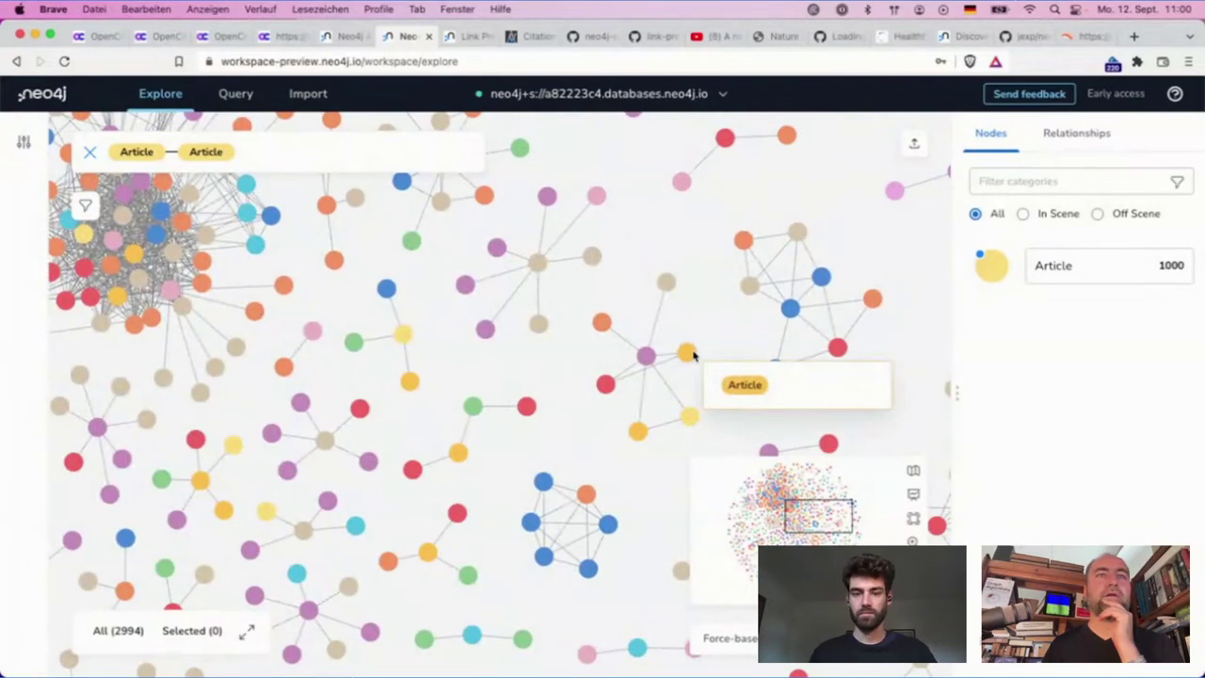
left_click(607, 383)
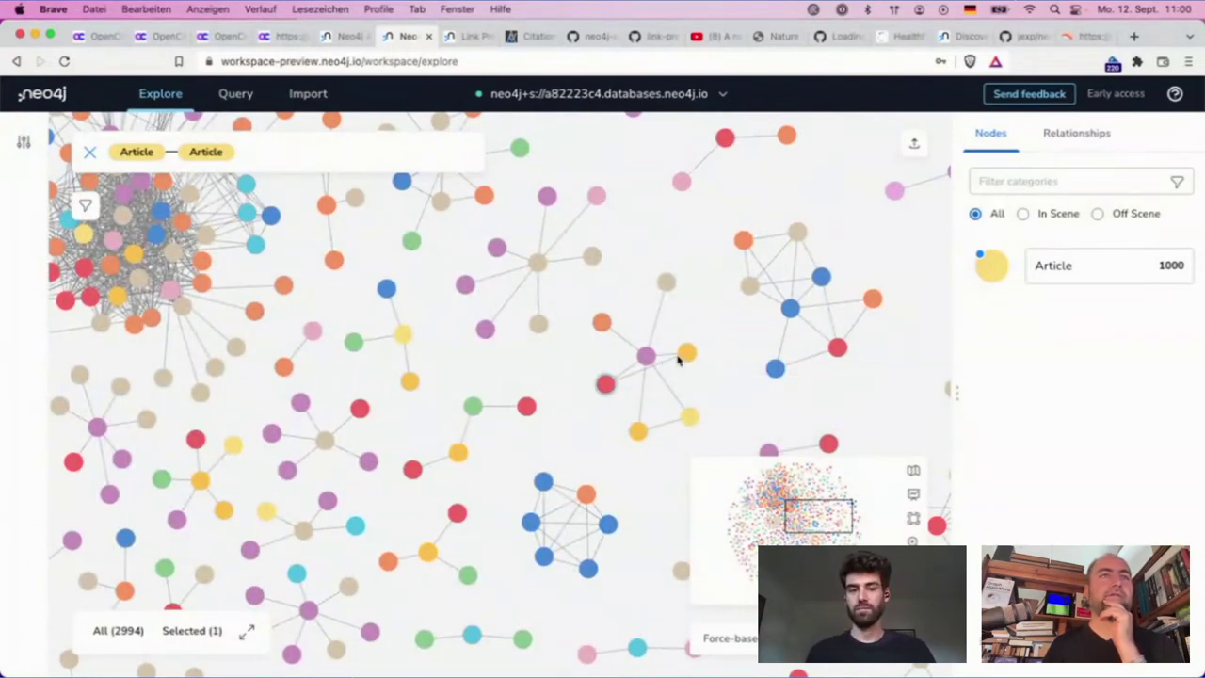
- Review the Article nodes' HierCat colour rule and its value list, close it, and look over other parts of the graph
left_click(993, 269)
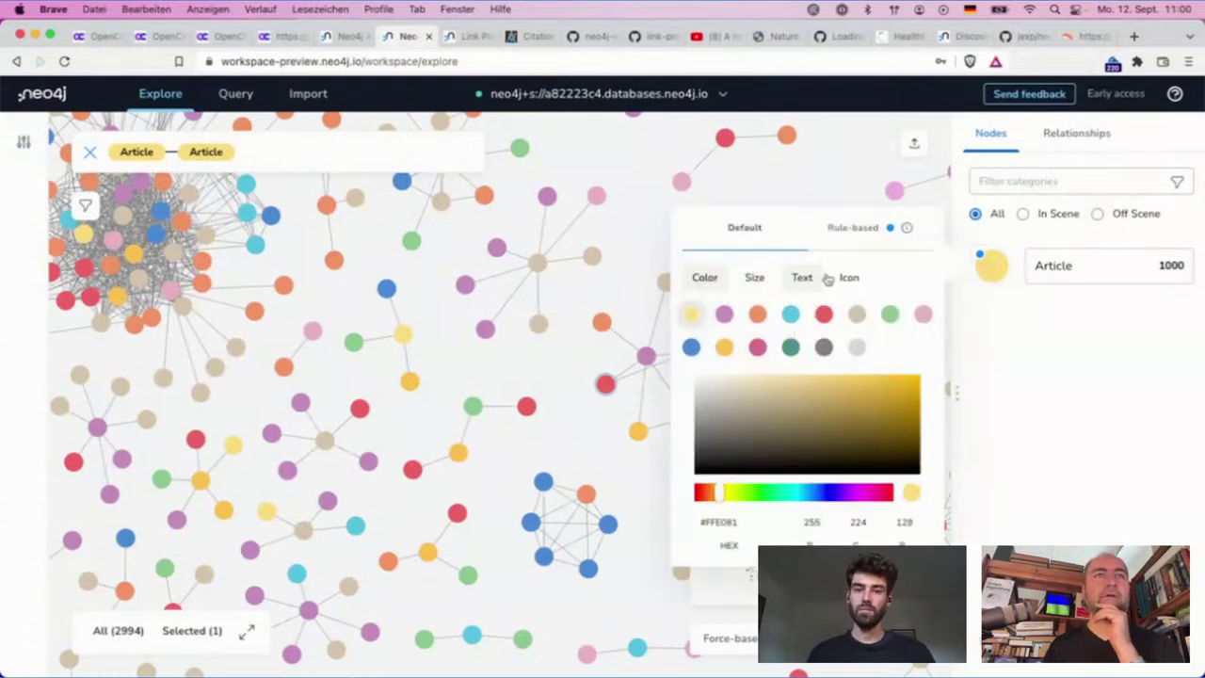
left_click(853, 228)
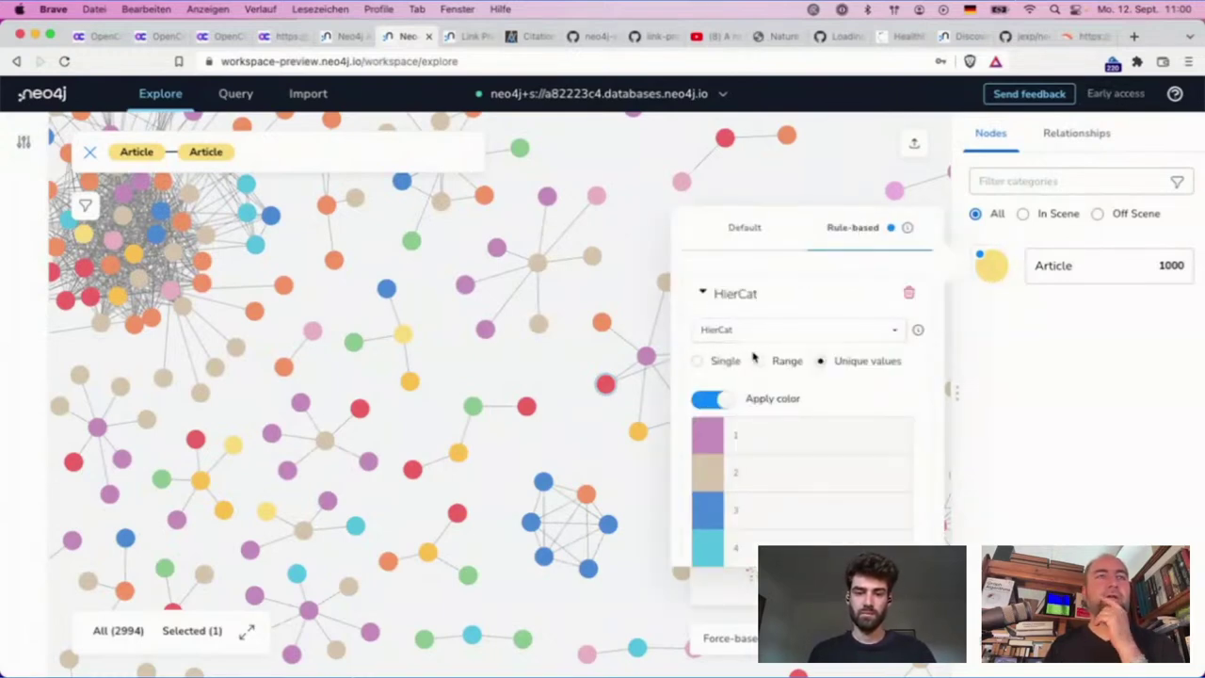
scroll(897, 407, "down", 5)
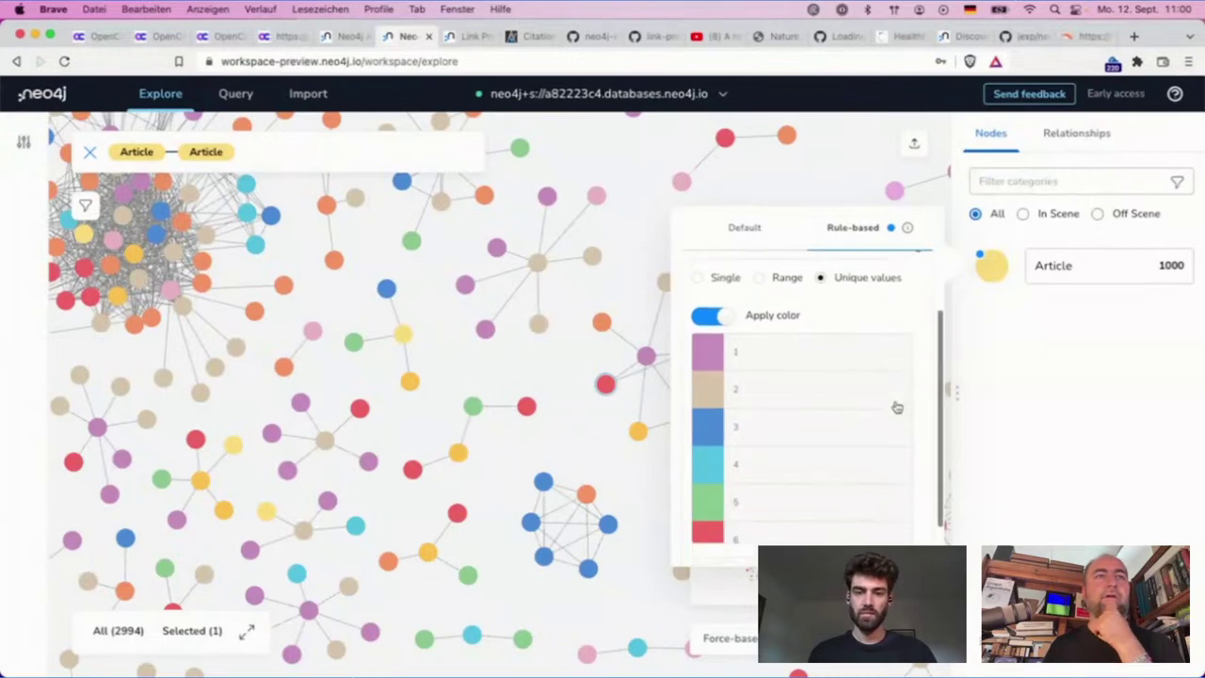
scroll(897, 407, "down", 5)
scroll(897, 407, "up", 10)
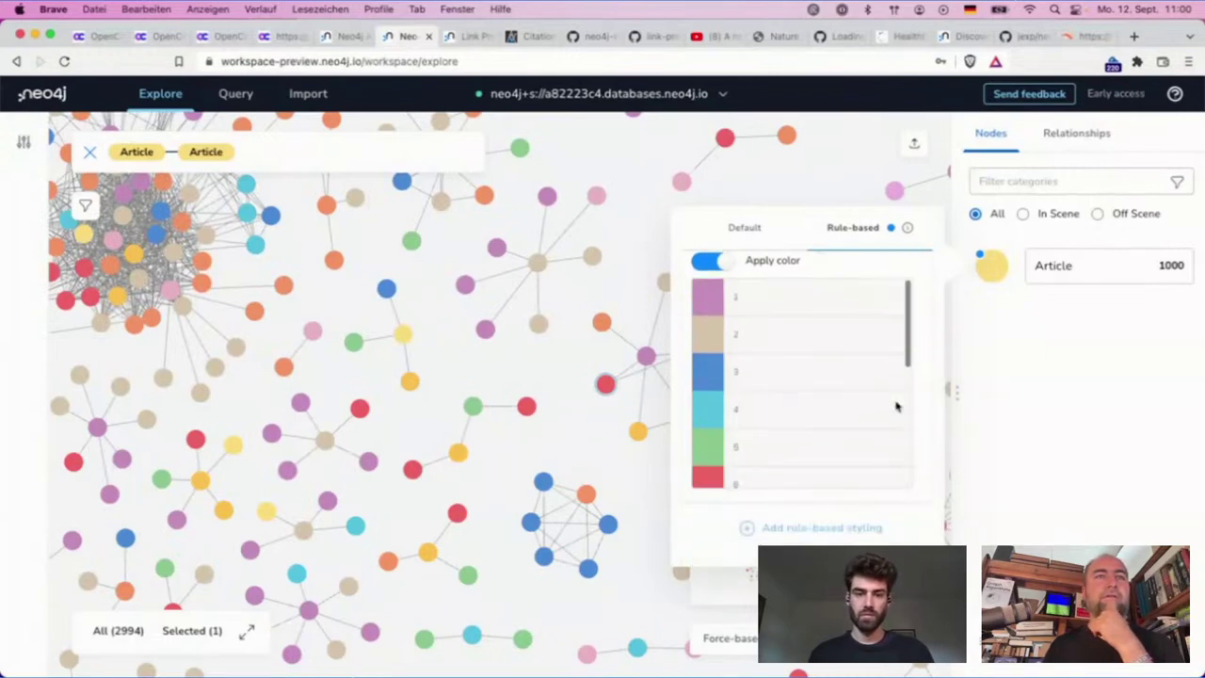
left_click(788, 169)
scroll(788, 170, "down", 5)
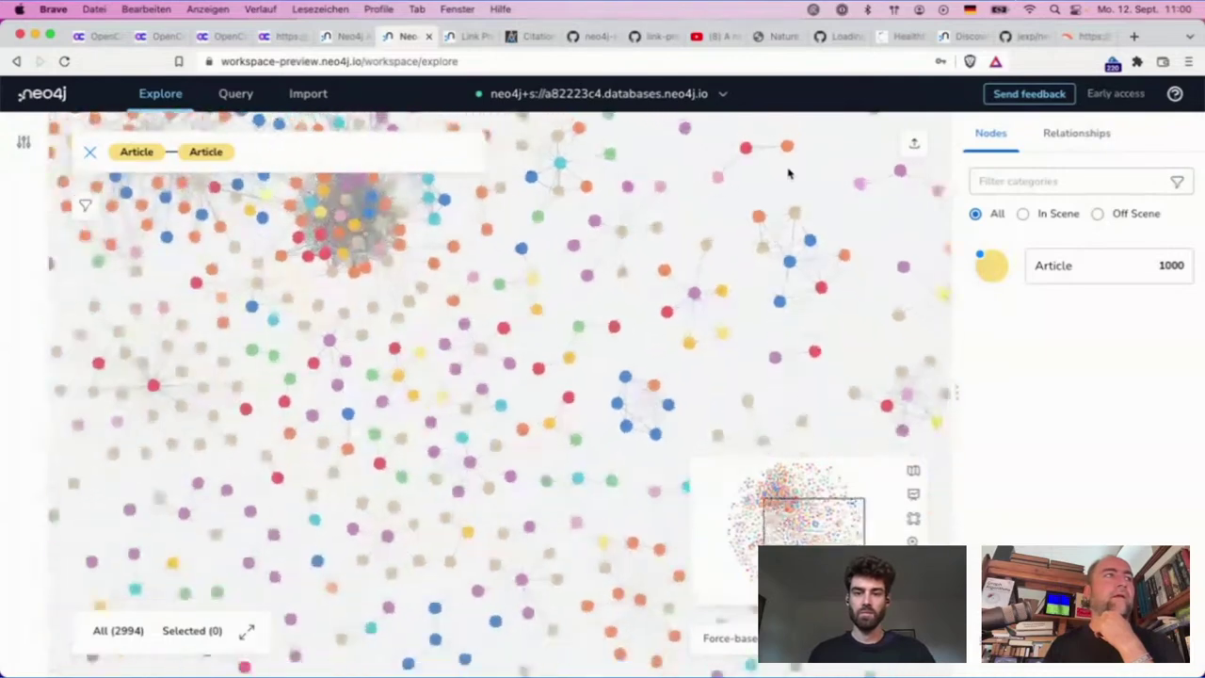
left_click_drag(680, 304, 831, 44)
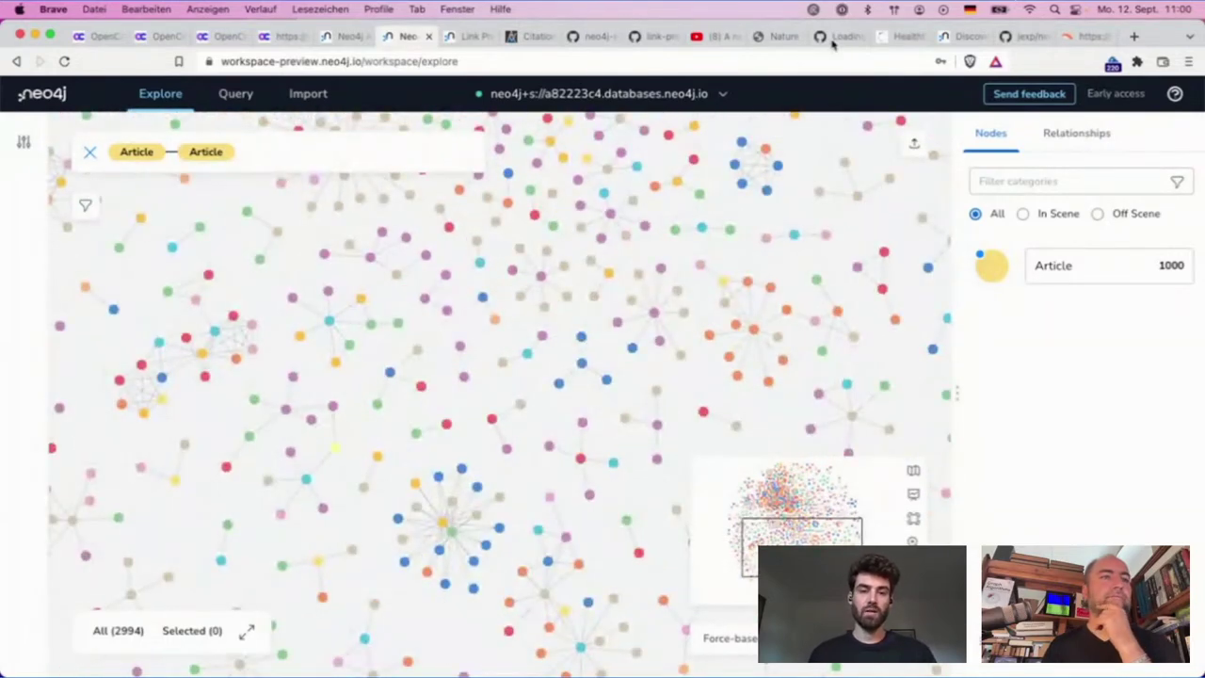